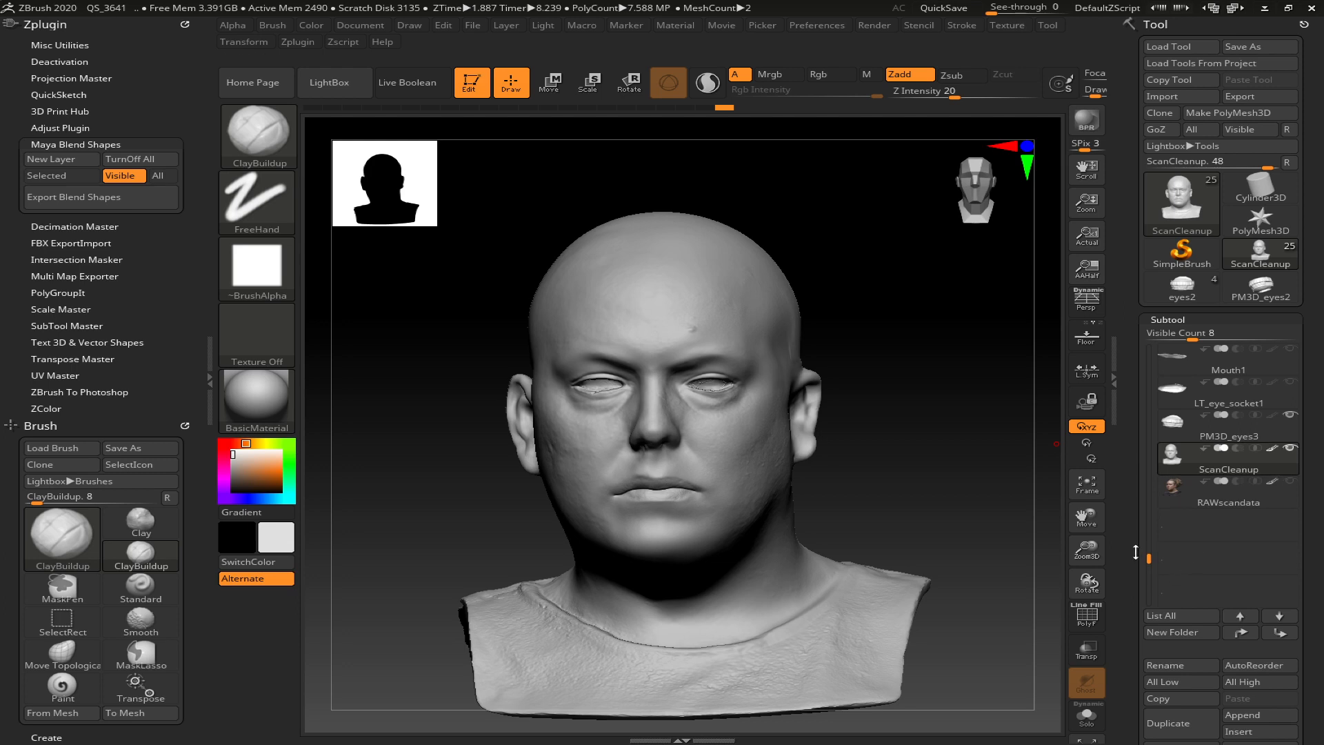
- Select the PolyMesh3D star tool and import joshretopo5.fbx into it with the FBX import options left unchanged
{"action": "left_click_drag", "start_coordinate": [1149, 557], "coordinate": [1149, 540]}
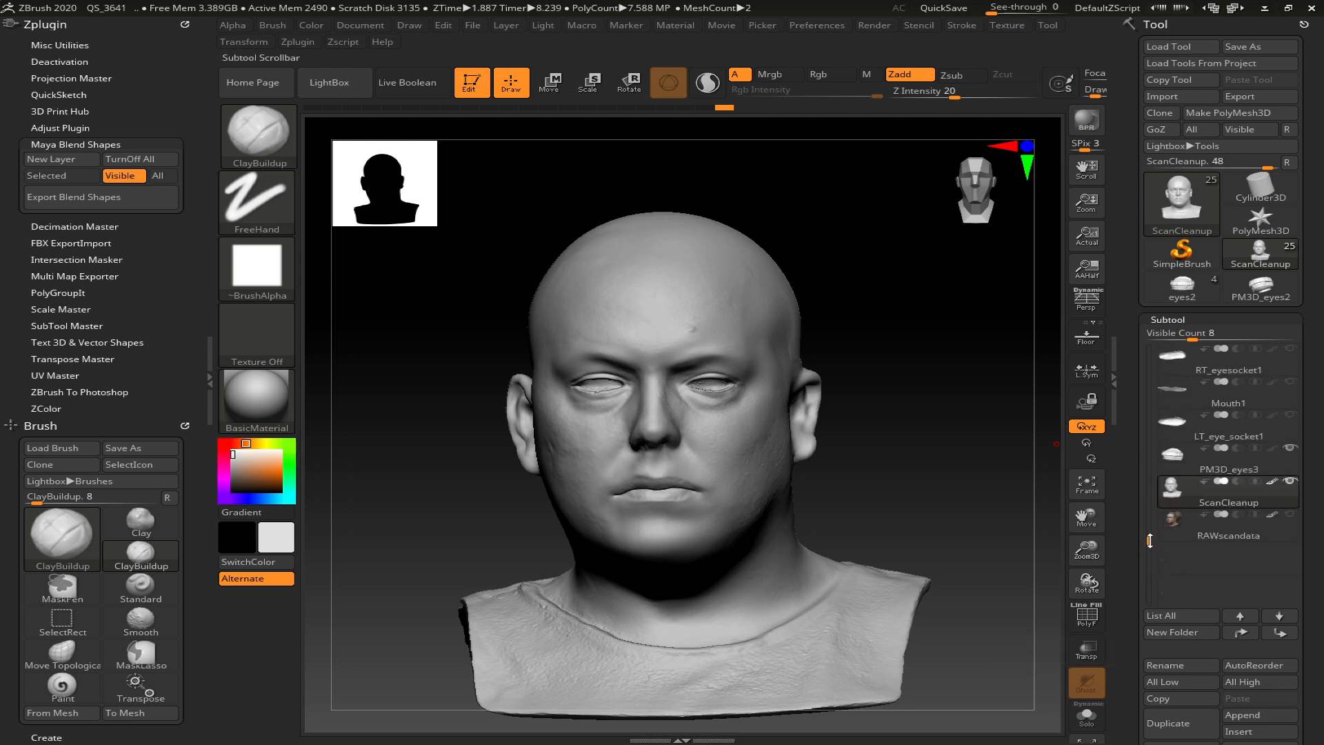
{"action": "left_click_drag", "start_coordinate": [916, 464], "coordinate": [889, 464]}
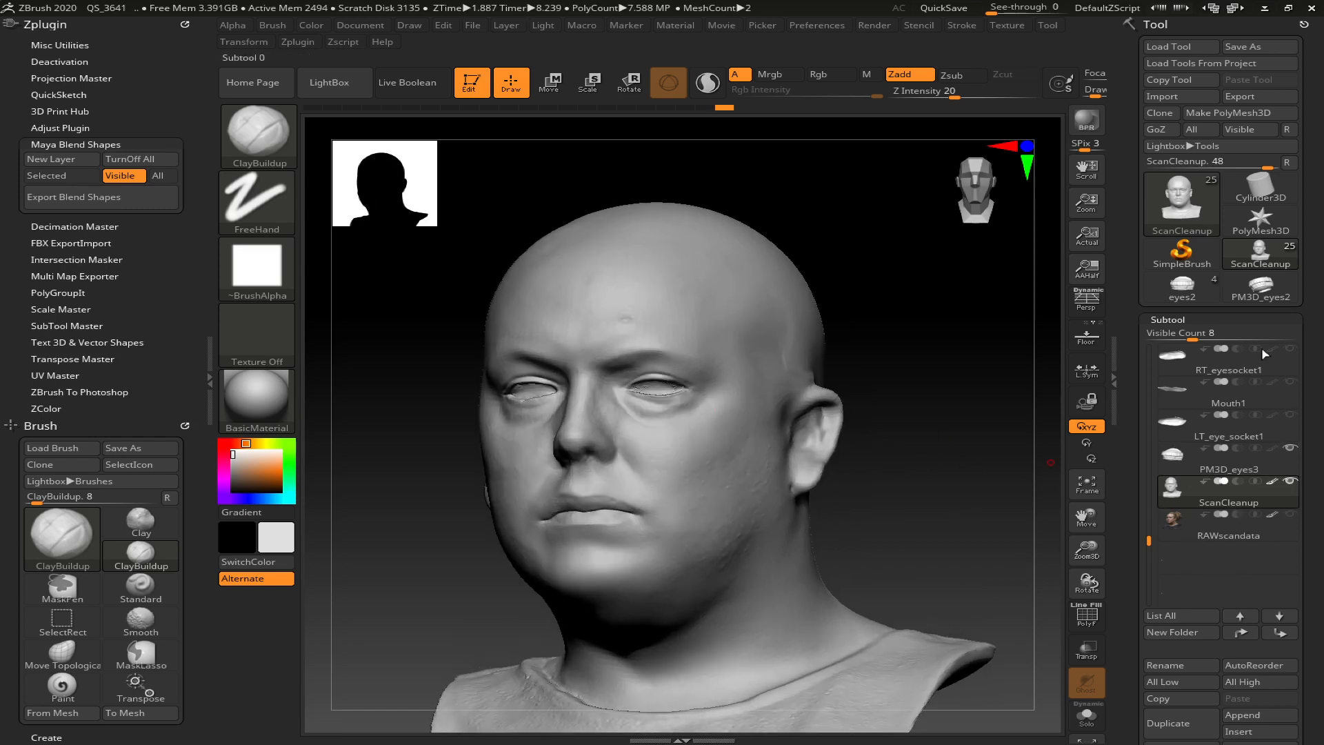
{"action": "left_click", "coordinate": [1259, 219]}
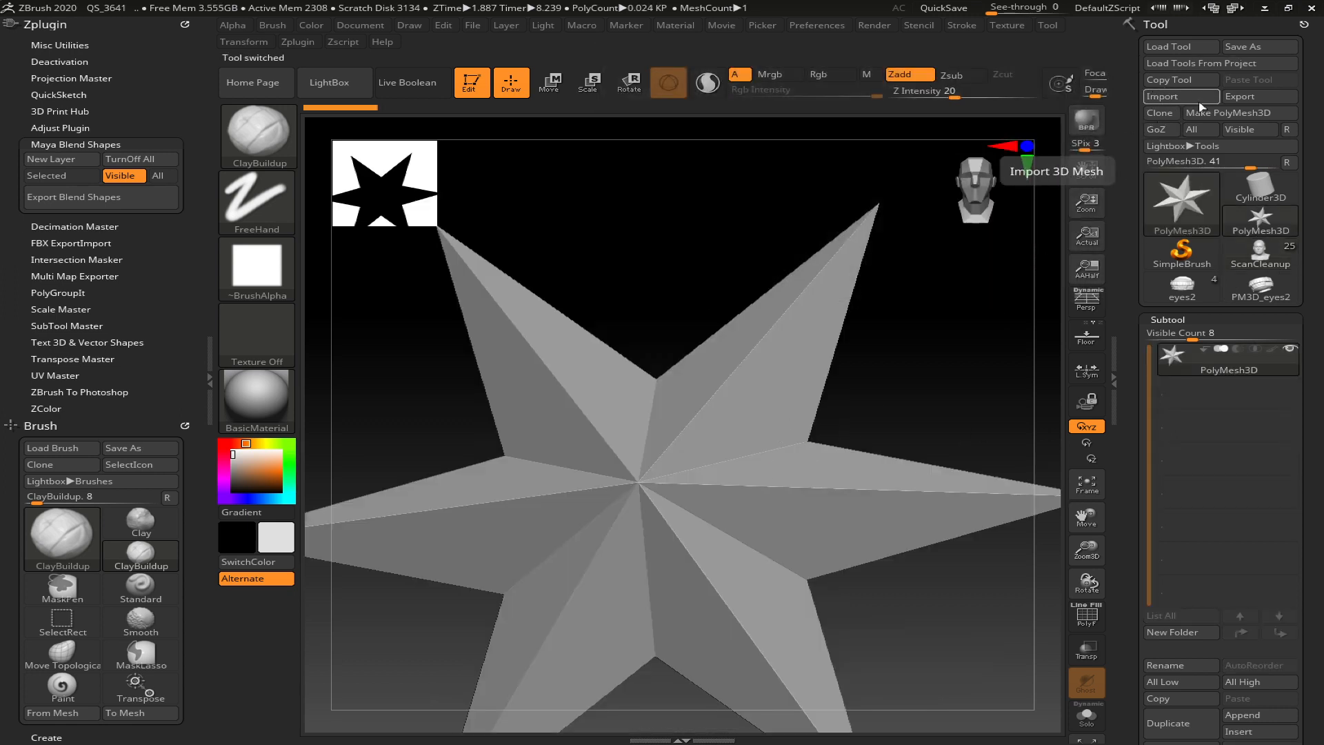
{"action": "left_click", "coordinate": [1260, 188]}
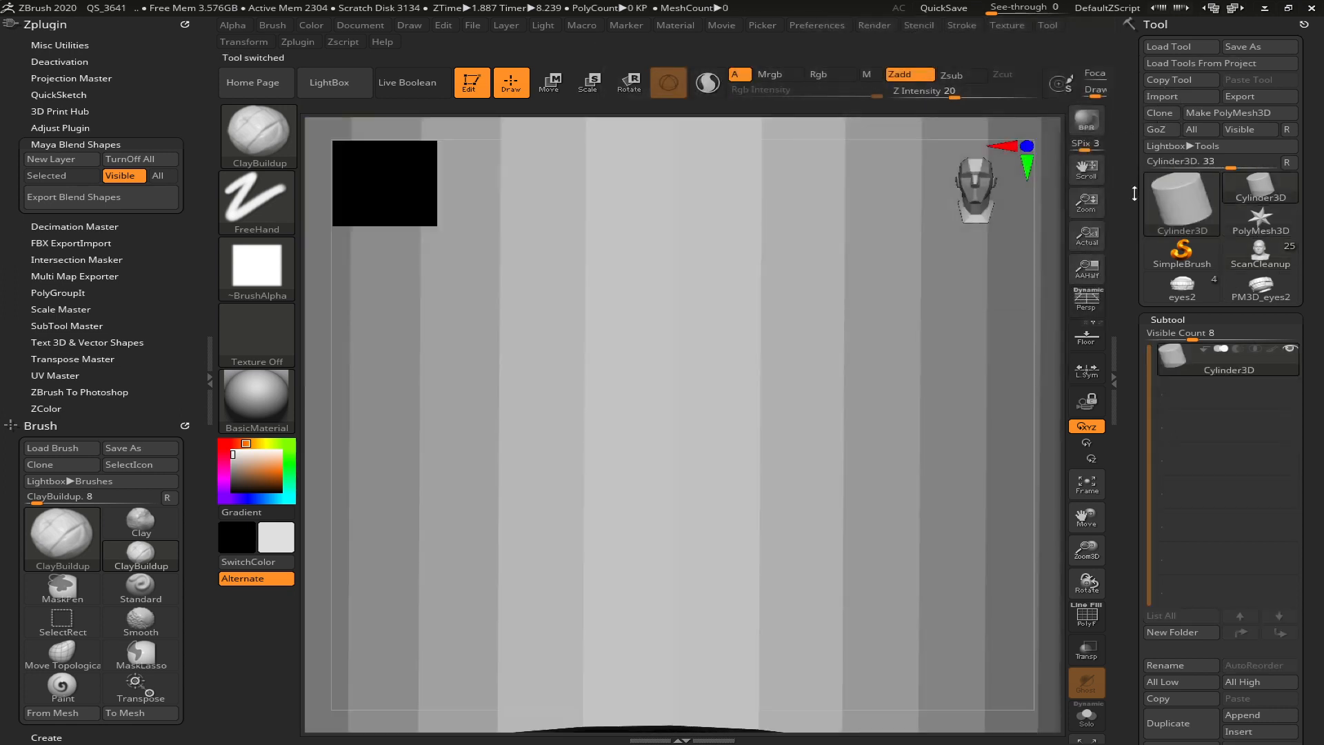
{"action": "left_click", "coordinate": [1161, 95]}
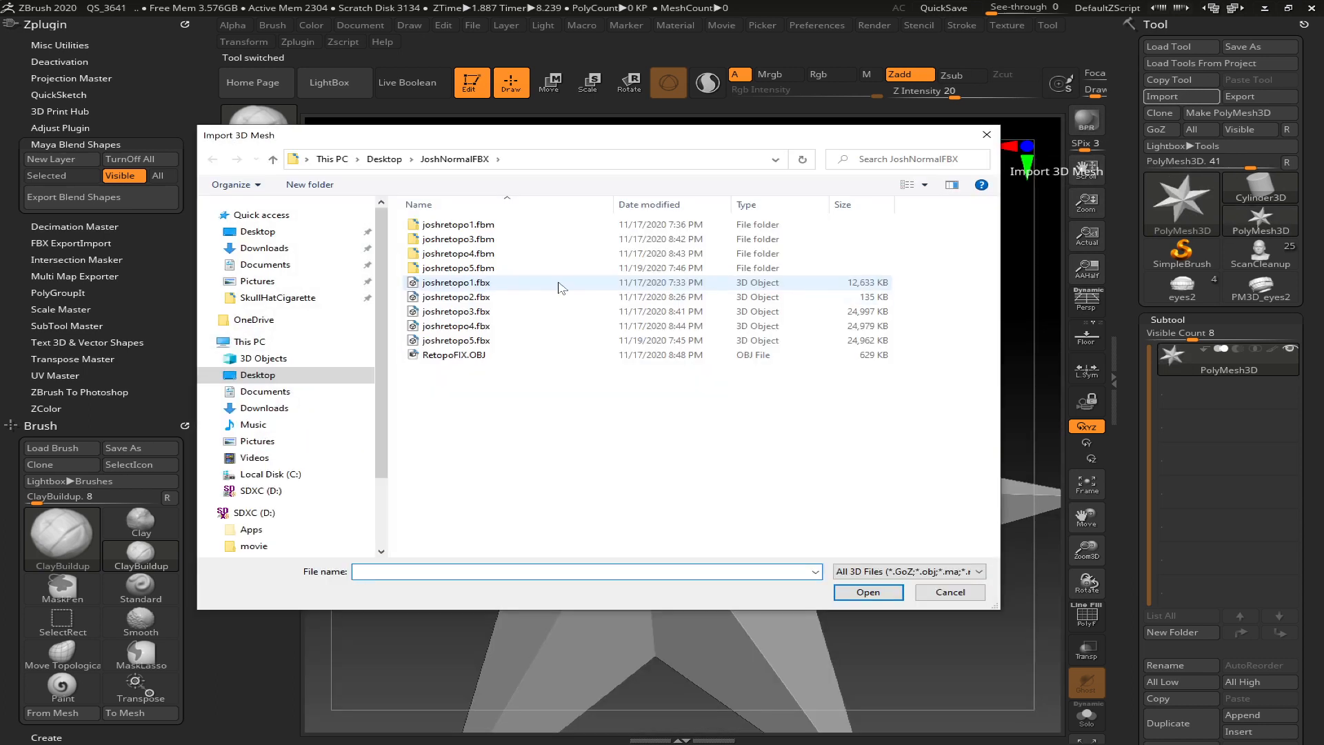
{"action": "left_click", "coordinate": [474, 342]}
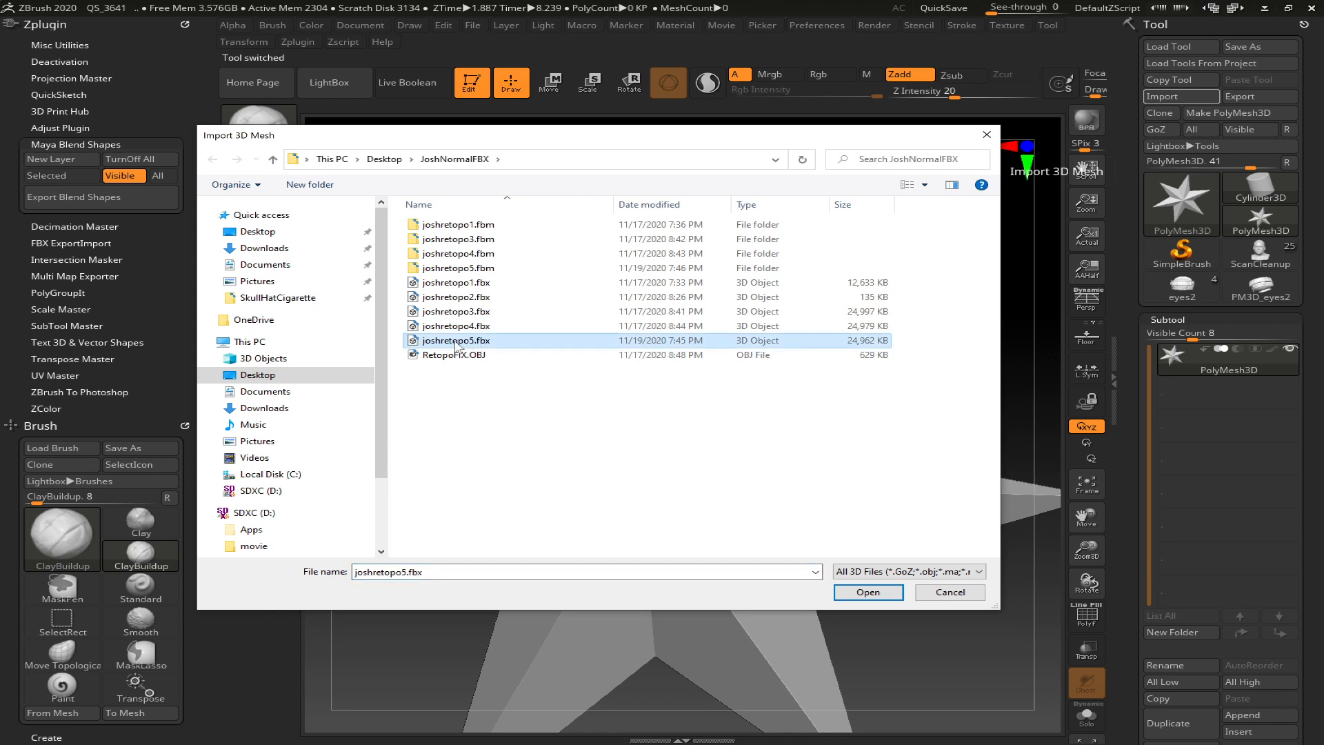
{"action": "left_click", "coordinate": [460, 344]}
{"action": "double_click", "coordinate": [574, 341]}
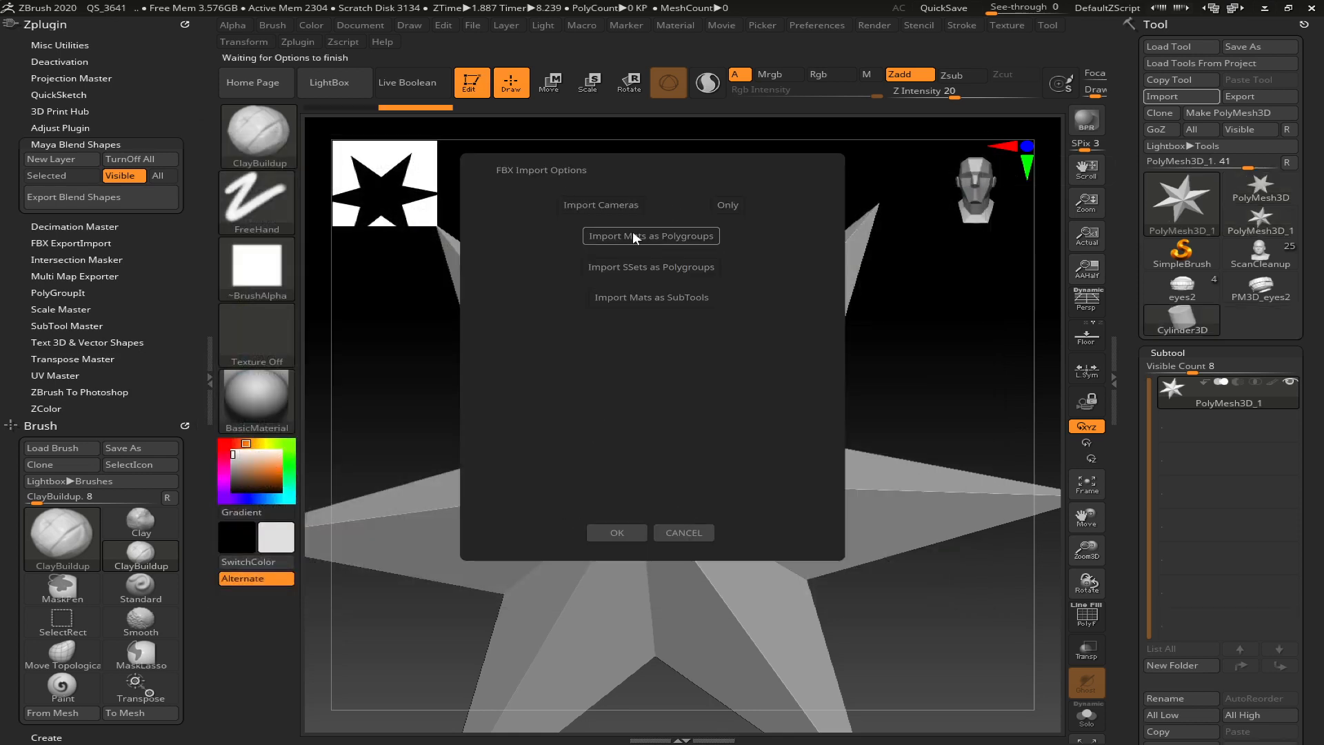
{"action": "left_click", "coordinate": [608, 531]}
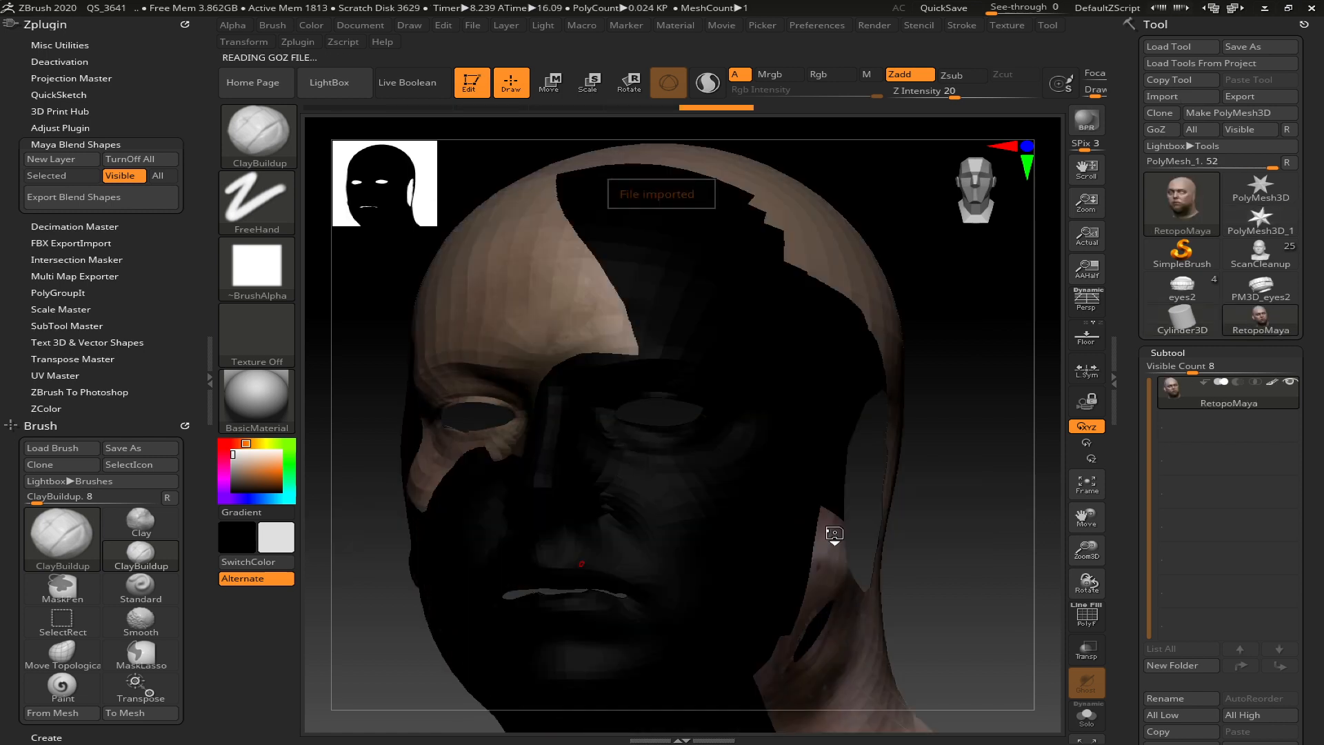
- Frame the imported head and import joshretopo5.fbx again through the FBX ExportImport plugin
{"action": "left_click_drag", "start_coordinate": [961, 453], "coordinate": [973, 489]}
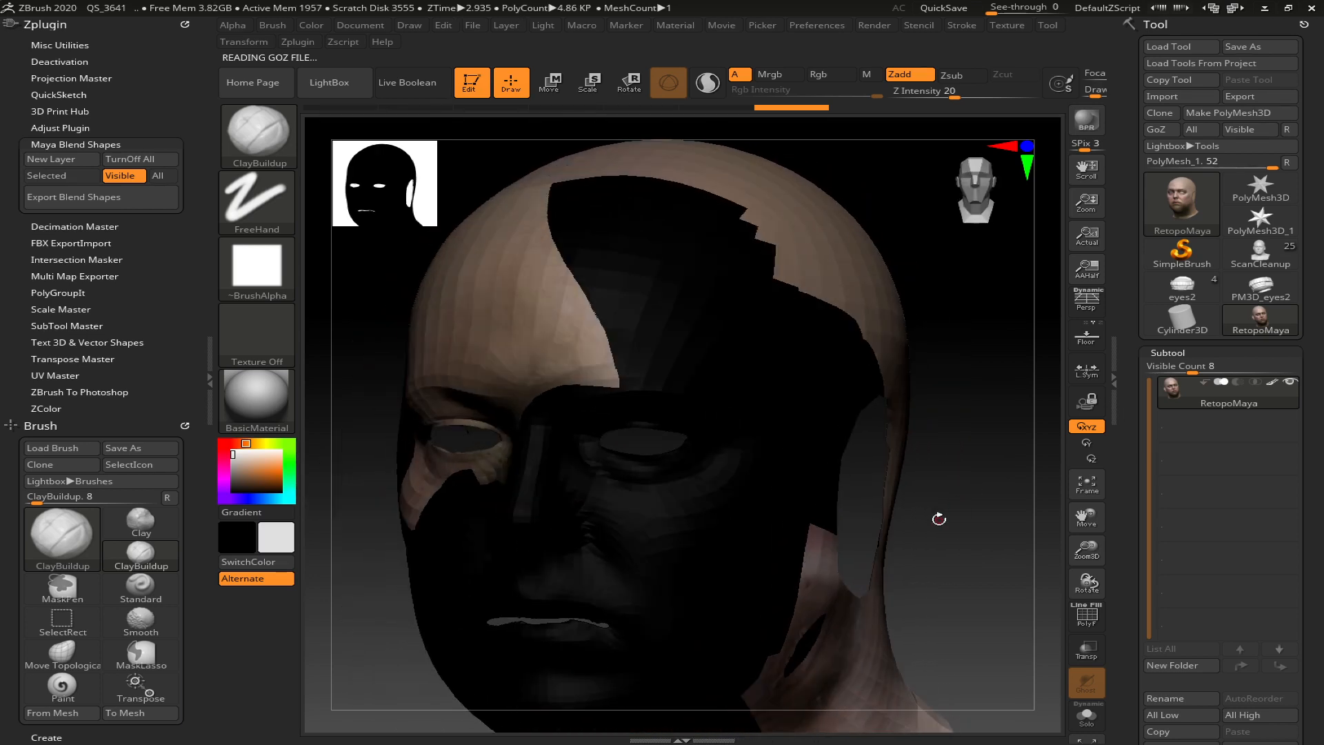
{"action": "key", "text": "f"}
{"action": "mouse_move", "coordinate": [872, 467]}
{"action": "left_mouse_down"}
{"action": "mouse_move", "coordinate": [966, 473]}
{"action": "mouse_move", "coordinate": [864, 474]}
{"action": "left_mouse_up"}
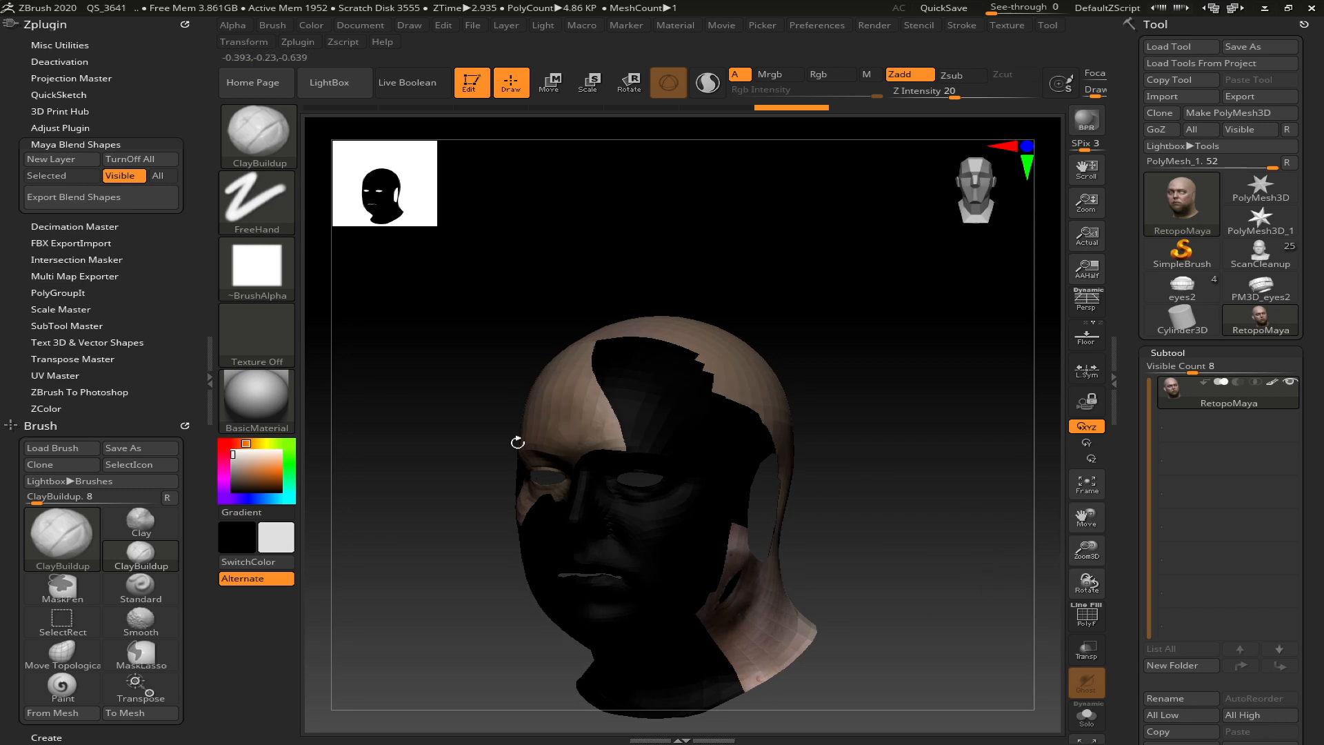
{"action": "left_click", "coordinate": [60, 242]}
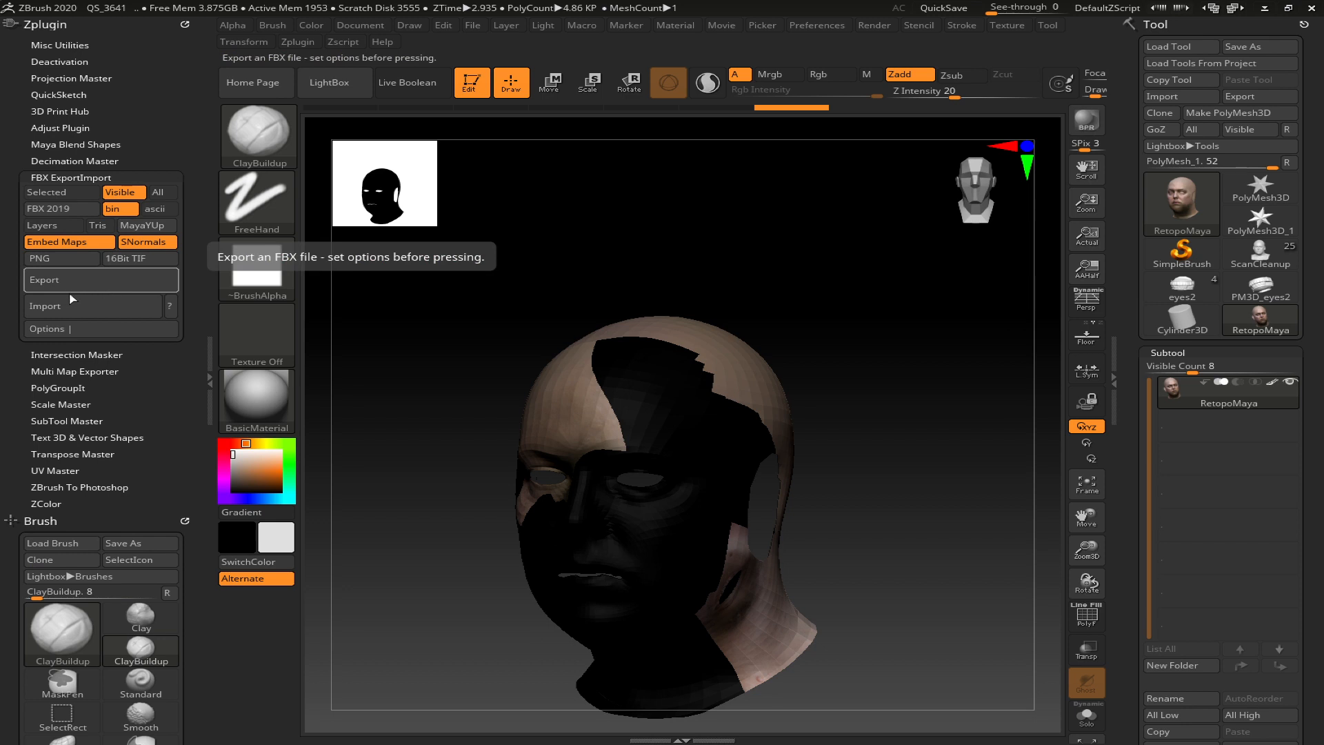
{"action": "left_click", "coordinate": [65, 304]}
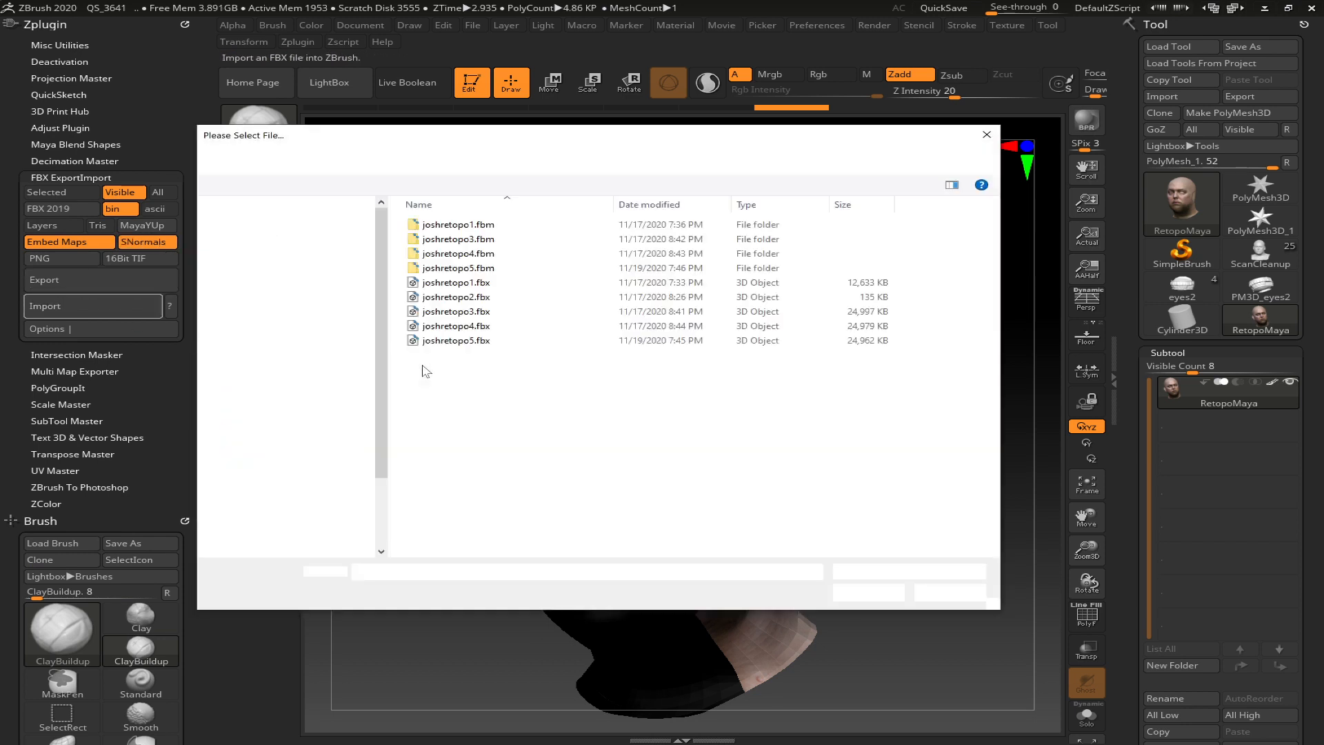
{"action": "double_click", "coordinate": [465, 341]}
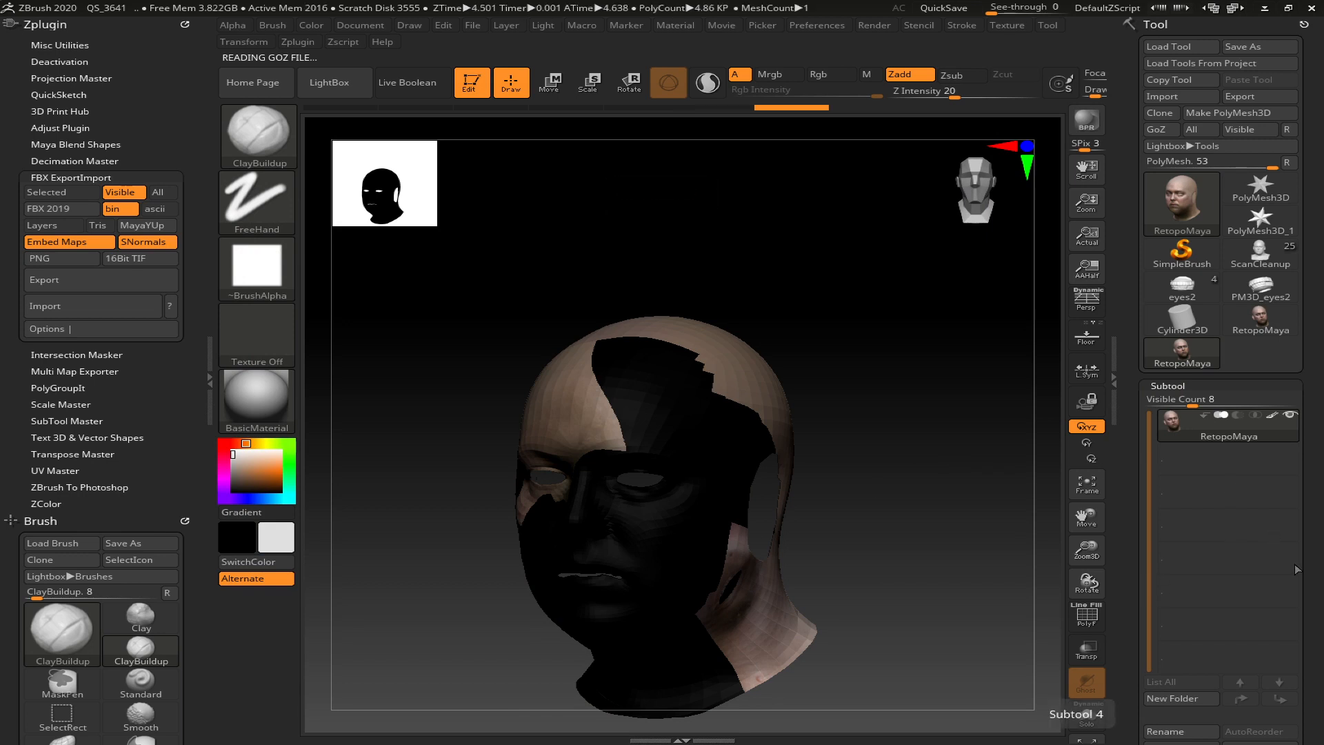
- Turn off the texture map display on the newly imported head and open its polypaint settings
{"action": "scroll", "coordinate": [1283, 406], "scroll_direction": "down", "scroll_amount": 10}
{"action": "scroll", "coordinate": [1283, 406], "scroll_direction": "down", "scroll_amount": 5}
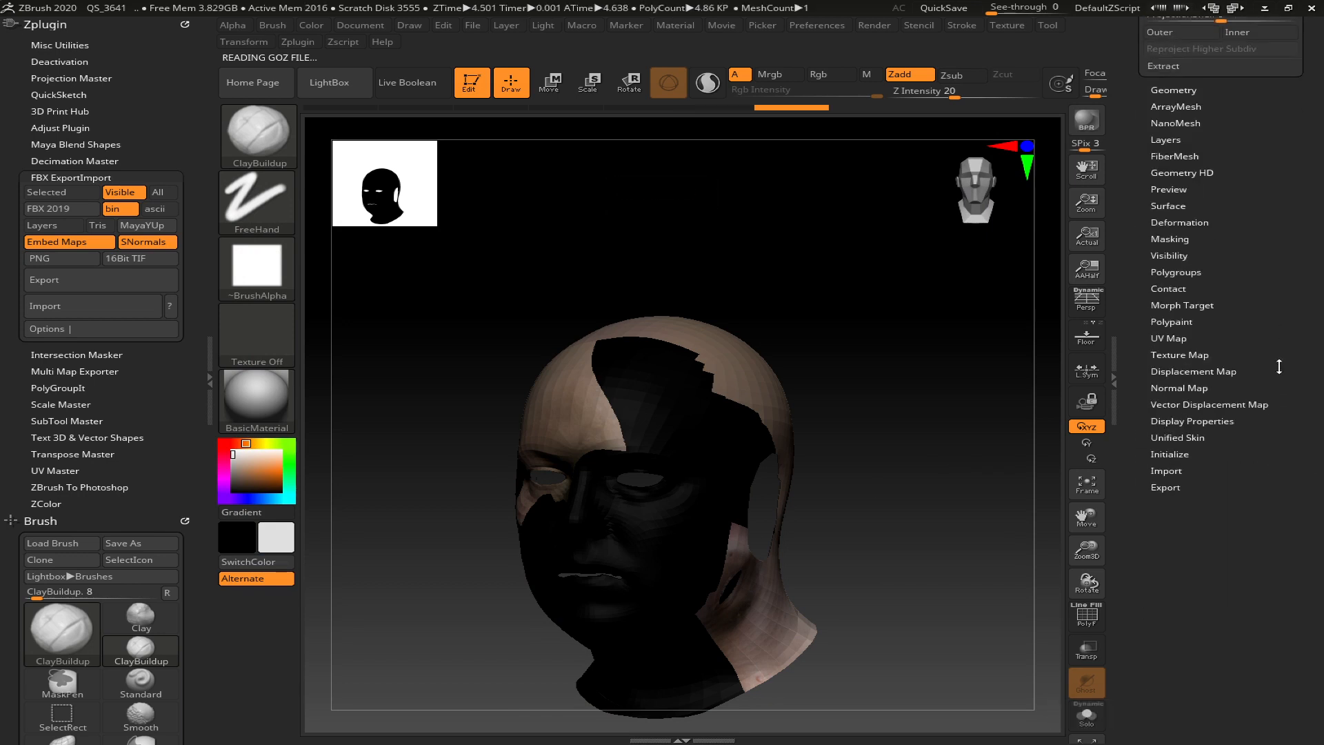
{"action": "left_click", "coordinate": [1197, 357]}
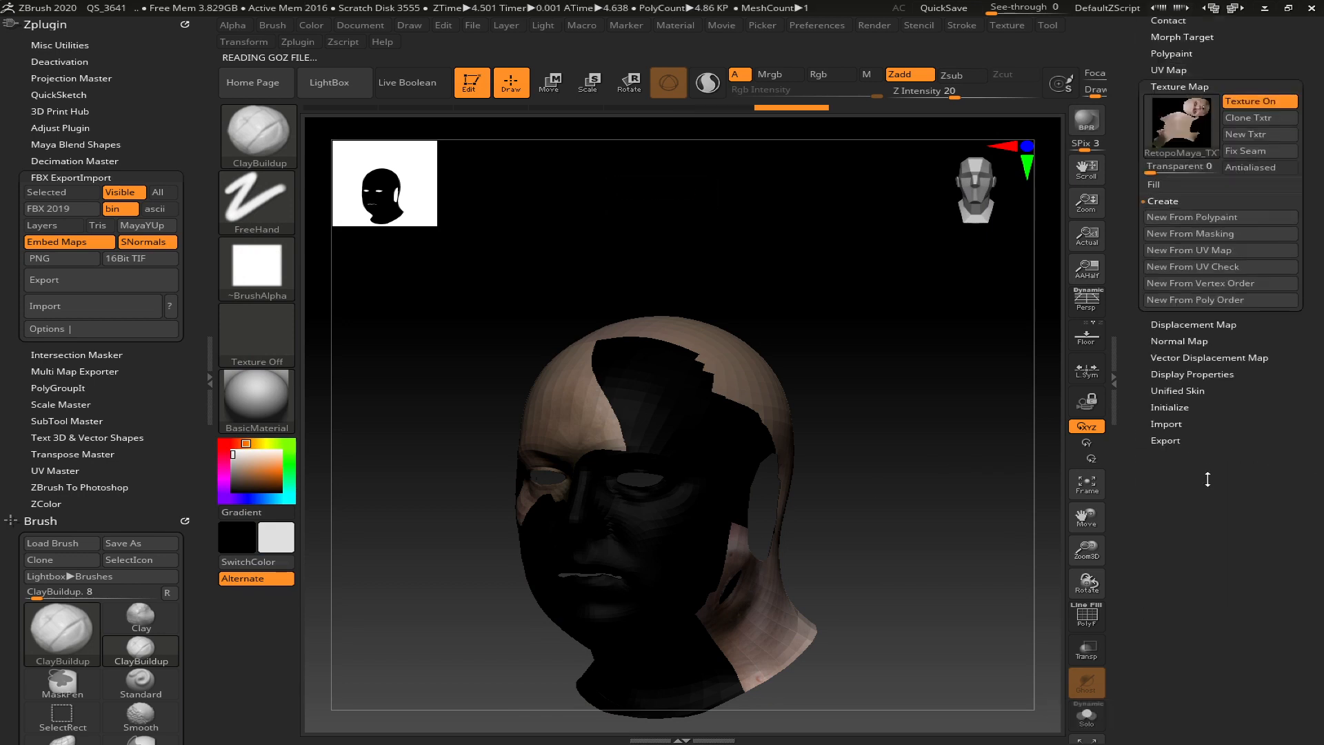
{"action": "left_click", "coordinate": [1247, 333]}
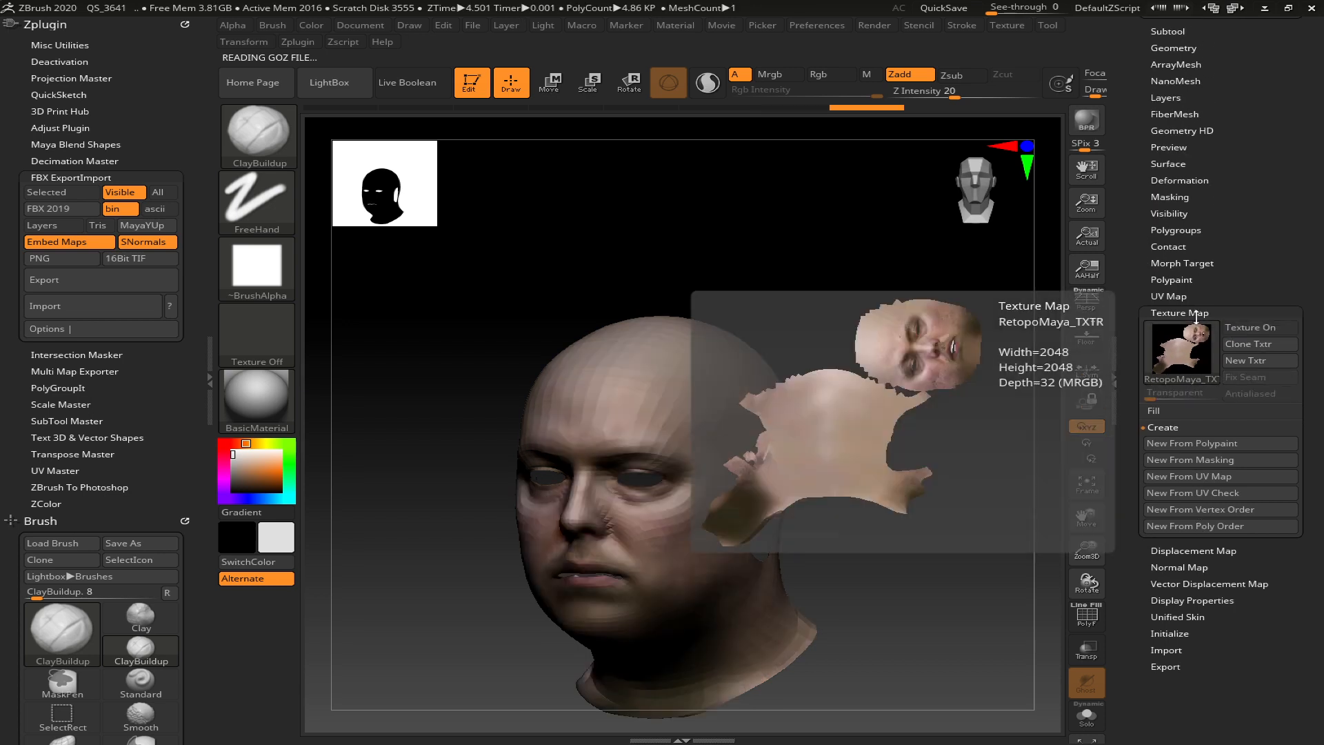
{"action": "left_click", "coordinate": [1181, 279]}
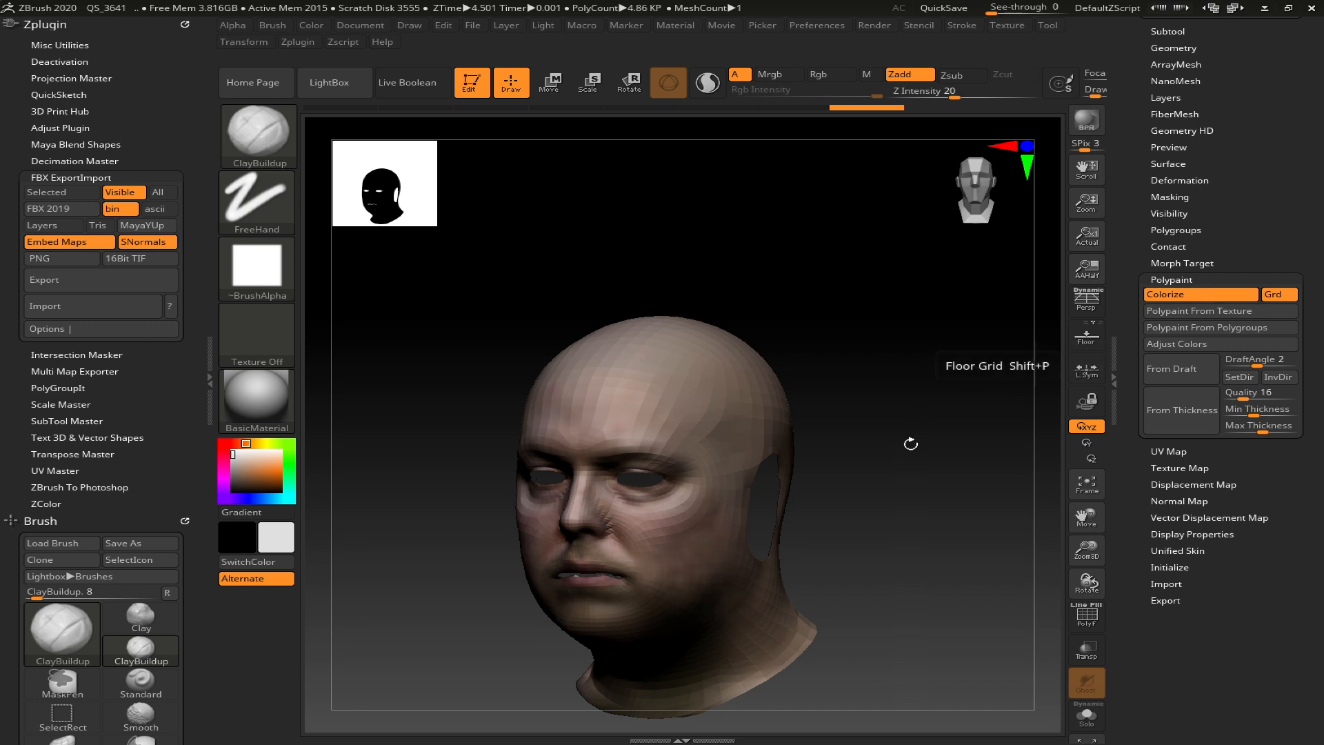
- Subdivide the RetopoMaya head twice, declining Dynamic Subdiv, and return it to its lowest subdivision level
{"action": "key", "text": "shift+d"}
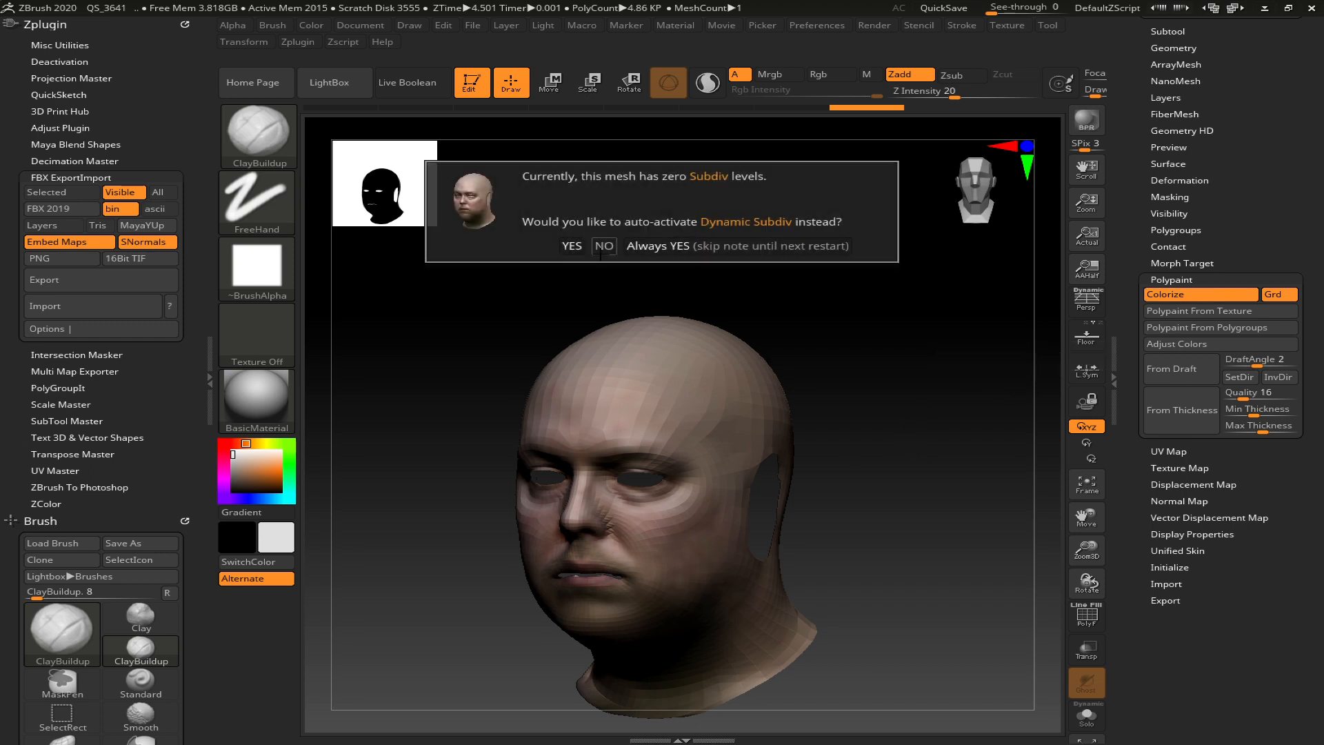
{"action": "left_click", "coordinate": [604, 246]}
{"action": "key", "text": "ctrl"}
{"action": "key", "text": "ctrl+d"}
{"action": "key", "text": "ctrl+d"}
{"action": "mouse_move", "coordinate": [825, 375]}
{"action": "left_mouse_down"}
{"action": "mouse_move", "coordinate": [895, 358]}
{"action": "mouse_move", "coordinate": [828, 371]}
{"action": "left_mouse_up"}
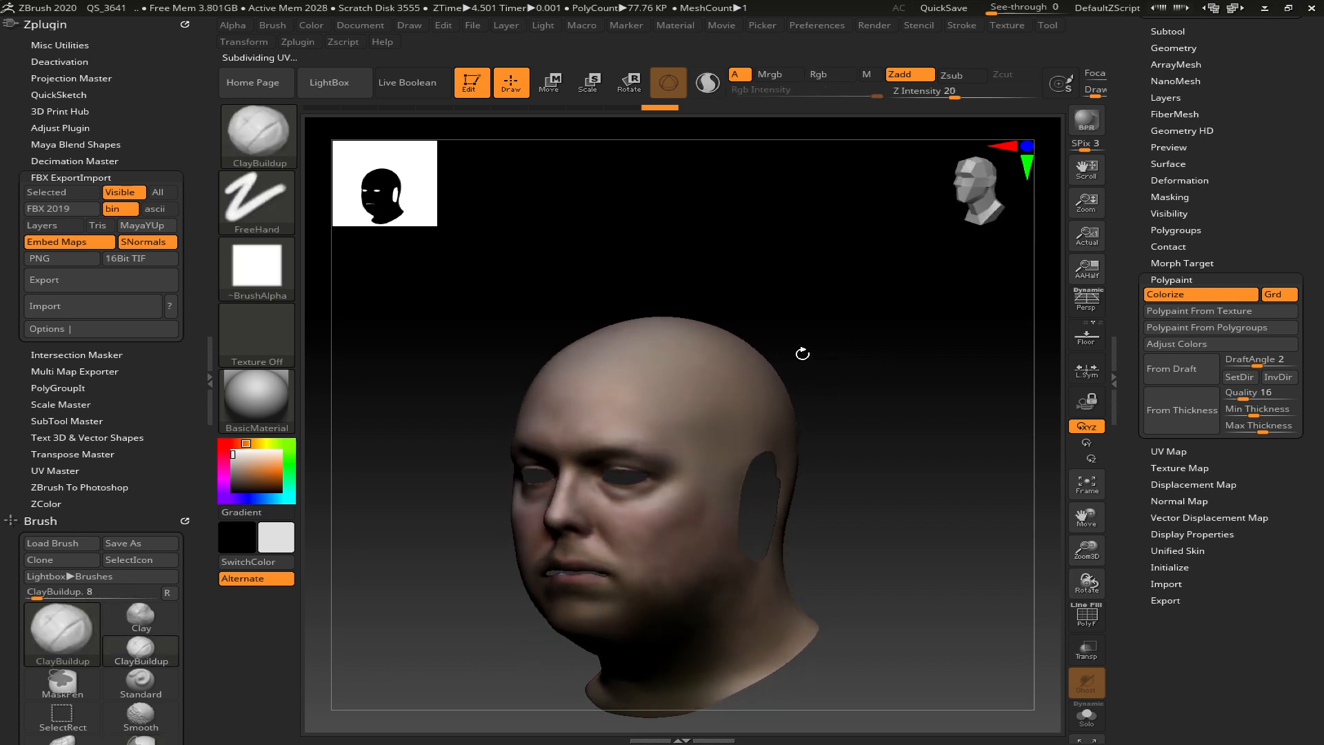
{"action": "key", "text": "shift"}
{"action": "key", "text": "shift+d"}
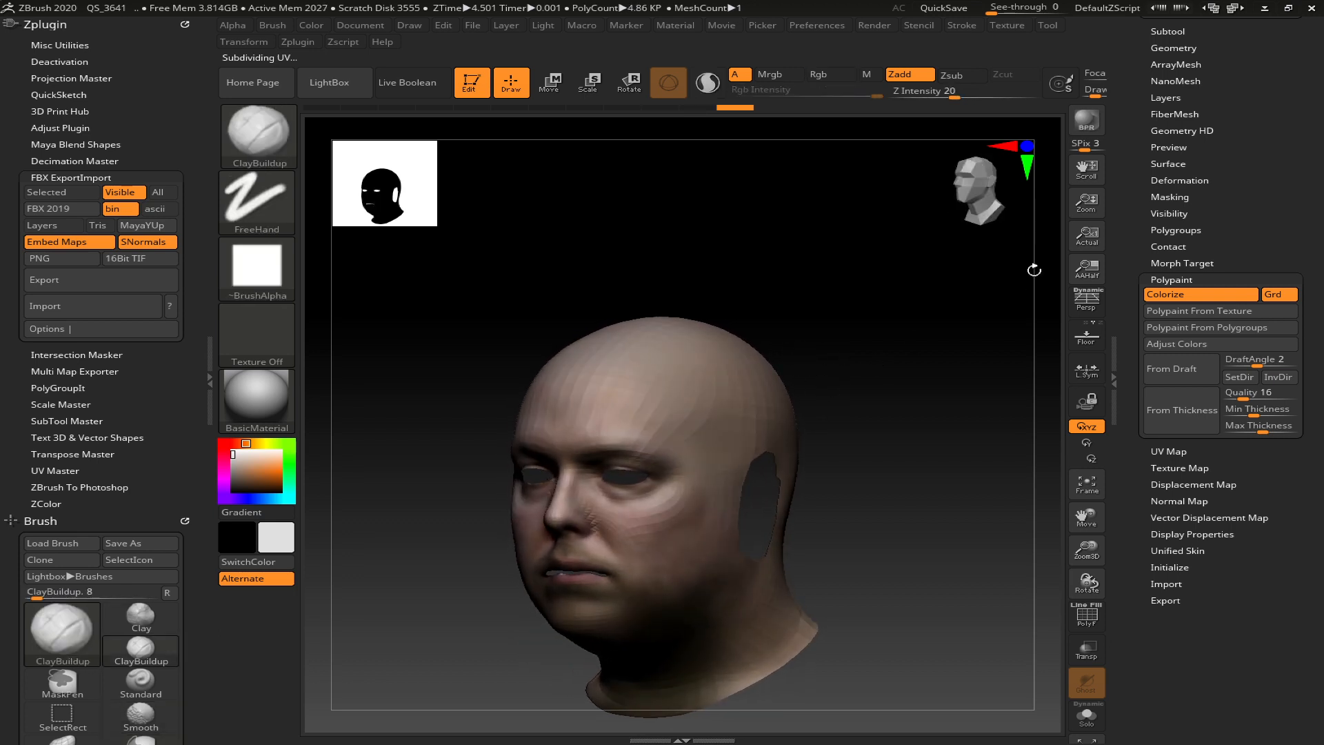
- Switch the active tool from the RetopoMaya head to the ScanCleanup bust
{"action": "scroll", "coordinate": [1277, 207], "scroll_direction": "up", "scroll_amount": 5}
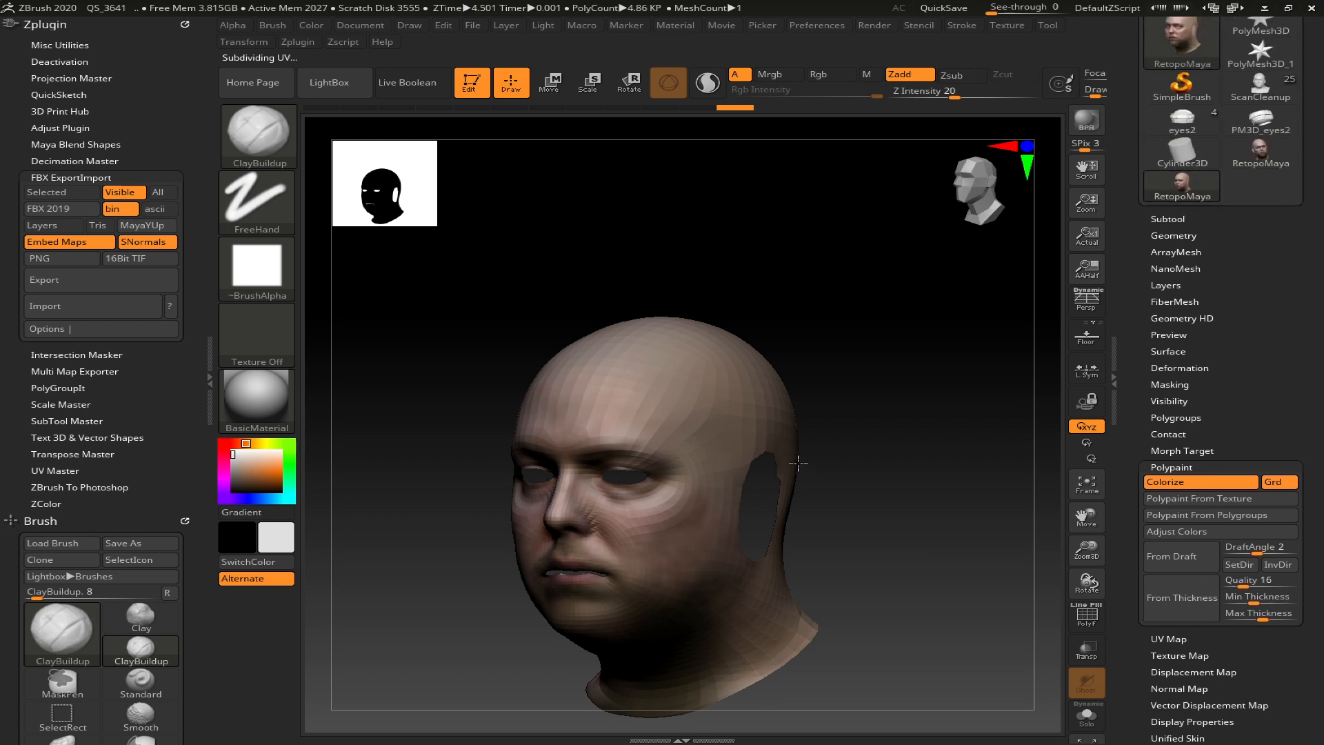
{"action": "left_click", "coordinate": [1167, 219]}
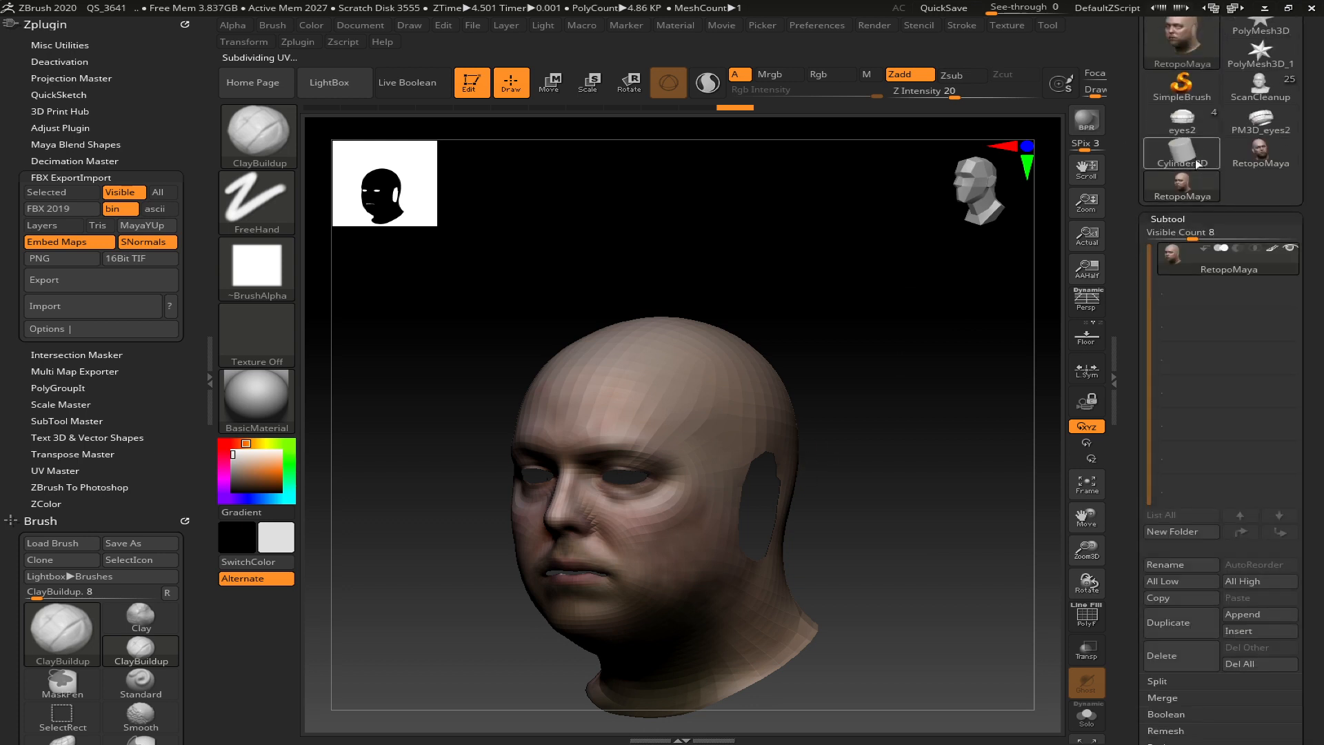
{"action": "scroll", "coordinate": [1197, 165], "scroll_direction": "up", "scroll_amount": 3}
{"action": "left_click", "coordinate": [1183, 216]}
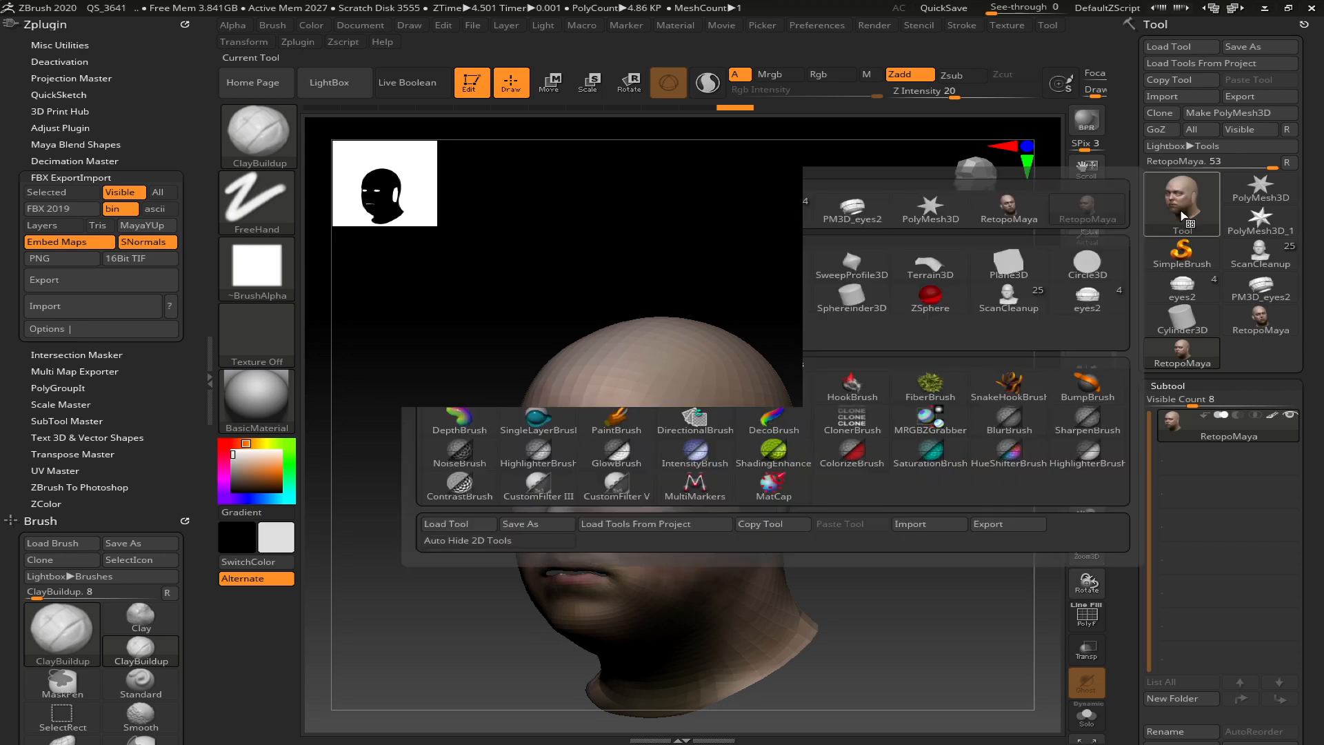
{"action": "left_click", "coordinate": [696, 217]}
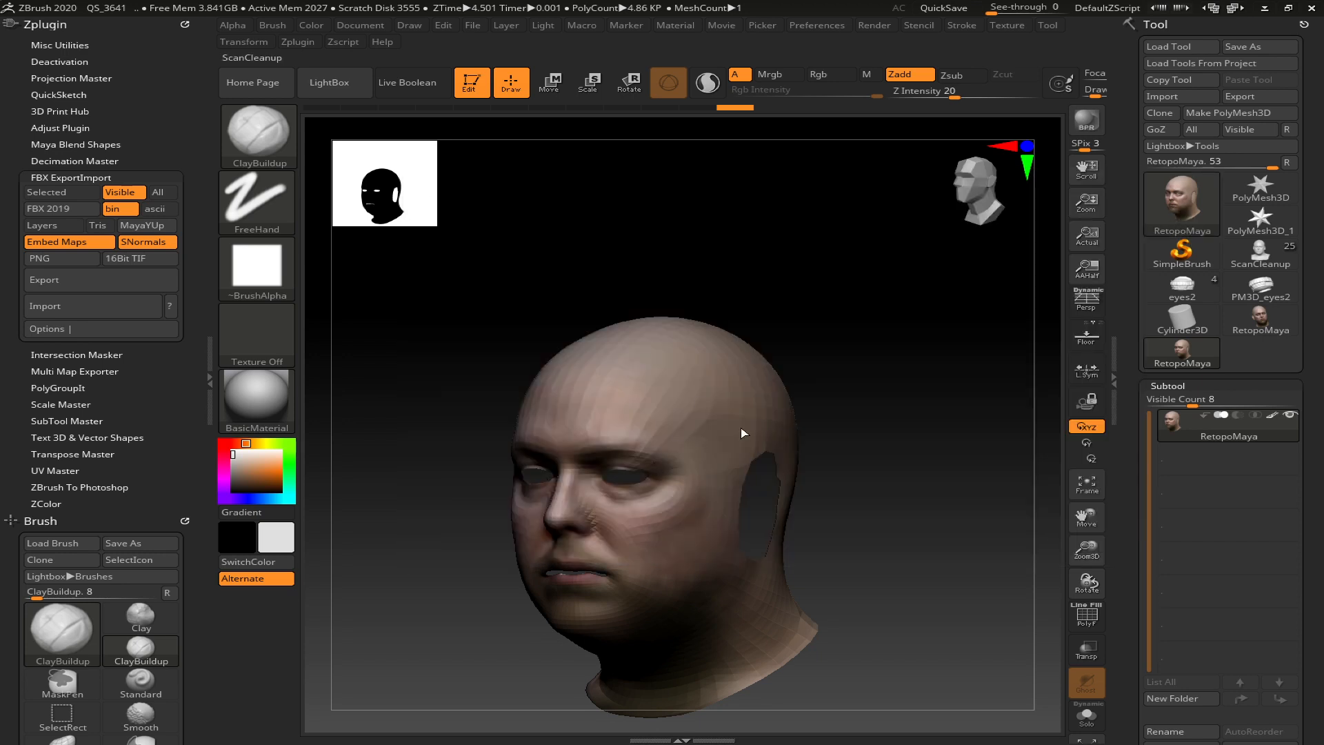
{"action": "right_click_drag", "start_coordinate": [863, 418], "coordinate": [890, 463], "text": "ctrl"}
- Append the subdivided RetopoMaya head to the ScanCleanup tool as a new subtool
{"action": "scroll", "coordinate": [1310, 637], "scroll_direction": "down", "scroll_amount": 5}
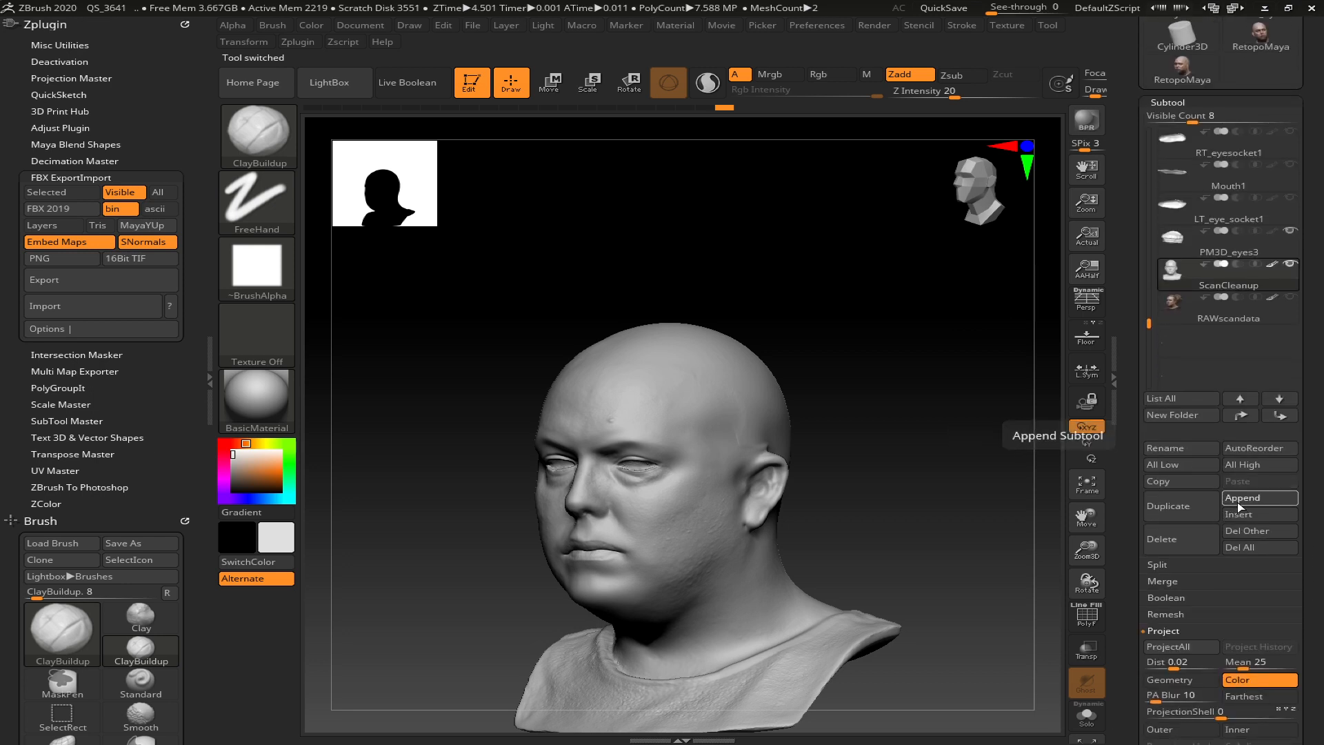
{"action": "left_click", "coordinate": [1237, 499]}
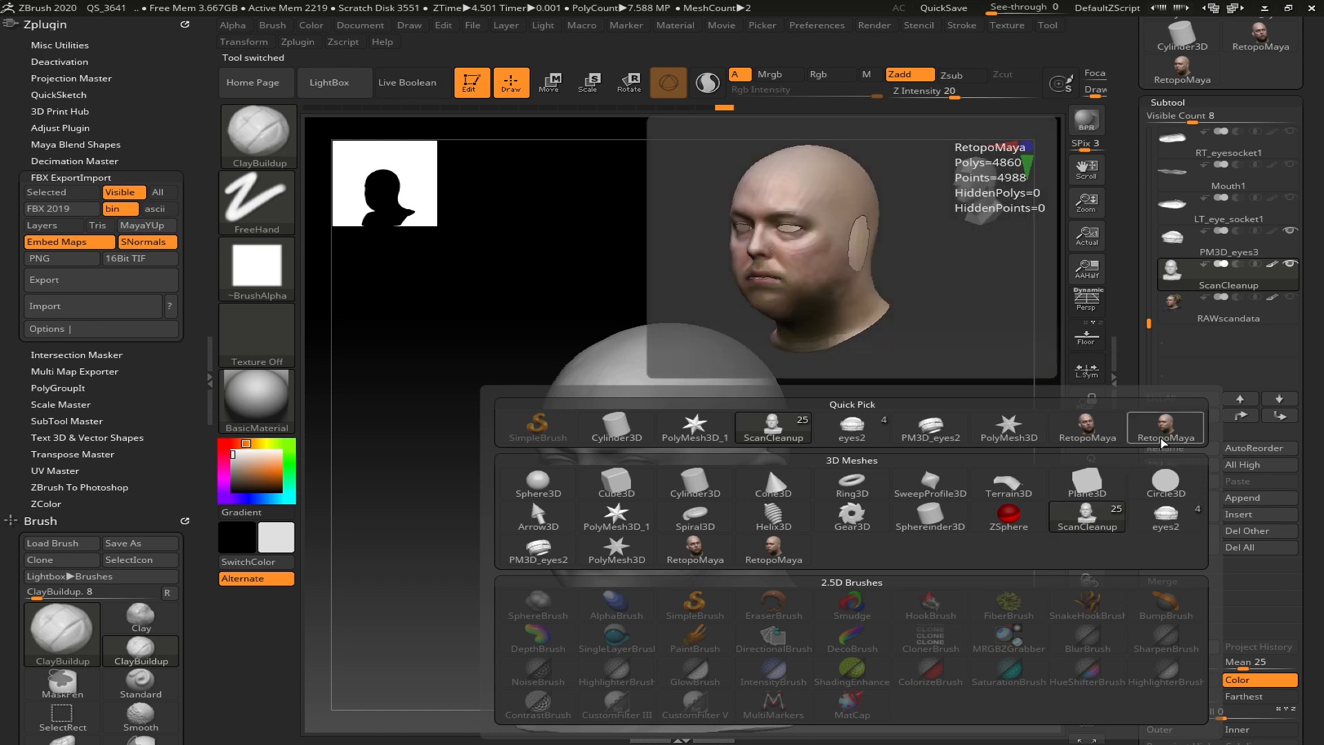
{"action": "left_click", "coordinate": [1163, 442]}
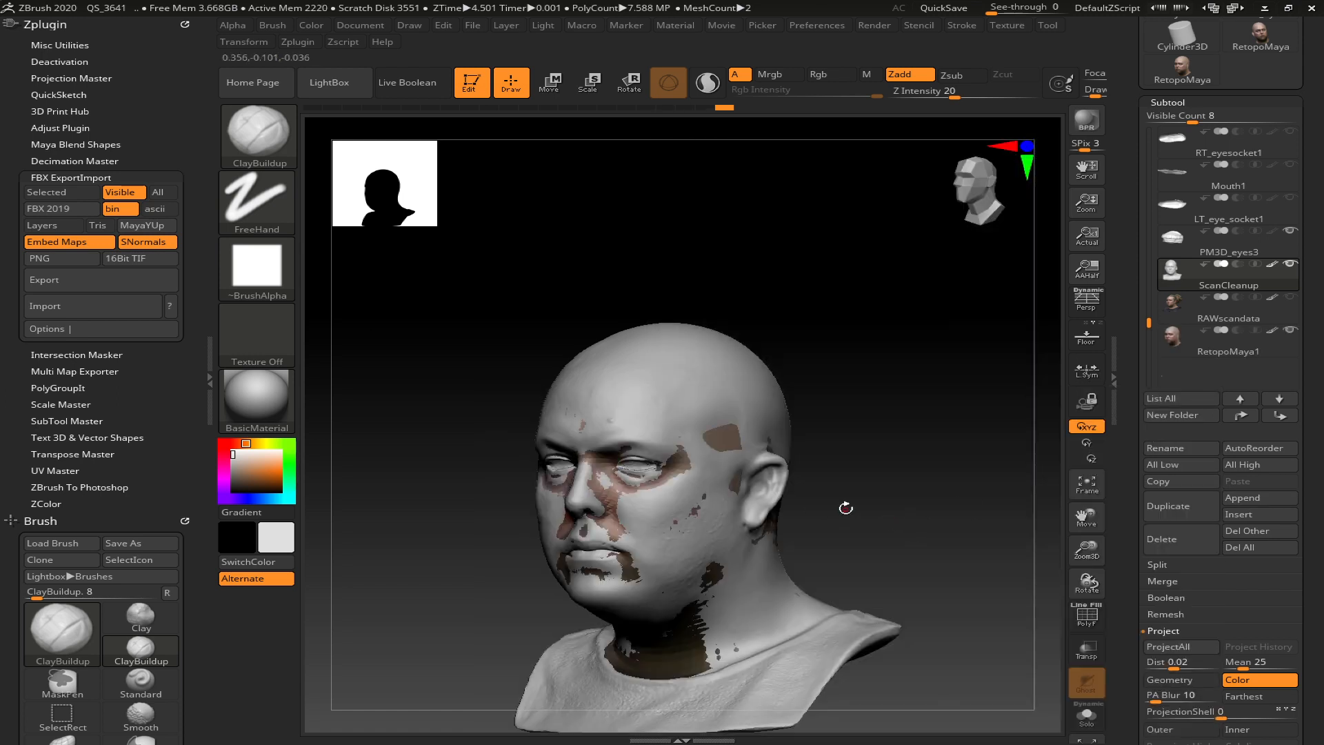
- Select the RetopoMaya1 subtool and move it up the subtool order to sit directly above ScanCleanup
{"action": "left_click_drag", "start_coordinate": [845, 508], "coordinate": [847, 564]}
{"action": "left_click_drag", "start_coordinate": [482, 552], "coordinate": [386, 500]}
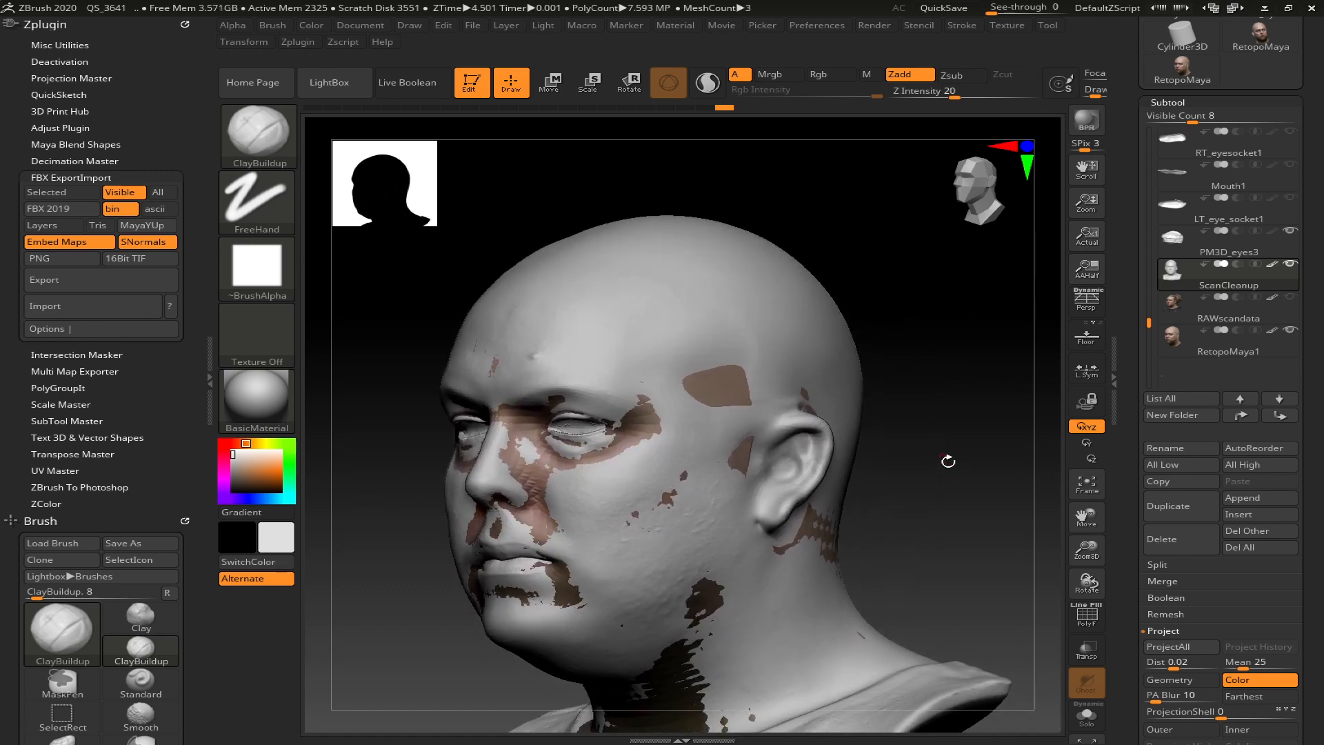
{"action": "left_click", "coordinate": [1173, 345]}
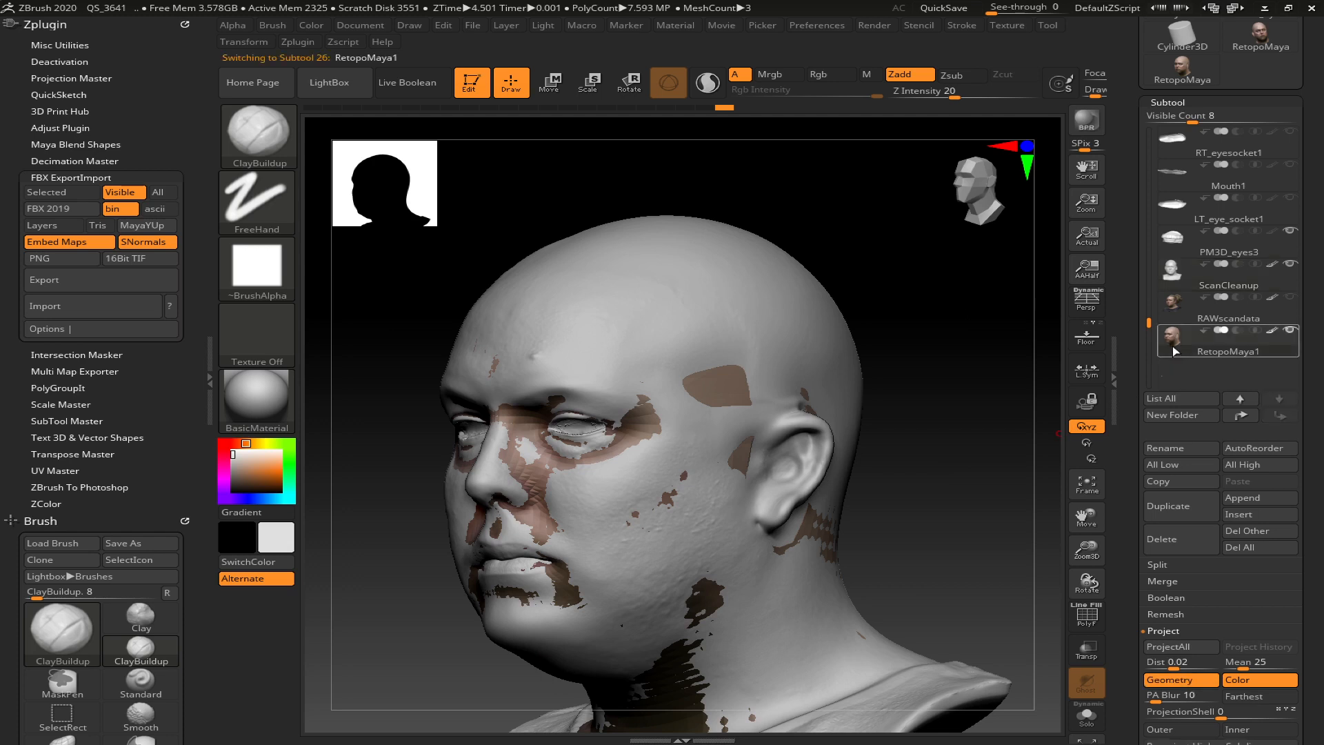
{"action": "key", "text": "ctrl+Up"}
{"action": "key", "text": "ctrl+Up"}
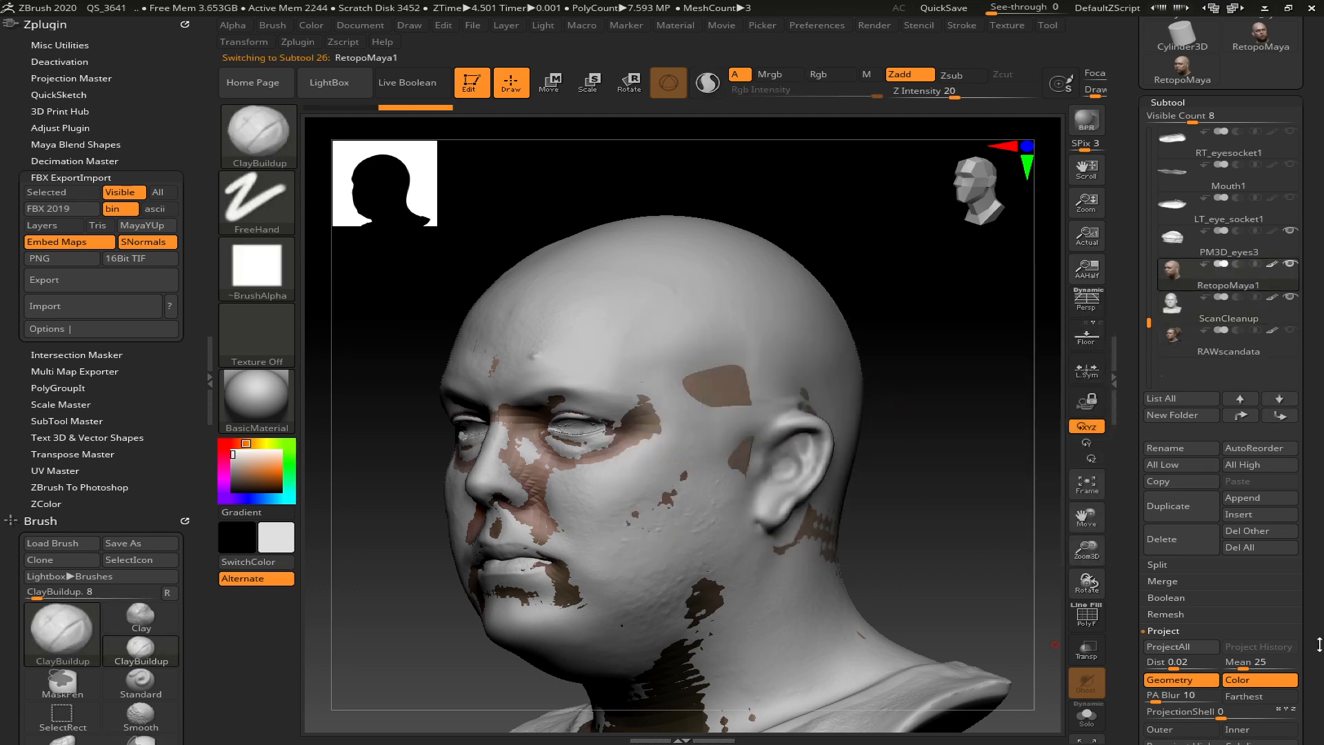
- Select the ScanCleanup subtool and examine its polypaint settings and assigned texture map
{"action": "left_click_drag", "start_coordinate": [1319, 644], "coordinate": [1312, 597]}
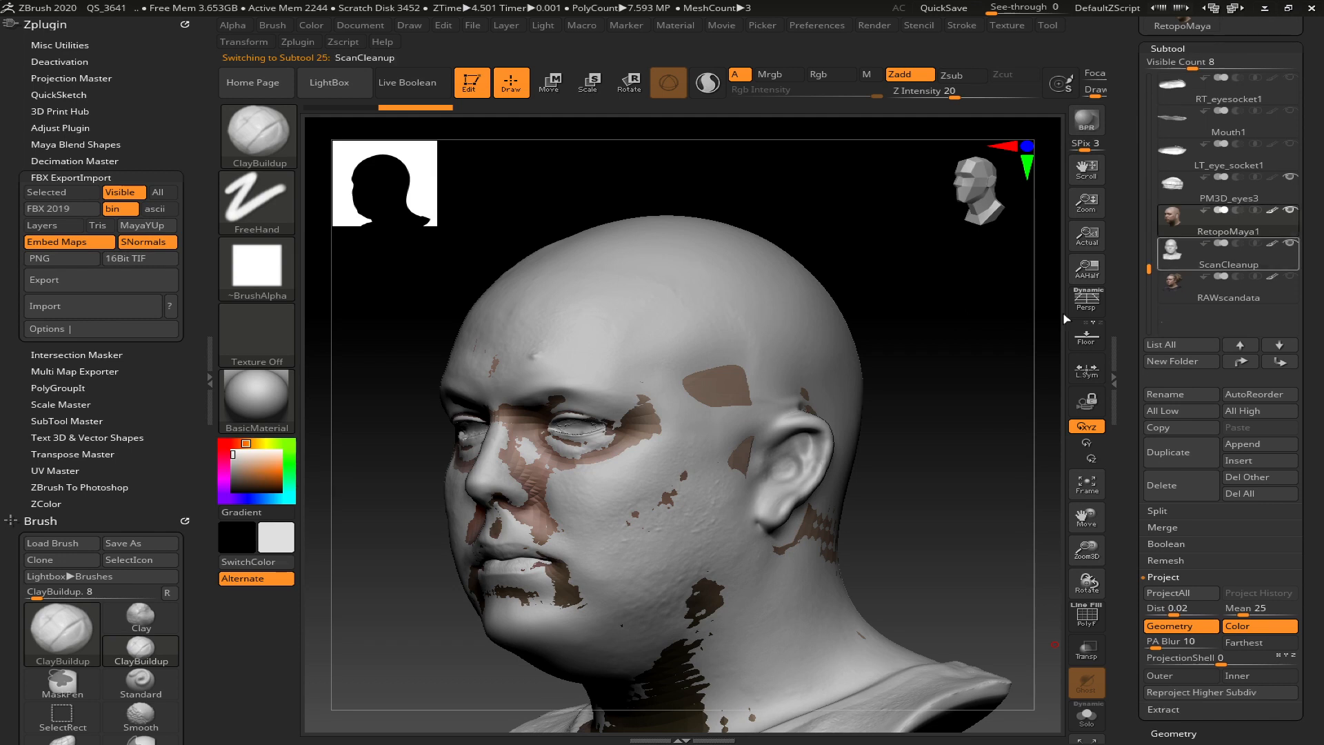
{"action": "left_click_drag", "start_coordinate": [1313, 653], "coordinate": [1303, 517]}
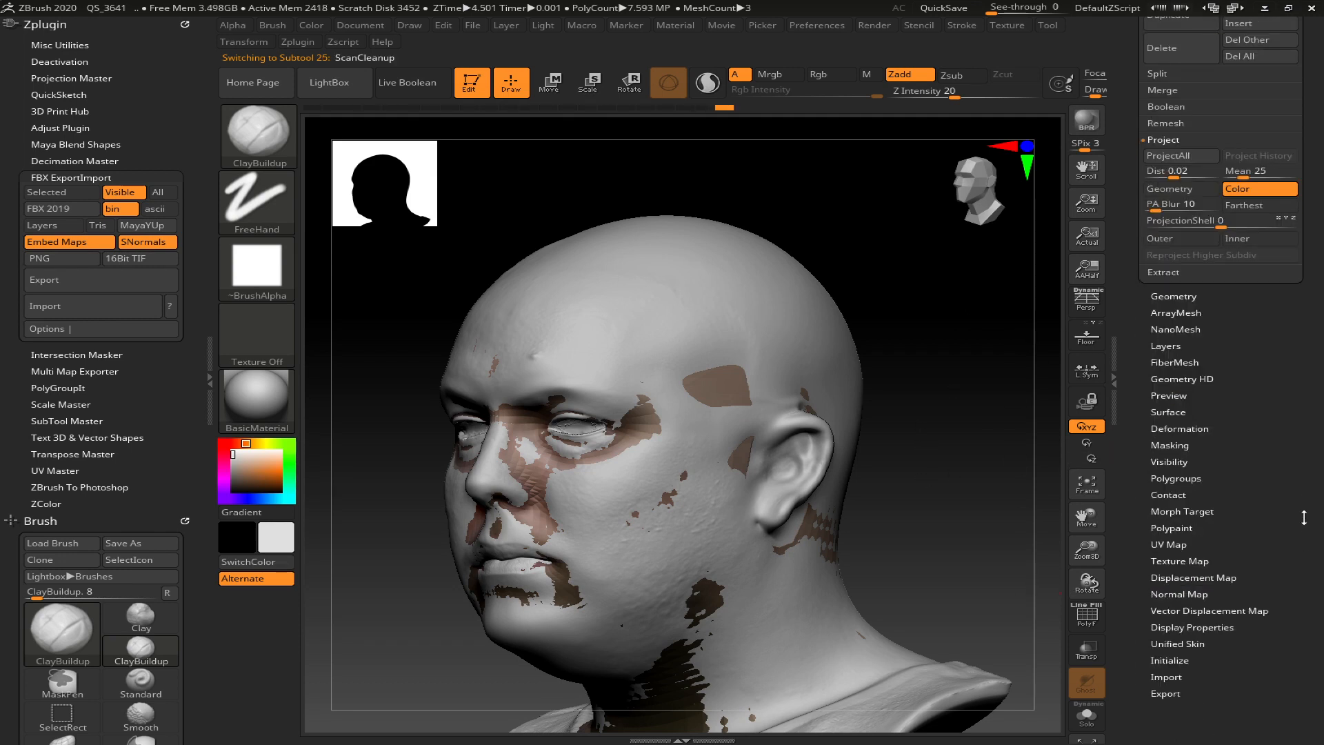
{"action": "left_click", "coordinate": [1179, 439]}
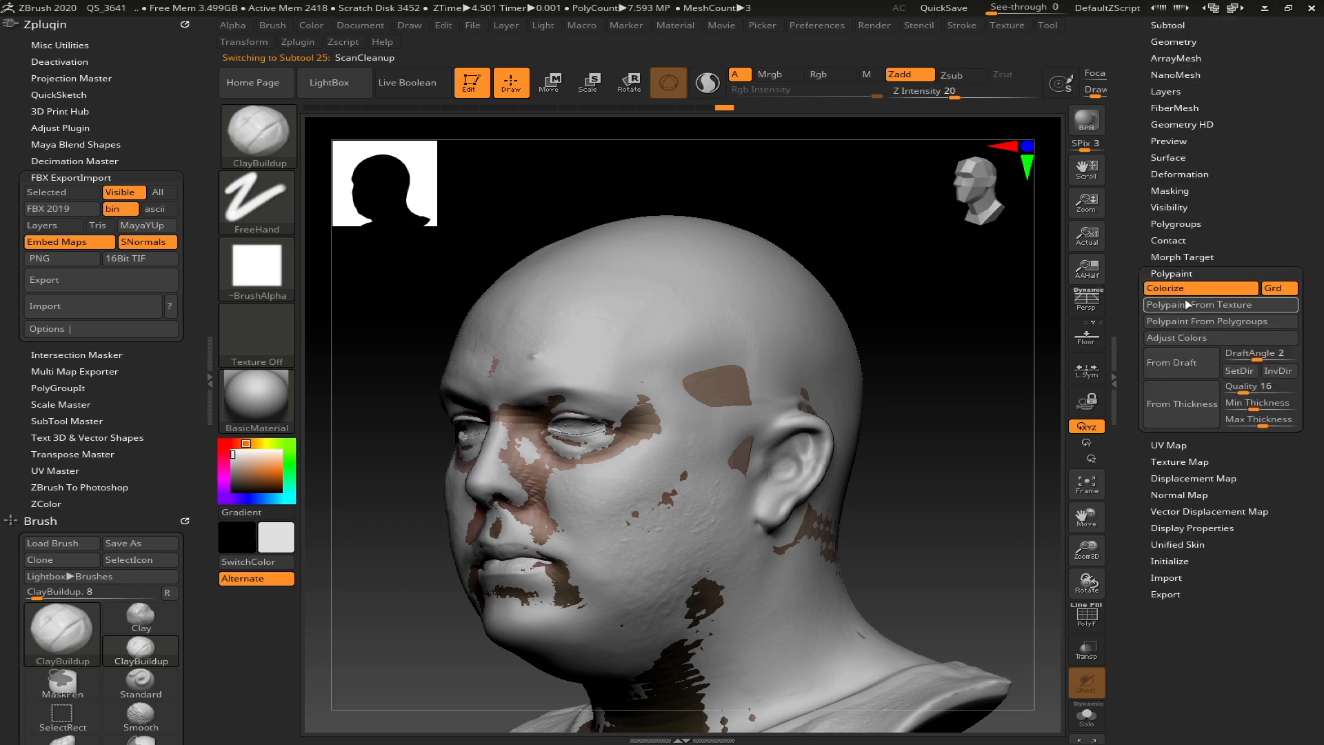
{"action": "mouse_move", "coordinate": [1232, 222]}
{"action": "left_mouse_down"}
{"action": "mouse_move", "coordinate": [1243, 277]}
{"action": "mouse_move", "coordinate": [1229, 244]}
{"action": "left_mouse_up"}
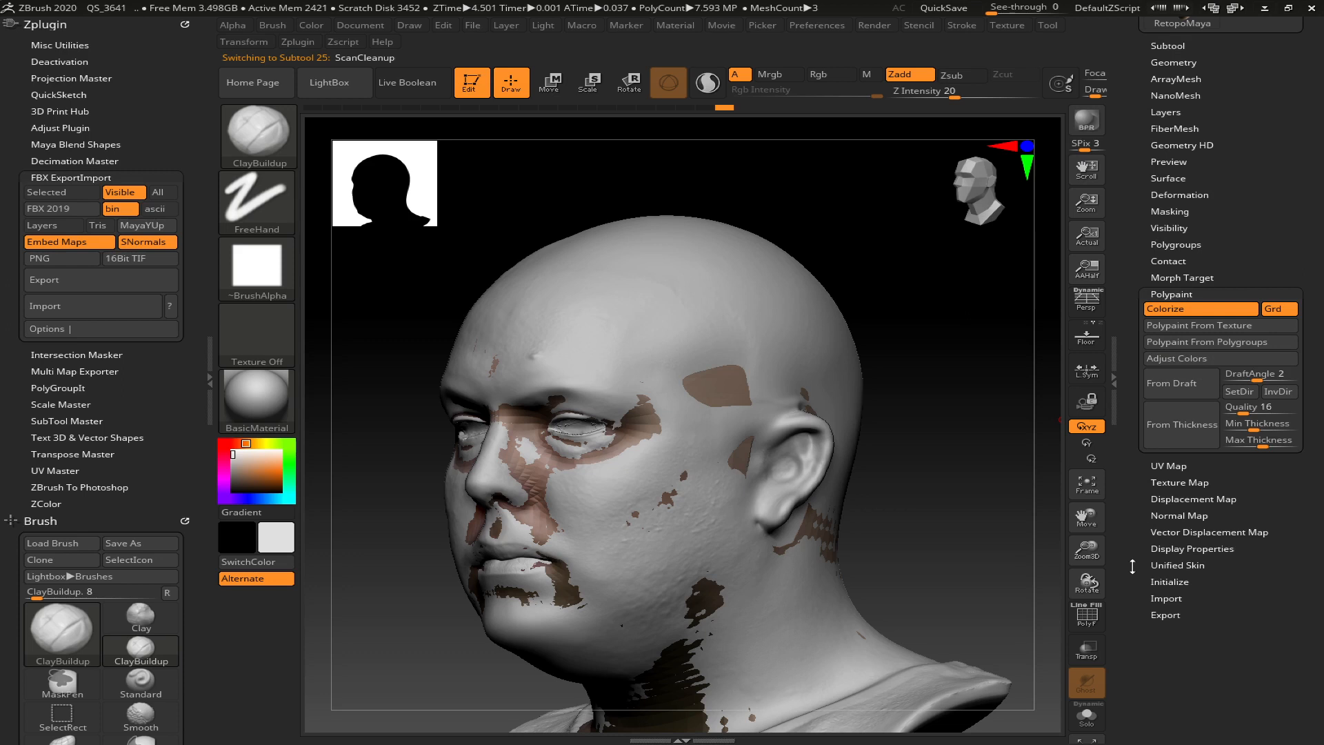
{"action": "left_click", "coordinate": [1179, 482]}
{"action": "mouse_move", "coordinate": [1176, 385]}
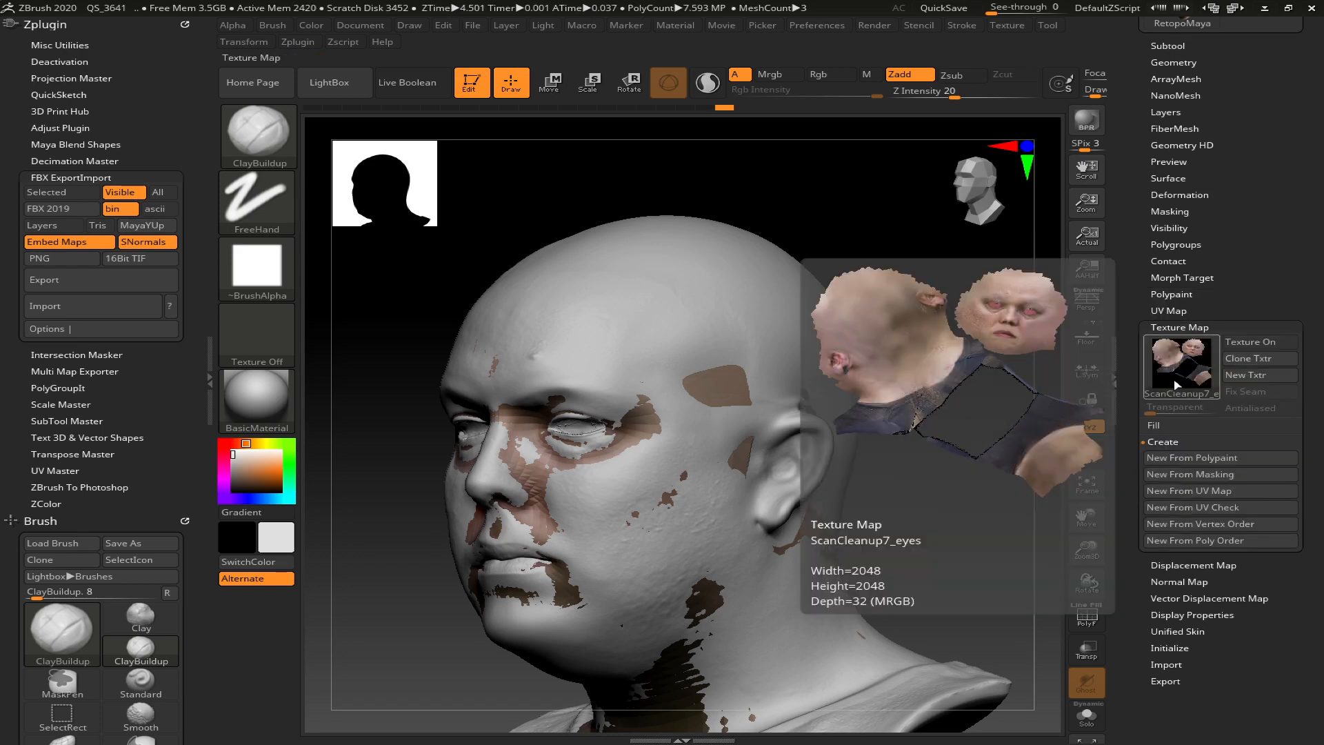
- Turn on the texture map display for ScanCleanup and hide the RetopoMaya1 subtool so only the scan head shows
{"action": "left_click", "coordinate": [1235, 344]}
{"action": "left_click_drag", "start_coordinate": [954, 420], "coordinate": [990, 421]}
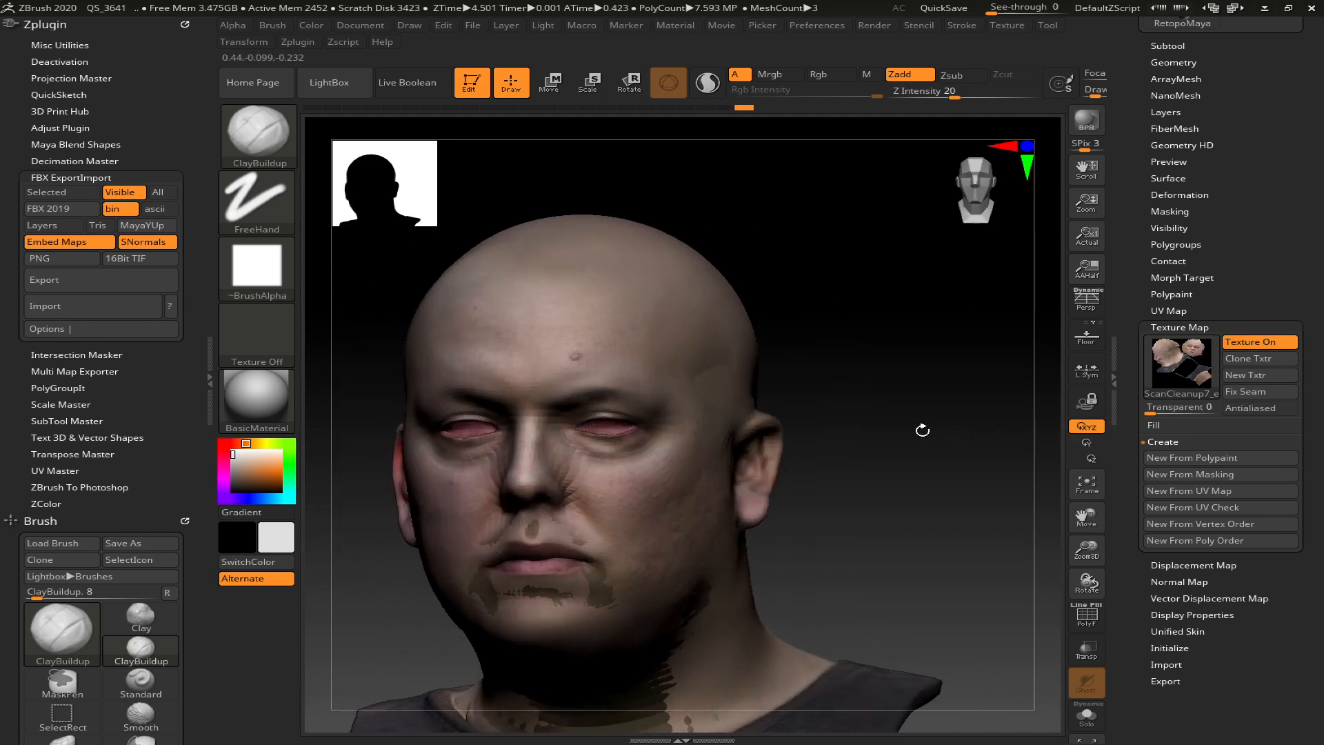
{"action": "left_click_drag", "start_coordinate": [1242, 179], "coordinate": [1179, 232]}
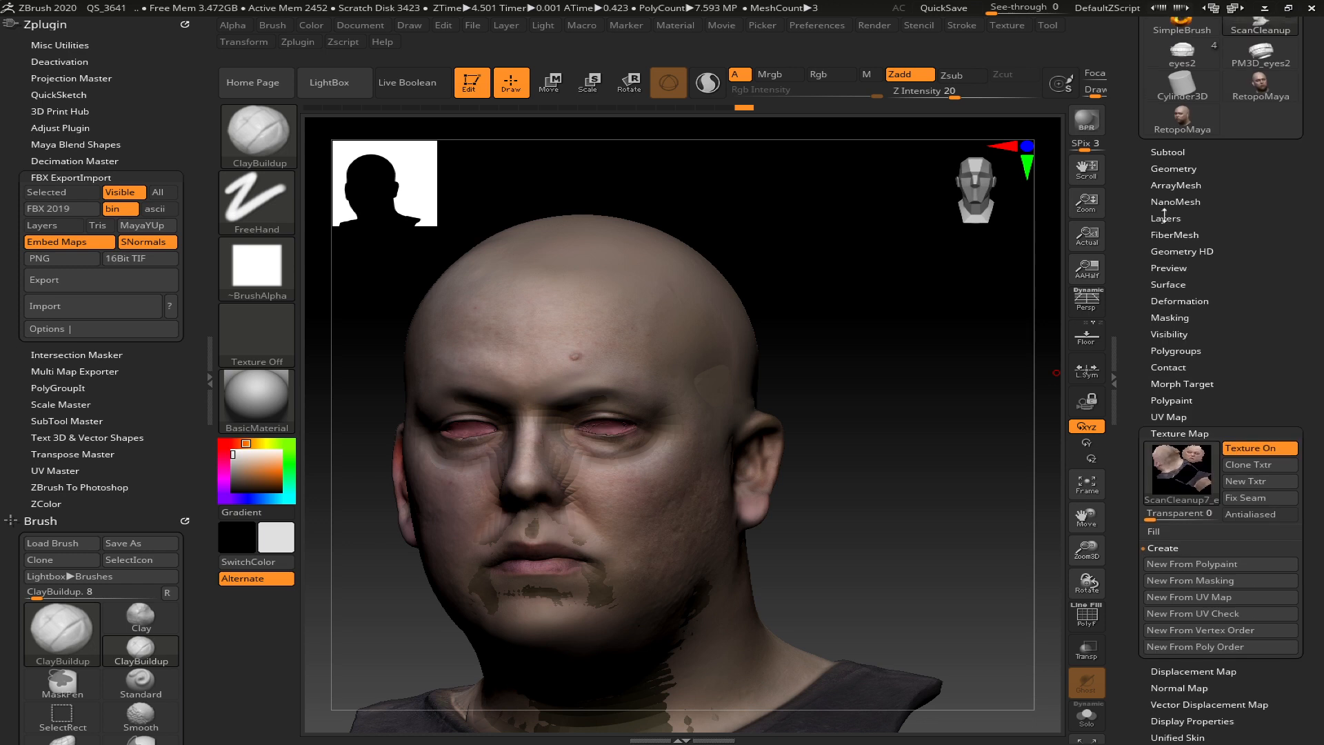
{"action": "left_click", "coordinate": [1166, 152]}
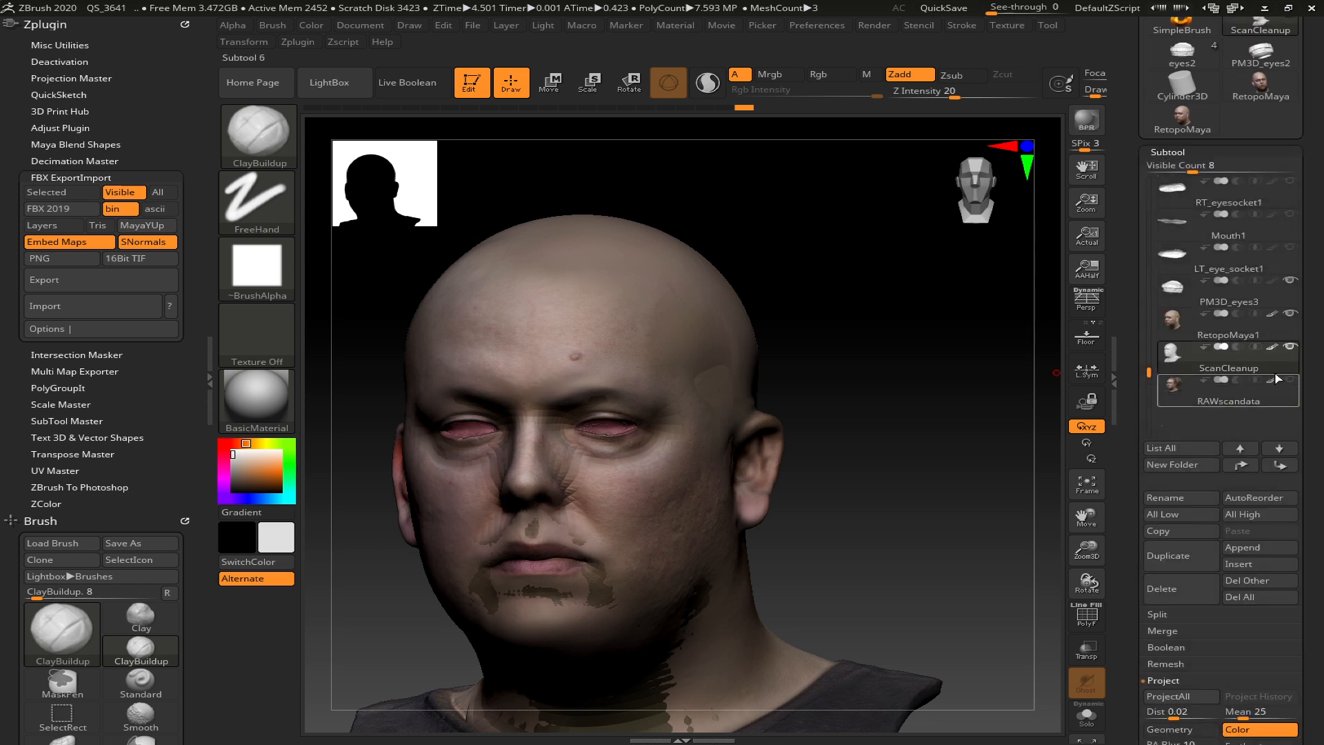
{"action": "left_click", "coordinate": [1279, 325]}
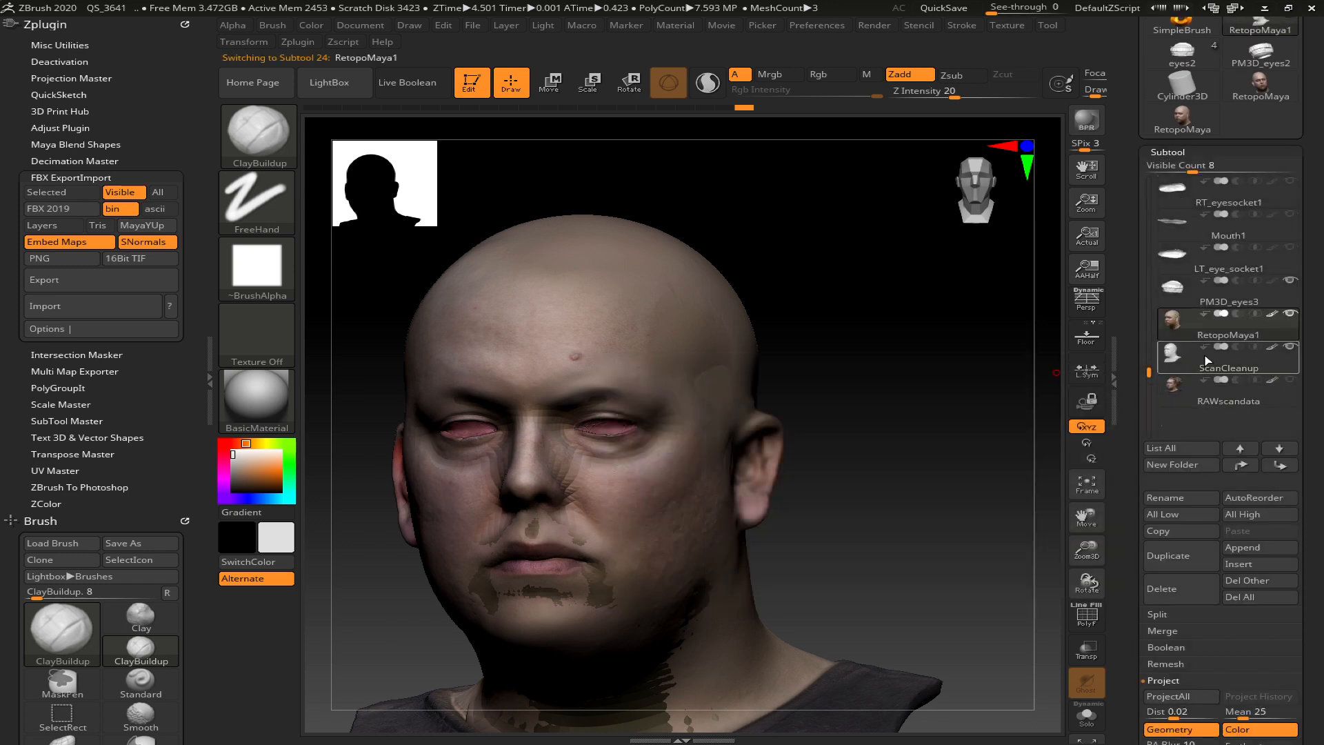
{"action": "left_click", "coordinate": [1283, 356]}
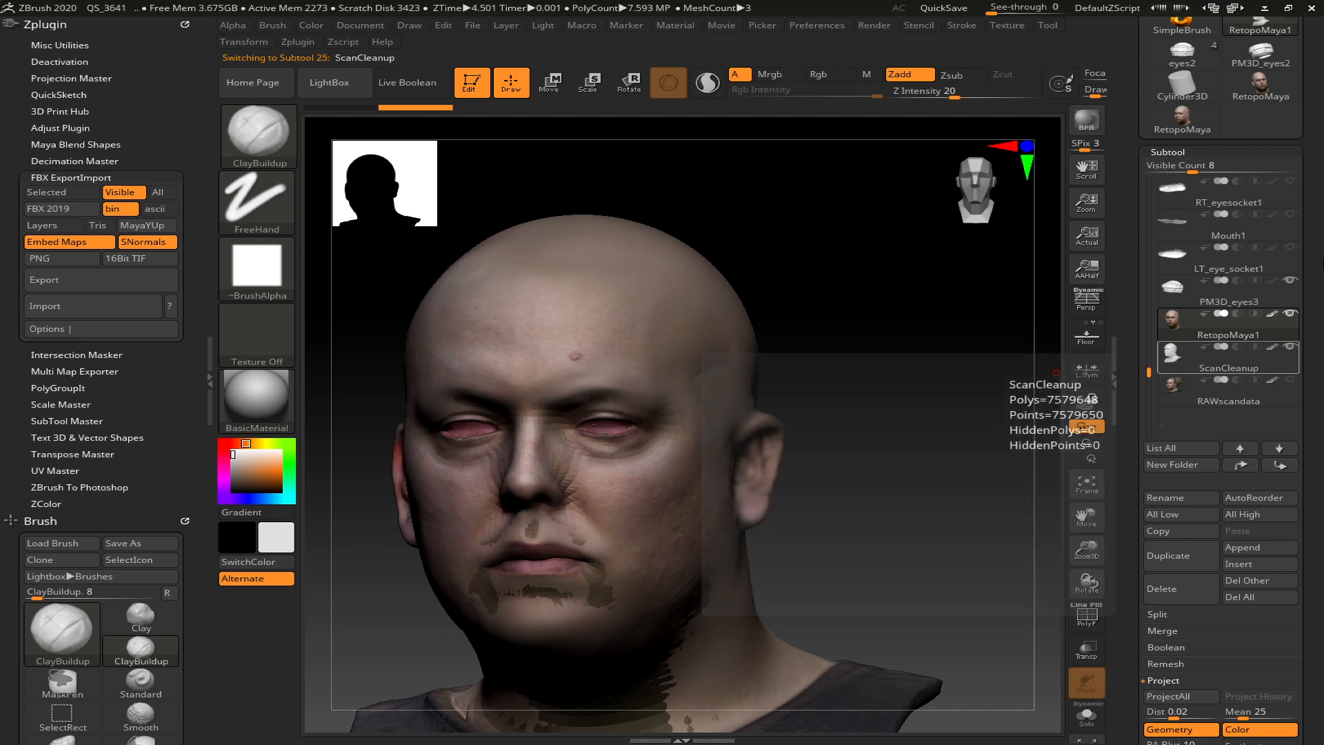
{"action": "left_click", "coordinate": [1290, 313]}
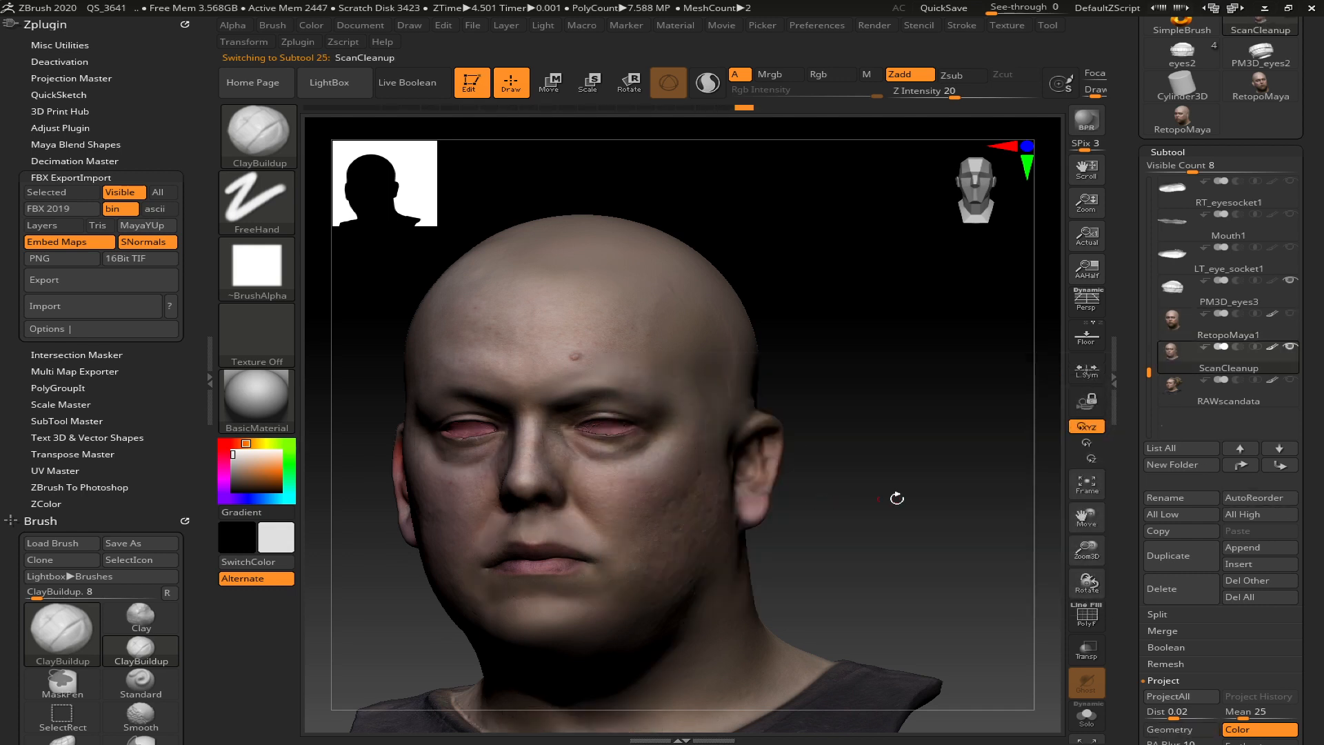
{"action": "left_click_drag", "start_coordinate": [856, 482], "coordinate": [954, 422]}
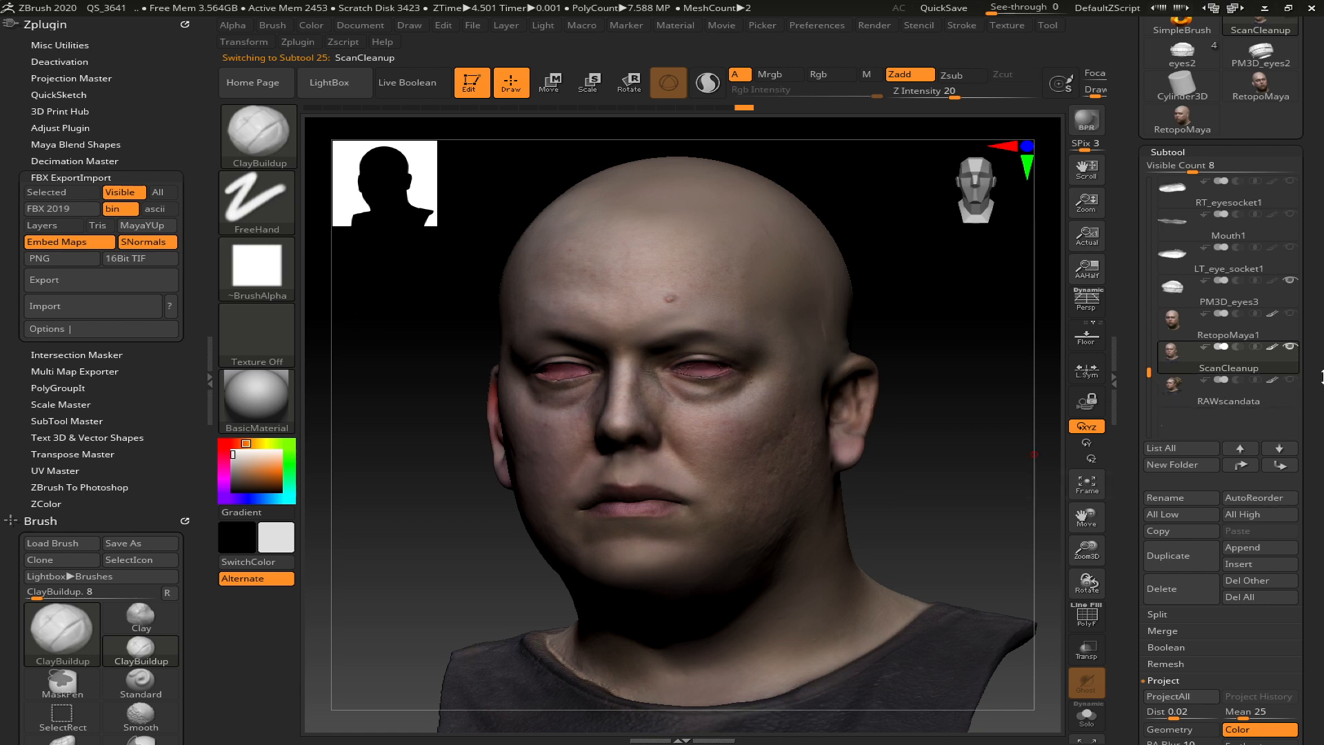
- Check the texture map assigned to ScanCleanup and turn off Colorize in its polypaint settings
{"action": "scroll", "coordinate": [1270, 321], "scroll_direction": "down", "scroll_amount": 5}
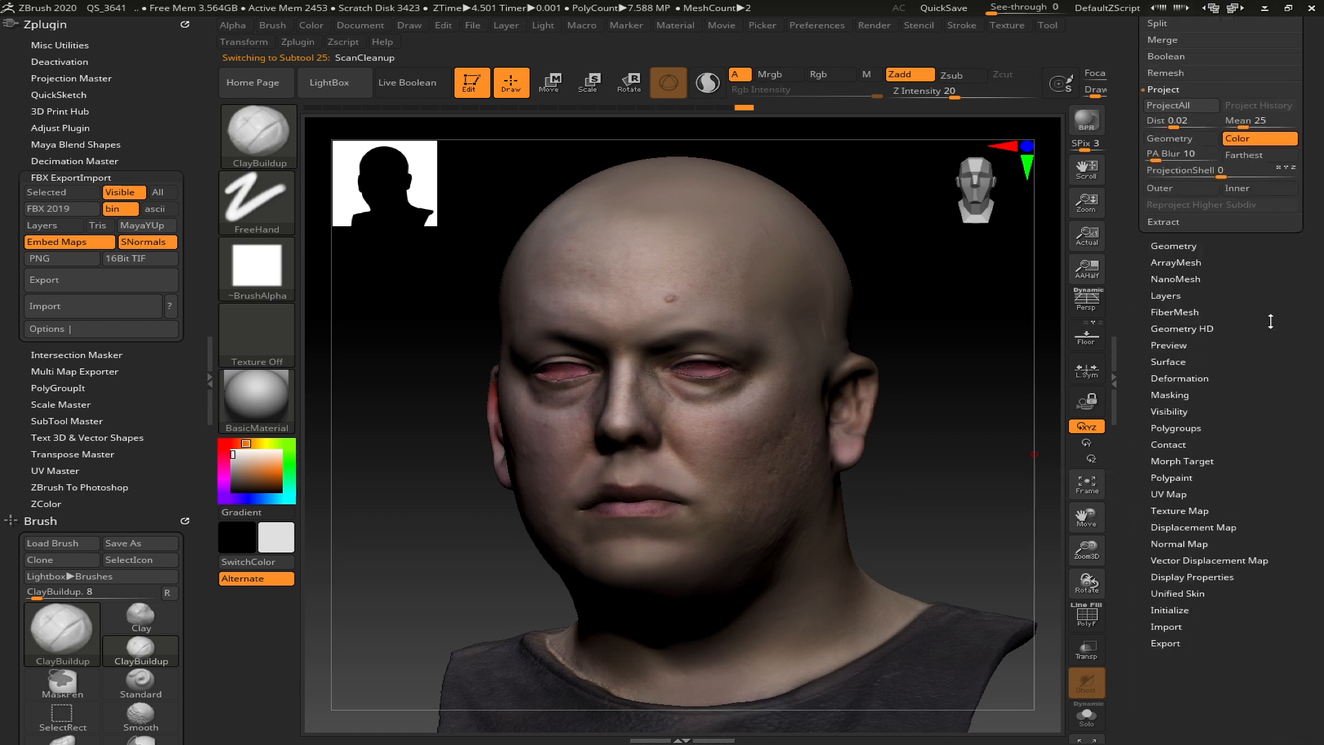
{"action": "left_click", "coordinate": [1174, 511]}
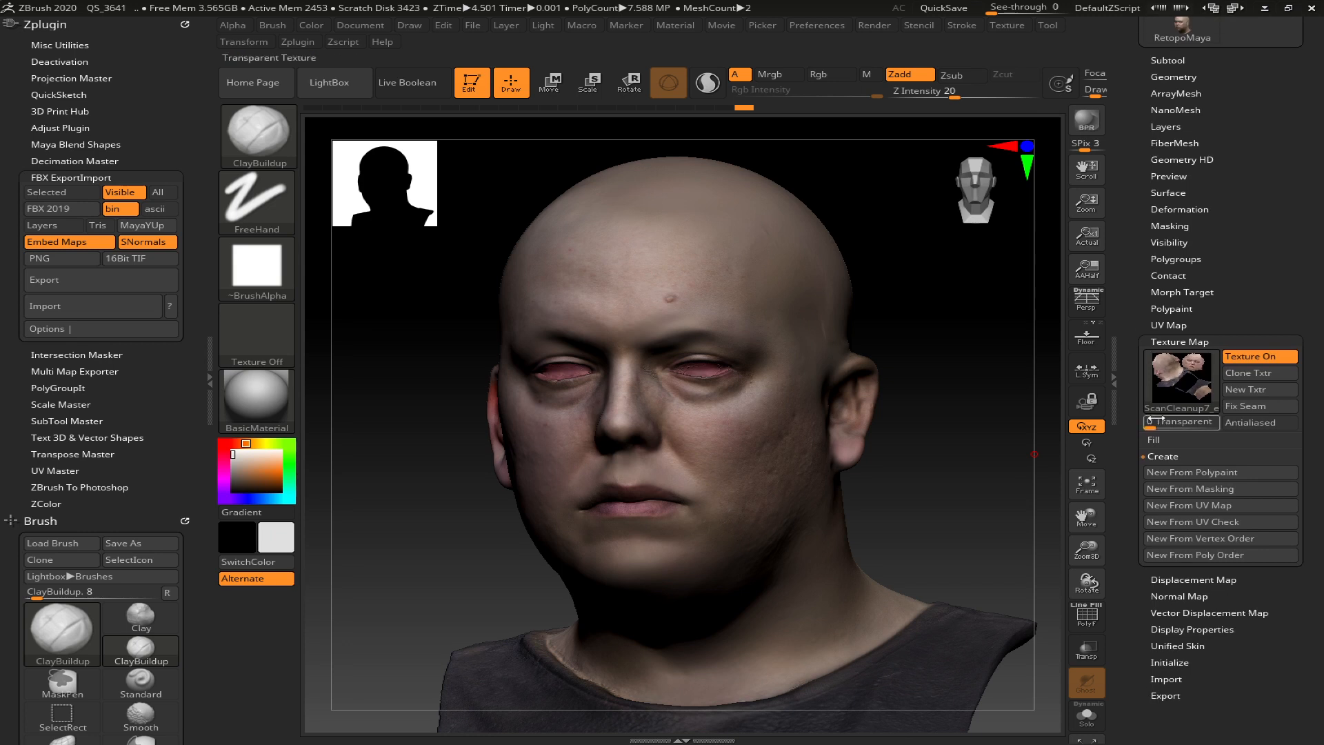
{"action": "mouse_move", "coordinate": [1185, 391]}
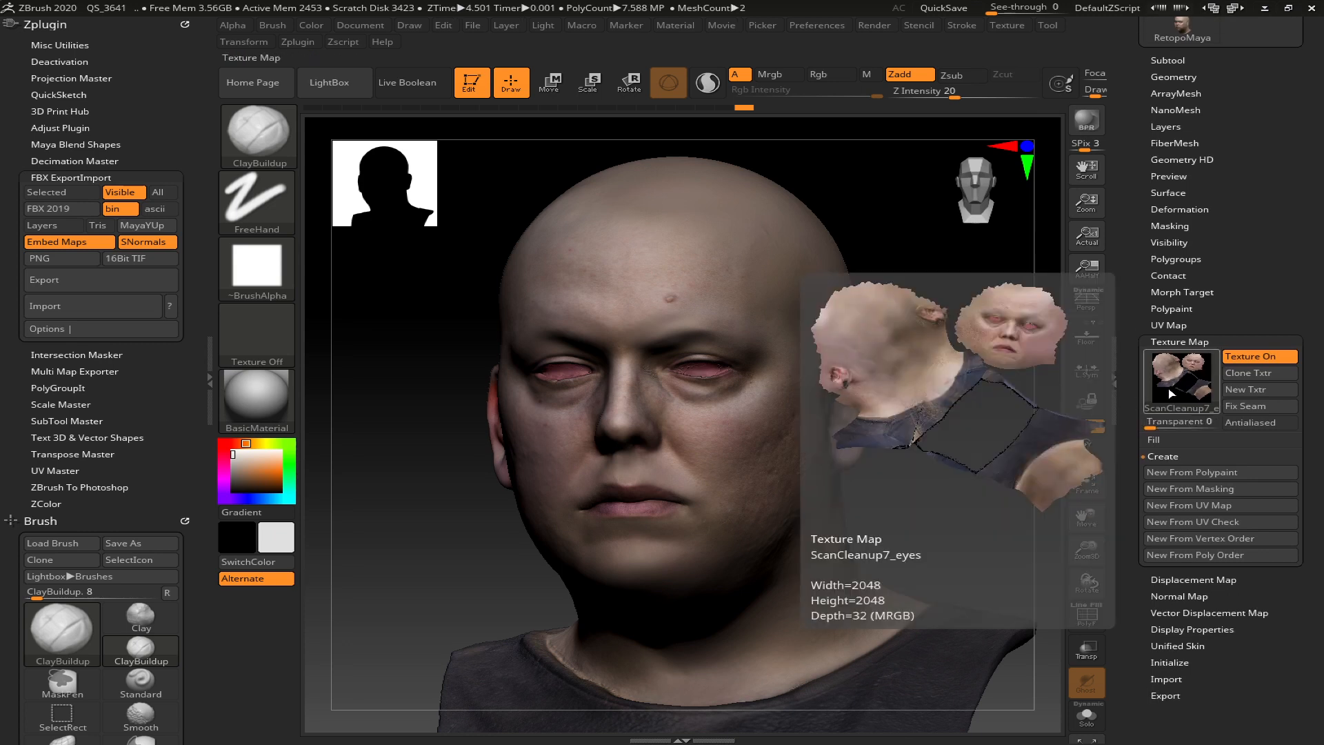
{"action": "left_click", "coordinate": [1172, 309]}
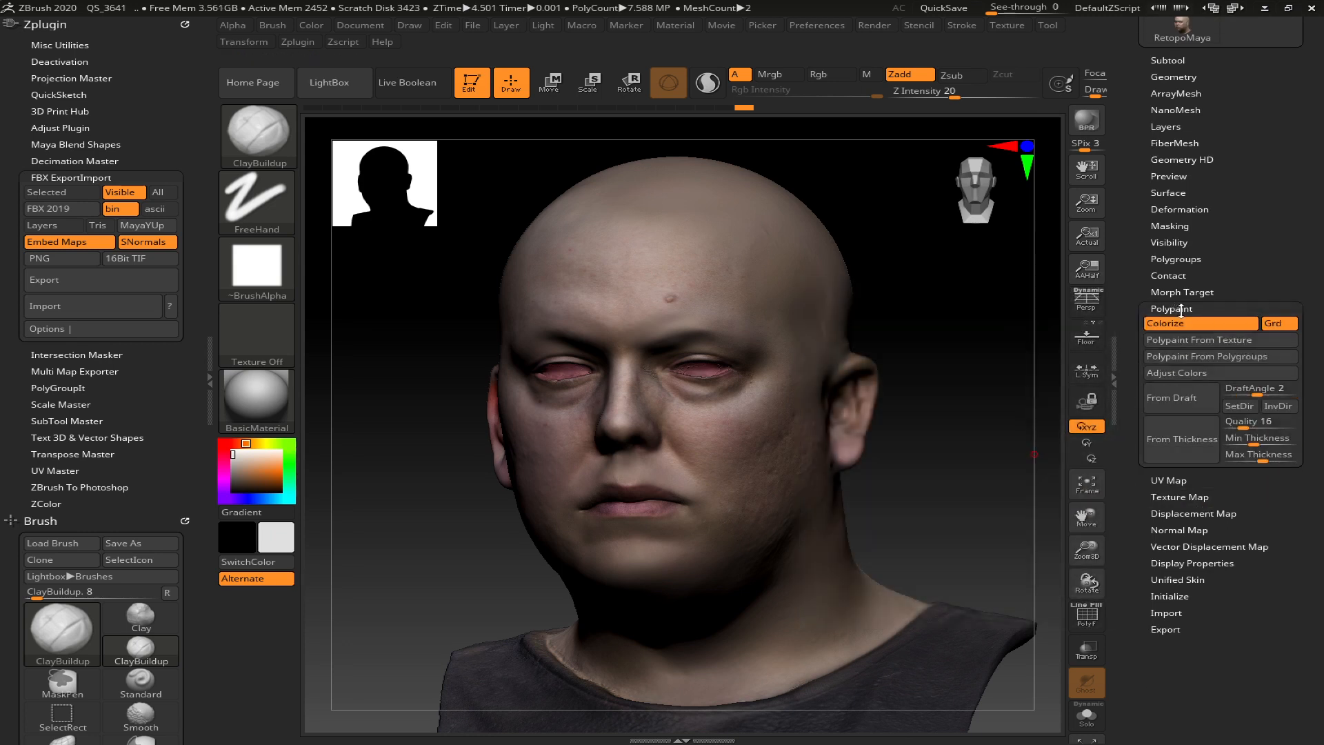
{"action": "left_click", "coordinate": [1180, 326]}
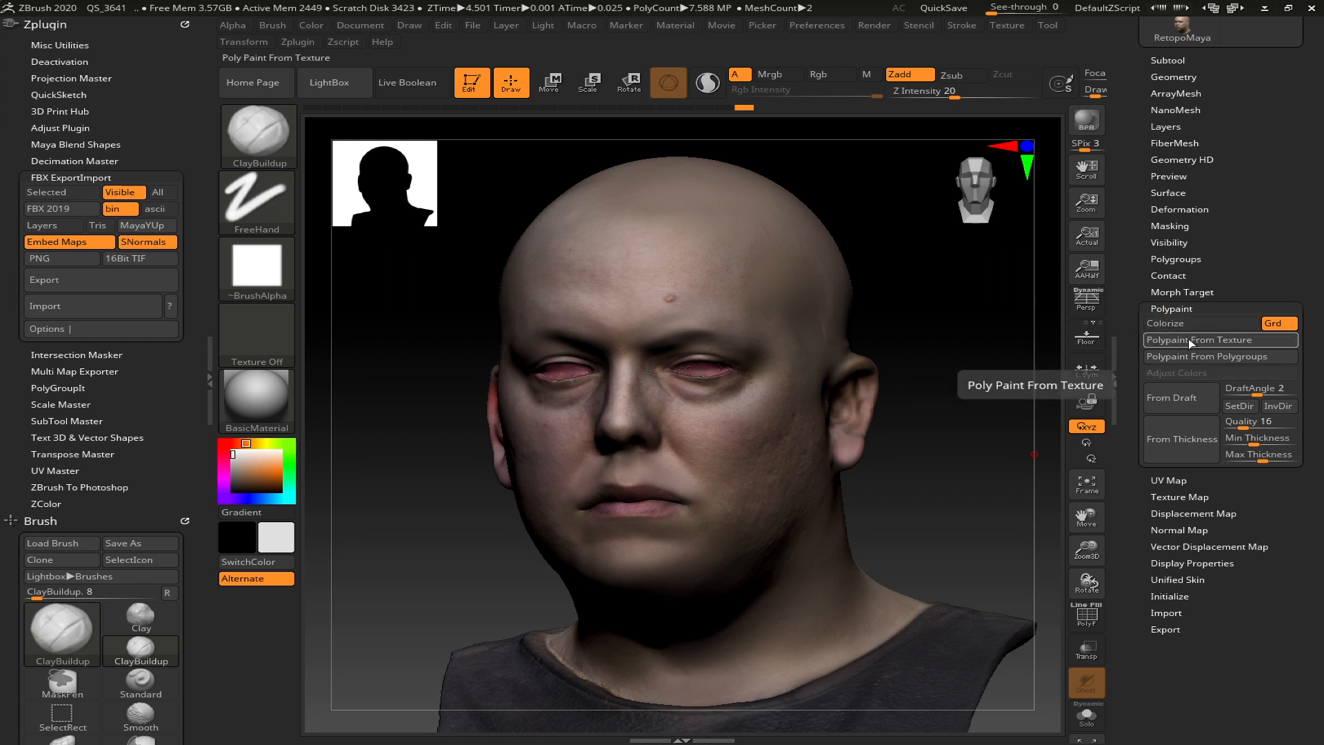
- Set the draw mode to Mrgb with Zadd off and convert ScanCleanup's texture map to polypaint
{"action": "left_click", "coordinate": [1111, 379]}
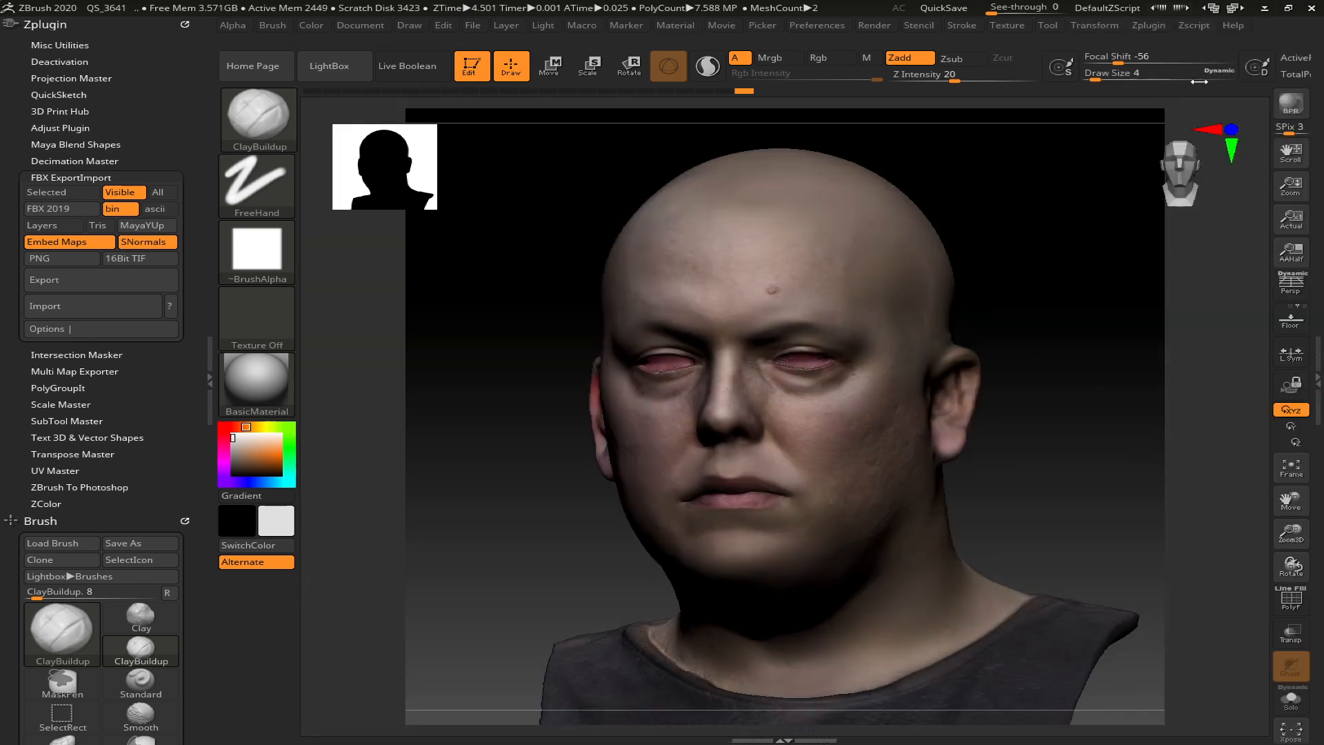
{"action": "left_click", "coordinate": [206, 395]}
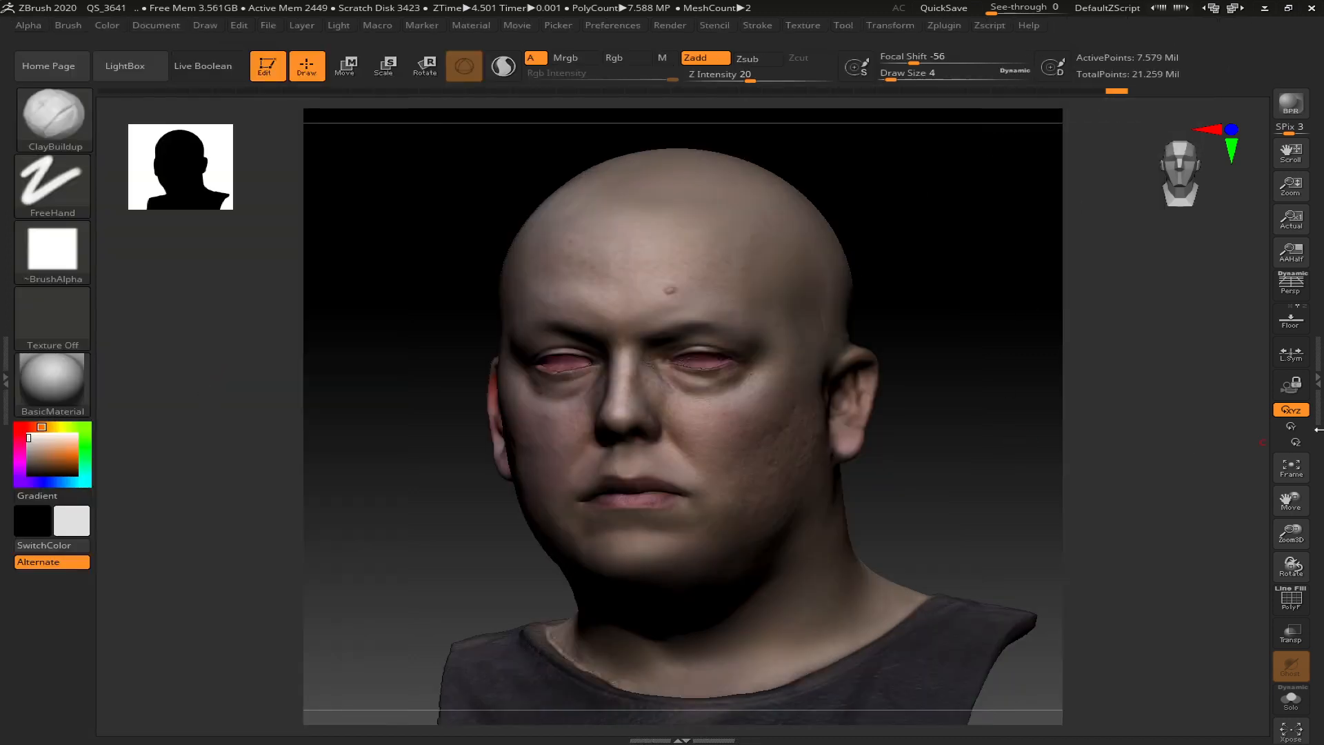
{"action": "left_click", "coordinate": [1316, 405]}
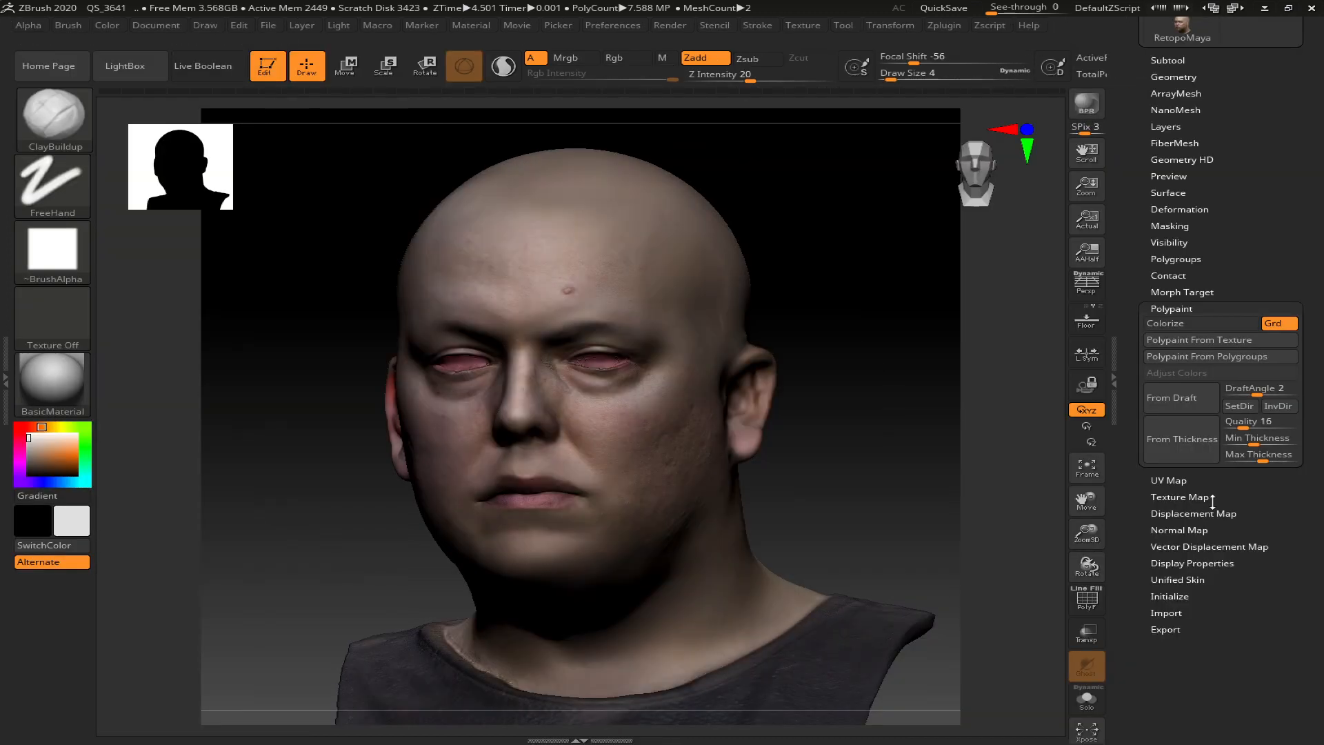
{"action": "left_click", "coordinate": [1188, 342]}
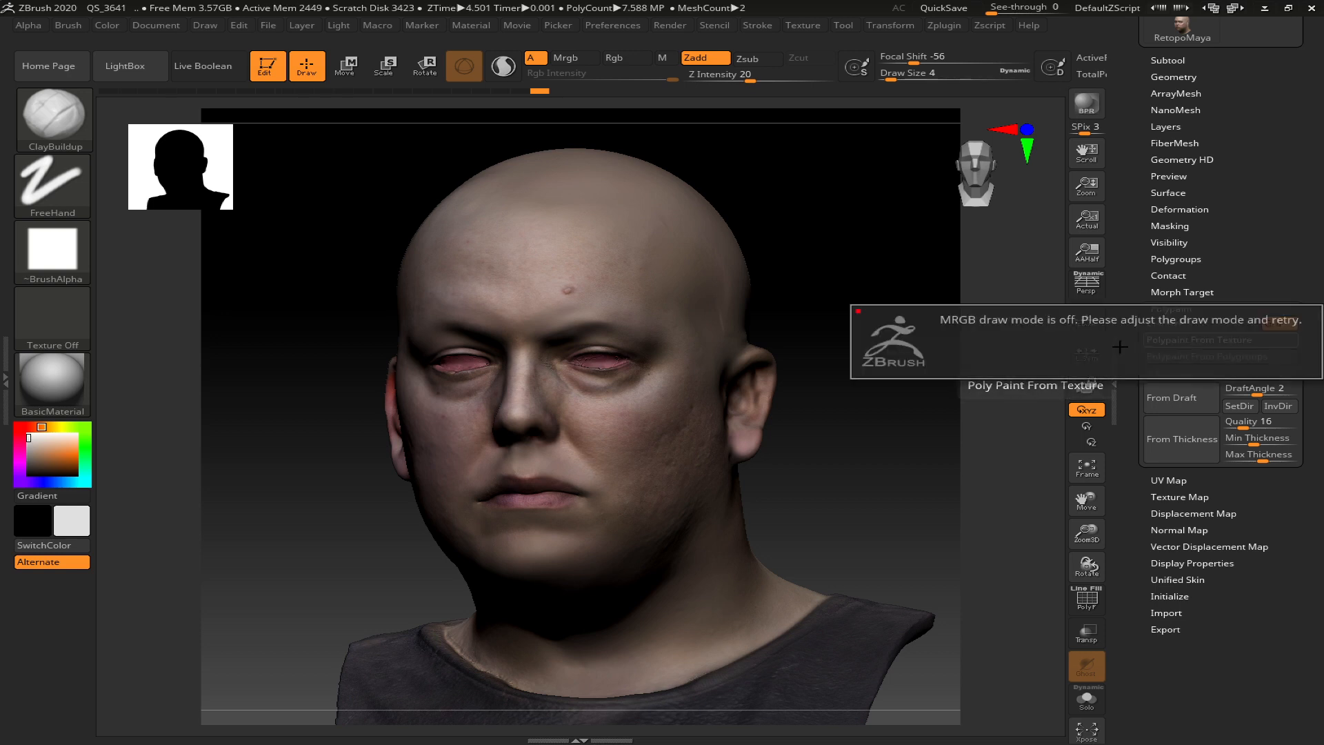
{"action": "left_click", "coordinate": [585, 61]}
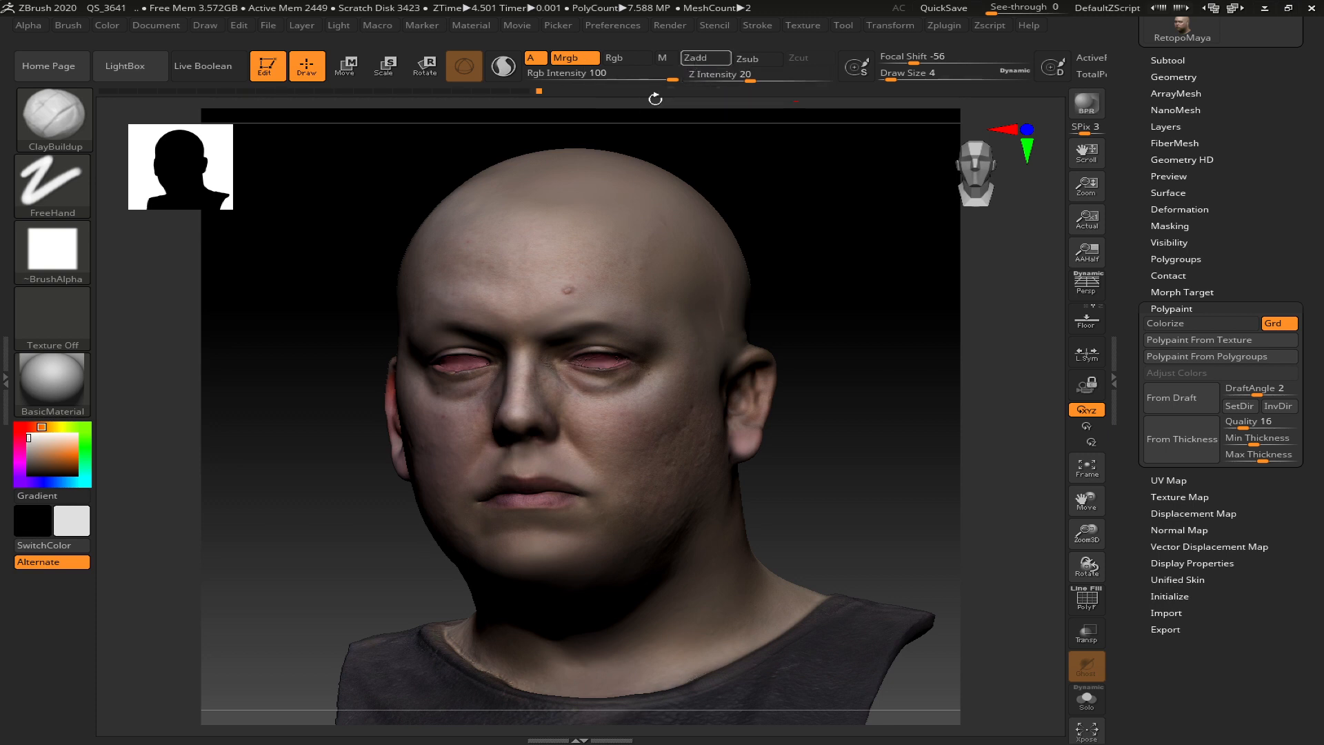
{"action": "left_click", "coordinate": [697, 58]}
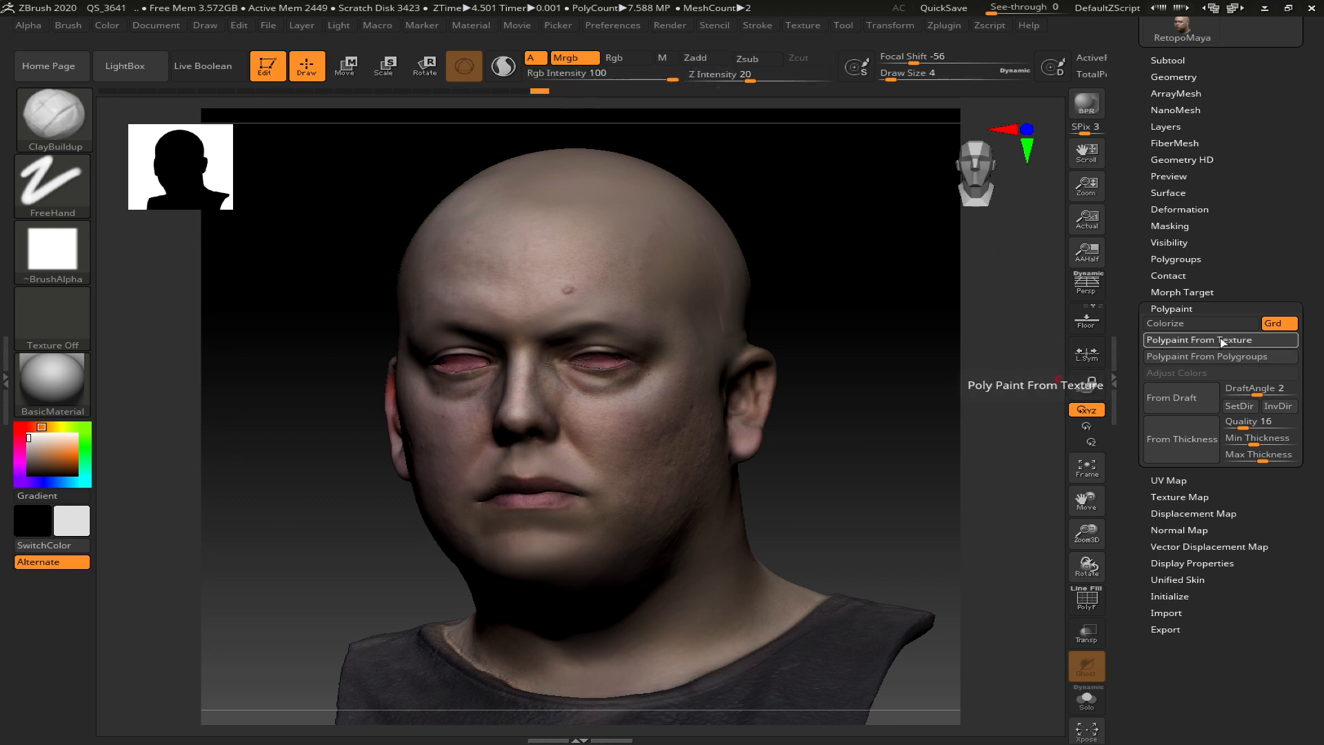
{"action": "left_click", "coordinate": [1200, 340]}
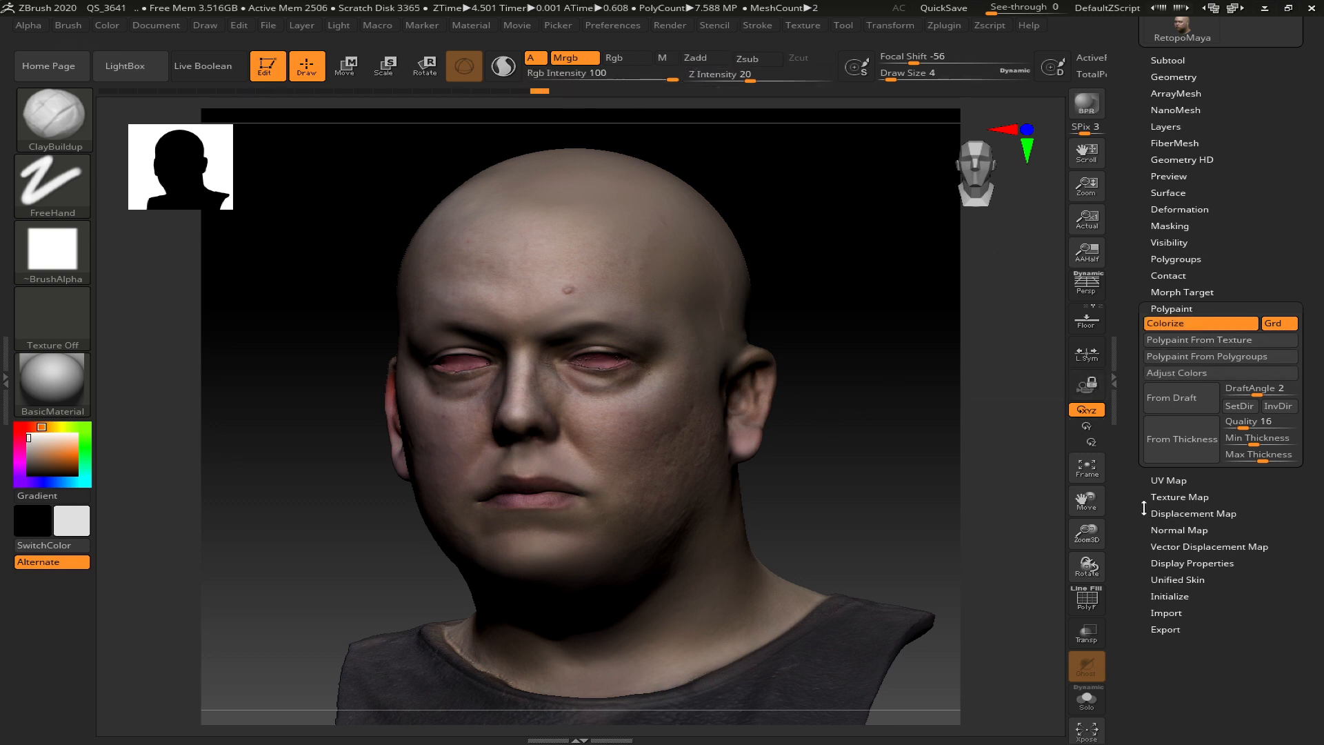
- Inspect ScanCleanup's texture map, polypaint settings and subtool thumbnail after the texture conversion
{"action": "left_click", "coordinate": [1187, 497]}
{"action": "mouse_move", "coordinate": [1203, 370]}
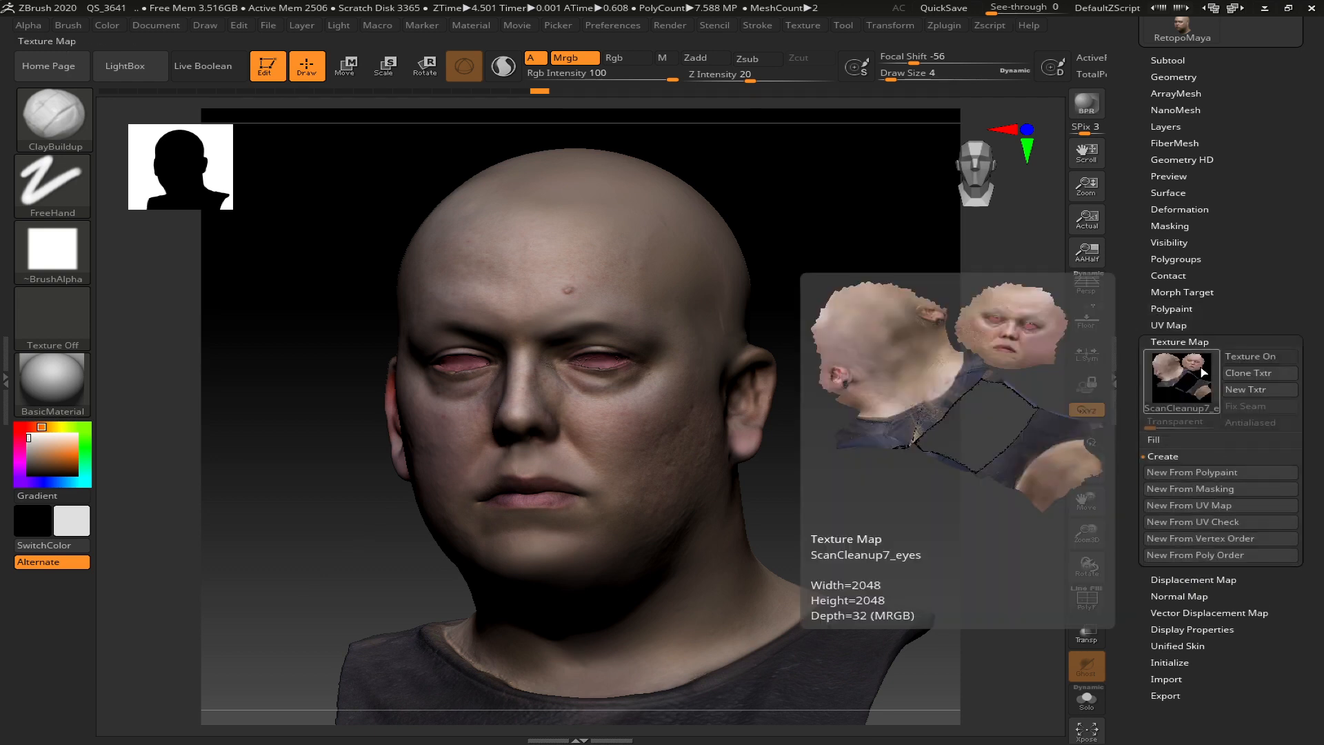
{"action": "left_click", "coordinate": [1170, 308]}
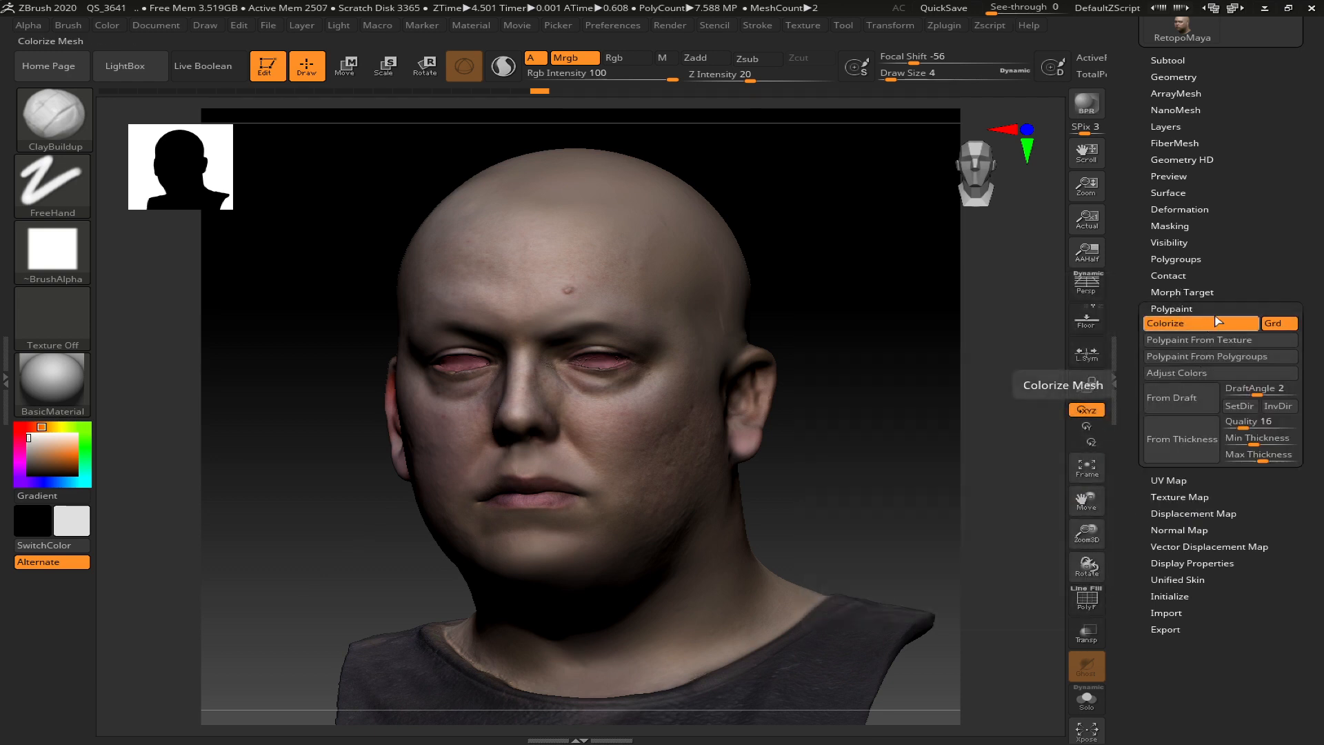
{"action": "left_click_drag", "start_coordinate": [1239, 287], "coordinate": [1248, 368]}
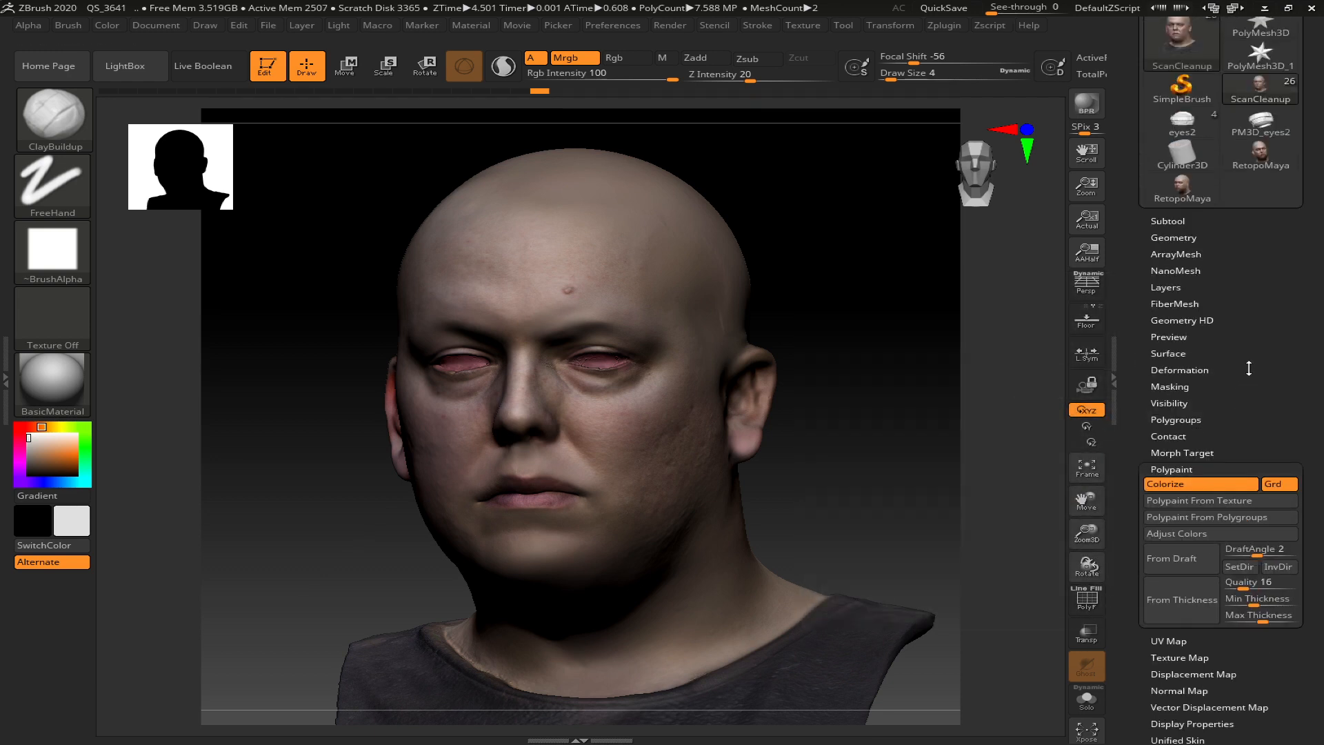
{"action": "left_click", "coordinate": [1171, 222]}
{"action": "mouse_move", "coordinate": [1189, 427]}
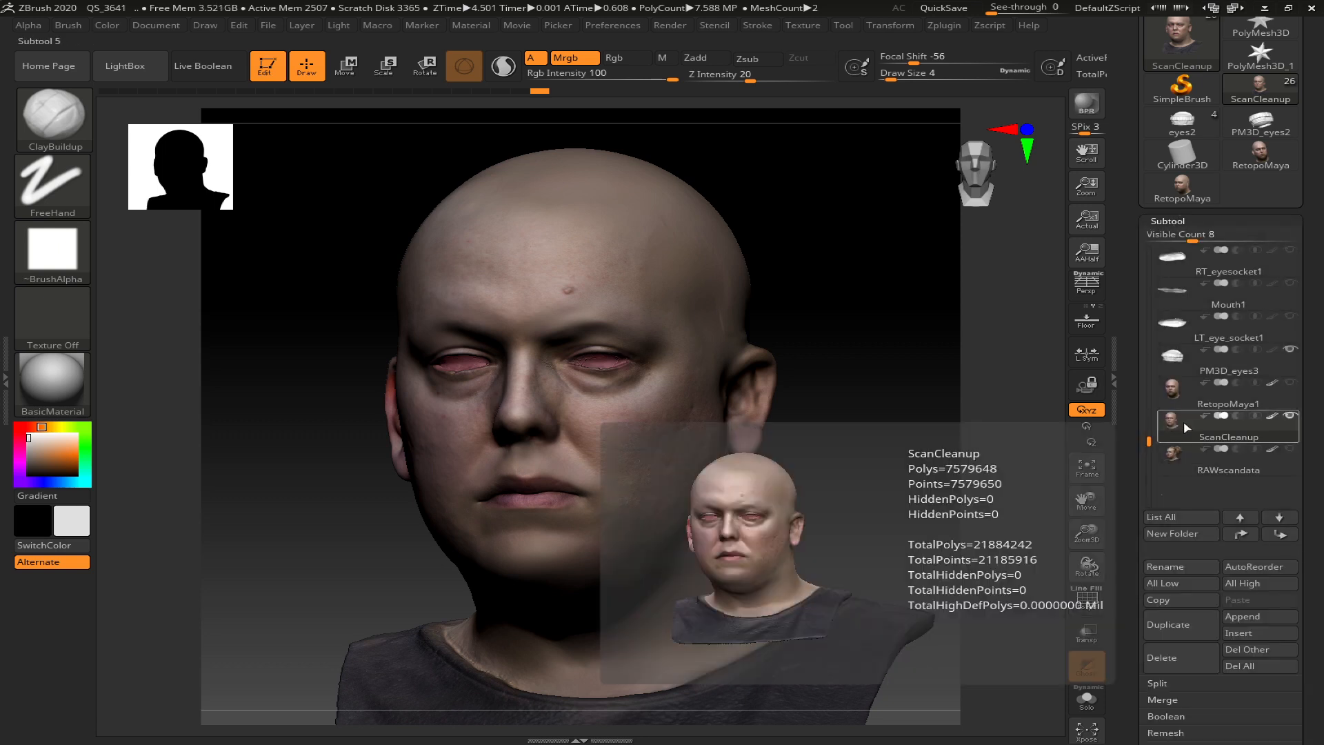
- Select the RetopoMaya1 subtool and run ProjectAll from the scan with Geometry and Color enabled at a distance of 0.02
{"action": "left_click", "coordinate": [1176, 397]}
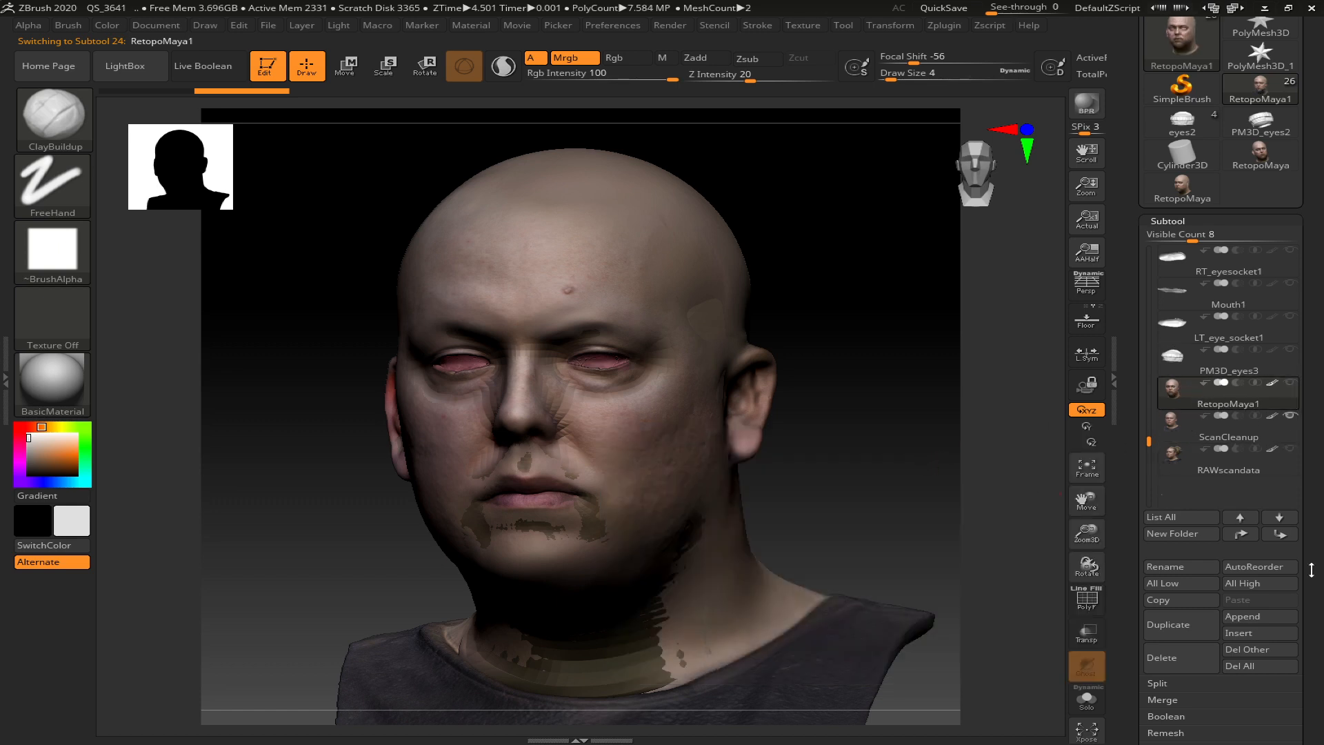
{"action": "scroll", "coordinate": [1311, 566], "scroll_direction": "down", "scroll_amount": 10}
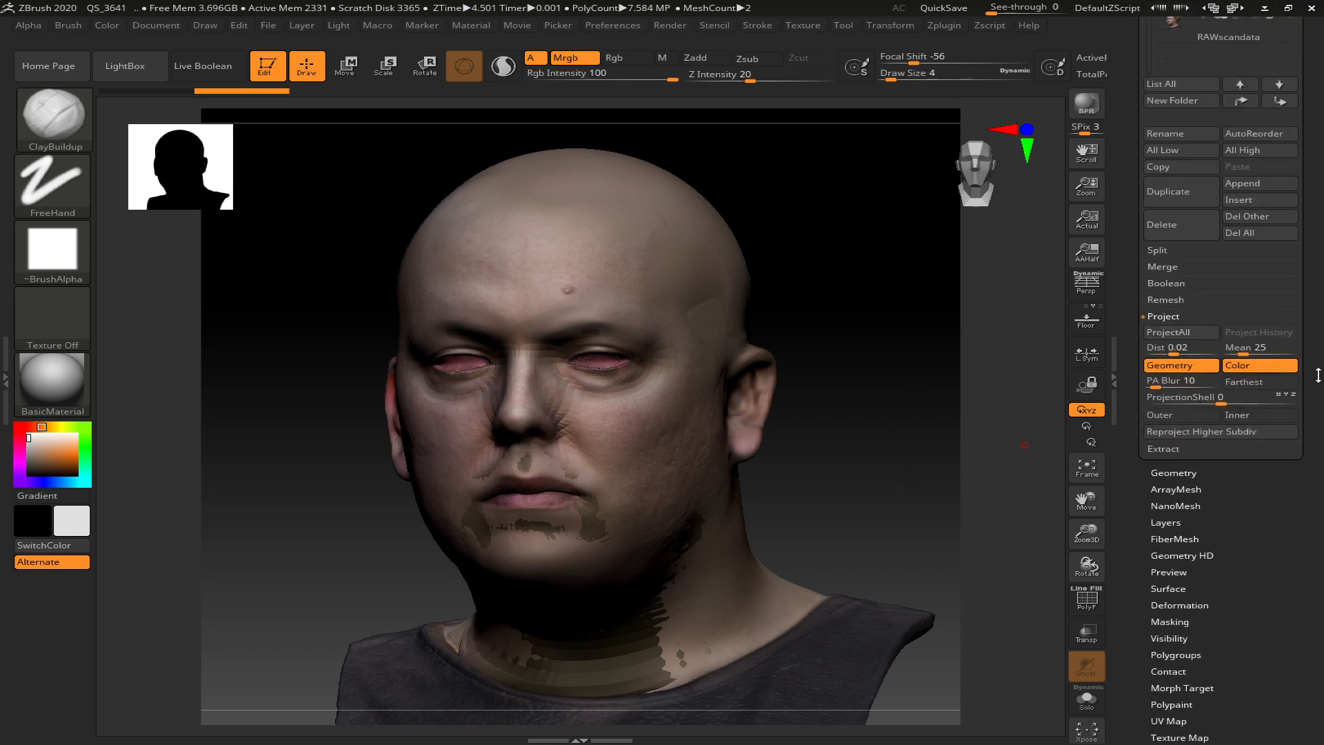
{"action": "left_click", "coordinate": [1181, 369]}
{"action": "left_click", "coordinate": [1165, 367]}
{"action": "scroll", "coordinate": [1218, 621], "scroll_direction": "down", "scroll_amount": 3}
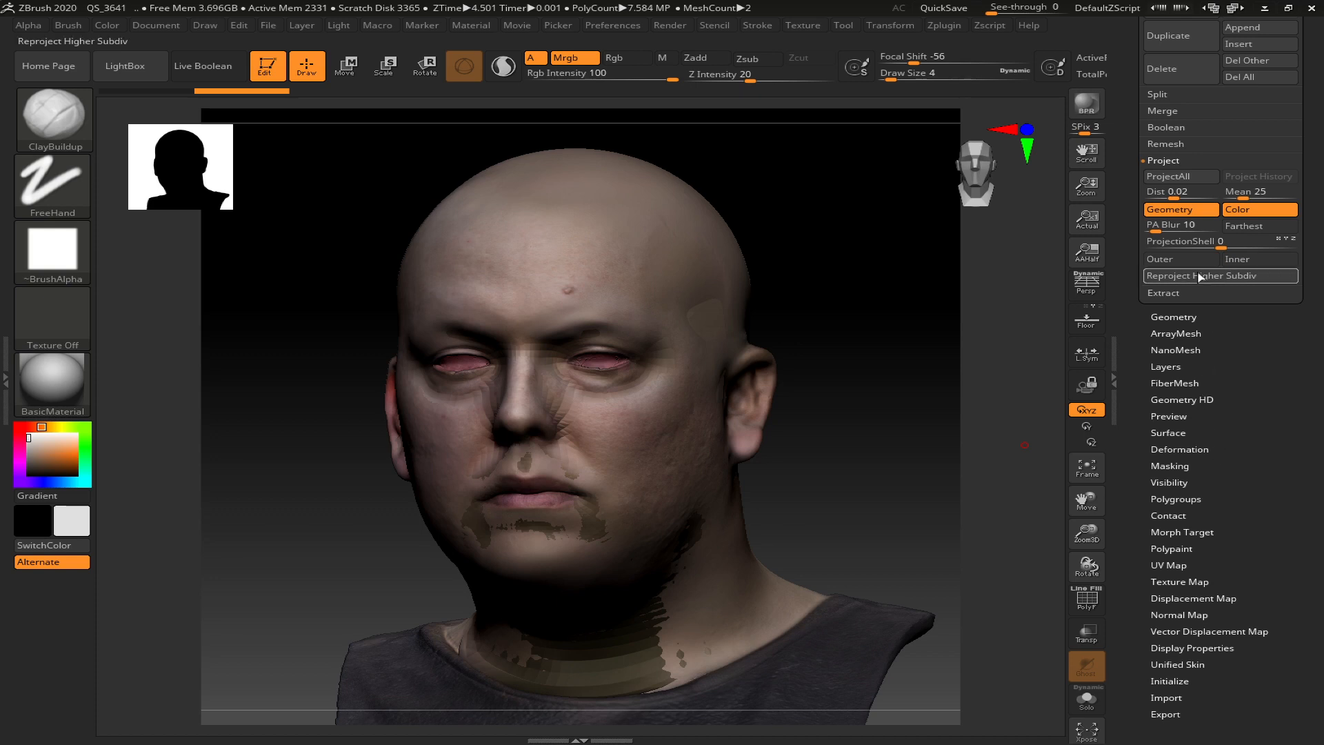
{"action": "left_click", "coordinate": [1172, 176]}
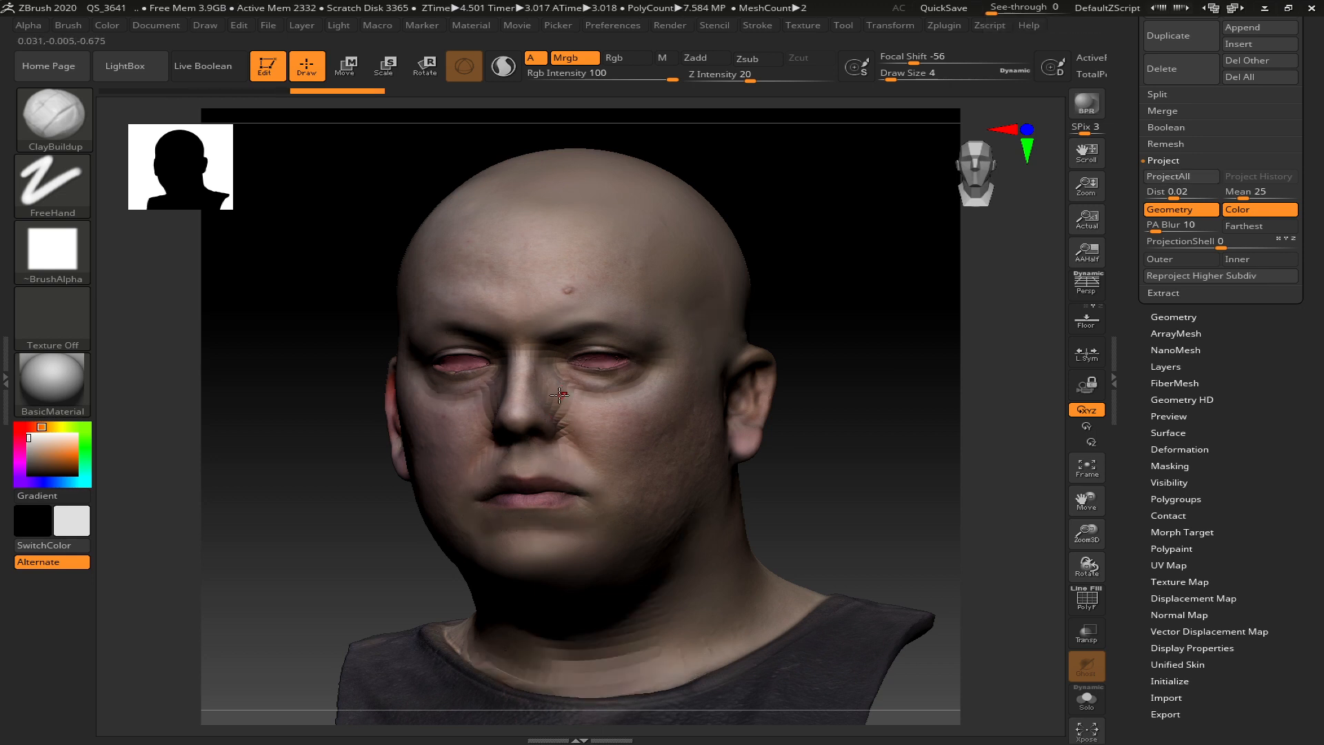
- Raise RetopoMaya1 by one subdivision level and project the scan's geometry and colour onto it again
{"action": "left_click_drag", "start_coordinate": [1282, 377], "coordinate": [1282, 522]}
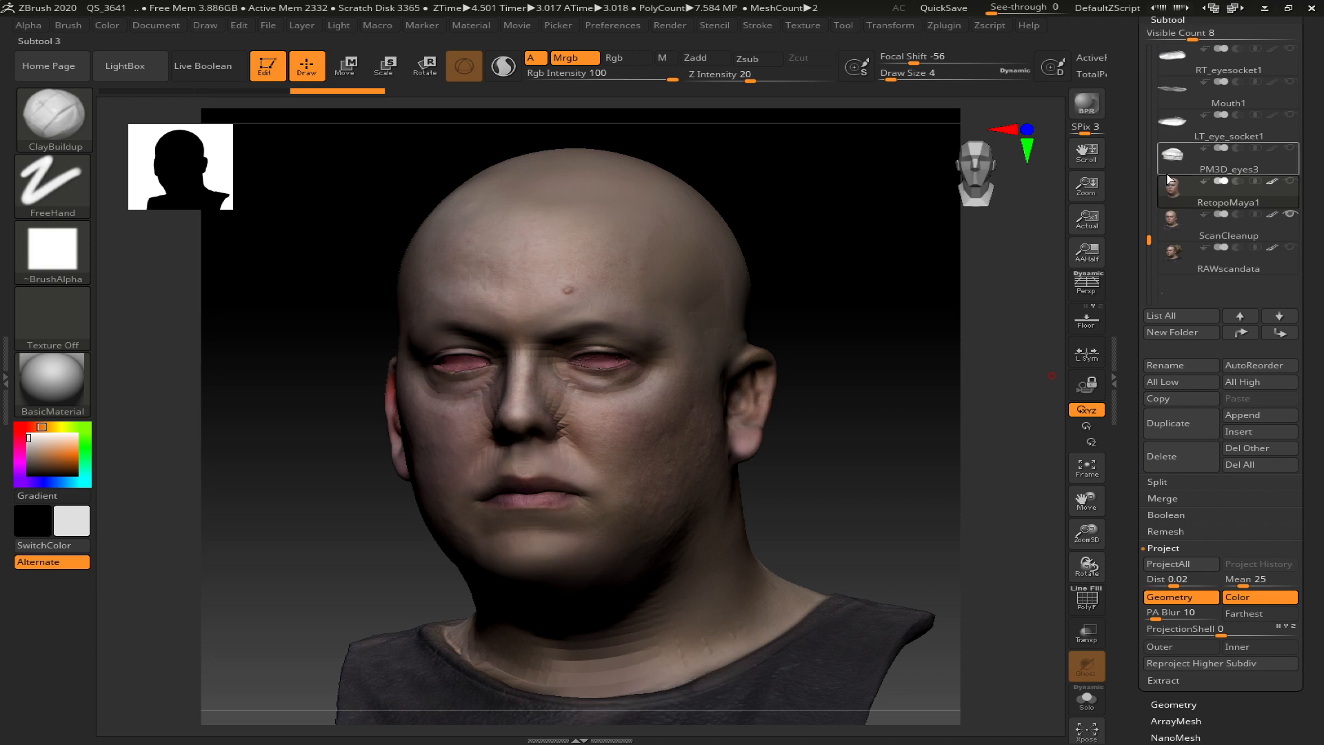
{"action": "mouse_move", "coordinate": [1175, 228]}
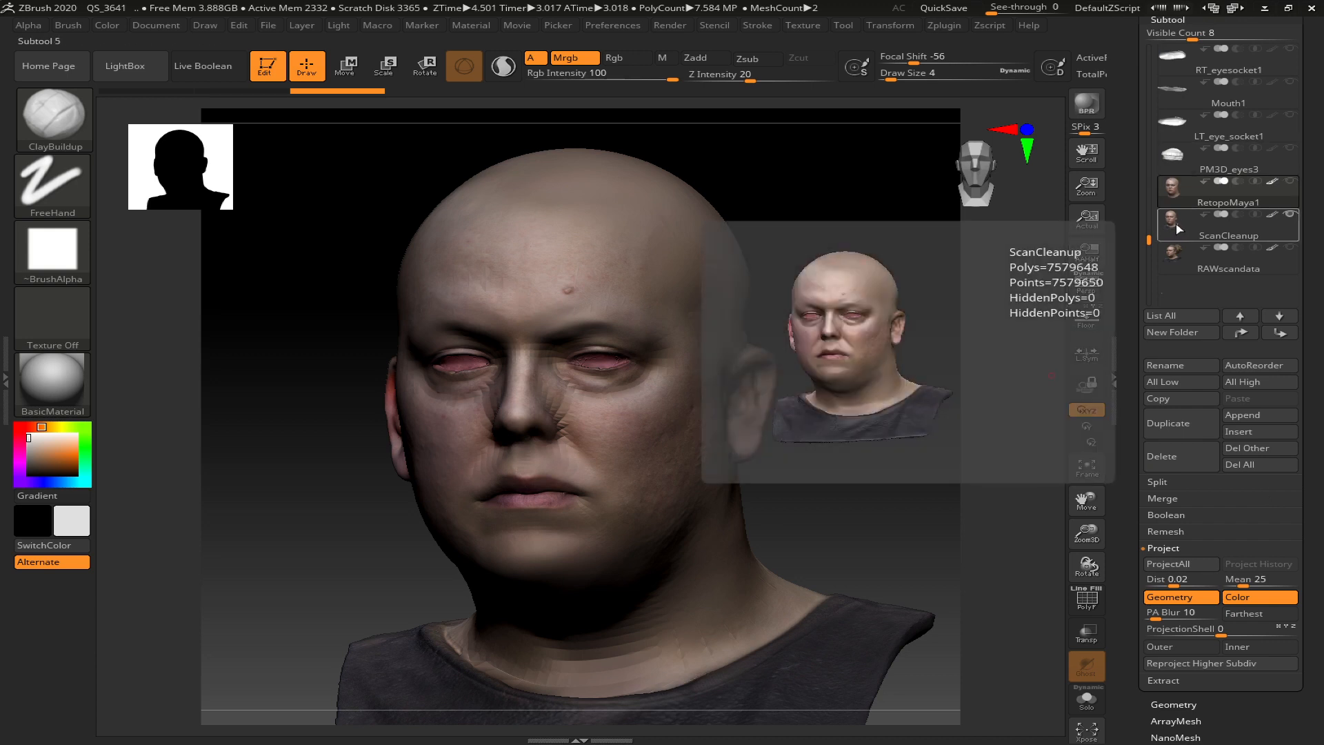
{"action": "key", "text": "ctrl+d"}
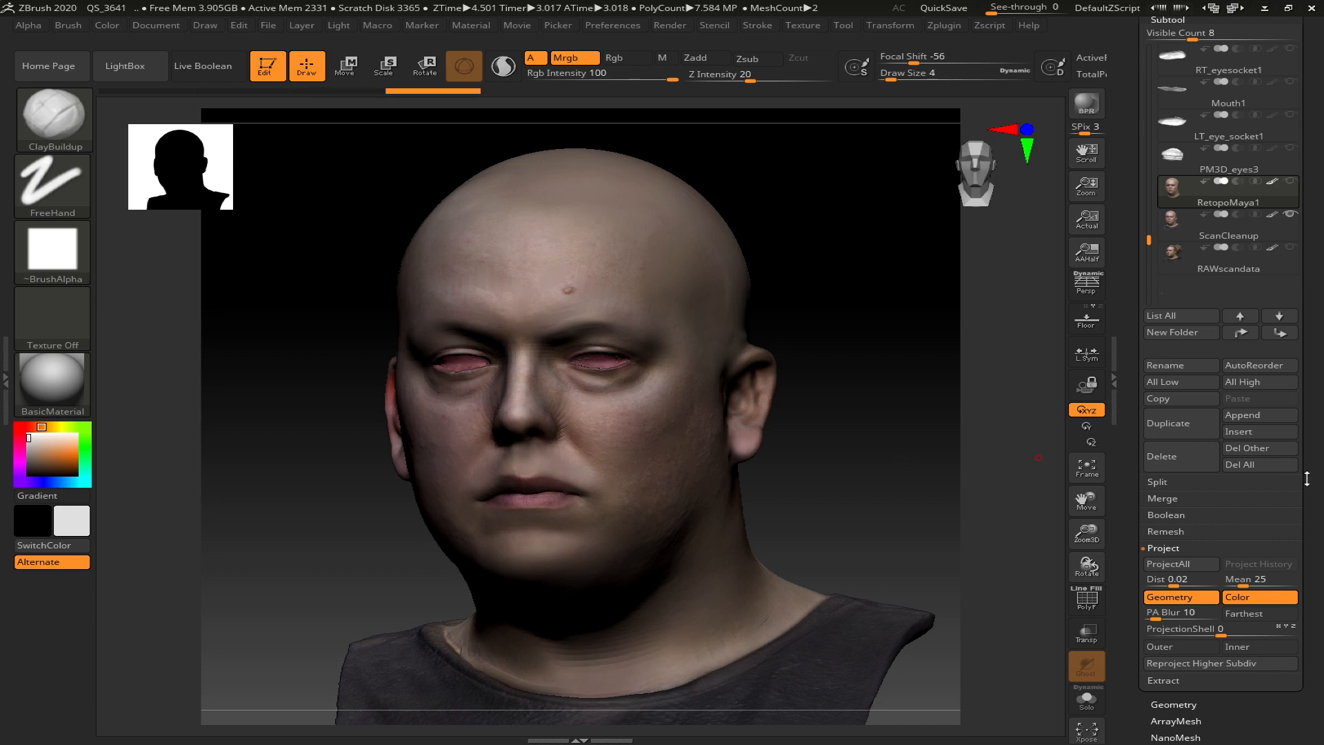
{"action": "left_click_drag", "start_coordinate": [1233, 540], "coordinate": [1180, 402]}
{"action": "left_click", "coordinate": [1179, 401]}
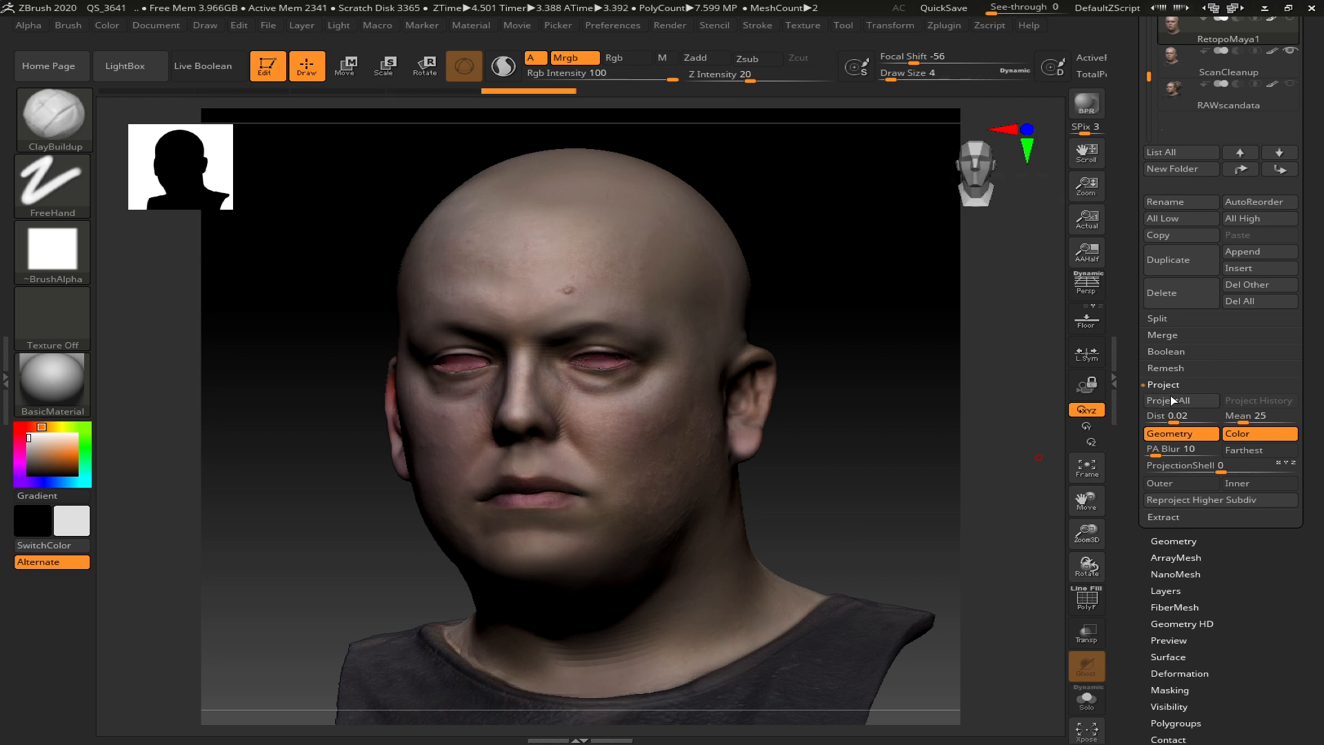
- Go up another subdivision level on RetopoMaya1 and repeat ProjectAll with Geometry and Color enabled
{"action": "key", "text": "ctrl"}
{"action": "key", "text": "ctrl+d"}
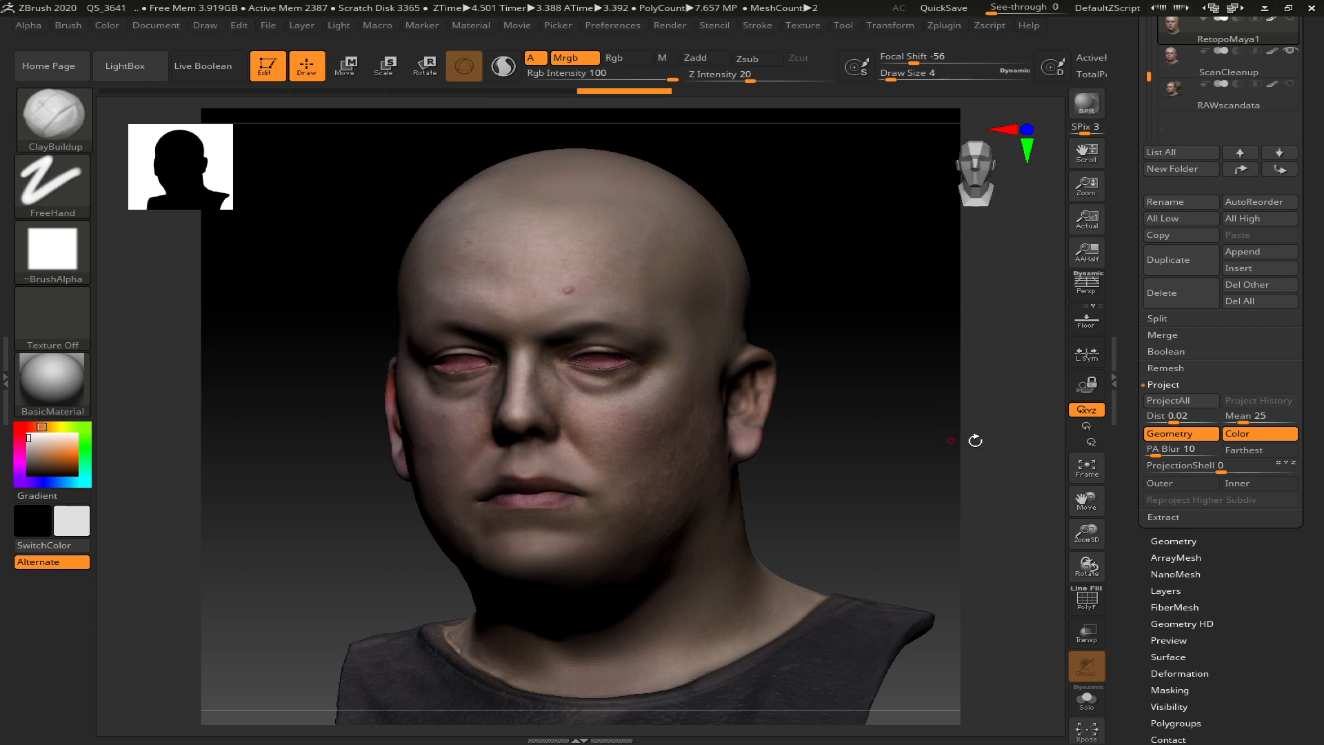
{"action": "left_click", "coordinate": [1180, 405]}
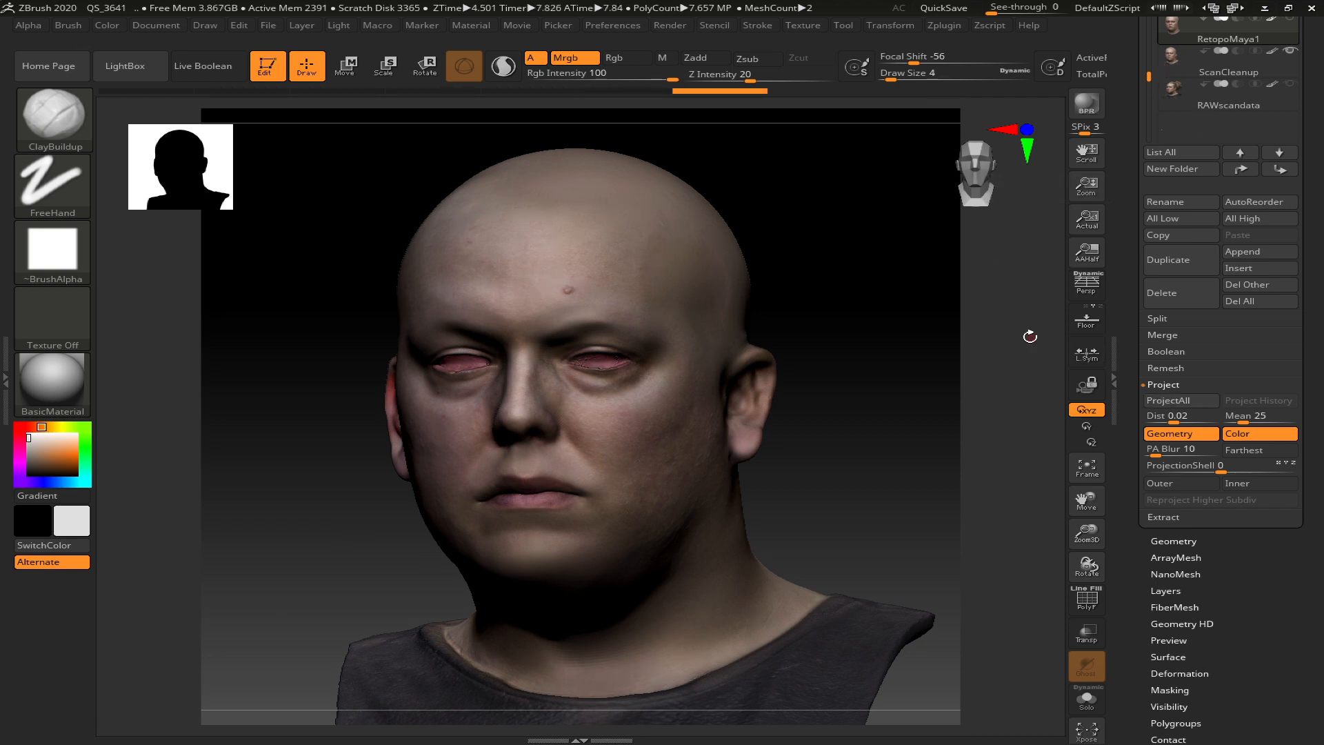
- Subdivide RetopoMaya1 once more to add a new highest level for further projection
{"action": "key", "text": "ctrl"}
{"action": "left_click", "coordinate": [1117, 400]}
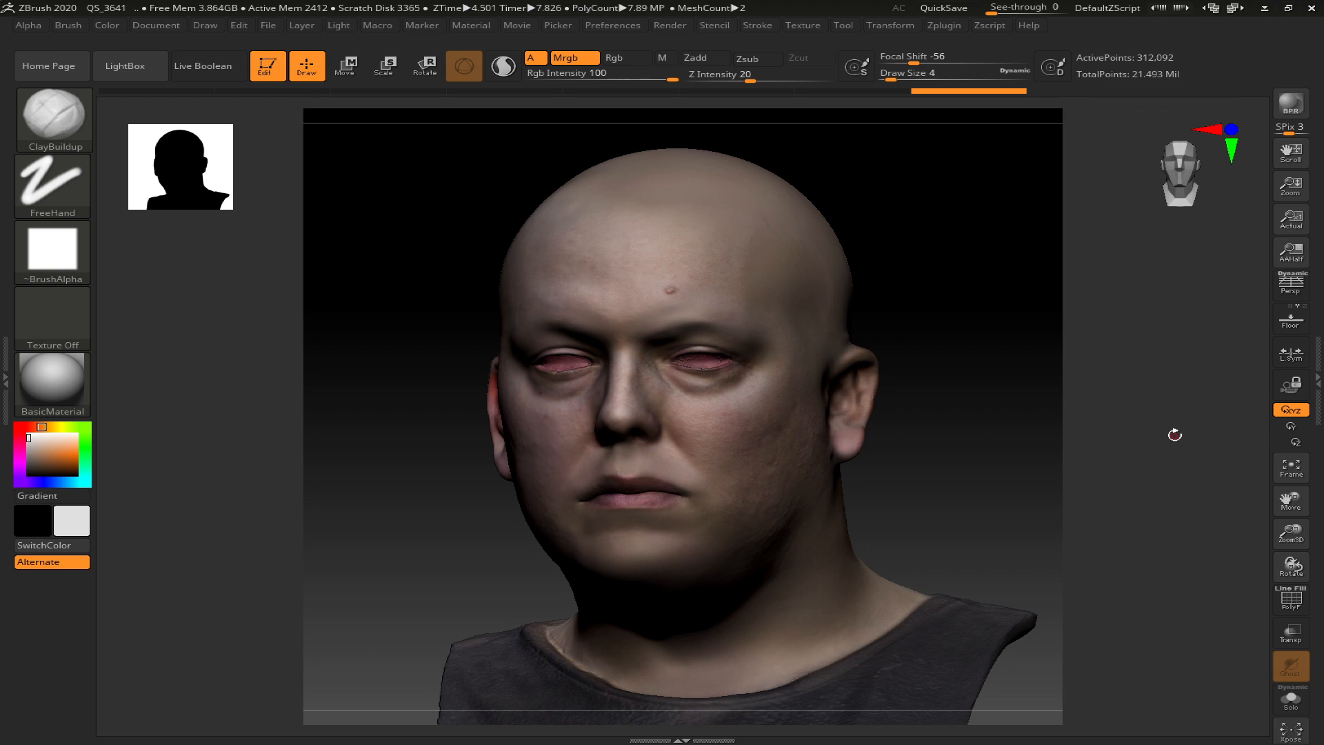
{"action": "left_click", "coordinate": [1318, 412]}
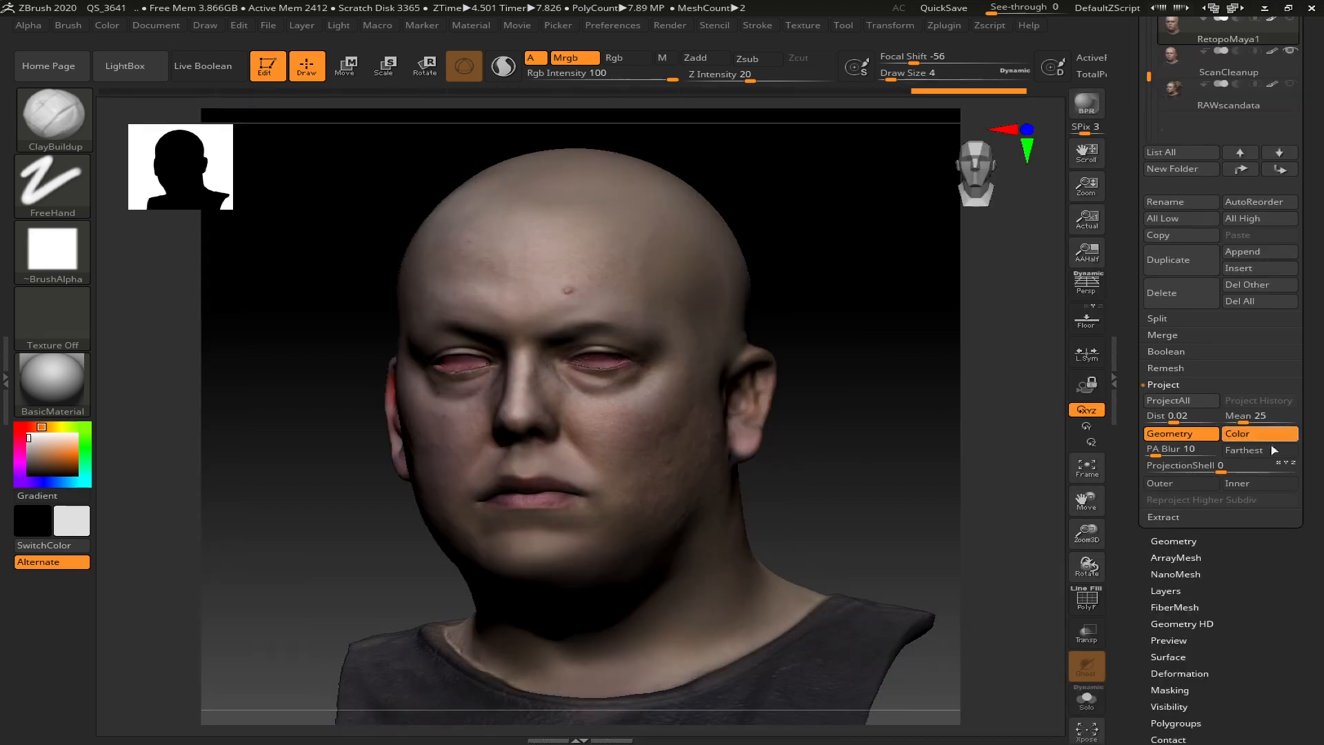
- Project the scan's geometry and colour onto RetopoMaya1 at its current highest subdivision level with a distance of 0.02
{"action": "left_click", "coordinate": [1182, 400]}
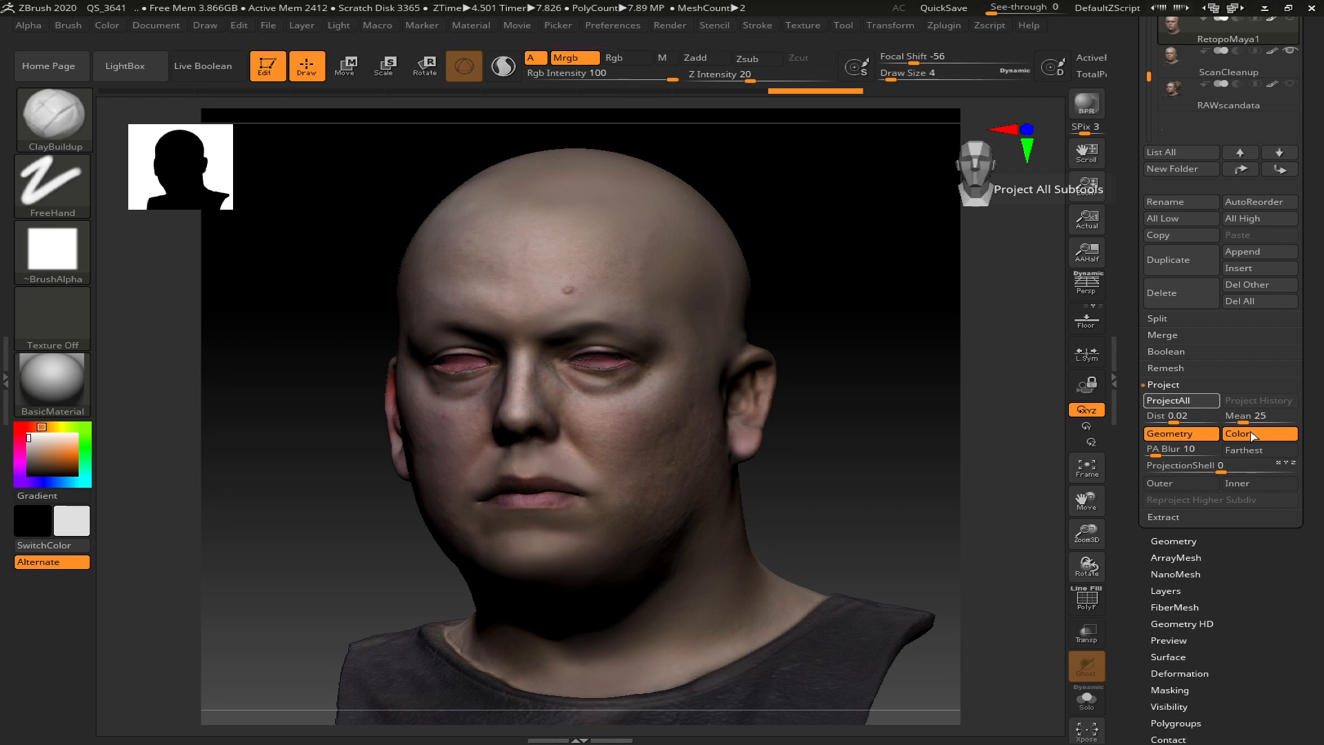
{"action": "left_click", "coordinate": [1115, 394]}
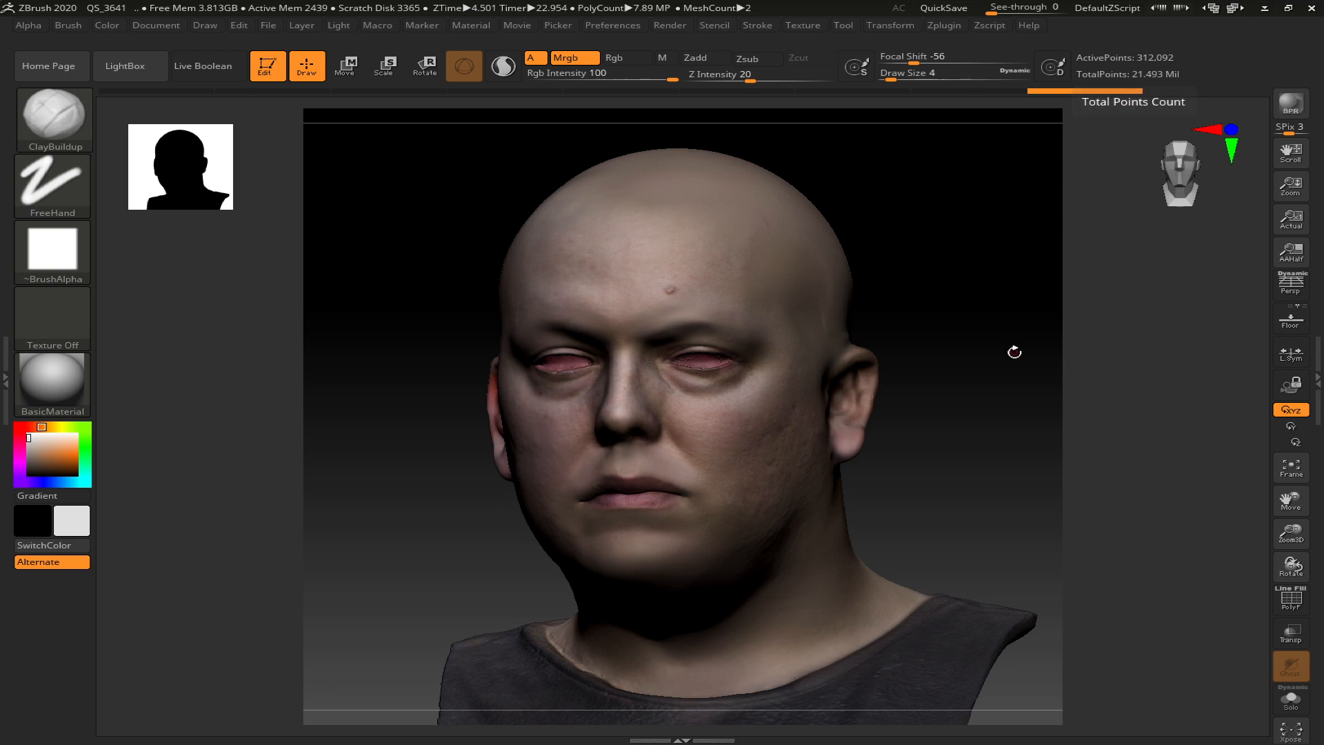
- Subdivide RetopoMaya1 to 1.244 million polygons and run ProjectAll again with Geometry and Color enabled
{"action": "key", "text": "ctrl+d"}
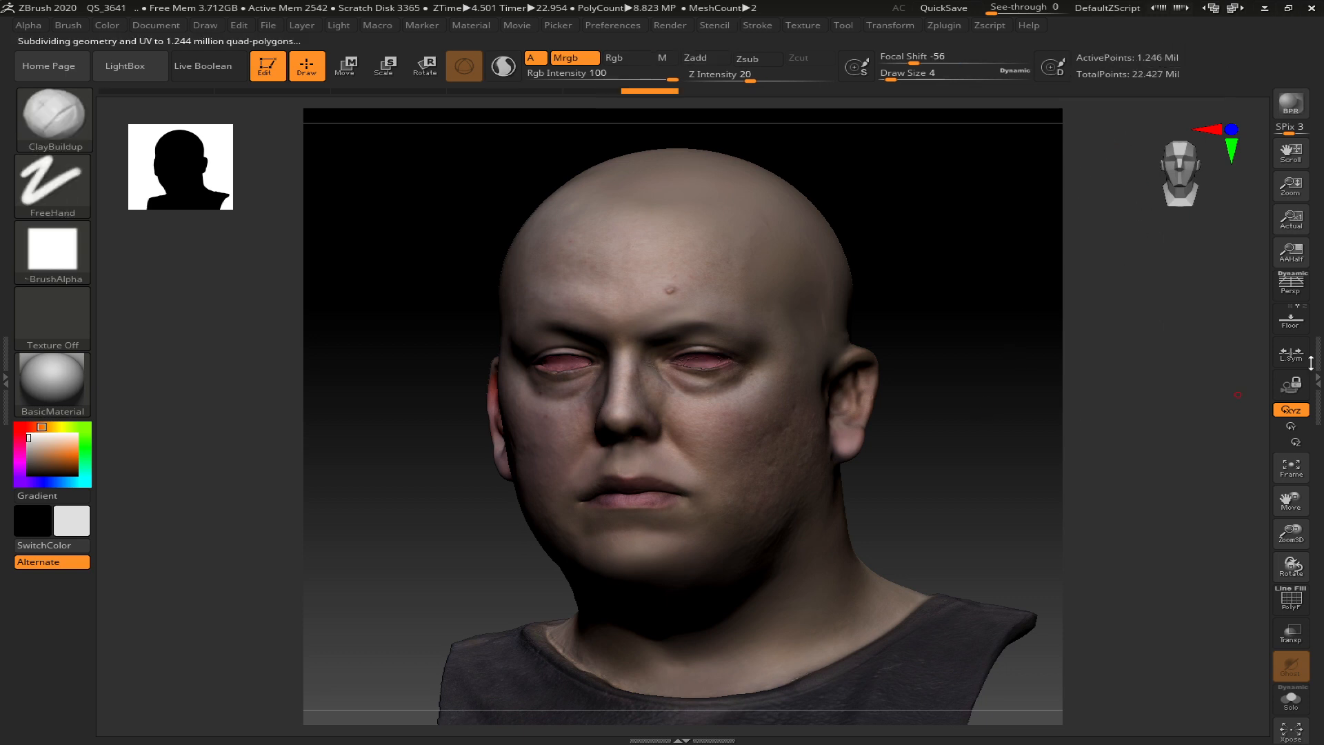
{"action": "left_click", "coordinate": [1311, 364]}
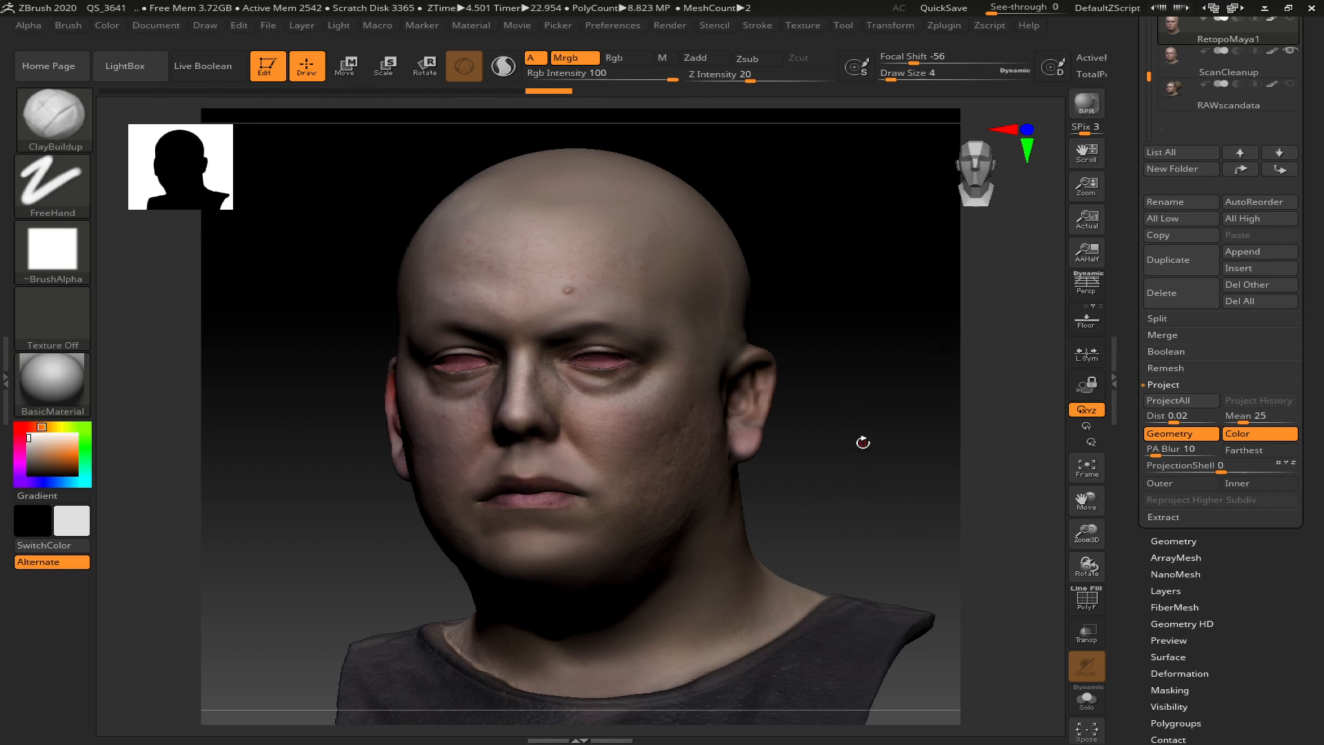
{"action": "left_click", "coordinate": [1162, 401]}
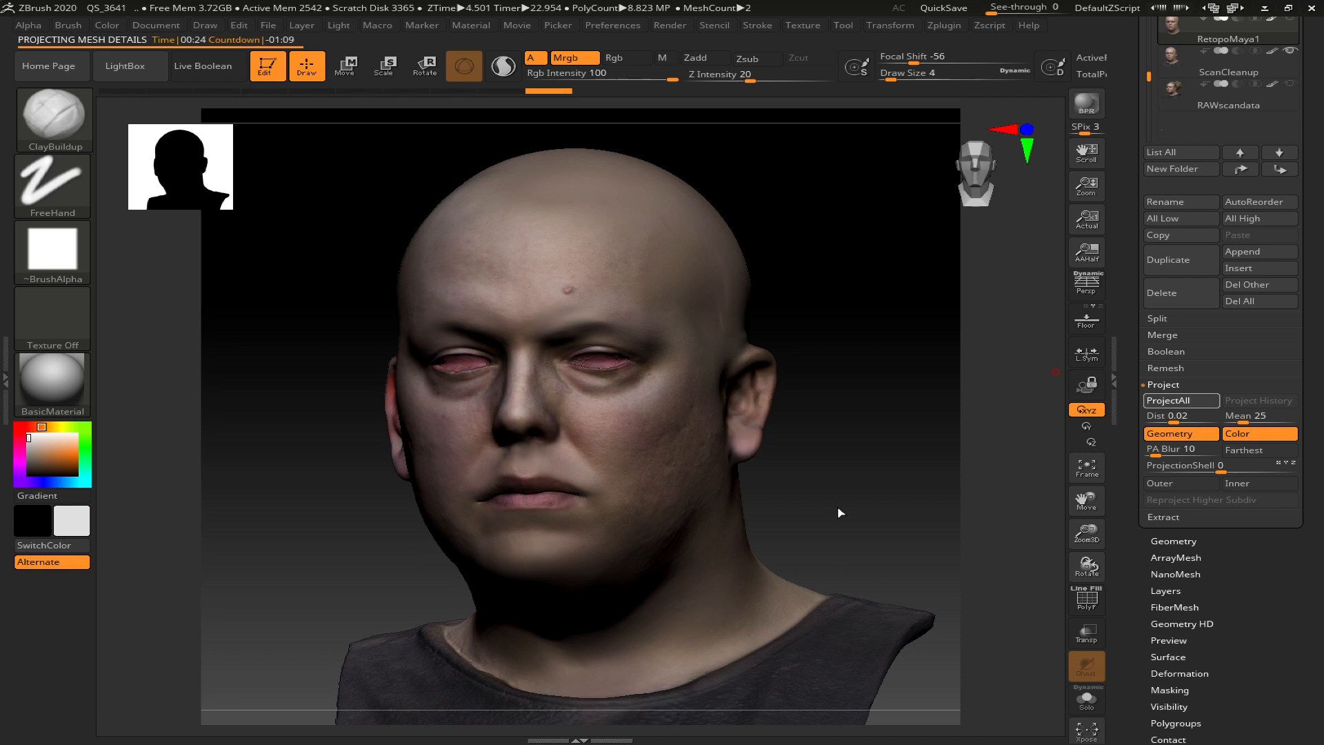
- Switch to Chrome to check the Twitch stream chat, look at OBS, and return to ZBrush
{"action": "key", "text": "alt+Tab"}
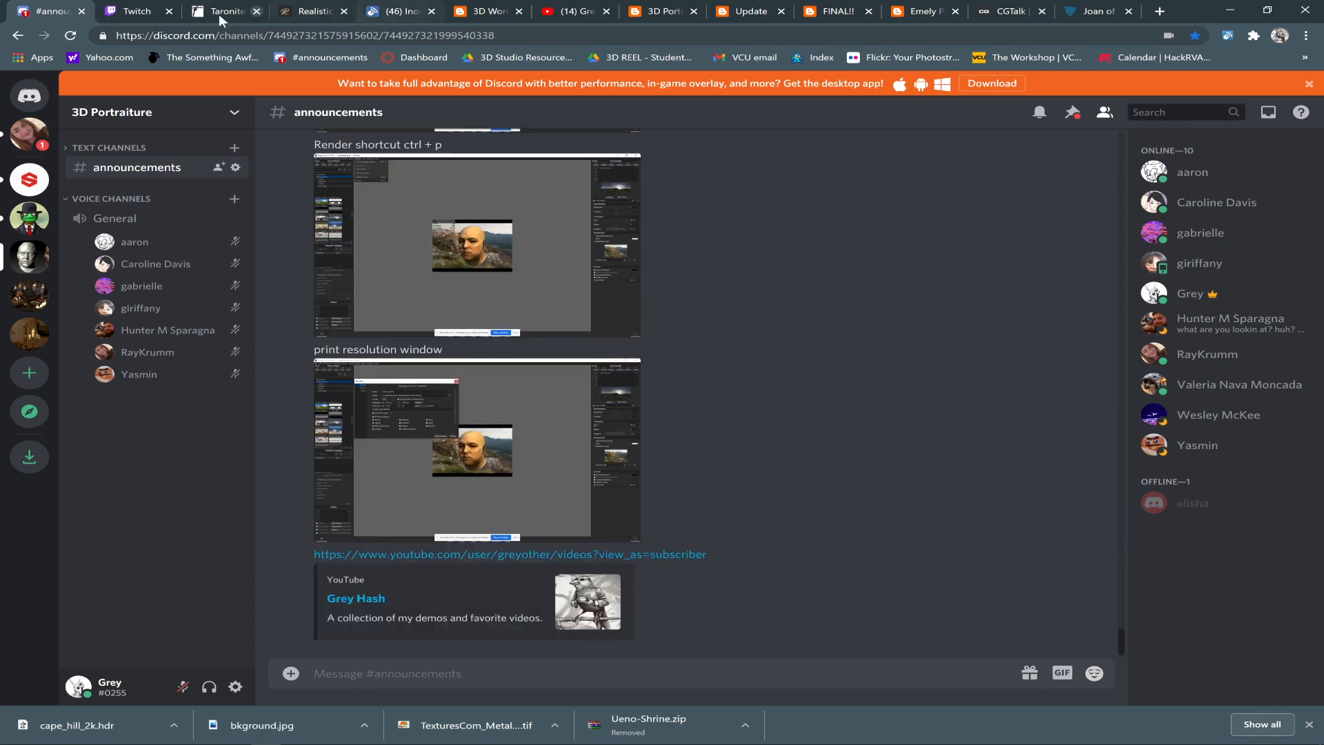
{"action": "left_click", "coordinate": [146, 9]}
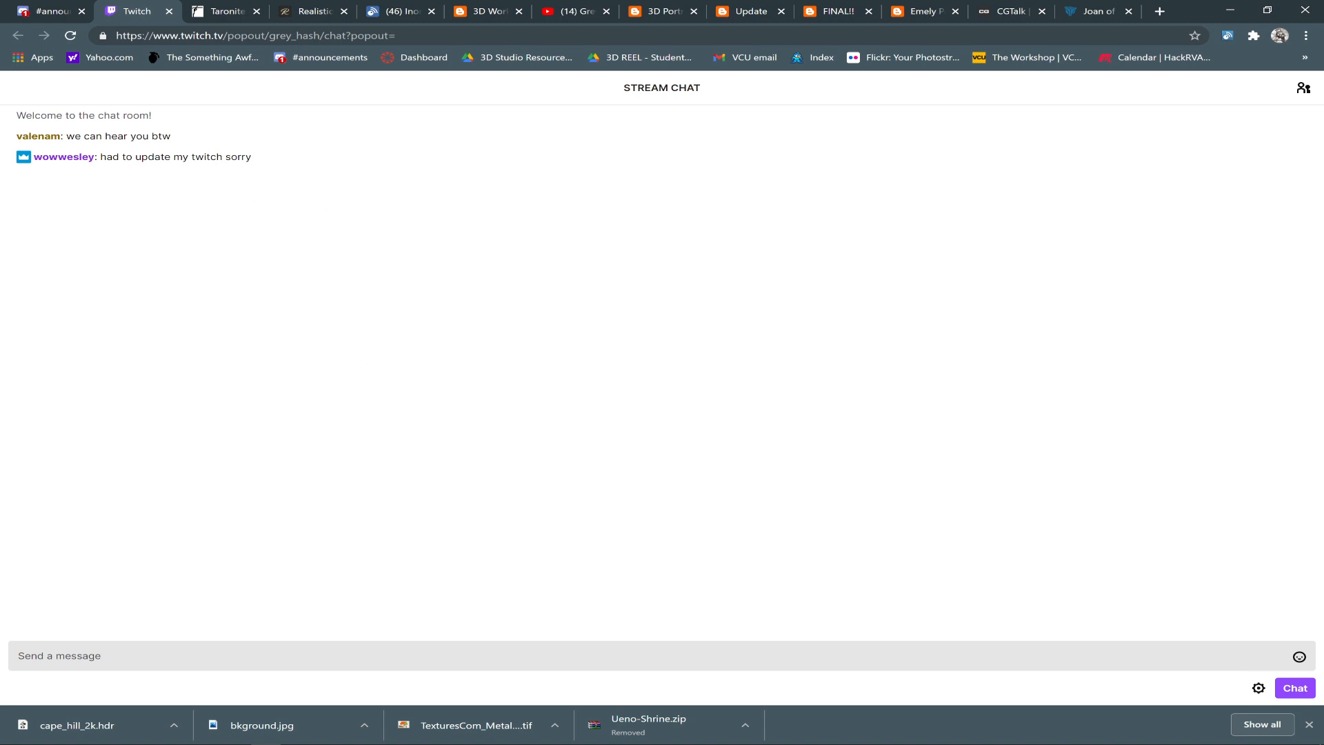
{"action": "left_click", "coordinate": [387, 738]}
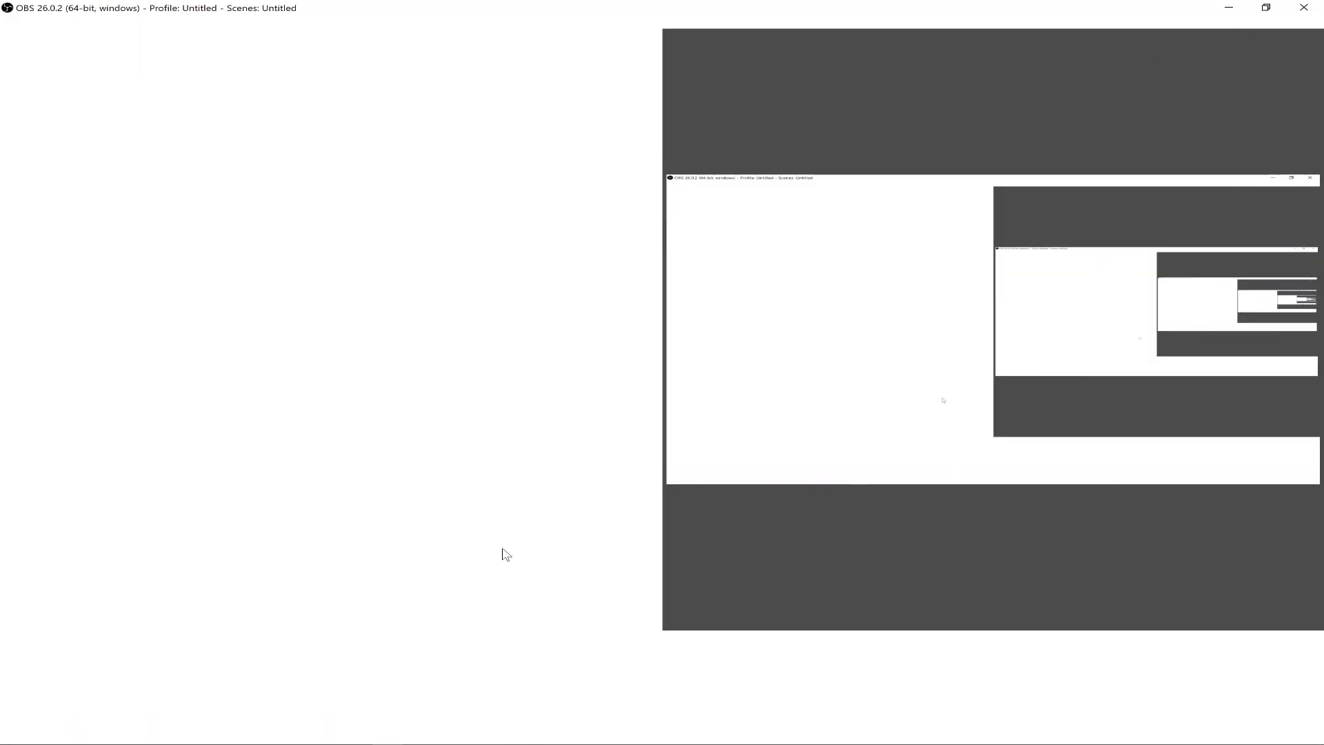
{"action": "key", "text": "alt+Tab"}
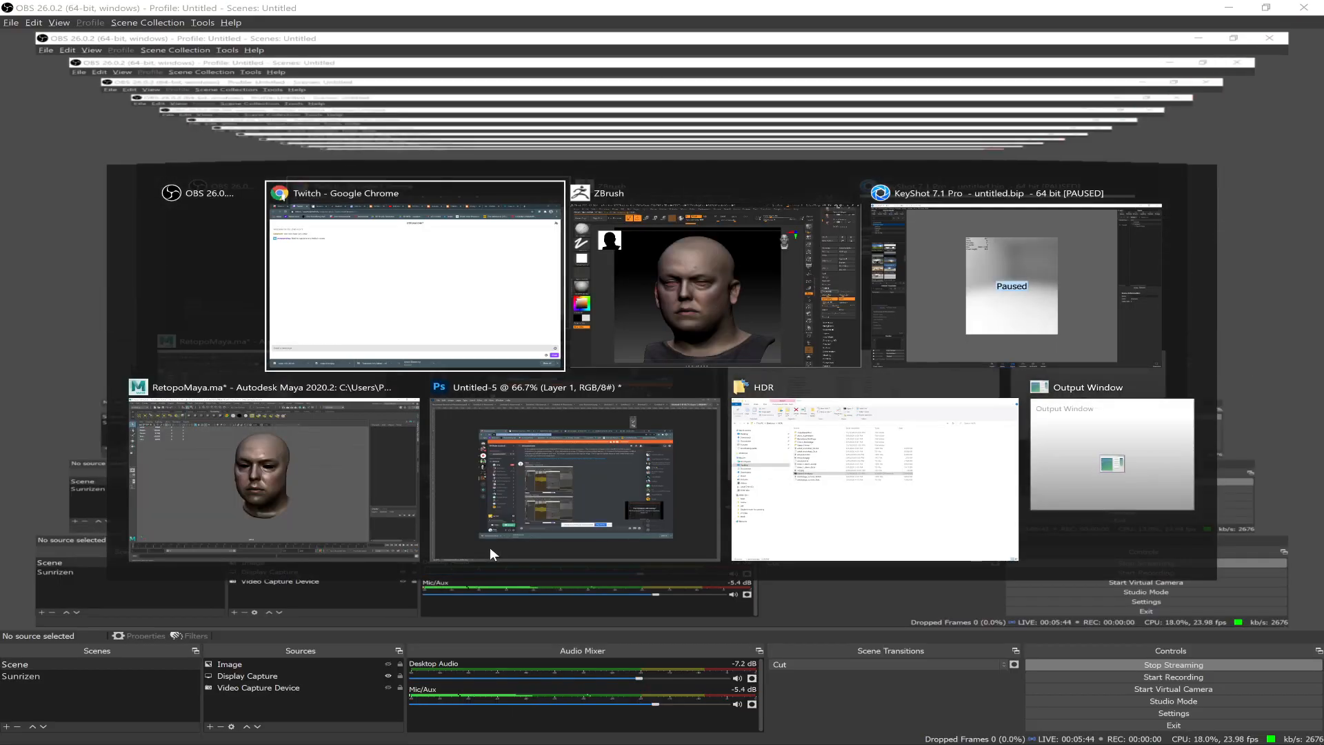
{"action": "key", "text": "alt+Tab"}
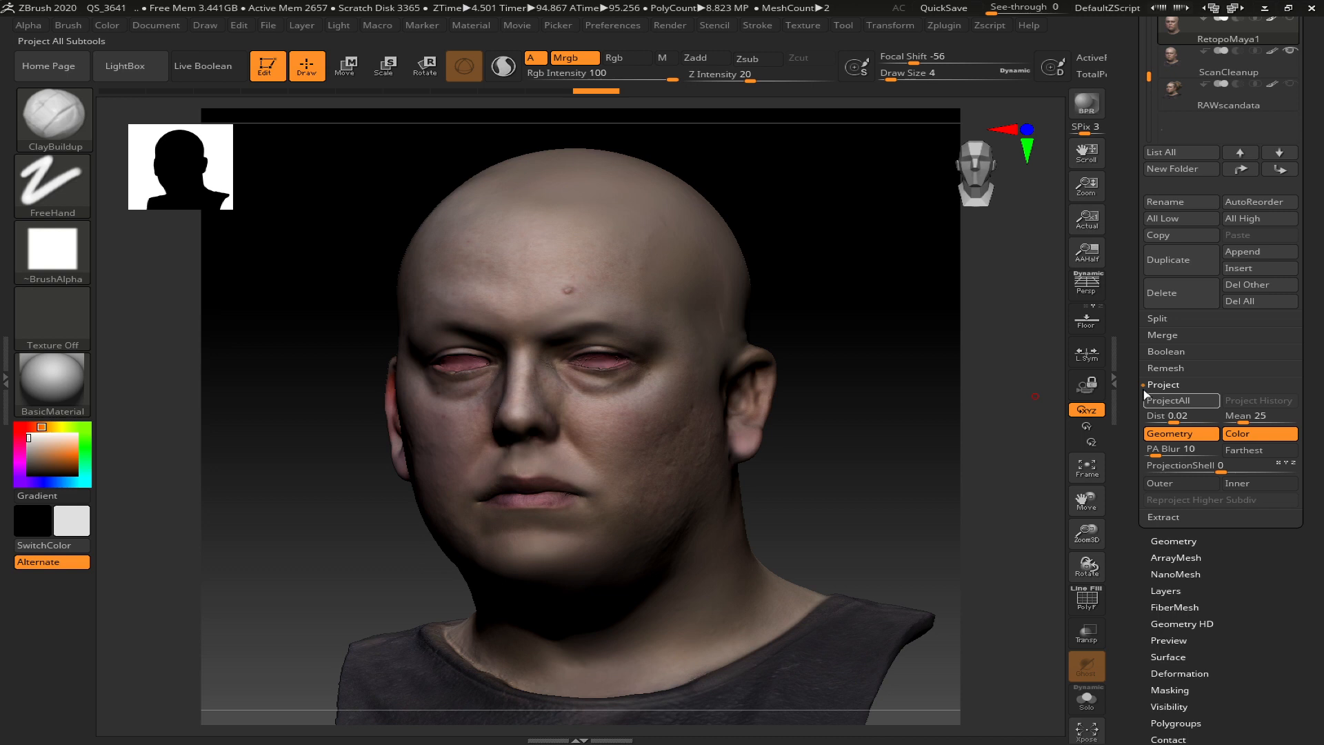
- Hide the ScanCleanup subtool to isolate the projected RetopoMaya1 head
{"action": "left_click", "coordinate": [1113, 379]}
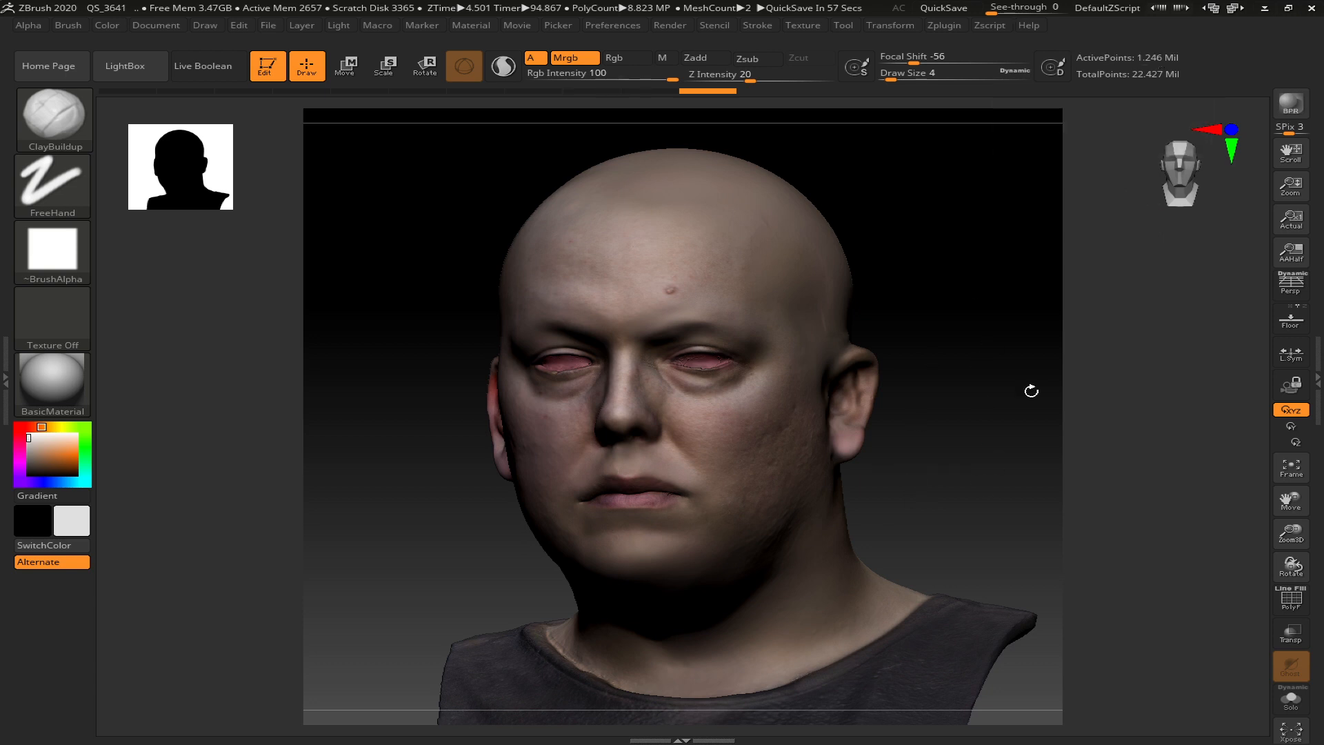
{"action": "left_click", "coordinate": [1318, 378]}
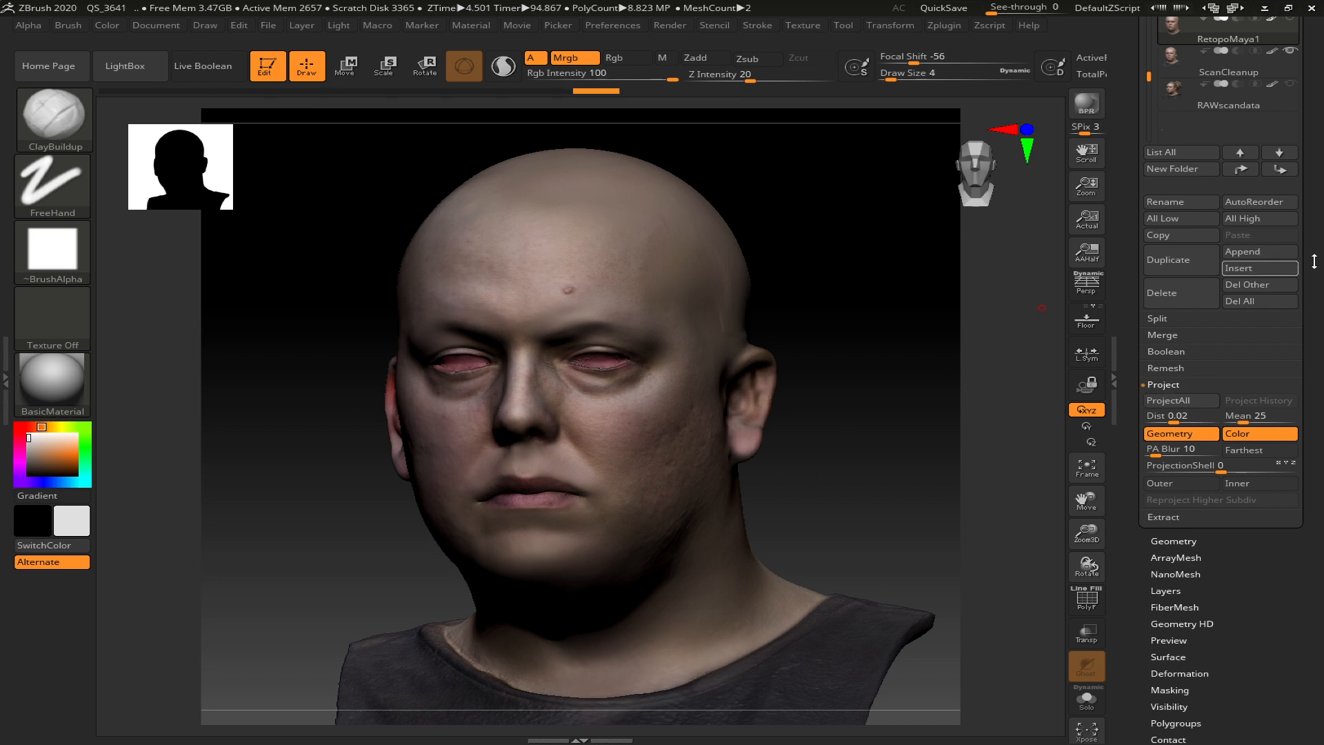
{"action": "scroll", "coordinate": [1295, 414], "scroll_direction": "up", "scroll_amount": 5}
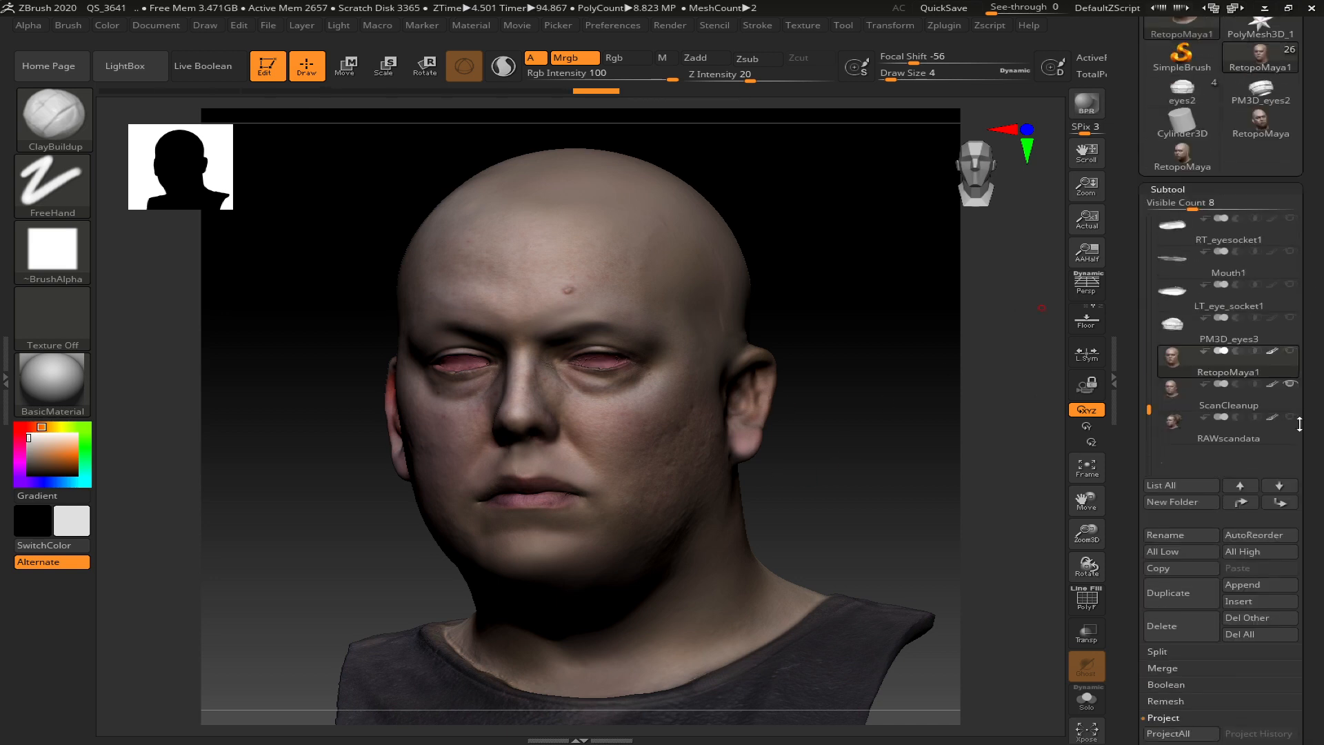
{"action": "left_click", "coordinate": [1290, 359]}
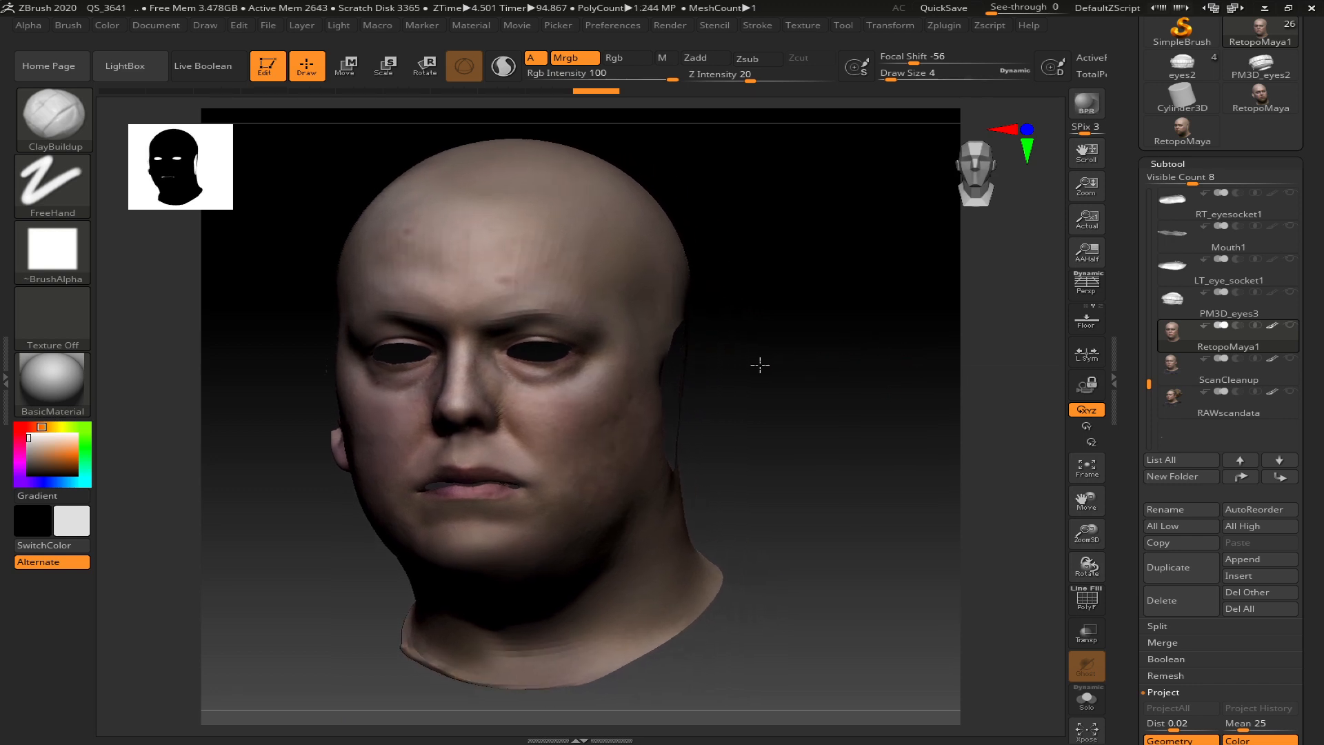
- Compare RetopoMaya1 with and without its polypaint, and leave Colorize switched off
{"action": "left_click_drag", "start_coordinate": [1310, 557], "coordinate": [1192, 453]}
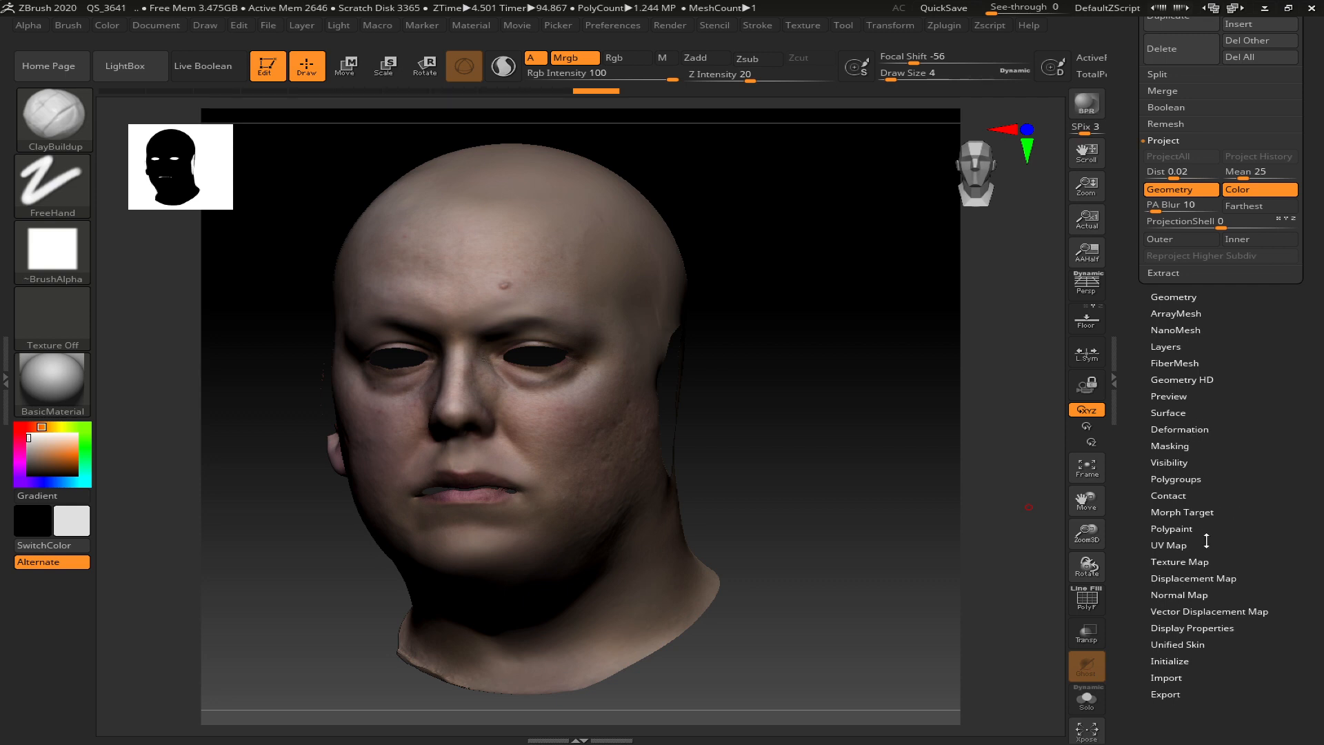
{"action": "left_click", "coordinate": [1186, 531]}
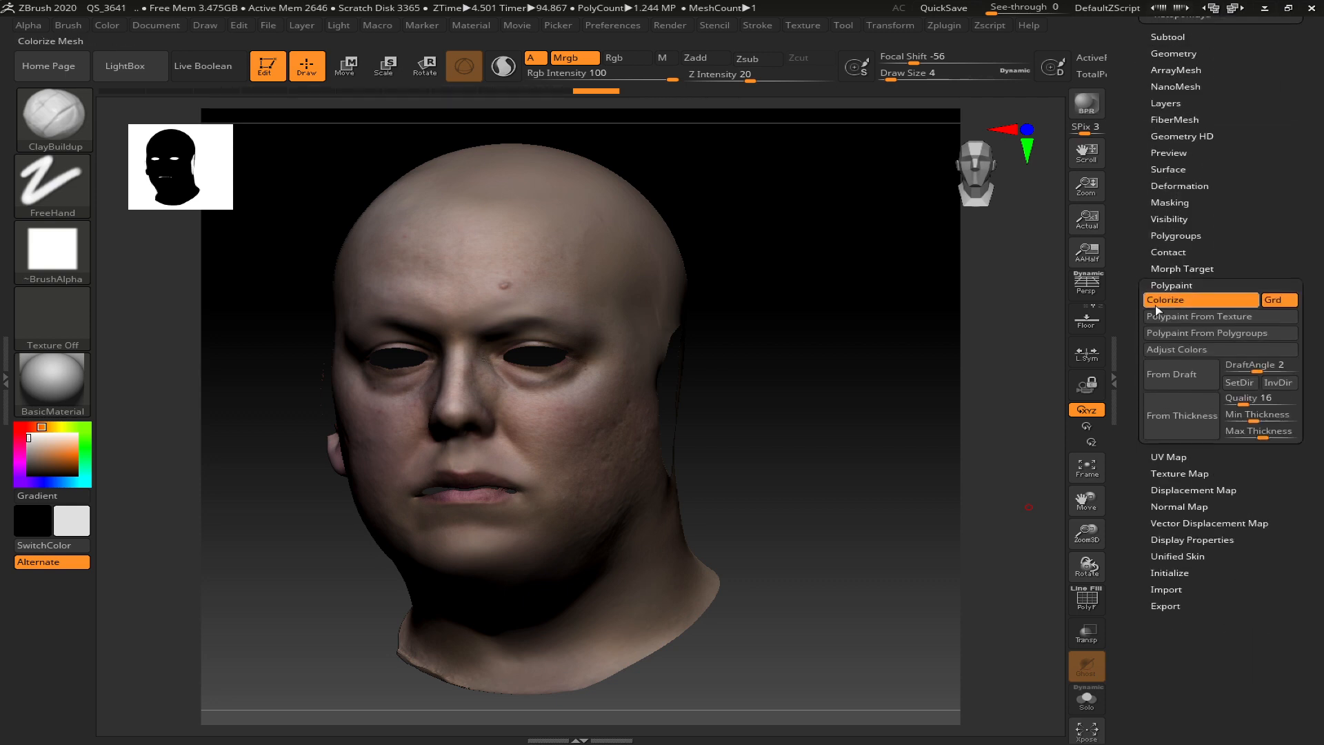
{"action": "left_click", "coordinate": [1156, 305]}
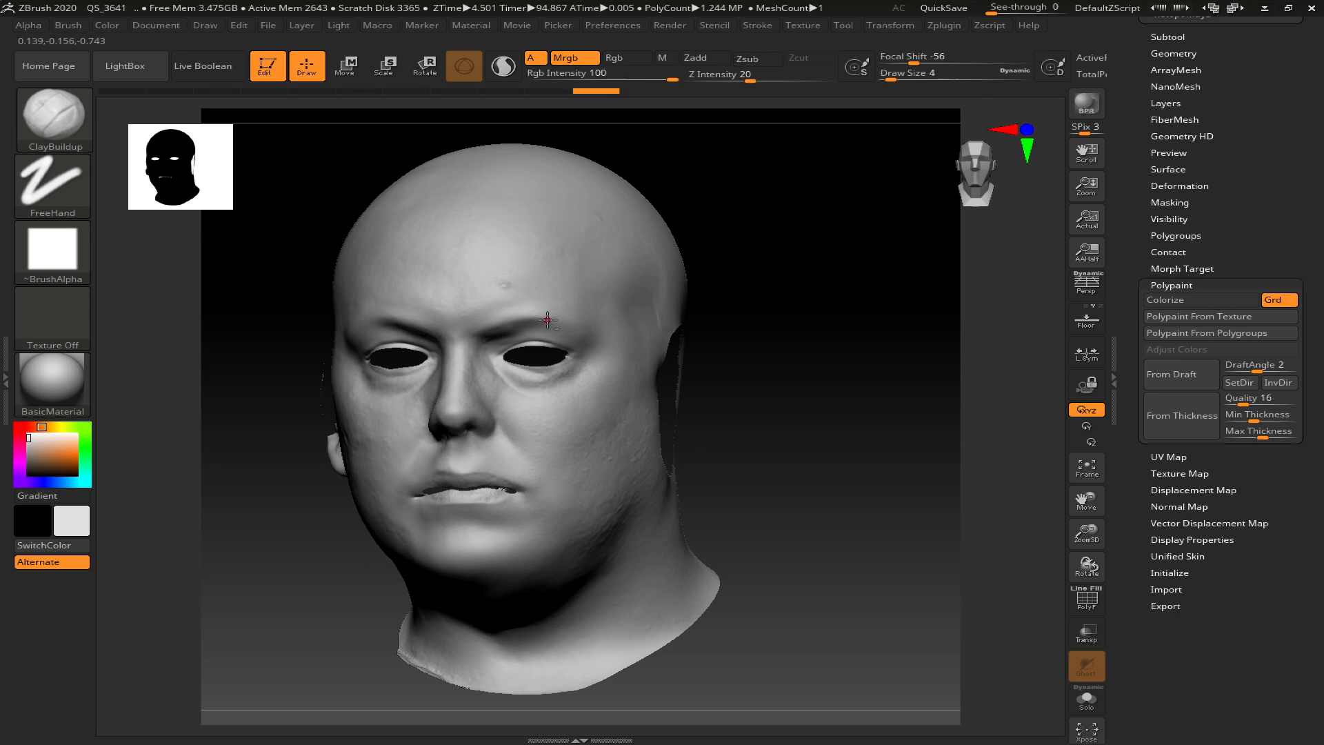
{"action": "left_click", "coordinate": [1170, 303]}
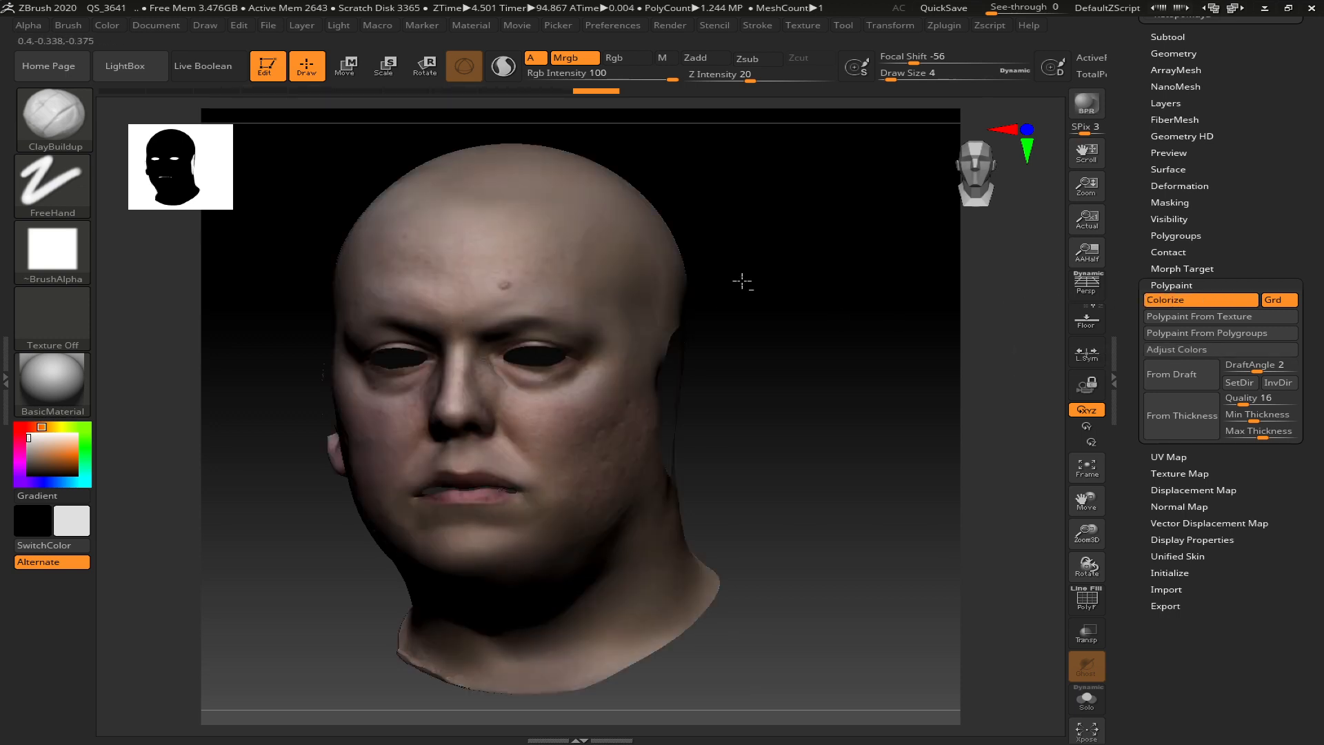
{"action": "left_click", "coordinate": [1229, 299]}
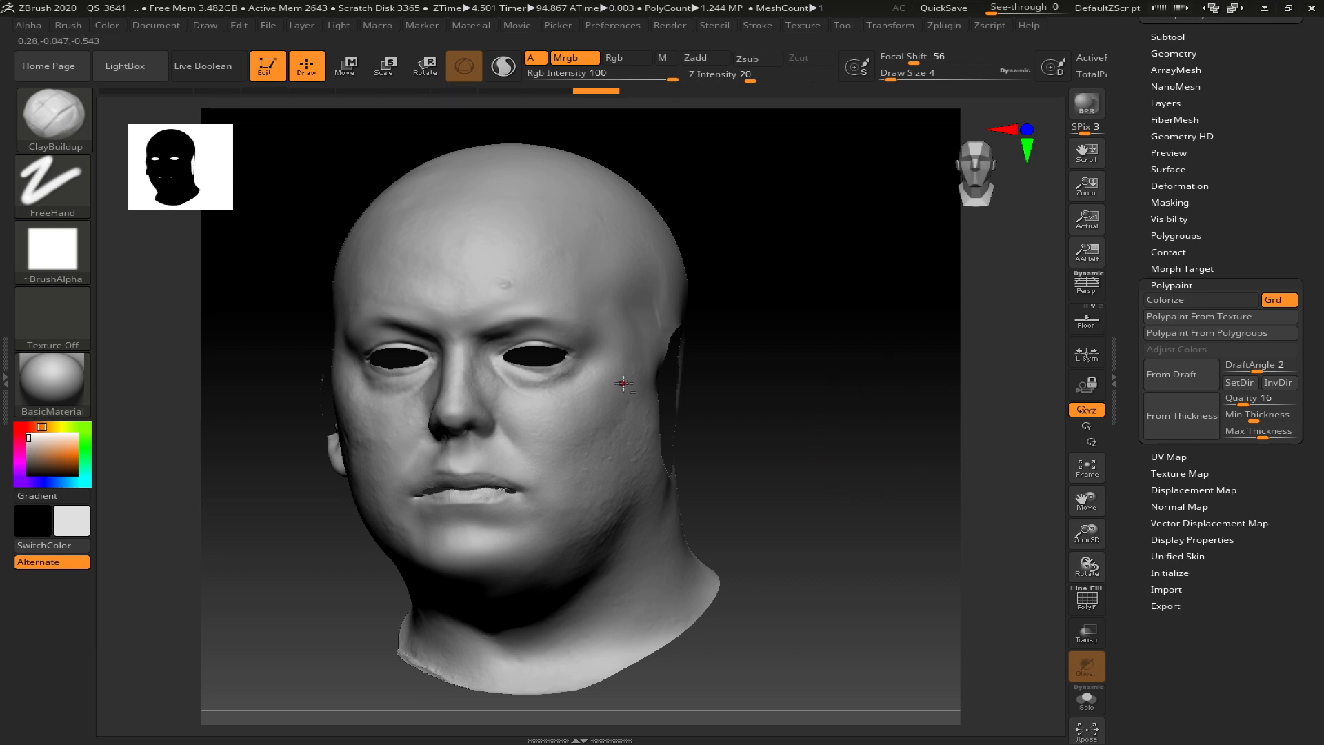
{"action": "key", "text": "shift"}
{"action": "key", "text": "shift"}
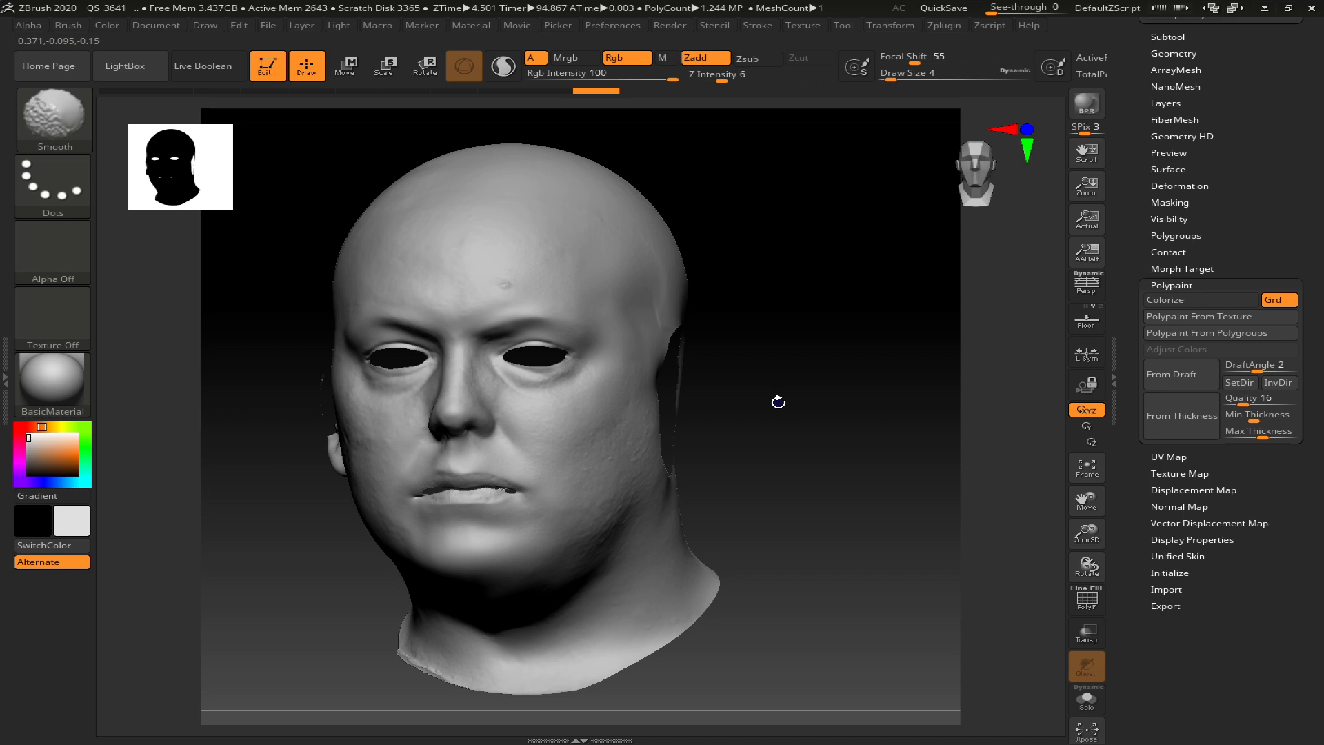
{"action": "key", "text": "shift"}
- Show the subtool list and lower RetopoMaya1 by four subdivision levels
{"action": "left_click_drag", "start_coordinate": [1249, 168], "coordinate": [1247, 515]}
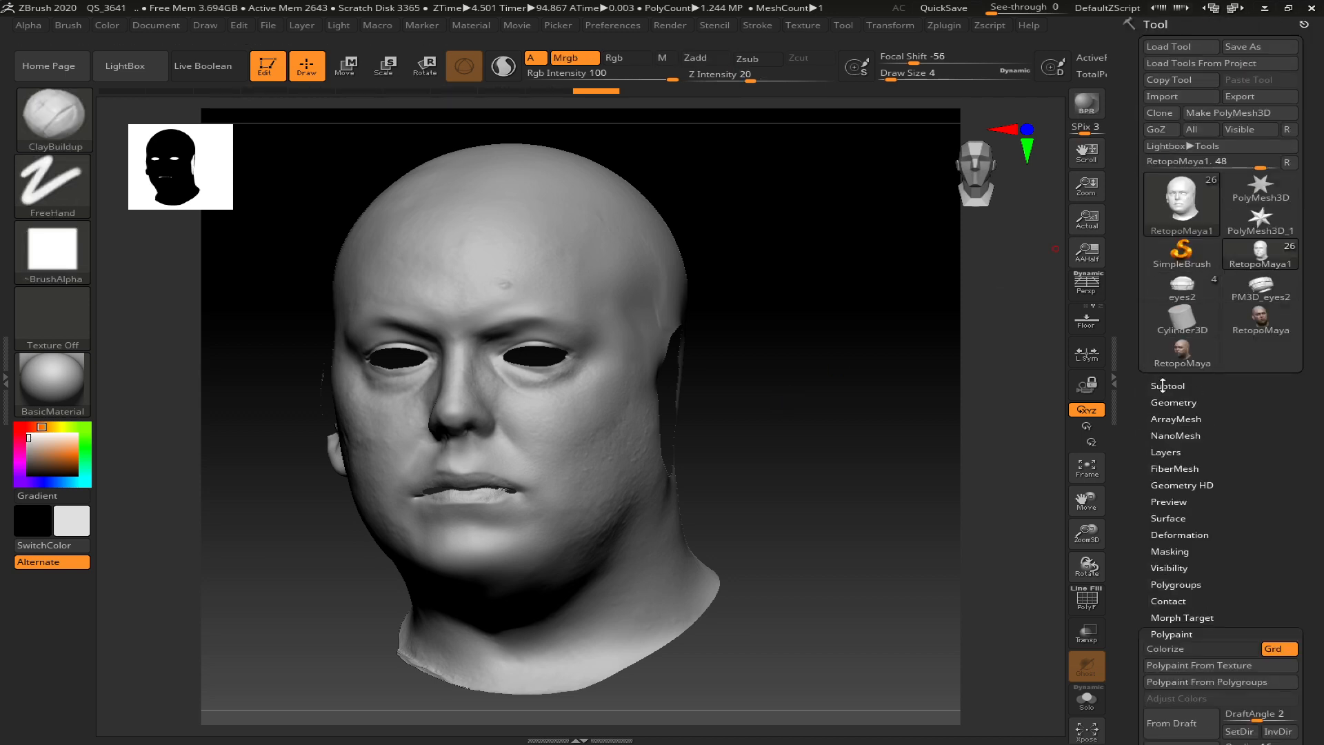
{"action": "left_click", "coordinate": [1163, 385]}
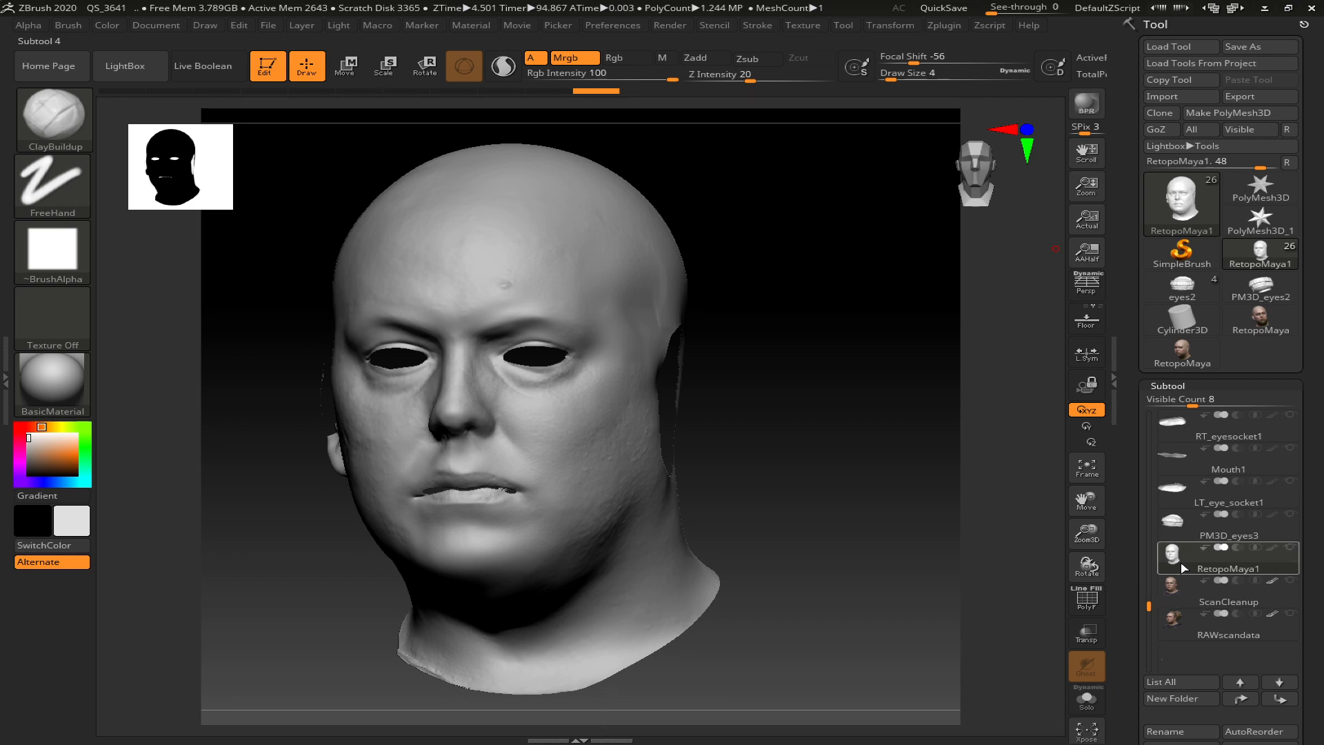
{"action": "key", "text": "shift"}
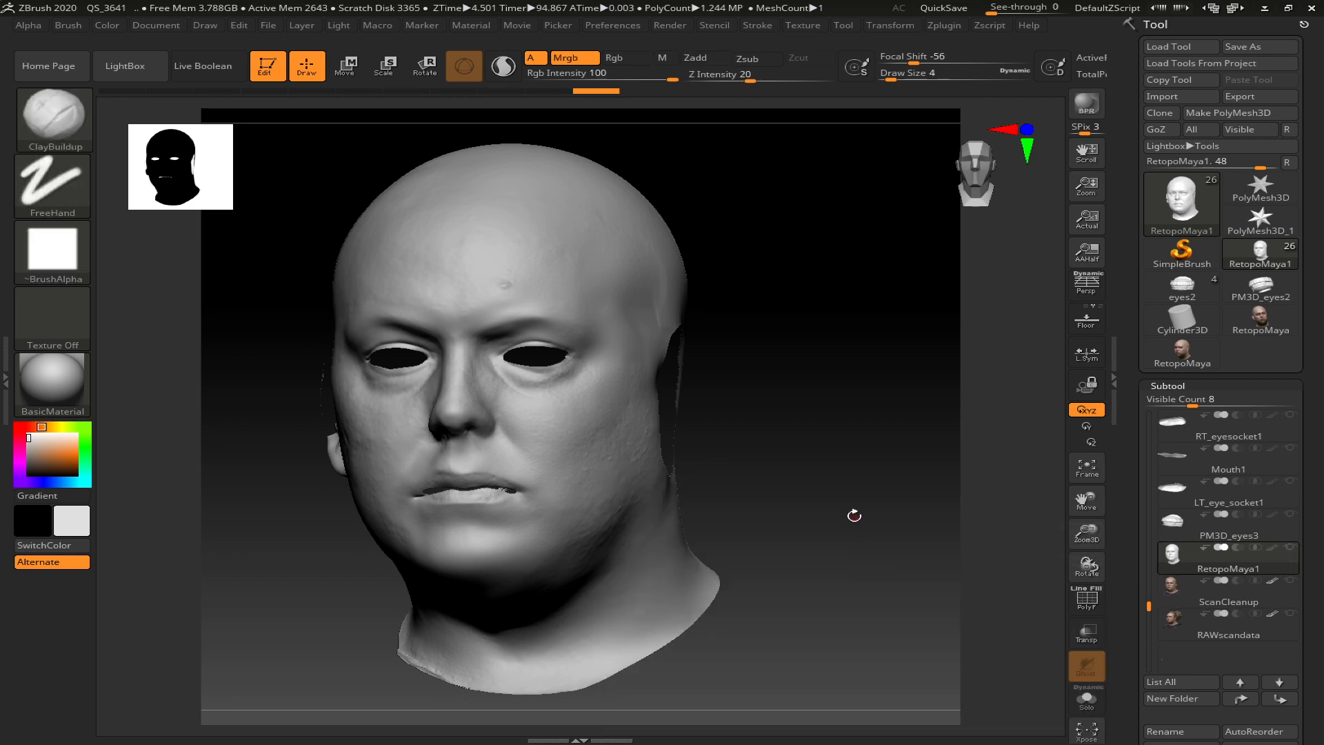
{"action": "left_click_drag", "start_coordinate": [825, 516], "coordinate": [761, 525]}
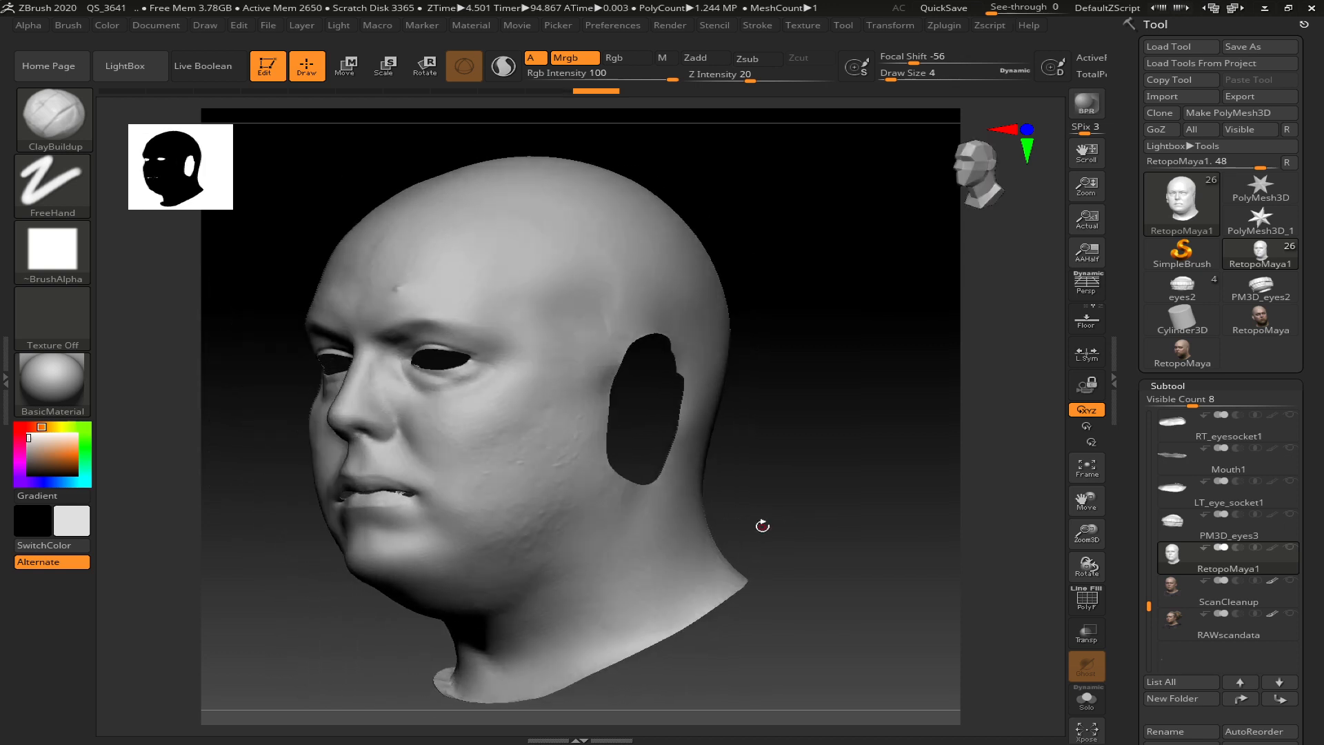
{"action": "key", "text": "shift"}
{"action": "key", "text": "shift+d"}
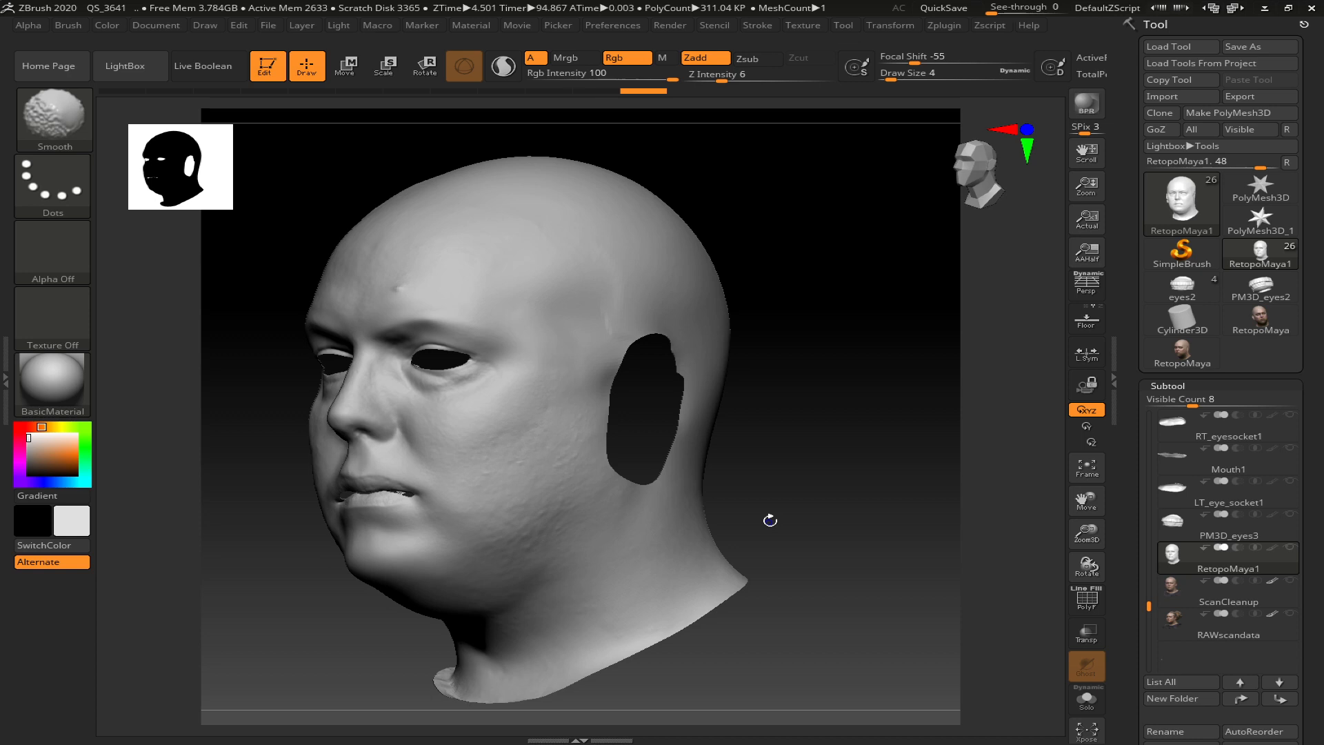
{"action": "key", "text": "shift+d"}
{"action": "key", "text": "shift+d"}
{"action": "key", "text": "shift+d"}
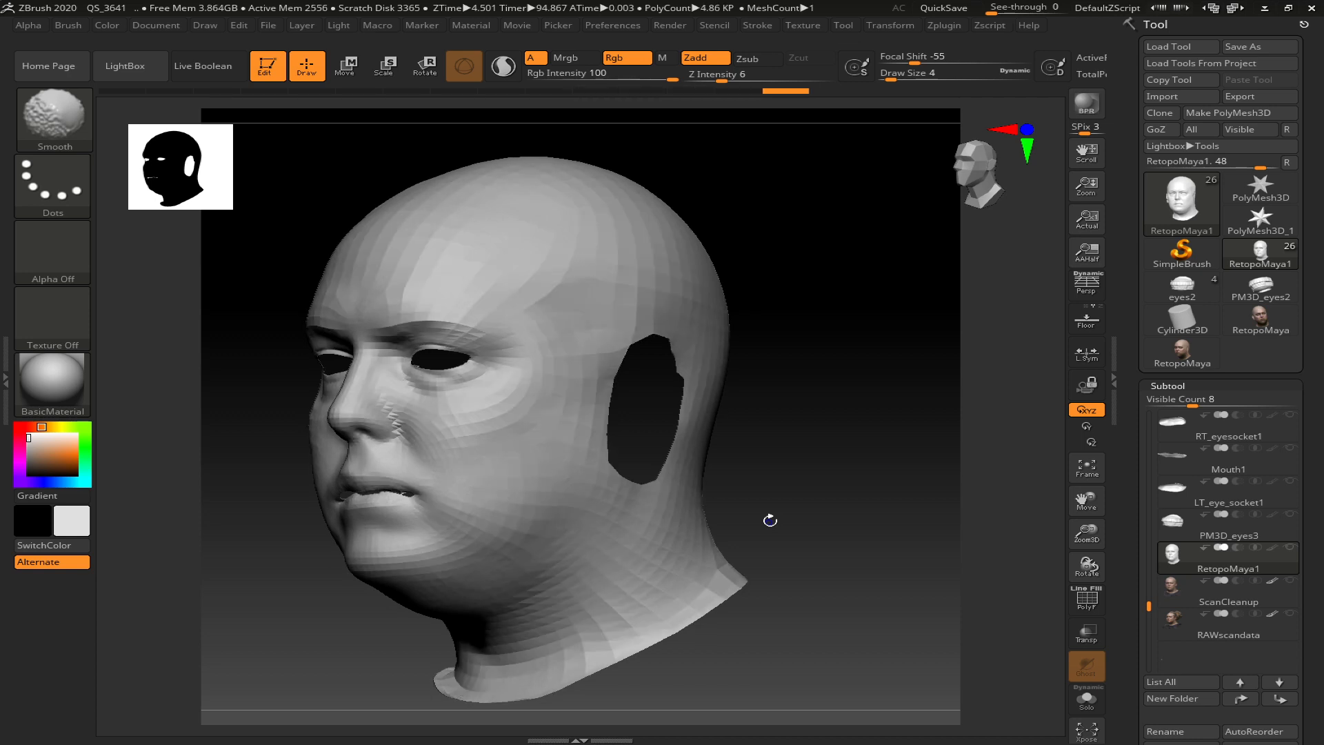
- Display the polygroup wireframe from the side of the head and merge all of RetopoMaya1 into one polygroup
{"action": "left_click_drag", "start_coordinate": [816, 434], "coordinate": [883, 458]}
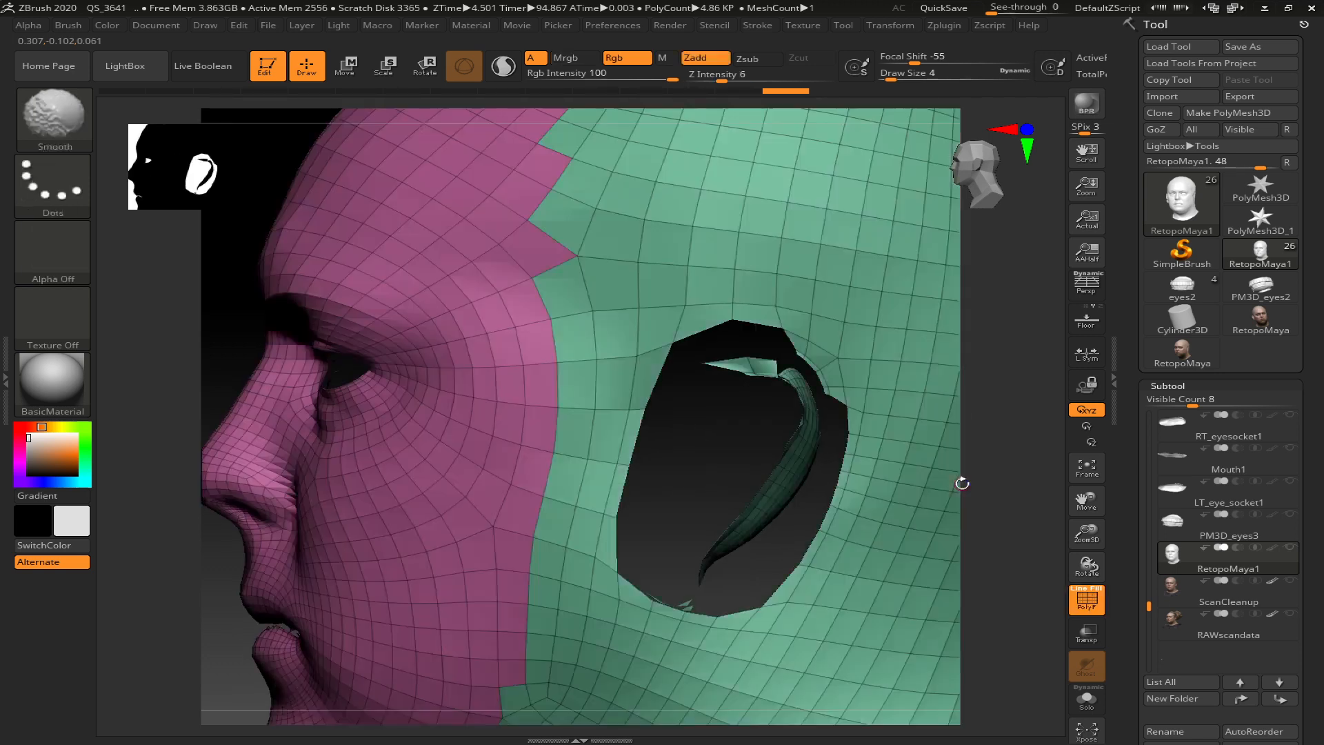
{"action": "key", "text": "f"}
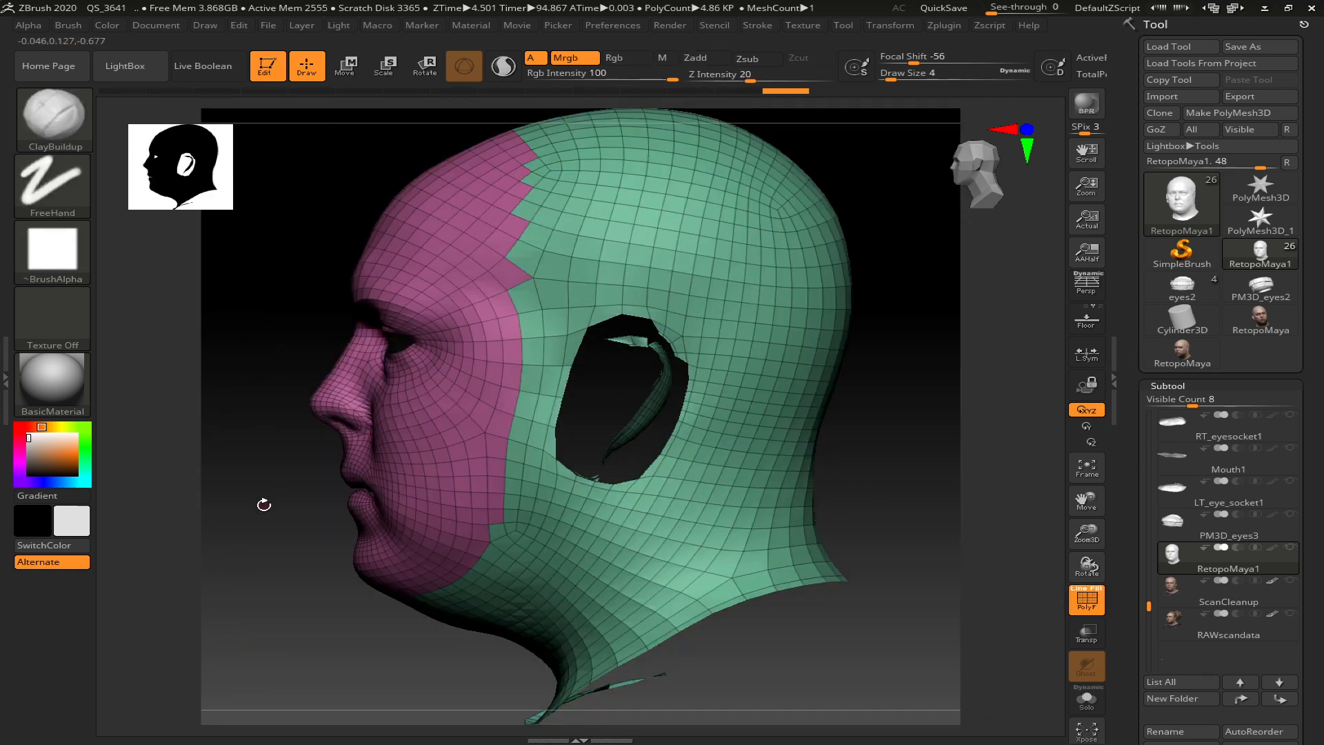
{"action": "key", "text": "ctrl+w"}
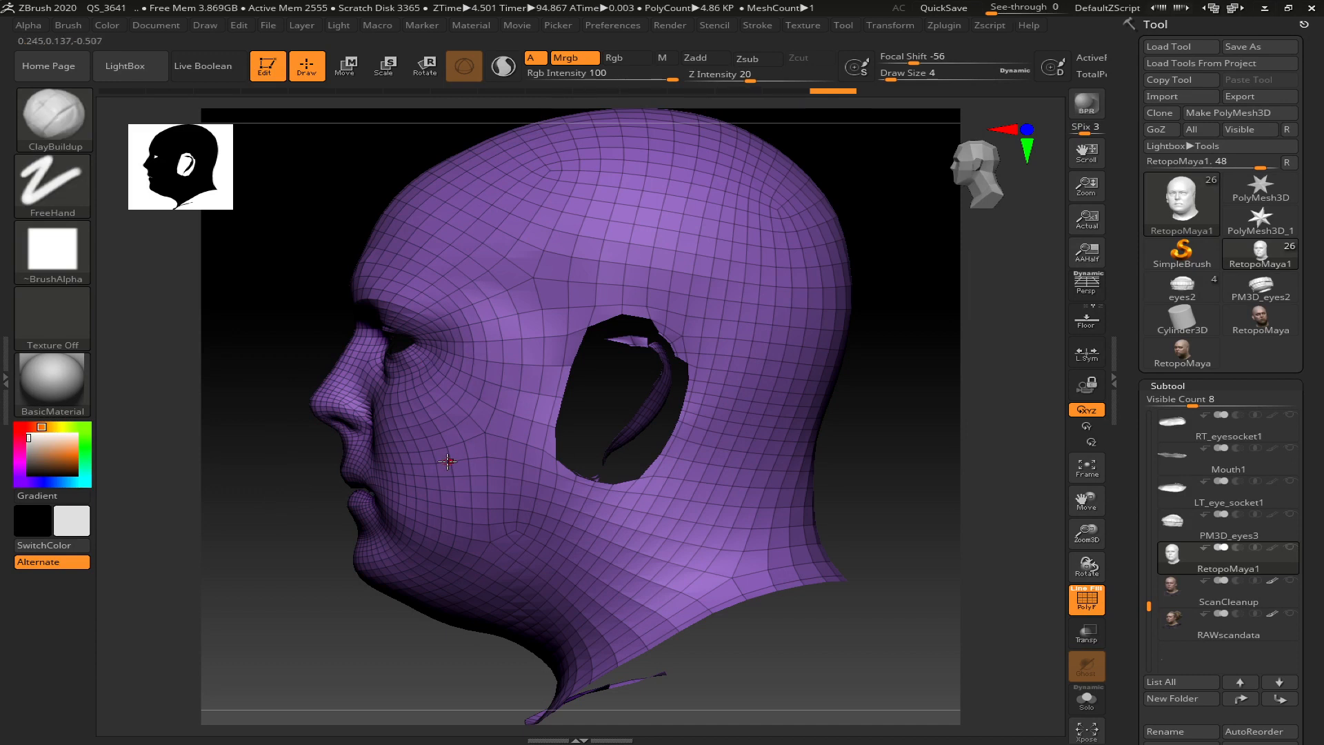
- Lasso-mask the face from the forehead to below the chin and turn it into its own polygroup
{"action": "key", "text": "ctrl"}
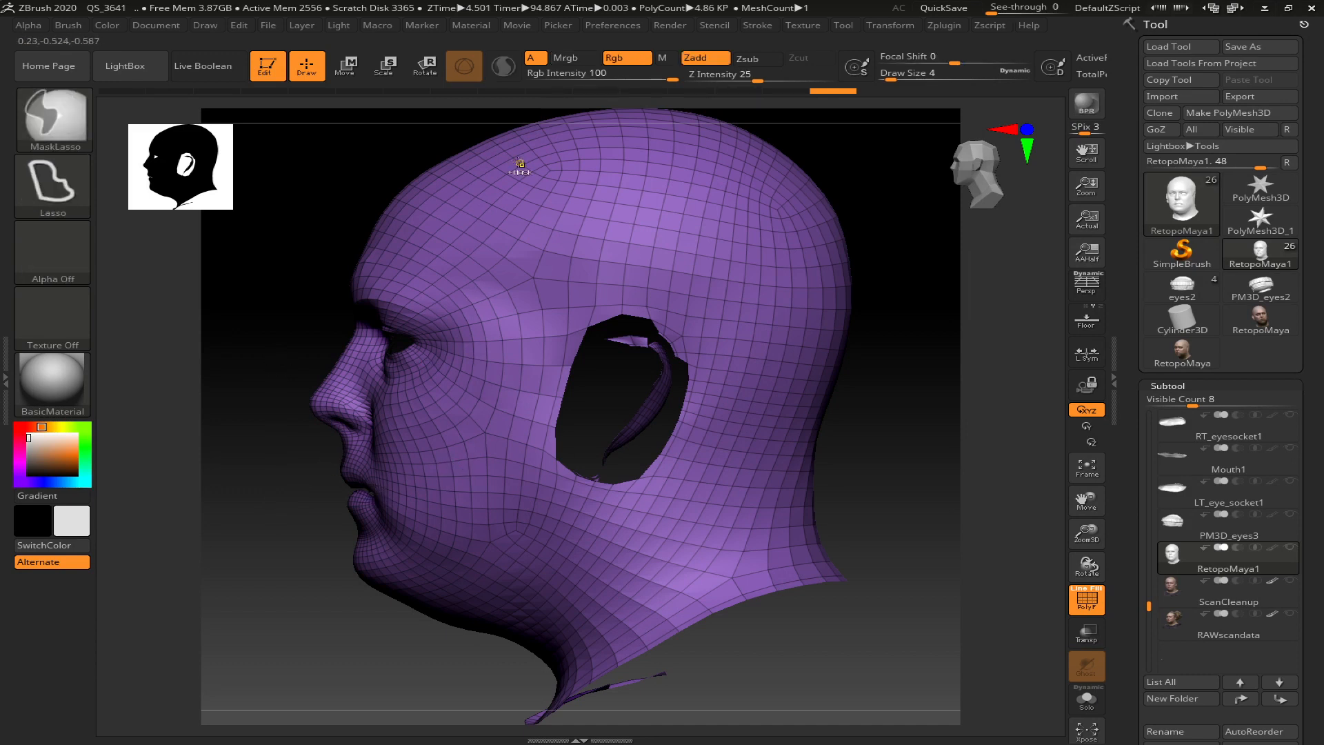
{"action": "mouse_move", "coordinate": [478, 133]}
{"action": "left_mouse_down", "text": "ctrl"}
{"action": "mouse_move", "coordinate": [541, 266]}
{"action": "mouse_move", "coordinate": [545, 448]}
{"action": "mouse_move", "coordinate": [527, 514]}
{"action": "mouse_move", "coordinate": [424, 607]}
{"action": "mouse_move", "coordinate": [248, 413]}
{"action": "mouse_move", "coordinate": [247, 304]}
{"action": "mouse_move", "coordinate": [571, 433]}
{"action": "mouse_move", "coordinate": [532, 467]}
{"action": "left_mouse_up", "text": "ctrl"}
{"action": "key", "text": "ctrl+w"}
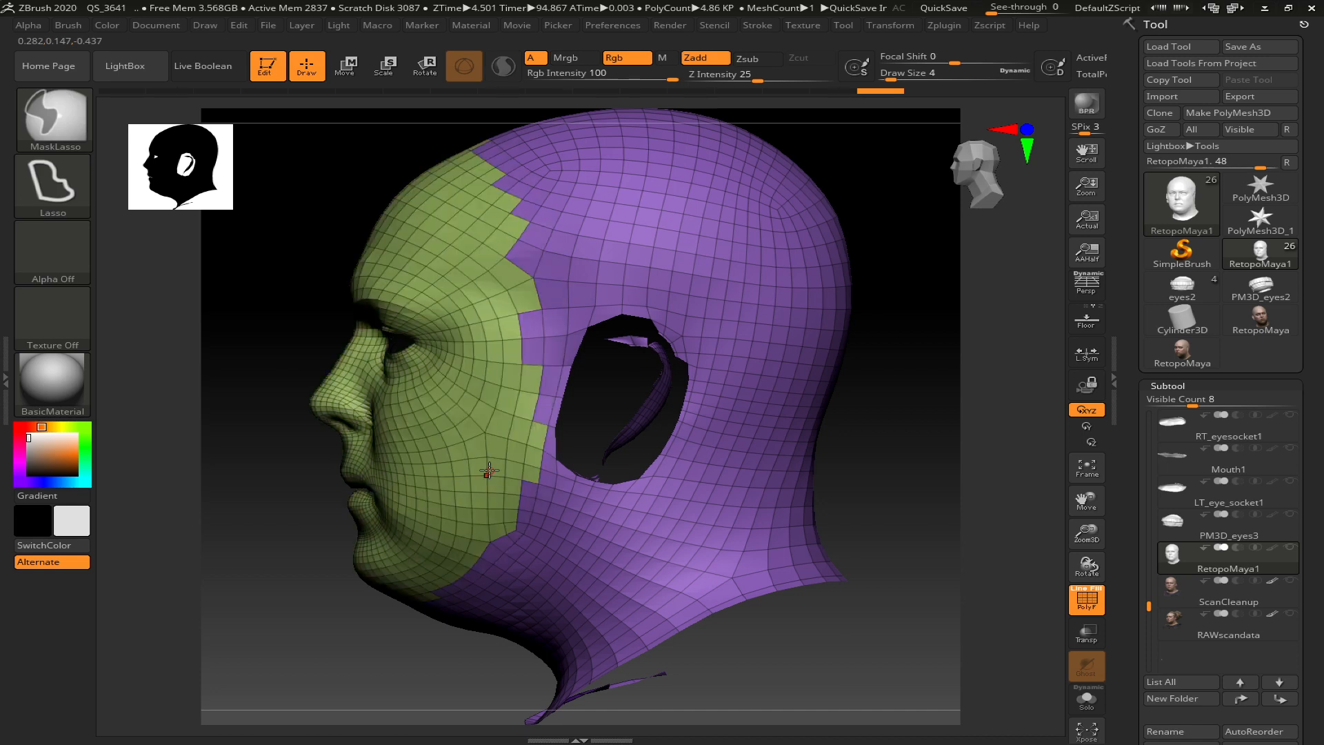
{"action": "left_click_drag", "start_coordinate": [271, 473], "coordinate": [352, 462]}
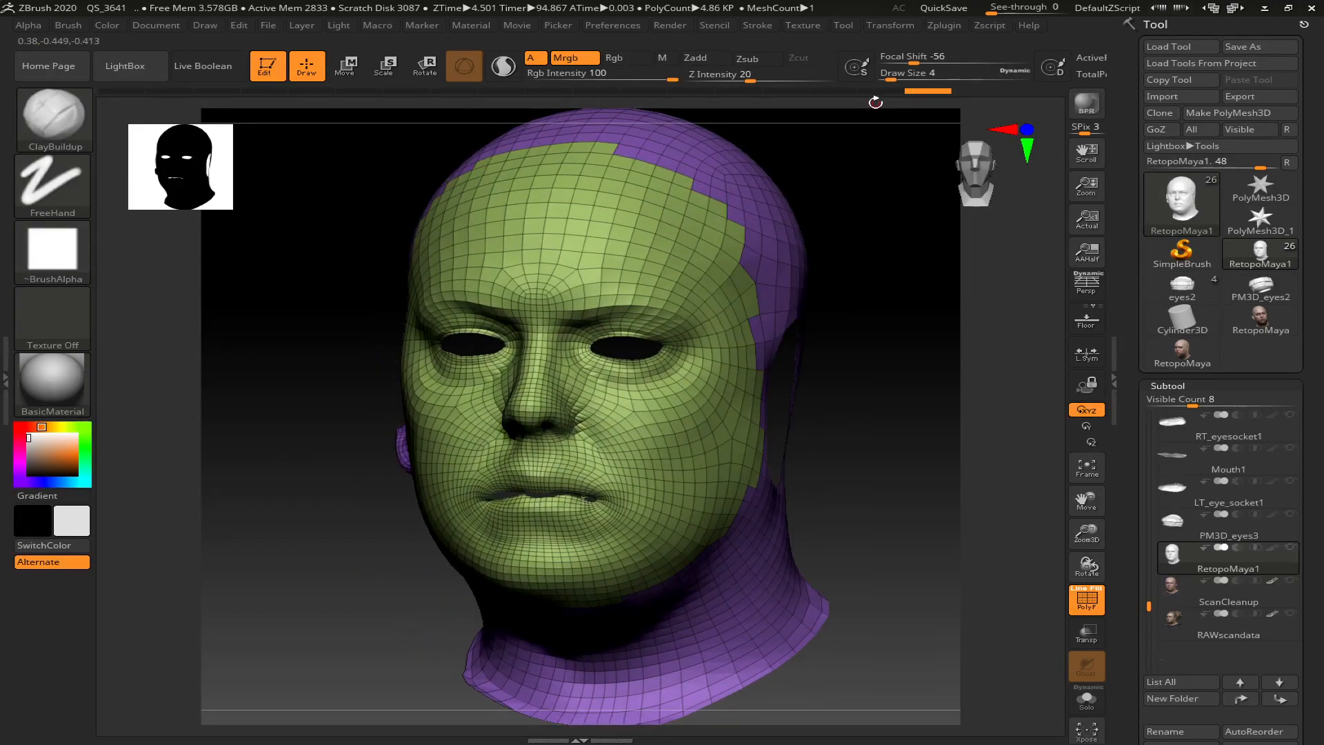
- Unwrap RetopoMaya1 with UV Master, using Polygroups to create separate UV islands
{"action": "left_click", "coordinate": [945, 28]}
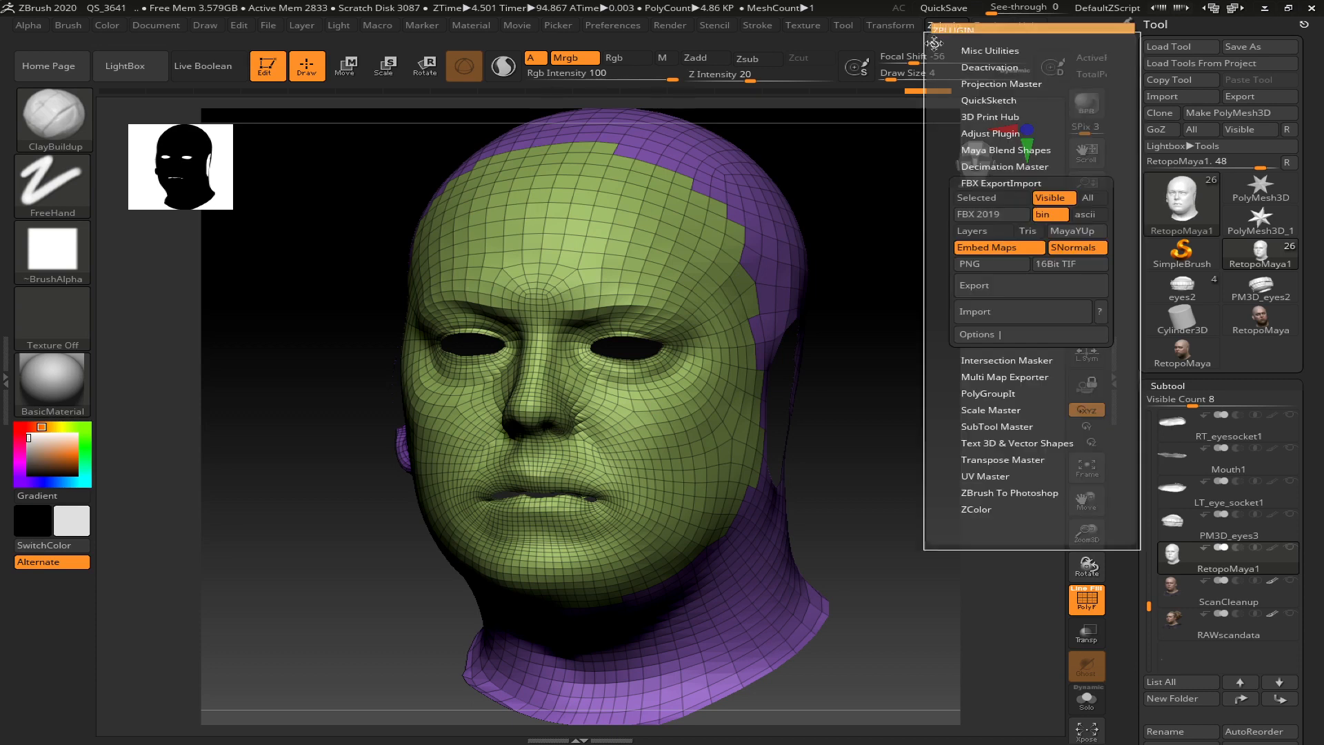
{"action": "left_click", "coordinate": [933, 44]}
{"action": "left_click", "coordinate": [61, 469]}
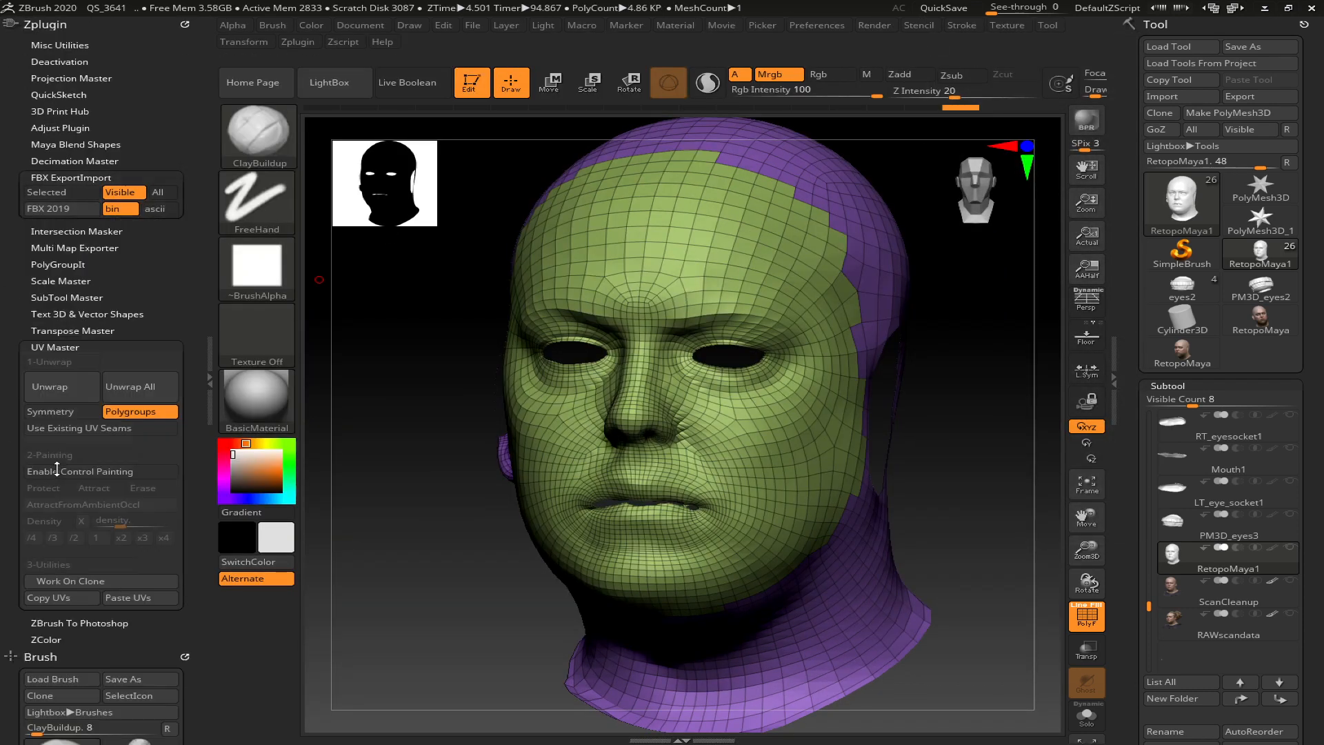
{"action": "left_click", "coordinate": [132, 375]}
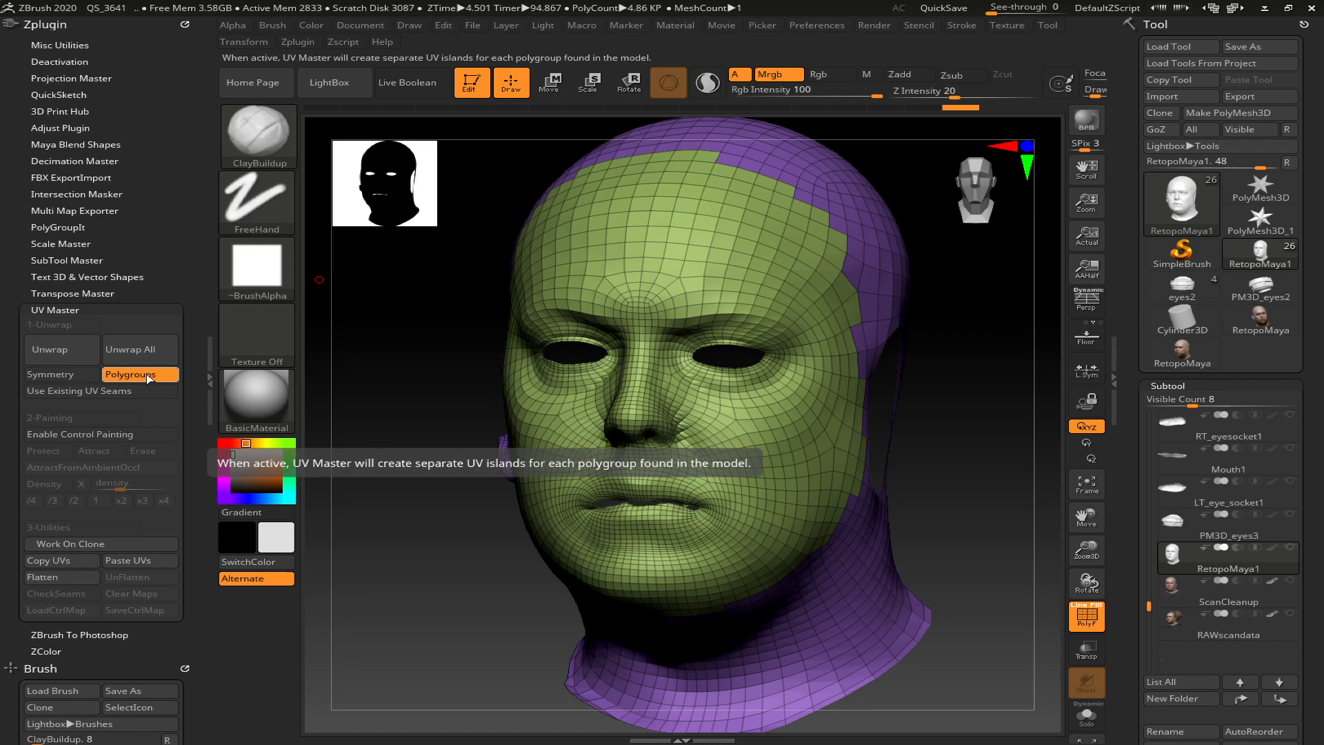
{"action": "left_click", "coordinate": [49, 349]}
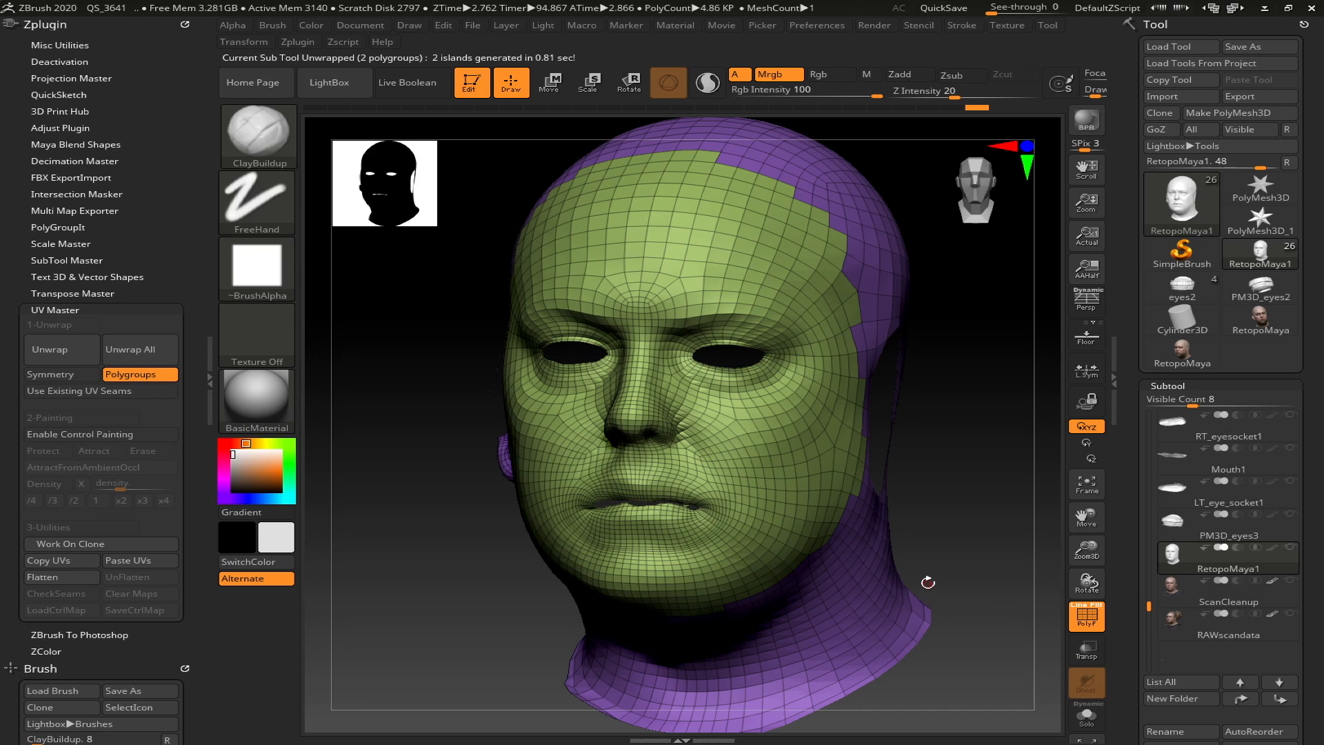
- Raise RetopoMaya1 by four subdivision levels and turn off the polygroup wireframe display
{"action": "key", "text": "d"}
{"action": "key", "text": "d"}
{"action": "key", "text": "d"}
{"action": "key", "text": "d"}
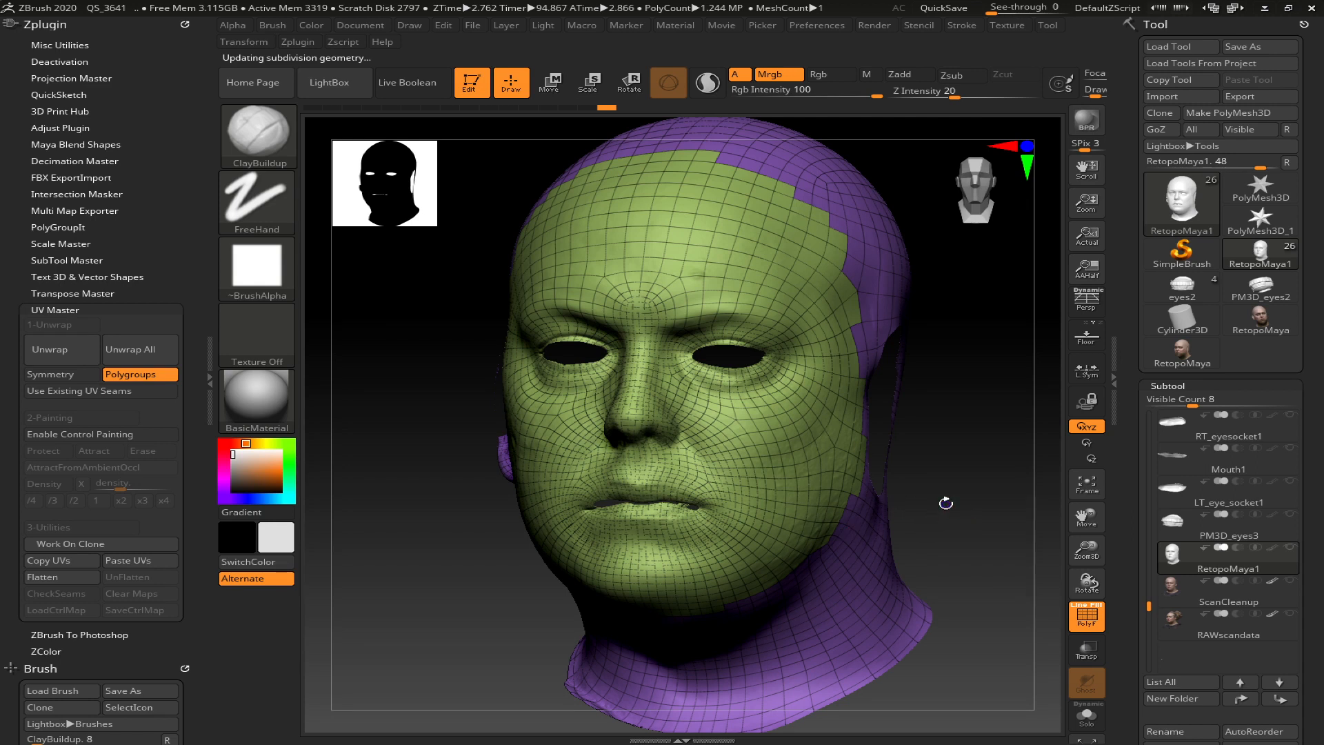
{"action": "key", "text": "shift+f"}
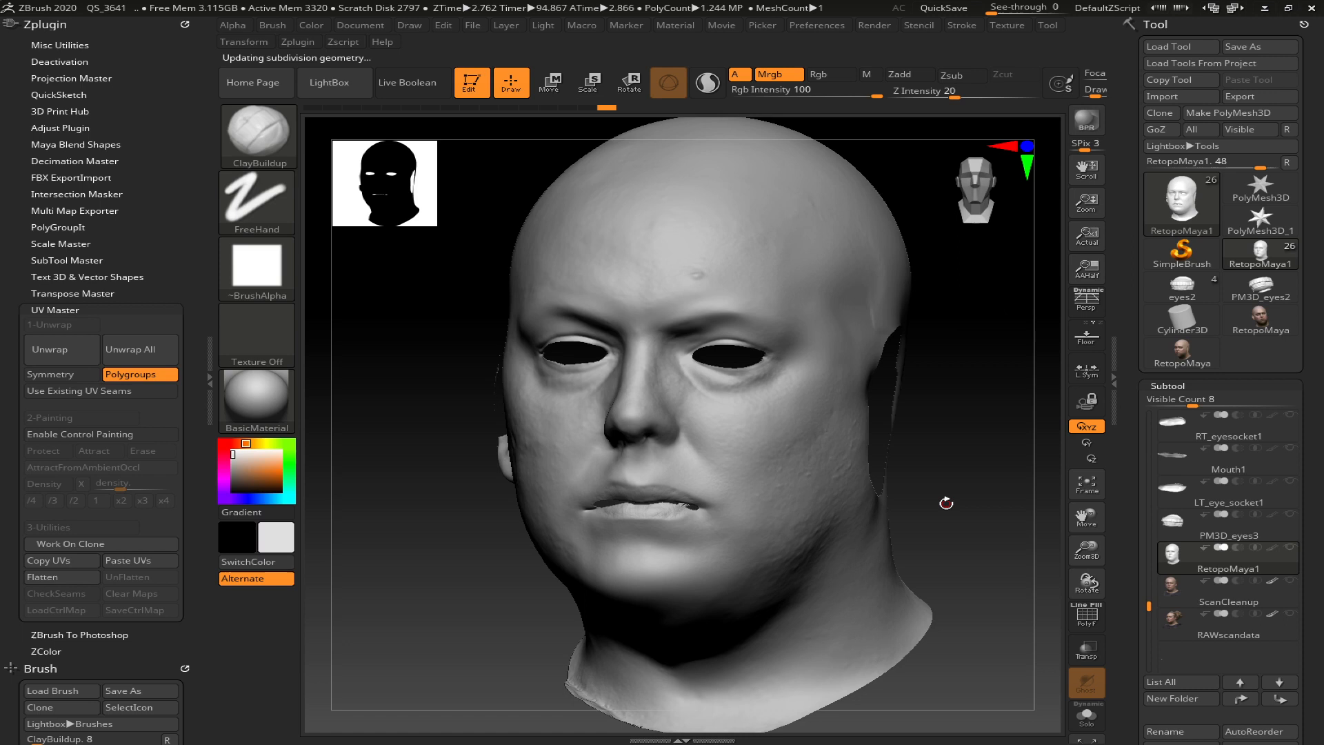
{"action": "key", "text": "shift+f"}
{"action": "key", "text": "shift+f"}
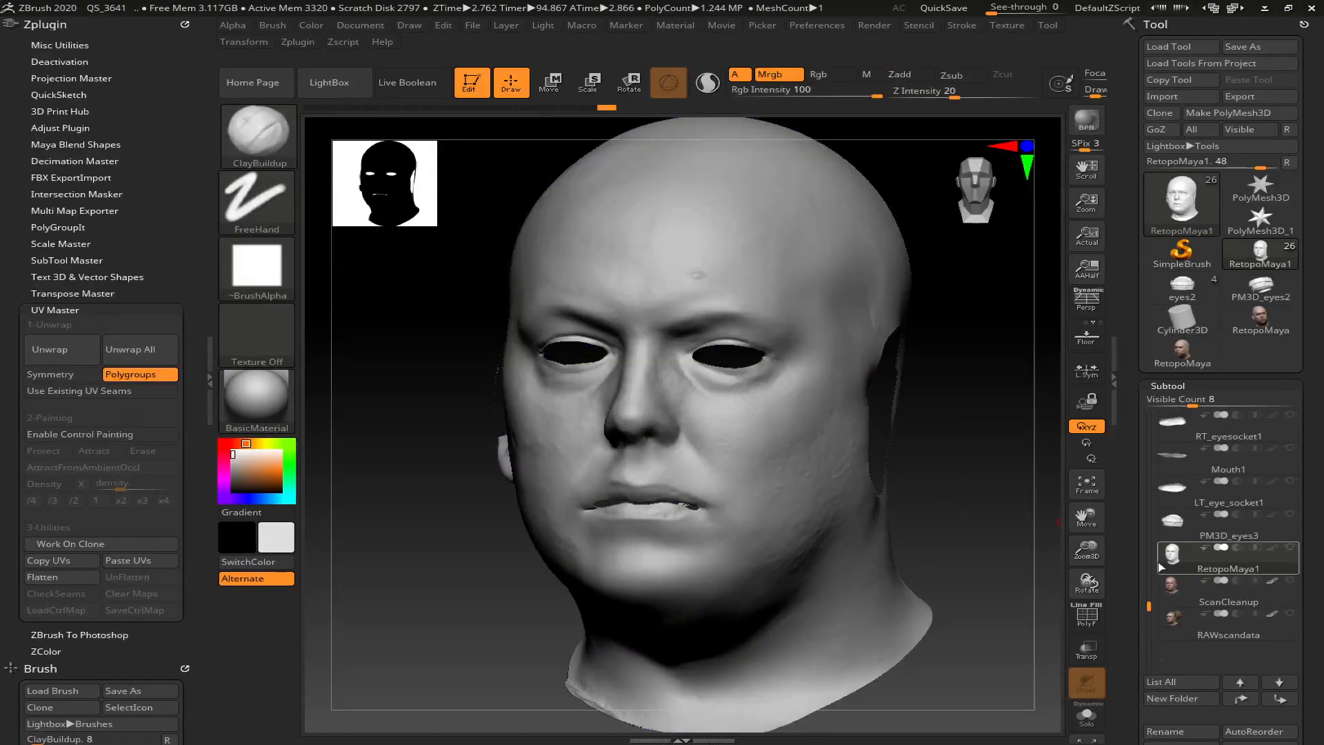
- Turn on Colorize for RetopoMaya1's polypaint and create a new texture map from the polypaint
{"action": "scroll", "coordinate": [1292, 444], "scroll_direction": "down", "scroll_amount": 5}
{"action": "scroll", "coordinate": [1292, 443], "scroll_direction": "down", "scroll_amount": 5}
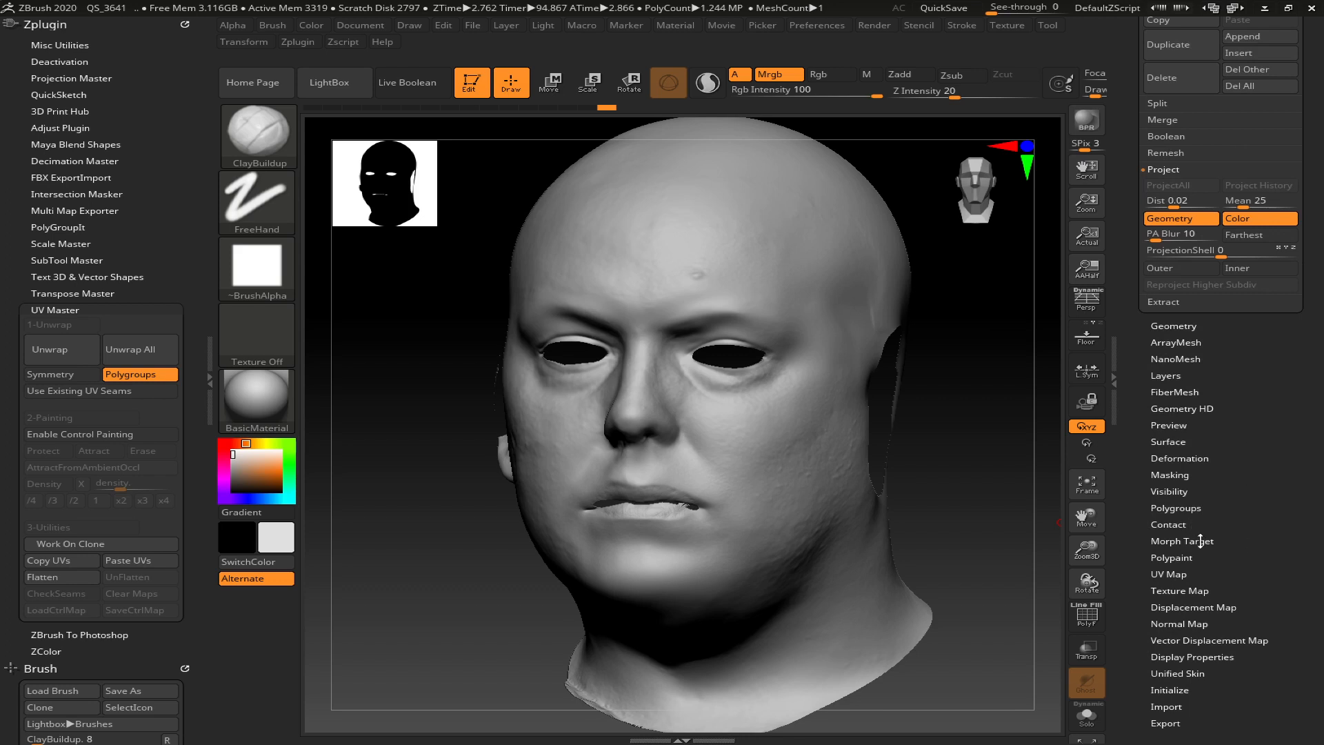
{"action": "left_click", "coordinate": [1187, 557]}
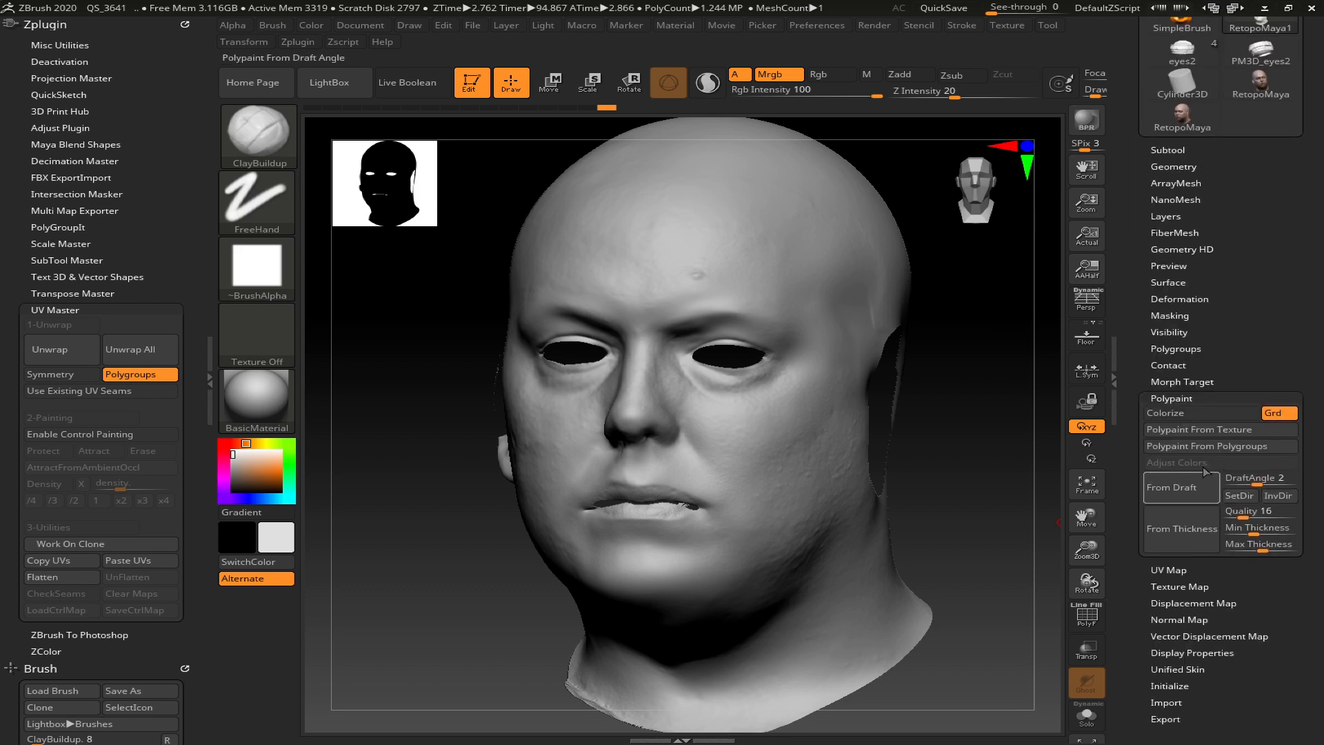
{"action": "left_click", "coordinate": [1180, 415]}
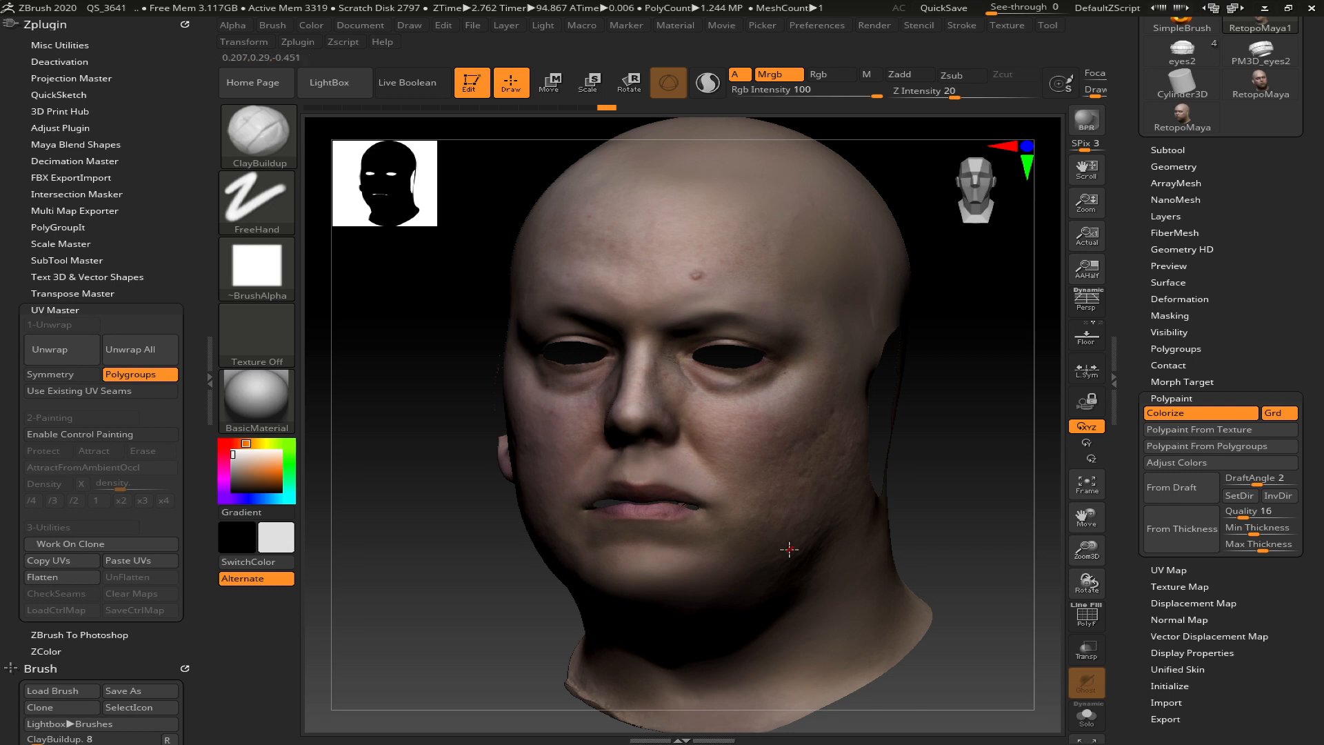
{"action": "left_click", "coordinate": [1203, 586]}
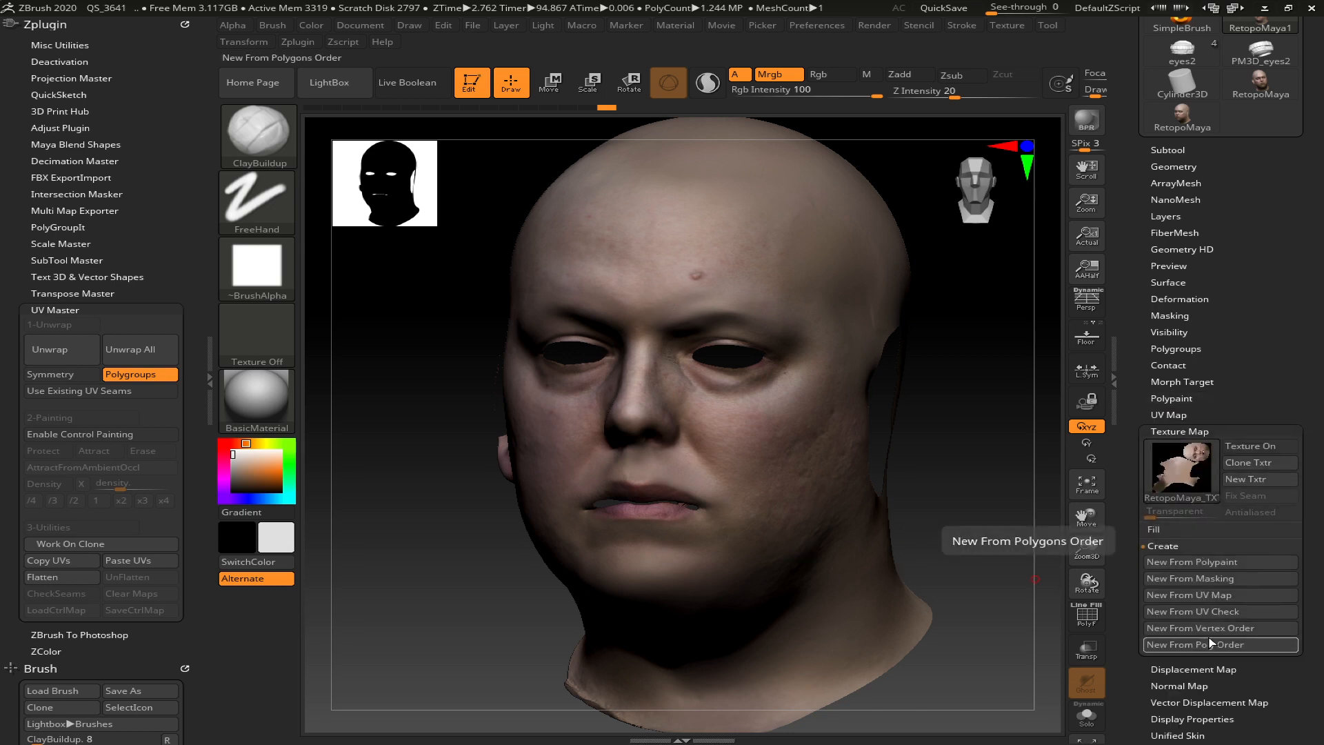
{"action": "left_click", "coordinate": [1192, 561]}
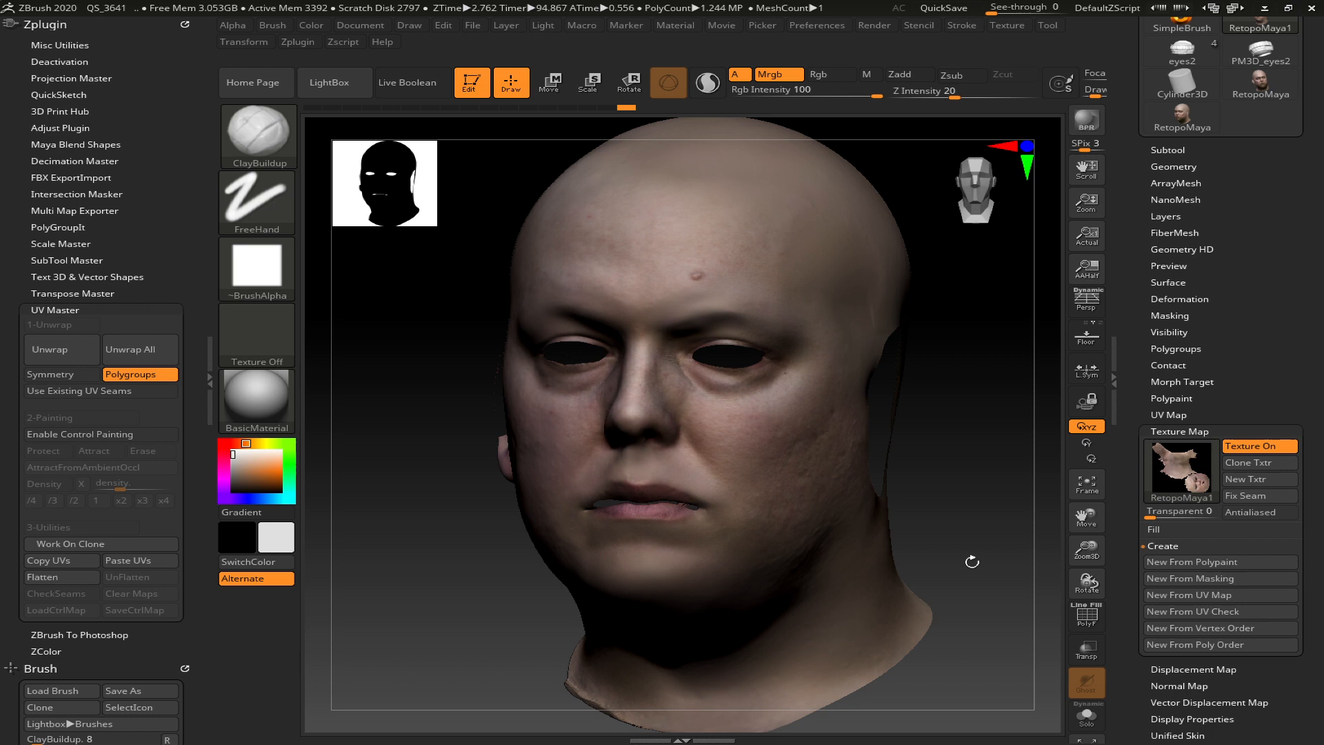
- Switch off the texture map display and the polypaint's Colorize on RetopoMaya1
{"action": "mouse_move", "coordinate": [1211, 469]}
{"action": "left_click", "coordinate": [1248, 445]}
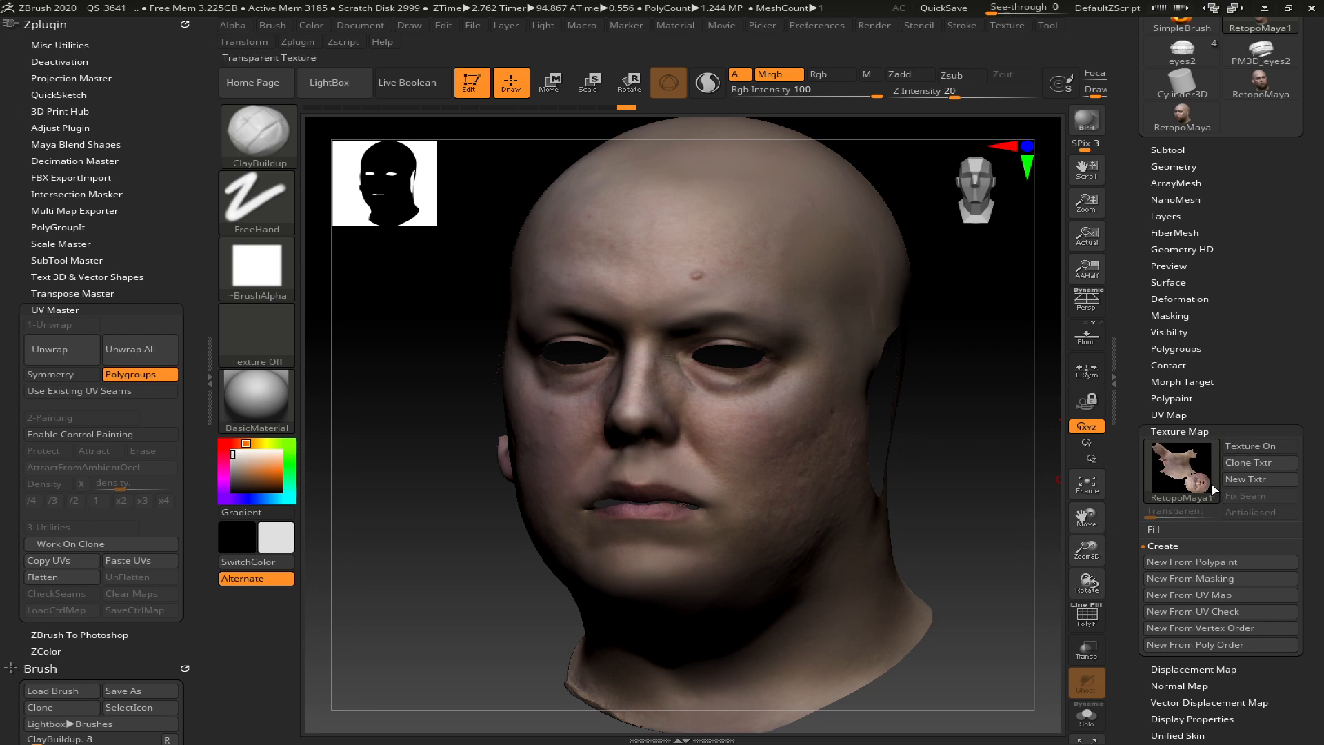
{"action": "left_click", "coordinate": [1183, 398]}
{"action": "left_click", "coordinate": [1197, 411]}
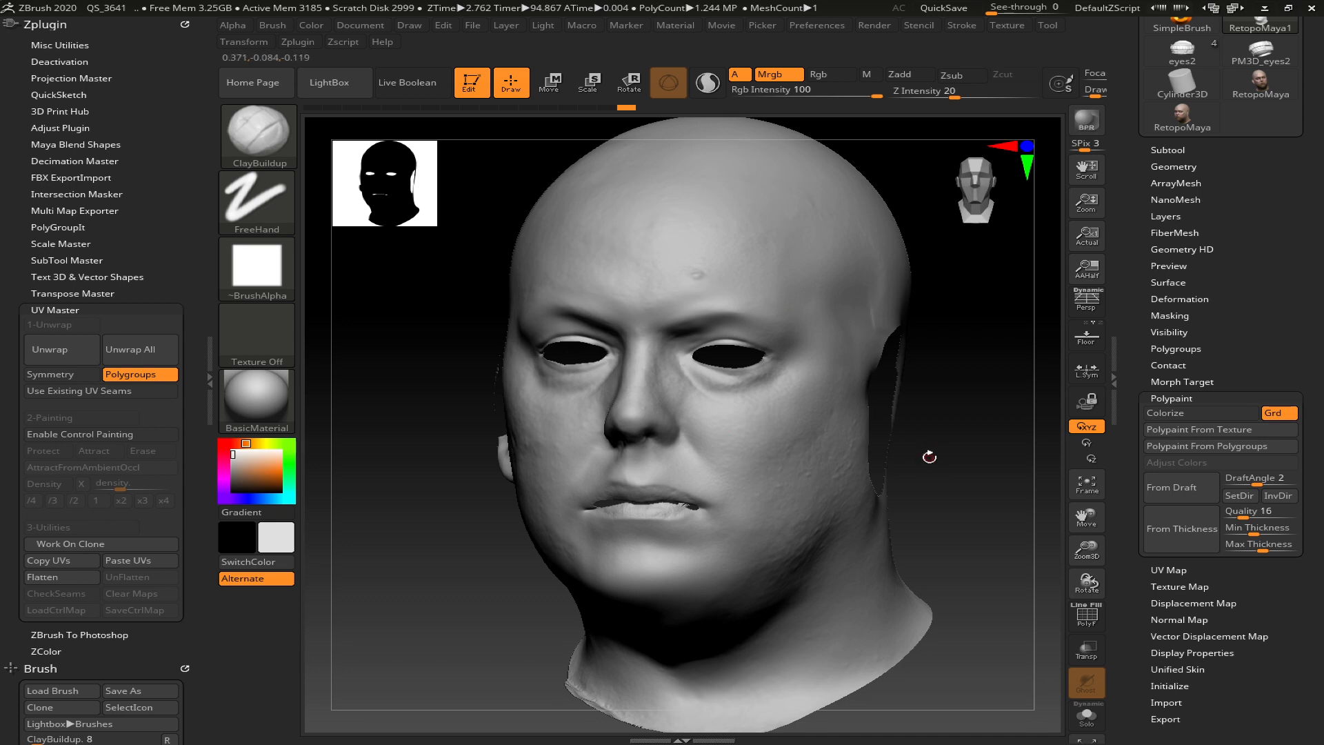
- Lower RetopoMaya1 by four subdivision levels, create its normal map and preview the generated map
{"action": "key", "text": "shift"}
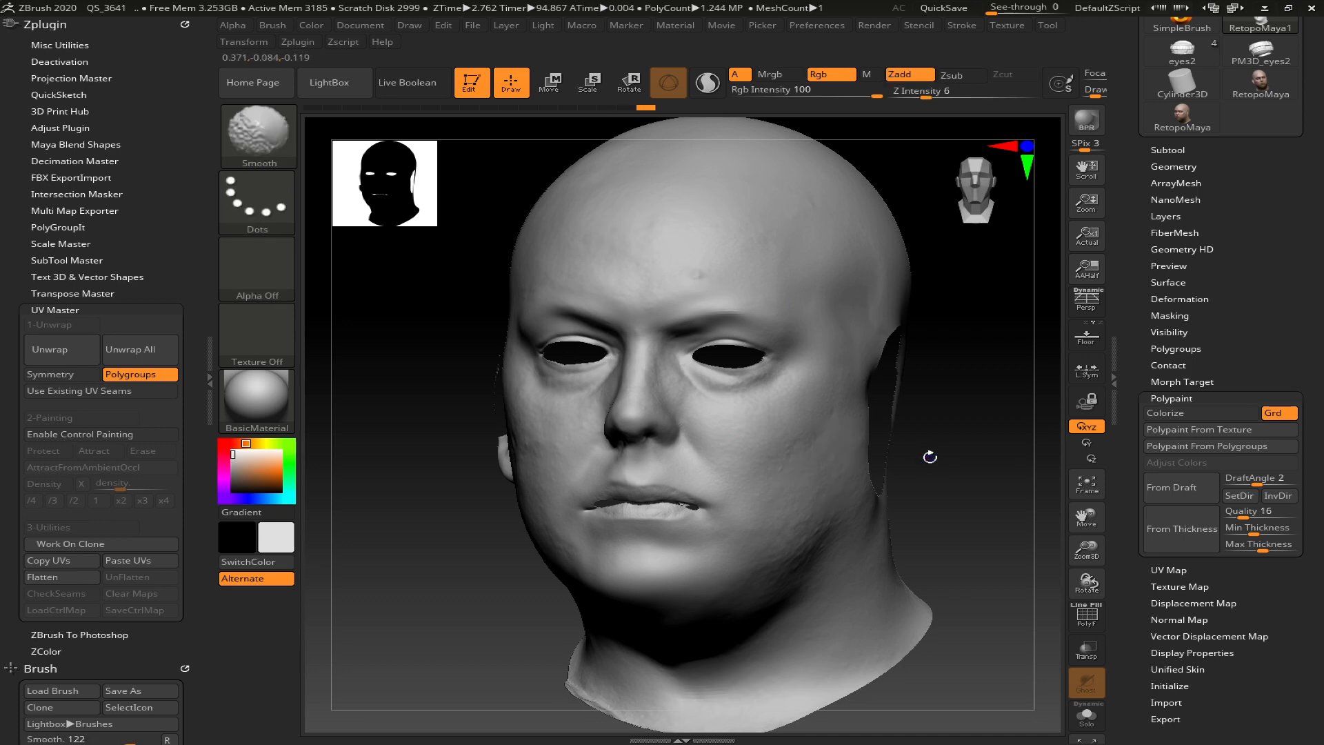
{"action": "key", "text": "shift+d"}
{"action": "key", "text": "shift+d"}
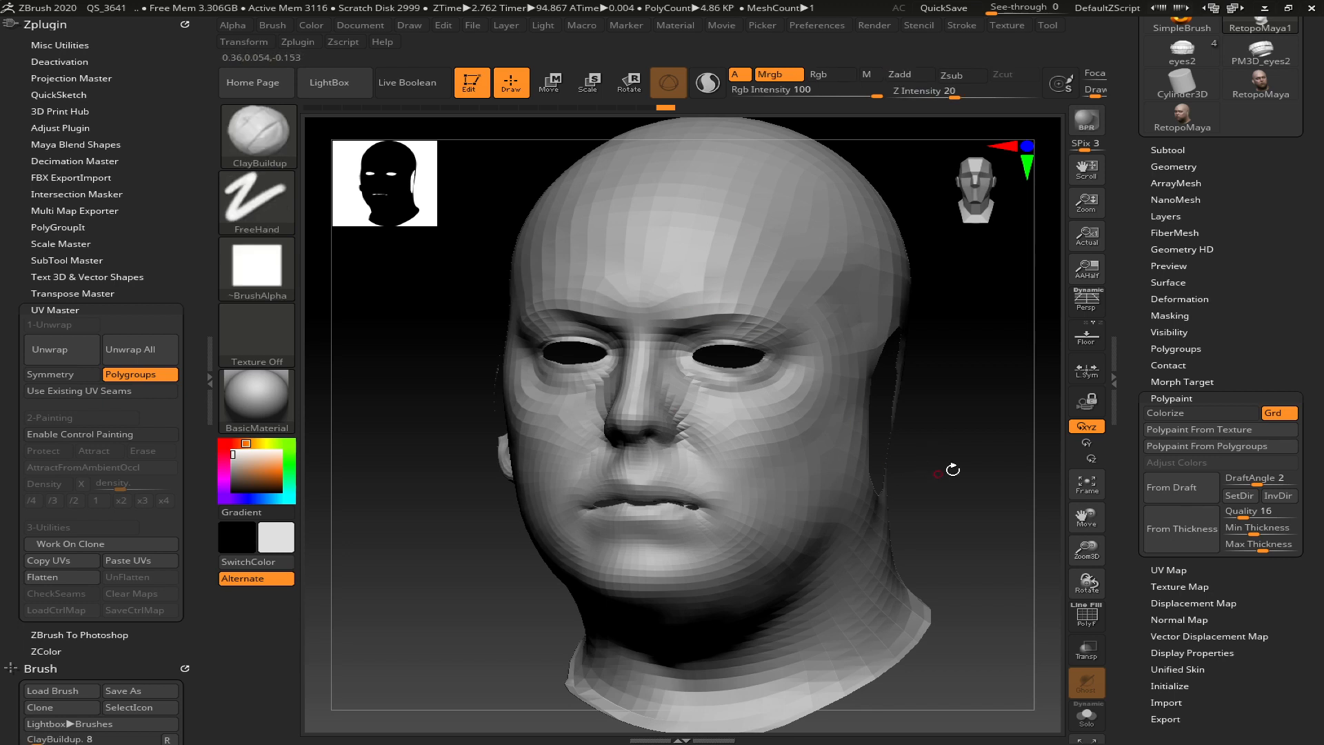
{"action": "left_click", "coordinate": [1178, 619]}
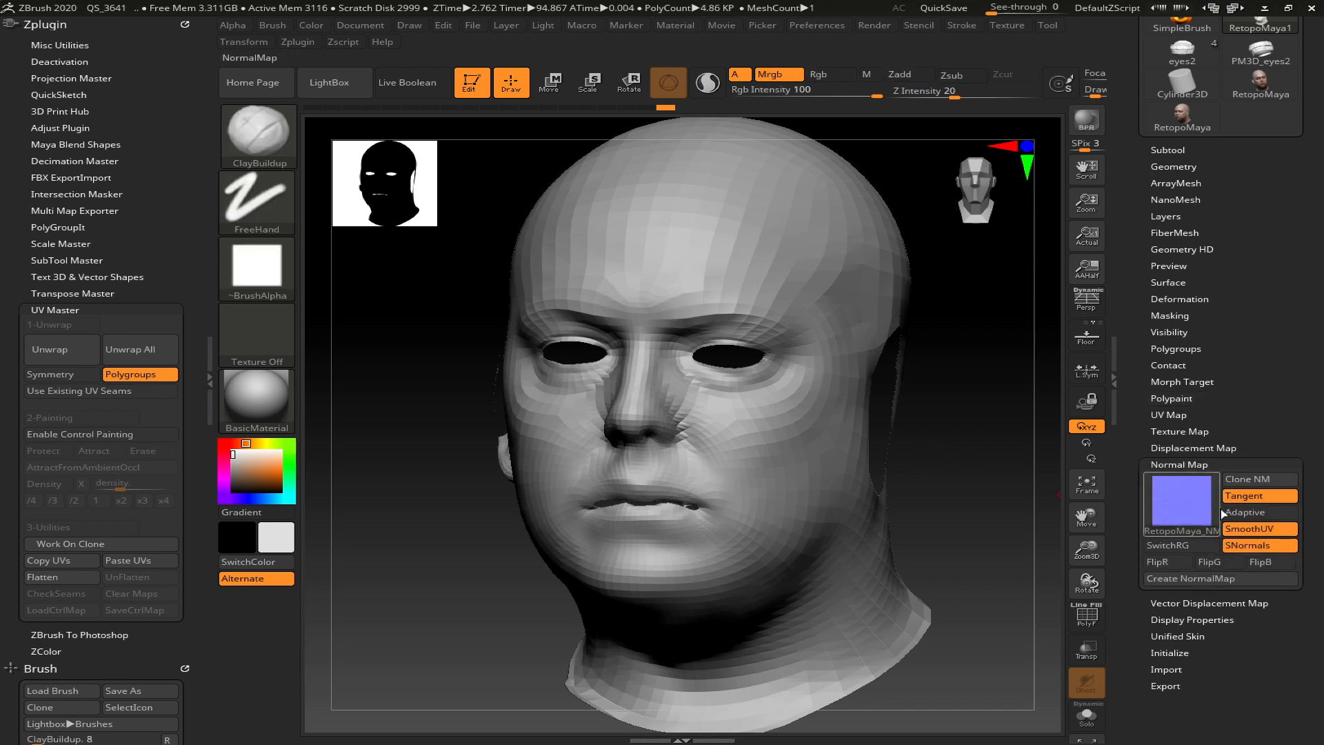
{"action": "left_click", "coordinate": [1203, 581]}
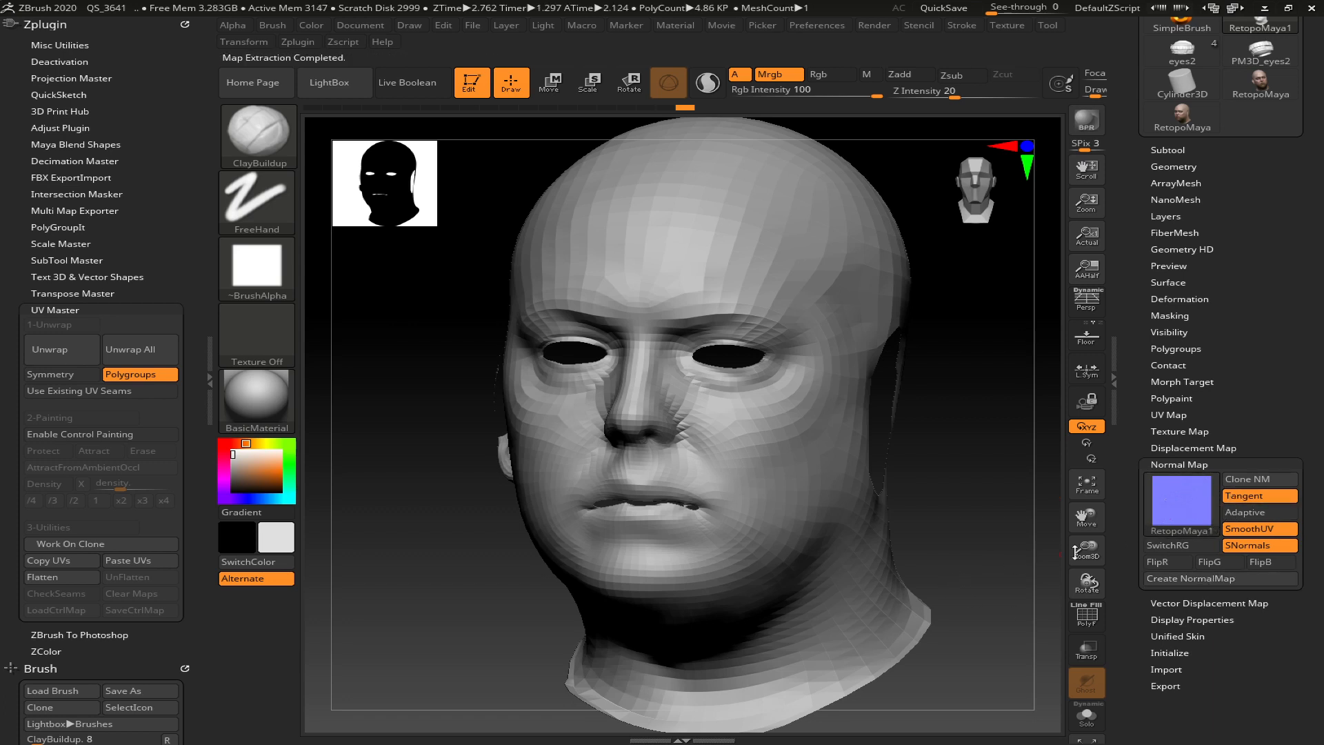
{"action": "mouse_move", "coordinate": [1179, 522]}
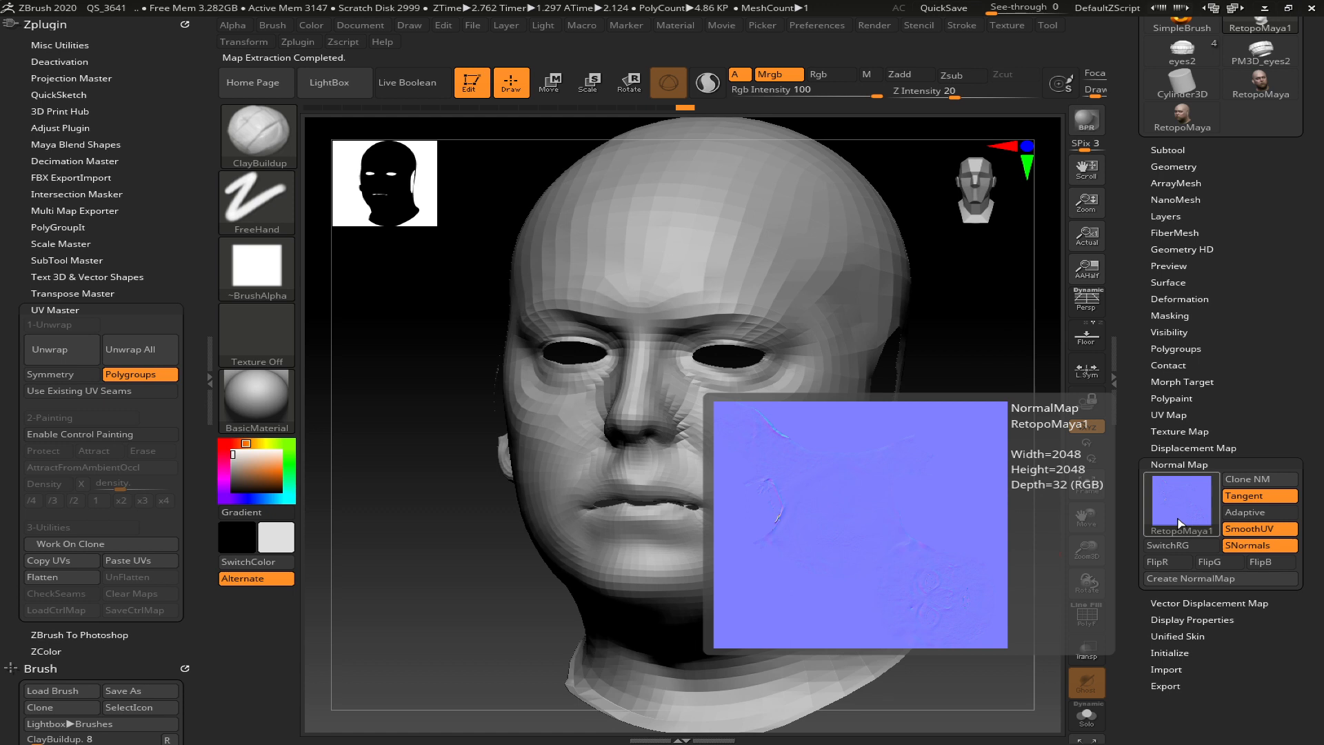
- Display the texture map on the low-resolution head and open the FBX ExportImport options
{"action": "left_click", "coordinate": [1197, 431]}
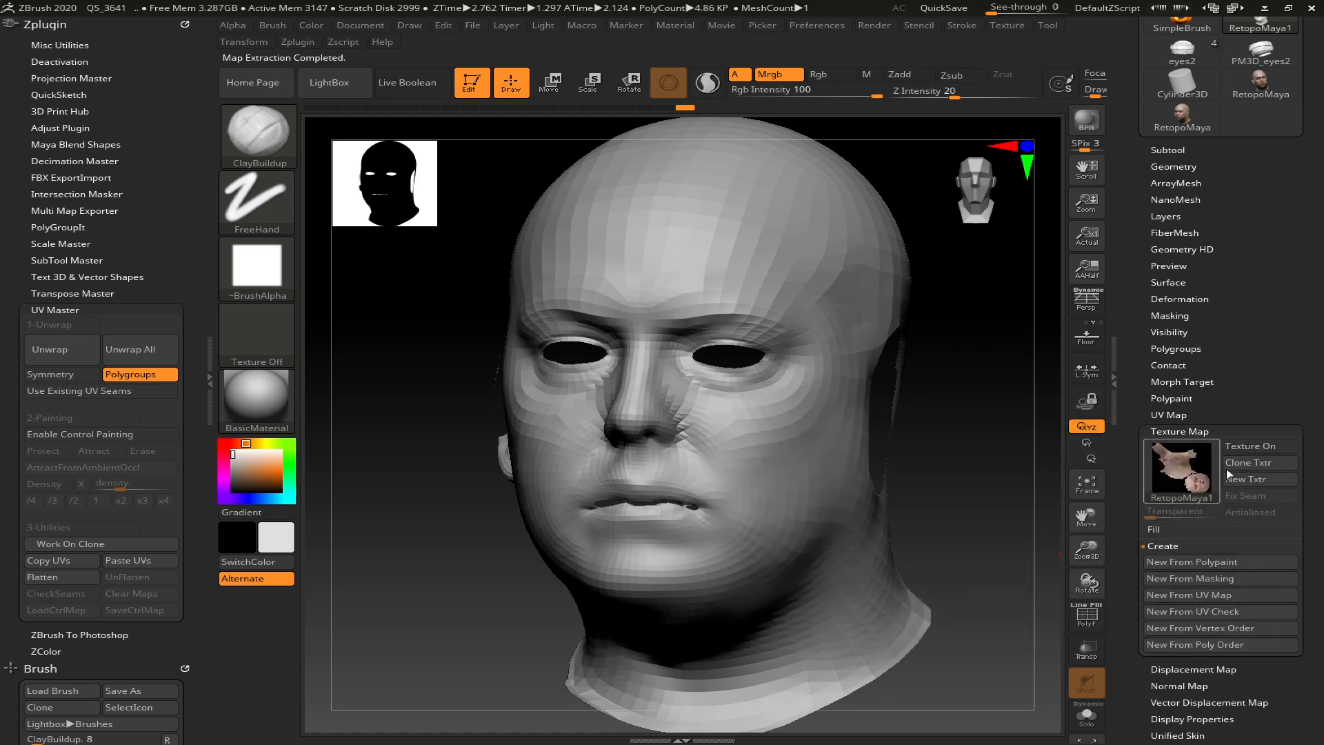
{"action": "left_click", "coordinate": [1243, 448]}
{"action": "scroll", "coordinate": [1197, 476], "scroll_direction": "down", "scroll_amount": 5}
{"action": "left_click", "coordinate": [1184, 450]}
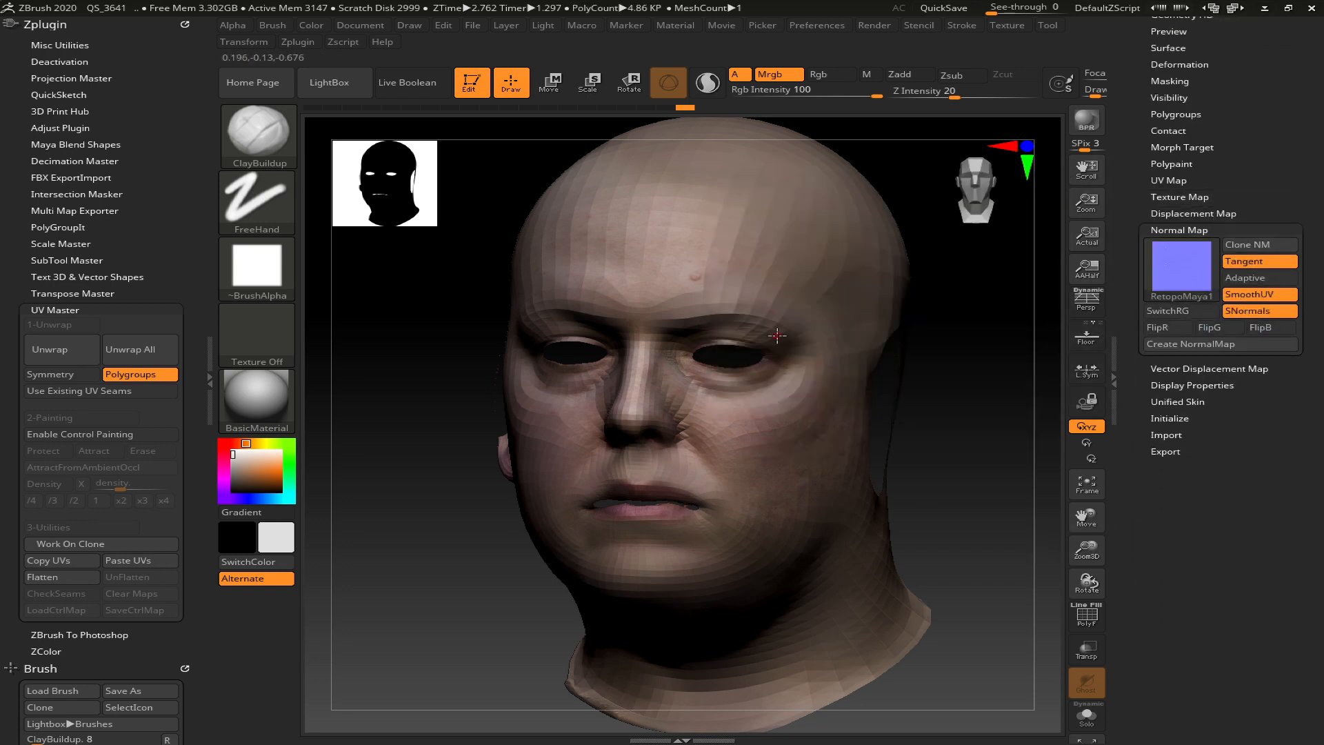
{"action": "scroll", "coordinate": [1176, 296], "scroll_direction": "up", "scroll_amount": 5}
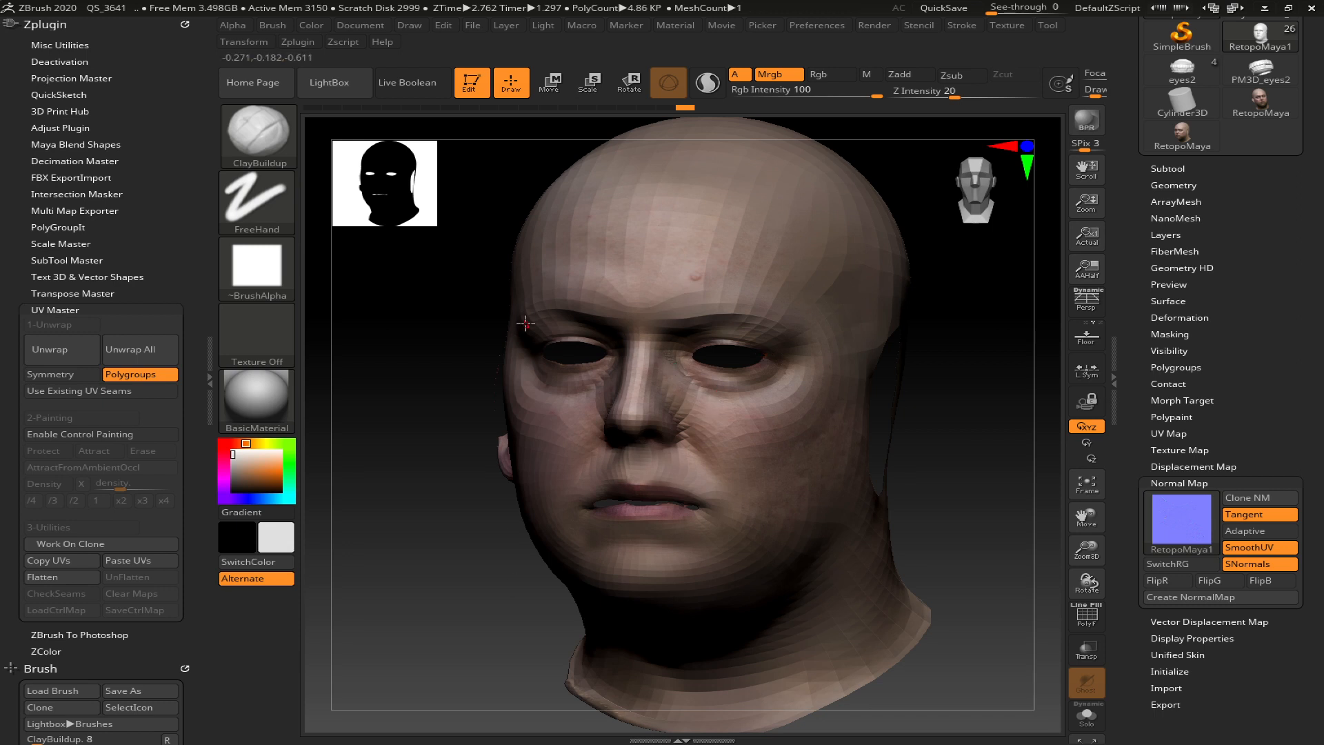
{"action": "left_click", "coordinate": [103, 177]}
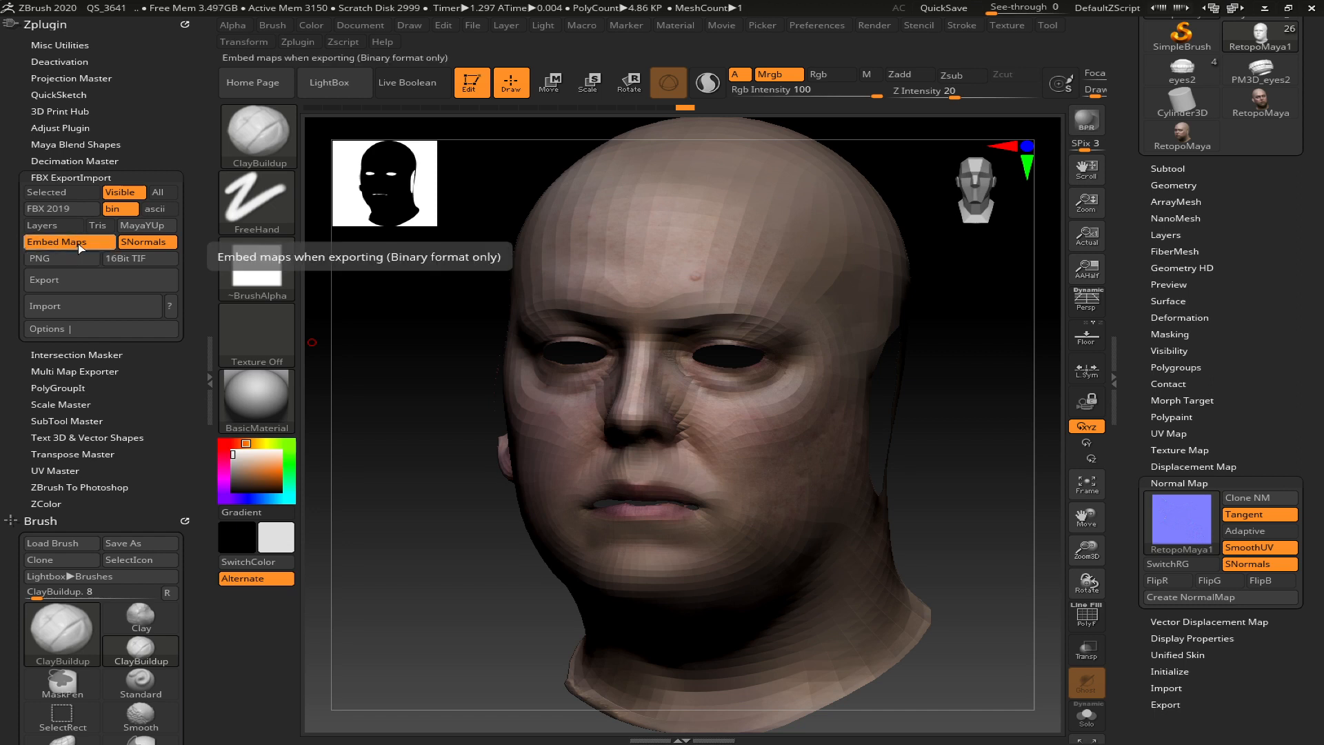
- Make the PM3D_eyes3, LT eye fix3 and RT eye fix subtools visible together with the head
{"action": "left_click", "coordinate": [1191, 169]}
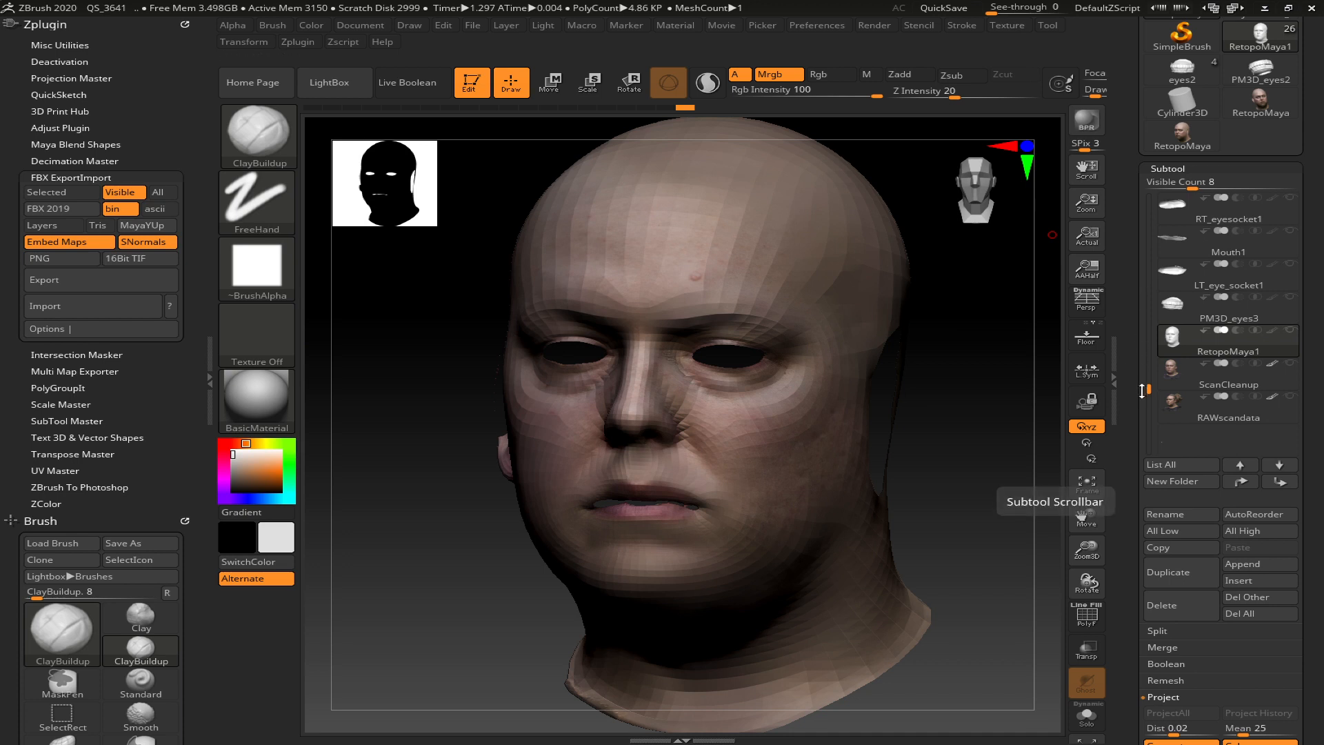
{"action": "left_click_drag", "start_coordinate": [1150, 378], "coordinate": [1135, 411]}
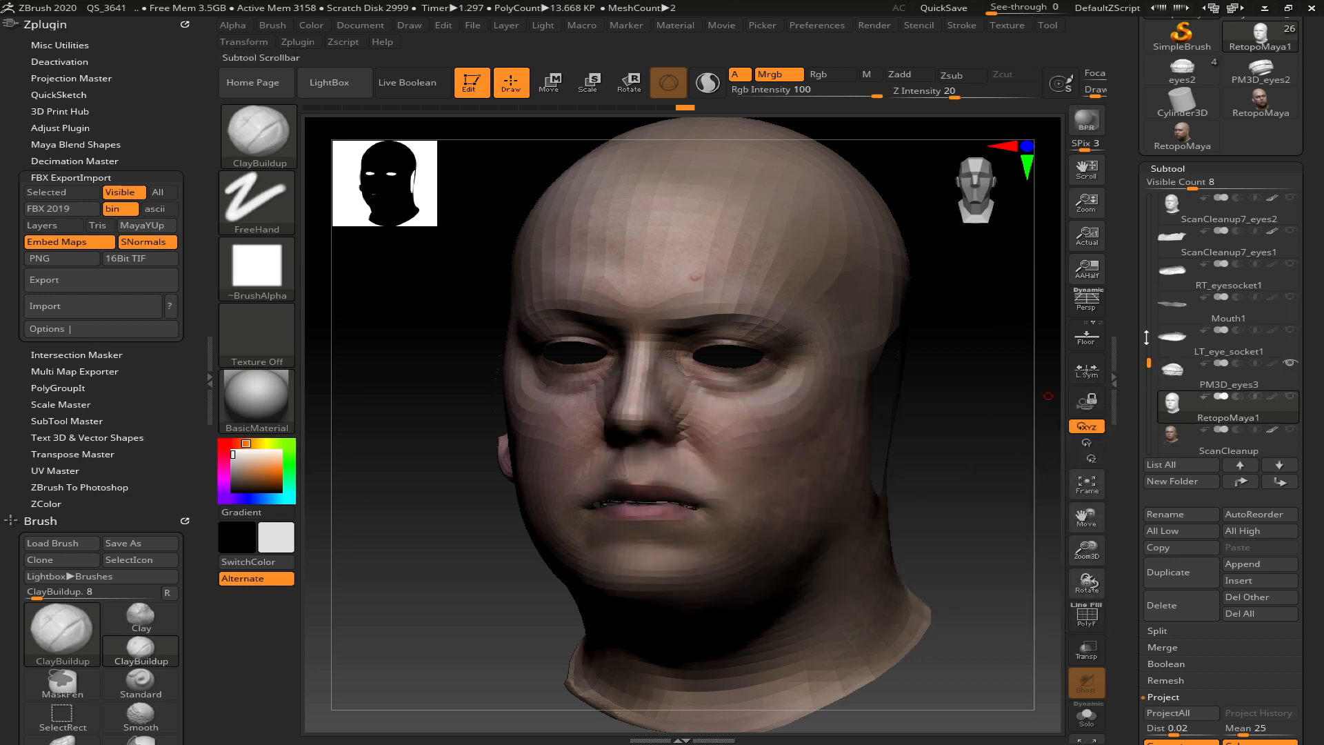
{"action": "left_click_drag", "start_coordinate": [1151, 359], "coordinate": [1139, 203]}
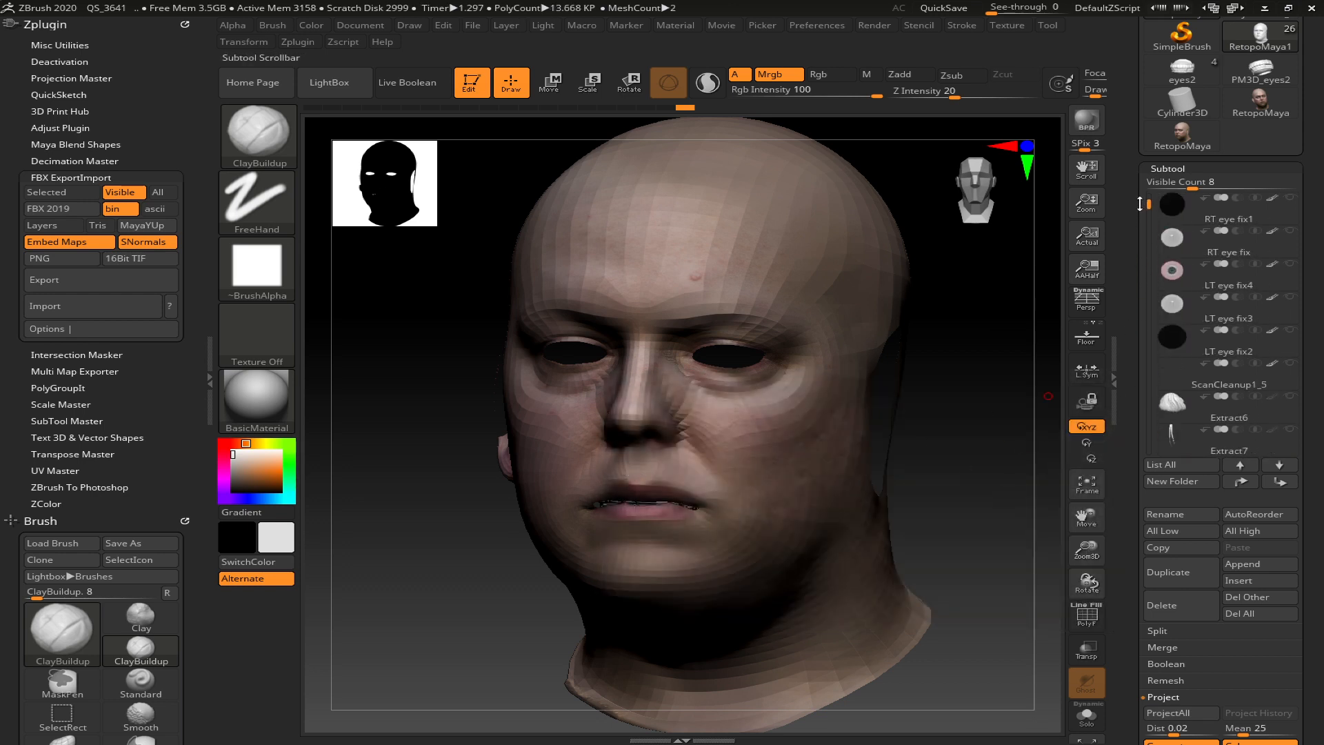
{"action": "left_click", "coordinate": [1290, 297]}
{"action": "left_click", "coordinate": [1289, 232]}
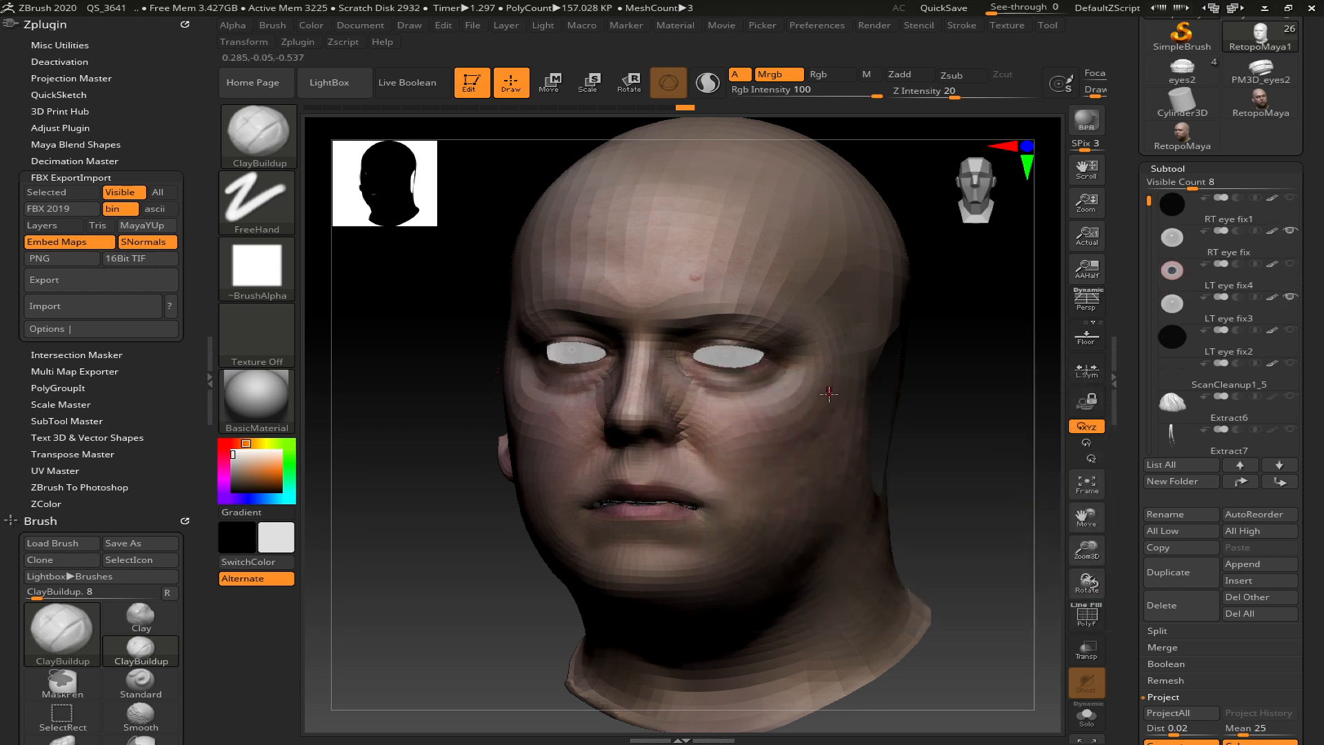
{"action": "mouse_move", "coordinate": [957, 470]}
{"action": "left_mouse_down"}
{"action": "mouse_move", "coordinate": [945, 465]}
{"action": "mouse_move", "coordinate": [977, 466]}
{"action": "left_mouse_up"}
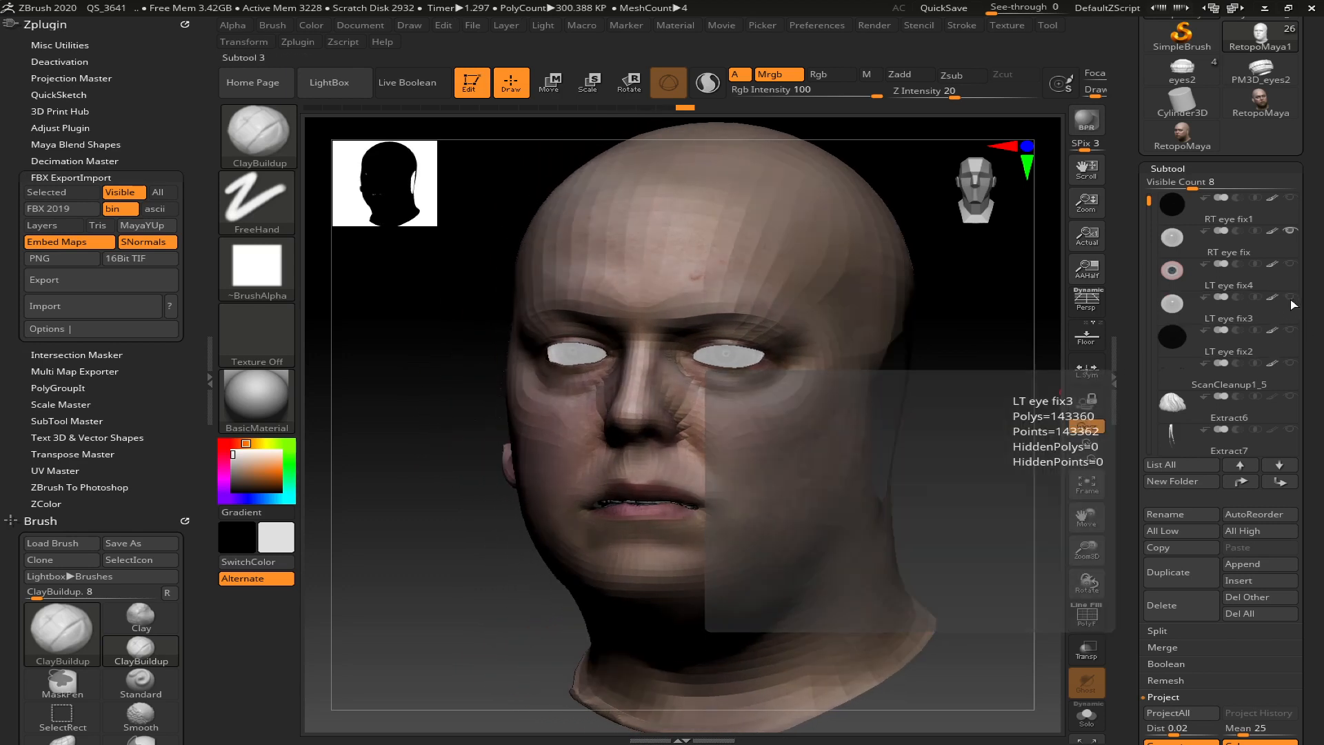
- Hide LT eye fix3 and RT eye fix, and show the coloured eyeballs LT eye fix4 and ScanCleanup9_Retopo instead
{"action": "left_click", "coordinate": [1289, 298]}
{"action": "left_click", "coordinate": [1289, 231]}
{"action": "left_click", "coordinate": [1289, 264]}
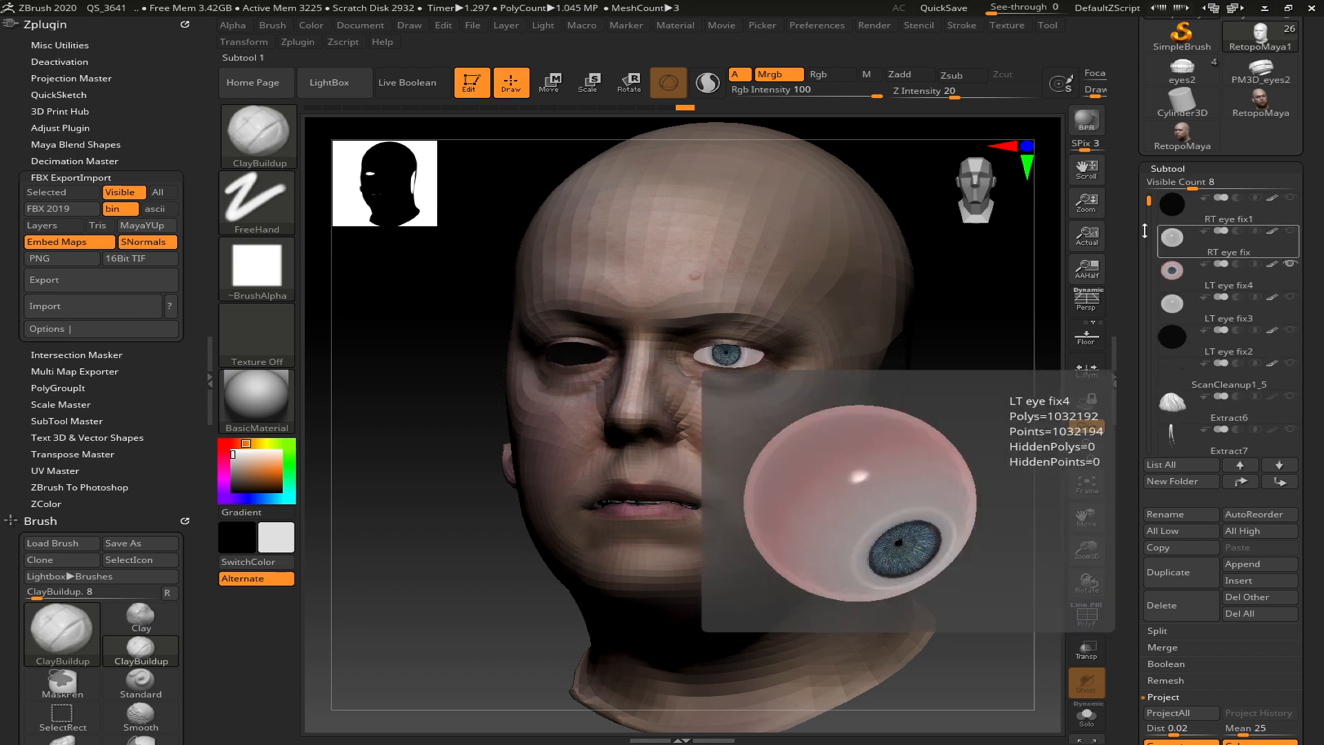
{"action": "left_click_drag", "start_coordinate": [1149, 205], "coordinate": [1151, 169]}
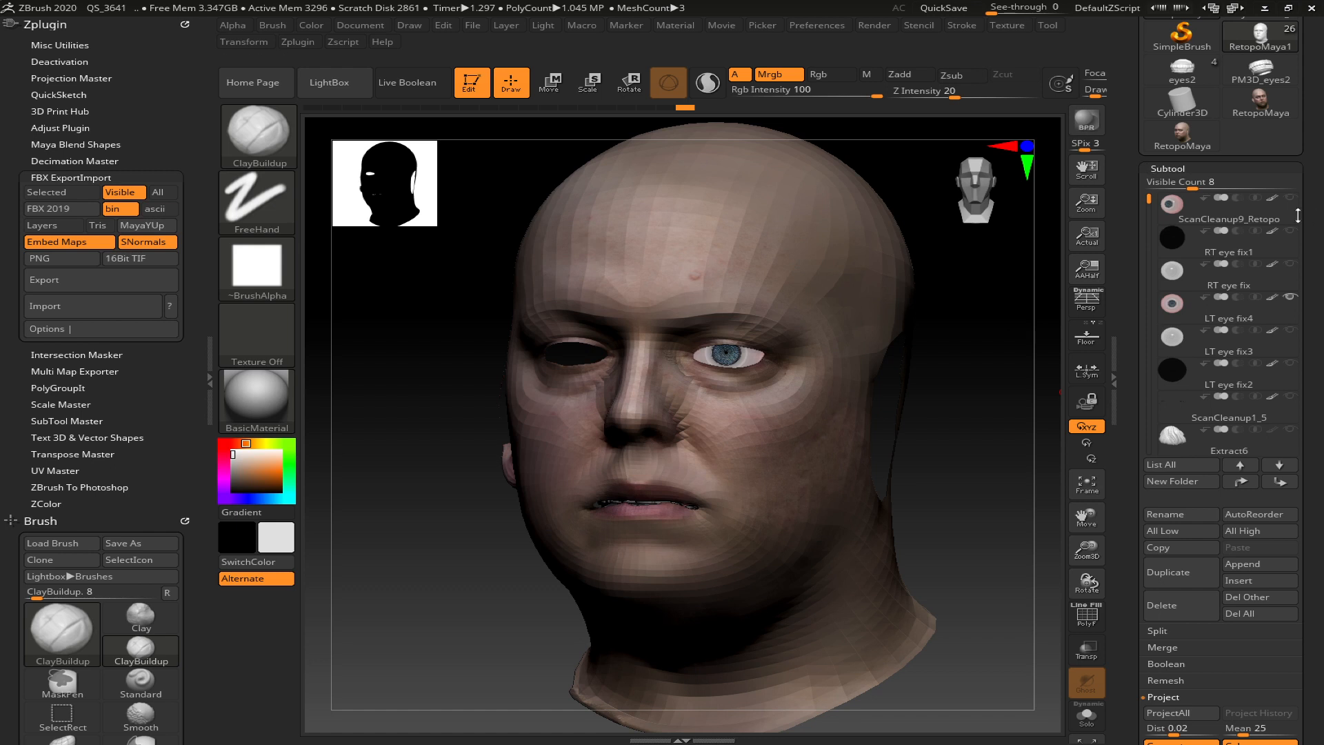
{"action": "left_click", "coordinate": [1289, 264]}
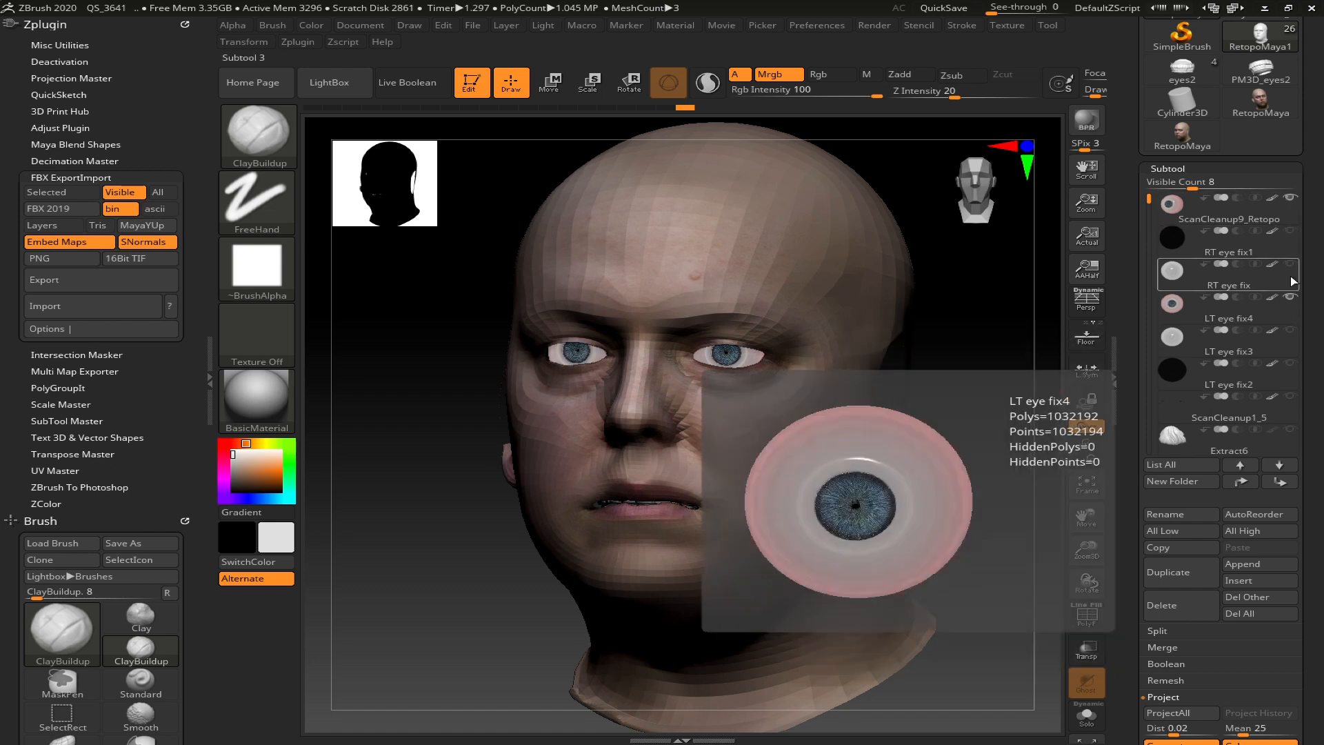
- Show the RT eye fix1 and LT eye fix2 subtools and inspect the eyes from the side
{"action": "left_click", "coordinate": [1289, 231]}
{"action": "left_click", "coordinate": [1288, 363]}
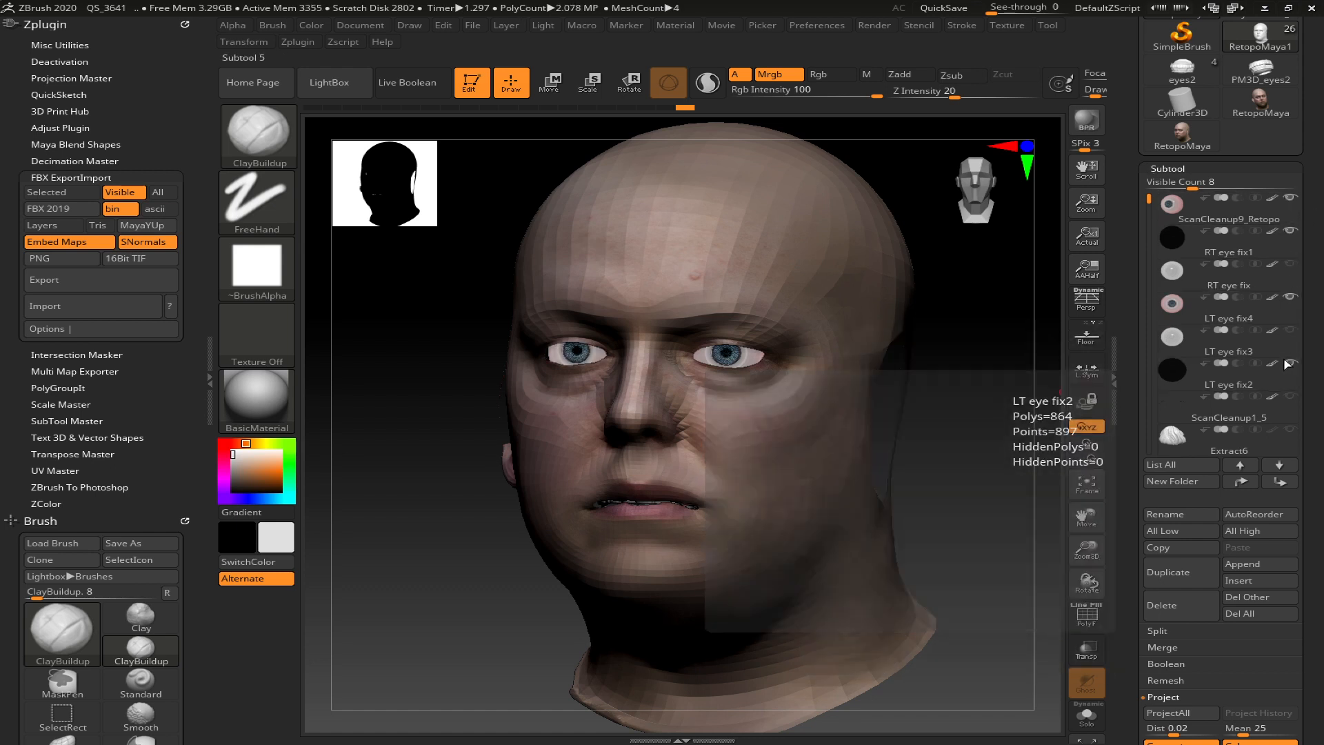
{"action": "left_click_drag", "start_coordinate": [996, 424], "coordinate": [917, 400]}
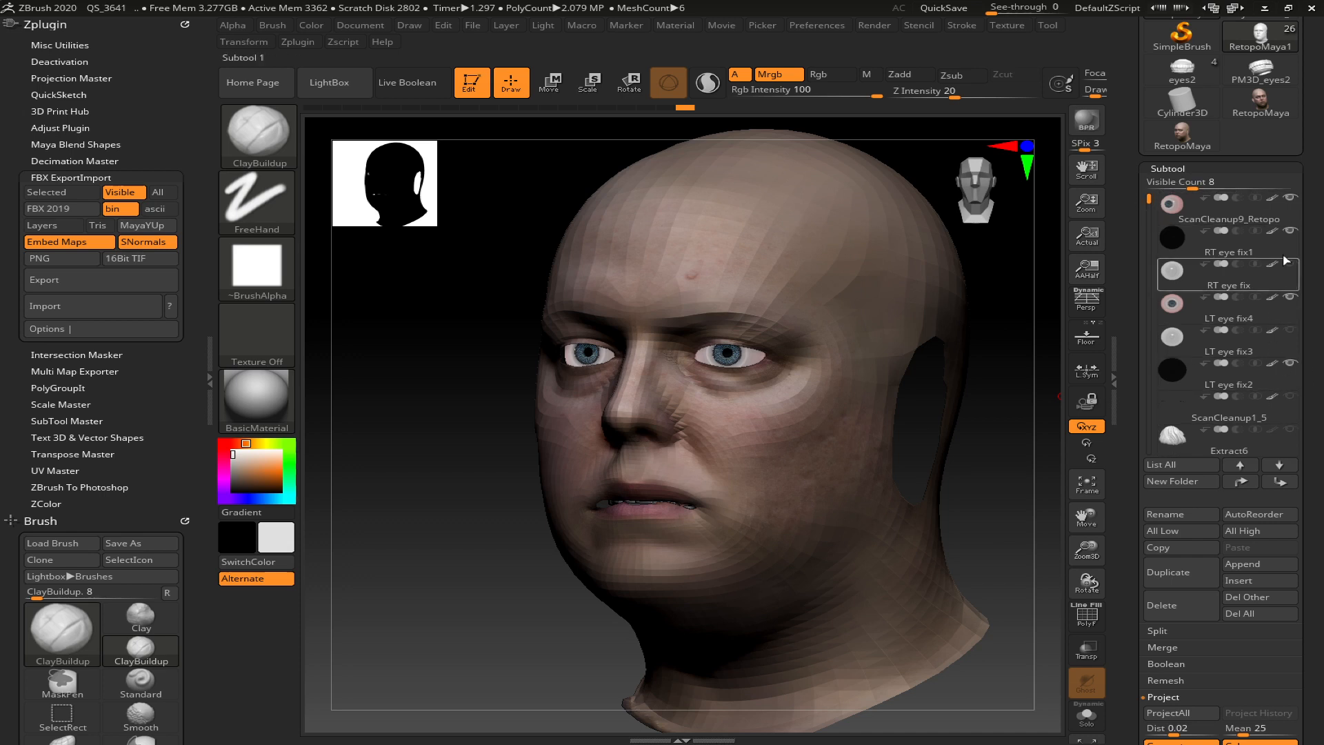
- Hide the ScanCleanup9_Retopo, RT eye fix1 and LT eye fix2 subtools
{"action": "left_click", "coordinate": [1289, 199]}
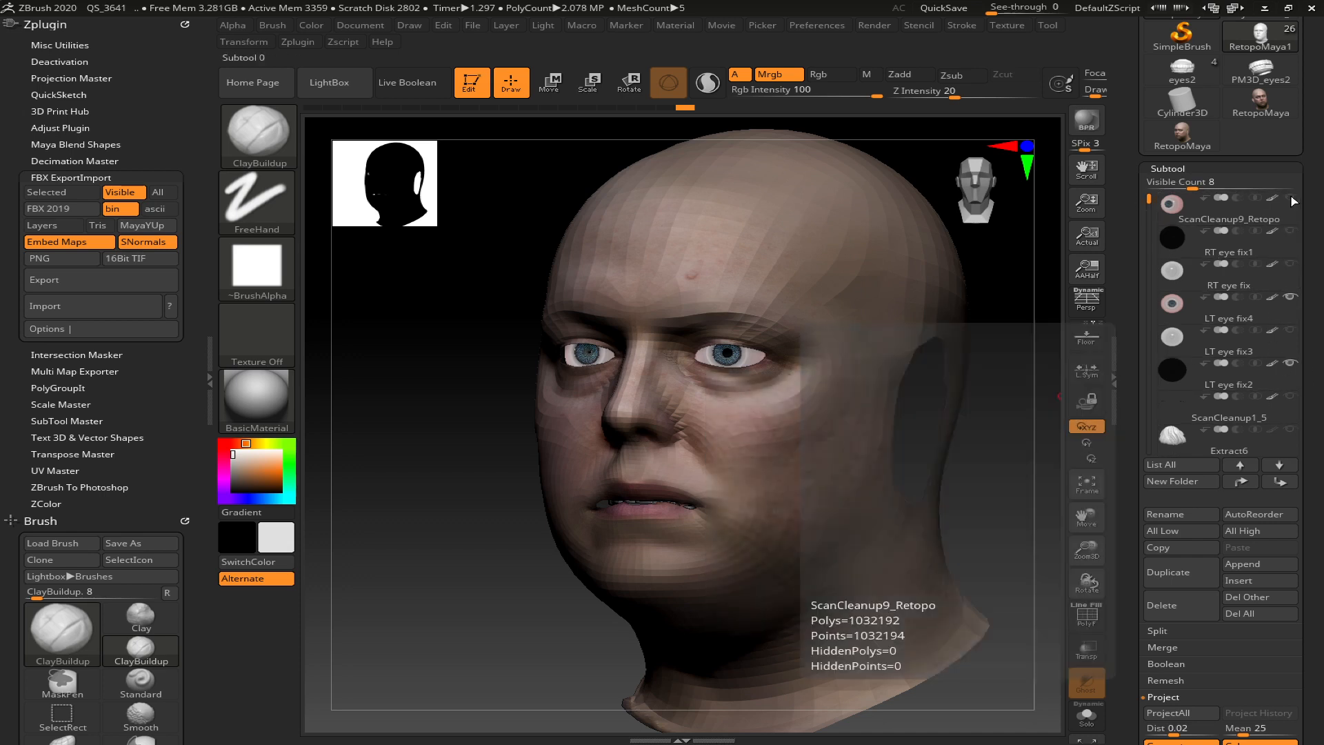
{"action": "left_click", "coordinate": [1290, 363]}
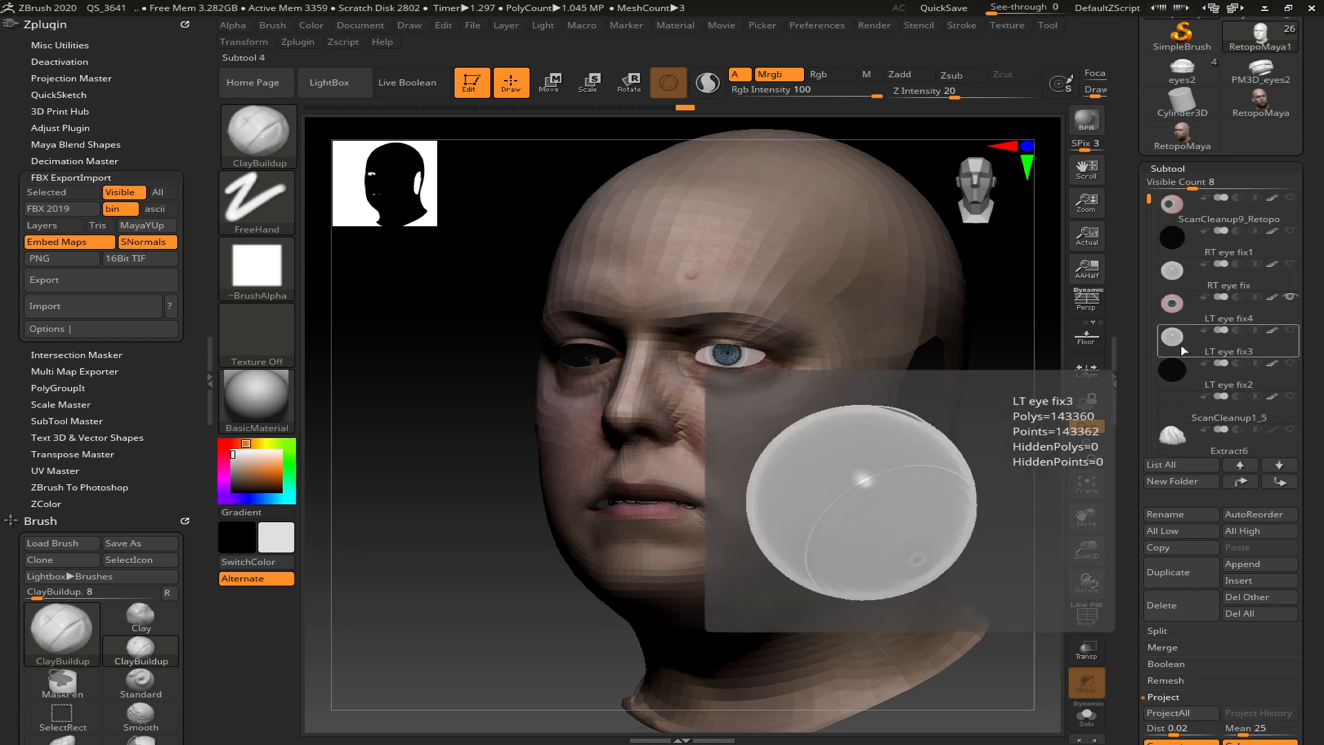
- Show the LT eye fix3 and RT eye fix eyeballs together with the teeth, and turn on the polyframe wireframe
{"action": "left_click", "coordinate": [1295, 338]}
{"action": "left_click", "coordinate": [1172, 273]}
{"action": "left_click", "coordinate": [1289, 264]}
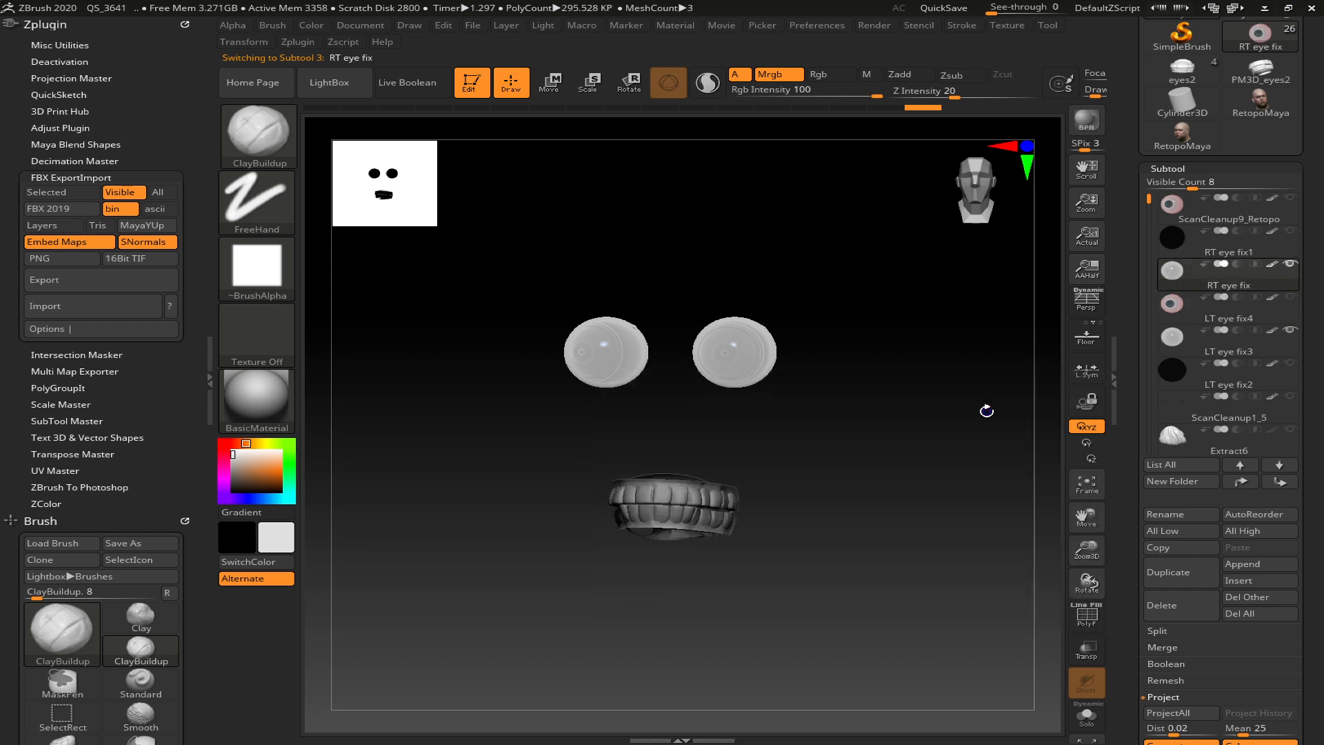
{"action": "key", "text": "shift+f"}
{"action": "key", "text": "f"}
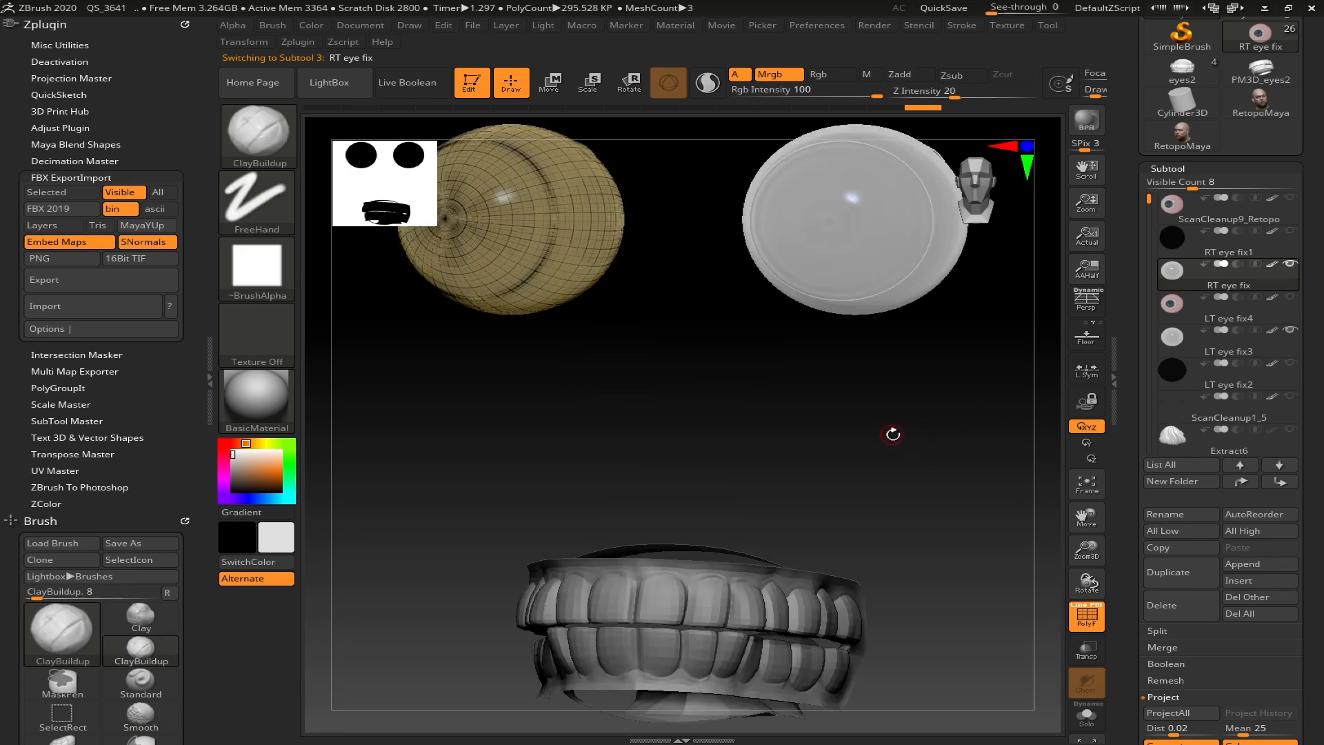
{"action": "key", "text": "shift"}
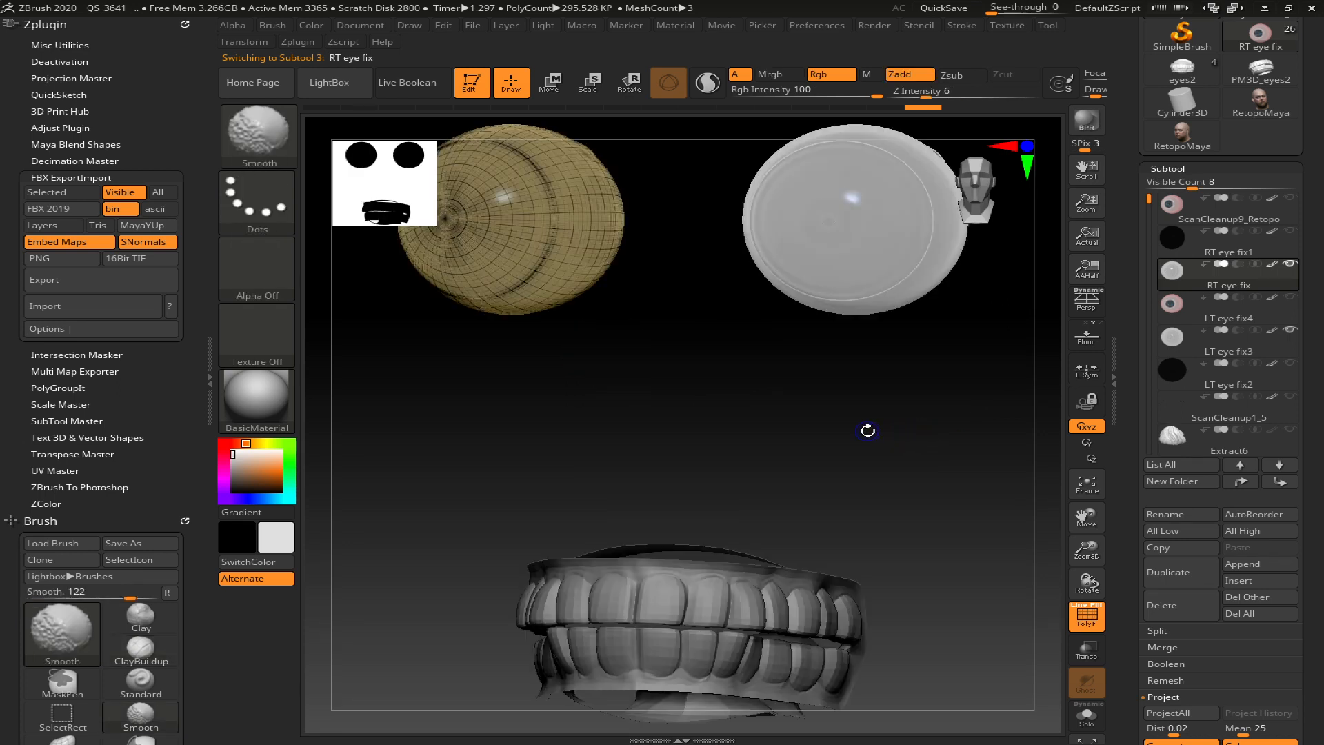
- Reconstruct three lower subdivision levels on the RT eye fix eyeball
{"action": "left_click_drag", "start_coordinate": [1310, 657], "coordinate": [1262, 660]}
{"action": "left_click", "coordinate": [1203, 532]}
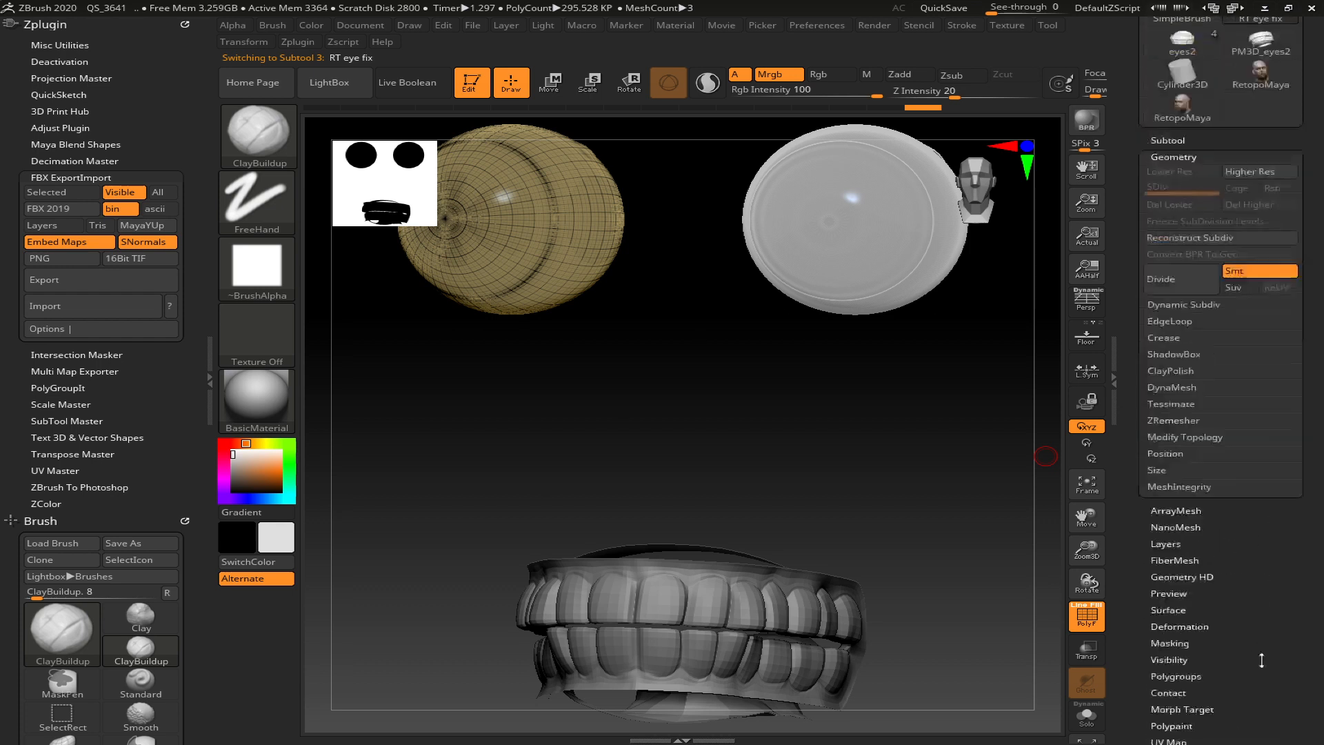
{"action": "left_click", "coordinate": [1173, 482]}
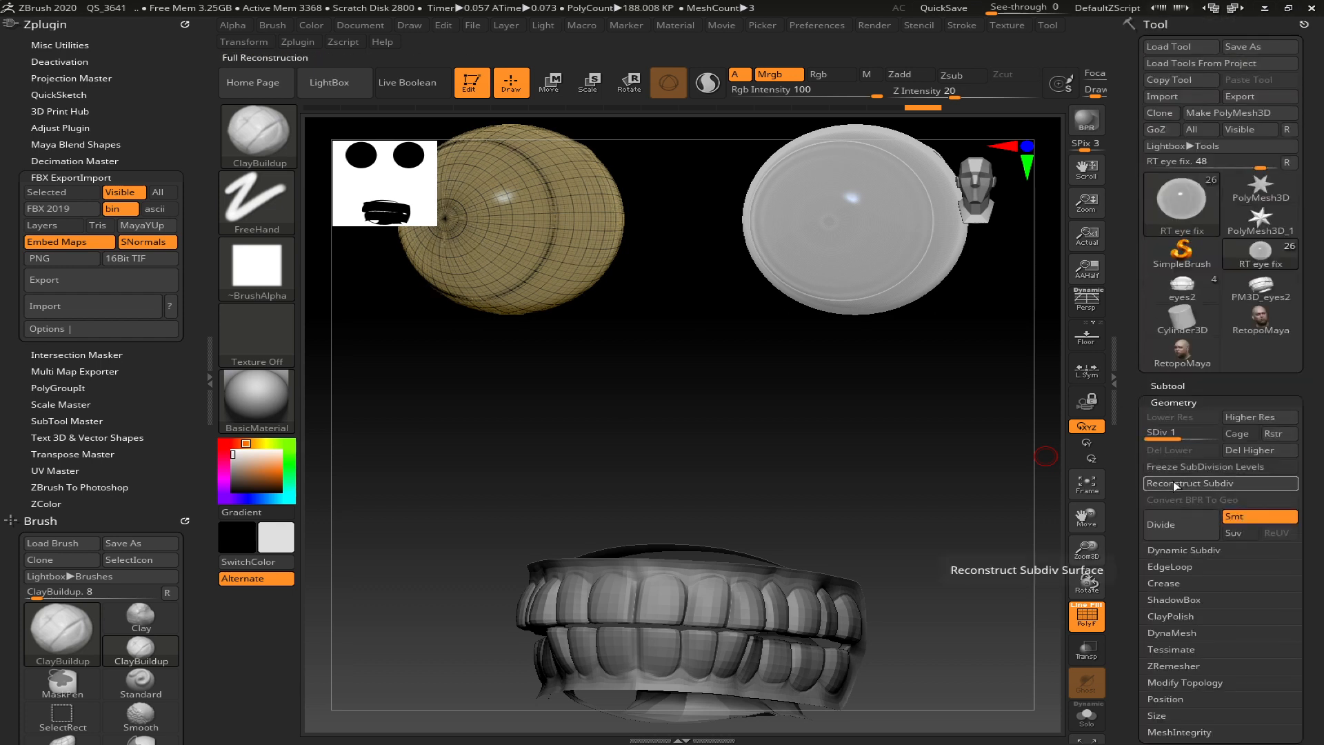
{"action": "left_click", "coordinate": [1173, 481]}
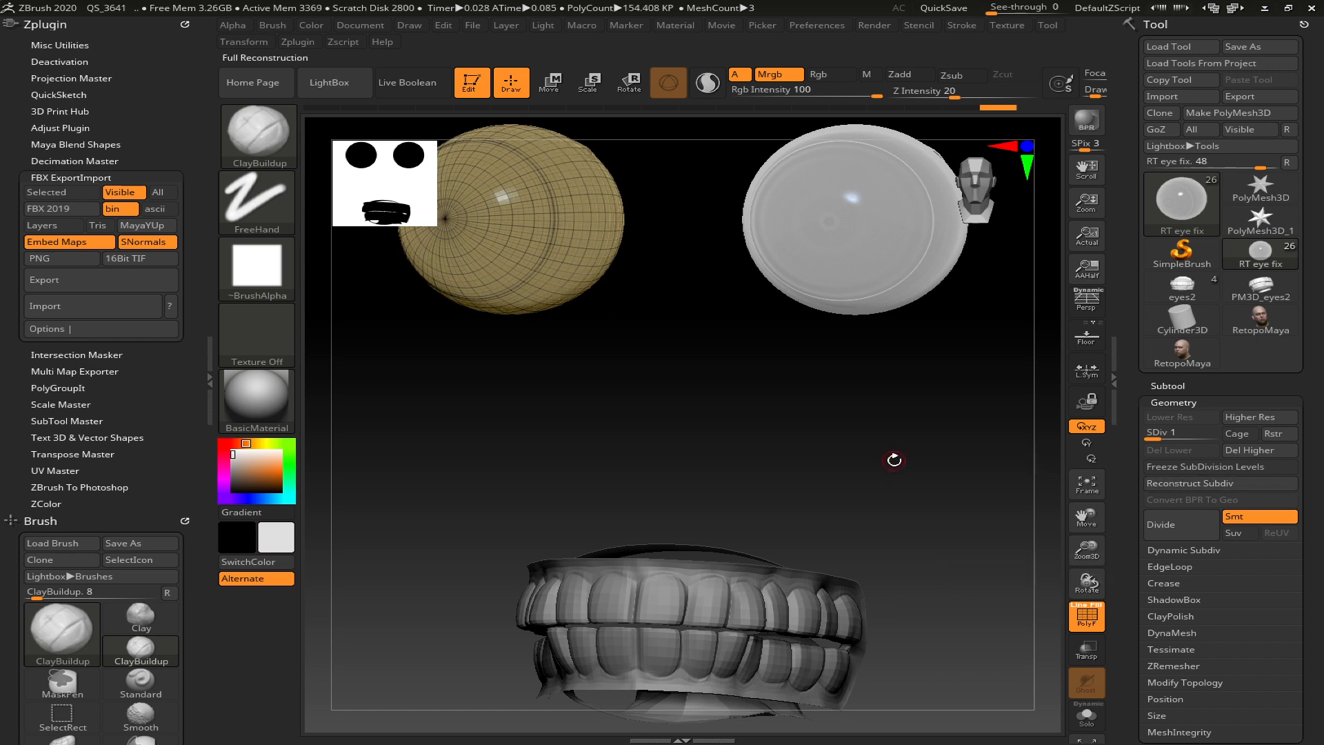
{"action": "left_click", "coordinate": [1120, 392]}
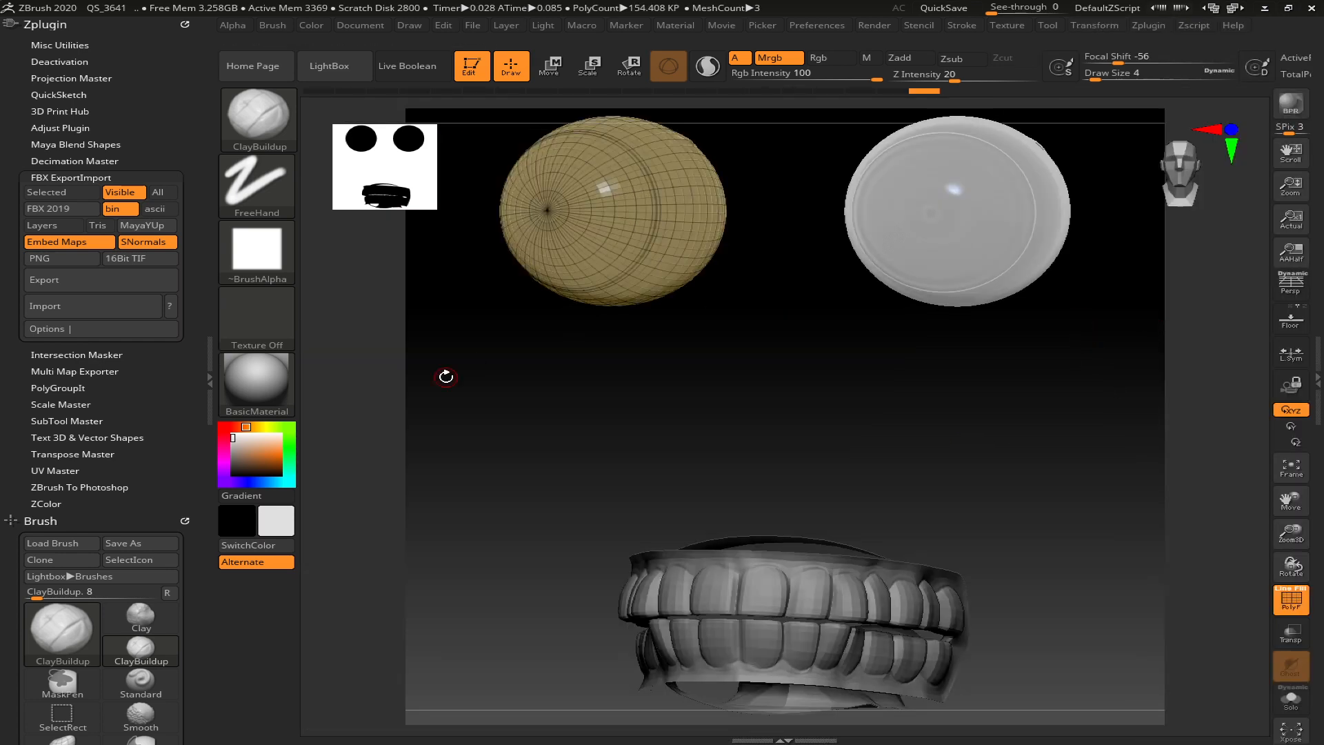
{"action": "left_click", "coordinate": [211, 379]}
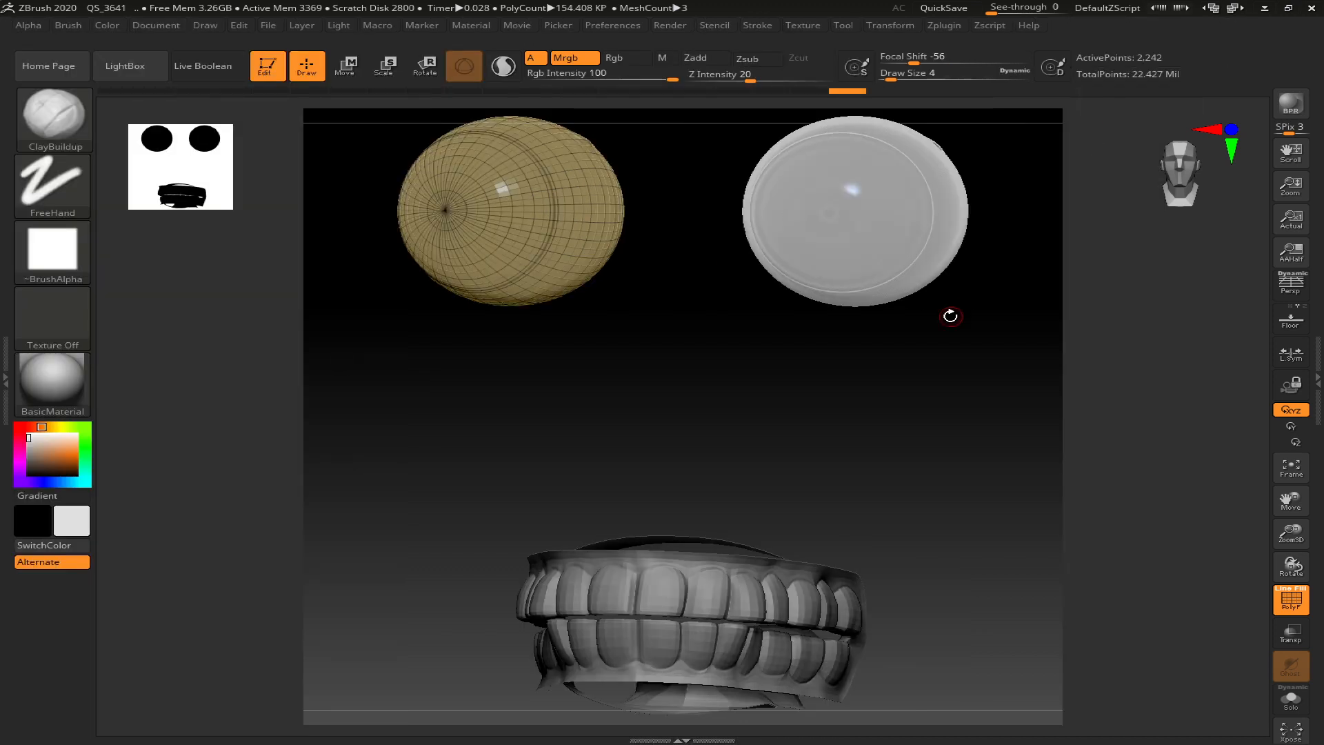
- Select the LT eye fix3 eyeball and reconstruct two lower subdivision levels on it
{"action": "left_click", "coordinate": [875, 250], "text": "alt"}
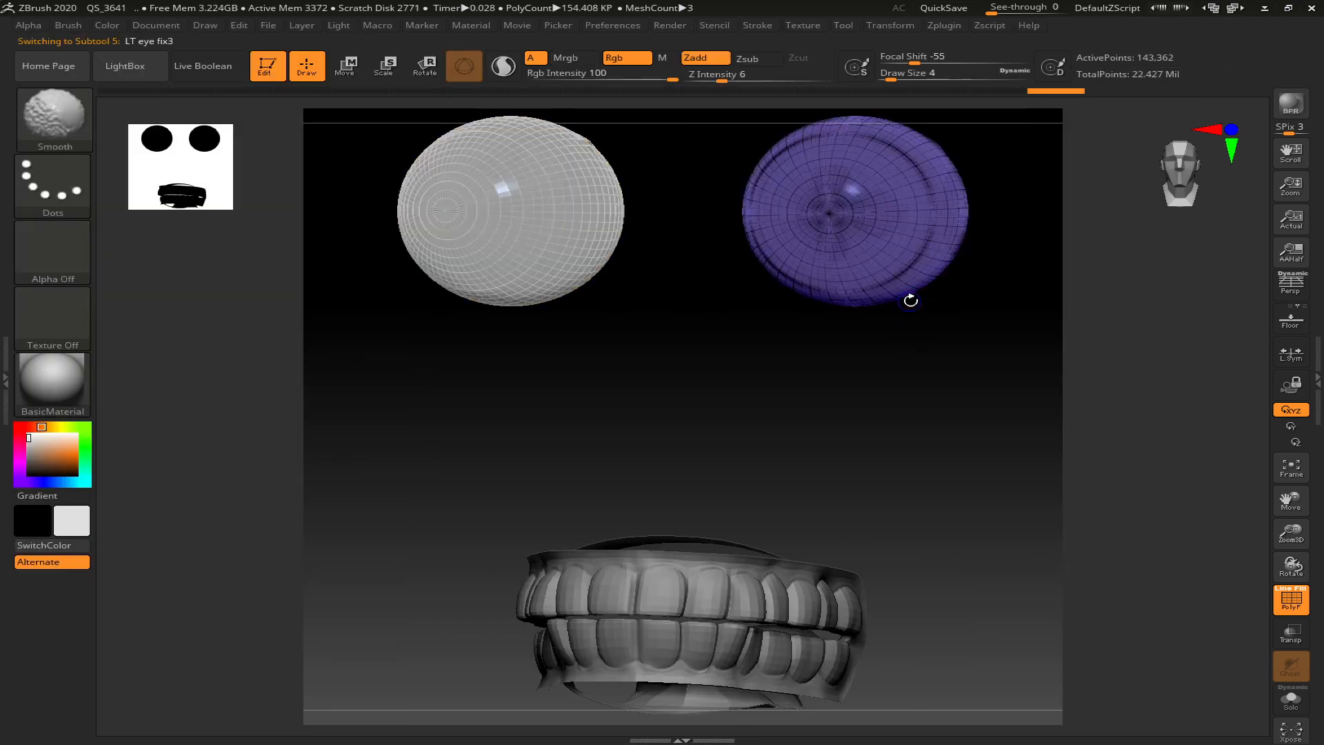
{"action": "key", "text": "shift"}
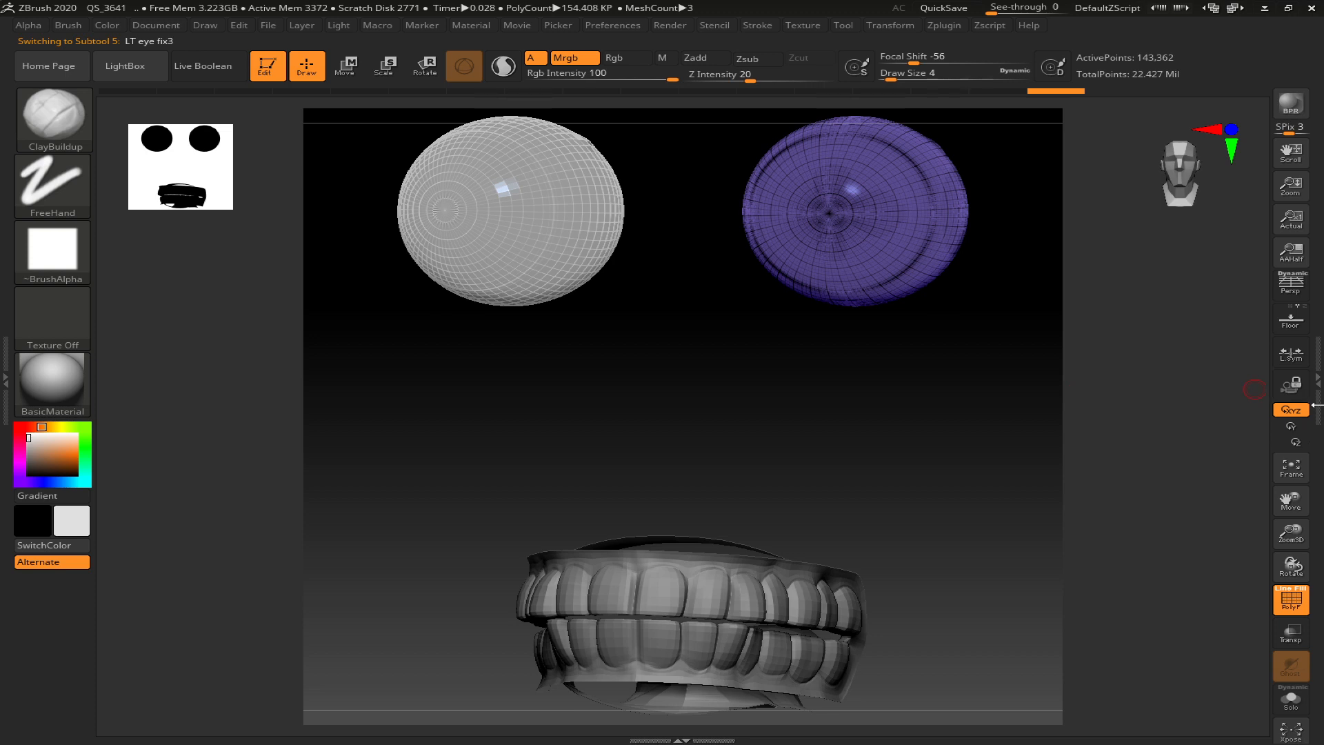
{"action": "left_click", "coordinate": [1317, 406]}
{"action": "left_click", "coordinate": [1175, 483]}
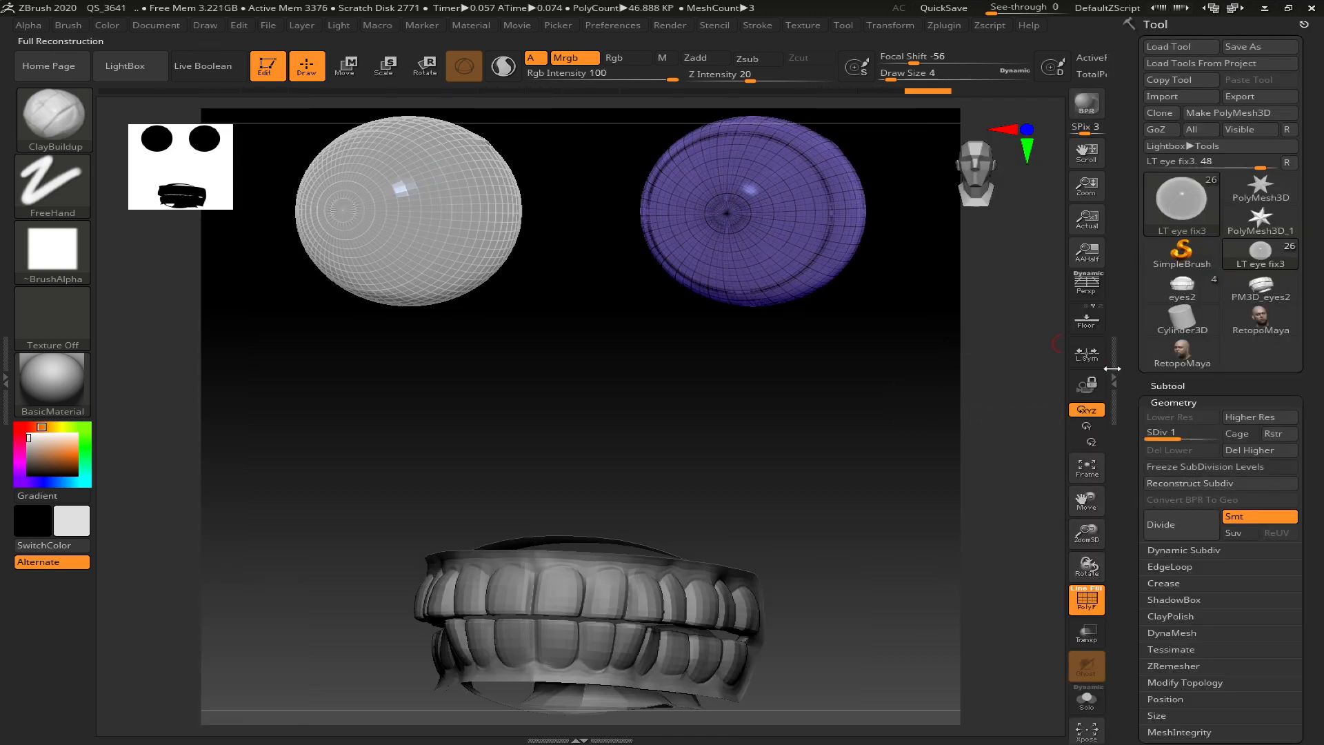
{"action": "left_click", "coordinate": [1113, 379]}
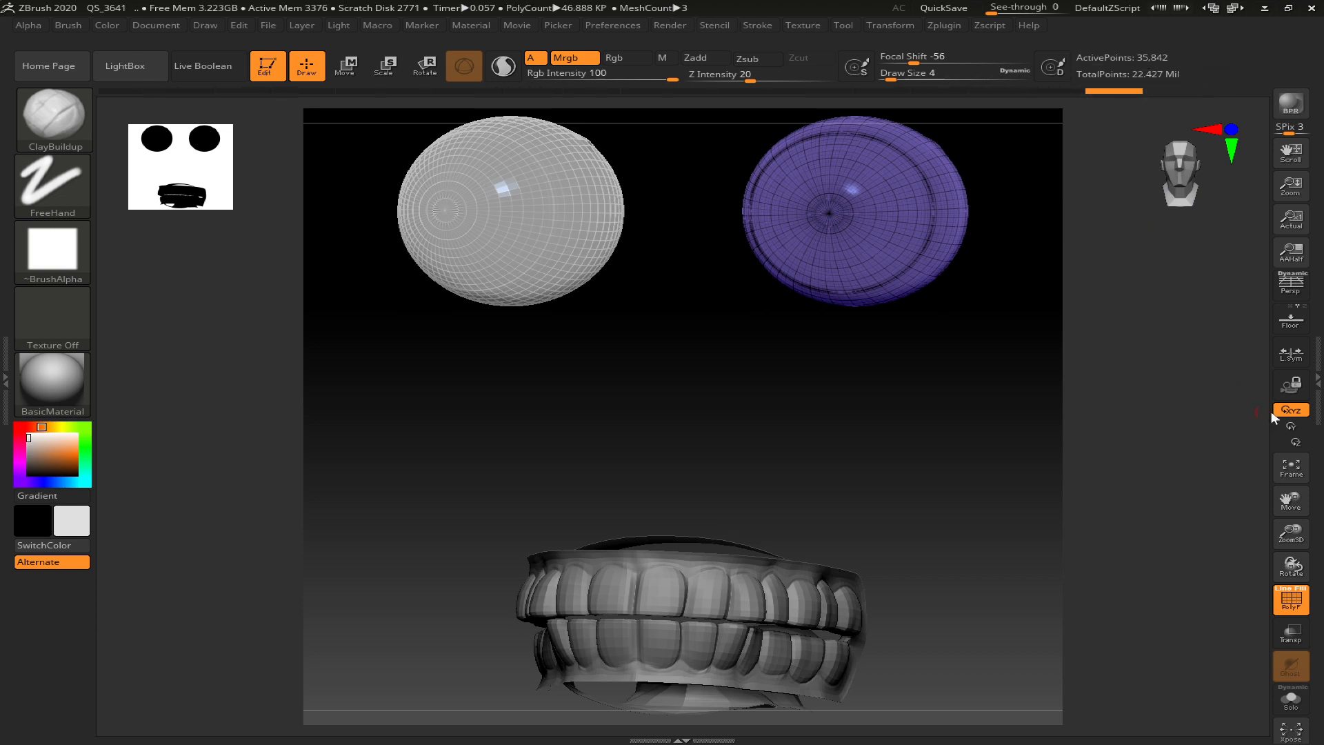
{"action": "left_click", "coordinate": [1317, 386]}
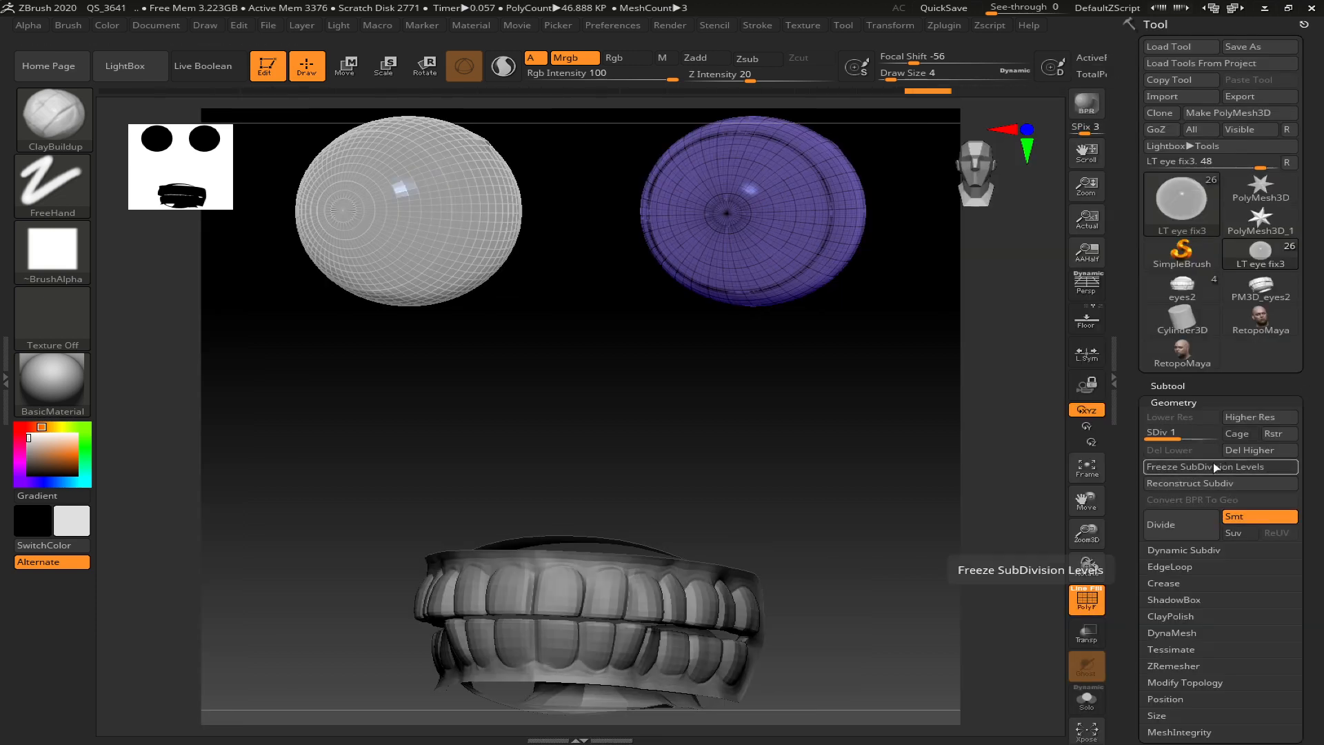
{"action": "left_click", "coordinate": [1208, 484]}
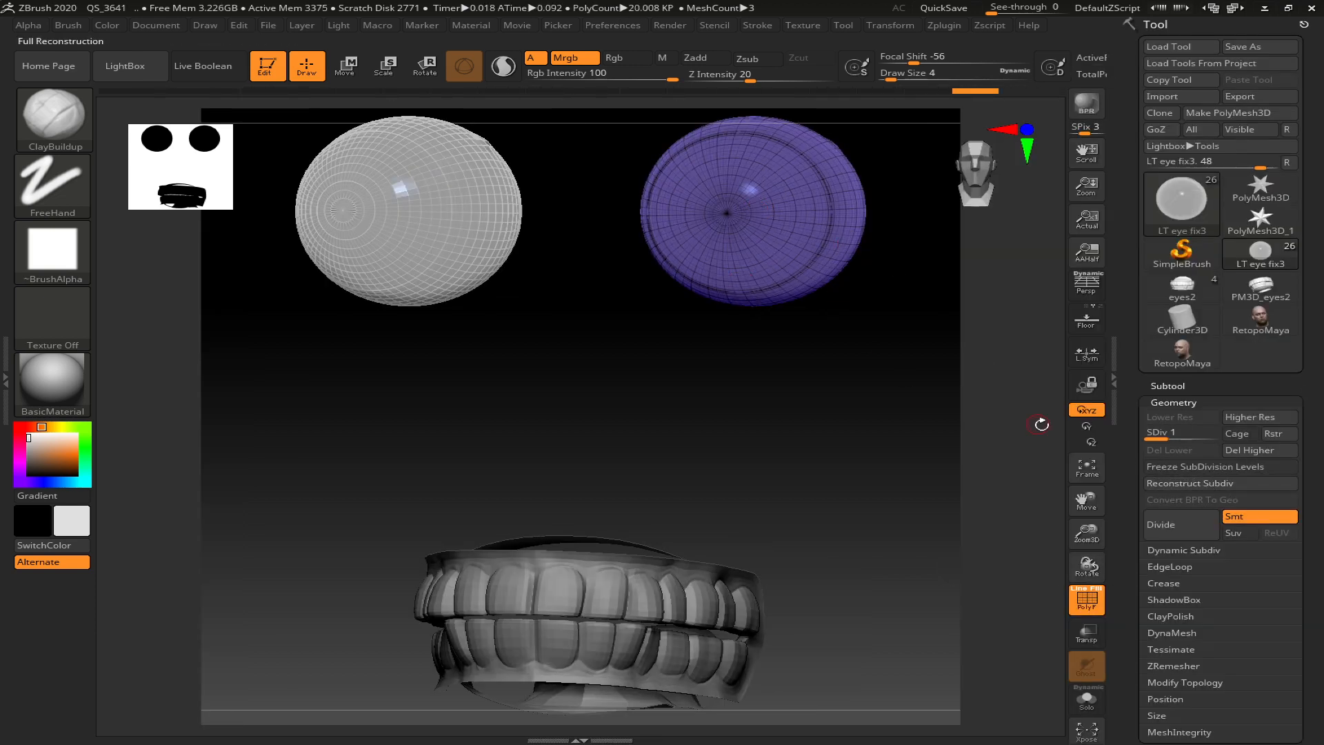
{"action": "left_click", "coordinate": [1114, 383]}
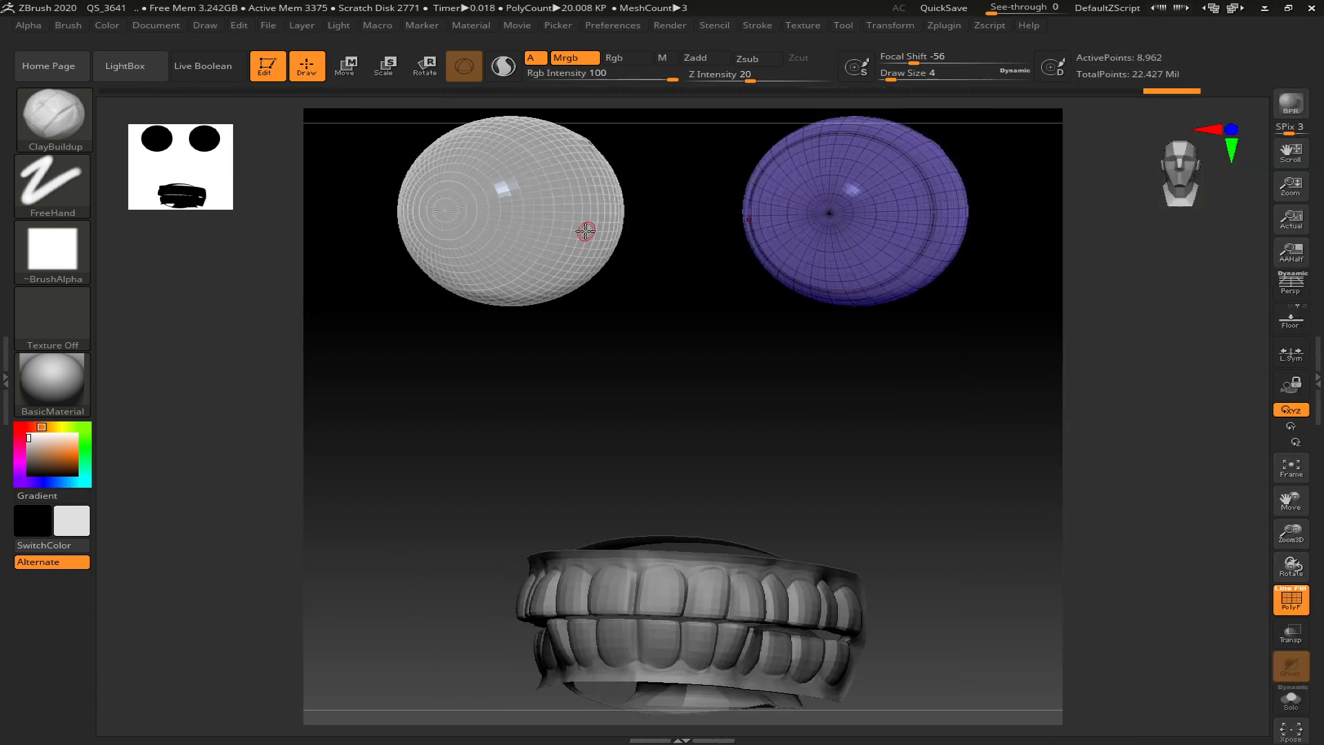
- Compare the mesh density of both eyeballs and reconstruct one more lower subdivision level on LT eye fix3
{"action": "left_click", "coordinate": [582, 232], "text": "alt"}
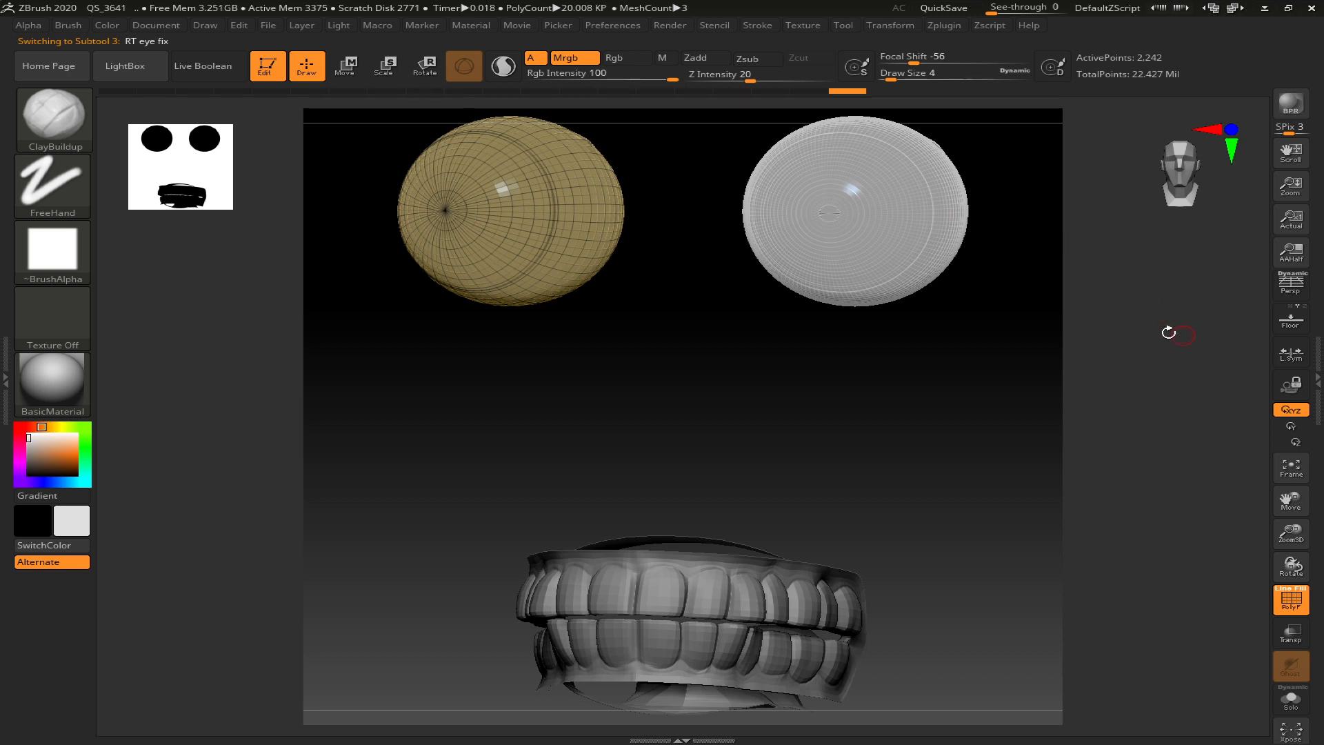
{"action": "left_click", "coordinate": [885, 205], "text": "alt"}
{"action": "left_click", "coordinate": [1316, 408]}
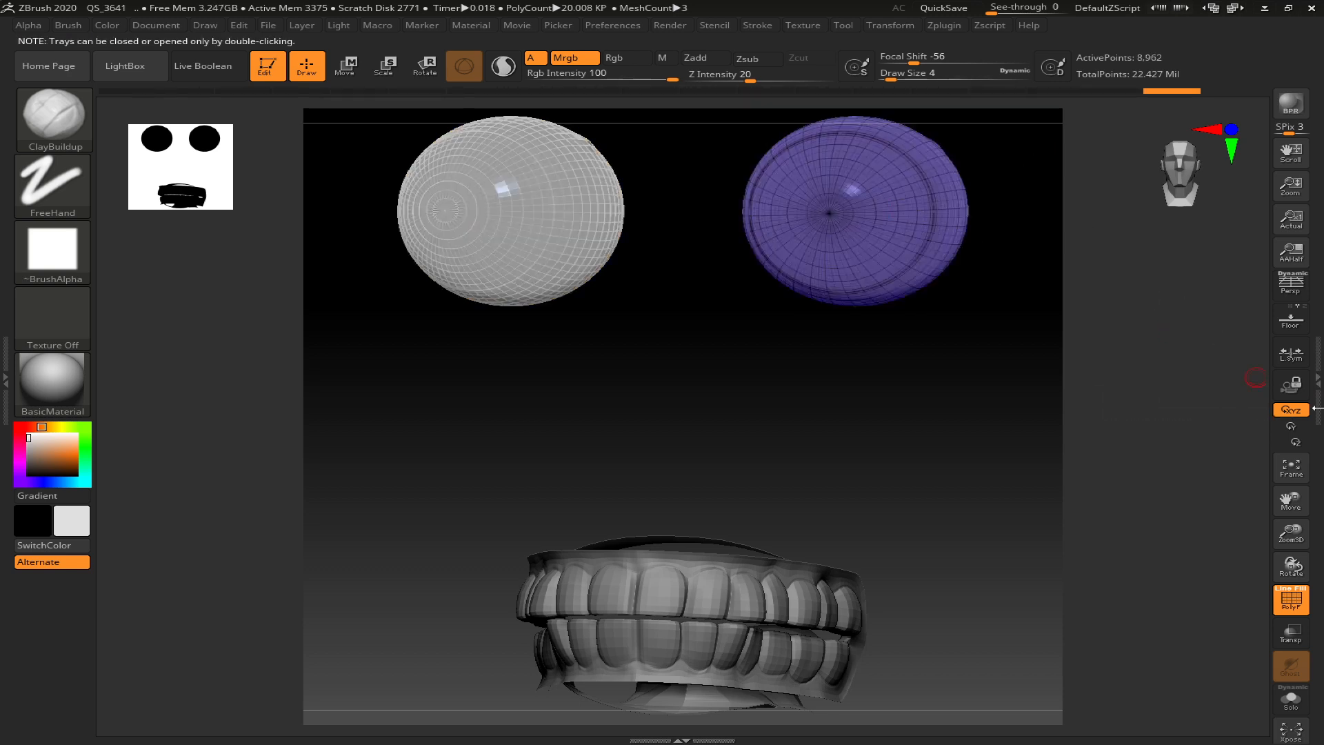
{"action": "double_click", "coordinate": [1315, 409]}
{"action": "left_click", "coordinate": [1200, 484]}
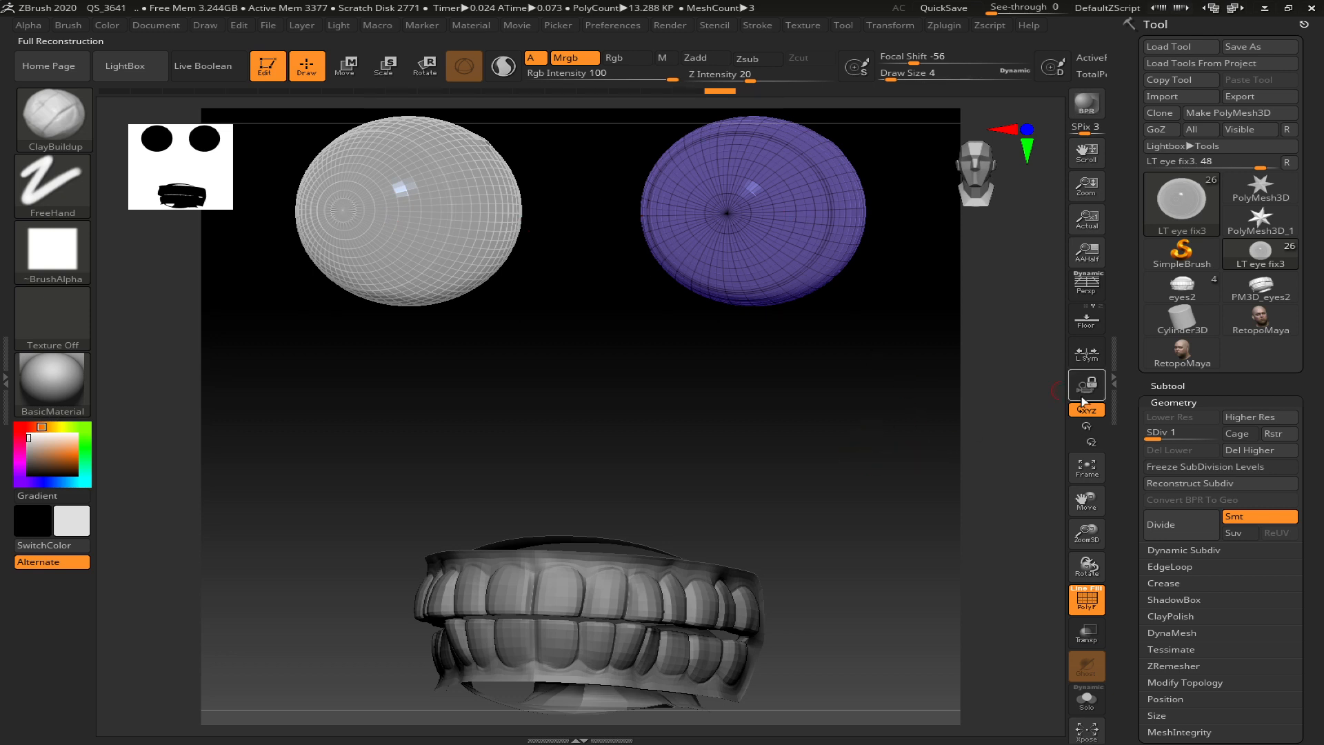
- Make the RetopoMaya1 head visible again together with the eyeballs and PM3D_eyes3, and frame the whole head
{"action": "left_click", "coordinate": [1159, 385]}
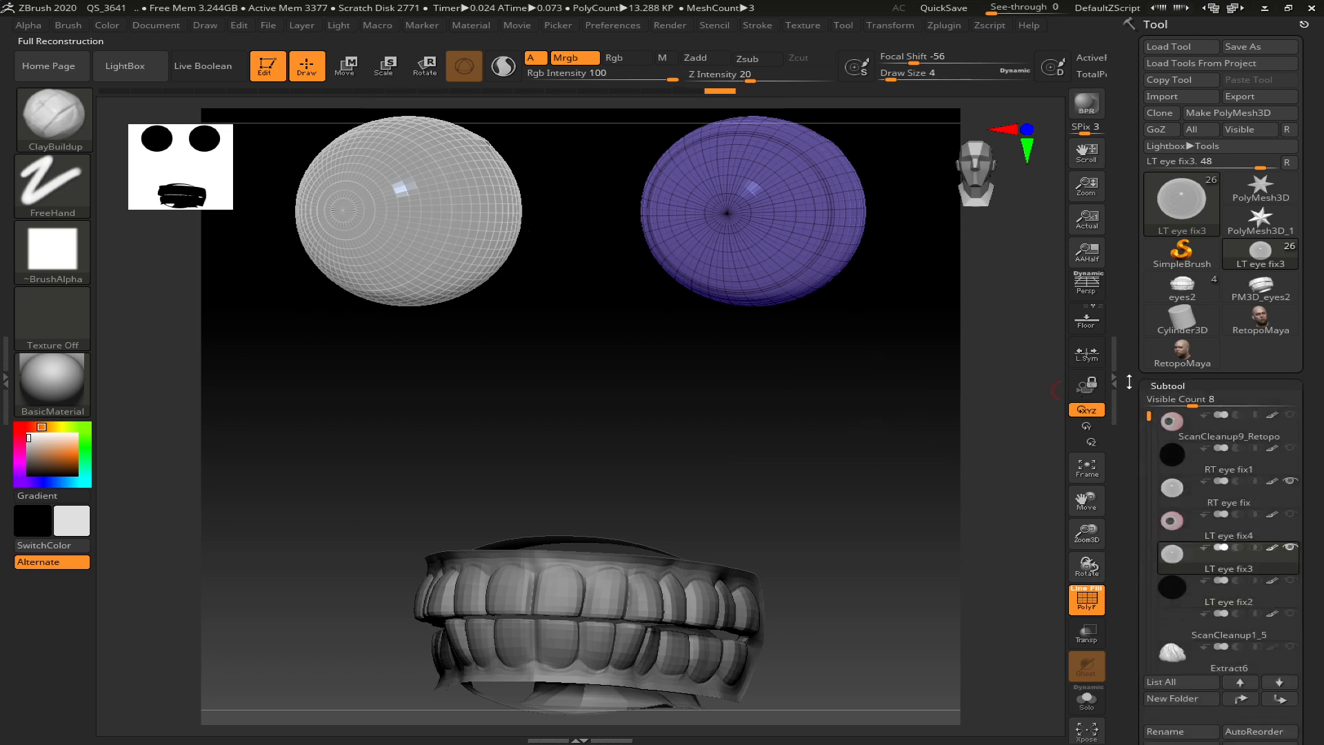
{"action": "left_click_drag", "start_coordinate": [1141, 422], "coordinate": [1168, 619]}
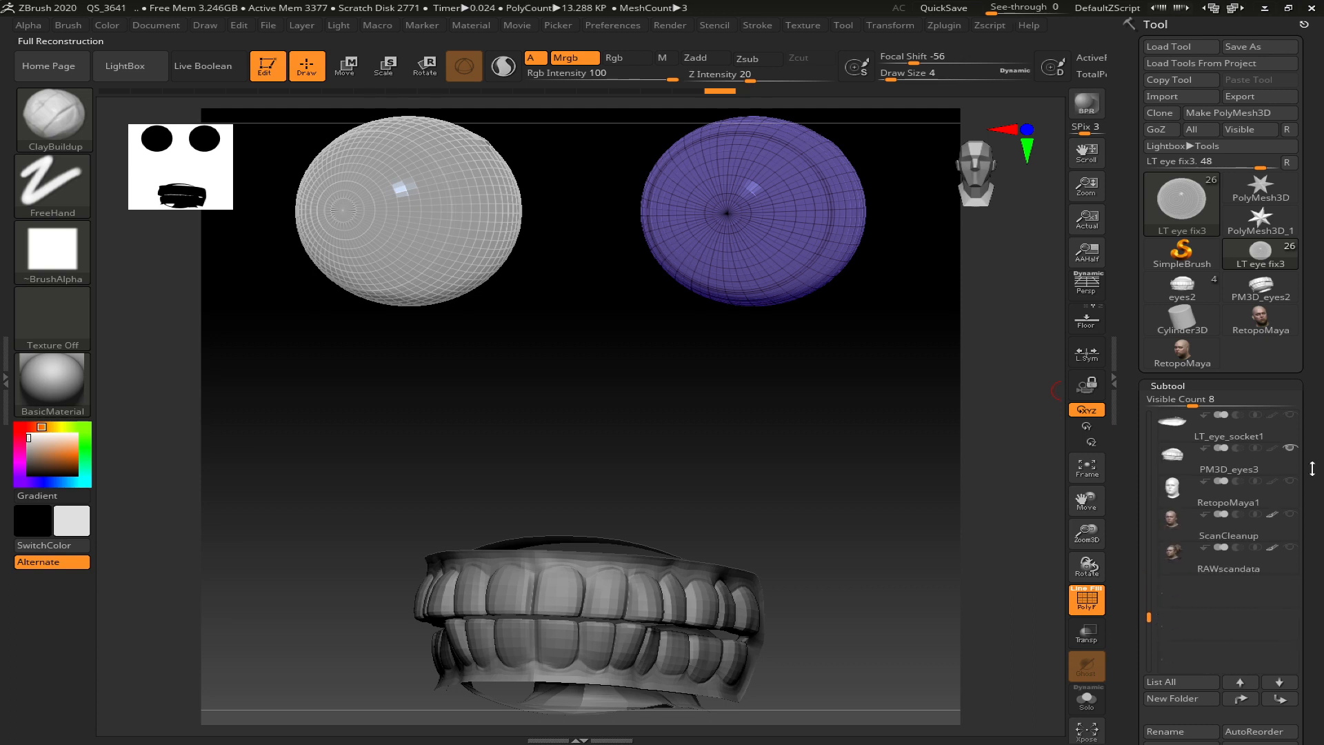
{"action": "left_click", "coordinate": [1289, 481]}
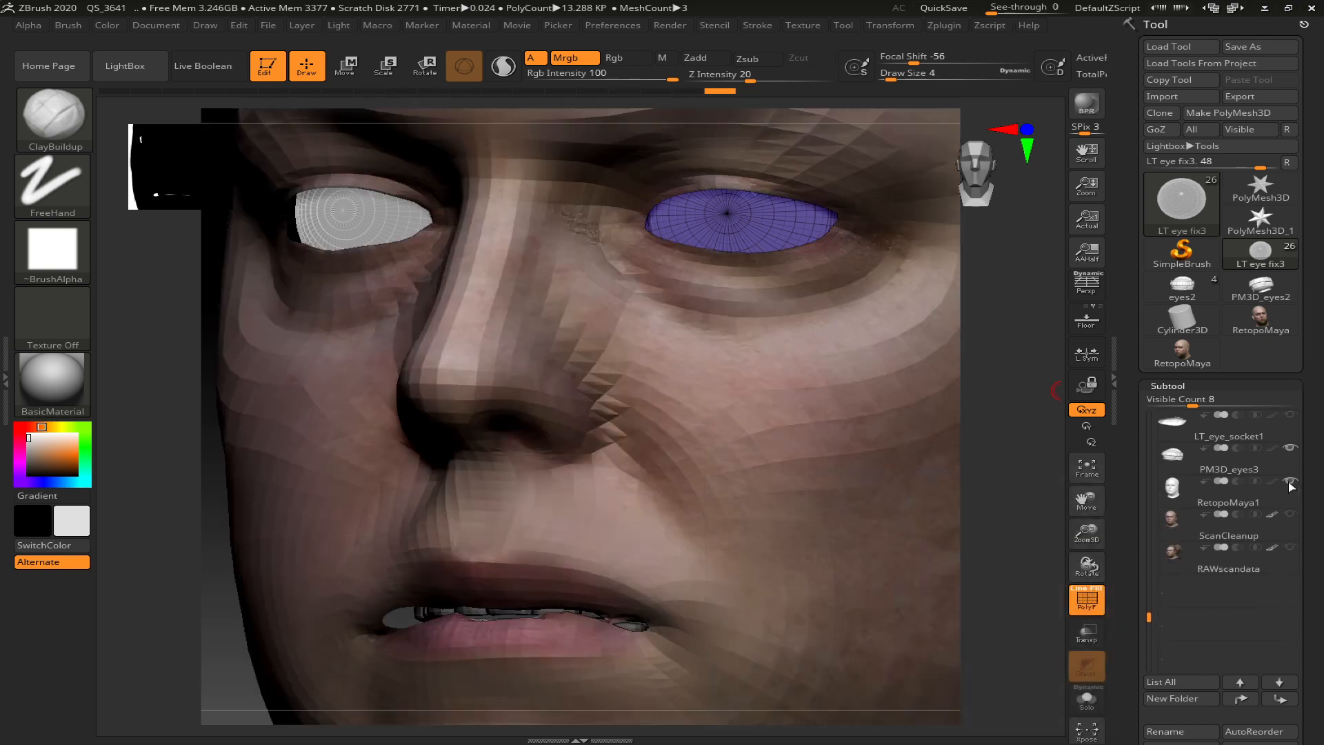
{"action": "key", "text": "f"}
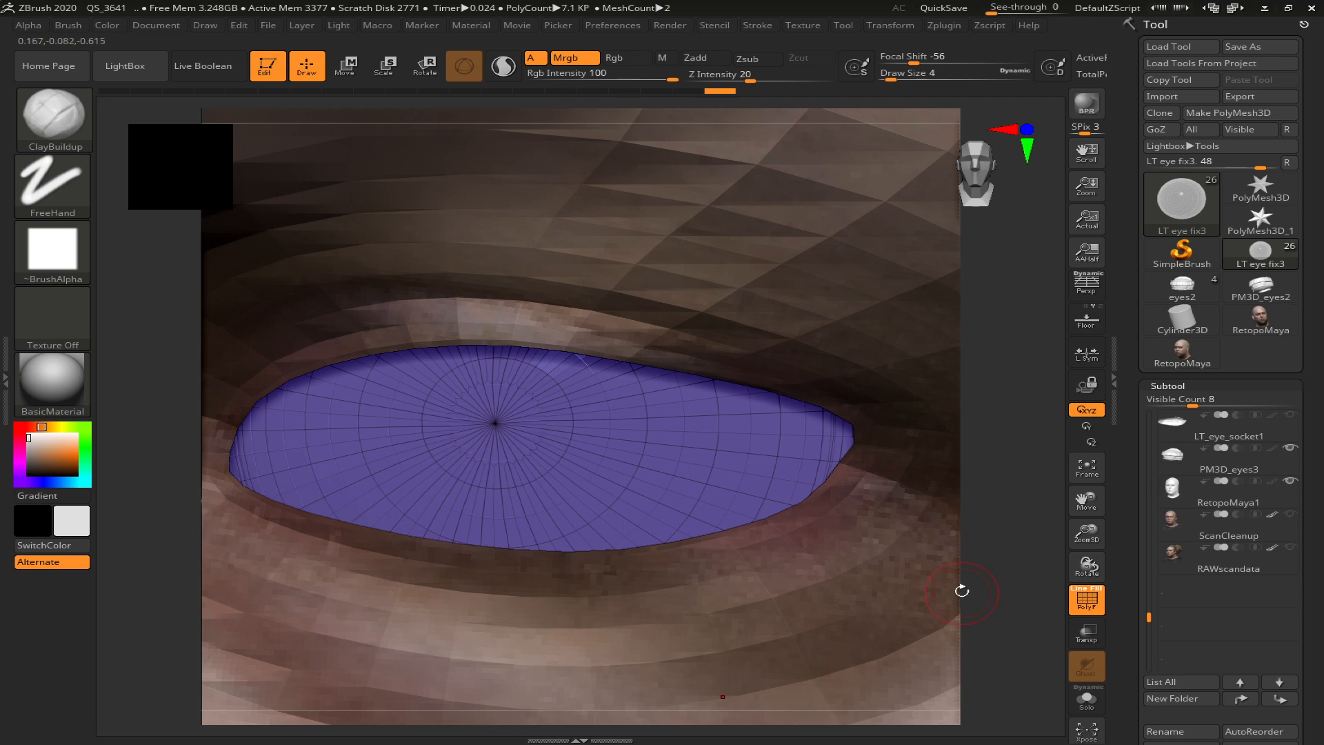
{"action": "key", "text": "f"}
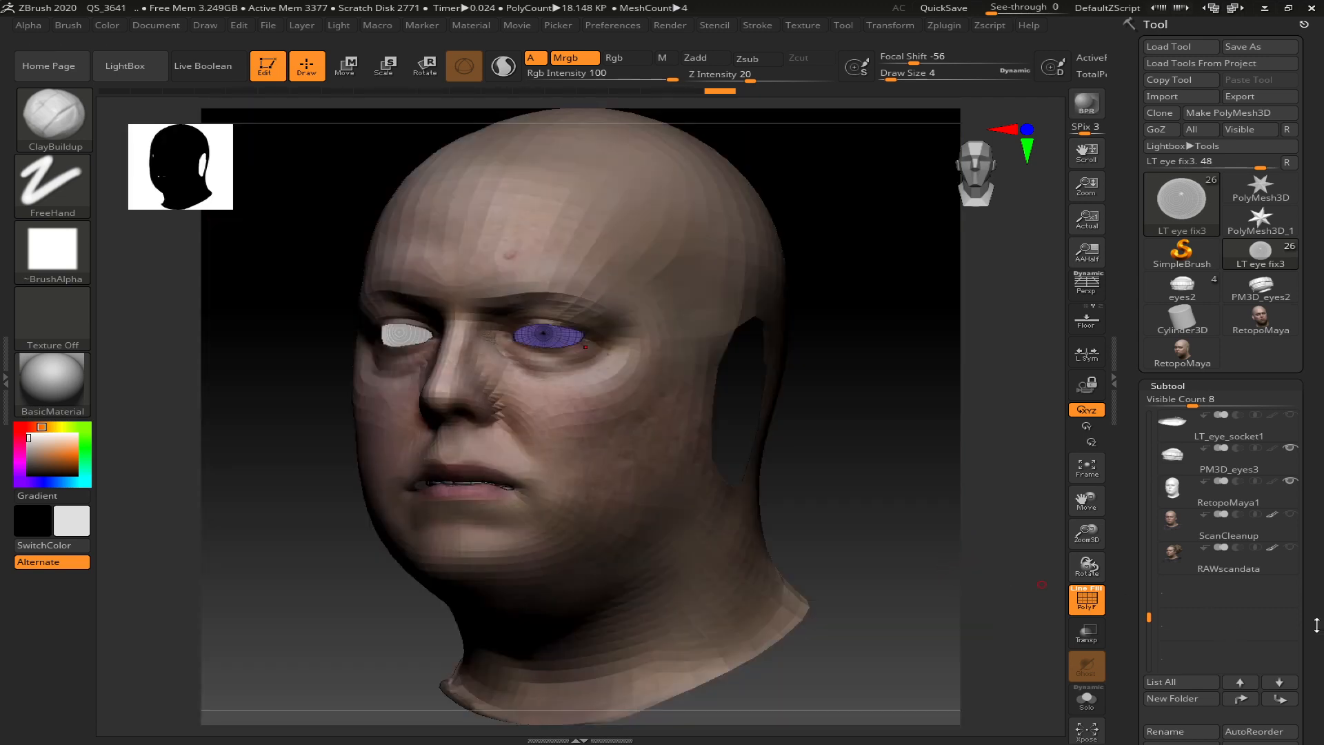
- Select the RetopoMaya1 head, show its texture map settings, and turn off the polyframe wireframe
{"action": "left_click_drag", "start_coordinate": [1315, 624], "coordinate": [1298, 478]}
{"action": "scroll", "coordinate": [1298, 478], "scroll_direction": "down", "scroll_amount": 5}
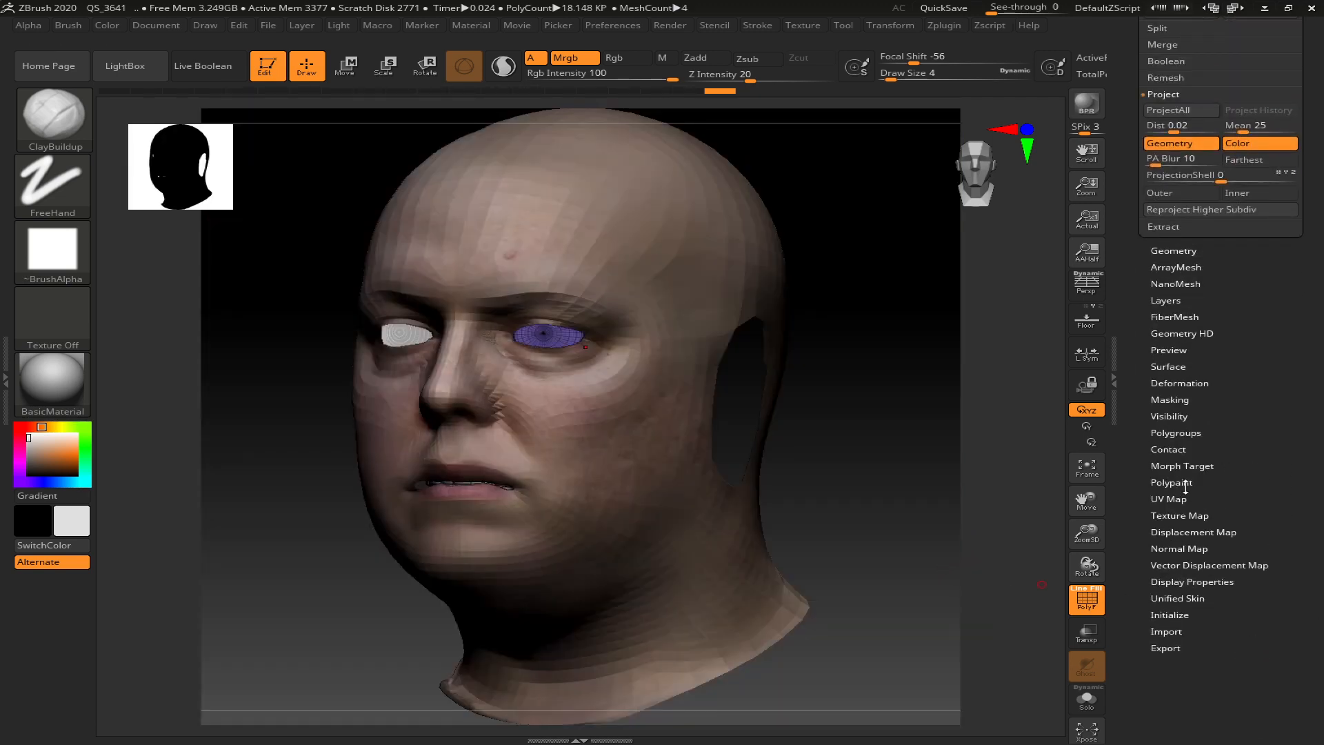
{"action": "left_click", "coordinate": [1177, 515]}
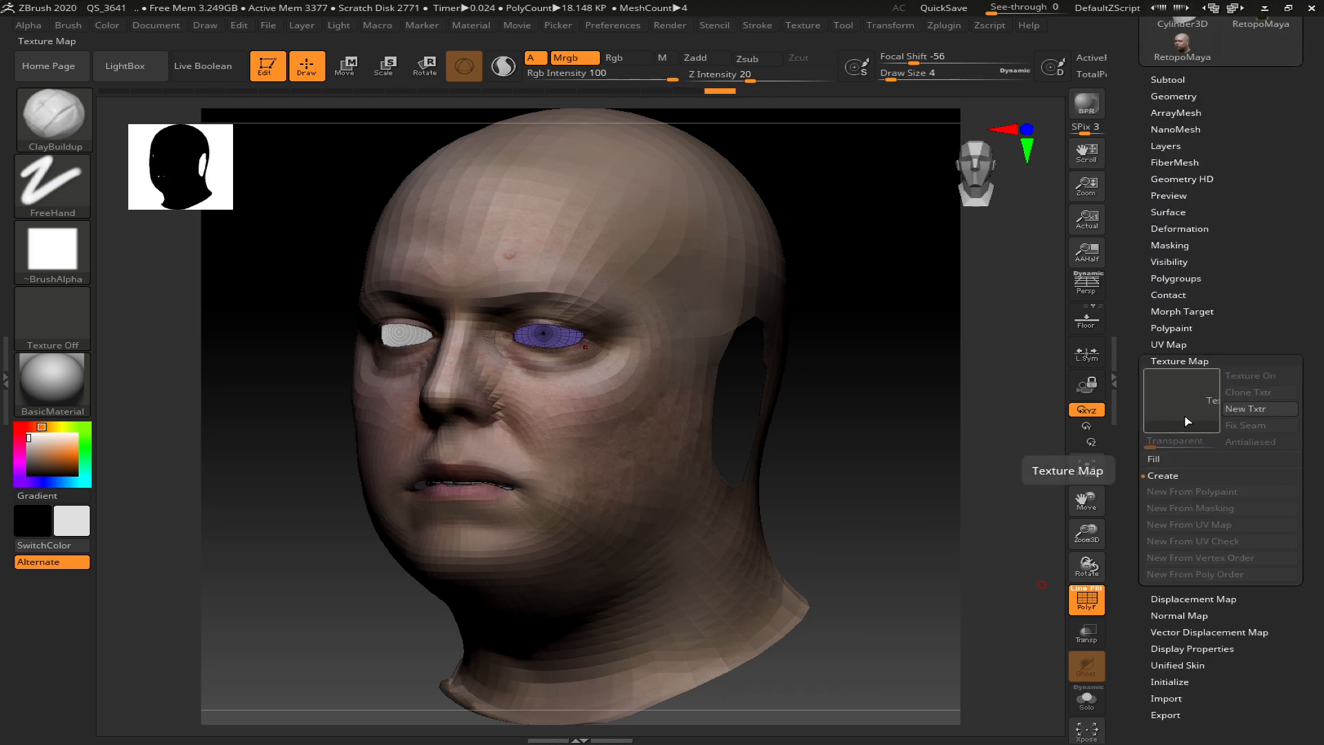
{"action": "left_click", "coordinate": [759, 538], "text": "alt"}
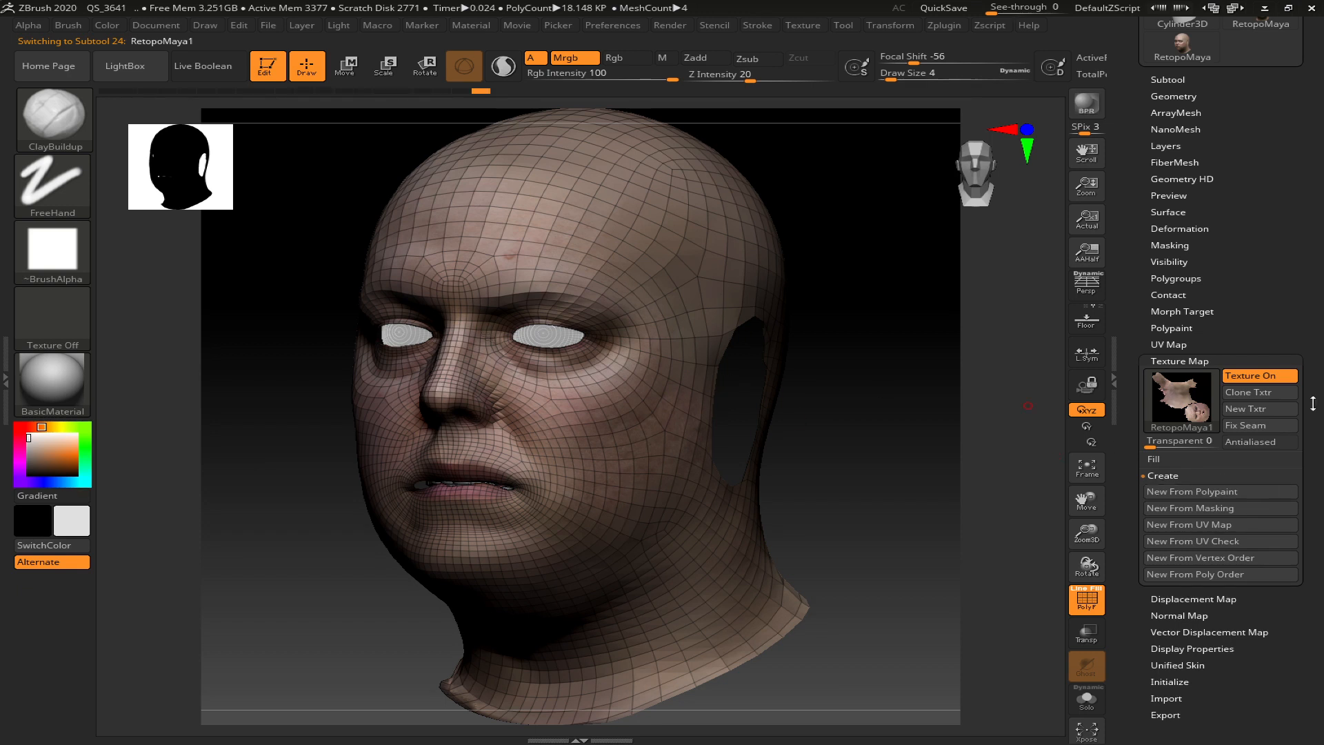
{"action": "key", "text": "shift+f"}
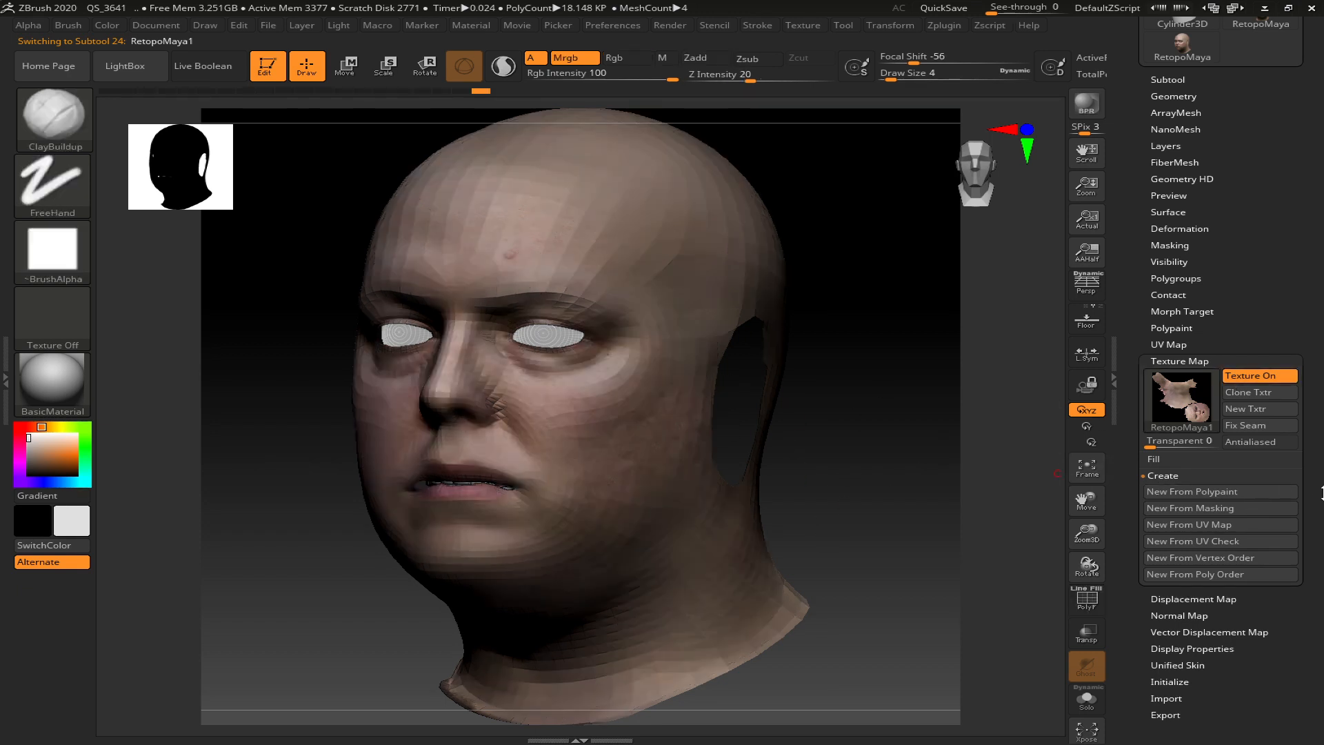
- Check the normal map assigned to the RetopoMaya1 head, and its texture map again
{"action": "left_click_drag", "start_coordinate": [1312, 509], "coordinate": [1310, 421]}
{"action": "left_click", "coordinate": [1180, 428]}
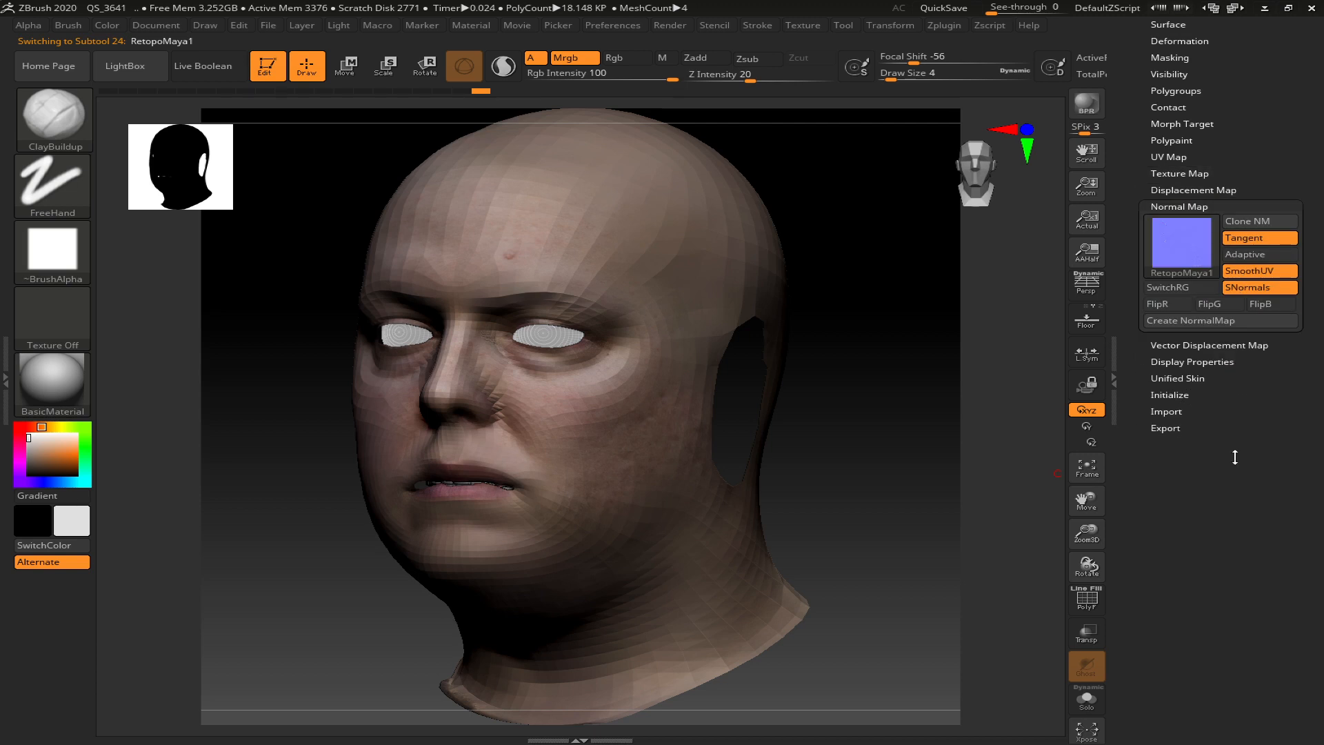
{"action": "left_click_drag", "start_coordinate": [1250, 263], "coordinate": [1253, 296]}
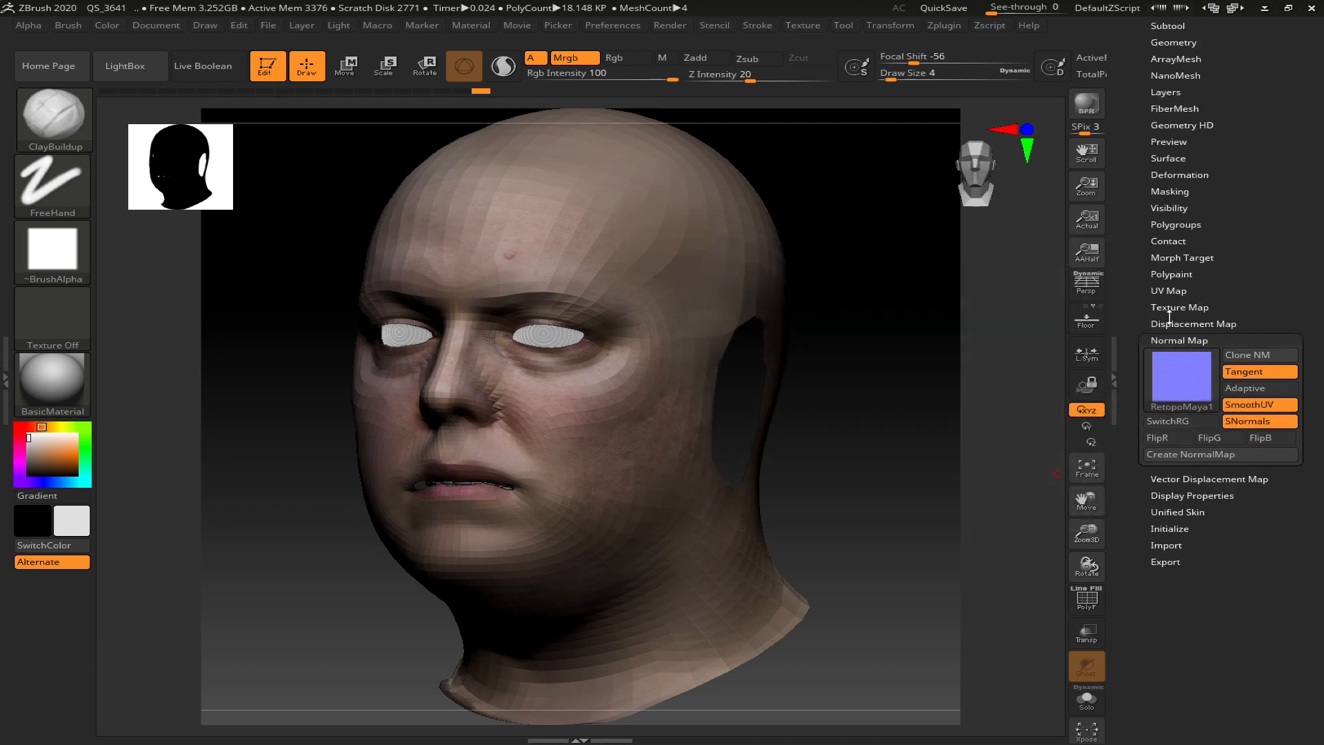
{"action": "left_click", "coordinate": [1179, 307]}
{"action": "mouse_move", "coordinate": [1189, 362]}
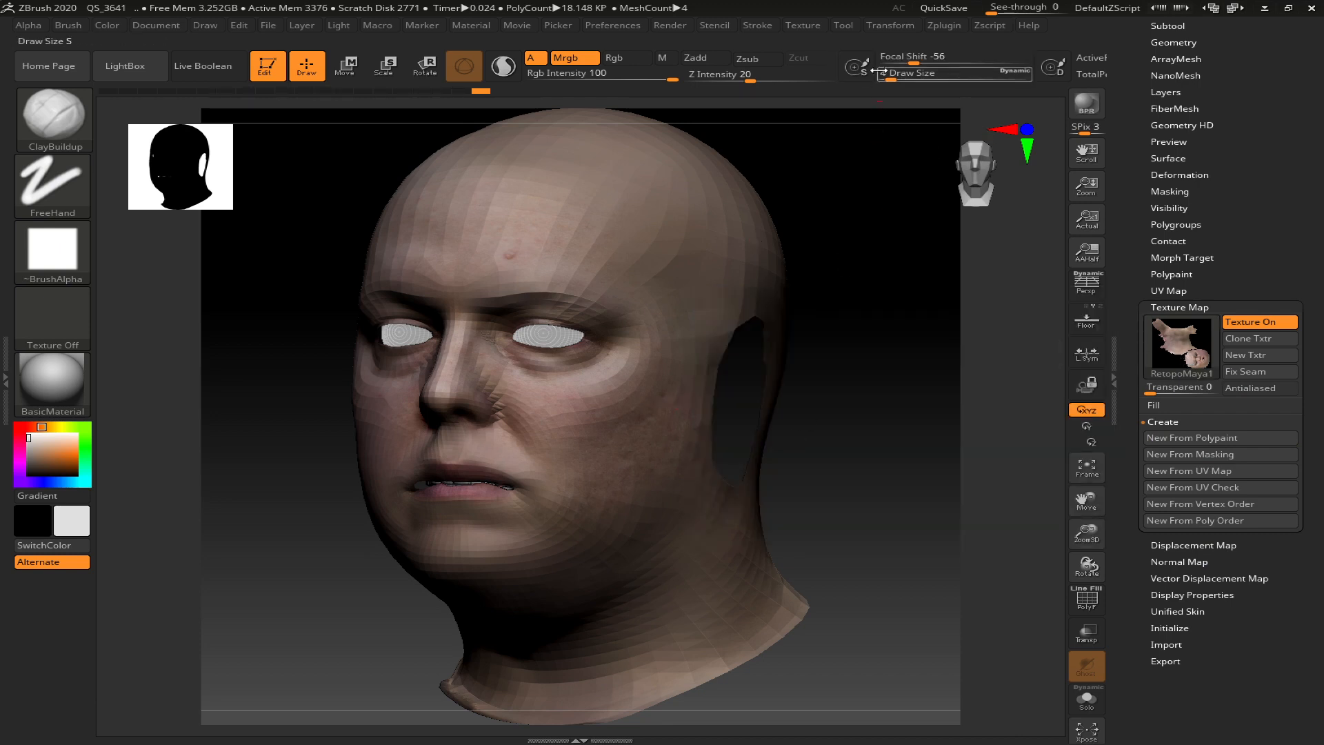
- Export the visible subtools with embedded maps as the binary file joshretopo6.fbx in the JoshNormalFBX folder, using FBX ExportImport
{"action": "left_click", "coordinate": [935, 29]}
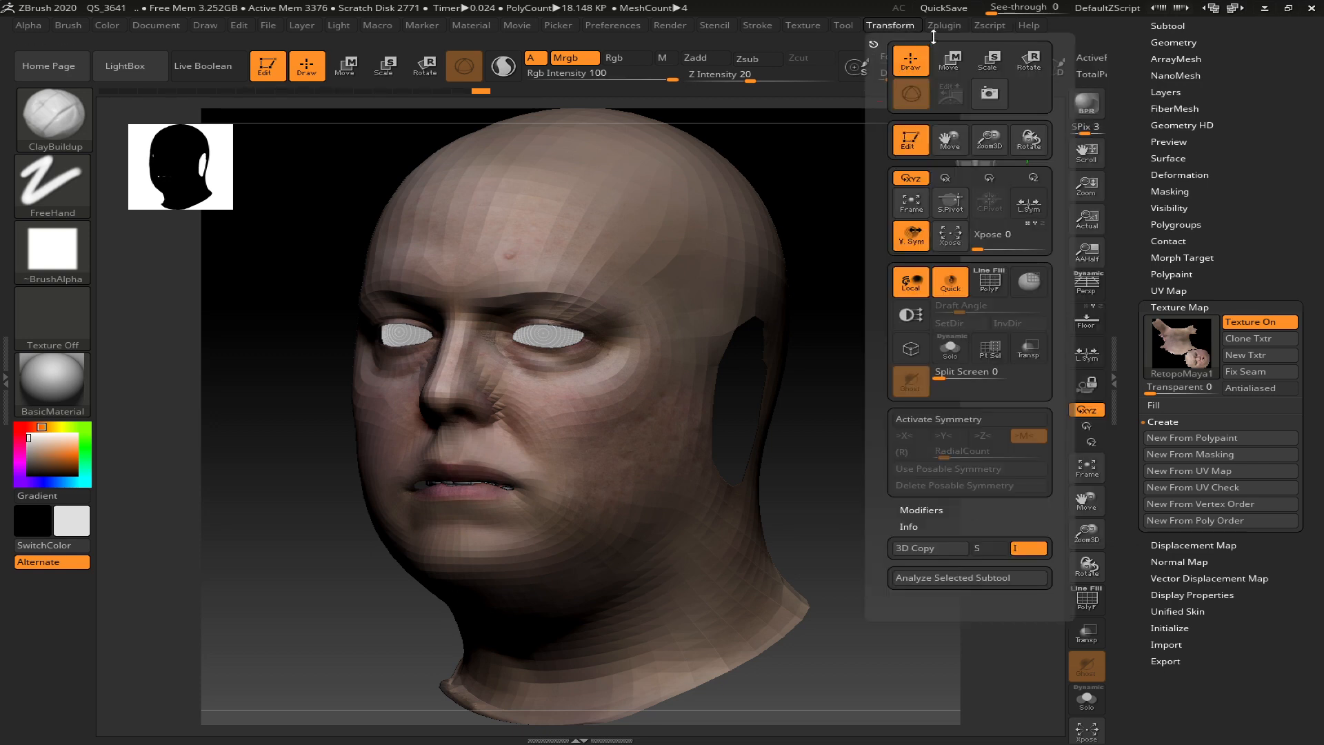
{"action": "left_click_drag", "start_coordinate": [932, 43], "coordinate": [89, 69]}
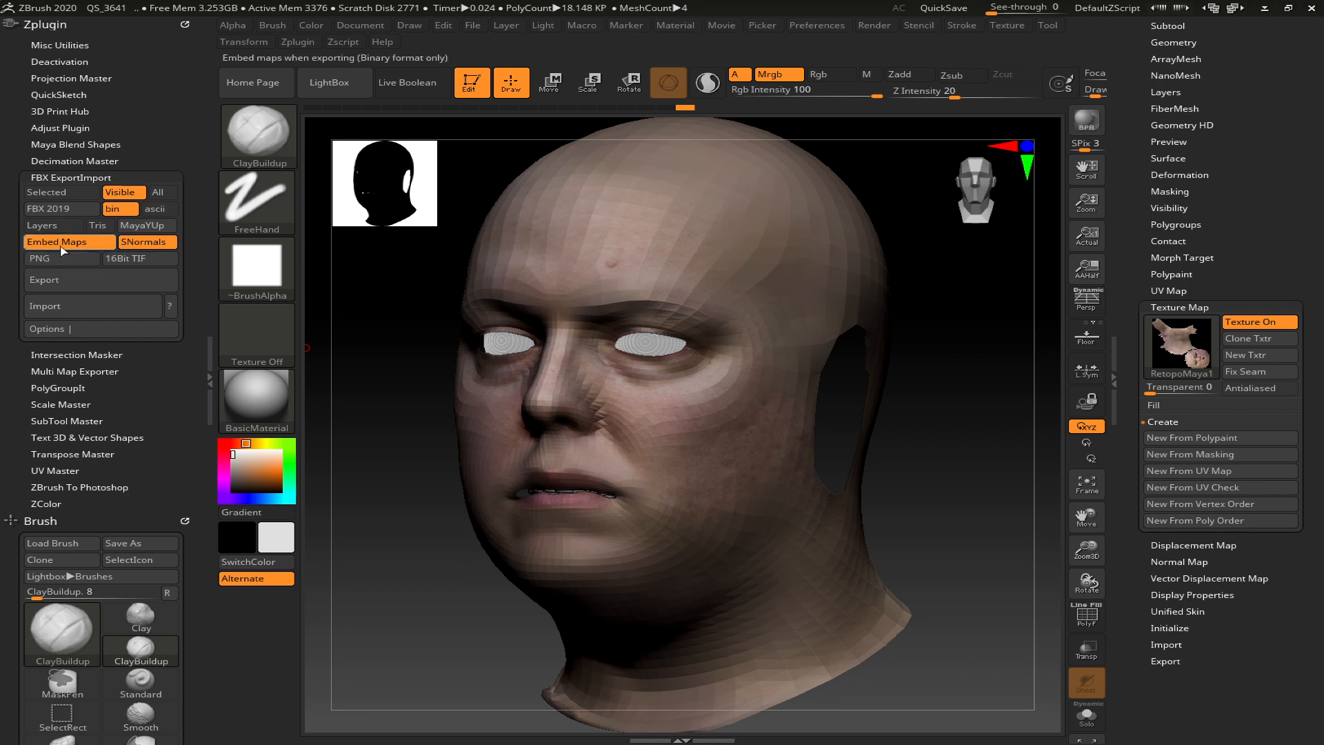
{"action": "left_click", "coordinate": [90, 286]}
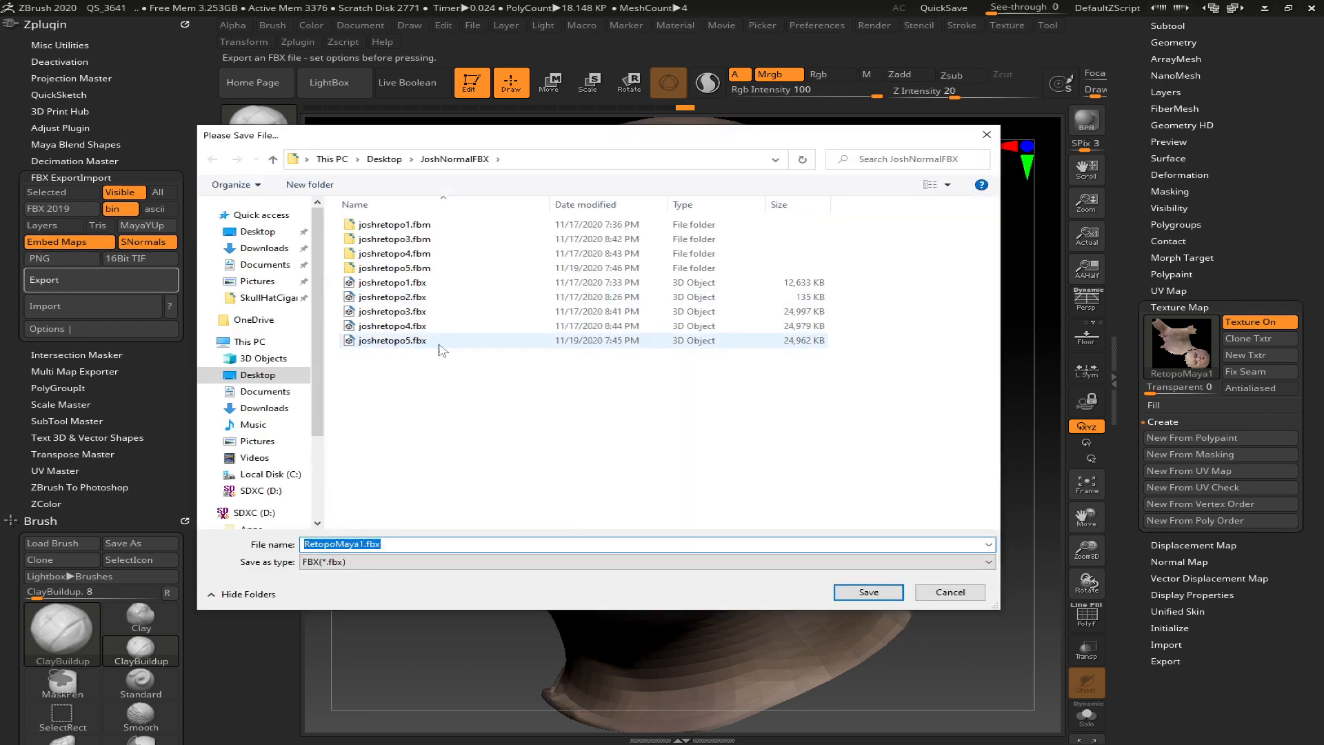
{"action": "left_click", "coordinate": [406, 344]}
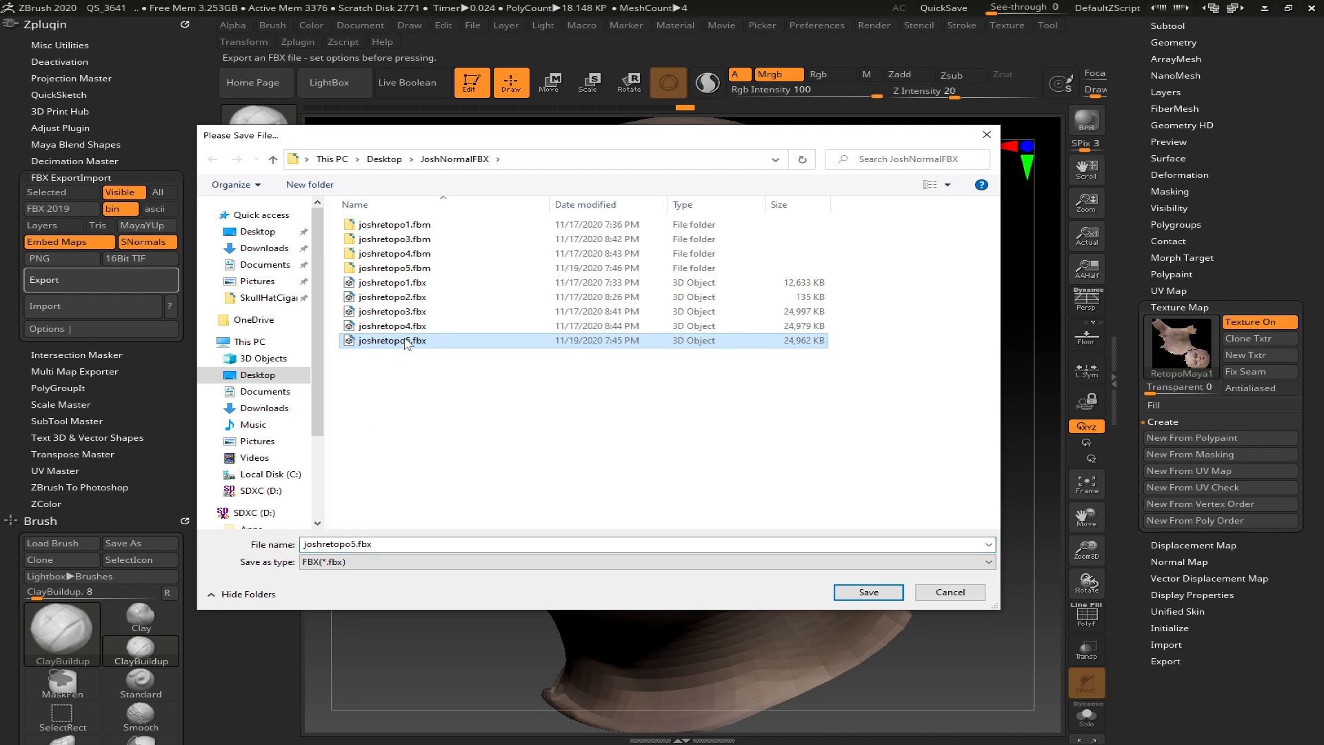
{"action": "left_click", "coordinate": [355, 544]}
{"action": "left_click", "coordinate": [356, 544]}
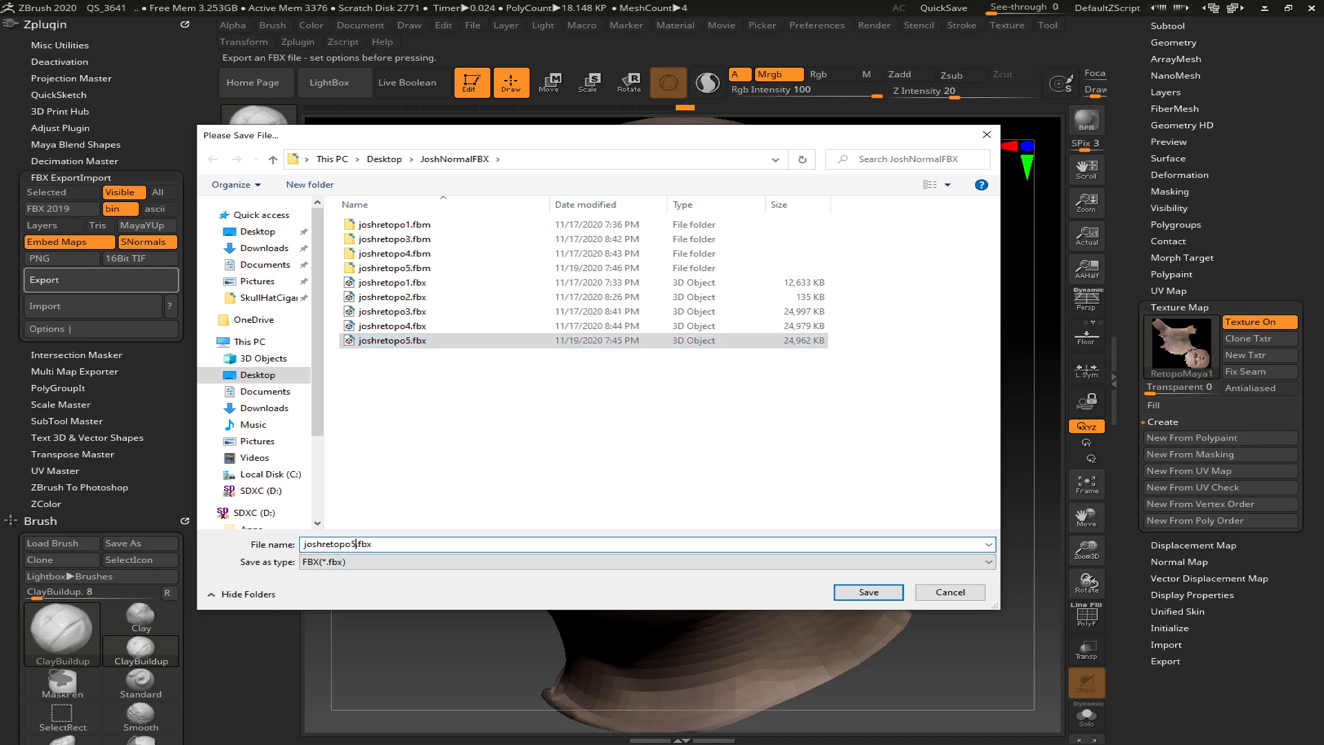
{"action": "key", "text": "BackSpace"}
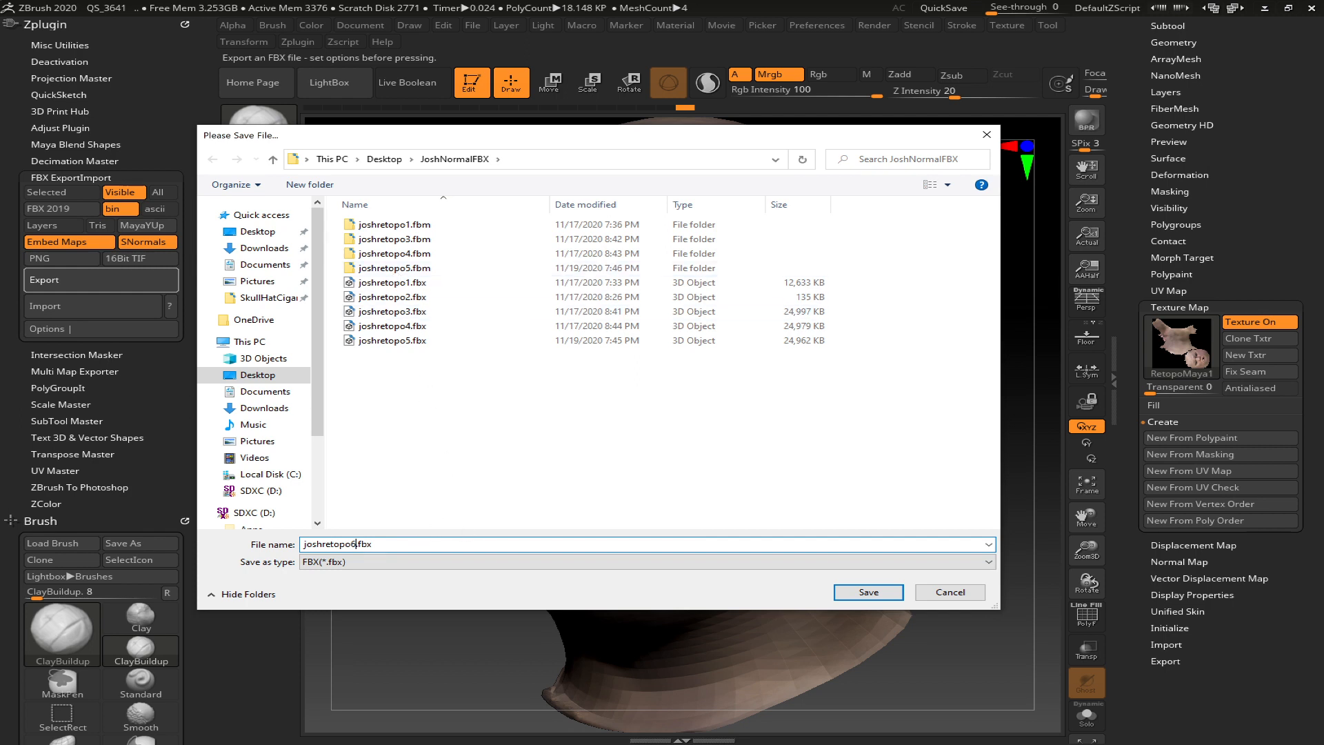
{"action": "key", "text": "Return"}
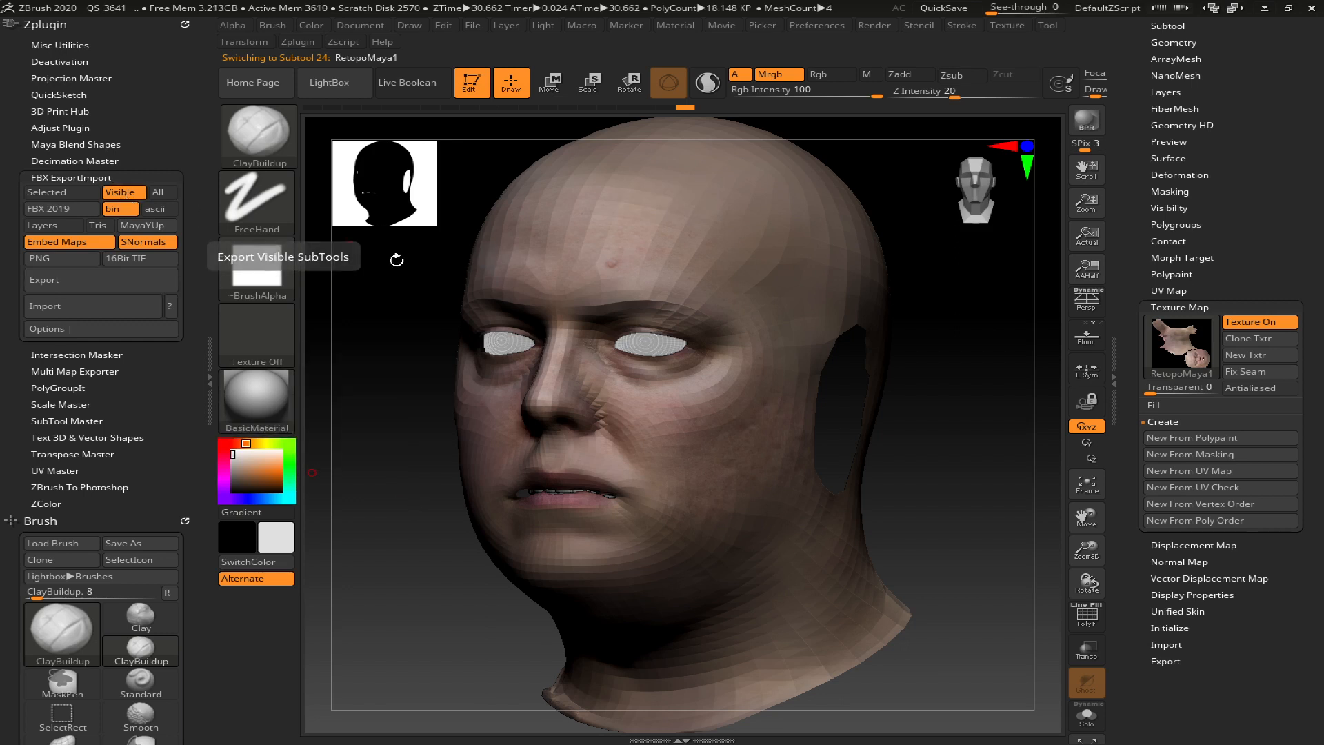
- Switch to KeyShot and resume its paused real-time render
{"action": "key", "text": "alt+Tab"}
{"action": "key", "text": "Tab"}
{"action": "key", "text": "Tab"}
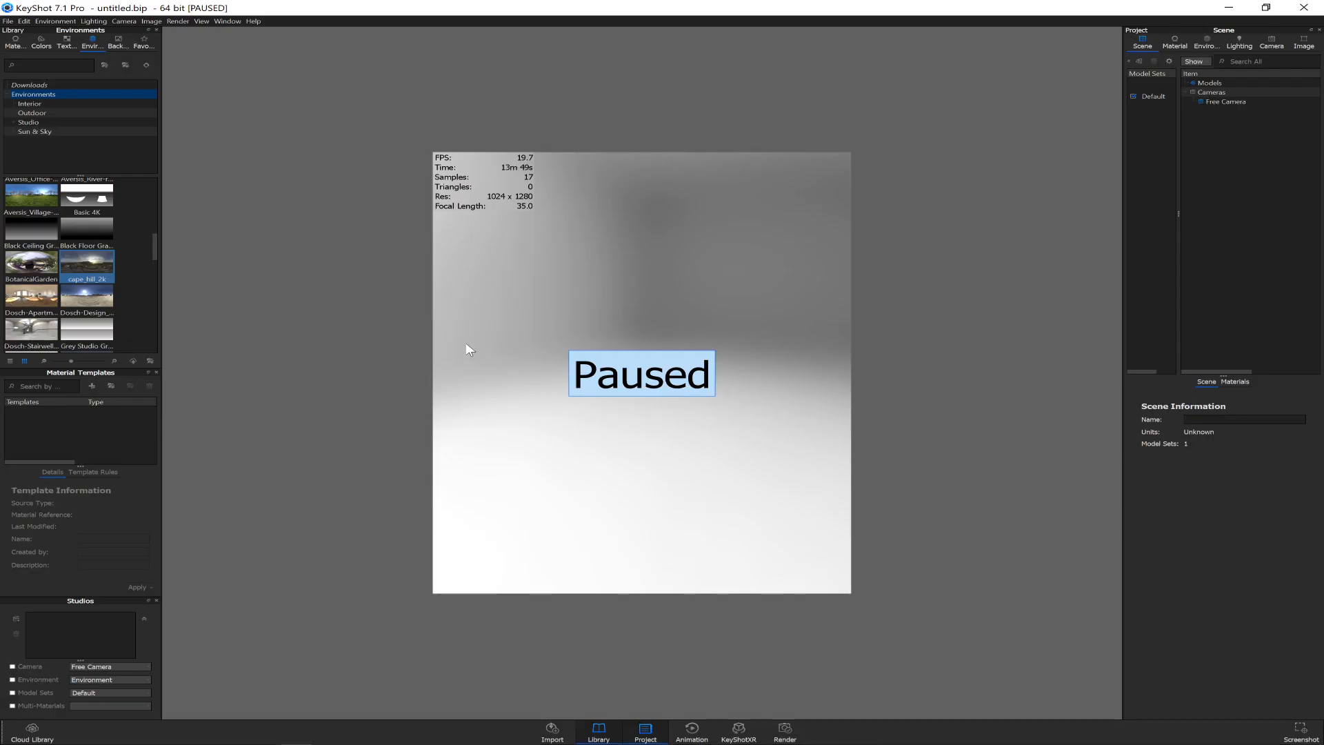
{"action": "key", "text": "shift+p"}
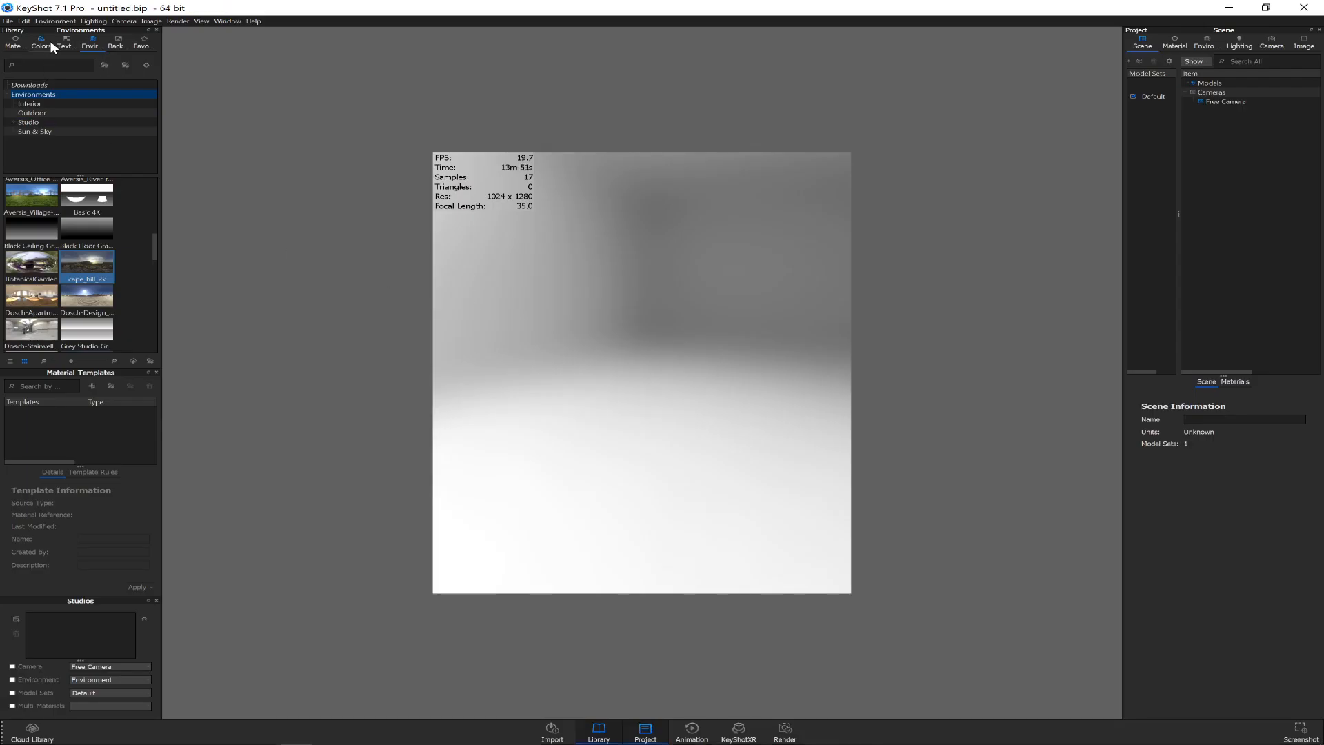
- Import joshretopo6.fbx into the scene, keeping its original location and adjusting the environment to fit the geometry
{"action": "left_click", "coordinate": [9, 22]}
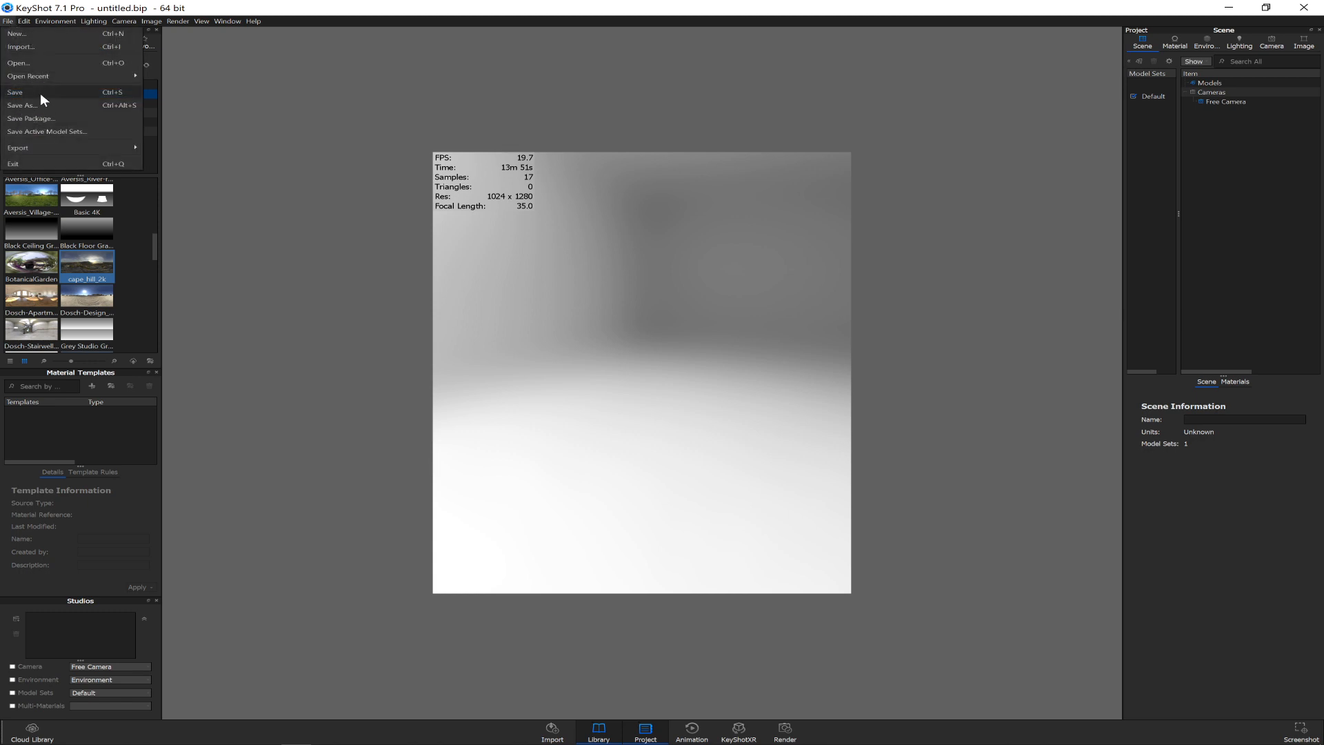
{"action": "left_click", "coordinate": [47, 46]}
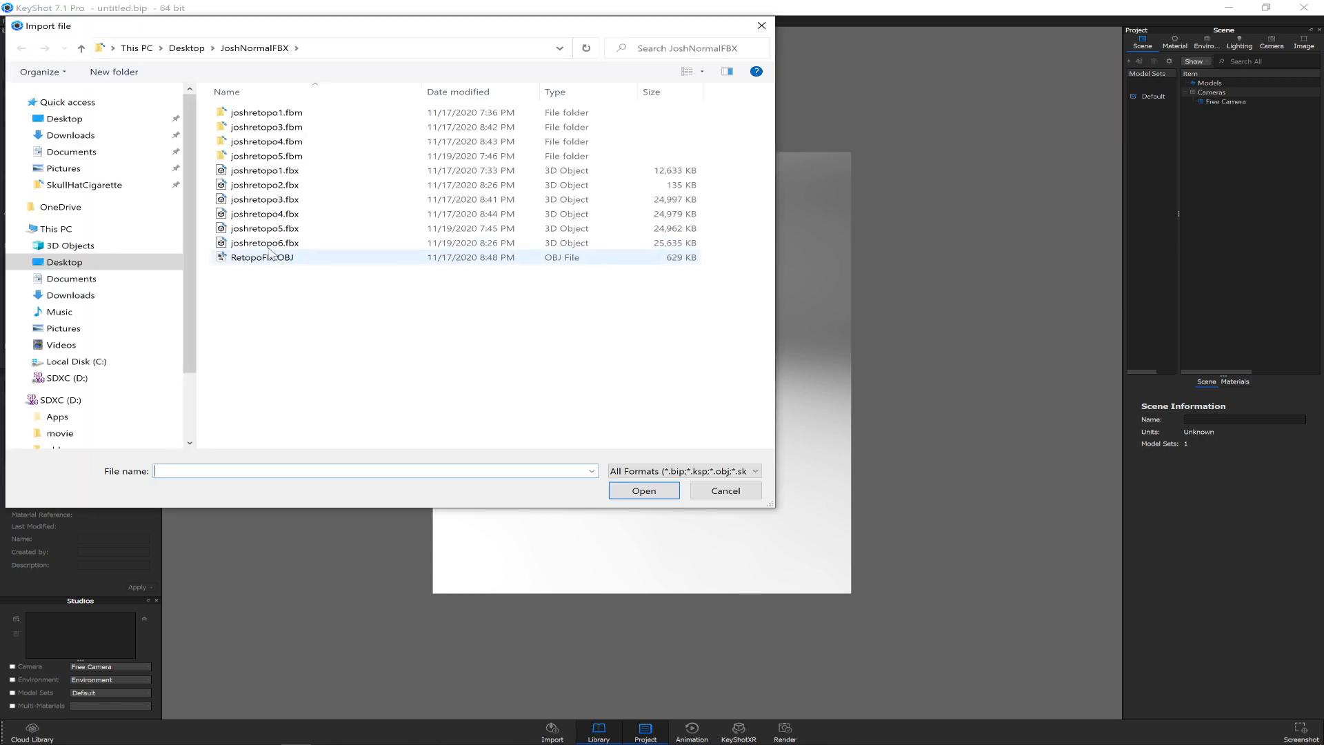
{"action": "left_click", "coordinate": [273, 245]}
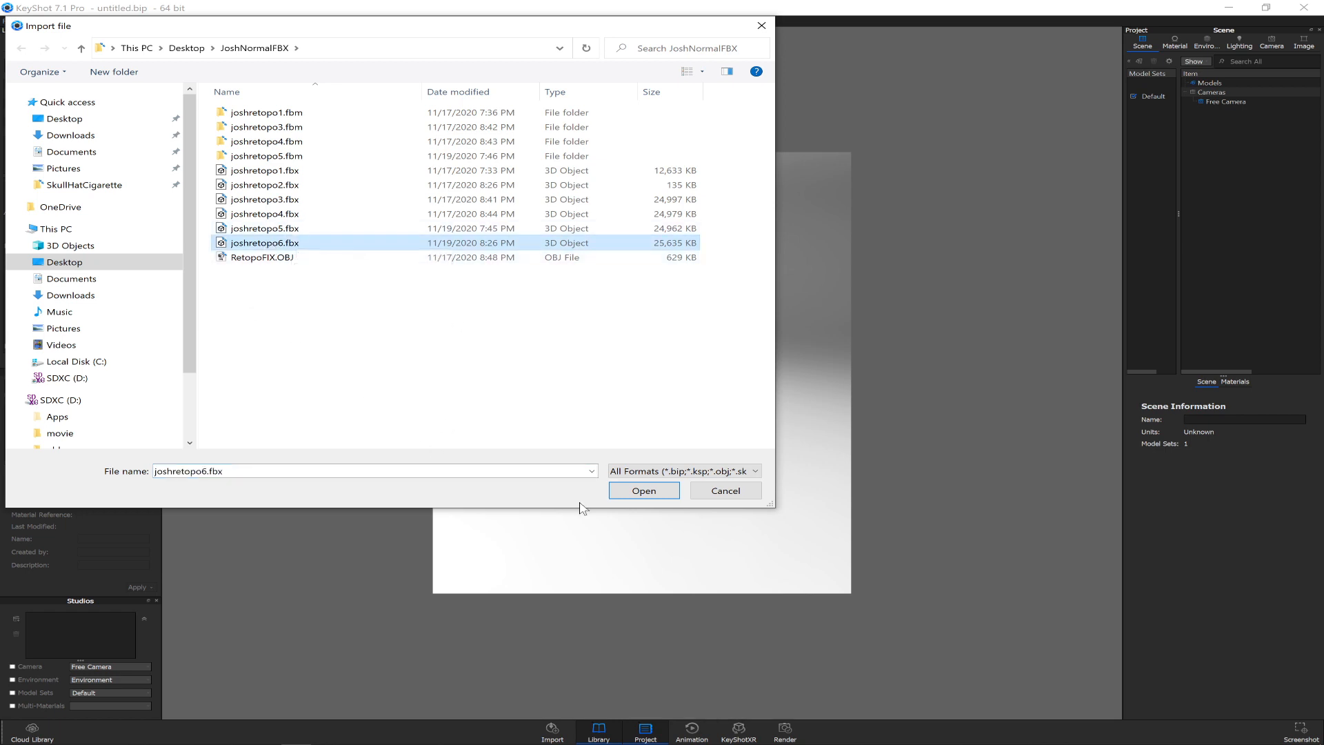
{"action": "left_click", "coordinate": [667, 491]}
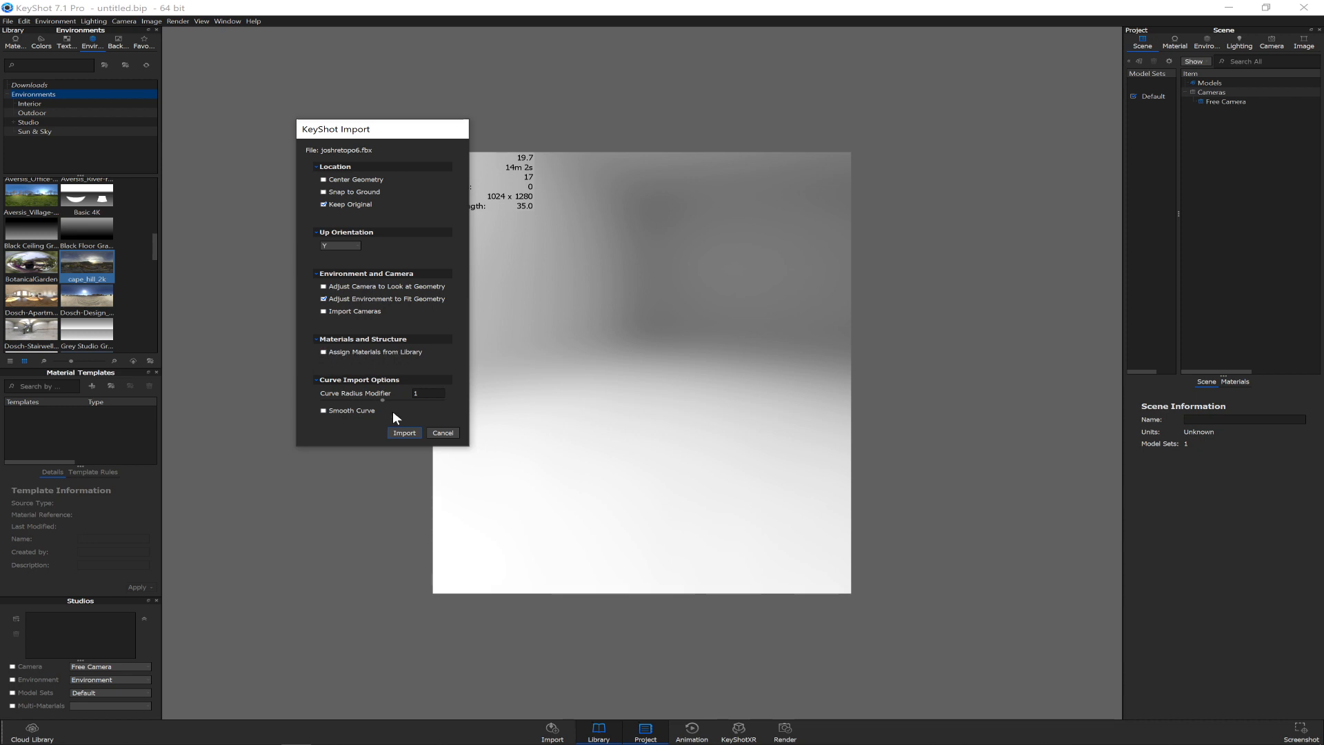
{"action": "left_click", "coordinate": [403, 432]}
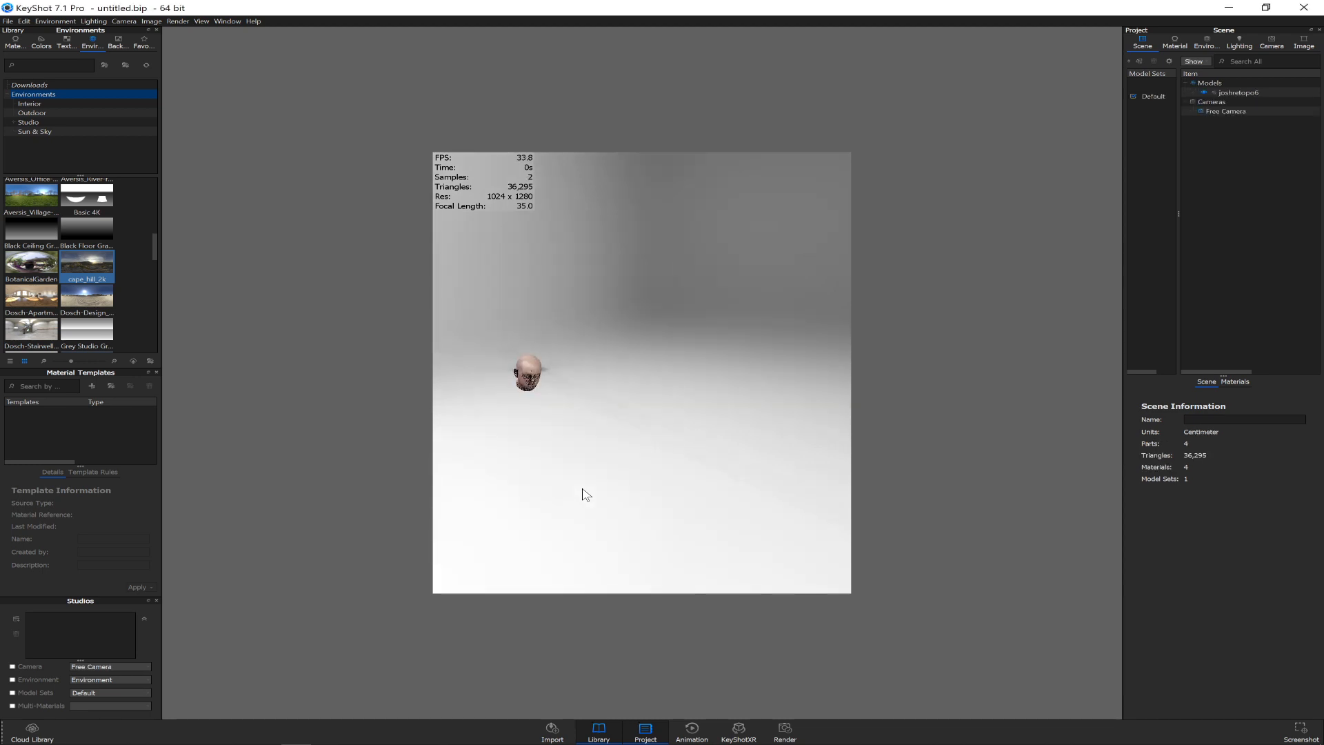
- Center and fit the imported head model in the camera view and show it in three-quarter view
{"action": "right_click", "coordinate": [530, 364]}
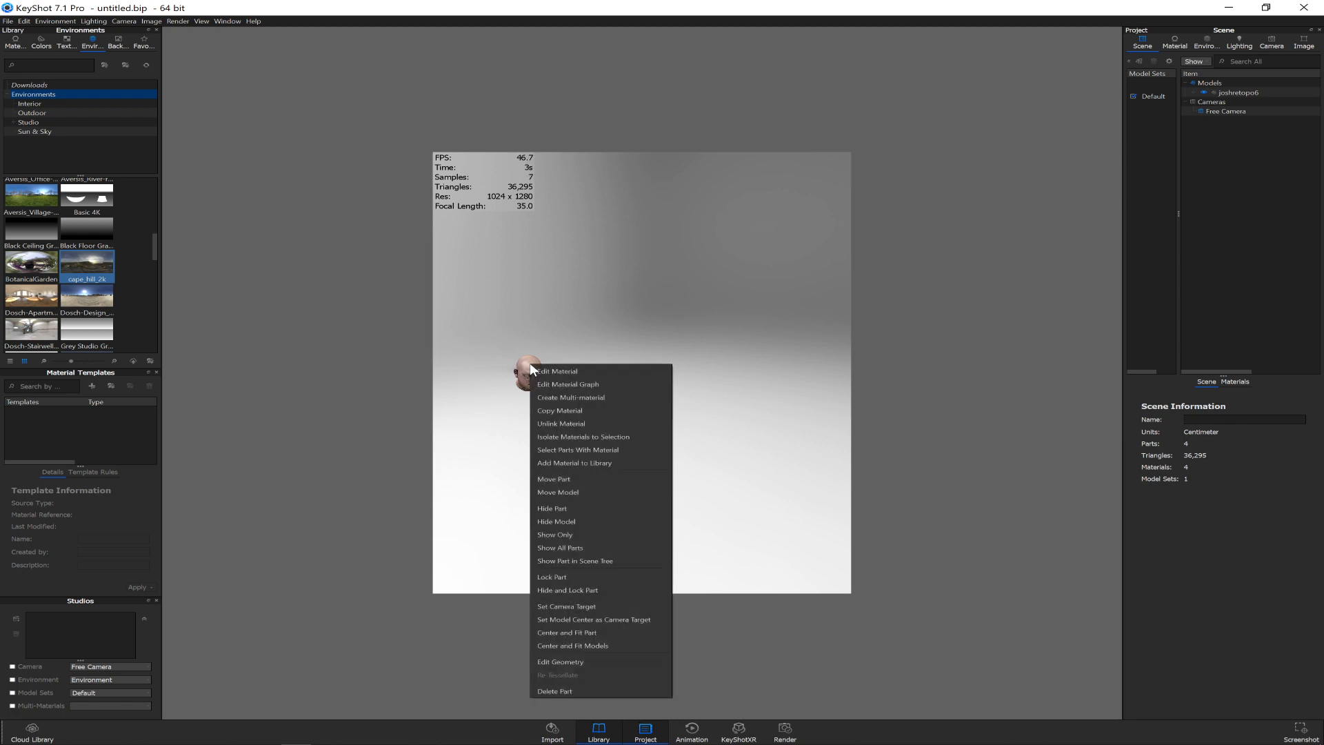
{"action": "left_click", "coordinate": [597, 645]}
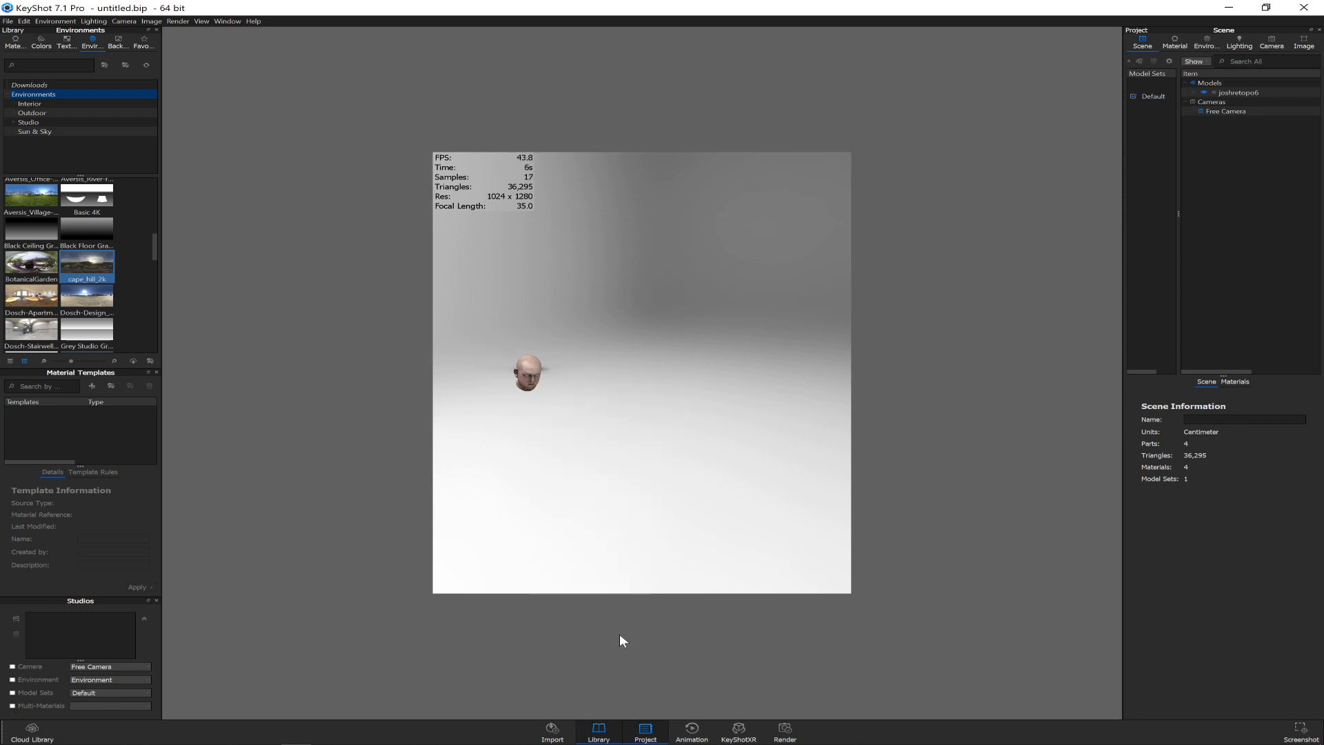
{"action": "left_click_drag", "start_coordinate": [686, 383], "coordinate": [631, 399]}
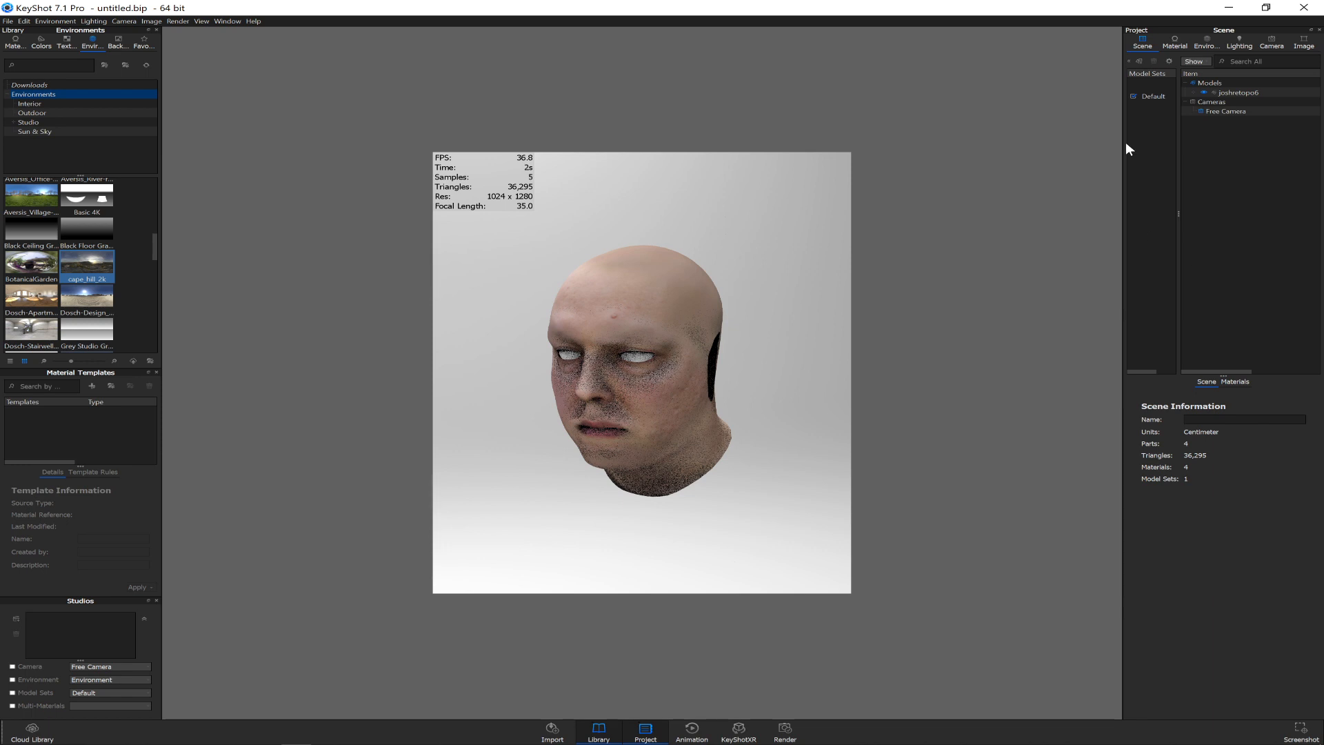
- Disable ground shadows in the environment settings and turn the head slightly more toward the camera
{"action": "left_click", "coordinate": [1205, 44]}
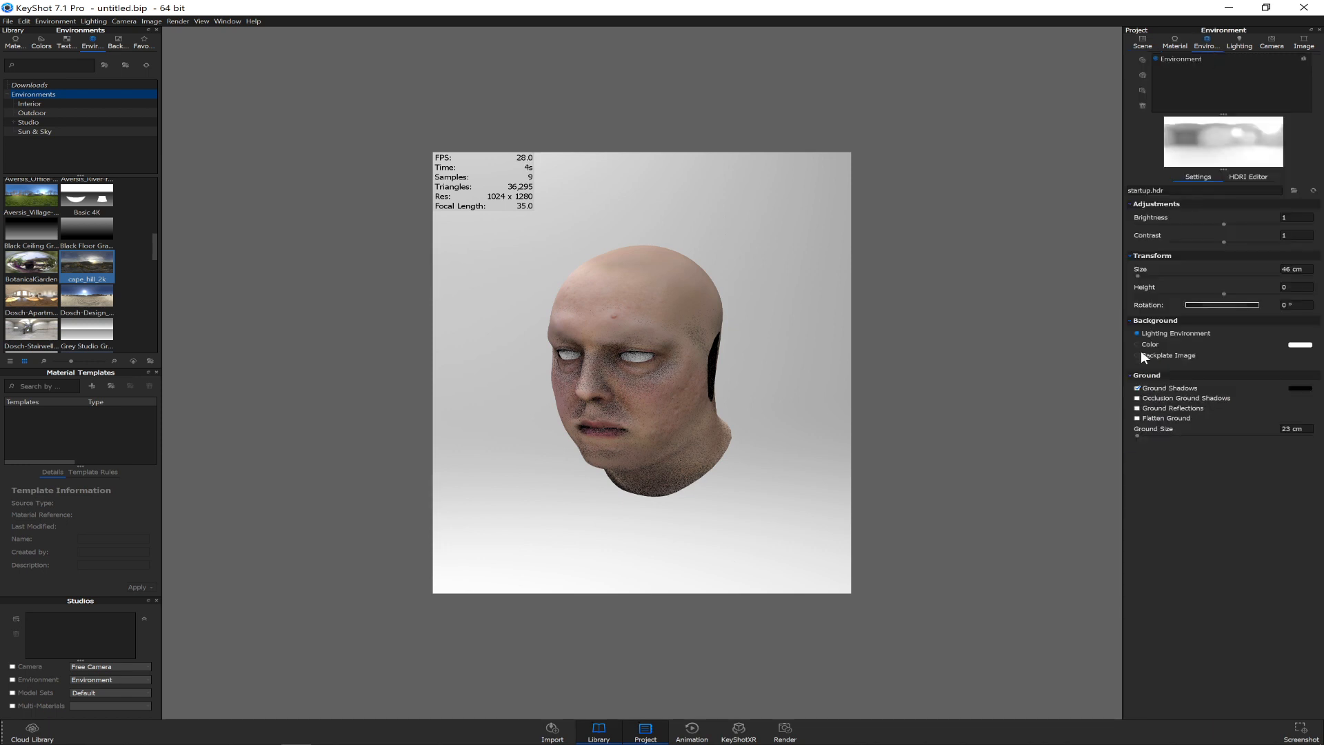
{"action": "left_click", "coordinate": [1137, 387]}
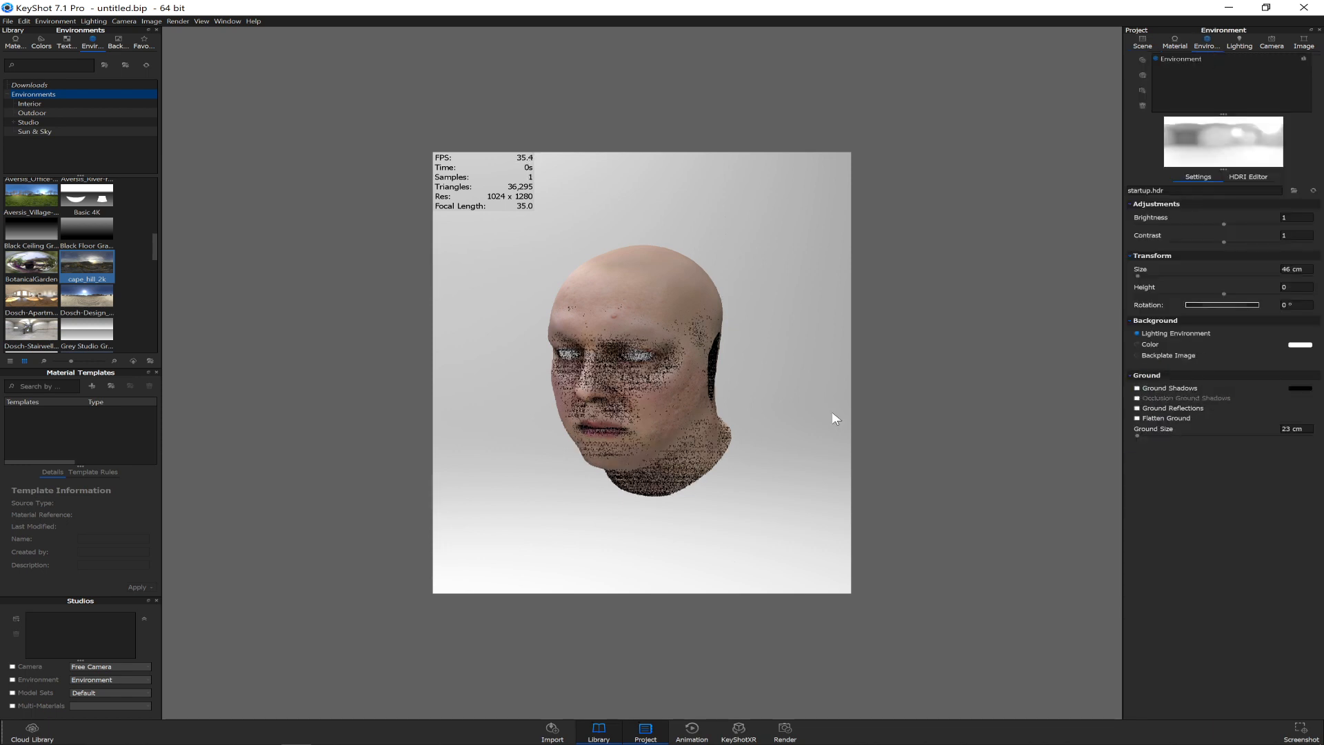
{"action": "left_click_drag", "start_coordinate": [810, 430], "coordinate": [790, 429]}
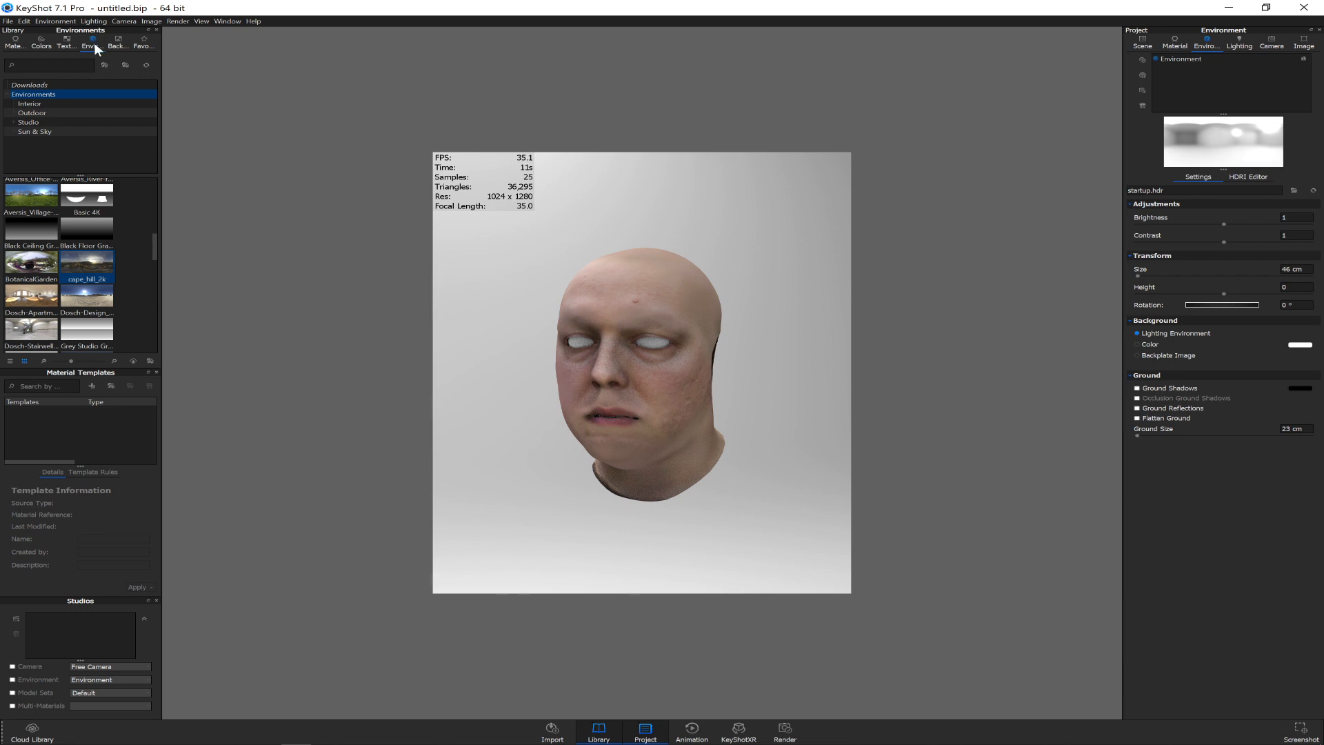
- Browse the environment library and light the scene with the cape_hill_2k environment
{"action": "left_click_drag", "start_coordinate": [155, 249], "coordinate": [159, 296]}
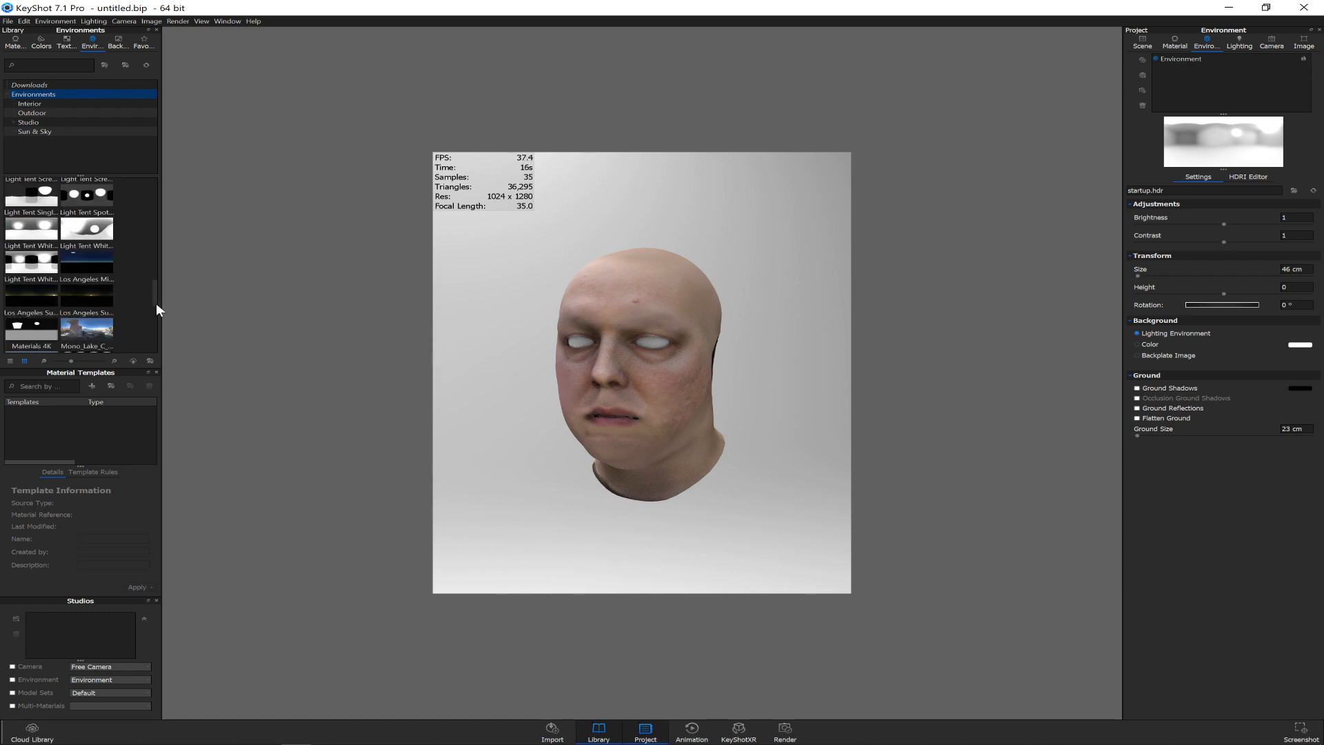
{"action": "scroll", "coordinate": [155, 304], "scroll_direction": "down", "scroll_amount": 3}
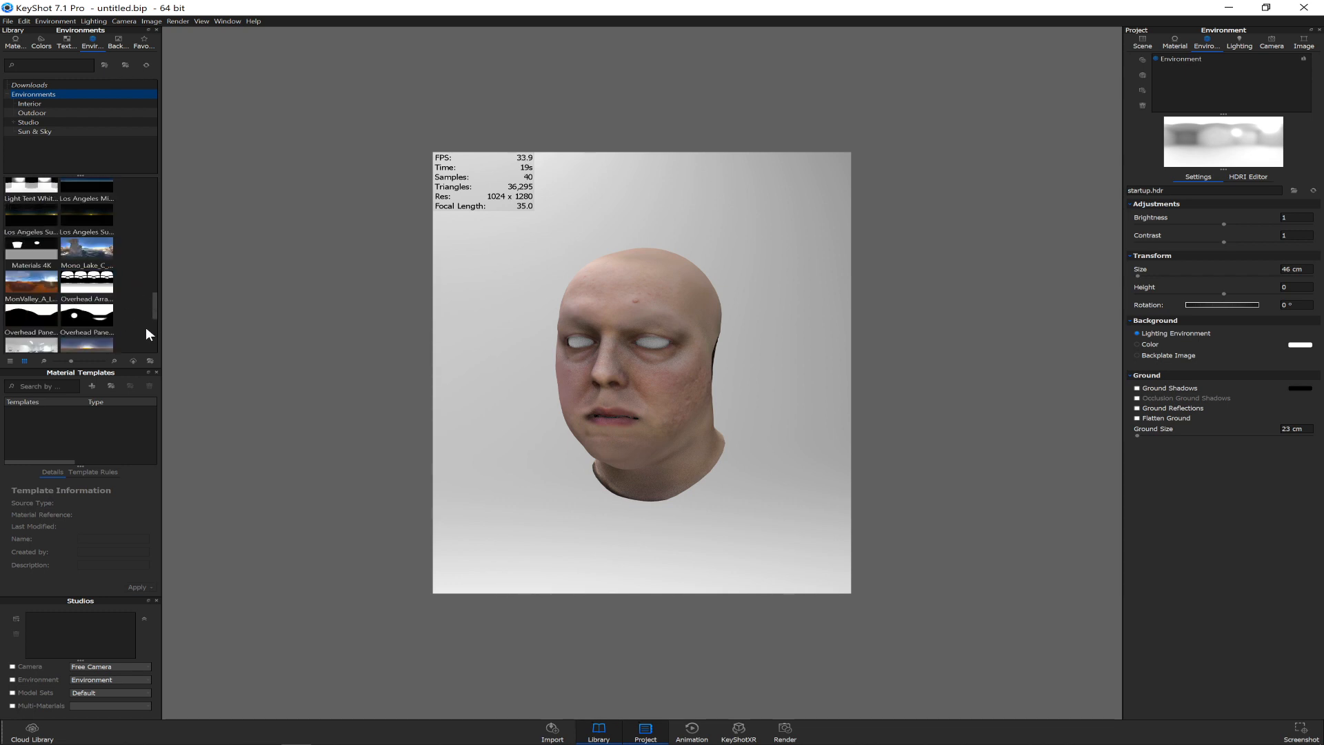
{"action": "scroll", "coordinate": [154, 307], "scroll_direction": "down", "scroll_amount": 3}
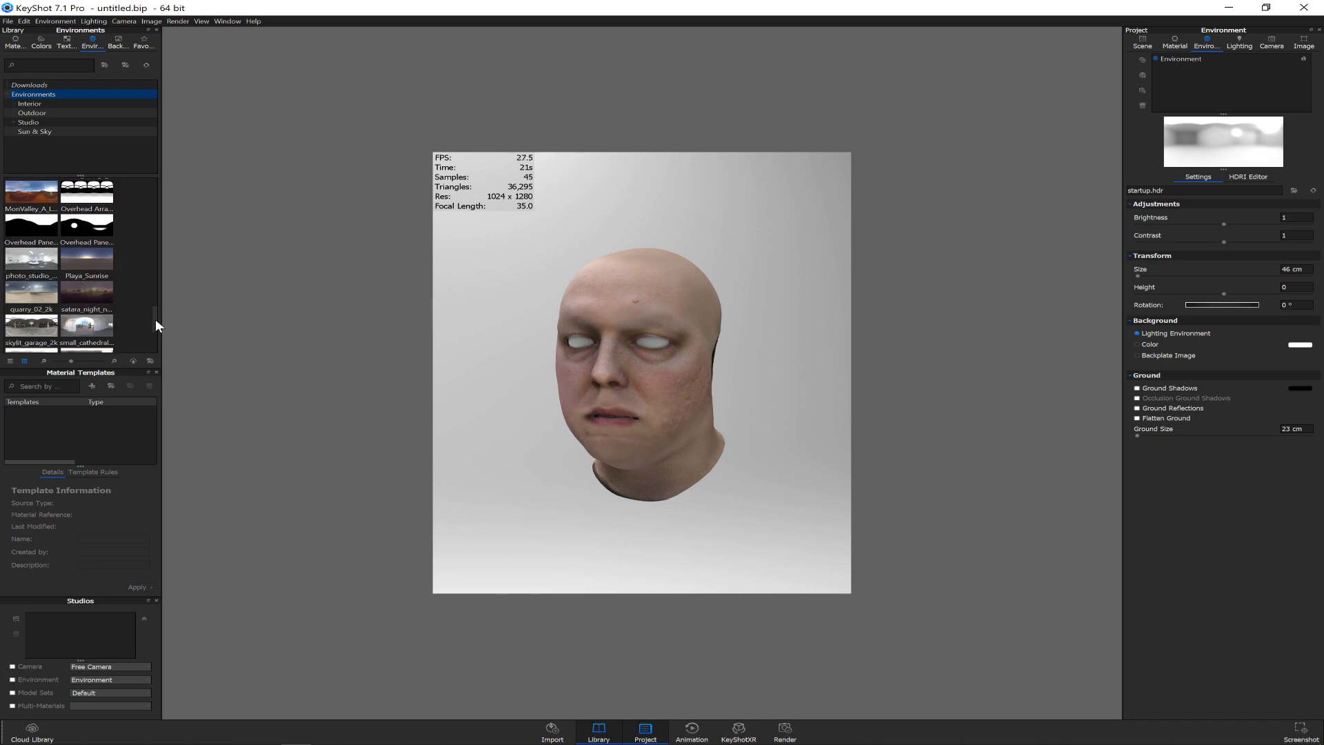
{"action": "scroll", "coordinate": [155, 320], "scroll_direction": "down", "scroll_amount": 2}
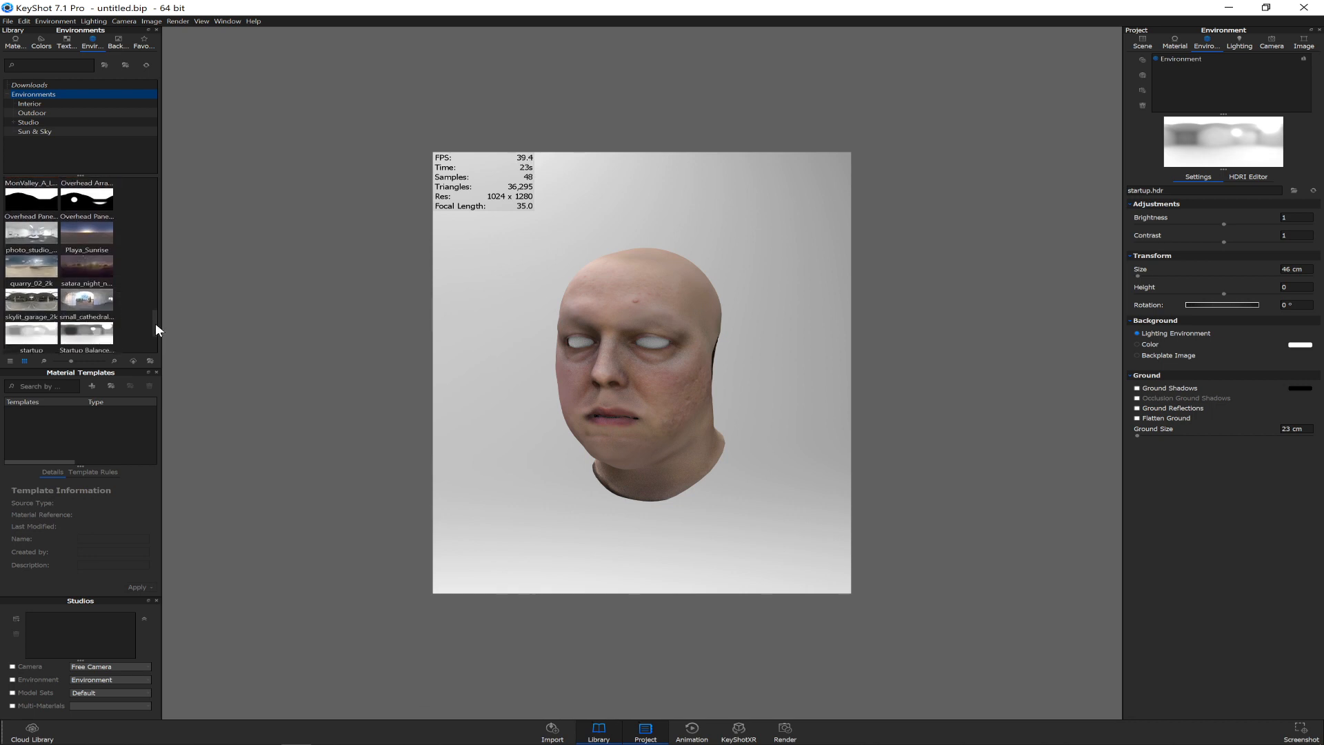
{"action": "scroll", "coordinate": [155, 332], "scroll_direction": "up", "scroll_amount": 4}
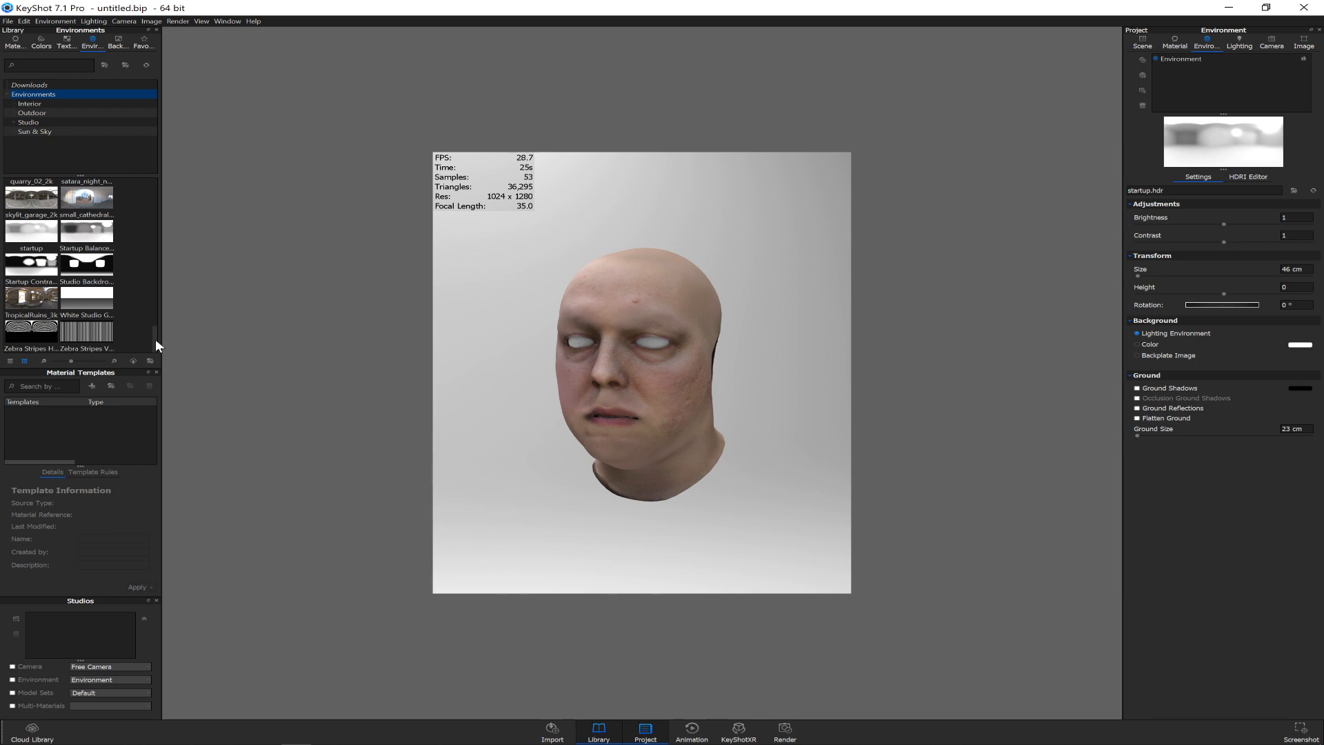
{"action": "scroll", "coordinate": [151, 302], "scroll_direction": "up", "scroll_amount": 5}
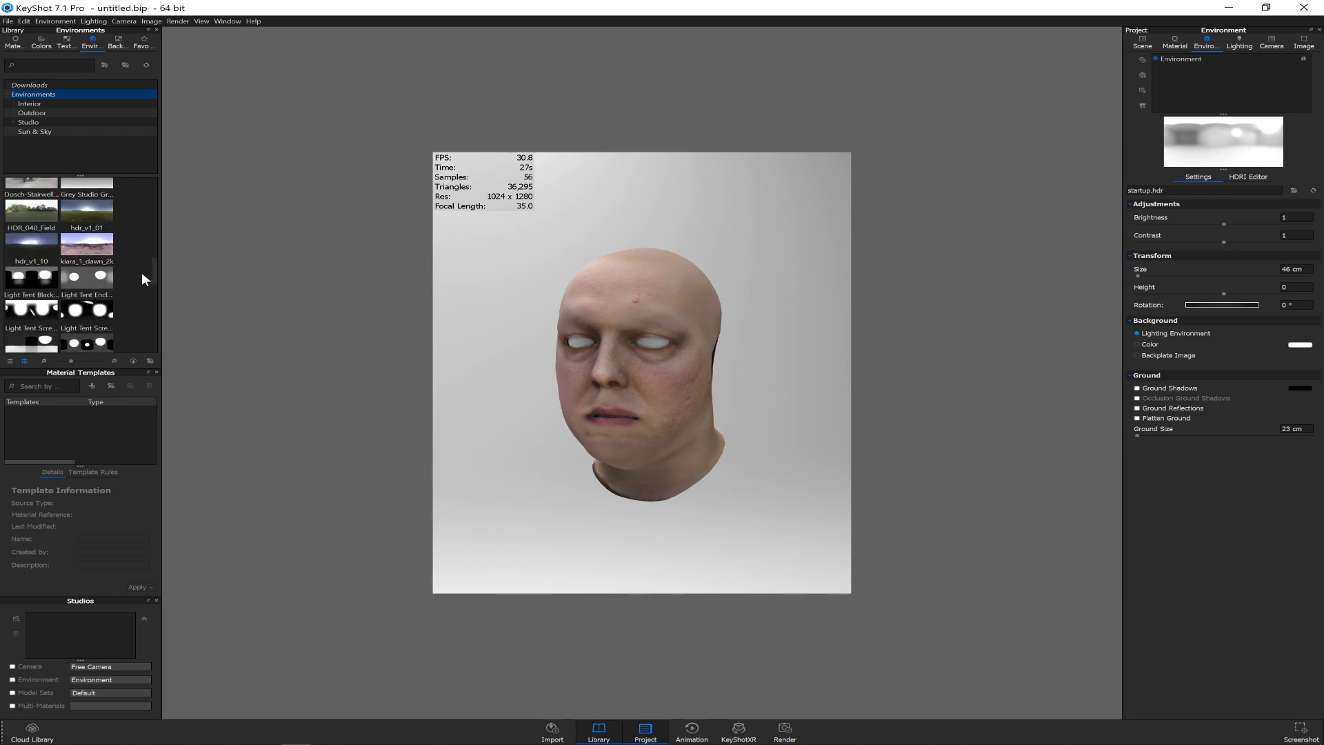
{"action": "scroll", "coordinate": [143, 266], "scroll_direction": "up", "scroll_amount": 4}
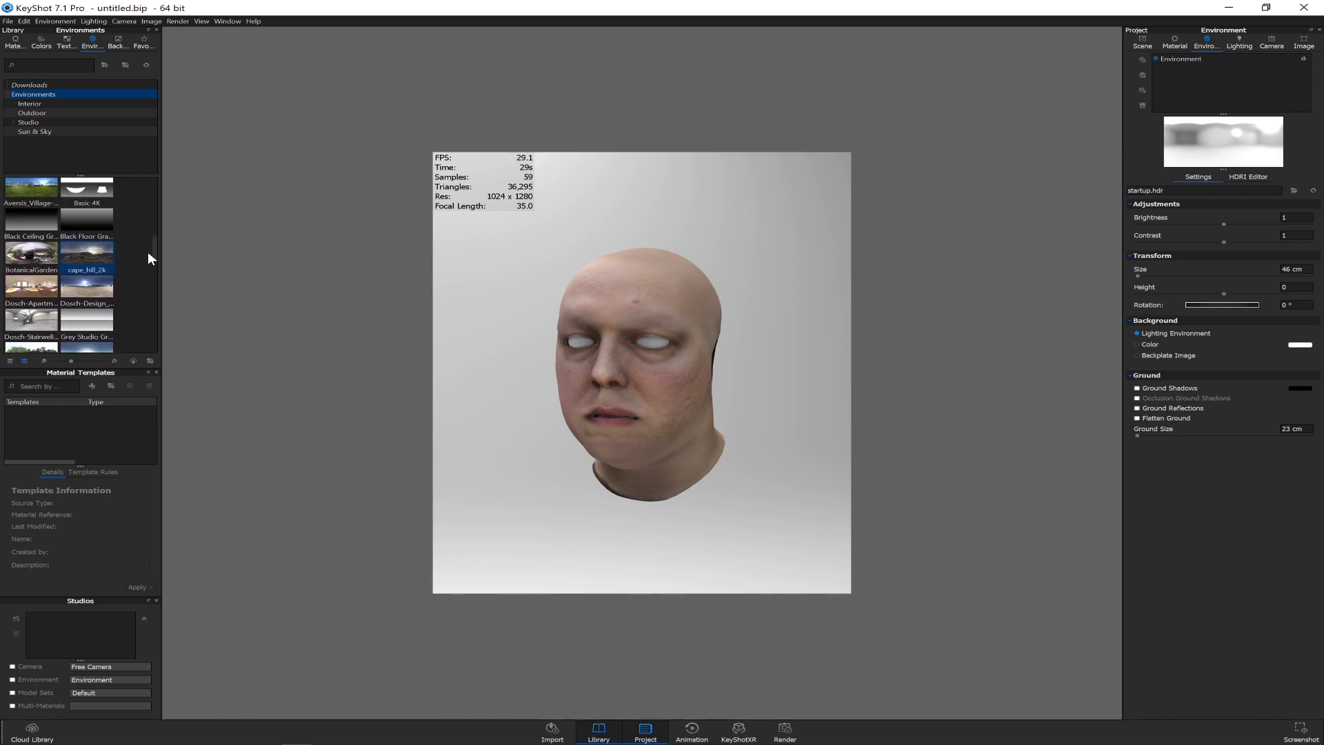
{"action": "left_click_drag", "start_coordinate": [84, 260], "coordinate": [476, 311]}
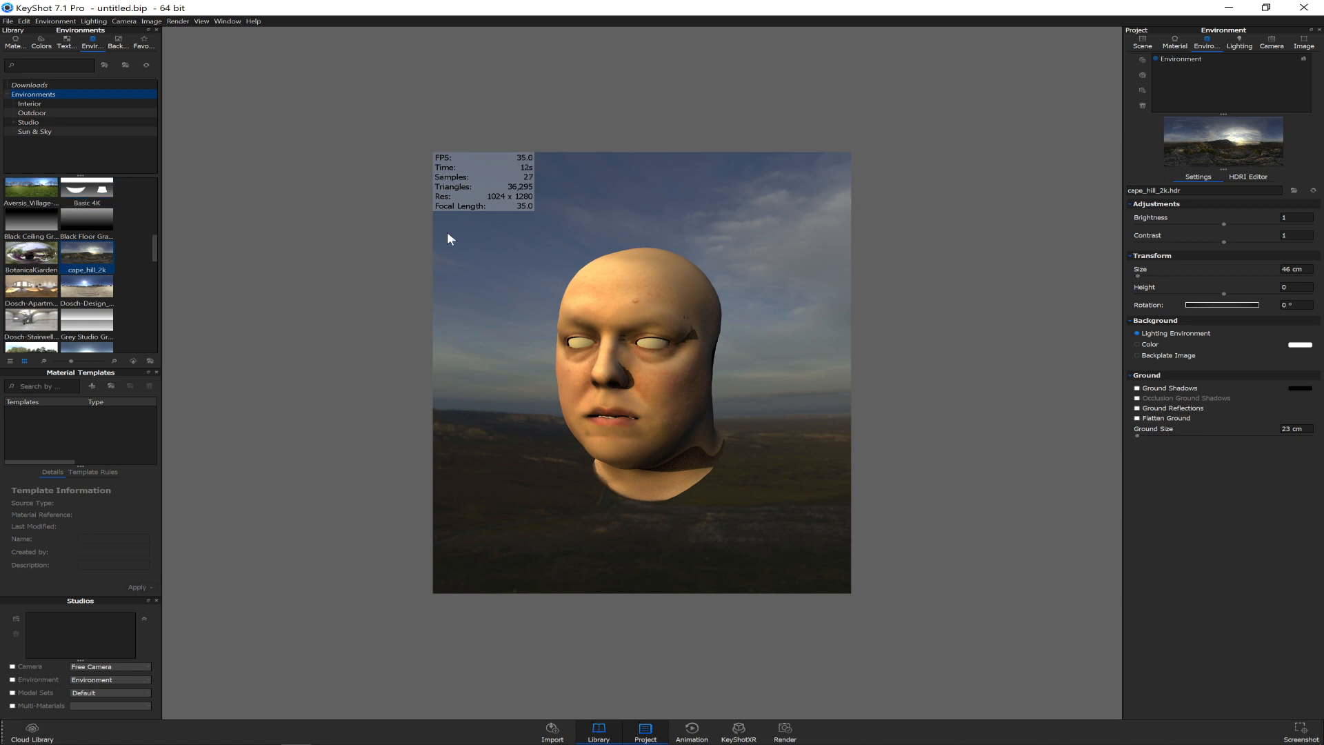
- Switch back to ZBrush and hide the PM3D_eyes3 subtool
{"action": "mouse_move", "coordinate": [384, 742]}
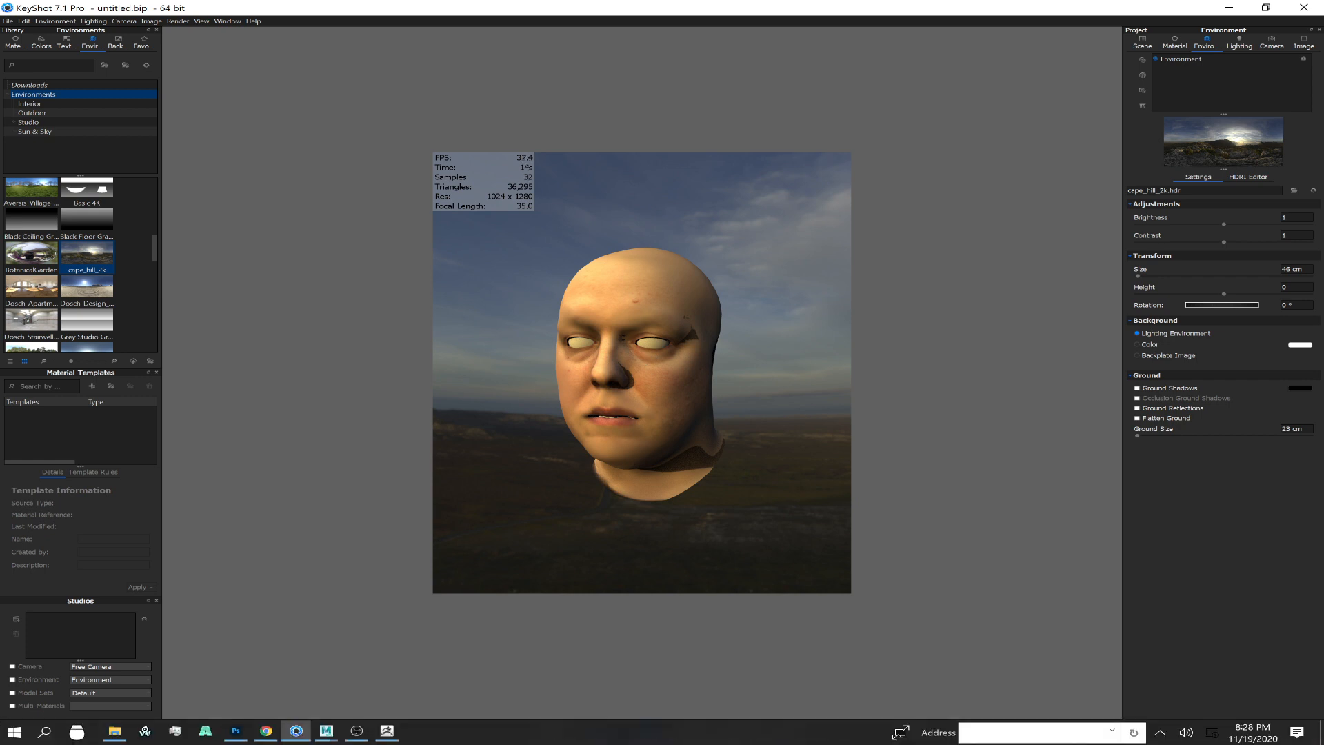
{"action": "left_click", "coordinate": [387, 731]}
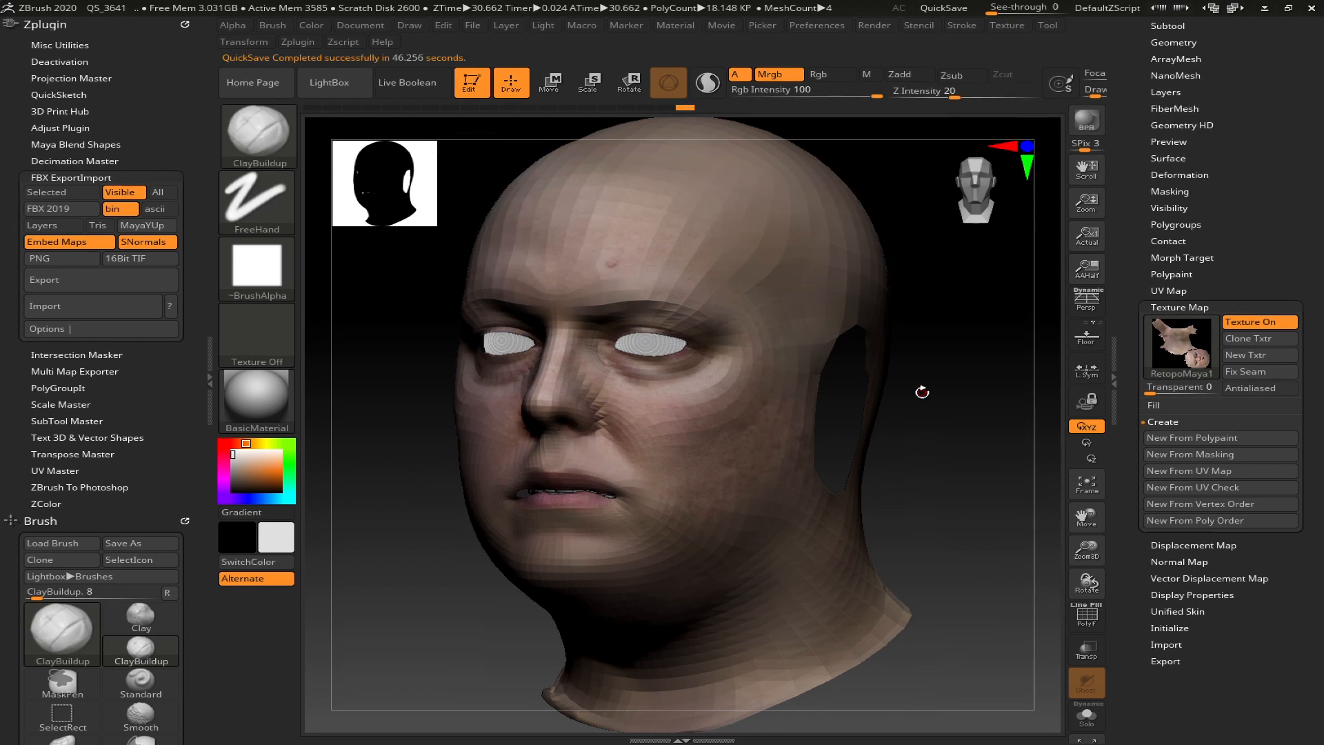
{"action": "left_click_drag", "start_coordinate": [1297, 169], "coordinate": [1270, 333]}
{"action": "left_click", "coordinate": [1179, 366]}
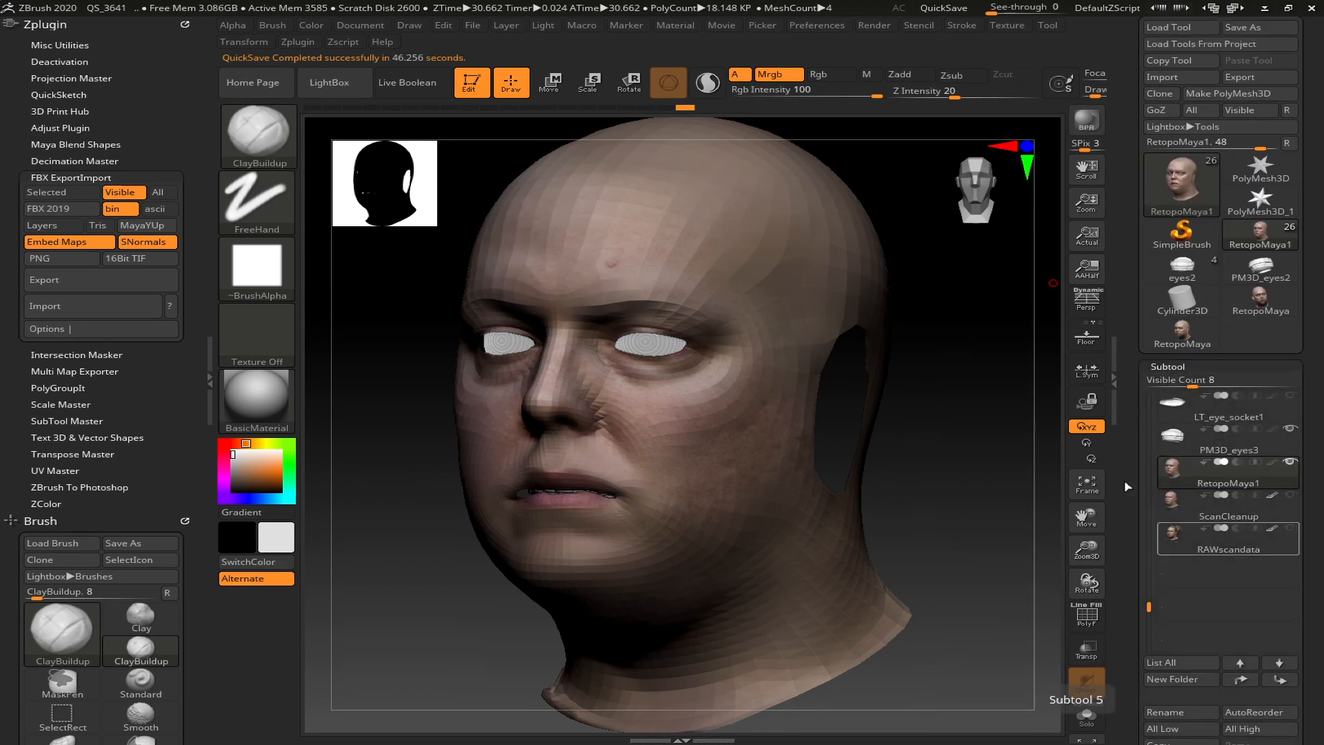
{"action": "left_click_drag", "start_coordinate": [1150, 608], "coordinate": [1149, 583]}
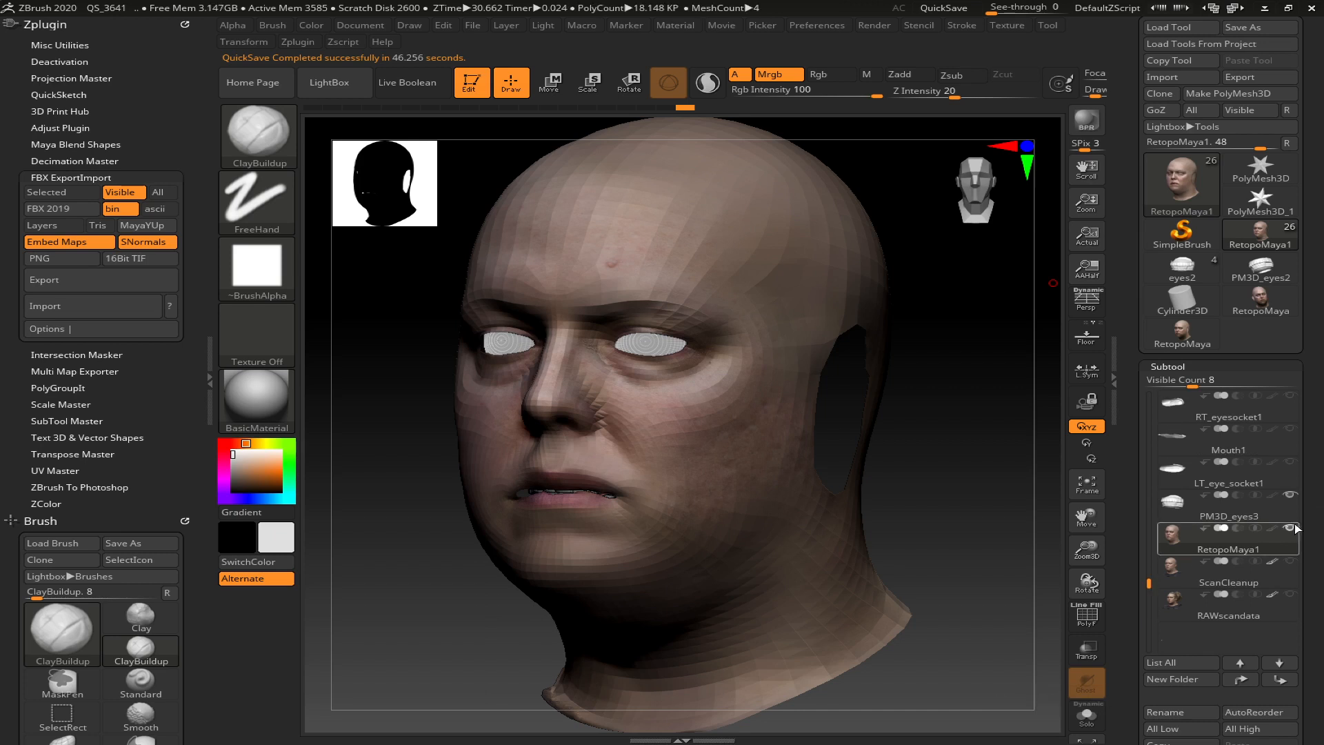
{"action": "left_click", "coordinate": [1289, 495]}
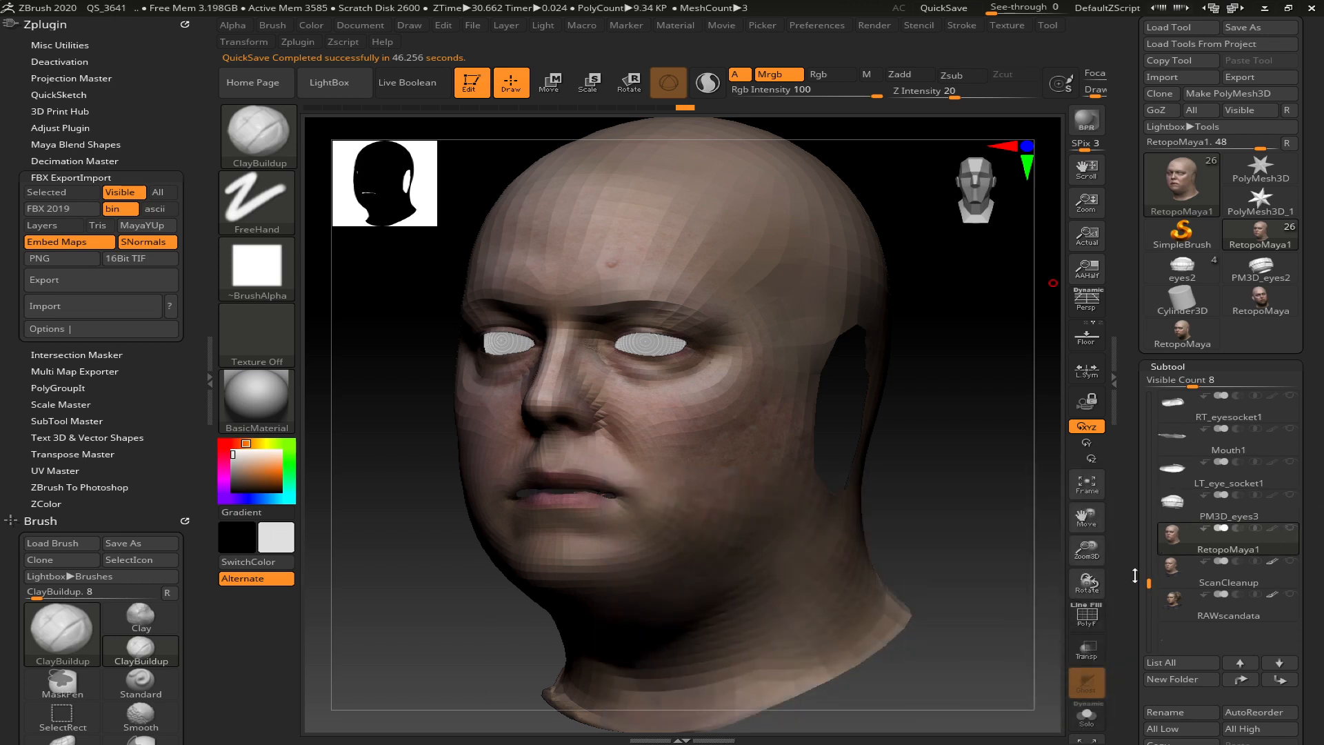
- Hide the plain LT eye fix3 eyeball and show the textured LT eye fix4 eyeball in its place
{"action": "left_click_drag", "start_coordinate": [1149, 582], "coordinate": [1148, 396]}
{"action": "left_click", "coordinate": [1282, 476]}
{"action": "left_click", "coordinate": [1282, 506]}
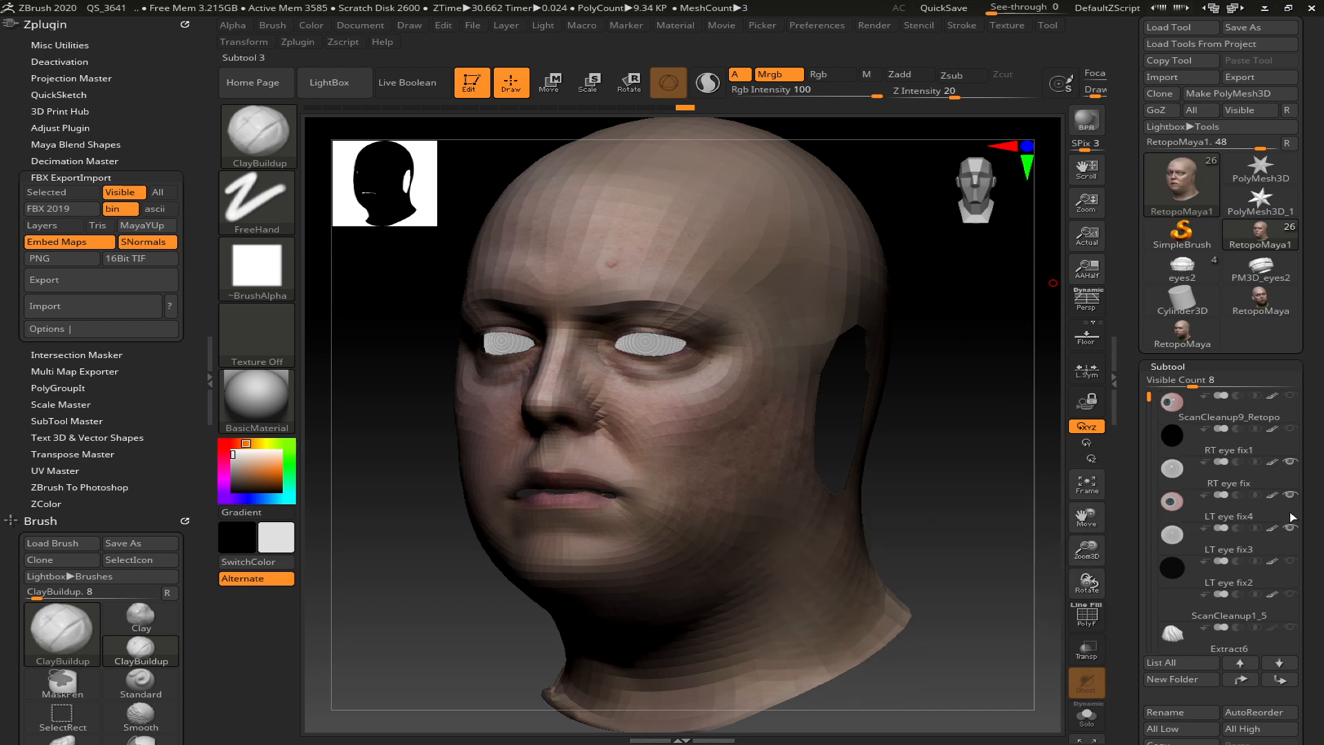
{"action": "left_click", "coordinate": [1289, 494]}
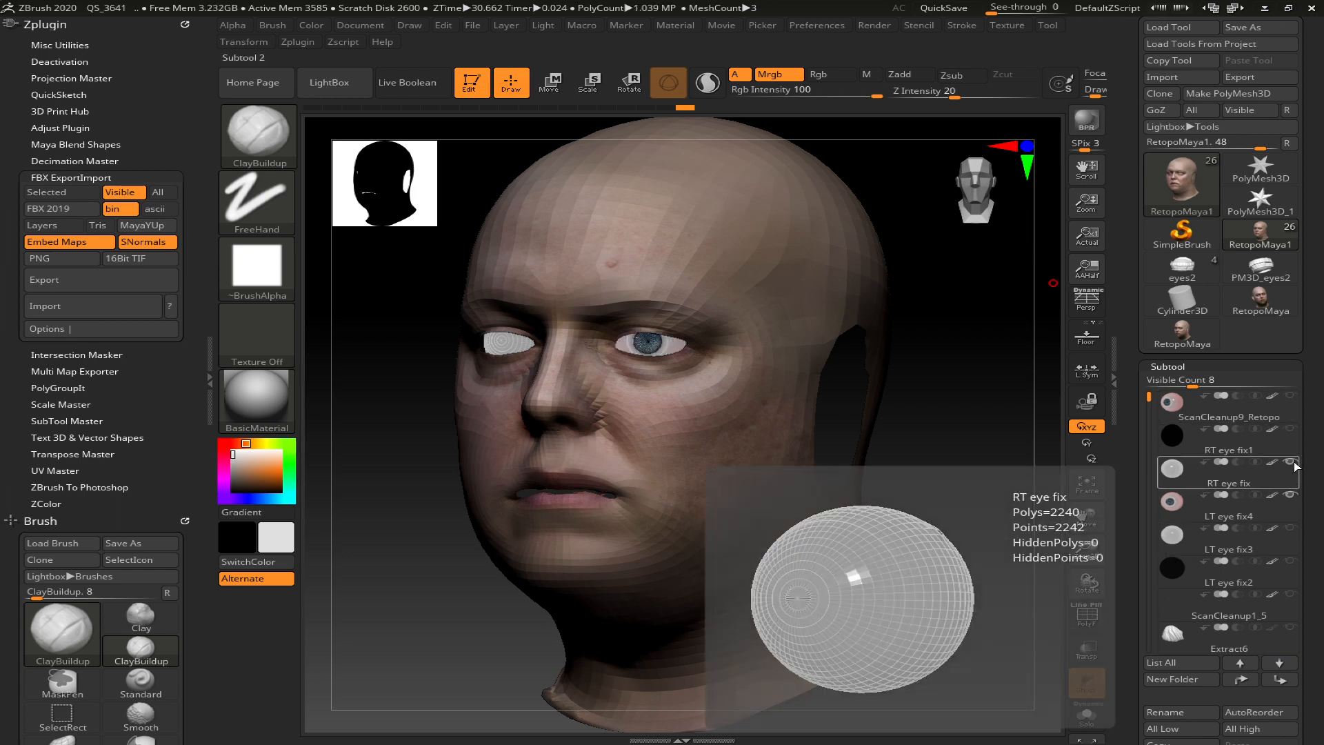
- Hide the plain RT eye fix eyeball and show the ScanCleanup9_Retopo, RT eye fix1 and LT eye fix2 subtools
{"action": "left_click", "coordinate": [1288, 461]}
{"action": "left_click", "coordinate": [1283, 402]}
{"action": "left_click", "coordinate": [1289, 428]}
{"action": "left_click", "coordinate": [1283, 442]}
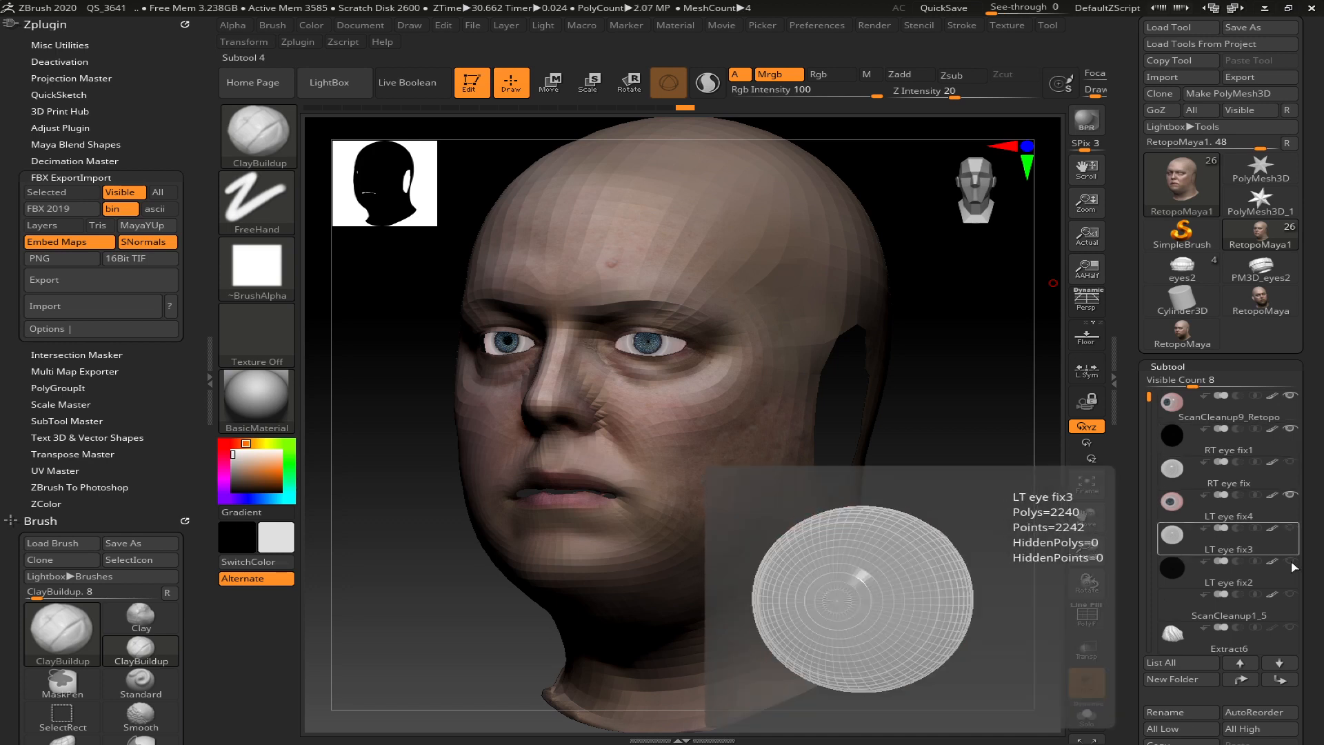
{"action": "left_click", "coordinate": [1283, 572]}
{"action": "left_click", "coordinate": [1290, 560]}
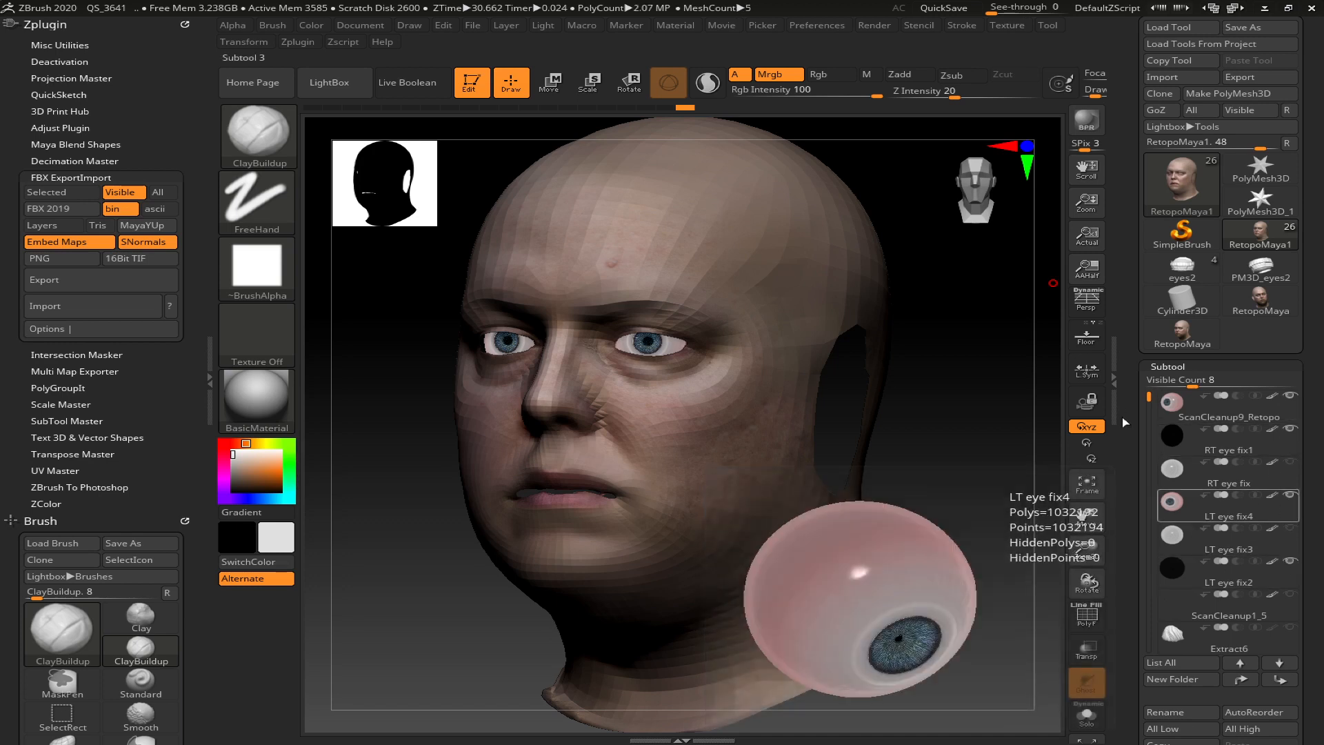
- Select the ScanCleanup9_Retopo subtool and export the visible eyeballs as joshretopo6eye.fbx in the JoshNormalFBX folder
{"action": "mouse_move", "coordinate": [1146, 396]}
{"action": "left_mouse_down"}
{"action": "mouse_move", "coordinate": [1147, 581]}
{"action": "mouse_move", "coordinate": [1147, 397]}
{"action": "left_mouse_up"}
{"action": "left_click", "coordinate": [1176, 412]}
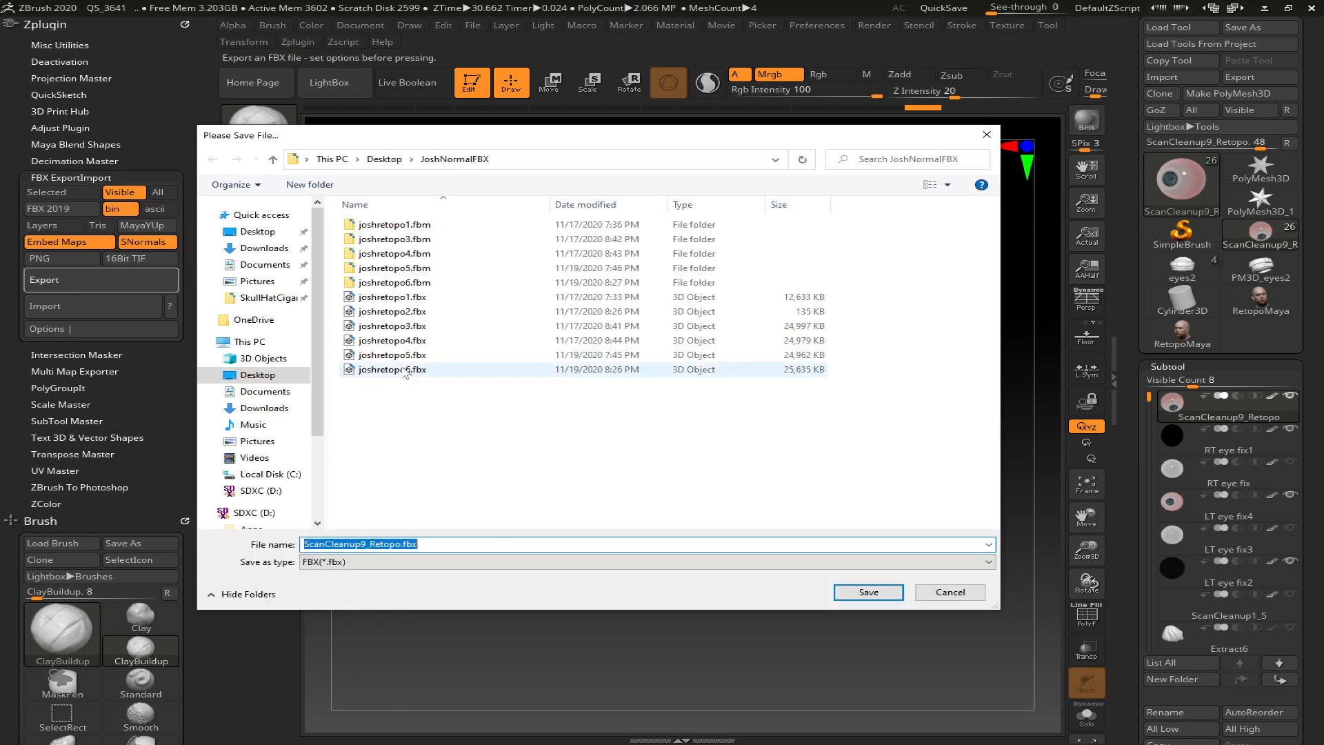
{"action": "left_click", "coordinate": [392, 370]}
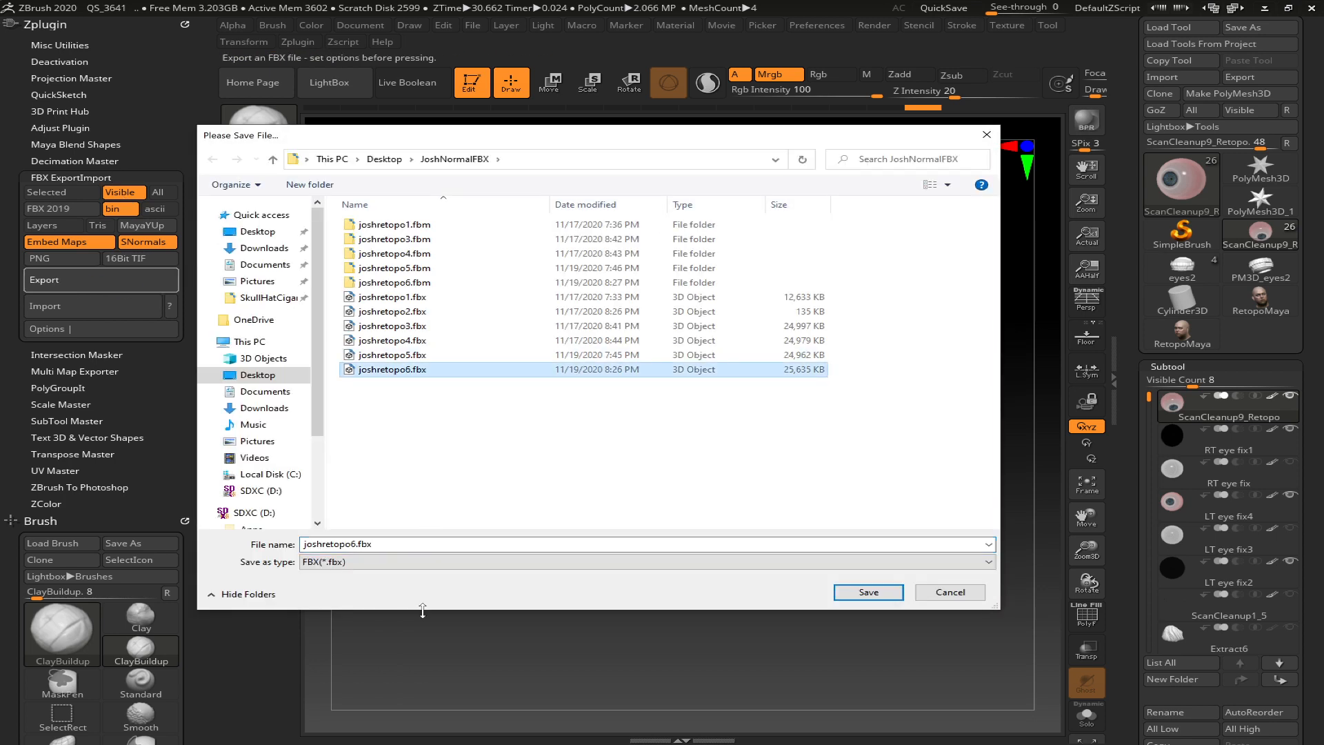
{"action": "left_click", "coordinate": [356, 544]}
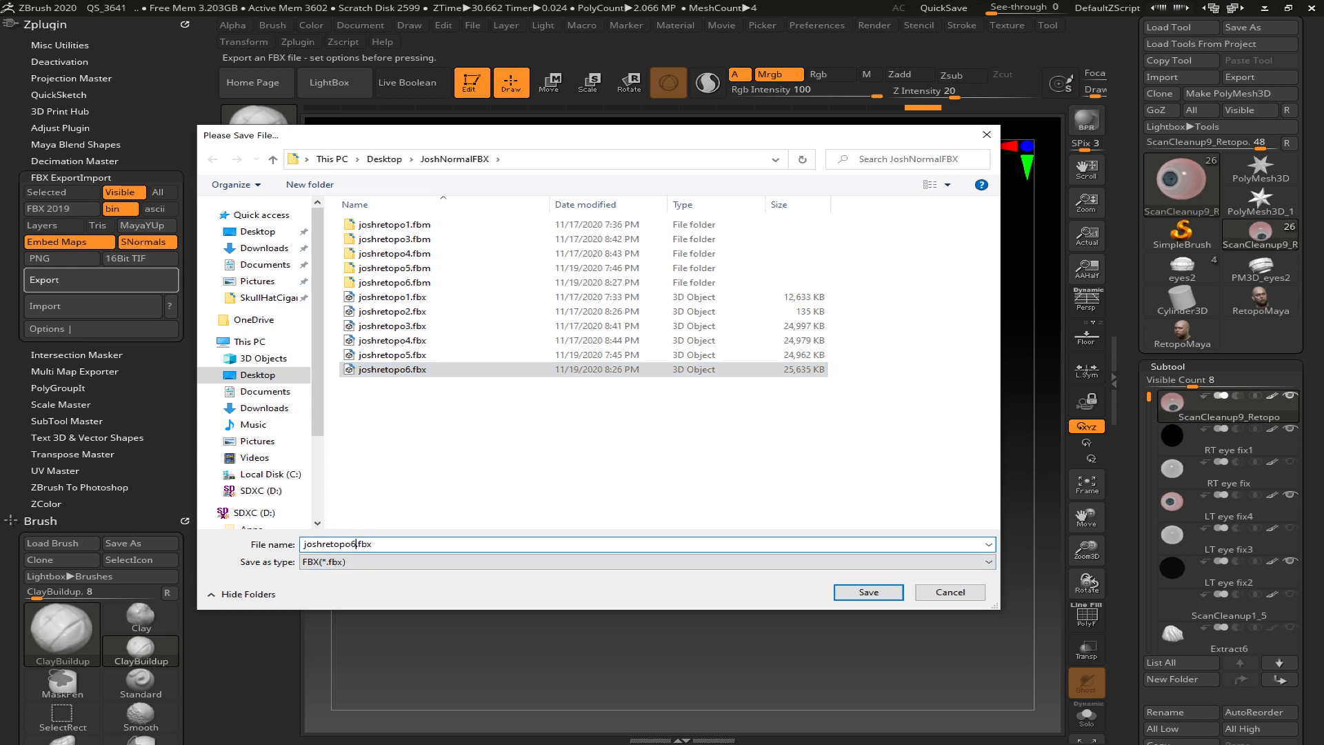
{"action": "type", "text": "eyea"}
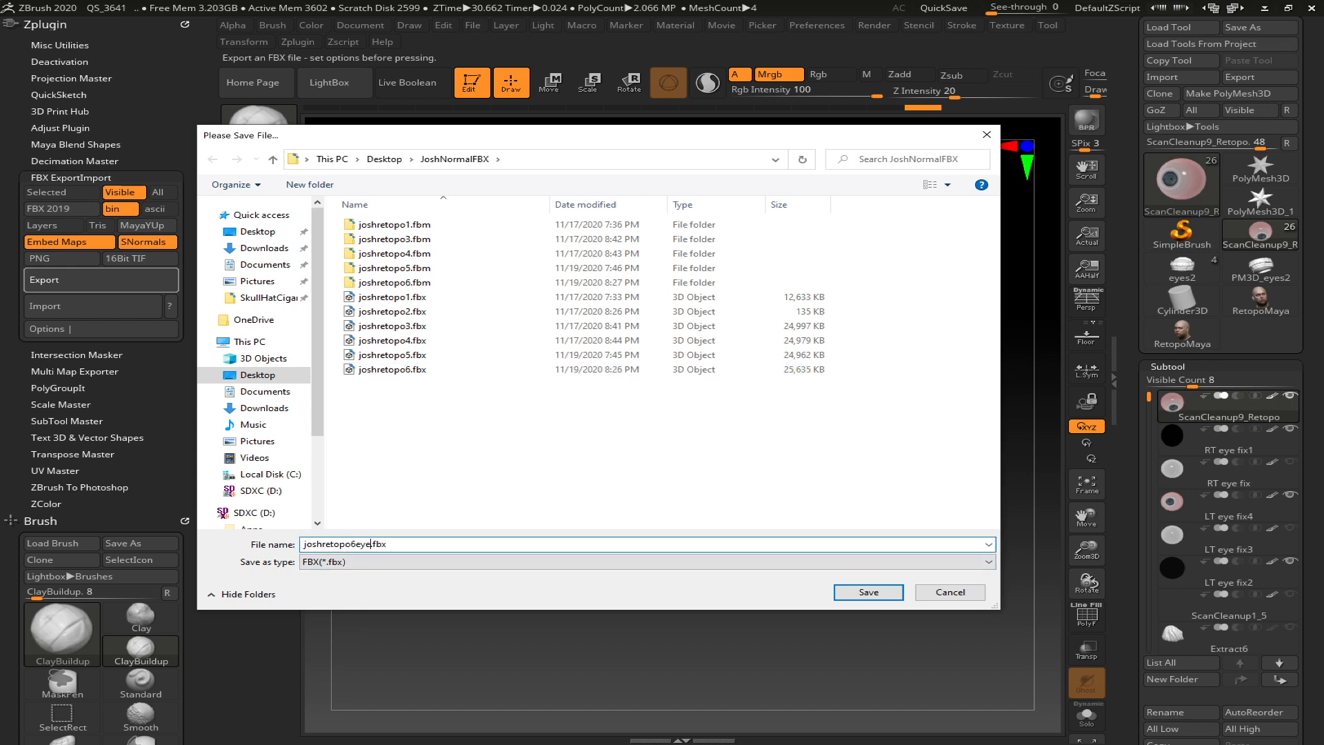
{"action": "key", "text": "Return"}
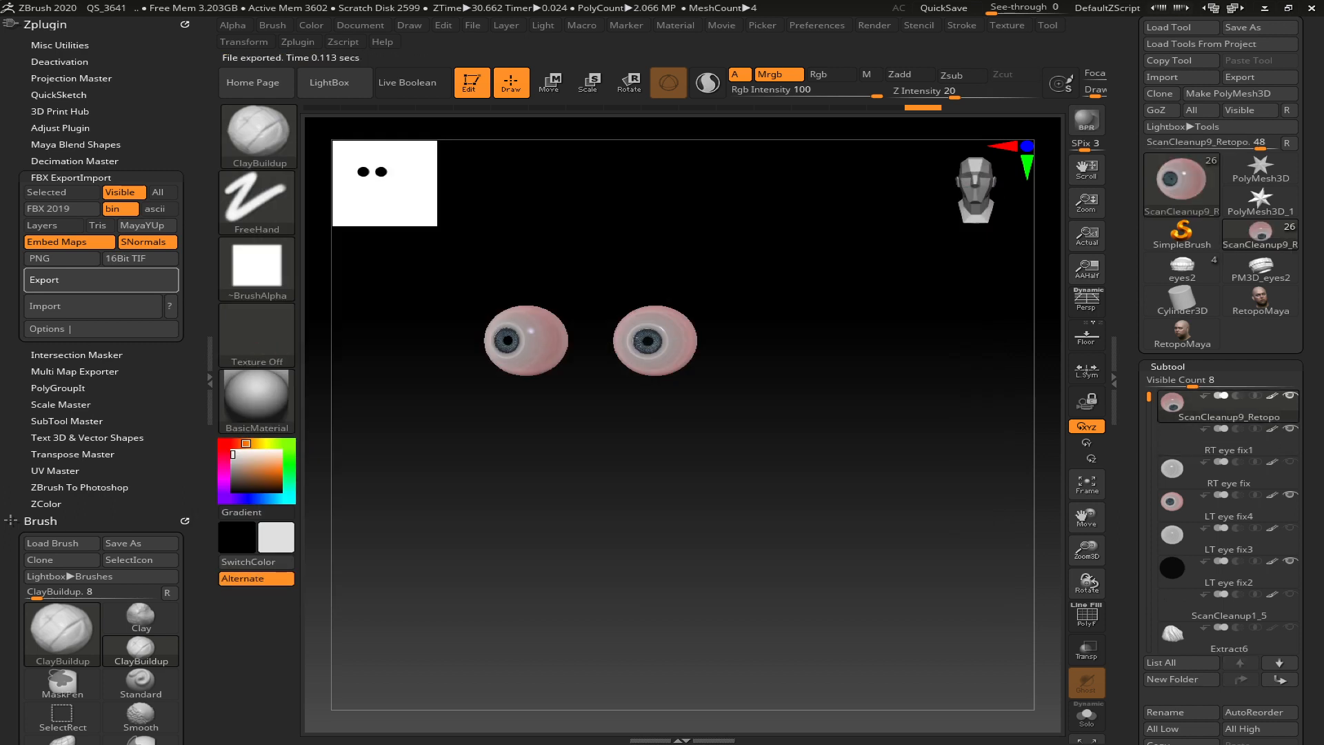
- Switch to KeyShot and start importing the exported eyeballs into the head scene
{"action": "key", "text": "alt+Tab"}
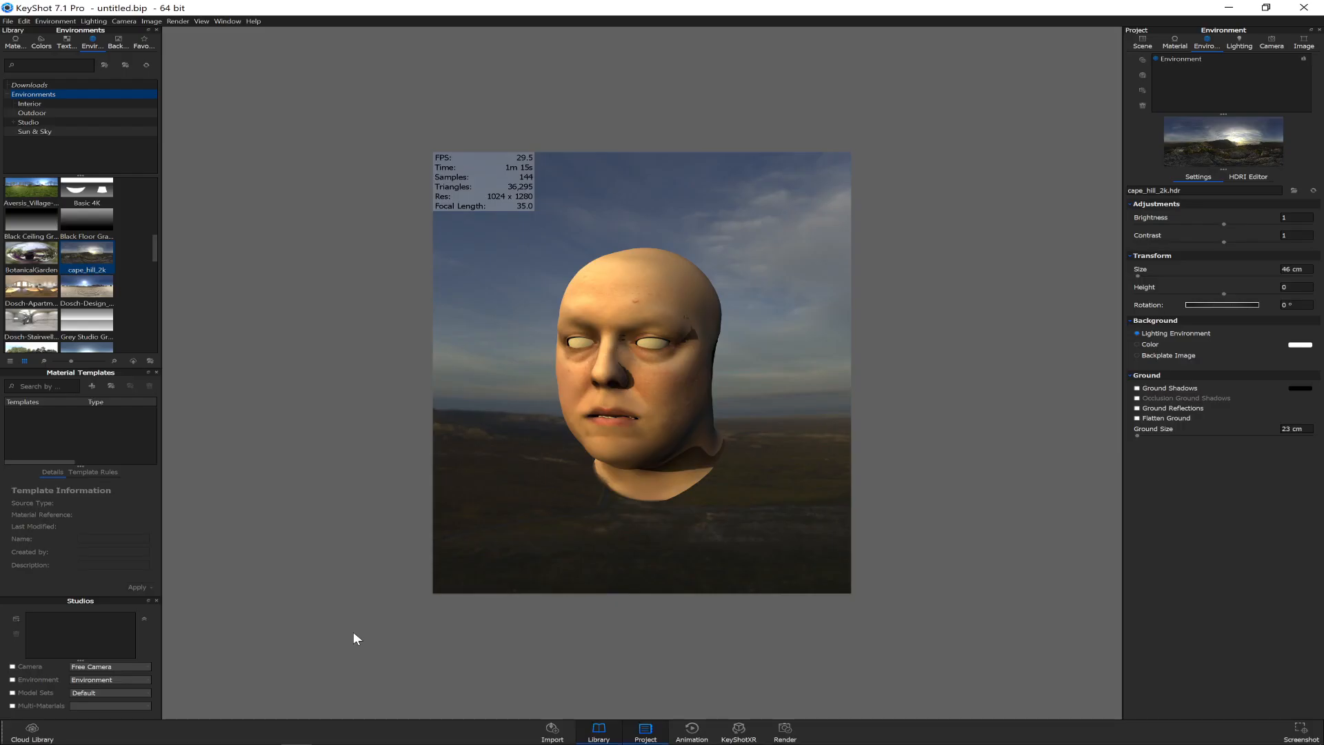
{"action": "left_click", "coordinate": [7, 22]}
{"action": "left_click", "coordinate": [7, 21]}
{"action": "left_click", "coordinate": [8, 22]}
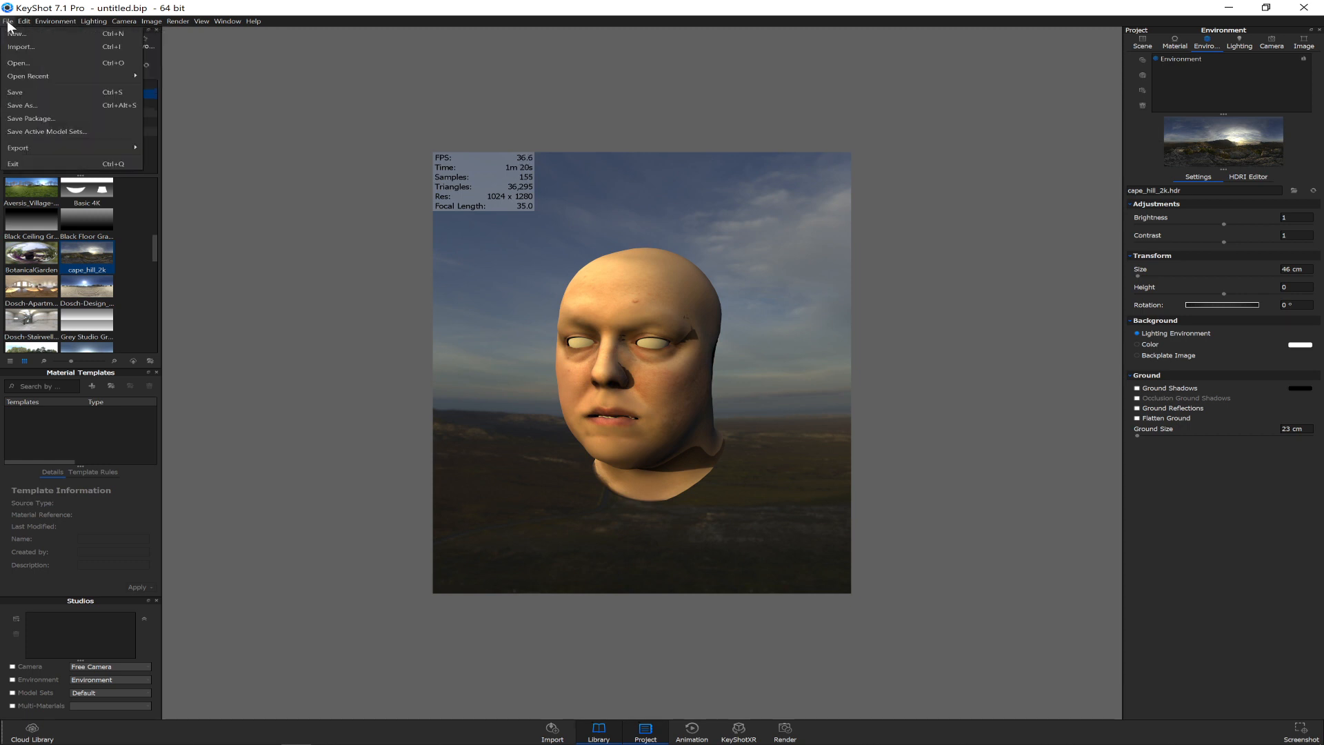
- Look over the importable models in the JoshNormalFBX folder without importing any, and switch to ZBrush
{"action": "left_click", "coordinate": [17, 47]}
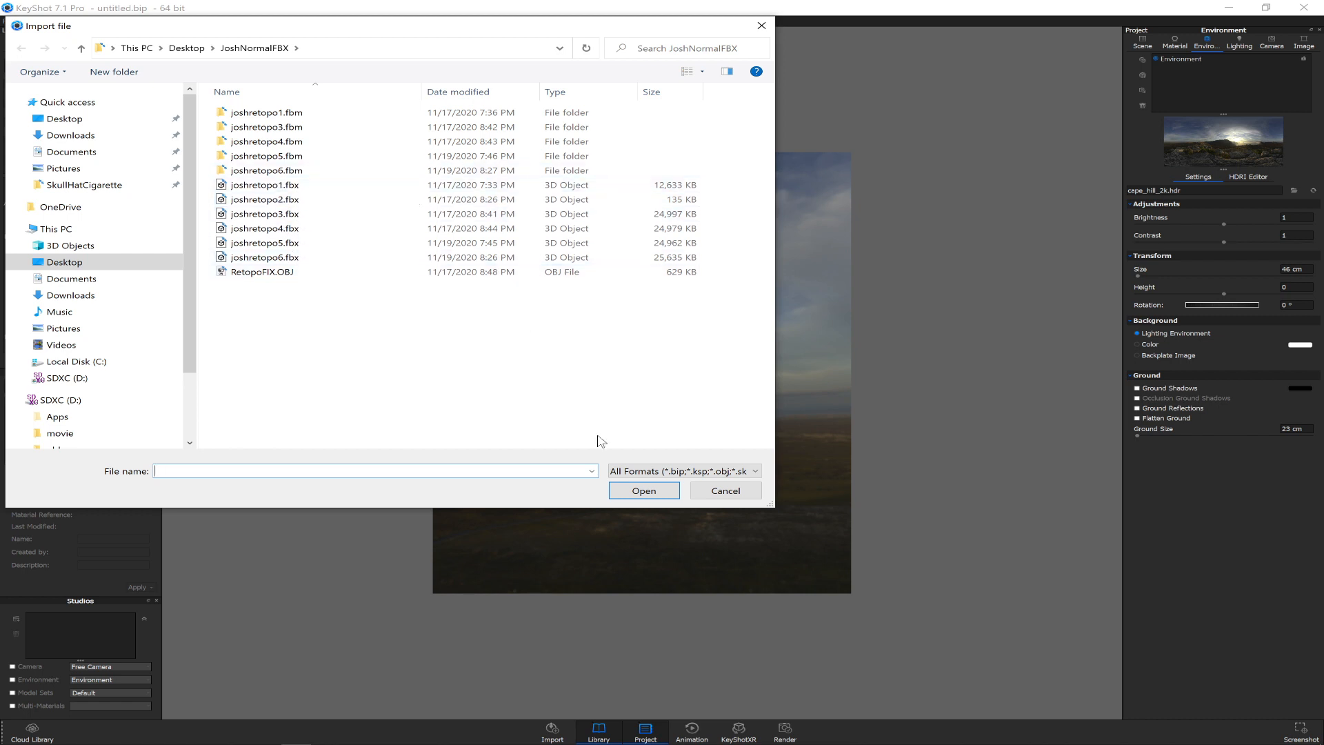
{"action": "left_click", "coordinate": [717, 492]}
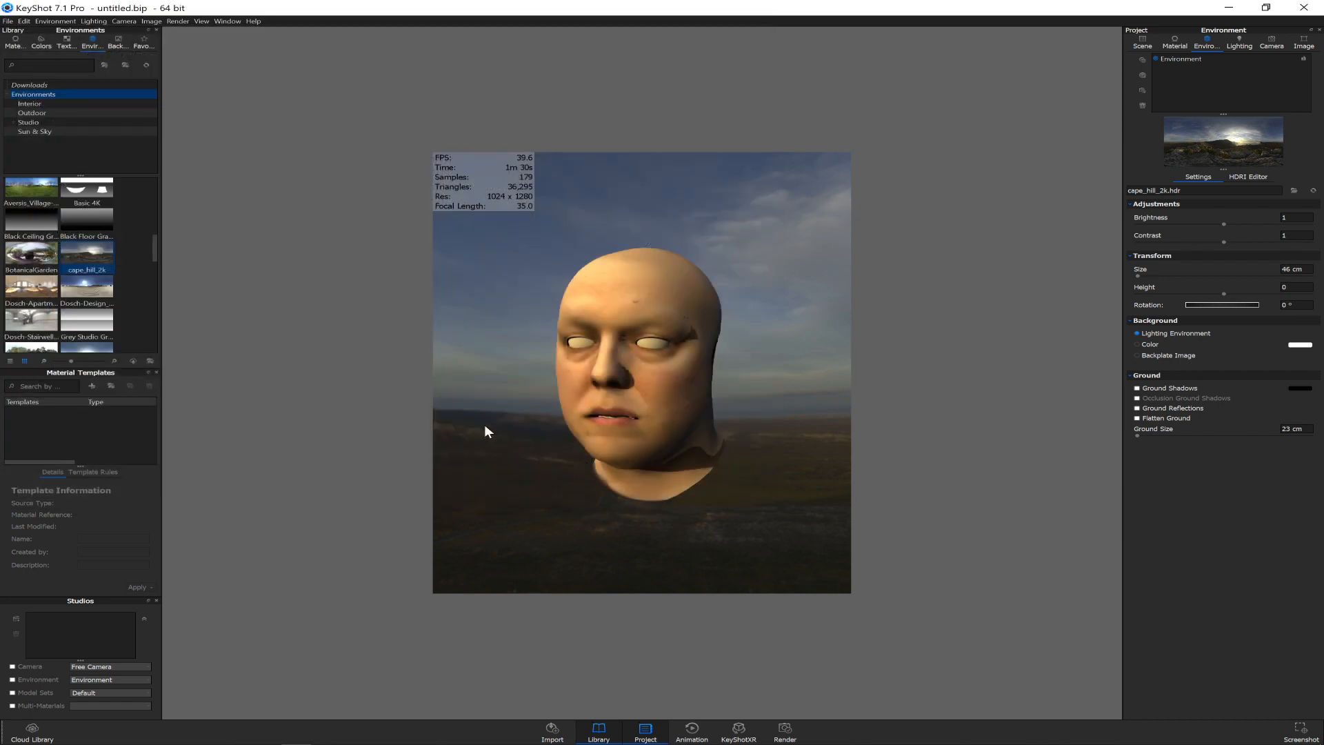
{"action": "key", "text": "alt+Tab"}
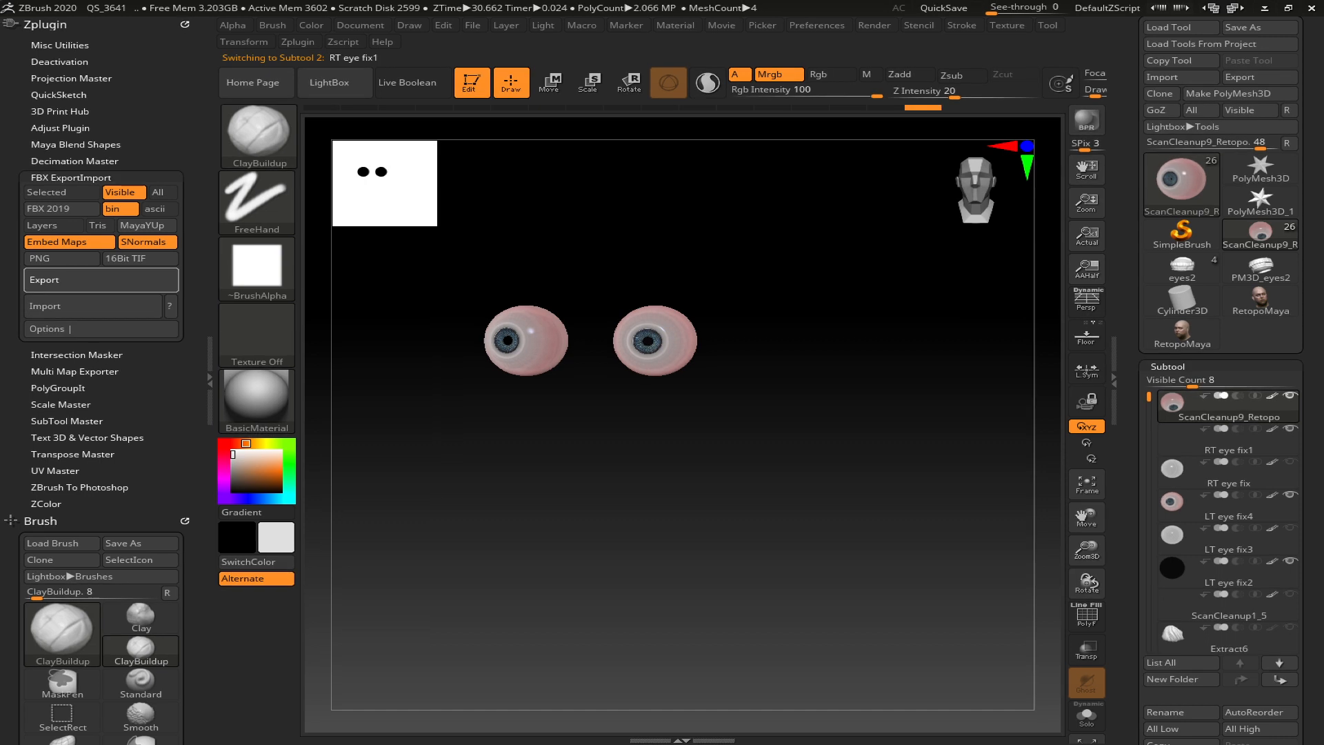
- Switch from ZBrush back to the head scene in KeyShot
{"action": "key", "text": "alt+Tab"}
{"action": "key", "text": "alt+Tab"}
{"action": "key", "text": "alt+Tab"}
{"action": "key", "text": "alt+Tab"}
{"action": "key", "text": "alt+Tab"}
{"action": "key", "text": "alt+Tab"}
{"action": "key", "text": "alt+Tab"}
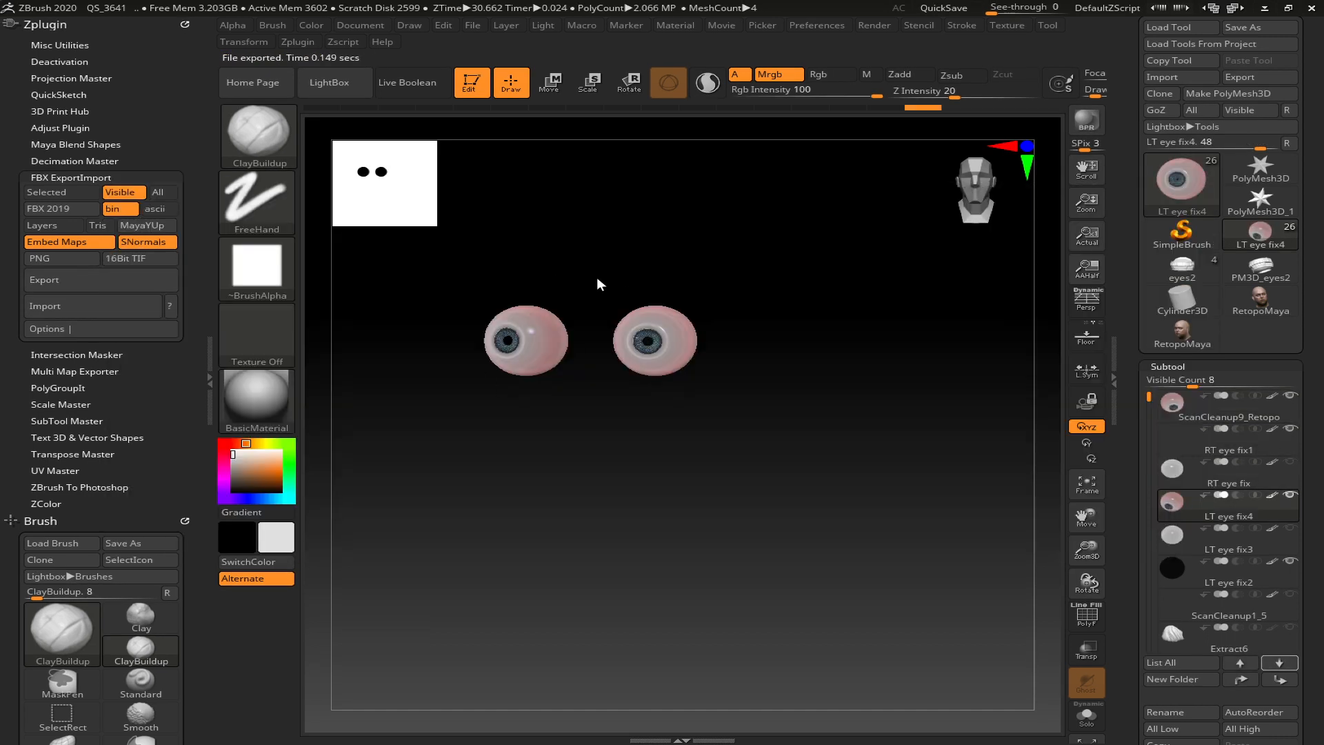
{"action": "key", "text": "alt+Tab"}
{"action": "key", "text": "alt+Tab"}
{"action": "key", "text": "alt+Tab"}
{"action": "key", "text": "alt+Tab"}
{"action": "key", "text": "alt+Tab"}
{"action": "key", "text": "alt+Tab"}
{"action": "key", "text": "alt+Tab"}
{"action": "key", "text": "alt+Tab"}
{"action": "key", "text": "alt+Tab"}
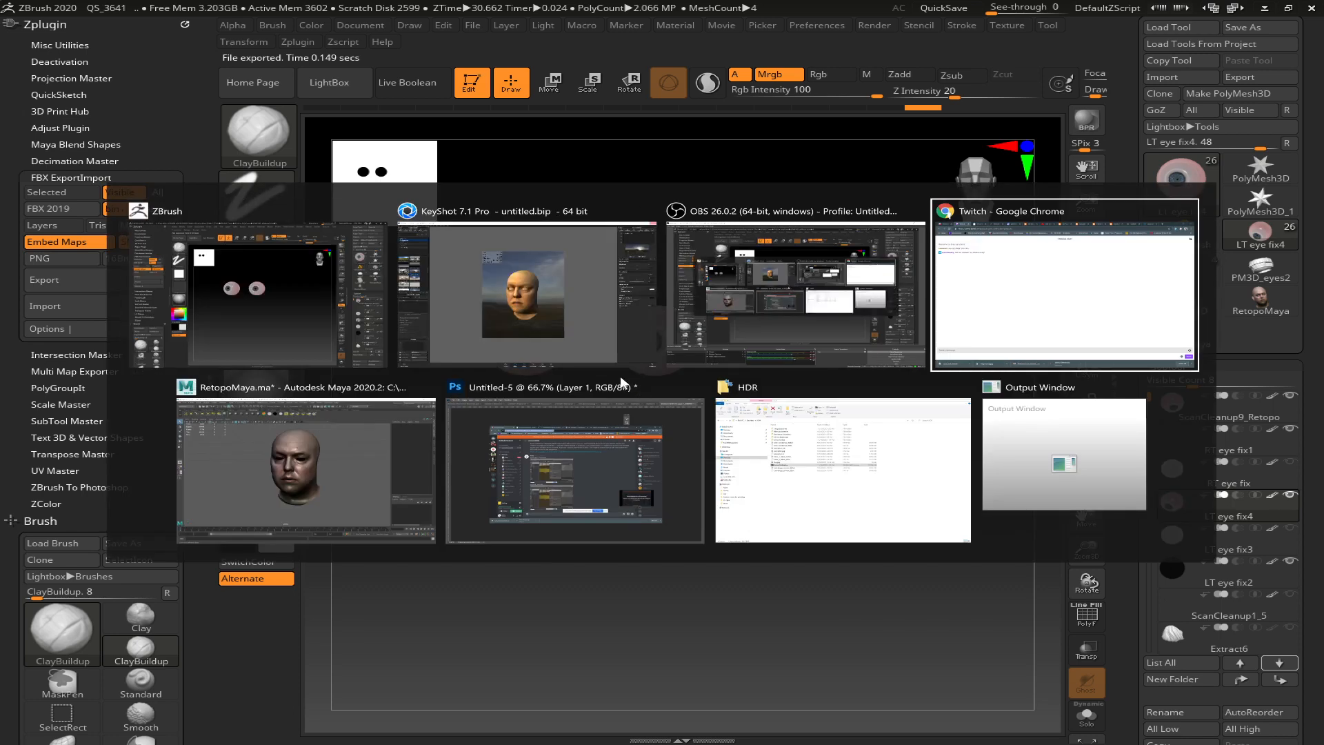
{"action": "key", "text": "alt+Tab"}
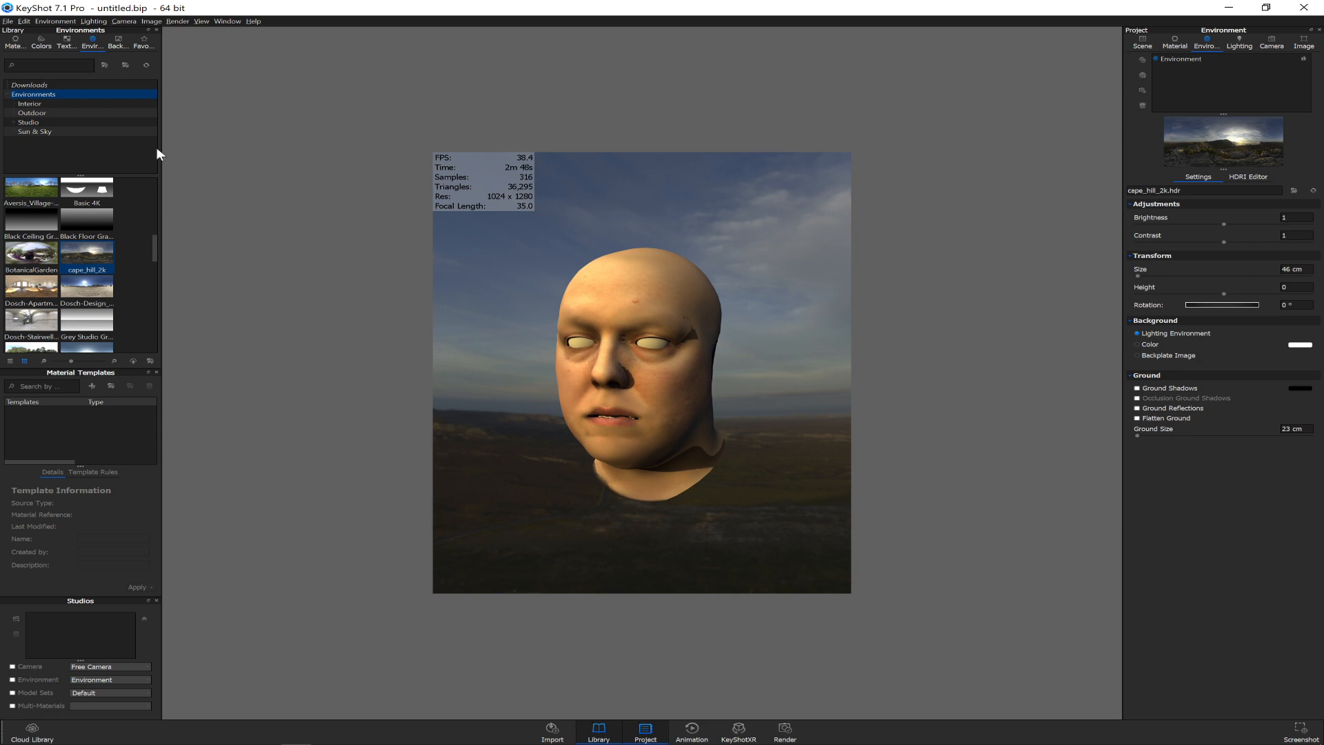
- Browse the Desktop and JoshNormalFBX folders for a model to import, and leave without importing
{"action": "left_click", "coordinate": [9, 22]}
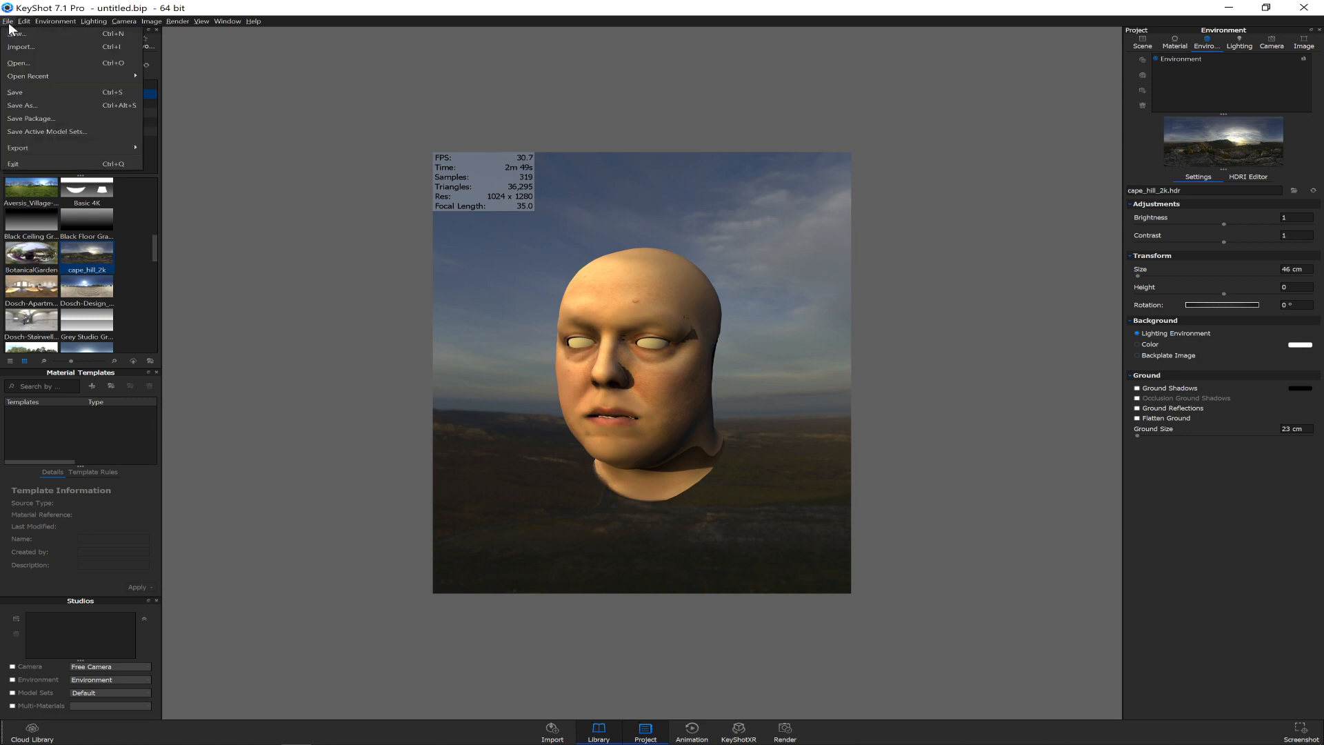
{"action": "left_click", "coordinate": [43, 40]}
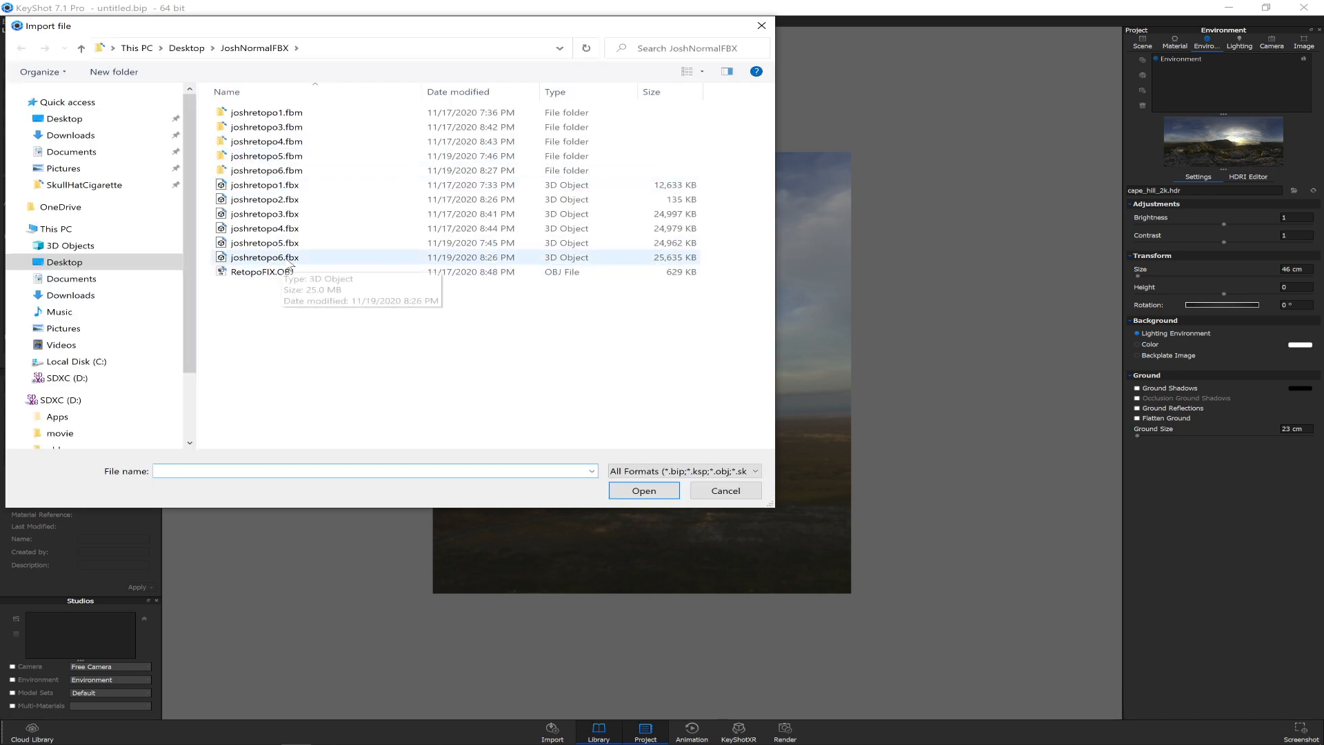
{"action": "left_click", "coordinate": [181, 48]}
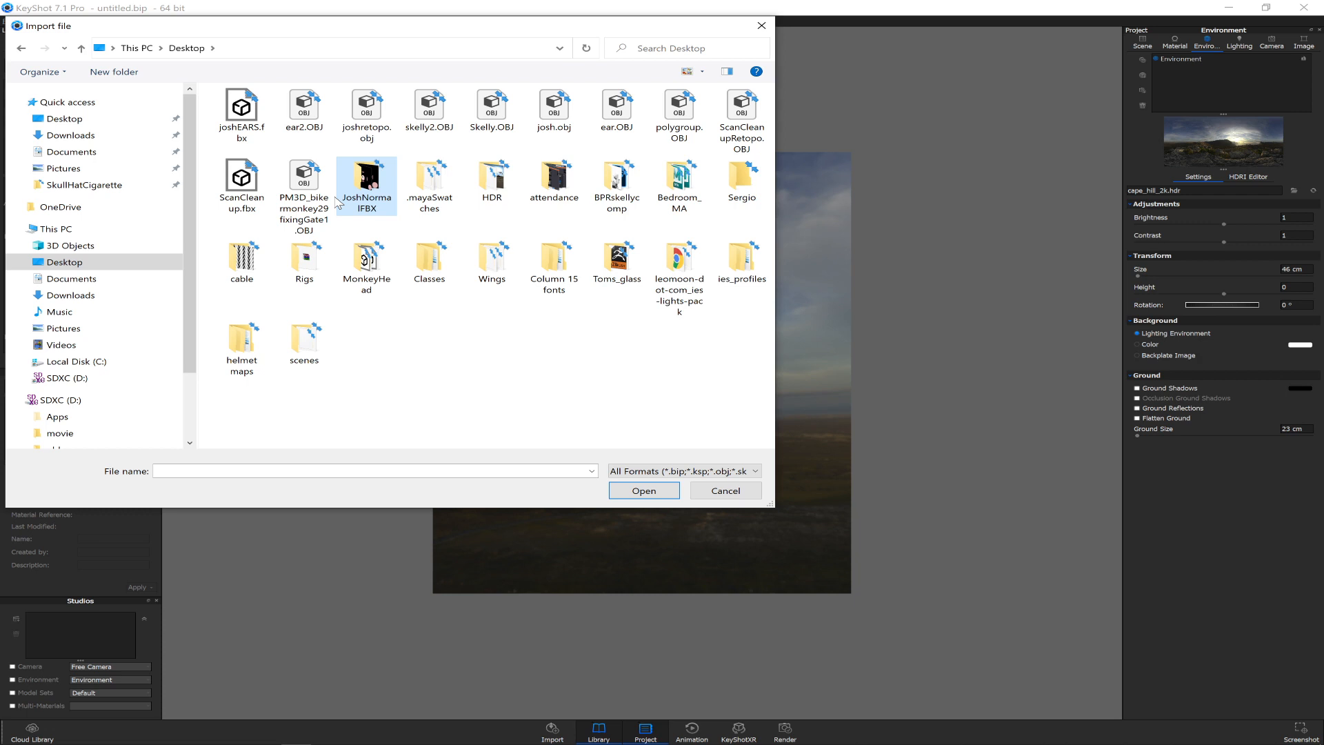
{"action": "double_click", "coordinate": [367, 184]}
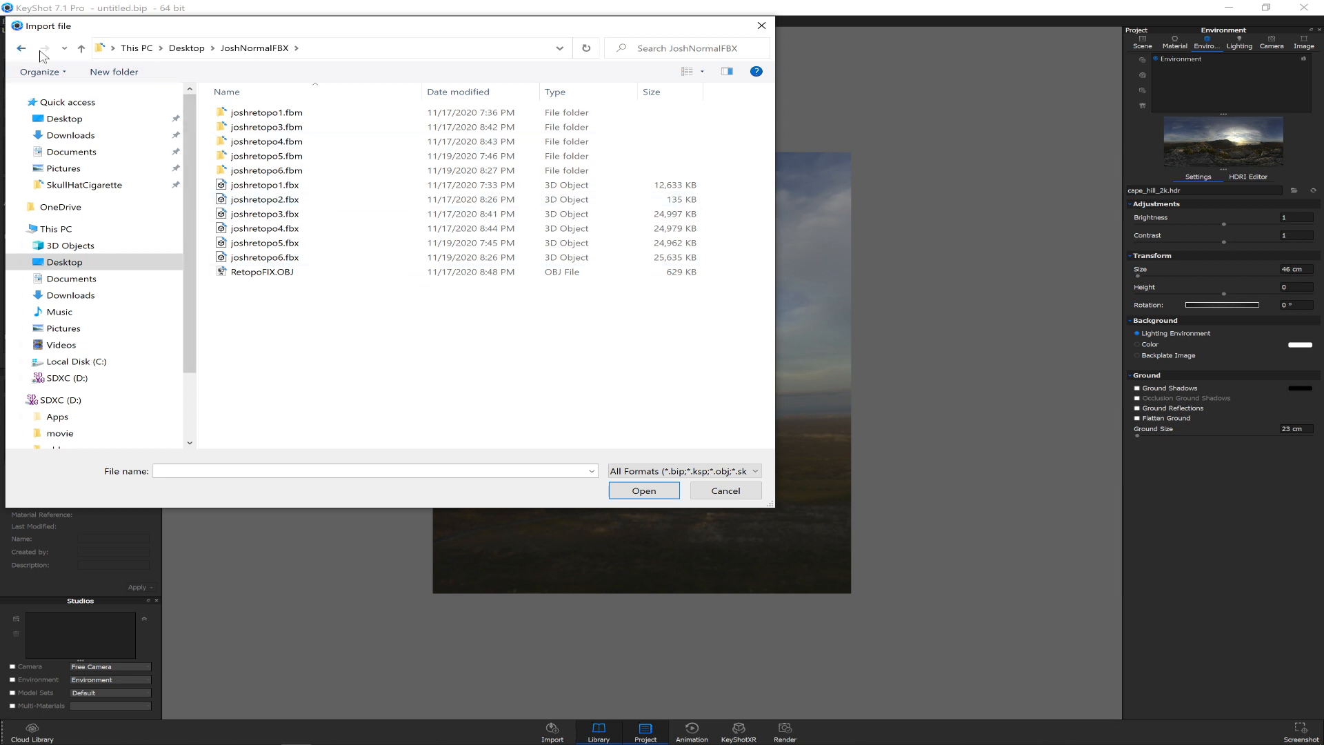
{"action": "key", "text": "alt+Left"}
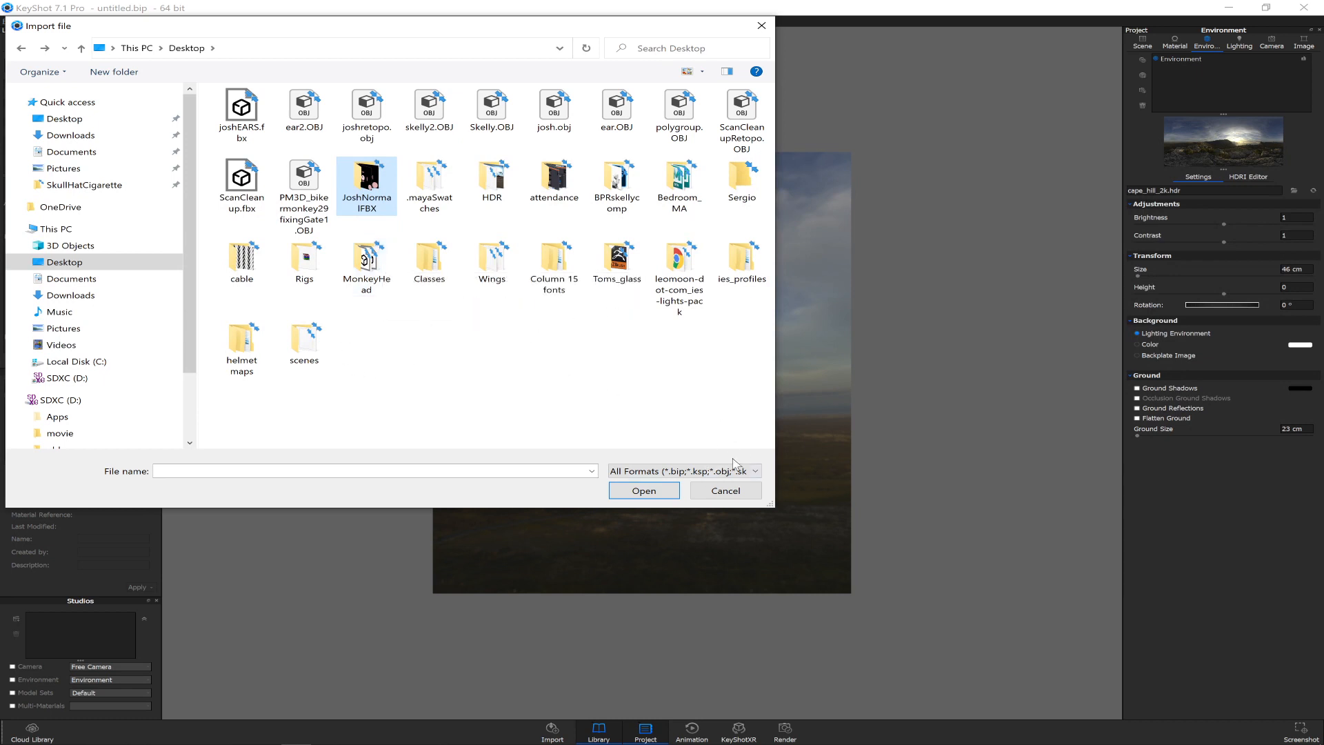
{"action": "left_click", "coordinate": [721, 490]}
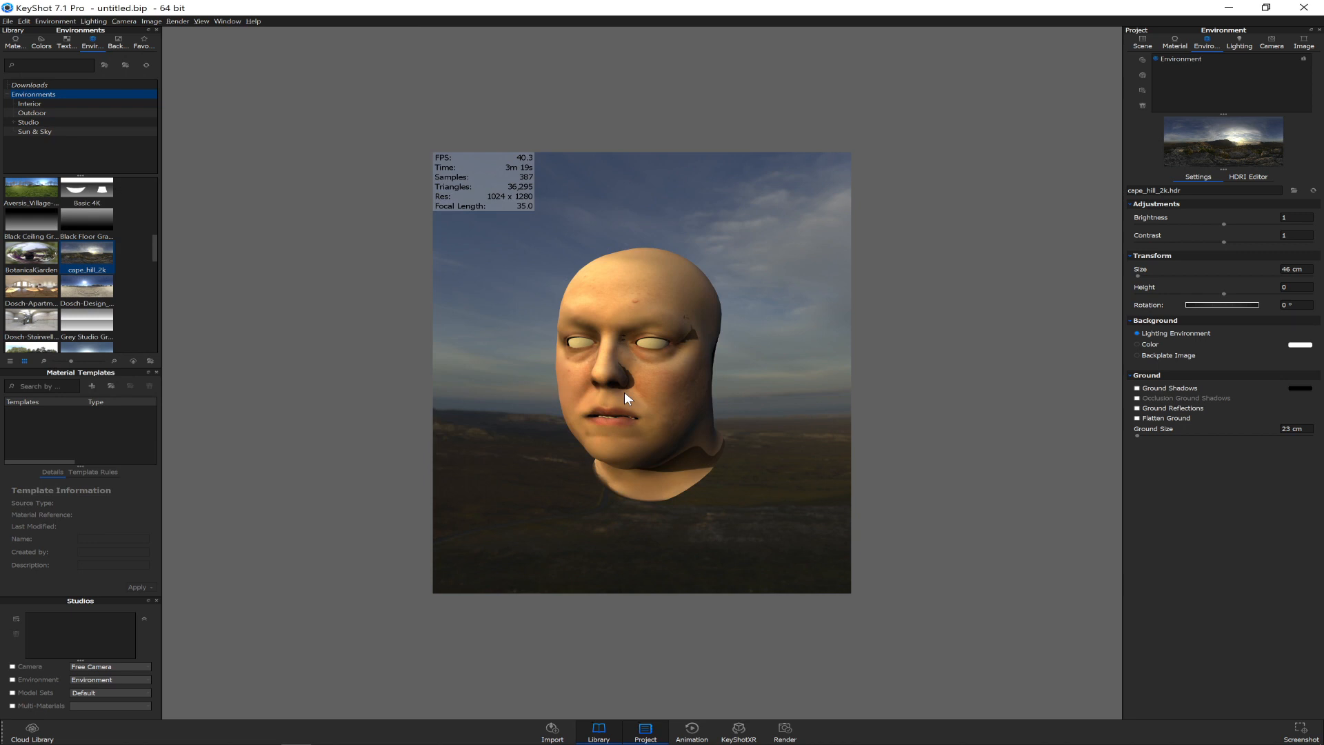
- Switch to the unresponsive ZBrush, choose to wait for it, and return to KeyShot
{"action": "key", "text": "alt+Tab"}
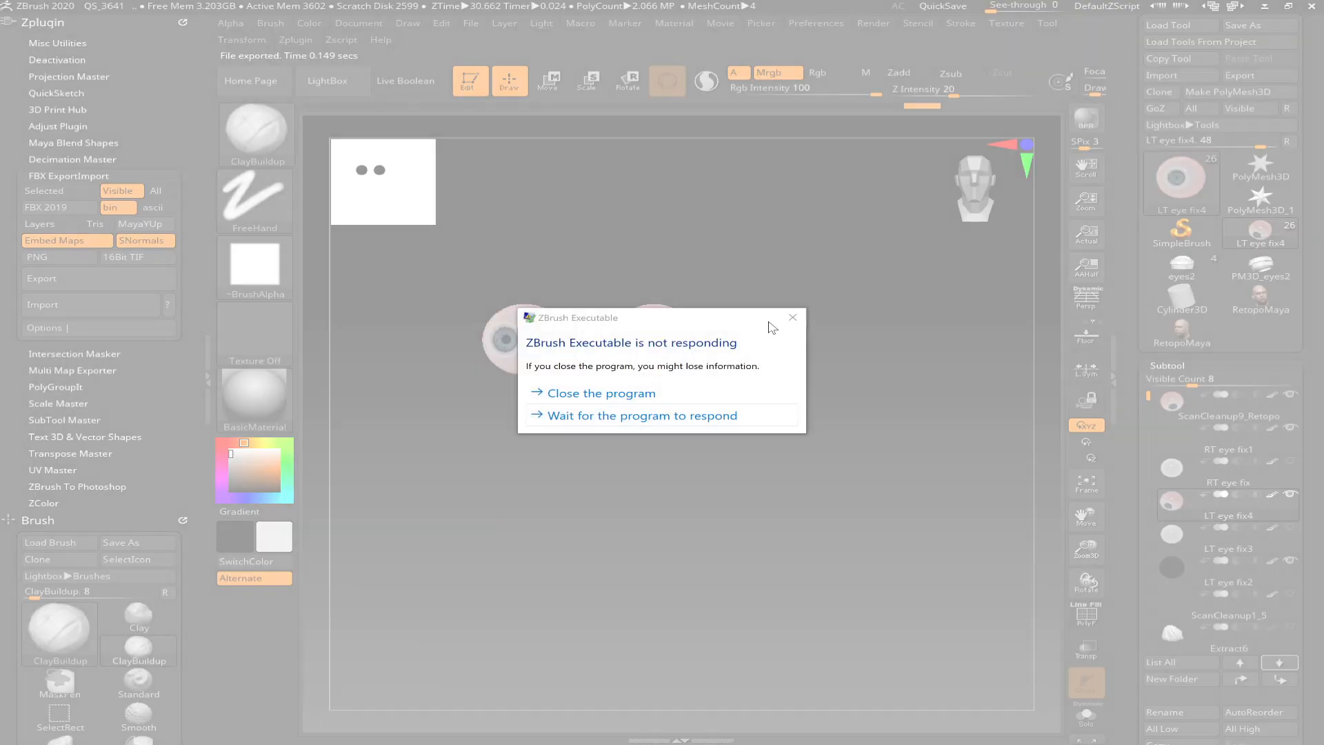
{"action": "left_click", "coordinate": [612, 416]}
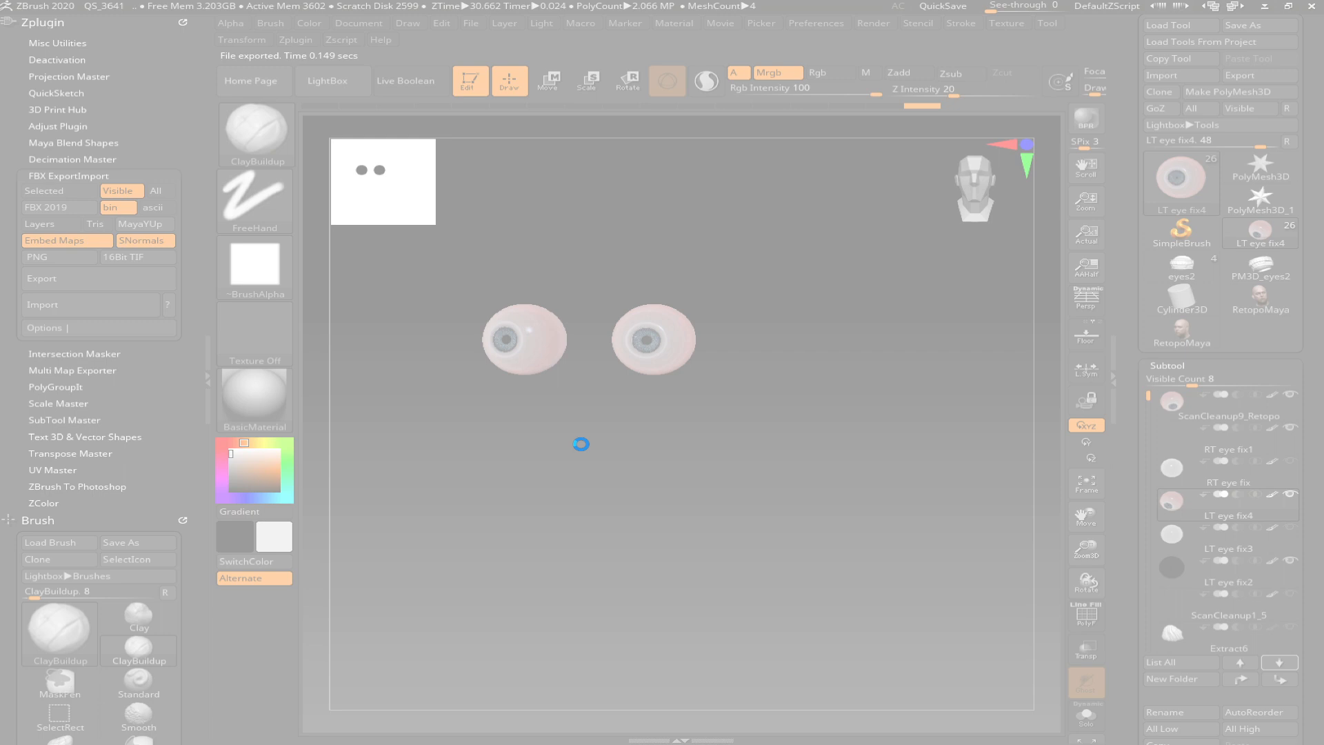
{"action": "key", "text": "alt+Tab"}
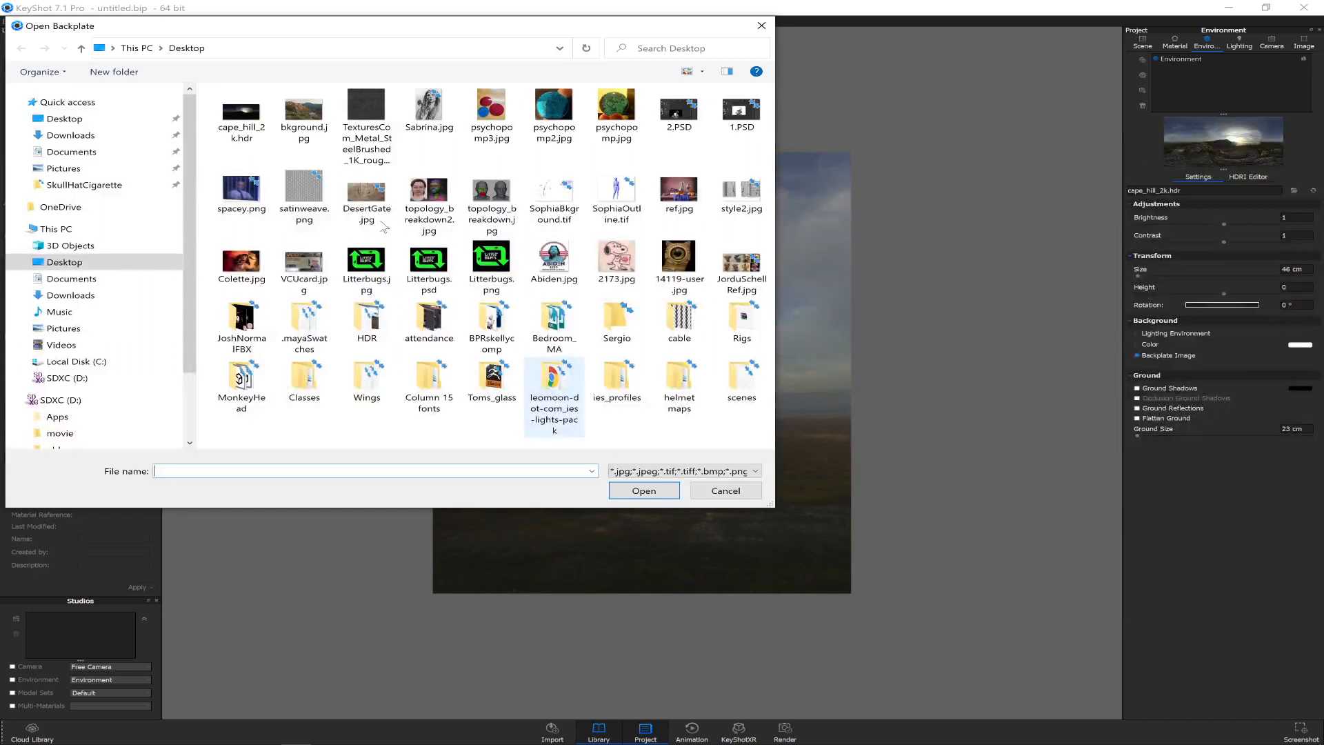
- Load bkground.jpg as the backplate image and rotate the lighting environment to 41.5°
{"action": "left_click", "coordinate": [301, 121]}
{"action": "double_click", "coordinate": [302, 121]}
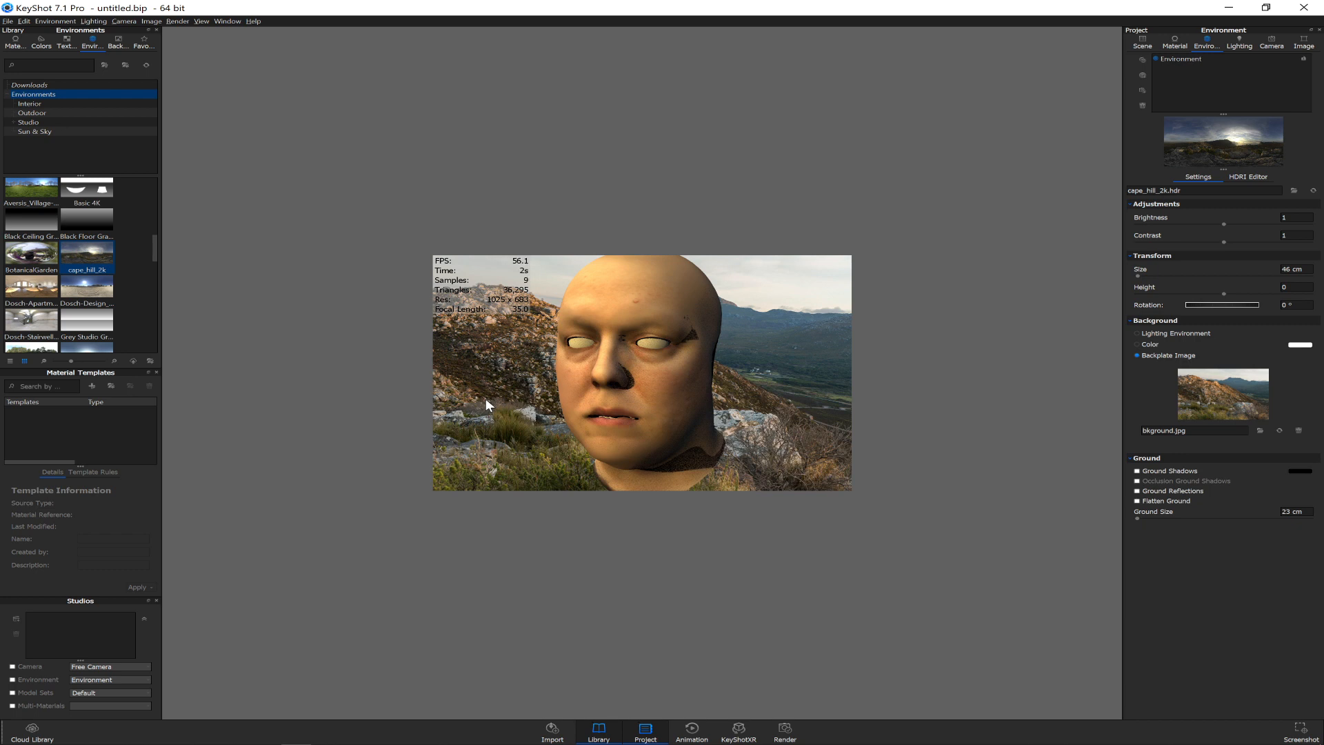
{"action": "left_click_drag", "start_coordinate": [801, 397], "coordinate": [760, 382]}
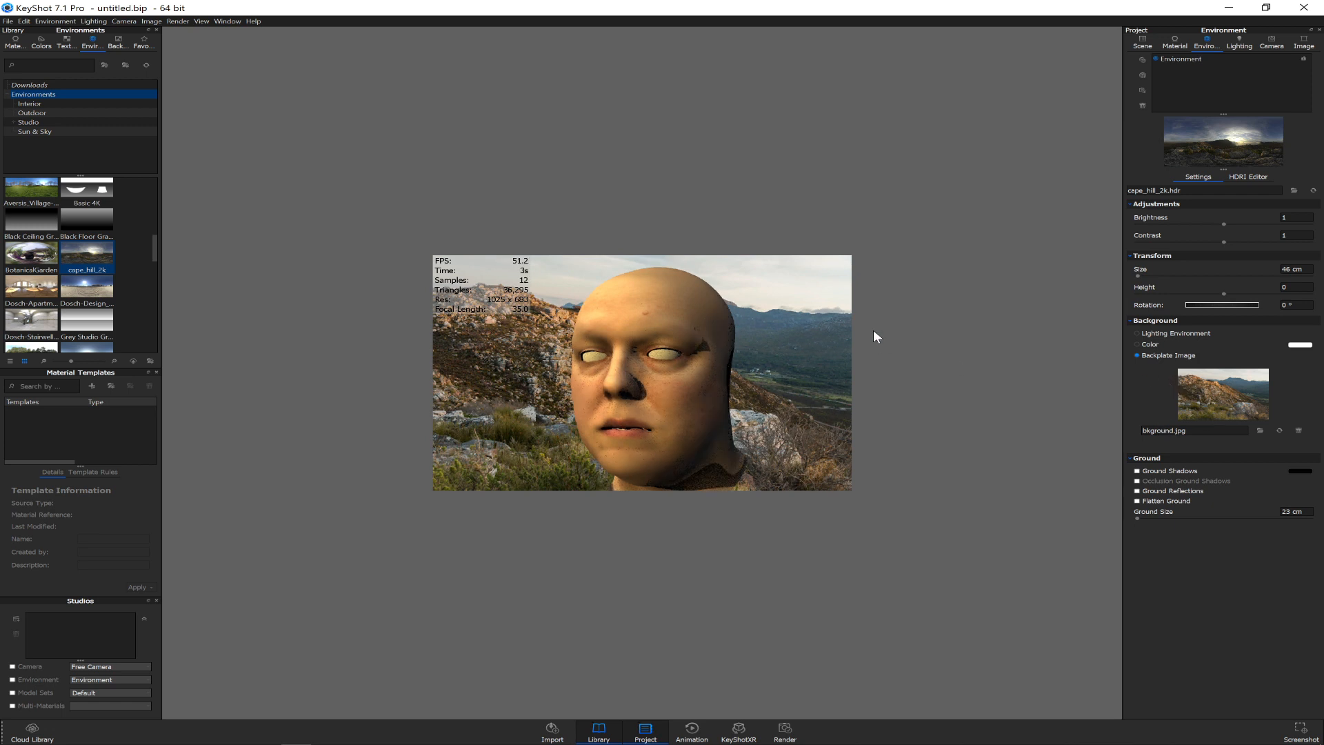
{"action": "left_click_drag", "start_coordinate": [1209, 304], "coordinate": [1253, 304]}
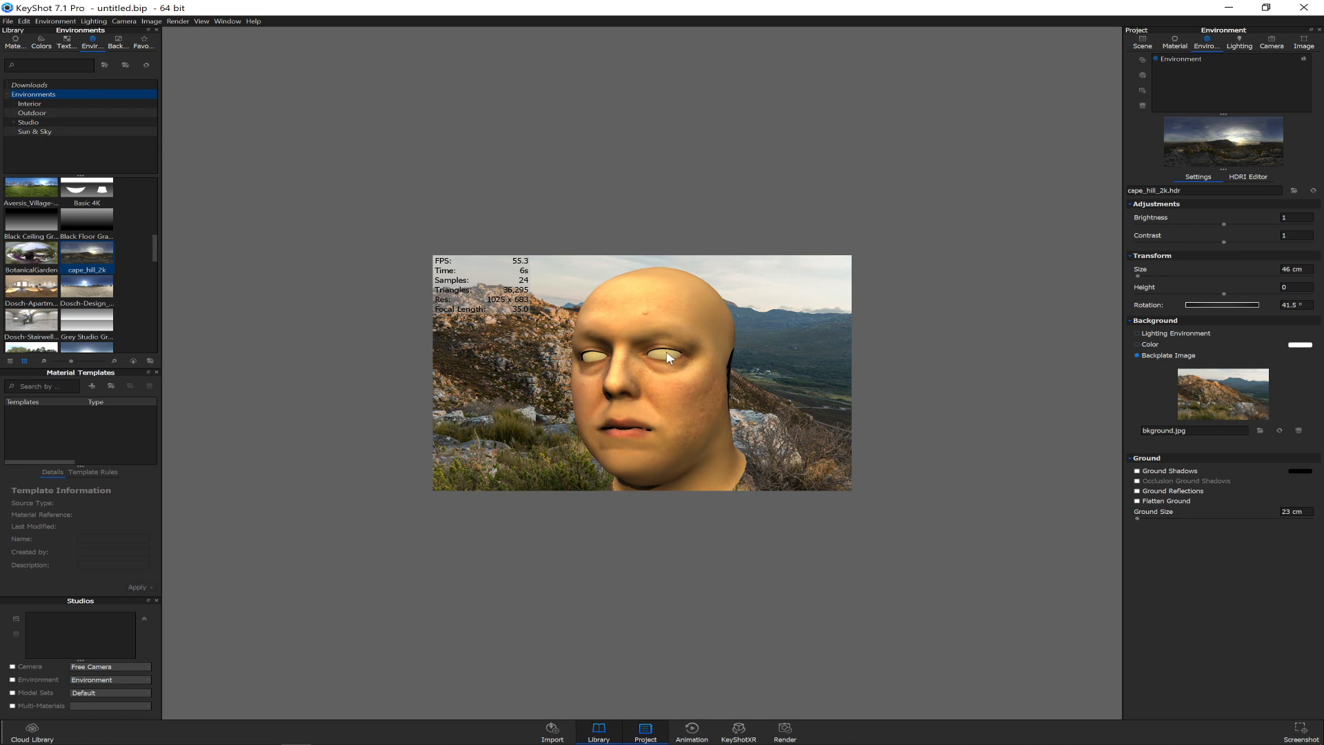
- Apply the clear Glass Basic material from the material library to both of the head's eyes
{"action": "left_click", "coordinate": [15, 41]}
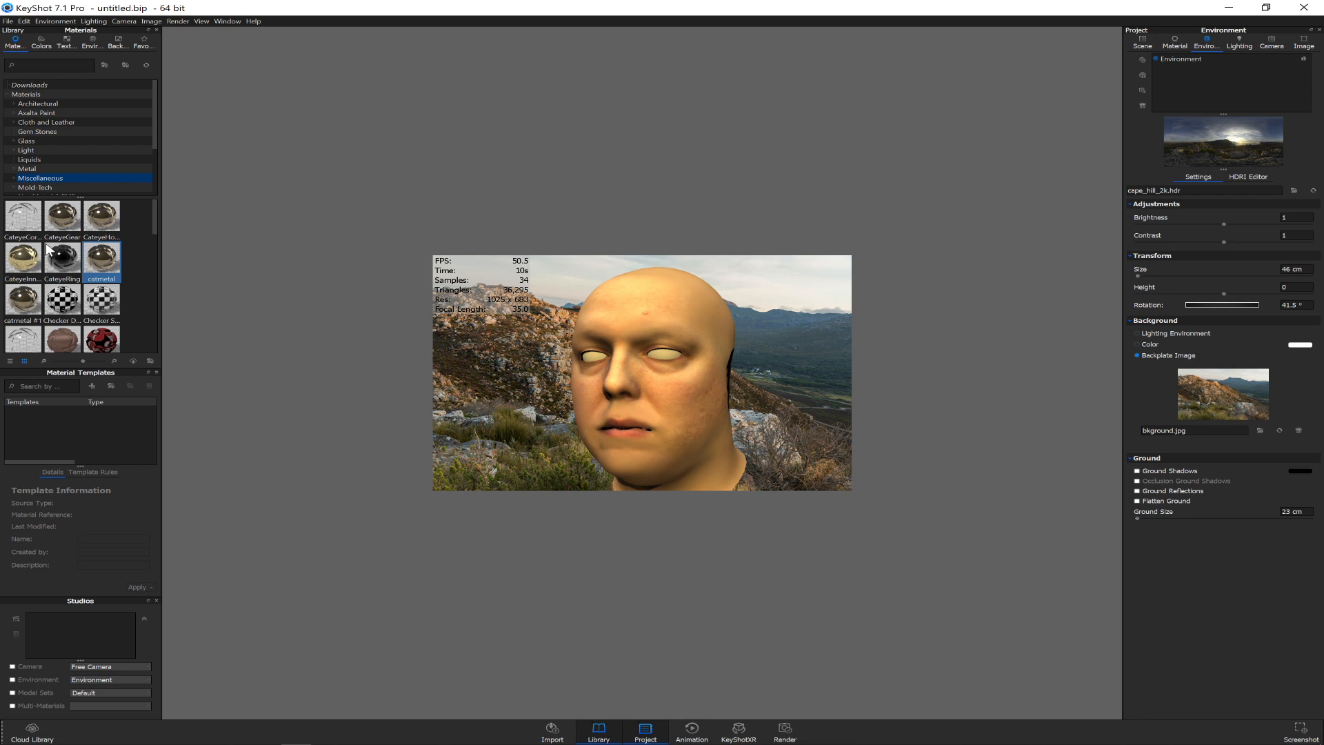
{"action": "mouse_move", "coordinate": [156, 221]}
{"action": "left_mouse_down"}
{"action": "mouse_move", "coordinate": [159, 247]}
{"action": "mouse_move", "coordinate": [151, 196]}
{"action": "left_mouse_up"}
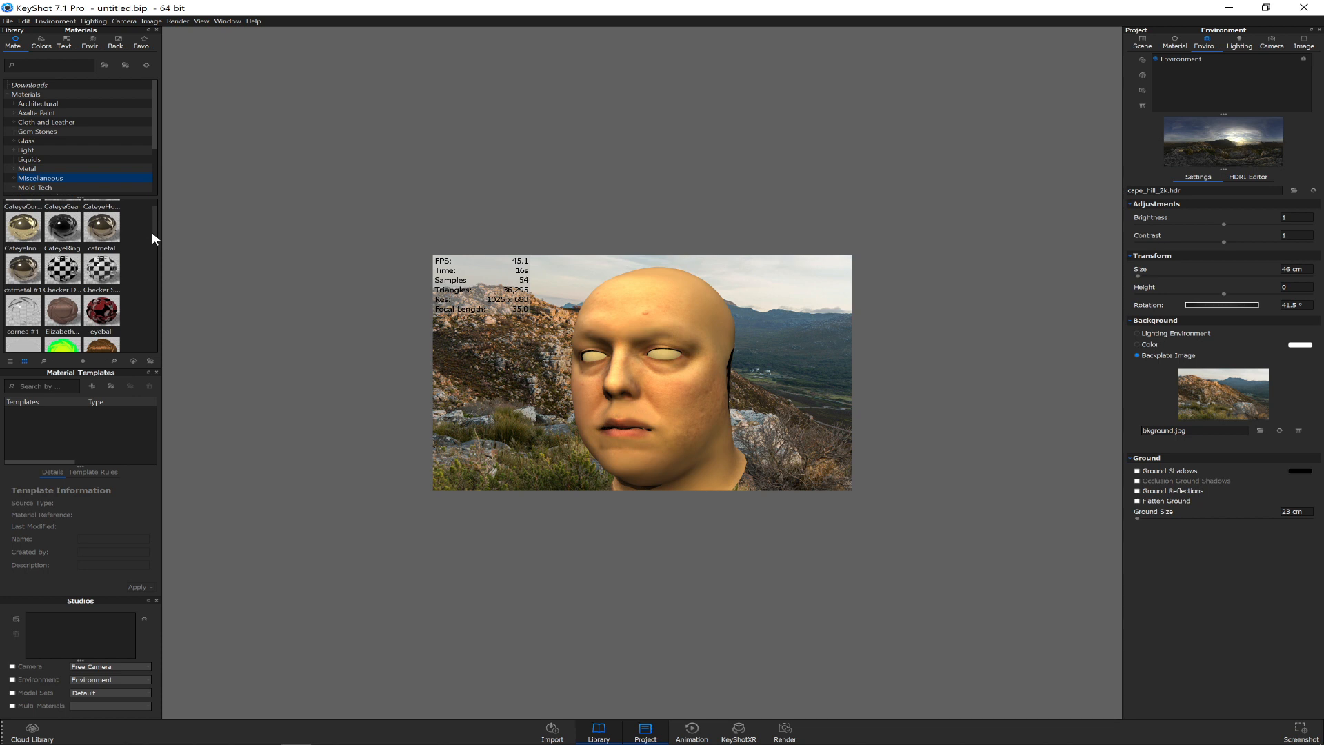
{"action": "left_click", "coordinate": [21, 140]}
{"action": "left_click", "coordinate": [12, 140]}
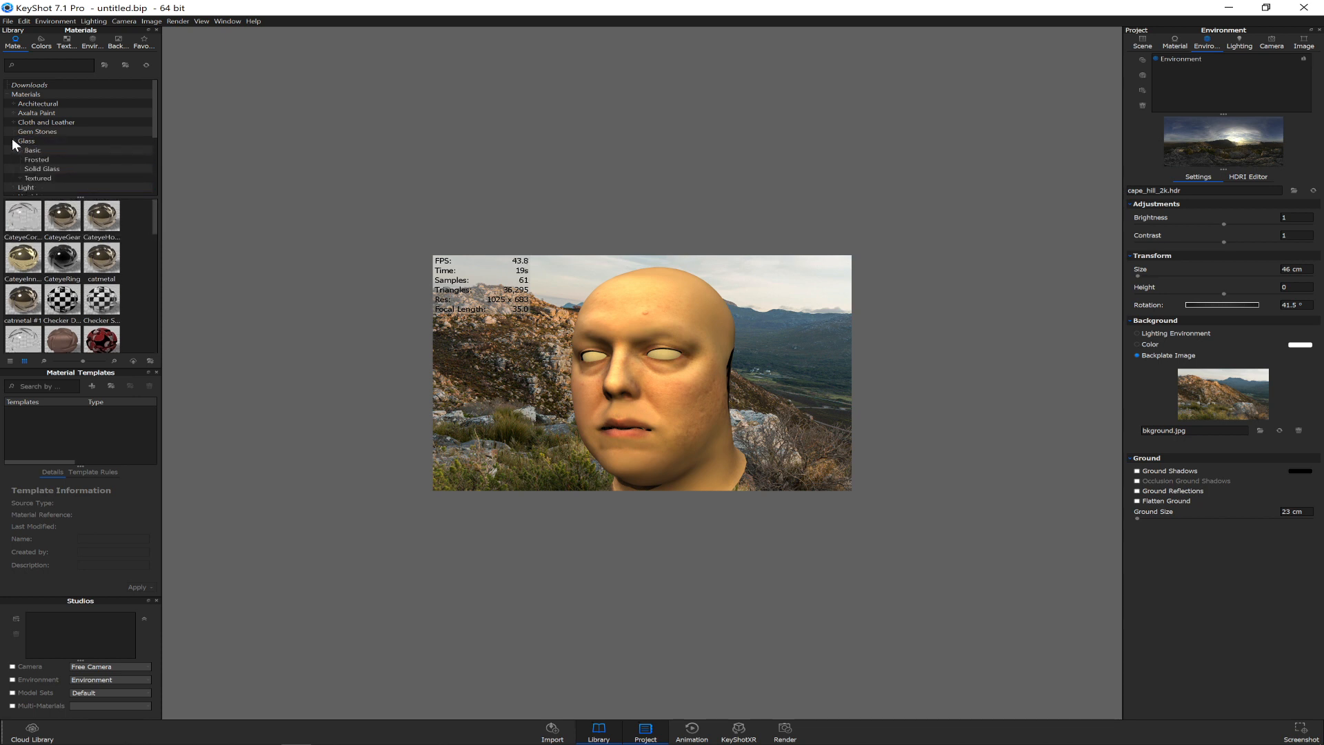
{"action": "left_click", "coordinate": [34, 151]}
{"action": "left_click", "coordinate": [62, 263]}
{"action": "left_click_drag", "start_coordinate": [62, 264], "coordinate": [661, 355]}
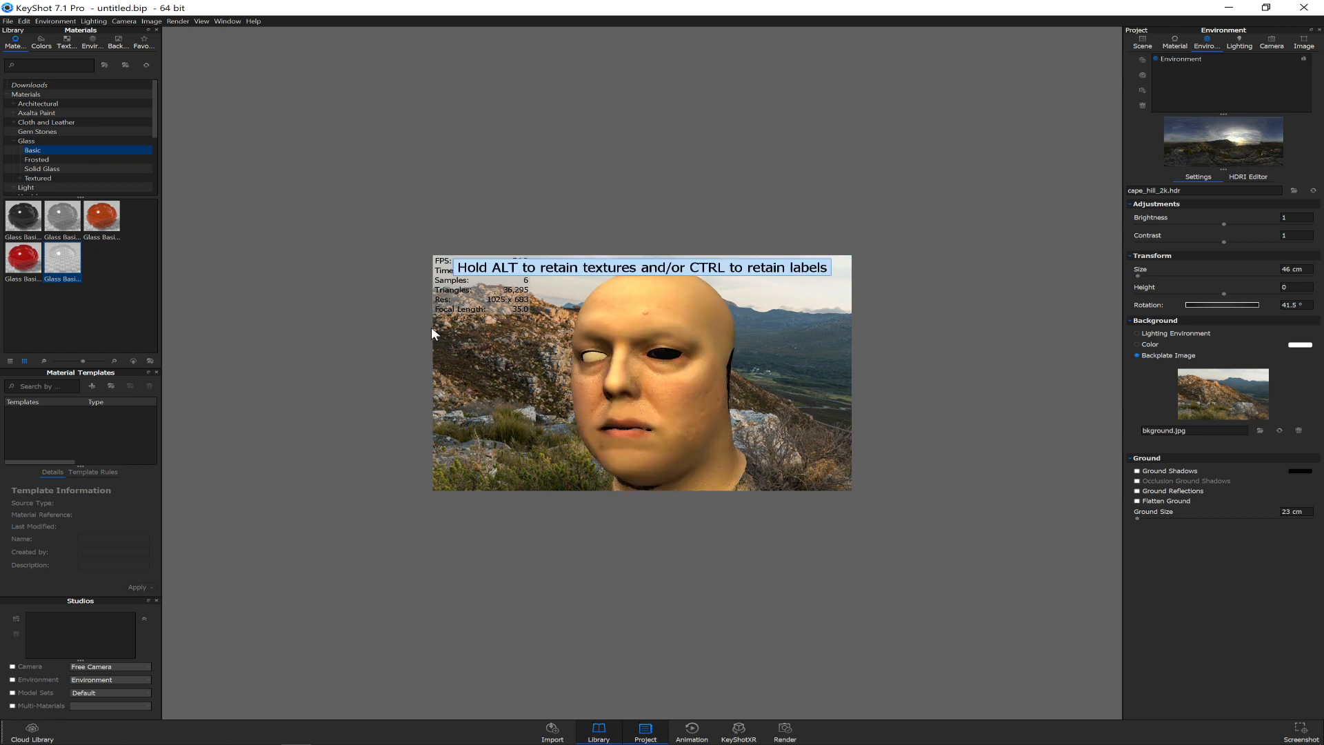
{"action": "left_click_drag", "start_coordinate": [62, 262], "coordinate": [590, 359]}
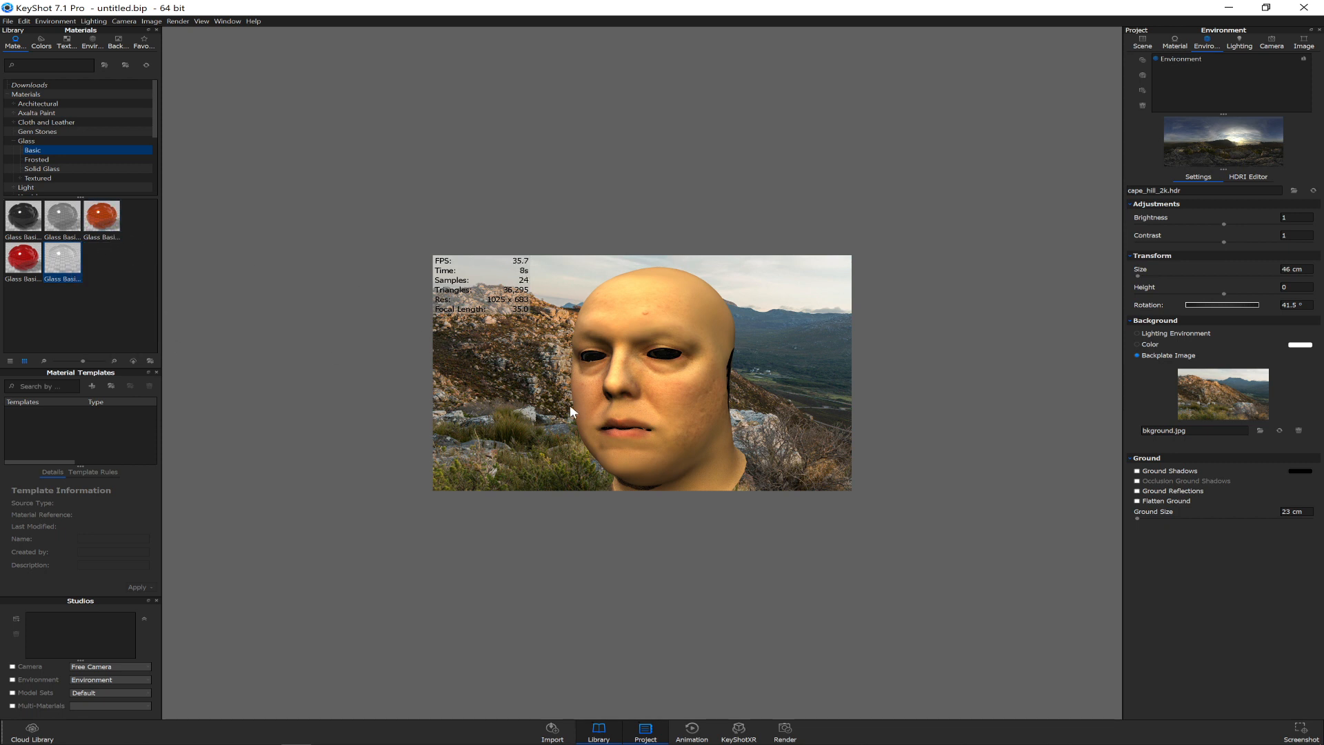
{"action": "left_click_drag", "start_coordinate": [585, 334], "coordinate": [590, 354]}
- Pause the real-time render, switch to ZBrush and close the unresponsive program
{"action": "key", "text": "shift+p"}
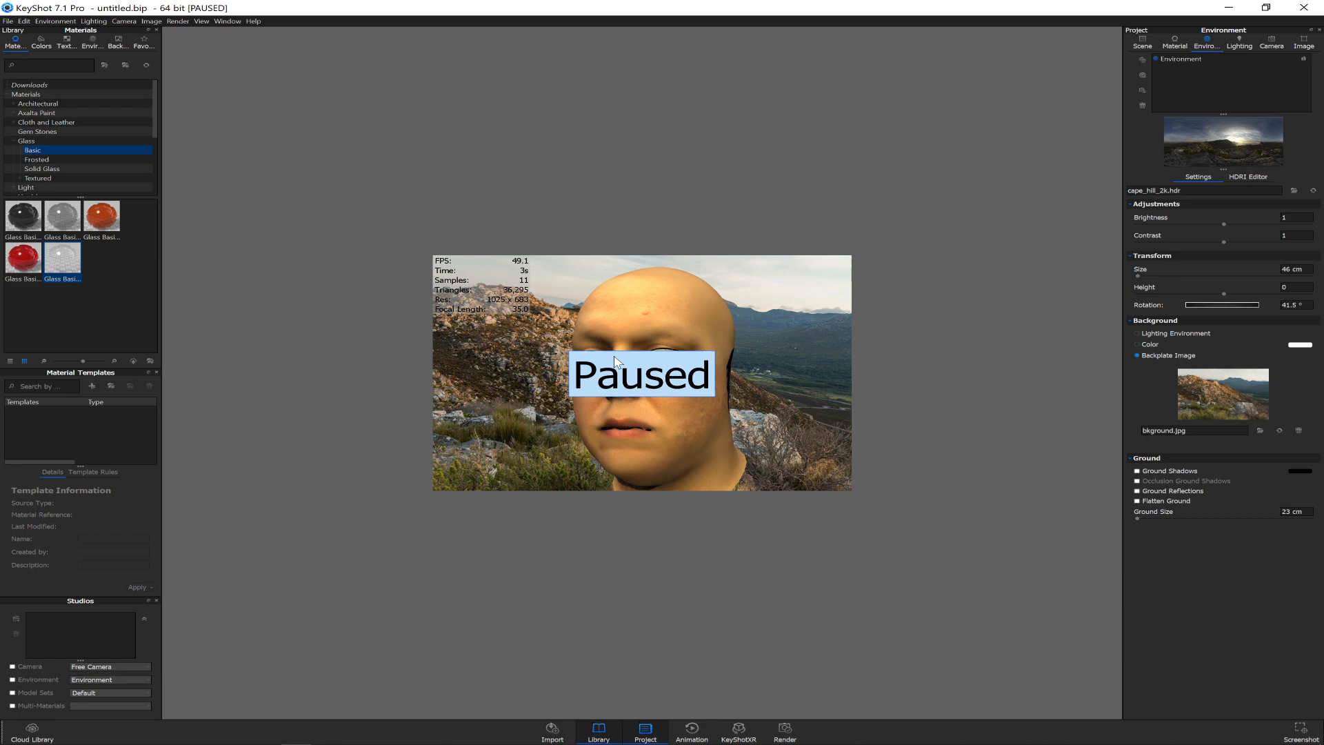
{"action": "key", "text": "alt+Tab"}
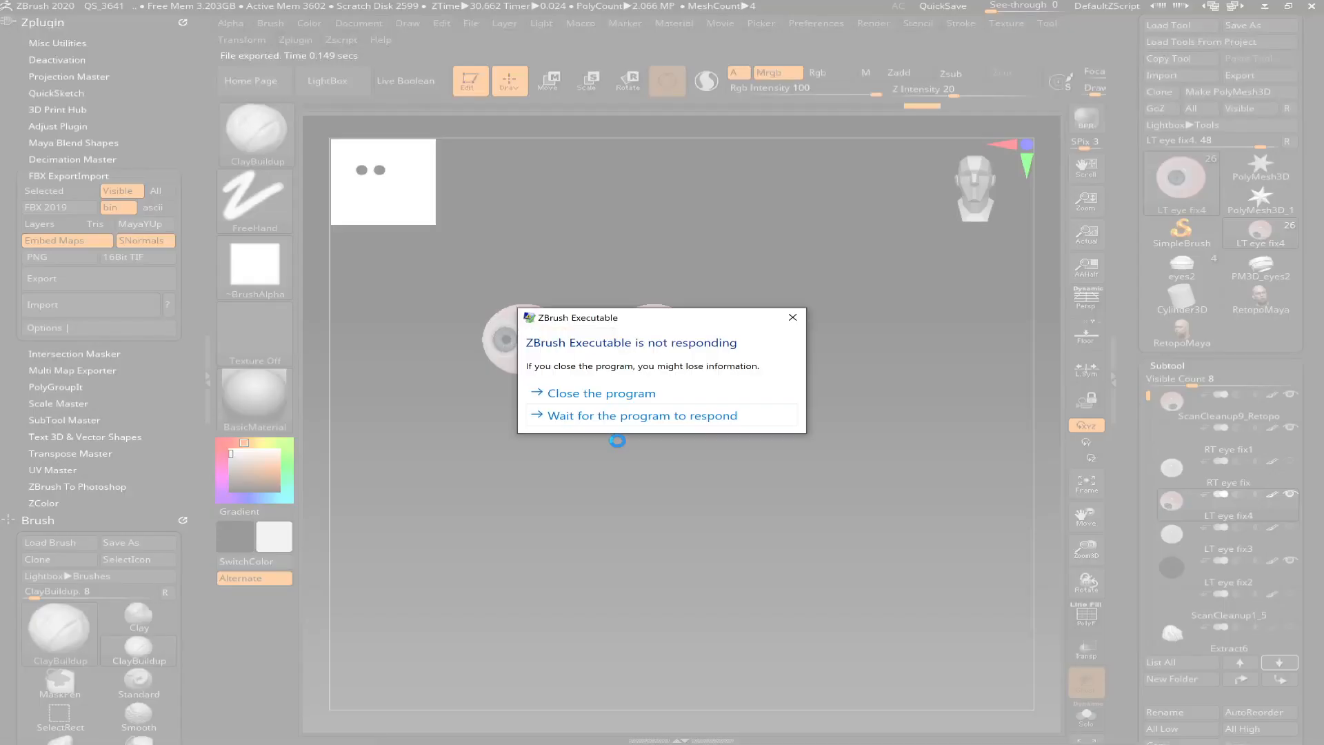
{"action": "left_click", "coordinate": [594, 393]}
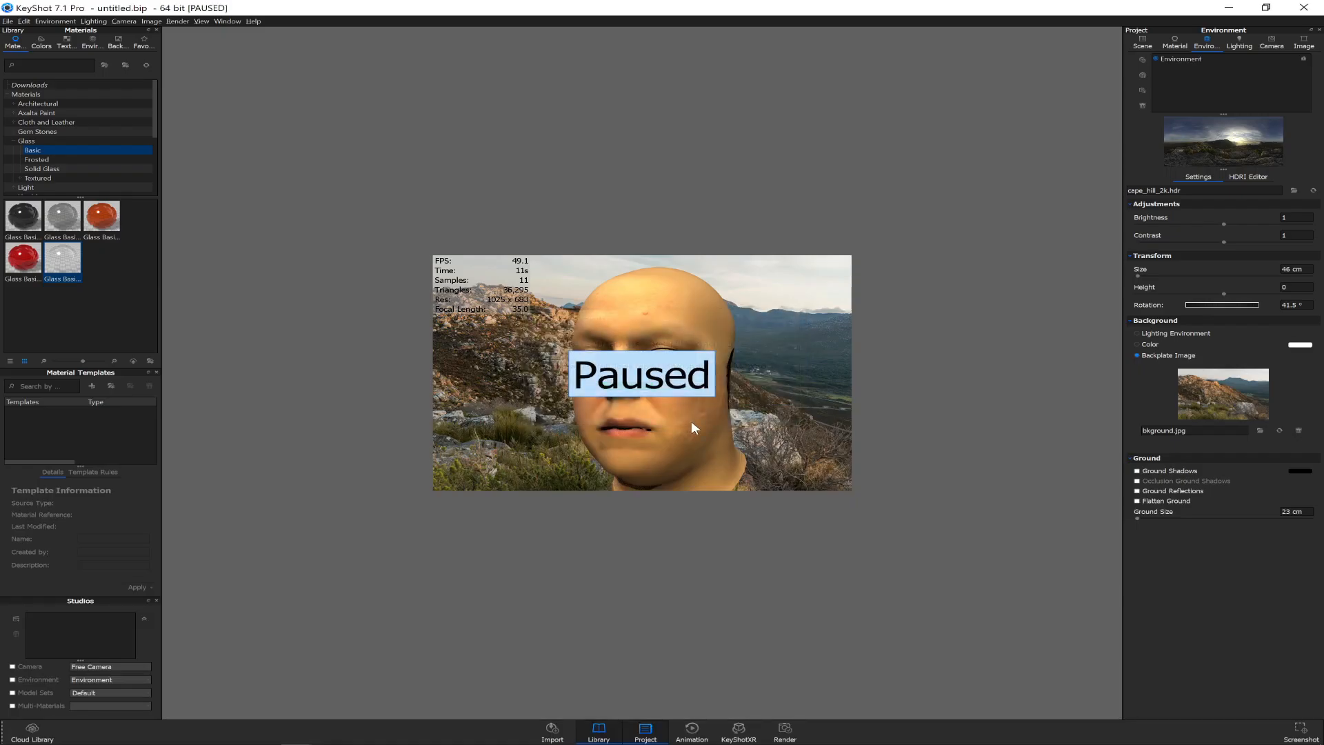
- Find ZBrush 2020 with the system search and launch it
{"action": "key", "text": "super"}
{"action": "type", "text": "zb"}
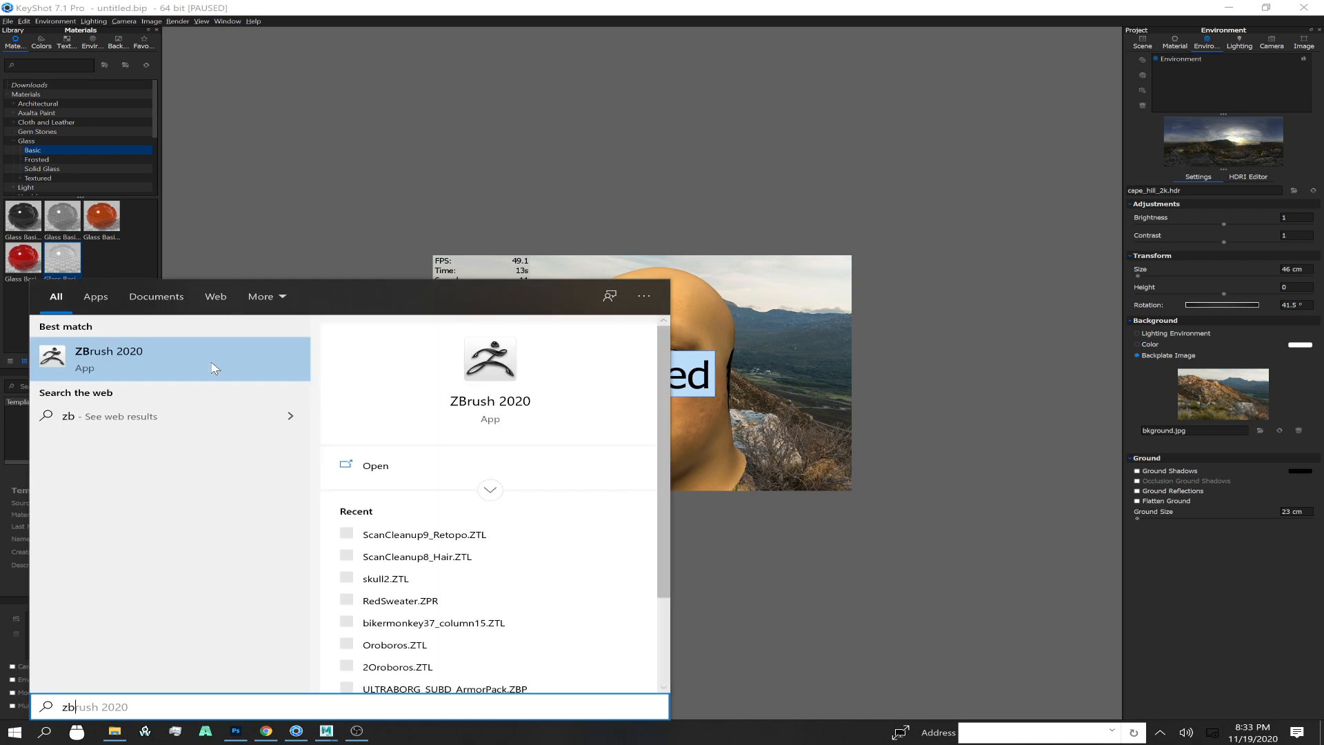
{"action": "left_click", "coordinate": [158, 373]}
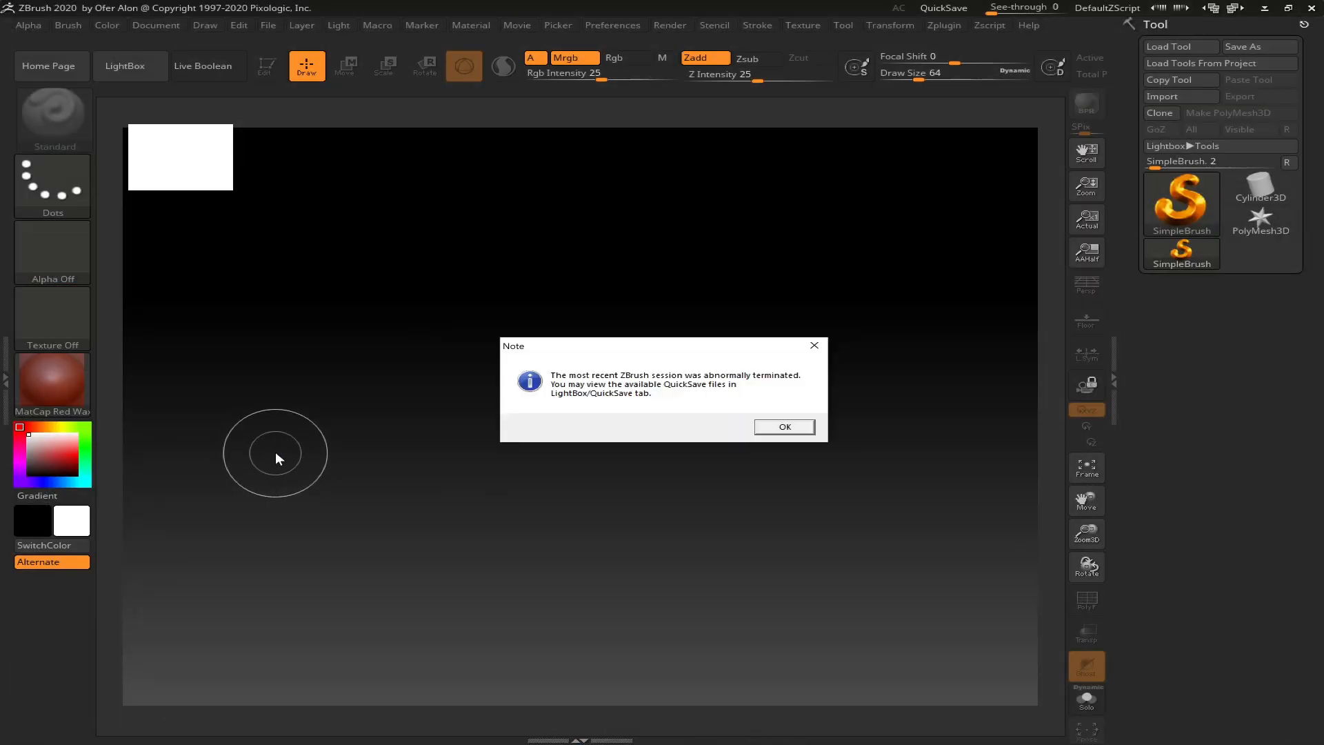
- Dismiss the abnormal-termination note and open the QS_3649.ZPR project from the QuickSave files
{"action": "left_click", "coordinate": [784, 426]}
{"action": "left_click", "coordinate": [914, 255]}
{"action": "left_click", "coordinate": [784, 426]}
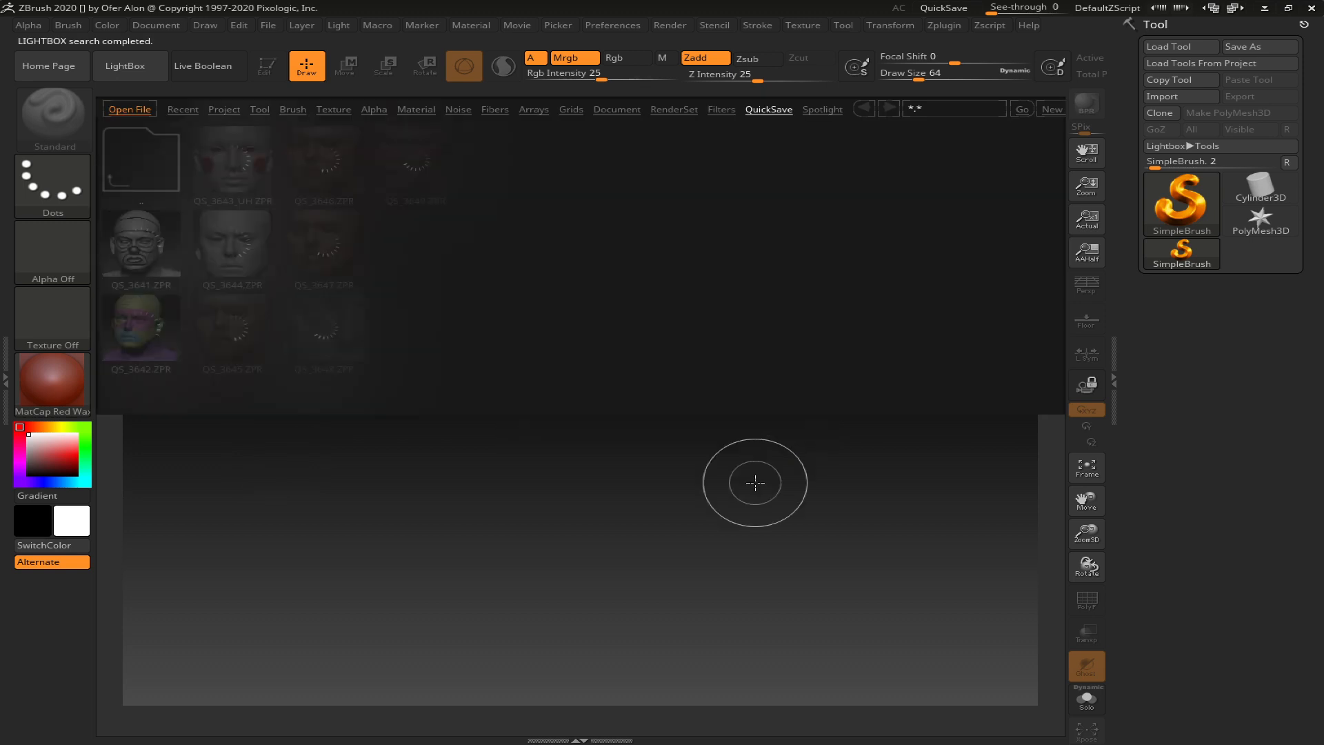
{"action": "double_click", "coordinate": [411, 158]}
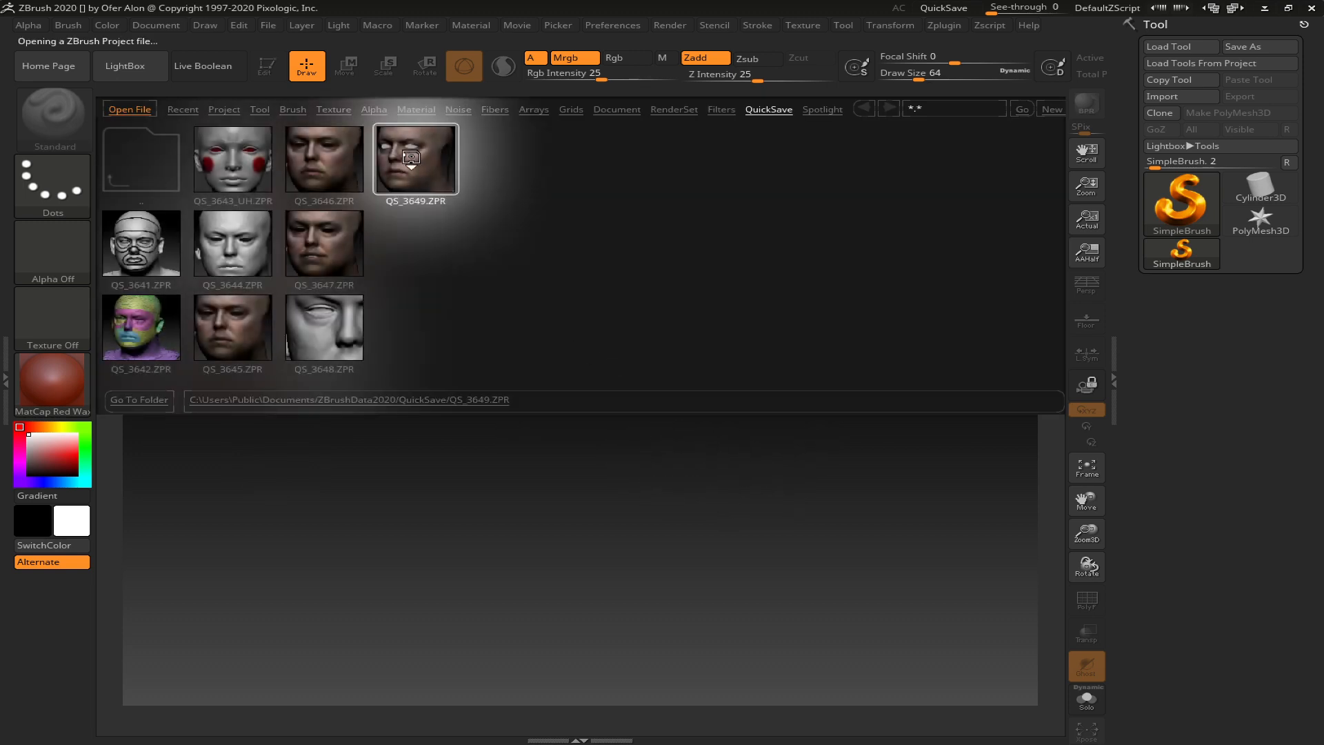
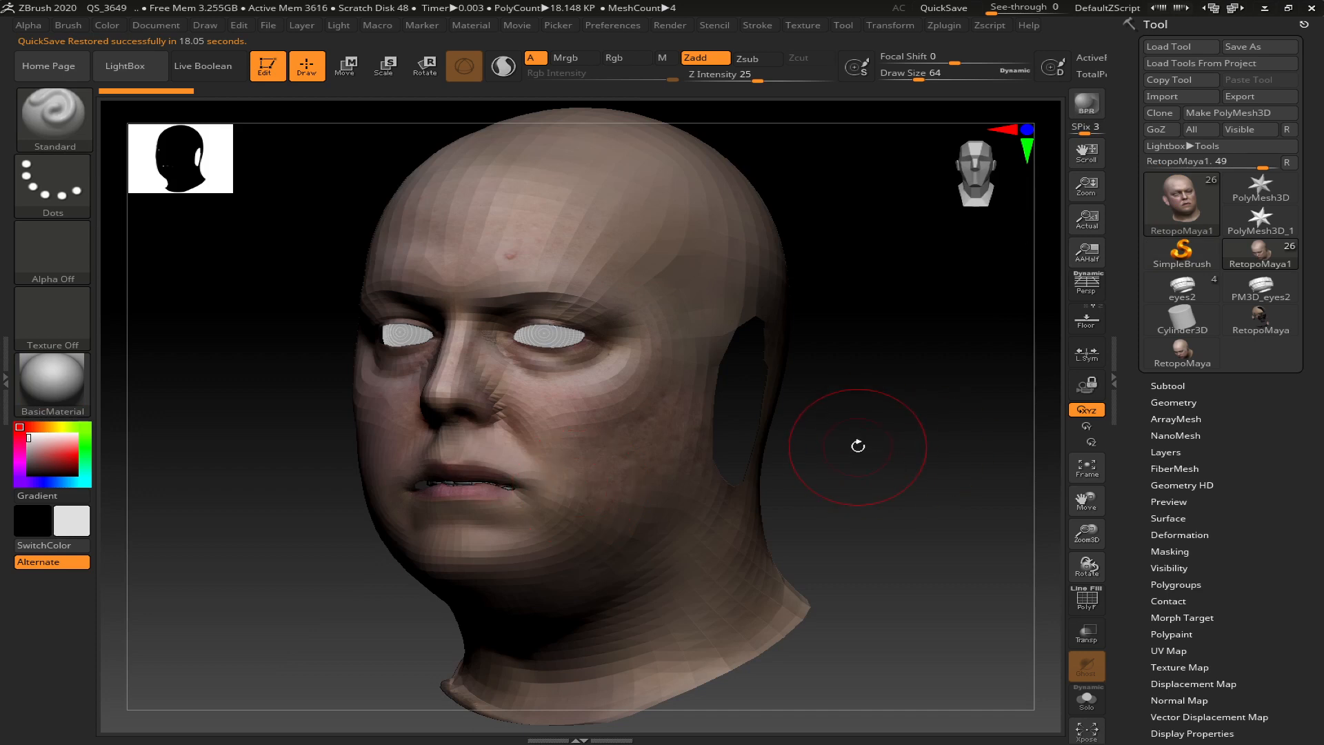
- Show the Zplugin palette beside the canvas and expand its Maya Blend Shapes options
{"action": "left_click", "coordinate": [944, 25]}
{"action": "left_click", "coordinate": [934, 44]}
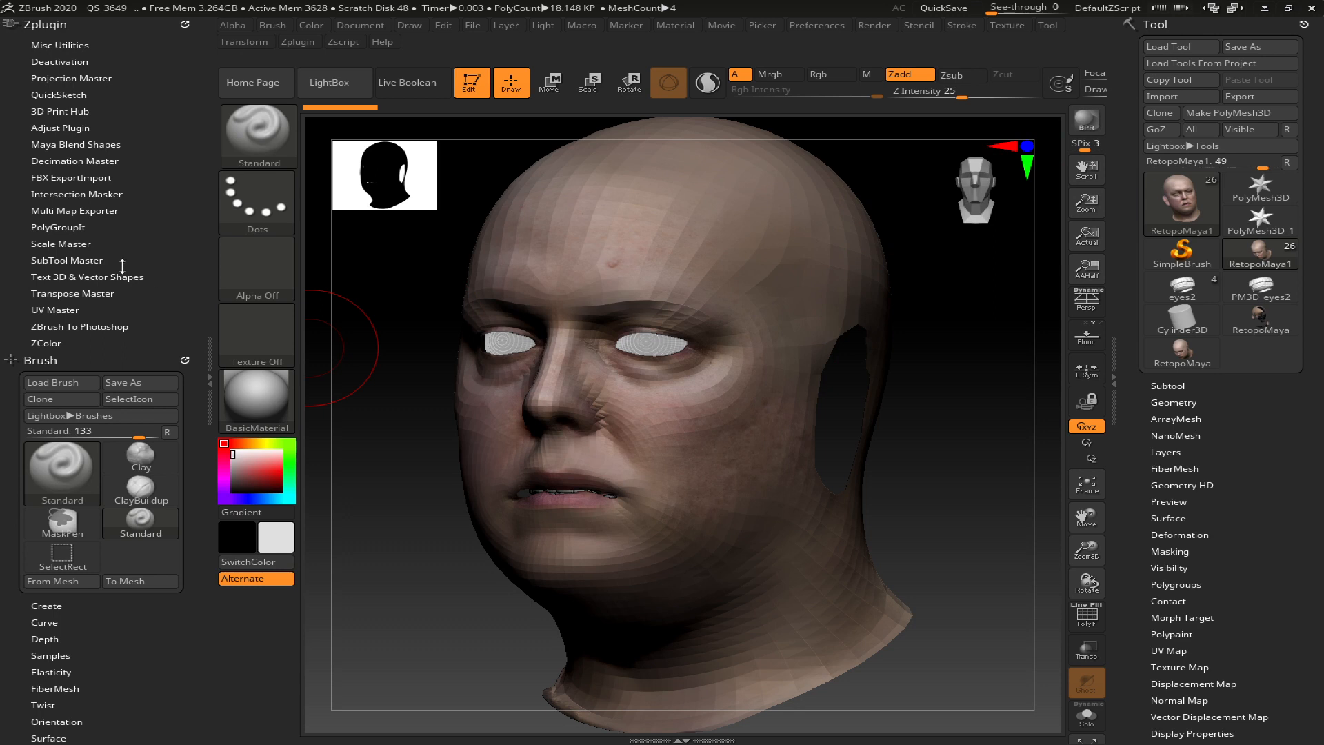
{"action": "left_click", "coordinate": [66, 145]}
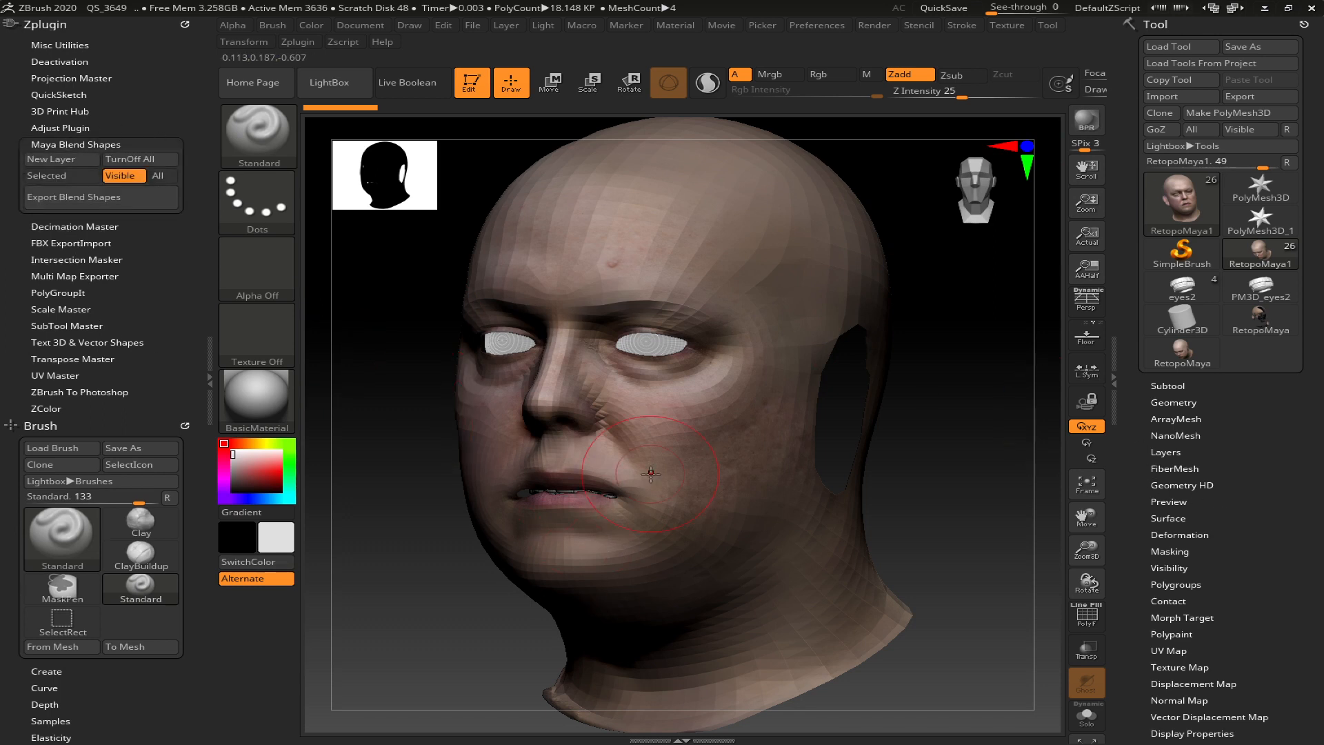
- Expand the tool's Layers section, add a Maya blend shape layer and name it neutral
{"action": "scroll", "coordinate": [1228, 478], "scroll_direction": "down", "scroll_amount": 3}
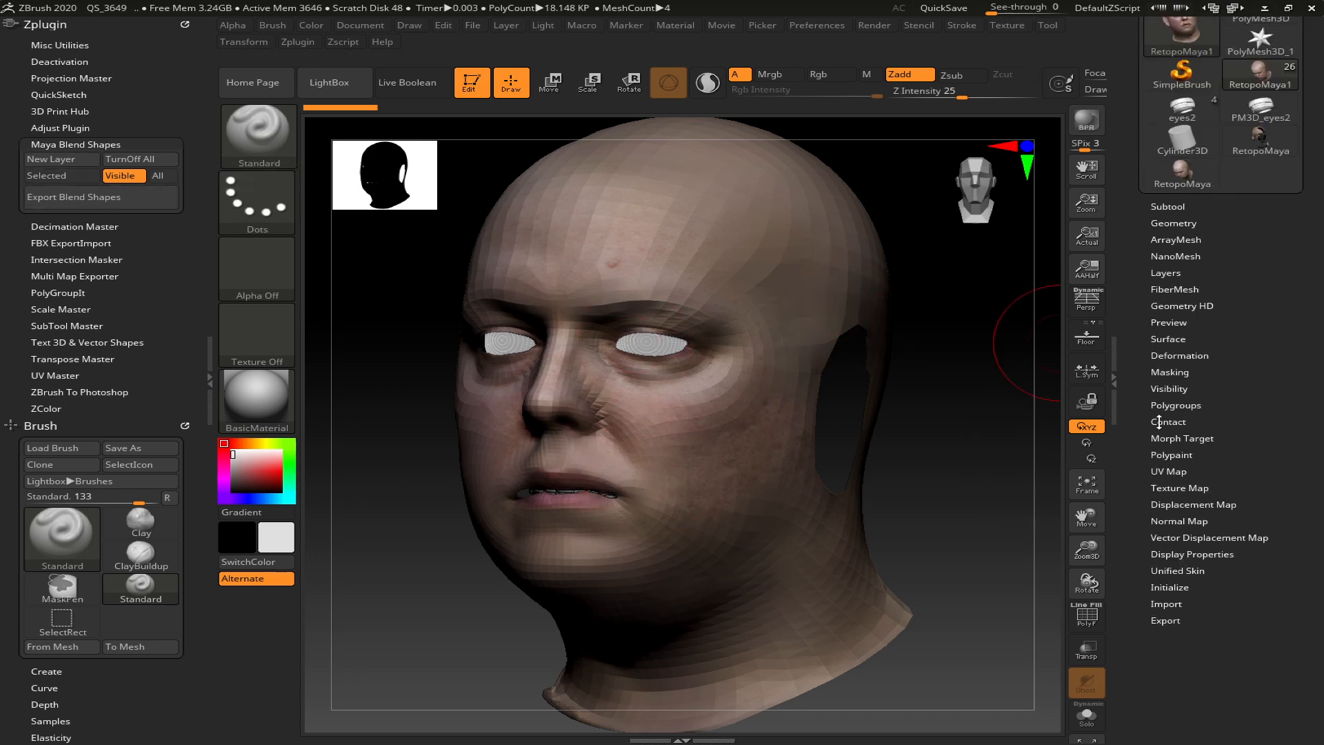
{"action": "left_click", "coordinate": [1172, 272]}
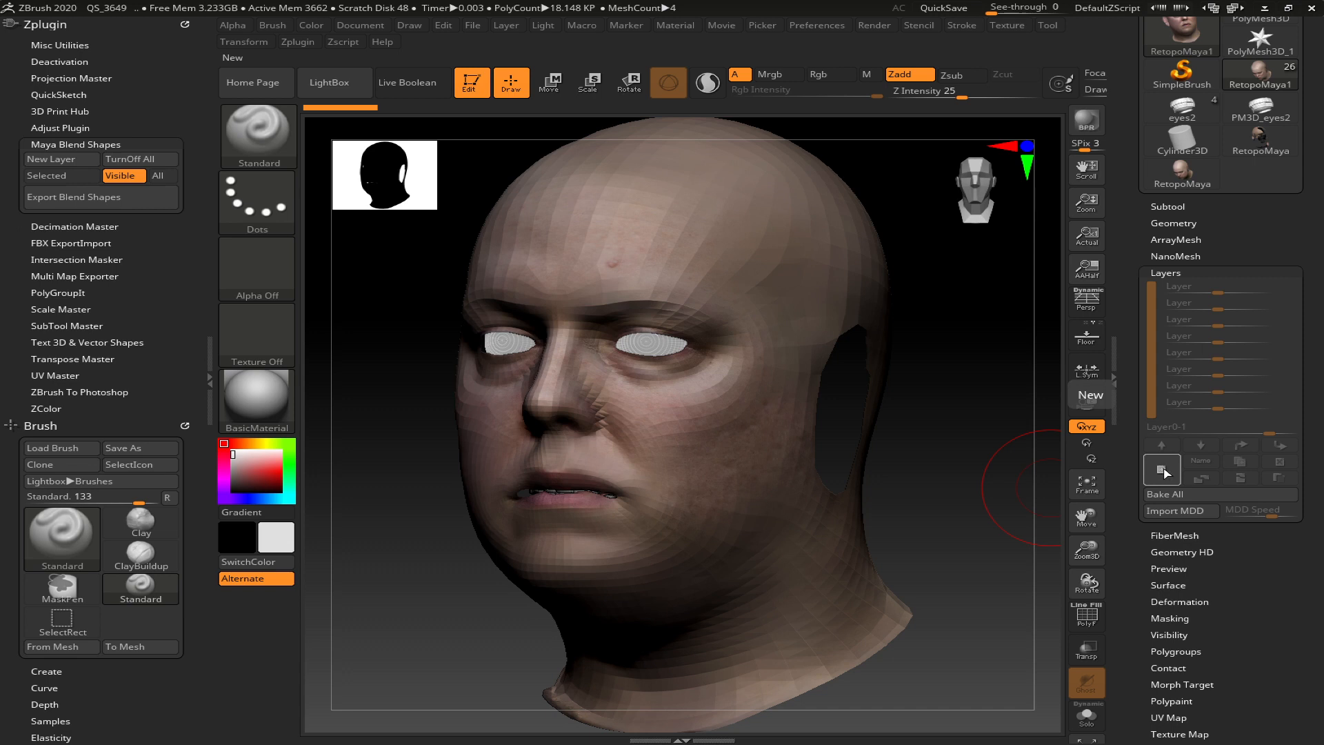
{"action": "left_click", "coordinate": [62, 158]}
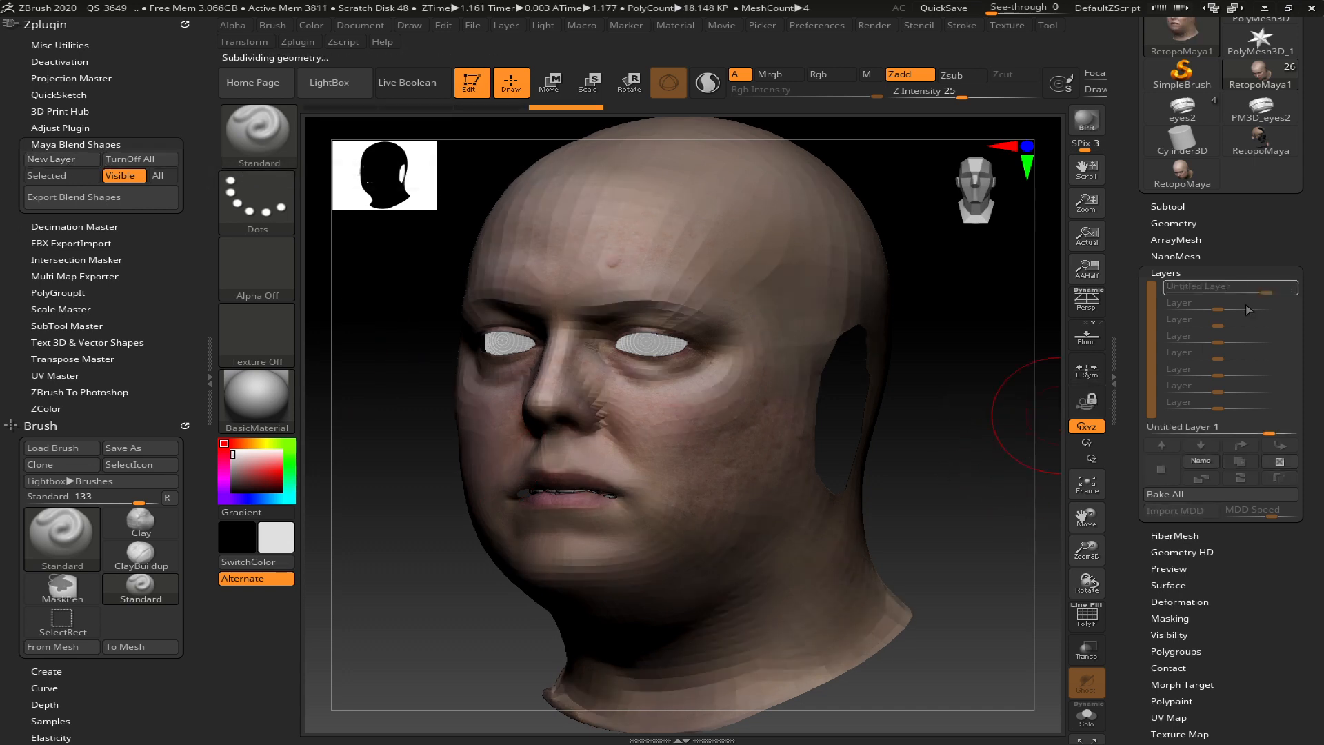
{"action": "left_click", "coordinate": [1210, 459]}
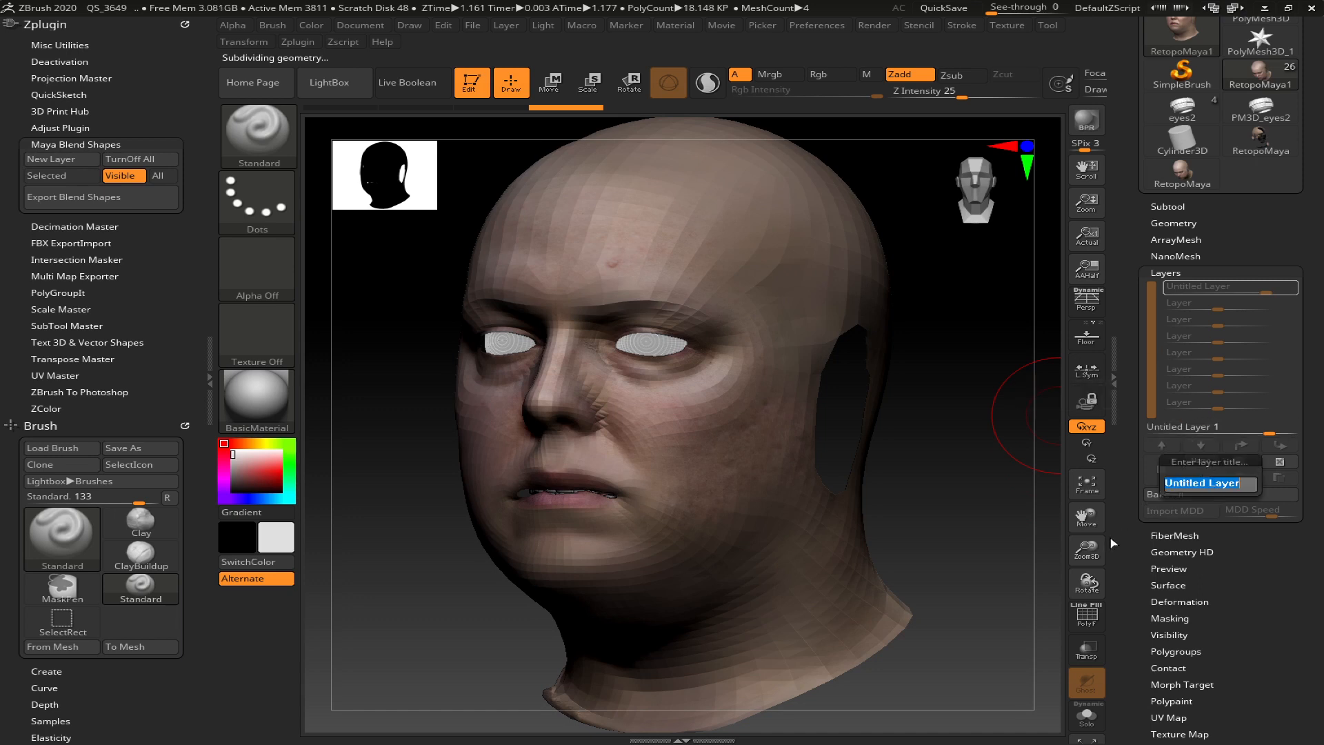
{"action": "type", "text": "neut"}
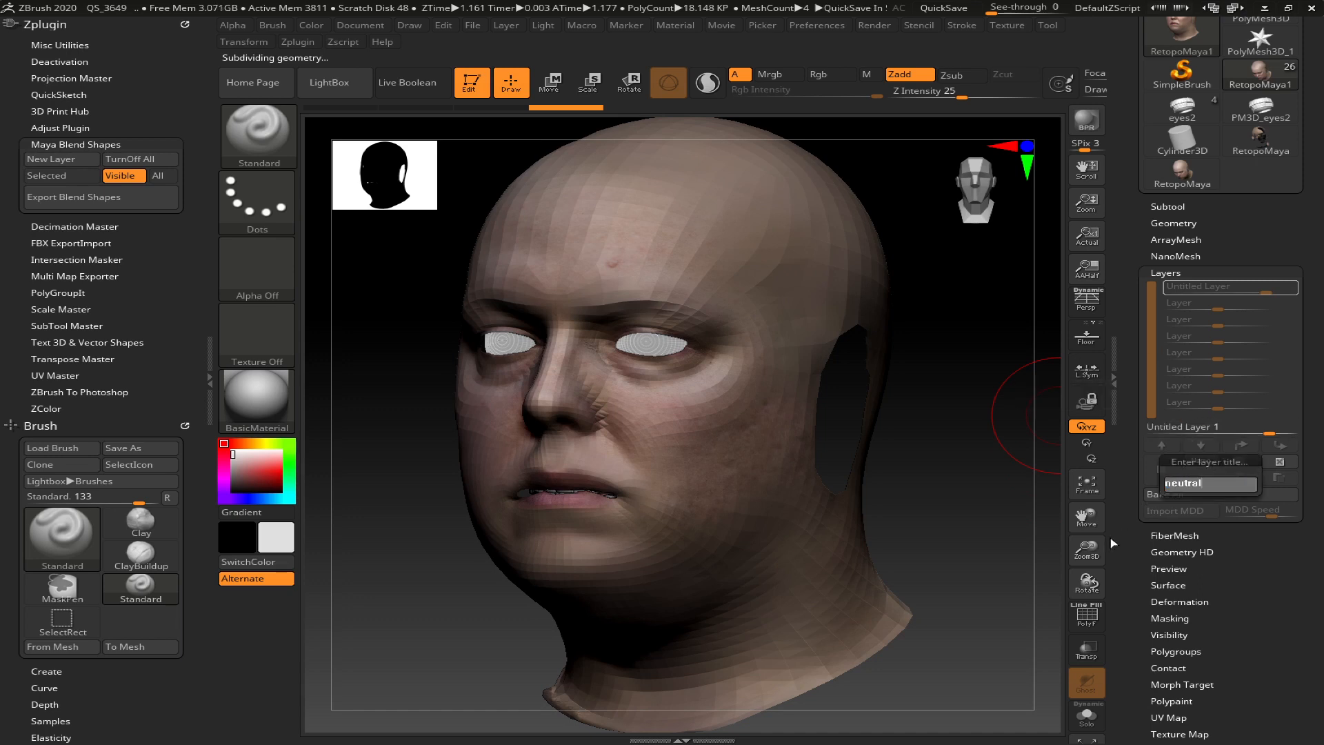
{"action": "type", "text": "ral"}
{"action": "key", "text": "Return"}
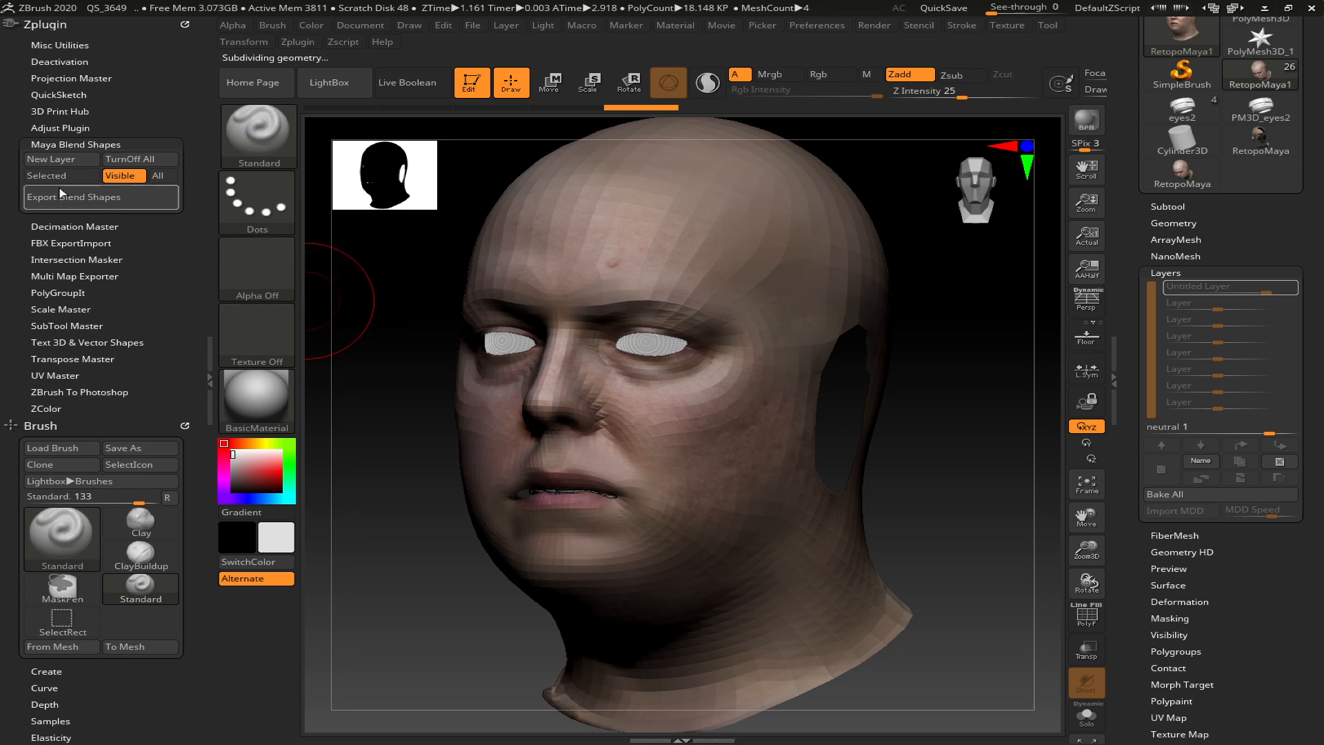
- Add a second Maya blend shape layer and name it smile
{"action": "left_click", "coordinate": [55, 160]}
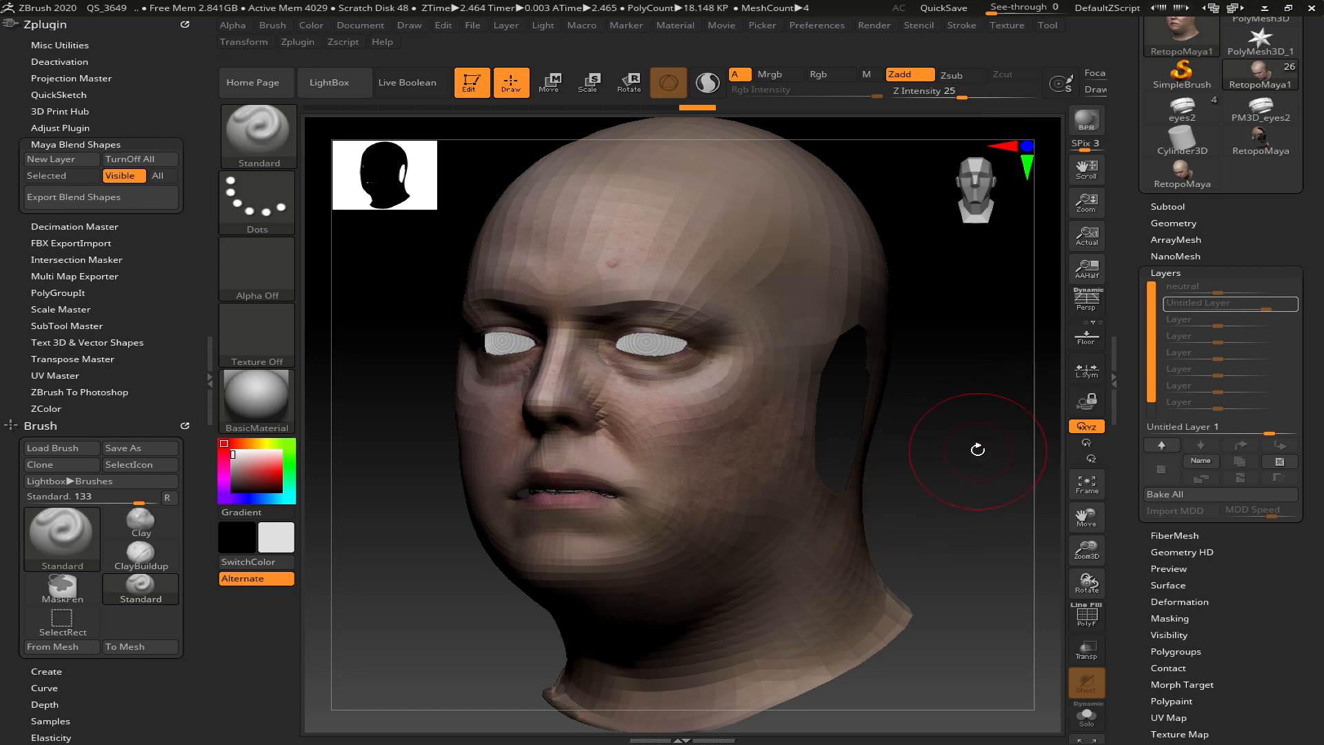
{"action": "left_click", "coordinate": [1200, 460]}
{"action": "type", "text": "smile"}
{"action": "key", "text": "Return"}
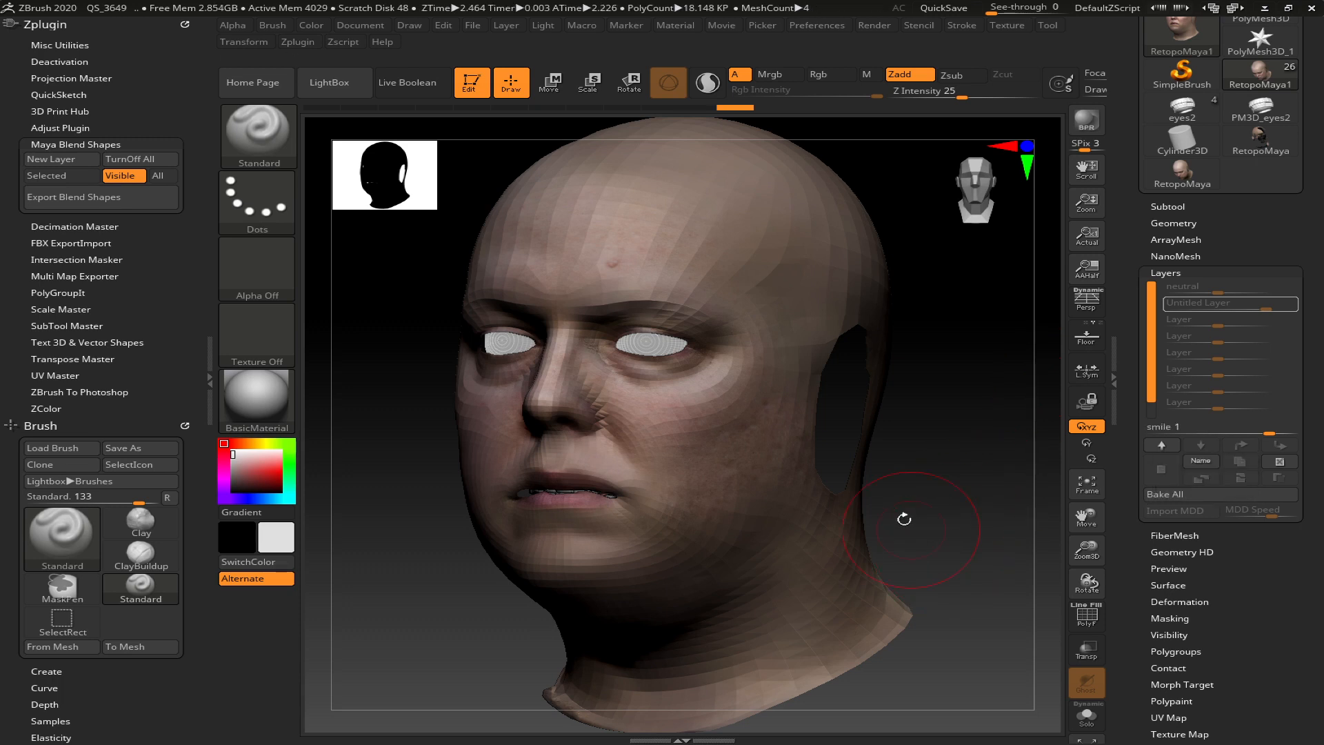
- With the Move Topological brush, pull one mouth corner outward and back into the cheek on the smile layer
{"action": "mouse_move", "coordinate": [969, 517]}
{"action": "left_mouse_down"}
{"action": "mouse_move", "coordinate": [949, 496]}
{"action": "mouse_move", "coordinate": [975, 503]}
{"action": "left_mouse_up"}
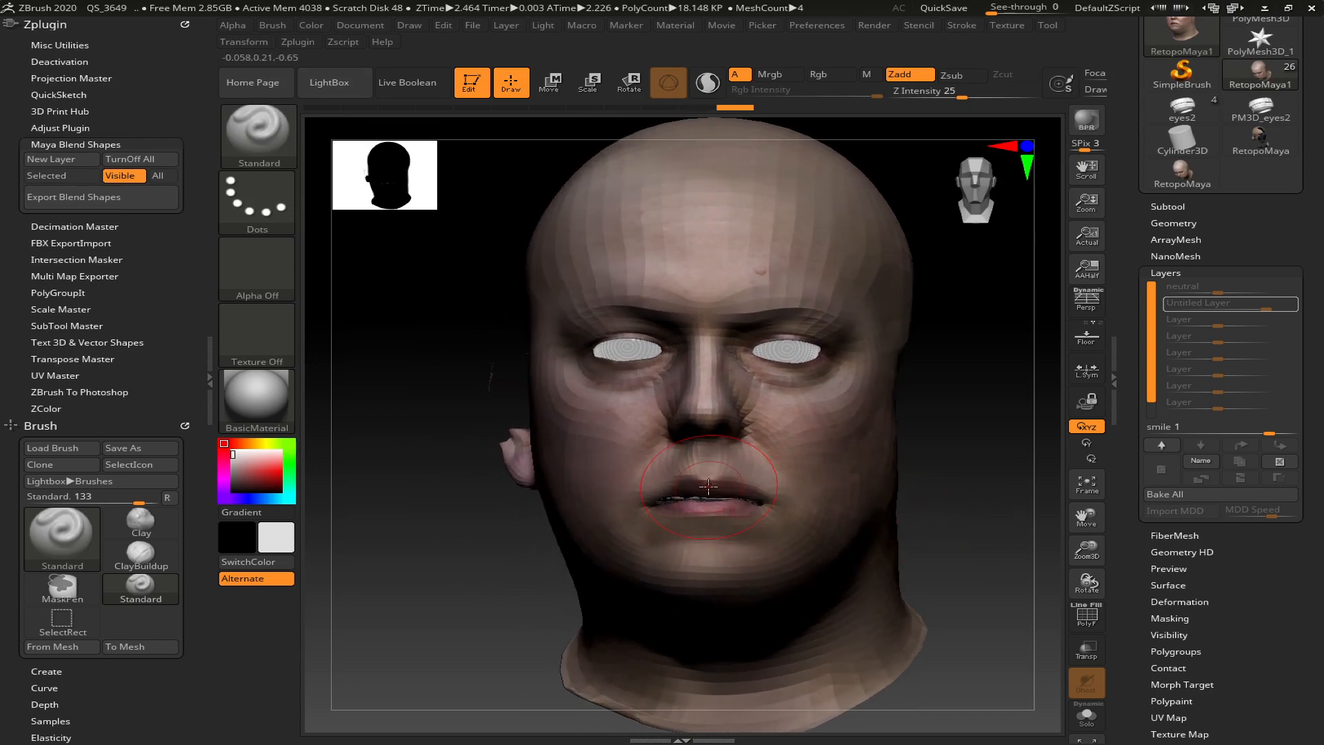
{"action": "key", "text": "b"}
{"action": "key", "text": "m"}
{"action": "key", "text": "t"}
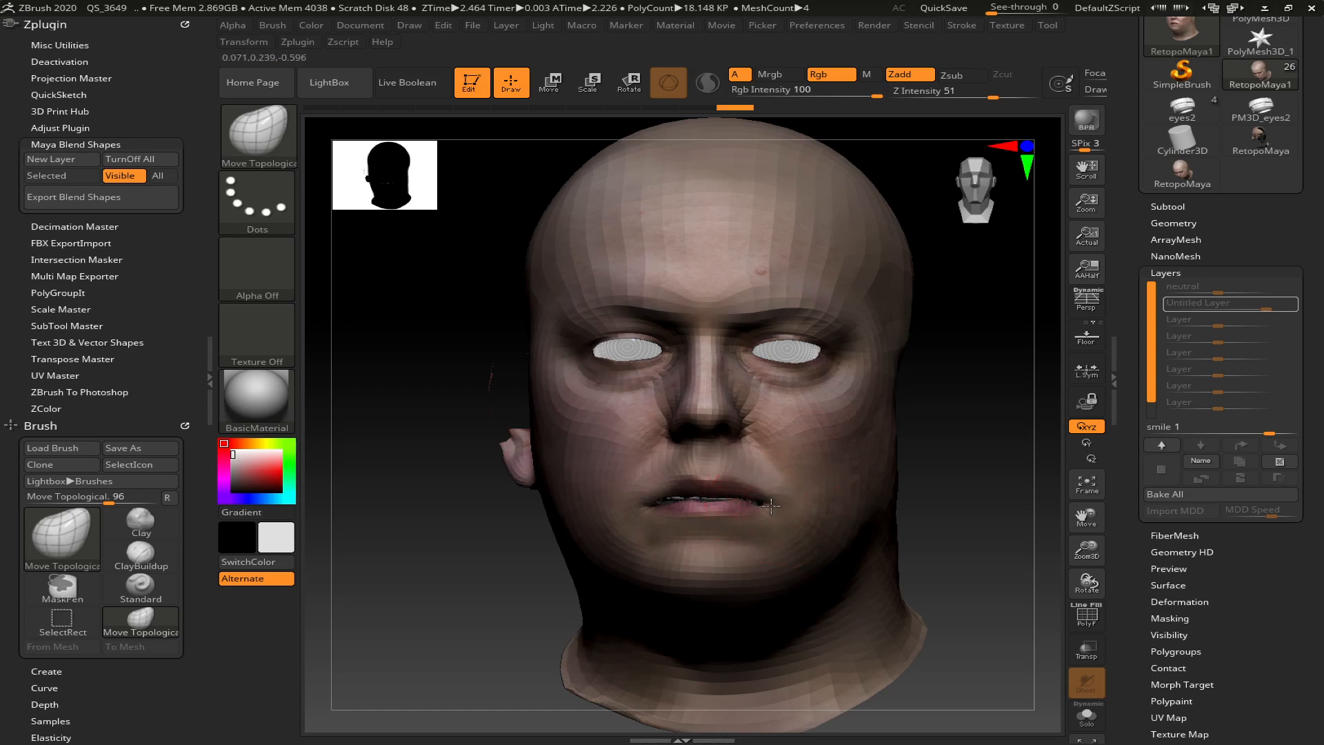
{"action": "left_click_drag", "start_coordinate": [749, 508], "coordinate": [732, 501]}
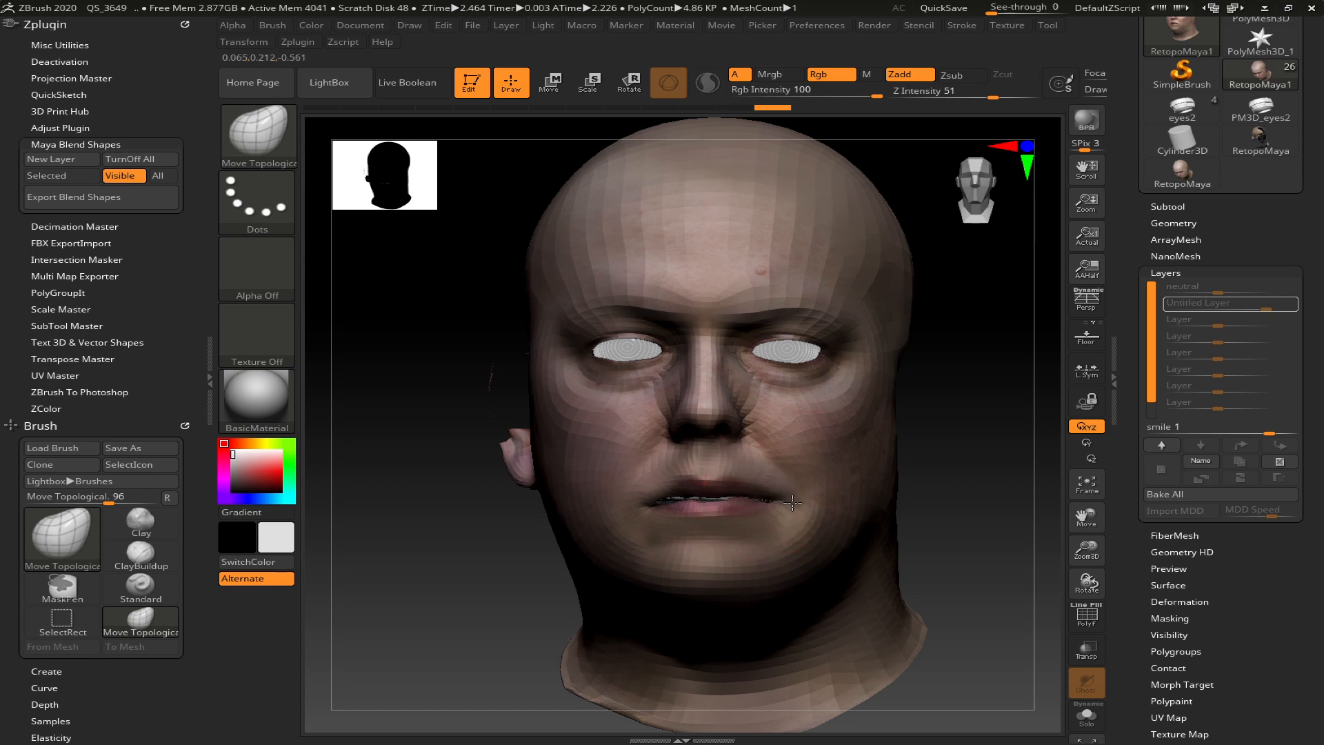
{"action": "left_click_drag", "start_coordinate": [934, 526], "coordinate": [842, 532]}
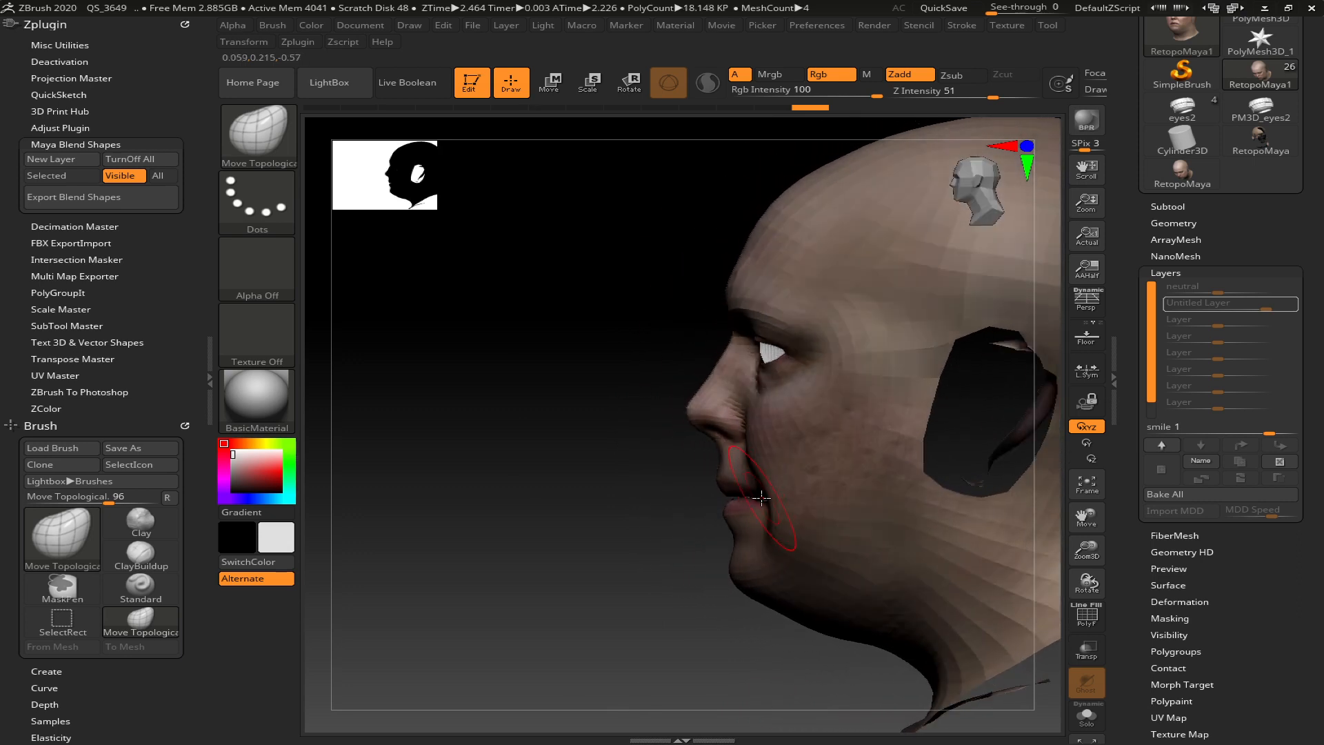
{"action": "left_click_drag", "start_coordinate": [768, 496], "coordinate": [776, 498]}
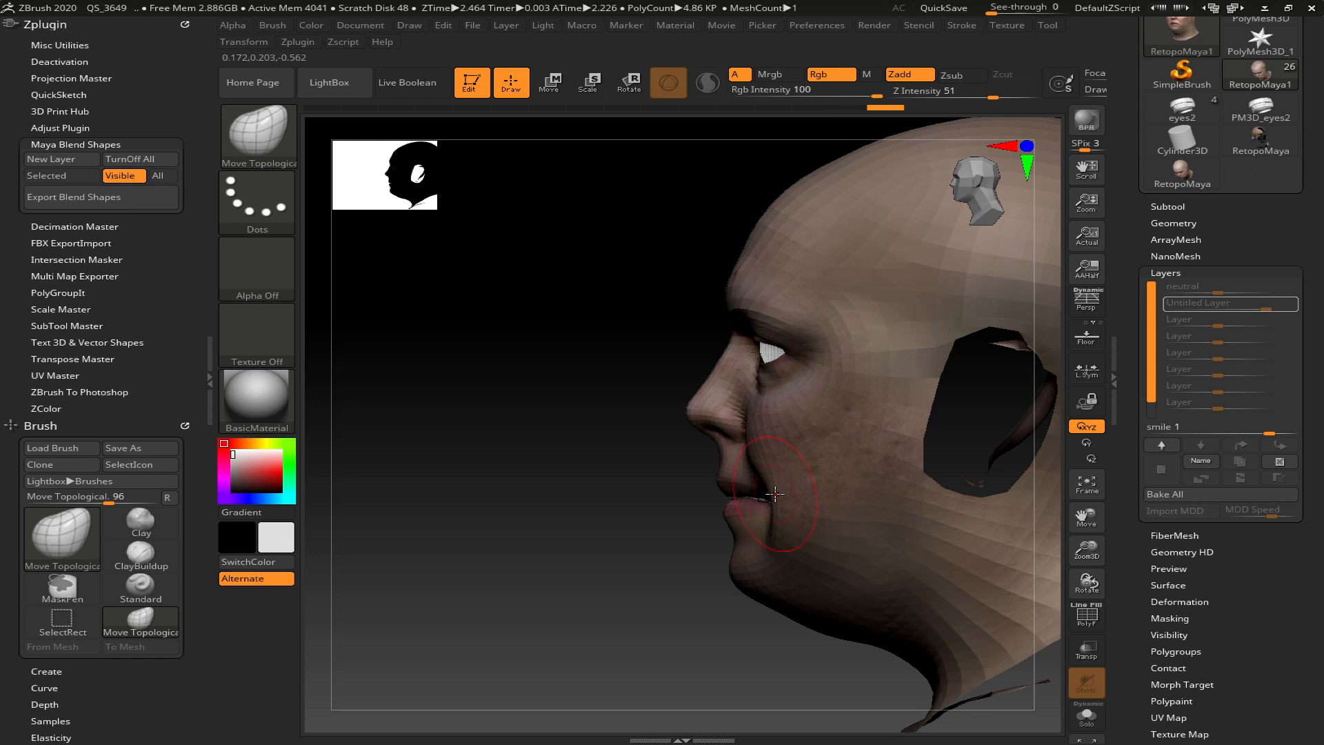
- Pull the opposite mouth corner up and outward, and adjust the first corner to balance the smile
{"action": "mouse_move", "coordinate": [606, 547]}
{"action": "left_mouse_down"}
{"action": "mouse_move", "coordinate": [728, 538]}
{"action": "mouse_move", "coordinate": [754, 475]}
{"action": "mouse_move", "coordinate": [722, 517]}
{"action": "left_mouse_up"}
{"action": "left_click_drag", "start_coordinate": [507, 573], "coordinate": [528, 567]}
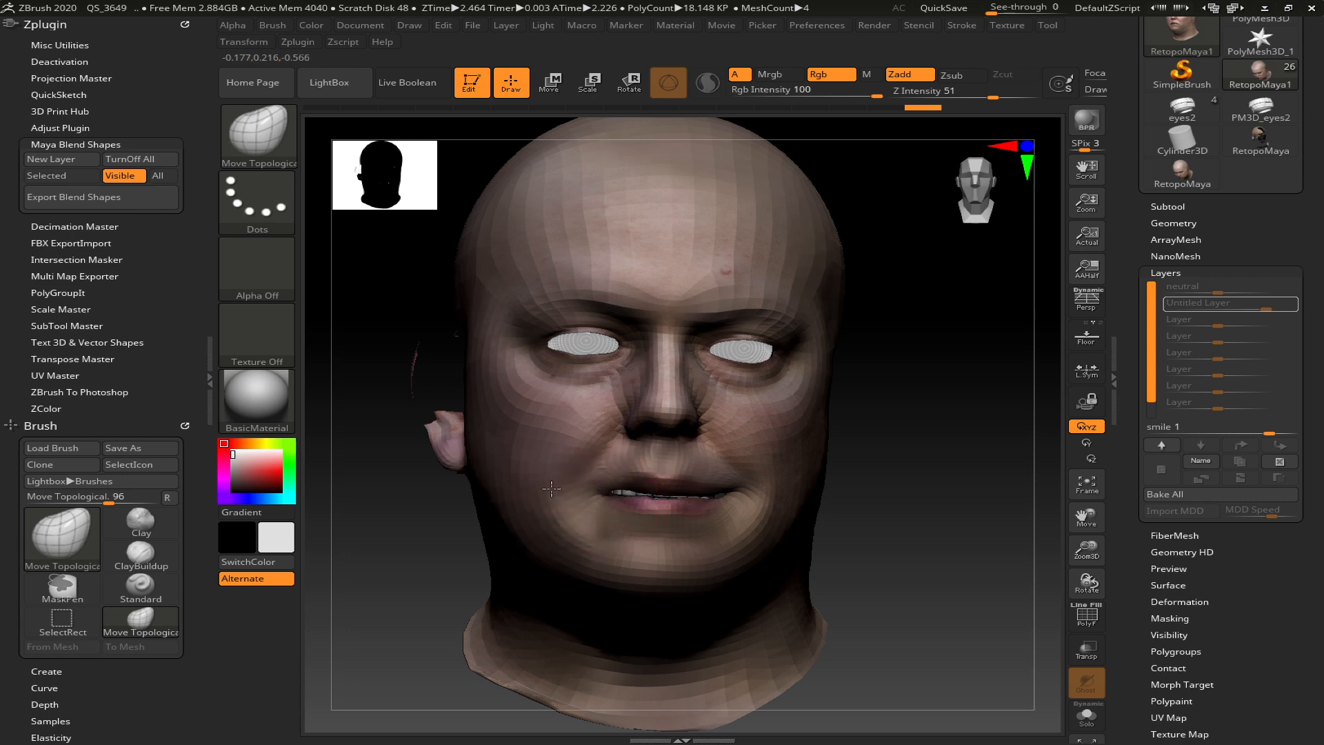
{"action": "mouse_move", "coordinate": [606, 493]}
{"action": "left_mouse_down"}
{"action": "mouse_move", "coordinate": [575, 493]}
{"action": "mouse_move", "coordinate": [593, 480]}
{"action": "left_mouse_up"}
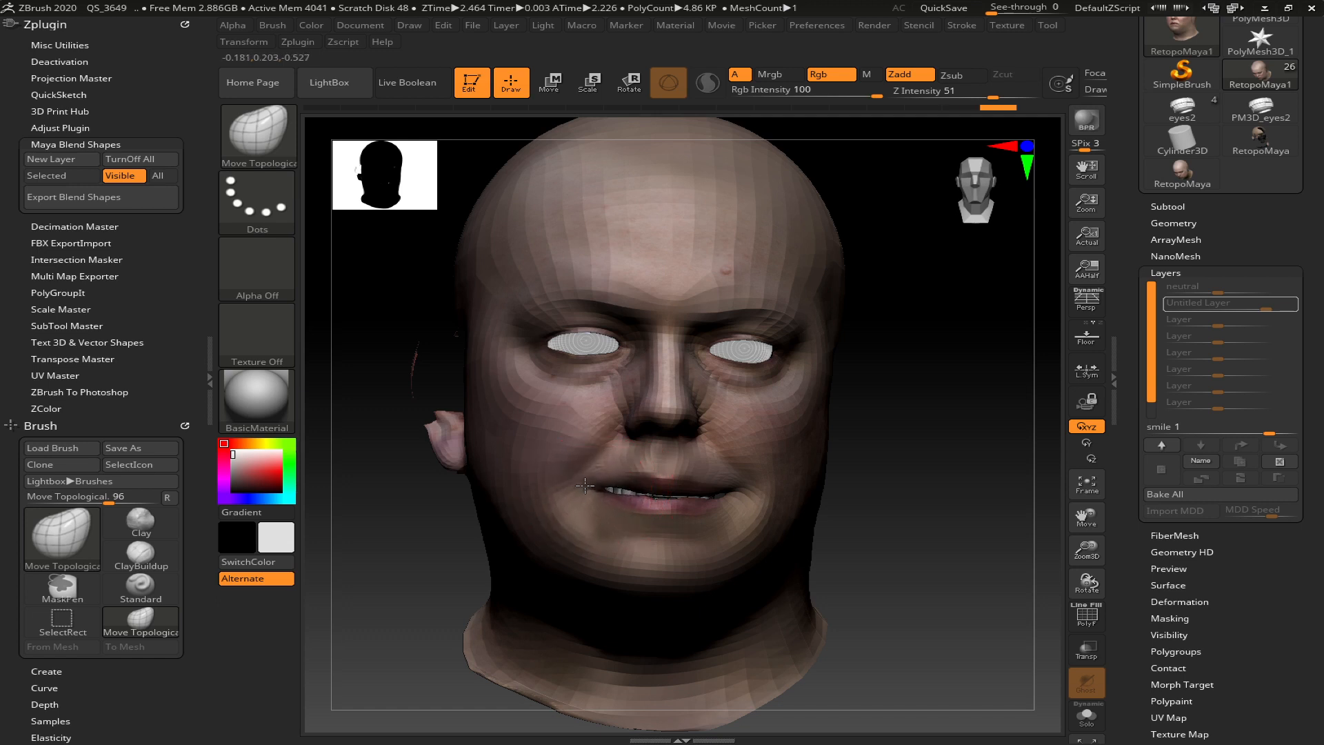
{"action": "left_click_drag", "start_coordinate": [887, 503], "coordinate": [854, 508]}
{"action": "left_click_drag", "start_coordinate": [749, 492], "coordinate": [738, 490]}
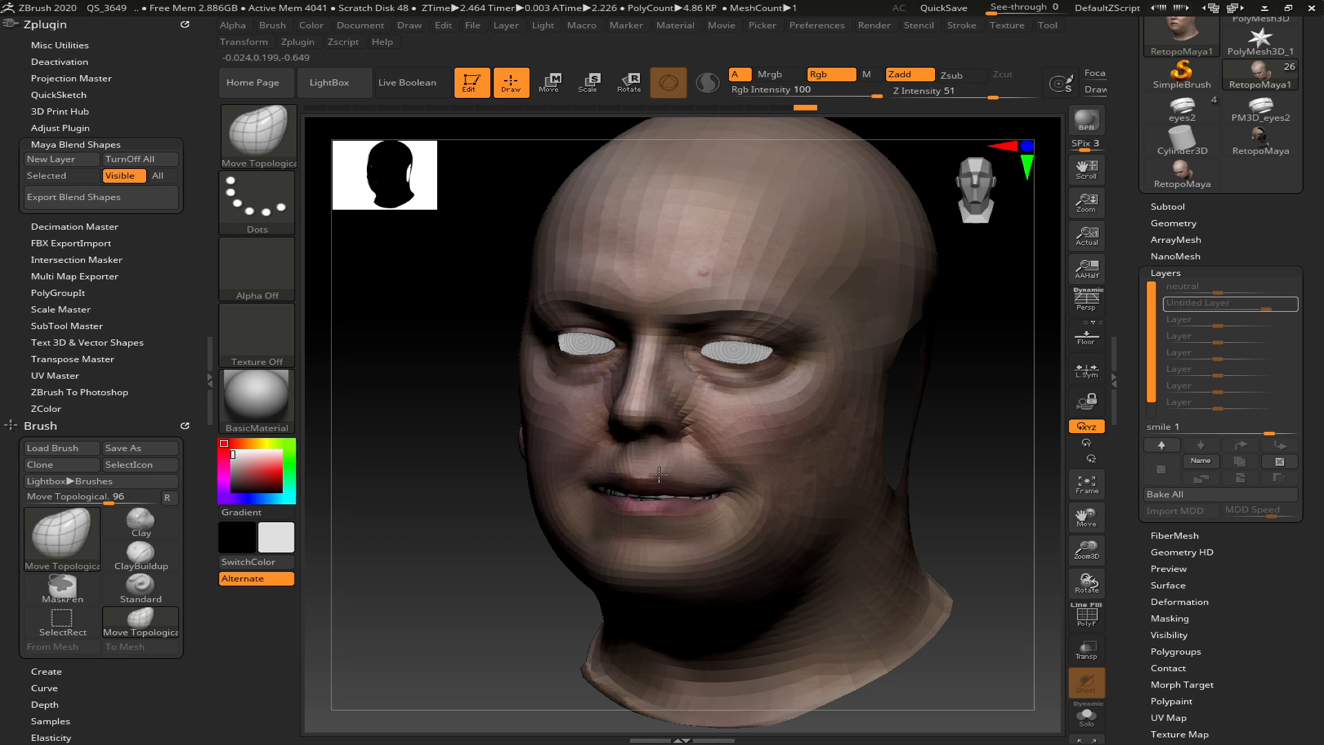
- Part the lips to expose the teeth, check the smile in profile and keep the layer name smile
{"action": "mouse_move", "coordinate": [657, 470]}
{"action": "left_mouse_down"}
{"action": "mouse_move", "coordinate": [683, 475]}
{"action": "mouse_move", "coordinate": [612, 468]}
{"action": "mouse_move", "coordinate": [680, 462]}
{"action": "mouse_move", "coordinate": [686, 442]}
{"action": "mouse_move", "coordinate": [689, 504]}
{"action": "left_mouse_up"}
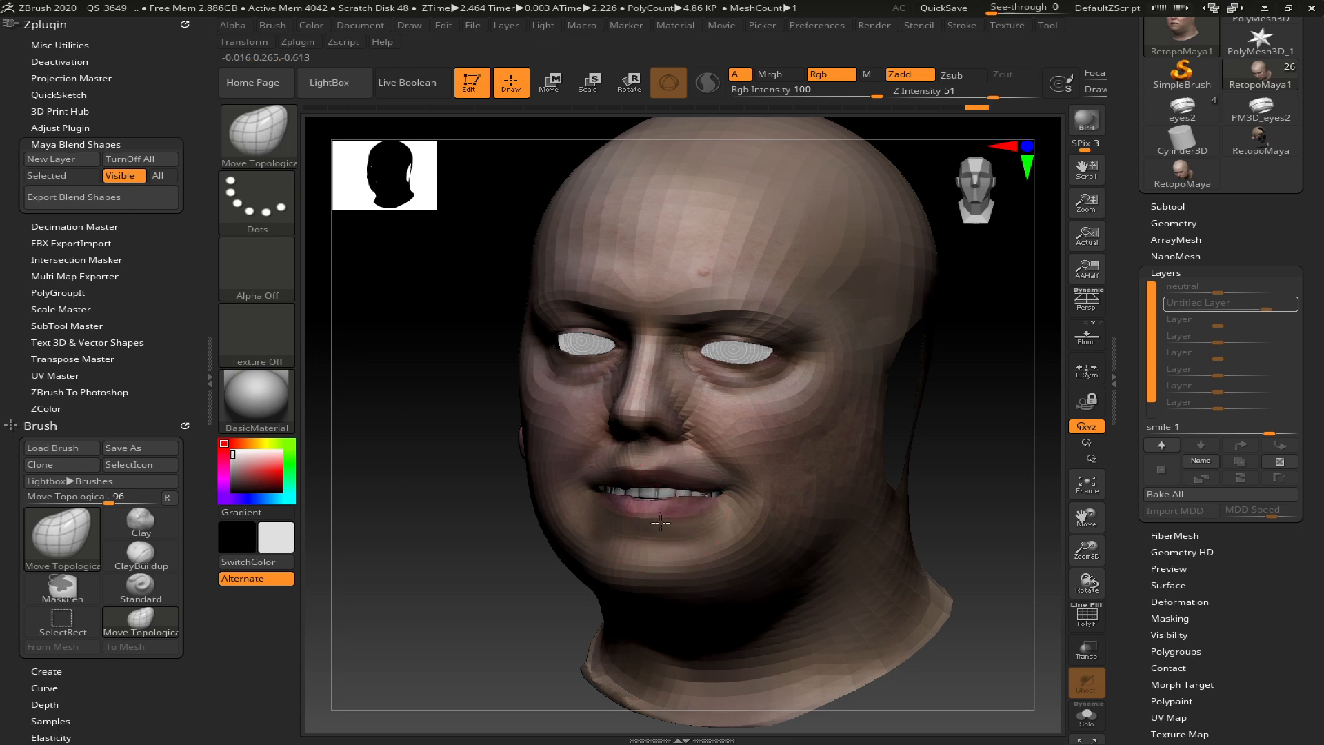
{"action": "left_click_drag", "start_coordinate": [422, 562], "coordinate": [510, 570]}
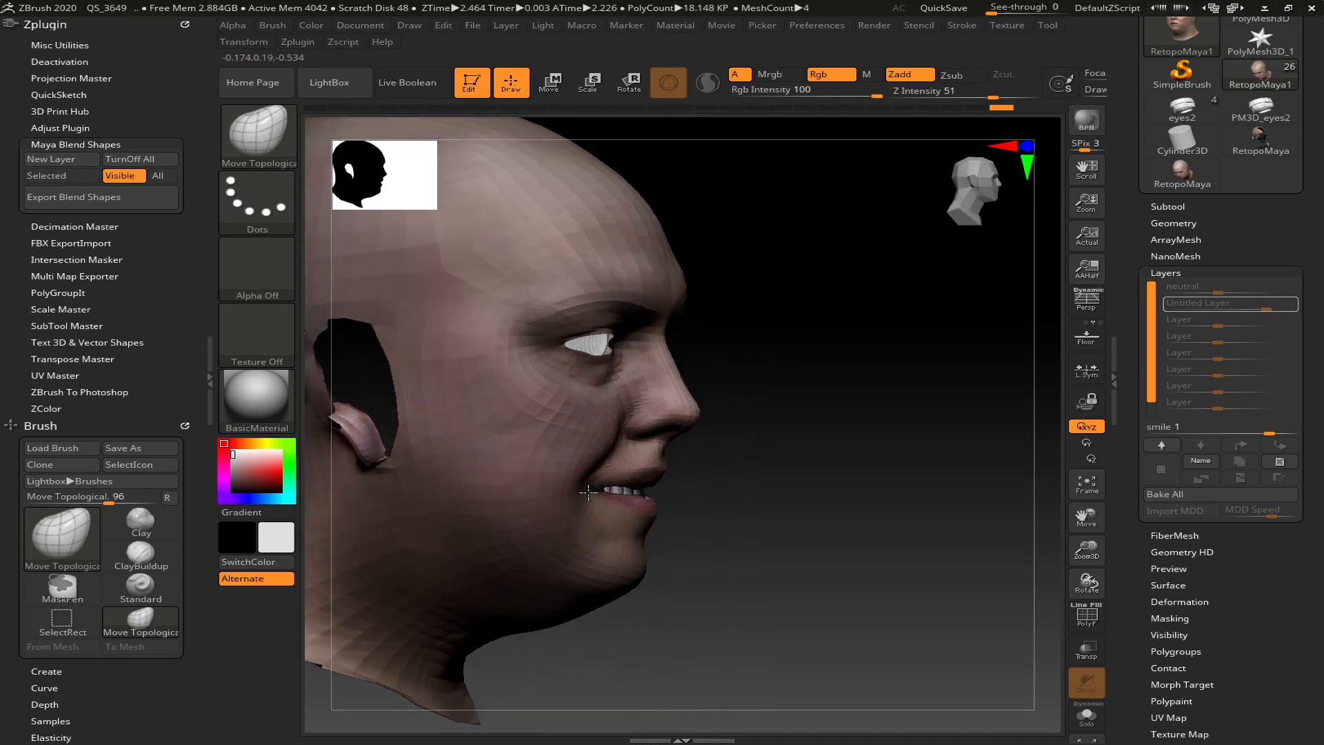
{"action": "left_click_drag", "start_coordinate": [768, 528], "coordinate": [695, 542]}
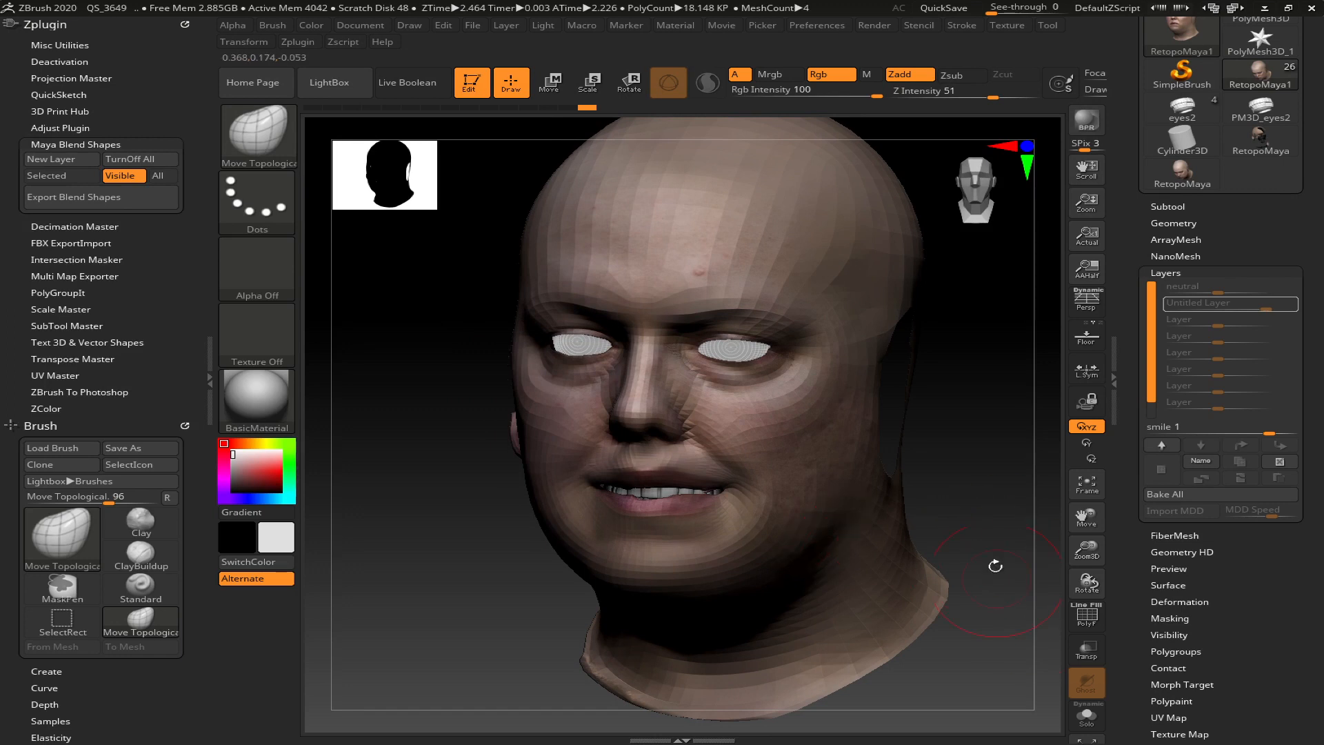
{"action": "left_click", "coordinate": [1207, 461]}
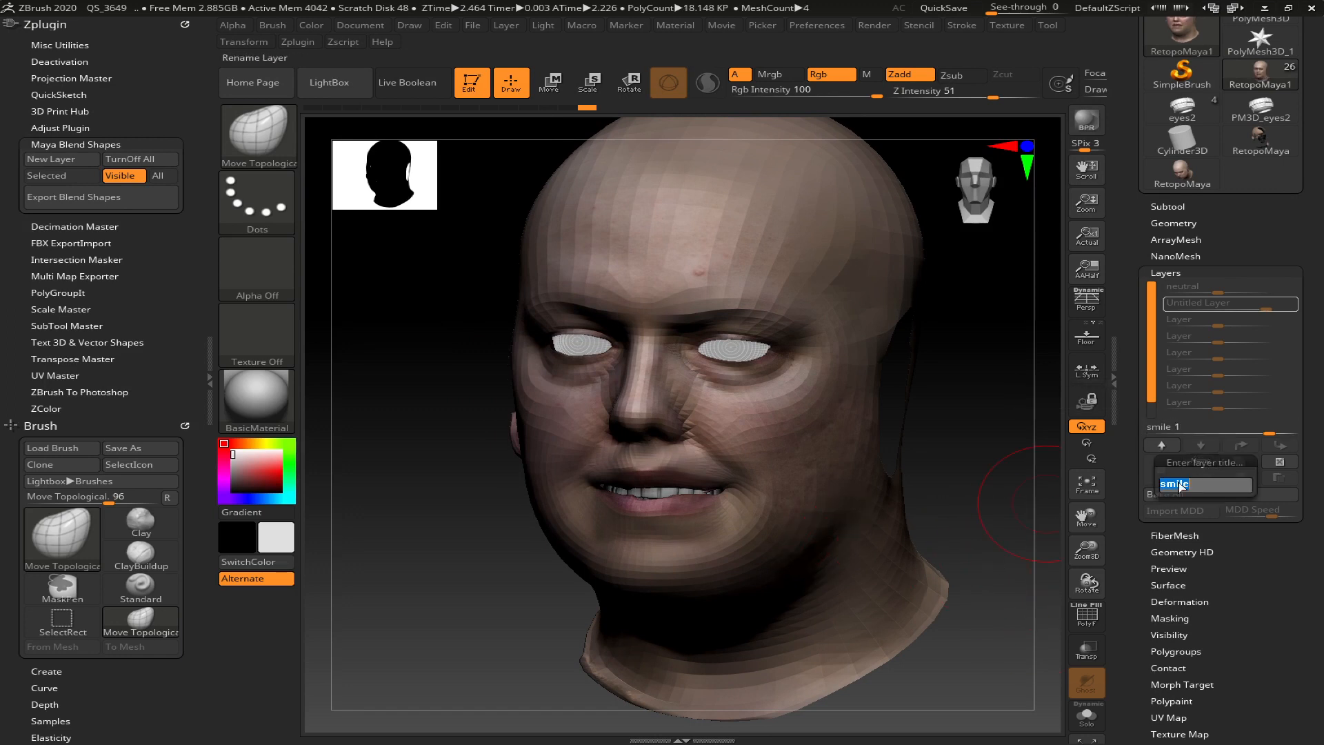
{"action": "key", "text": "Return"}
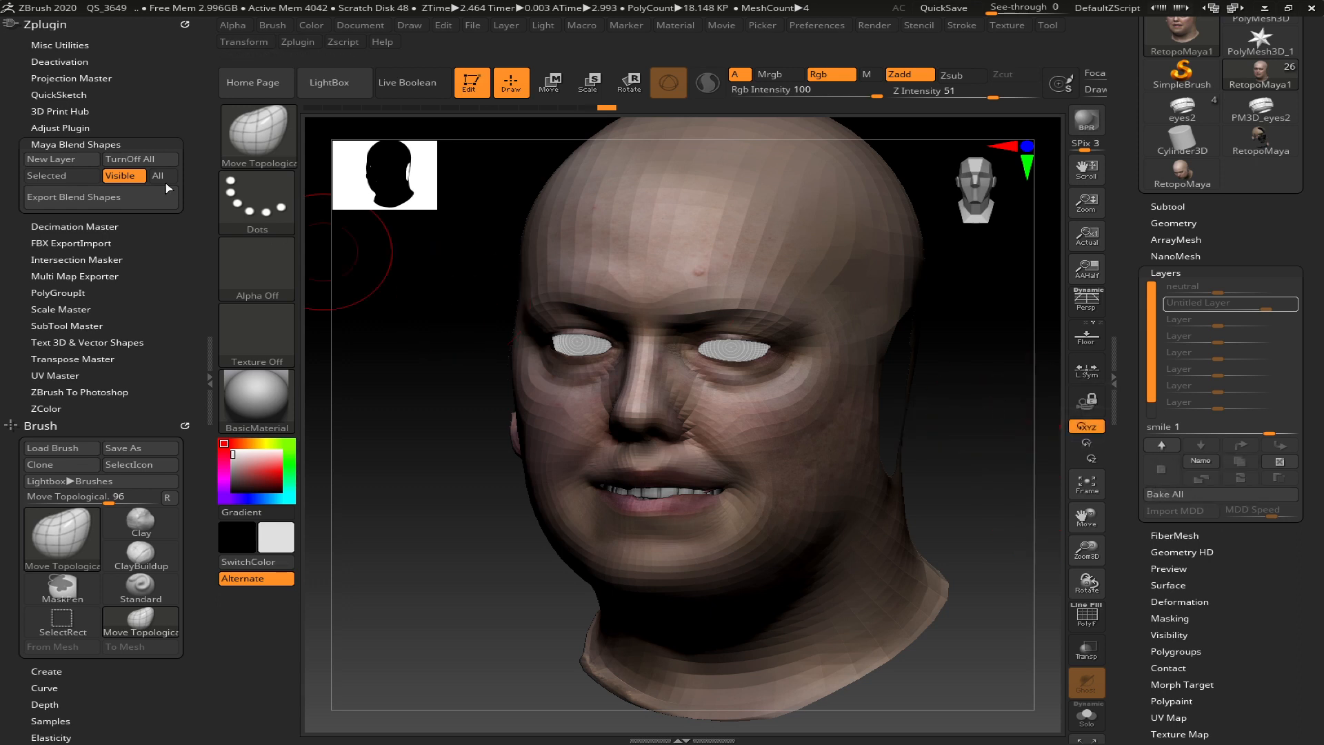
- Add a third Maya blend shape layer and sculpt a frown by pulling both mouth corners down and lowering the inner brows
{"action": "key", "text": "ctrl+d"}
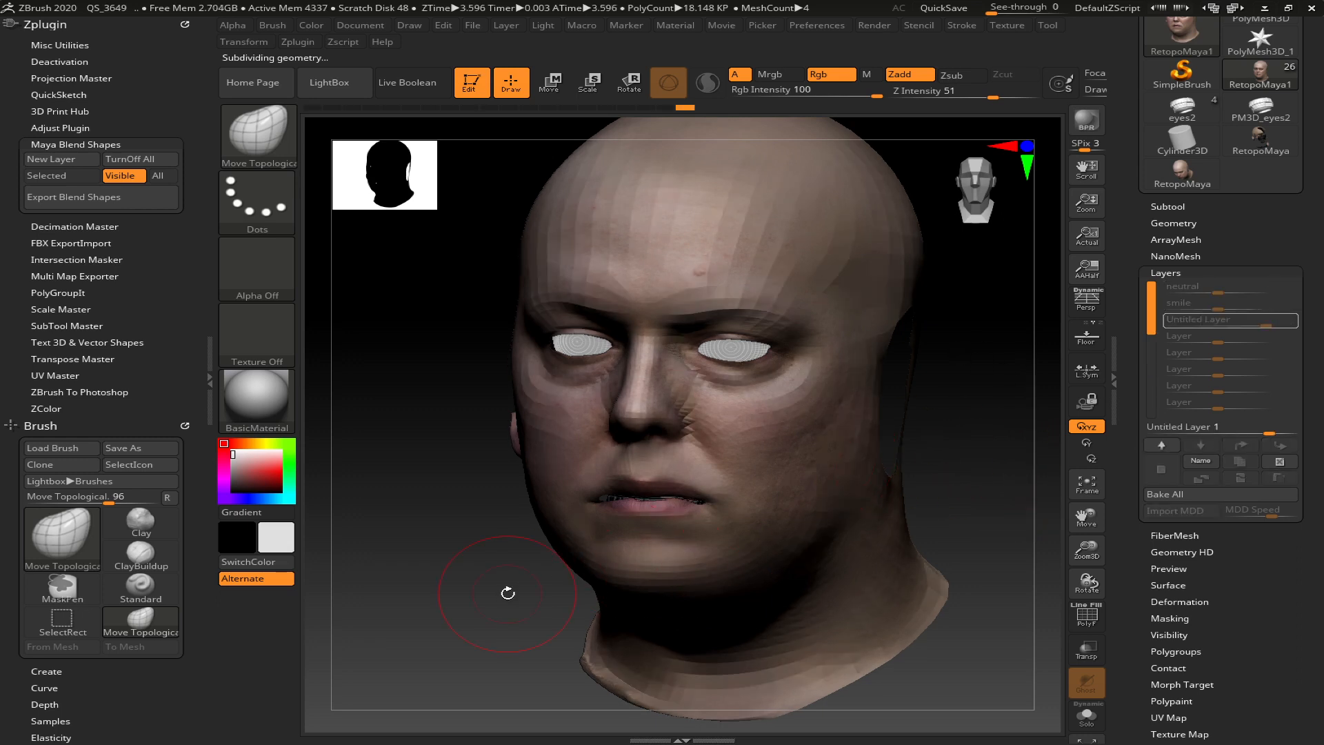
{"action": "left_click_drag", "start_coordinate": [443, 561], "coordinate": [464, 562], "text": "shift"}
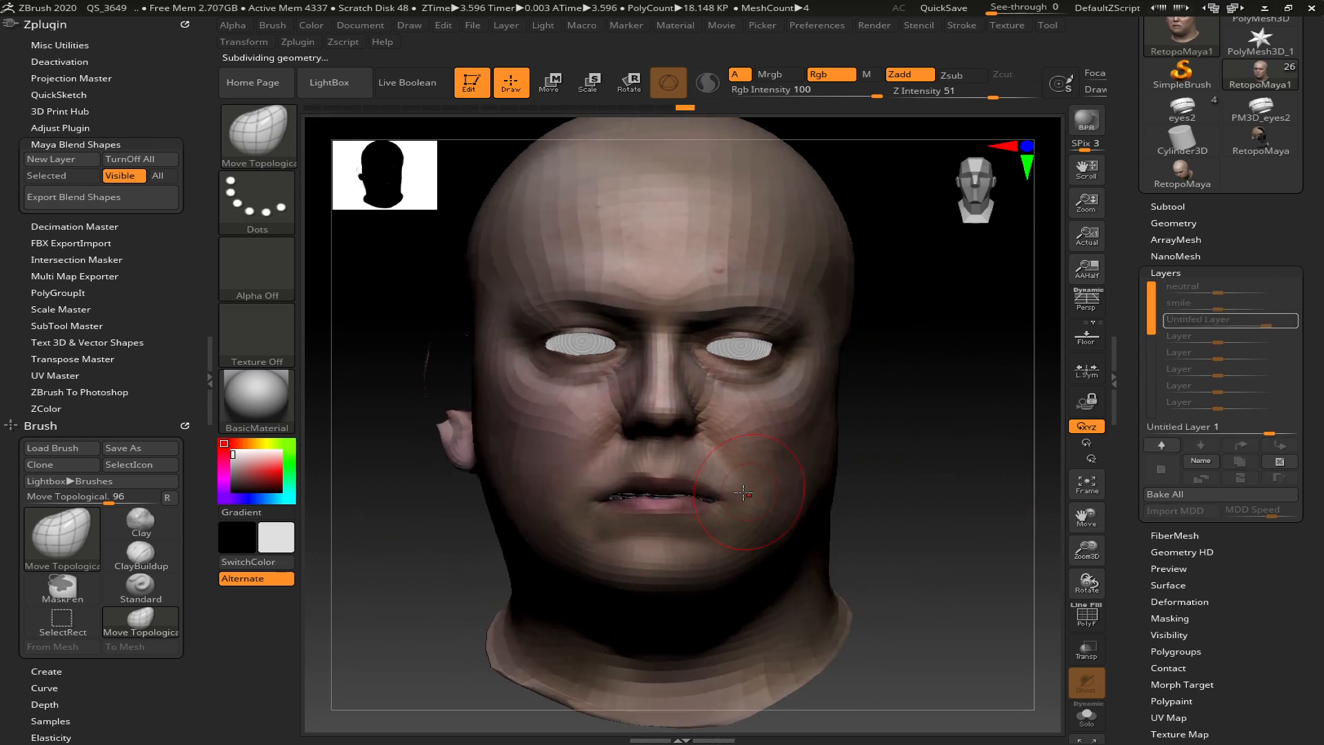
{"action": "left_click_drag", "start_coordinate": [729, 497], "coordinate": [743, 501]}
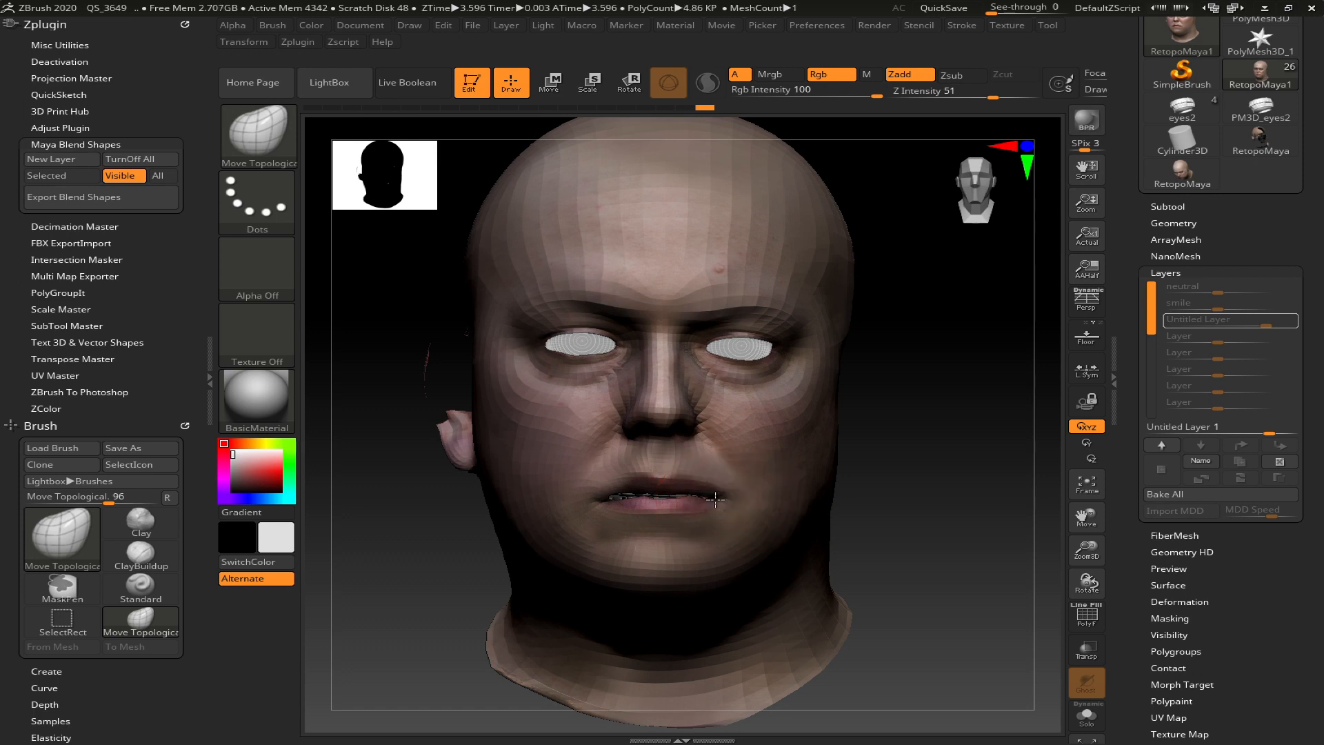
{"action": "left_click_drag", "start_coordinate": [733, 504], "coordinate": [727, 510]}
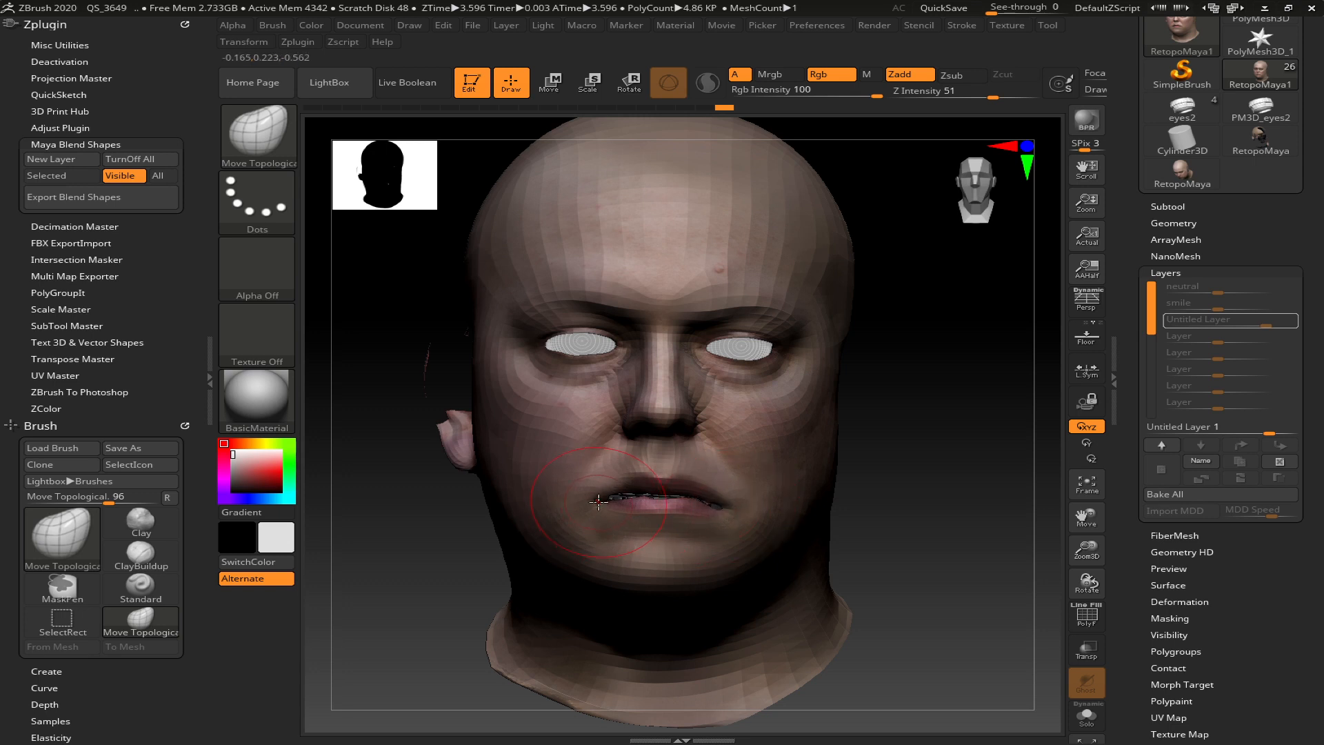
{"action": "left_click_drag", "start_coordinate": [594, 501], "coordinate": [555, 493]}
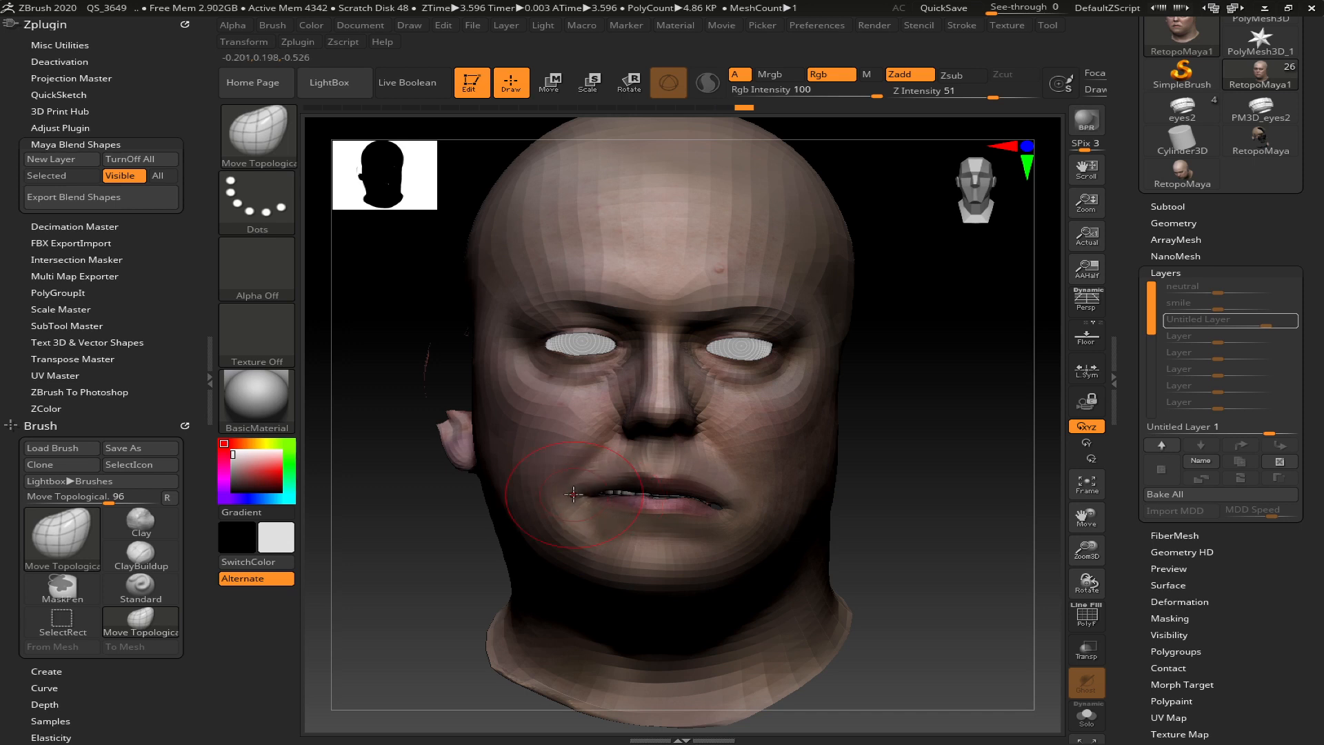
{"action": "left_click_drag", "start_coordinate": [585, 495], "coordinate": [596, 519]}
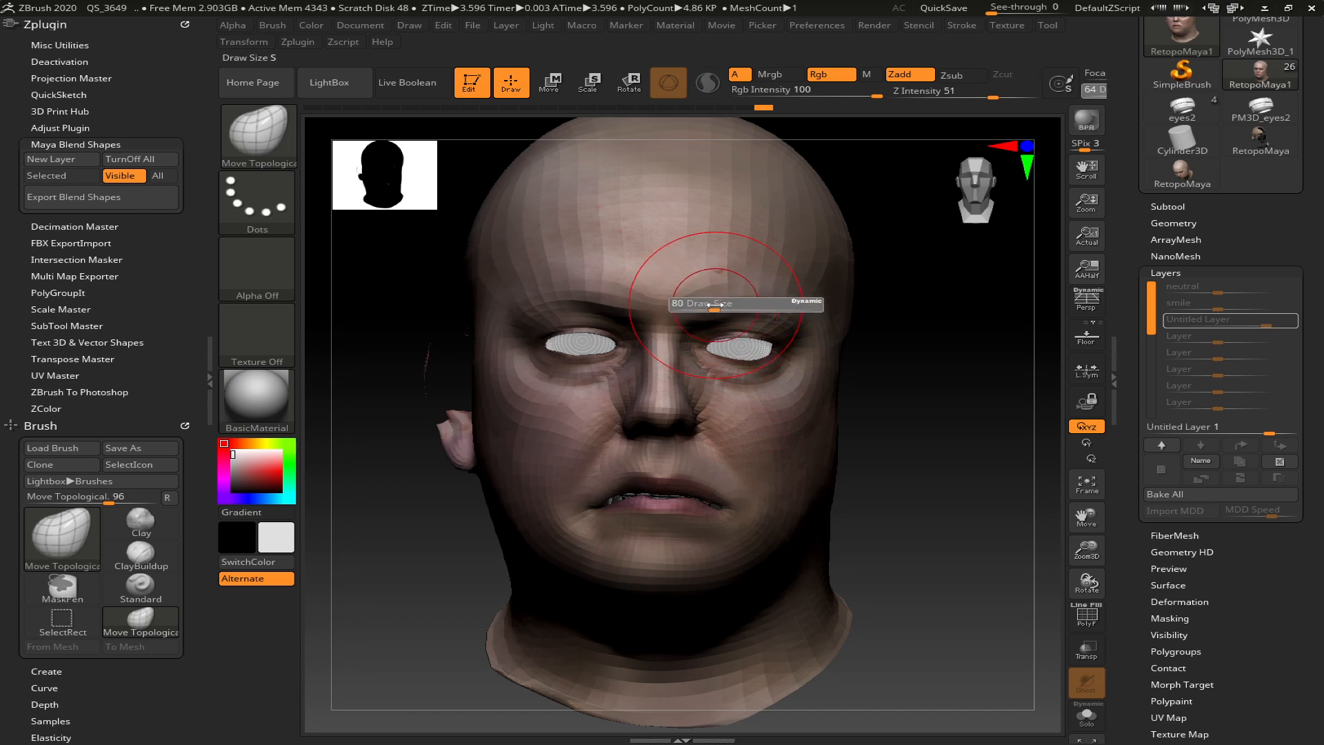
{"action": "mouse_move", "coordinate": [694, 284]}
{"action": "left_mouse_down"}
{"action": "mouse_move", "coordinate": [706, 314]}
{"action": "mouse_move", "coordinate": [641, 290]}
{"action": "mouse_move", "coordinate": [612, 314]}
{"action": "left_mouse_up"}
{"action": "mouse_move", "coordinate": [931, 460]}
{"action": "left_mouse_down"}
{"action": "mouse_move", "coordinate": [898, 461]}
{"action": "mouse_move", "coordinate": [925, 458]}
{"action": "left_mouse_up"}
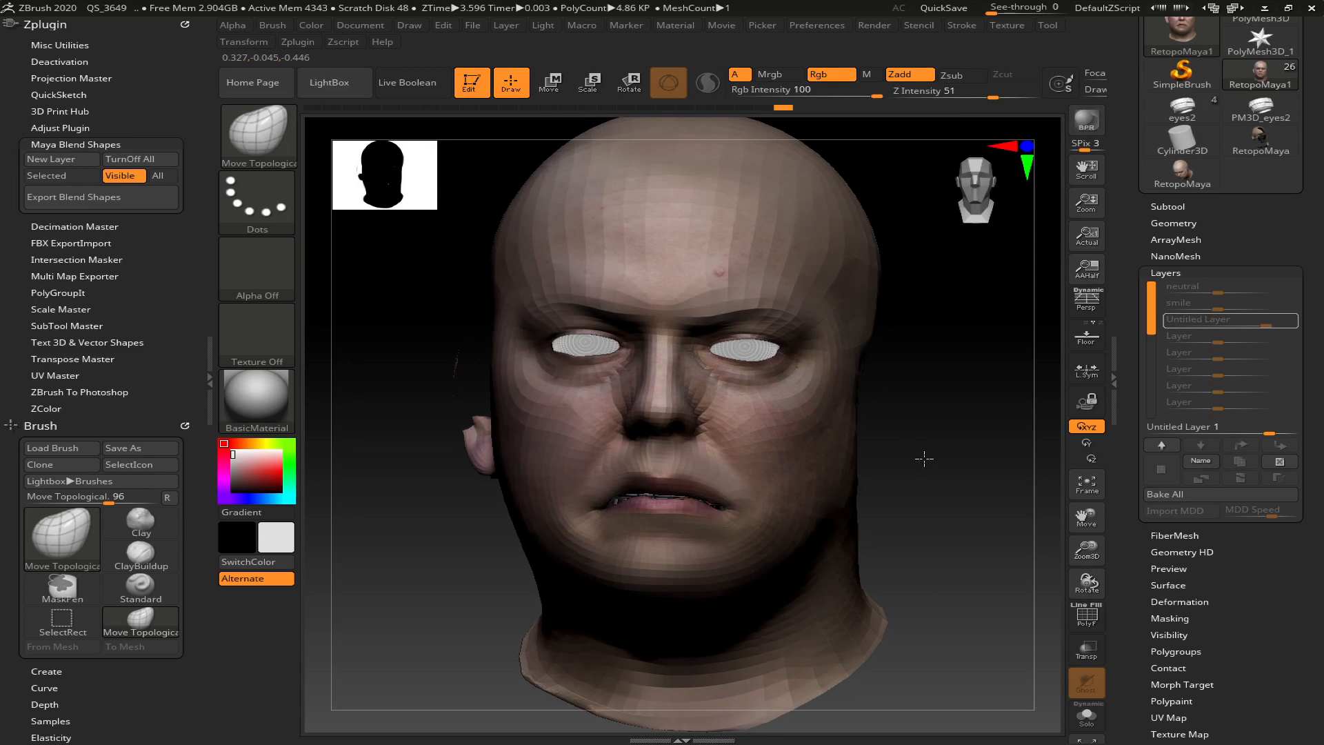
- Name the third blend shape layer frown
{"action": "left_click", "coordinate": [1201, 462]}
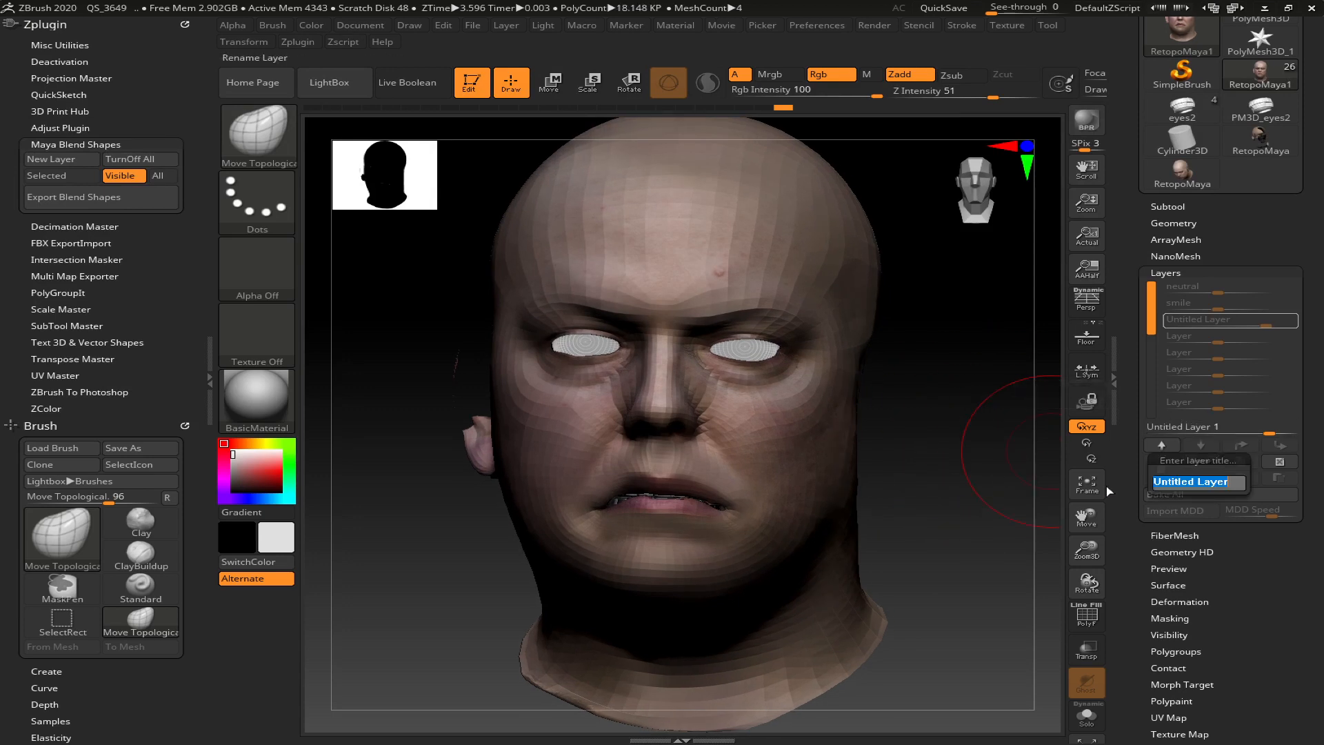
{"action": "type", "text": "r"}
{"action": "type", "text": "fro"}
{"action": "key", "text": "Return"}
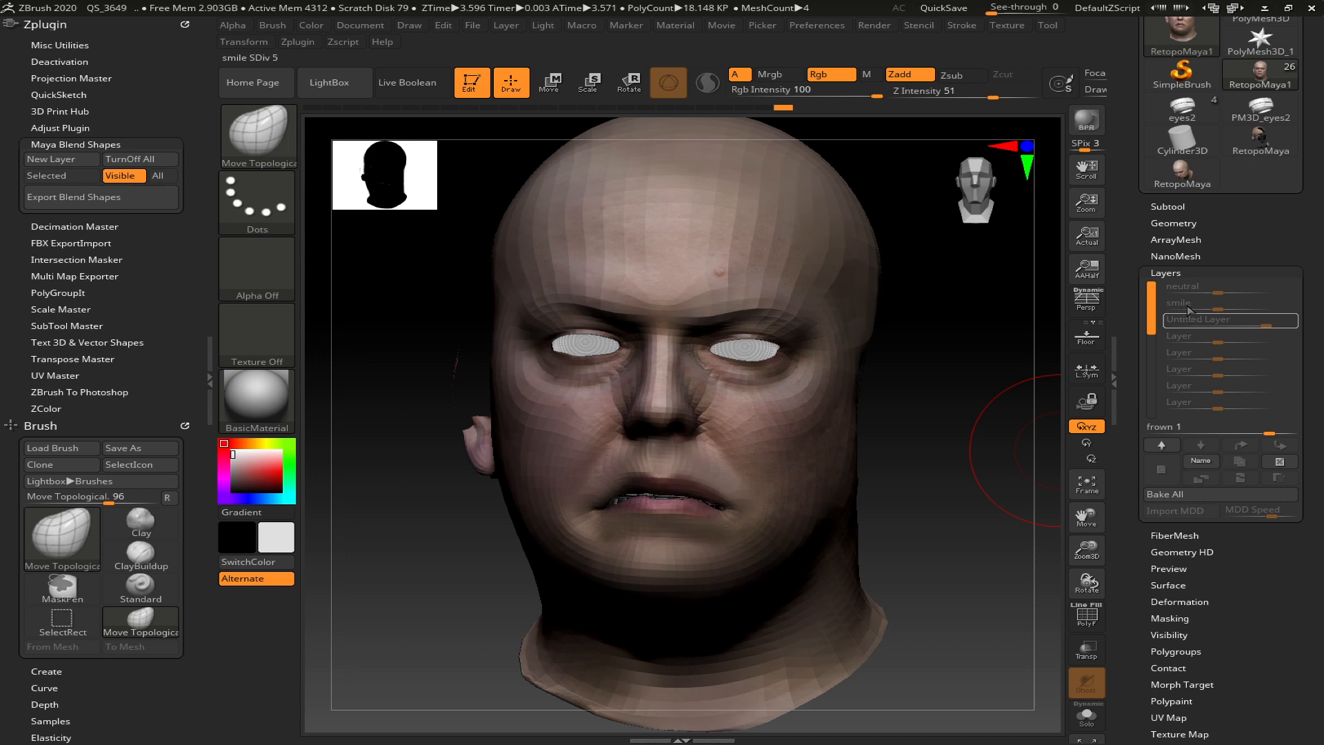
{"action": "left_click", "coordinate": [1199, 460]}
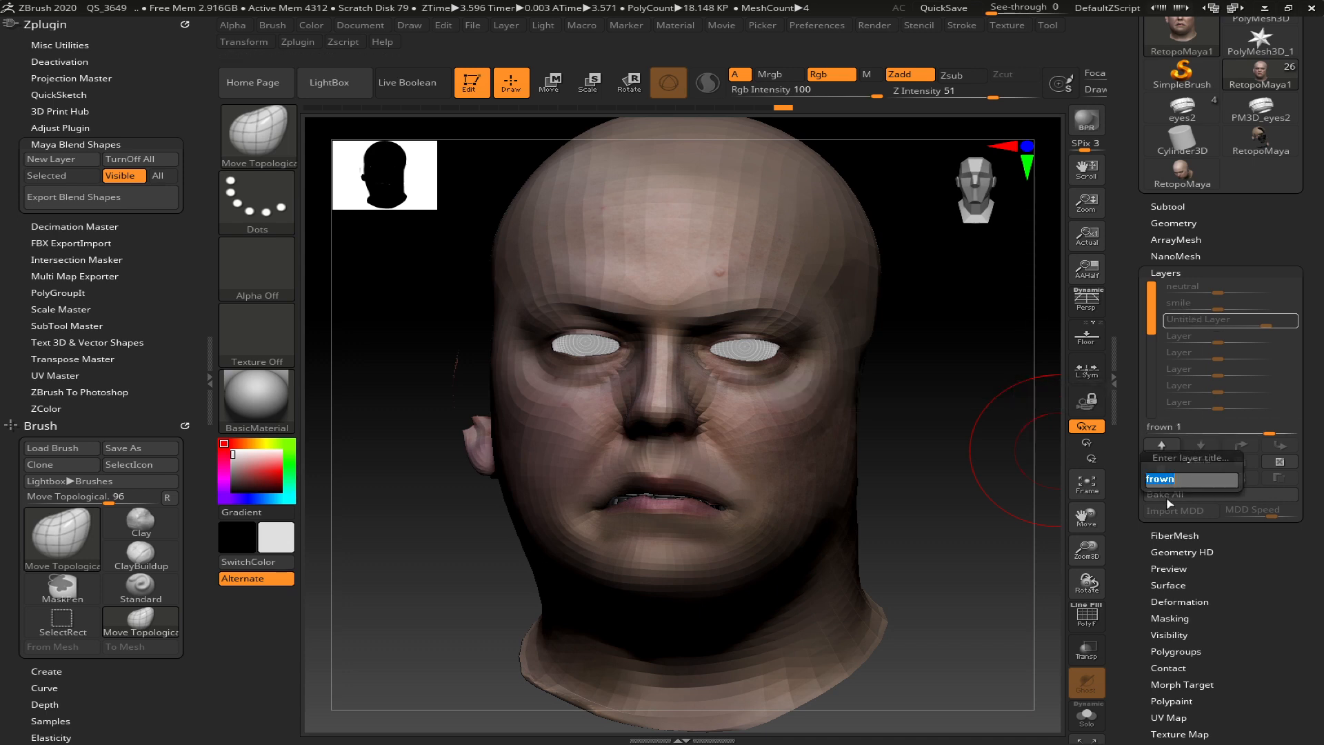
{"action": "key", "text": "Return"}
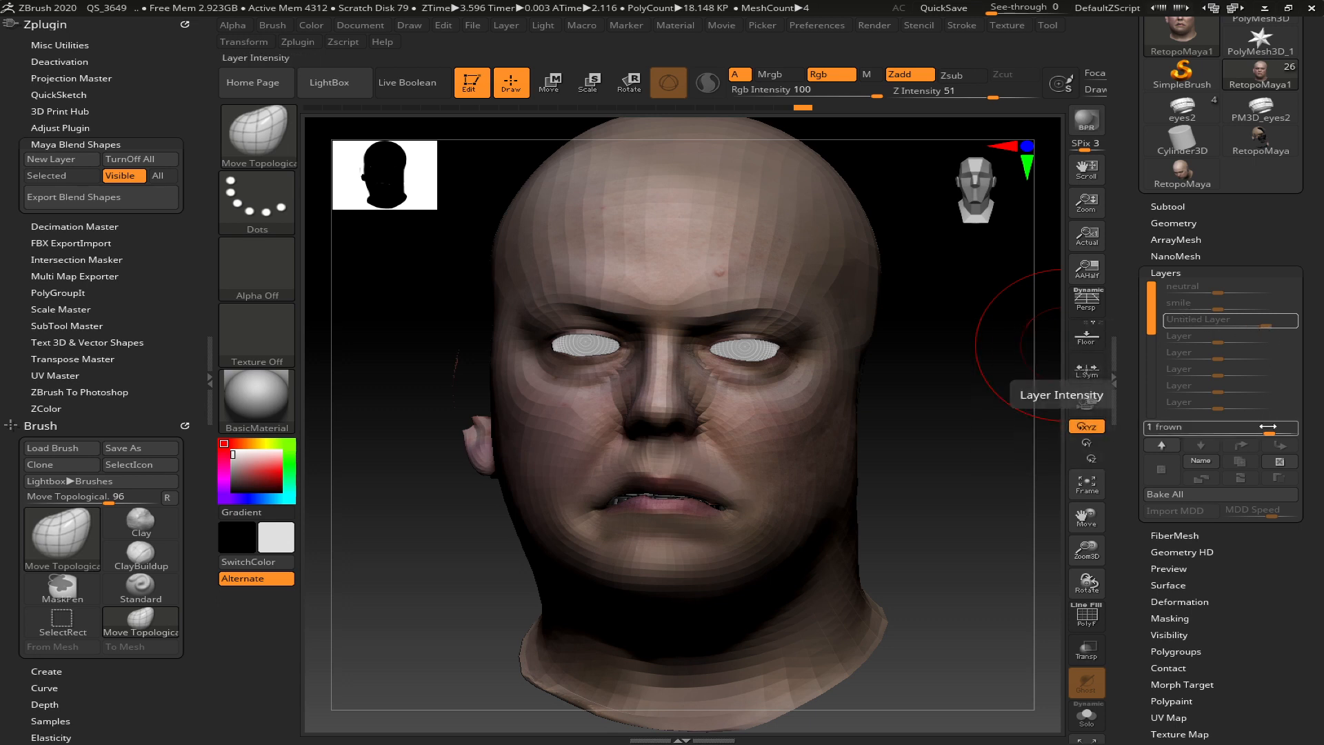
- Set the frown layer's intensity to 0 and the smile layer's intensity to 1
{"action": "left_click_drag", "start_coordinate": [1234, 427], "coordinate": [1219, 432]}
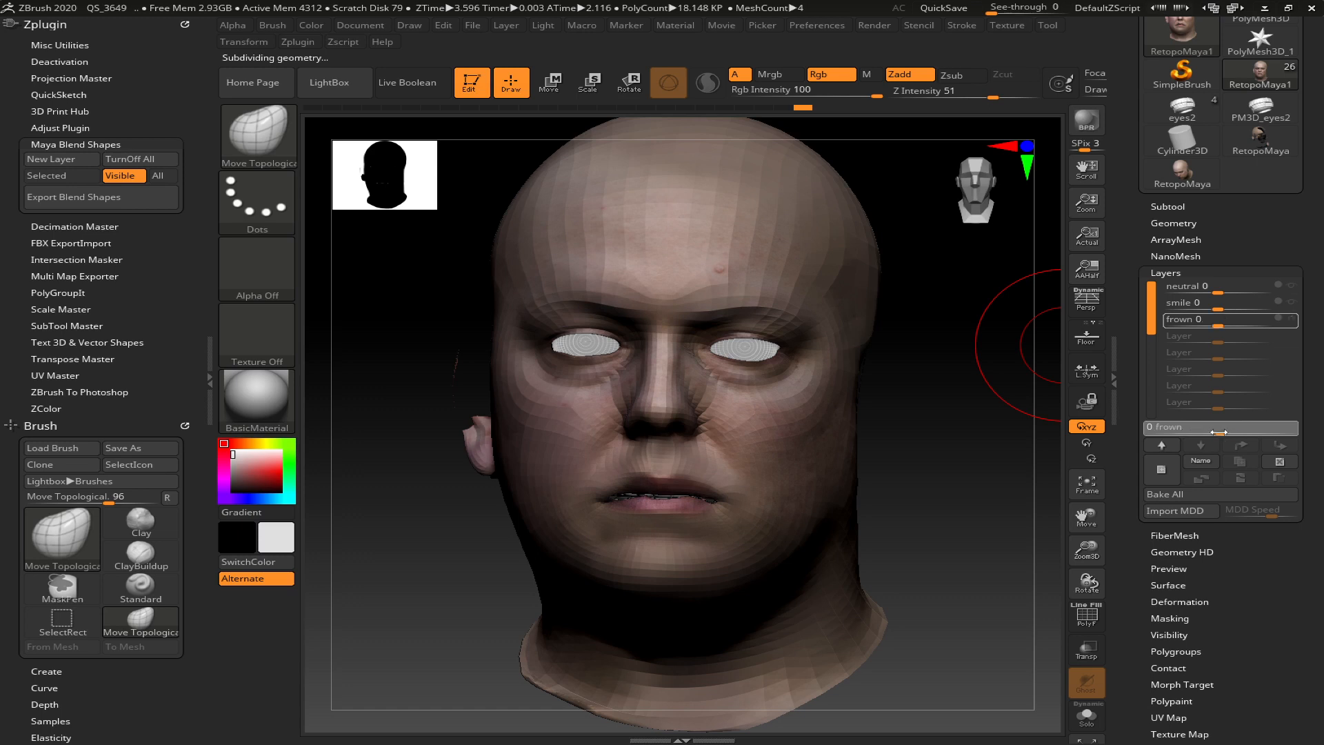
{"action": "left_click", "coordinate": [1174, 302]}
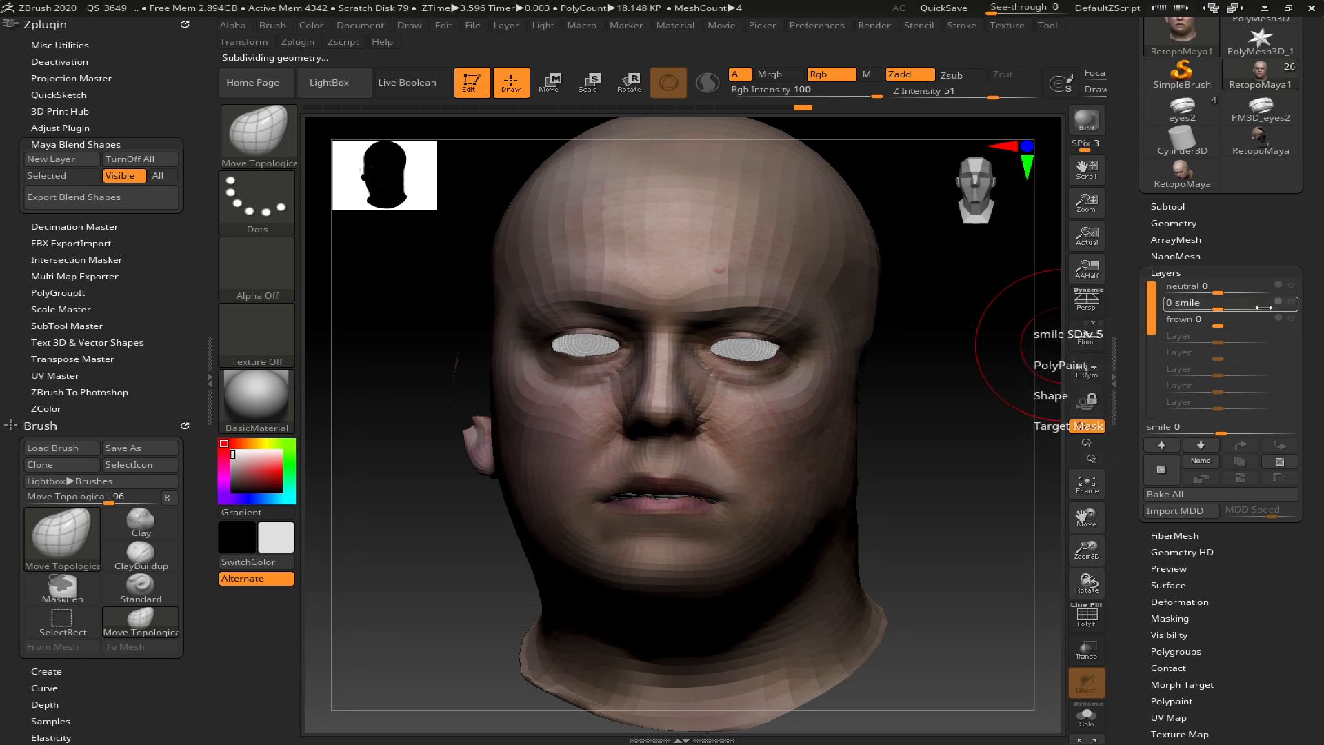
{"action": "left_click_drag", "start_coordinate": [1262, 307], "coordinate": [1265, 309]}
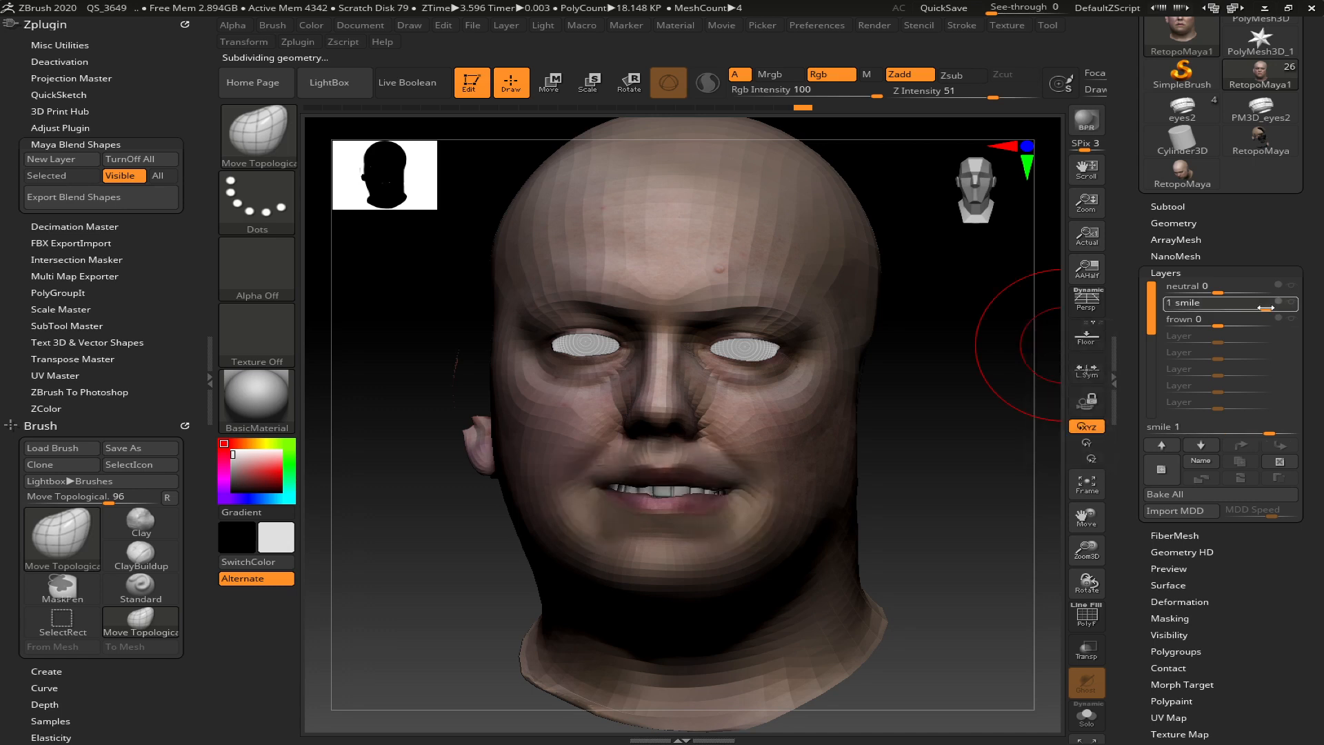
- Try to sculpt the brow with the smile layer selected but not recording
{"action": "left_click", "coordinate": [728, 298]}
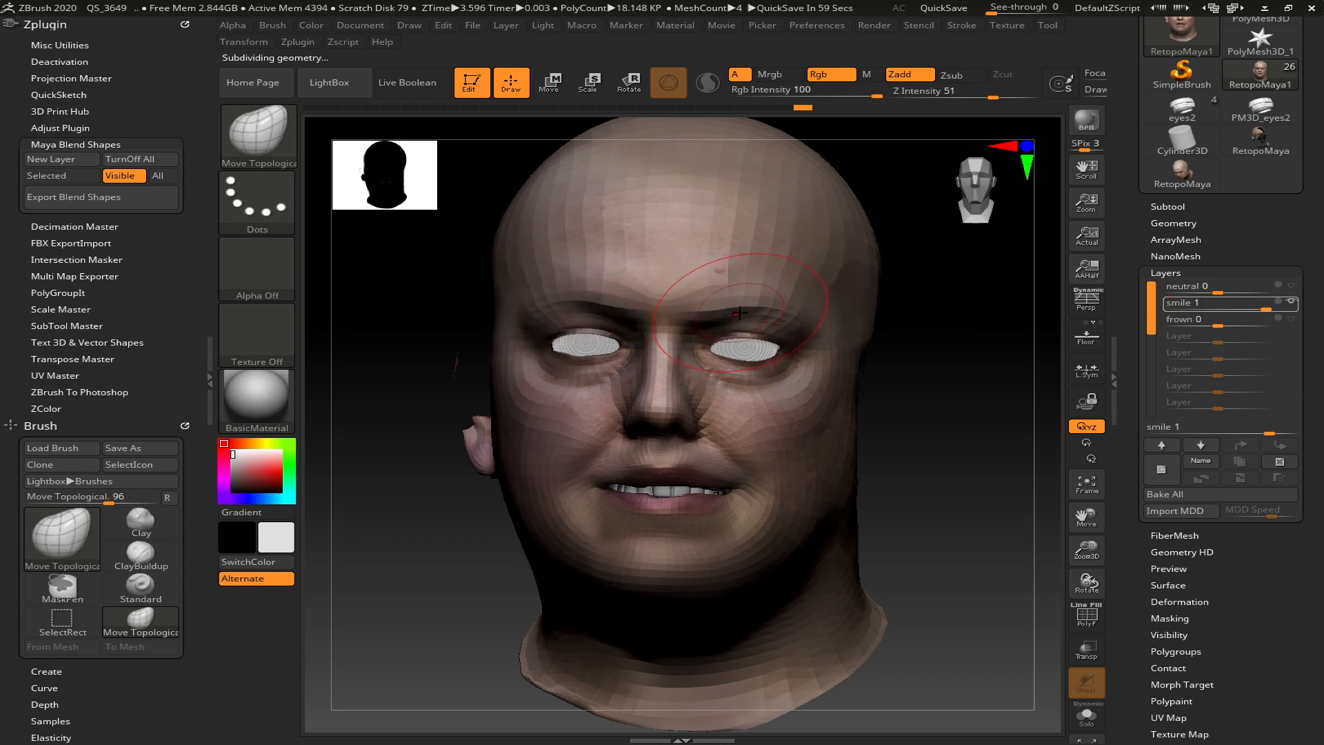
{"action": "left_click", "coordinate": [733, 312]}
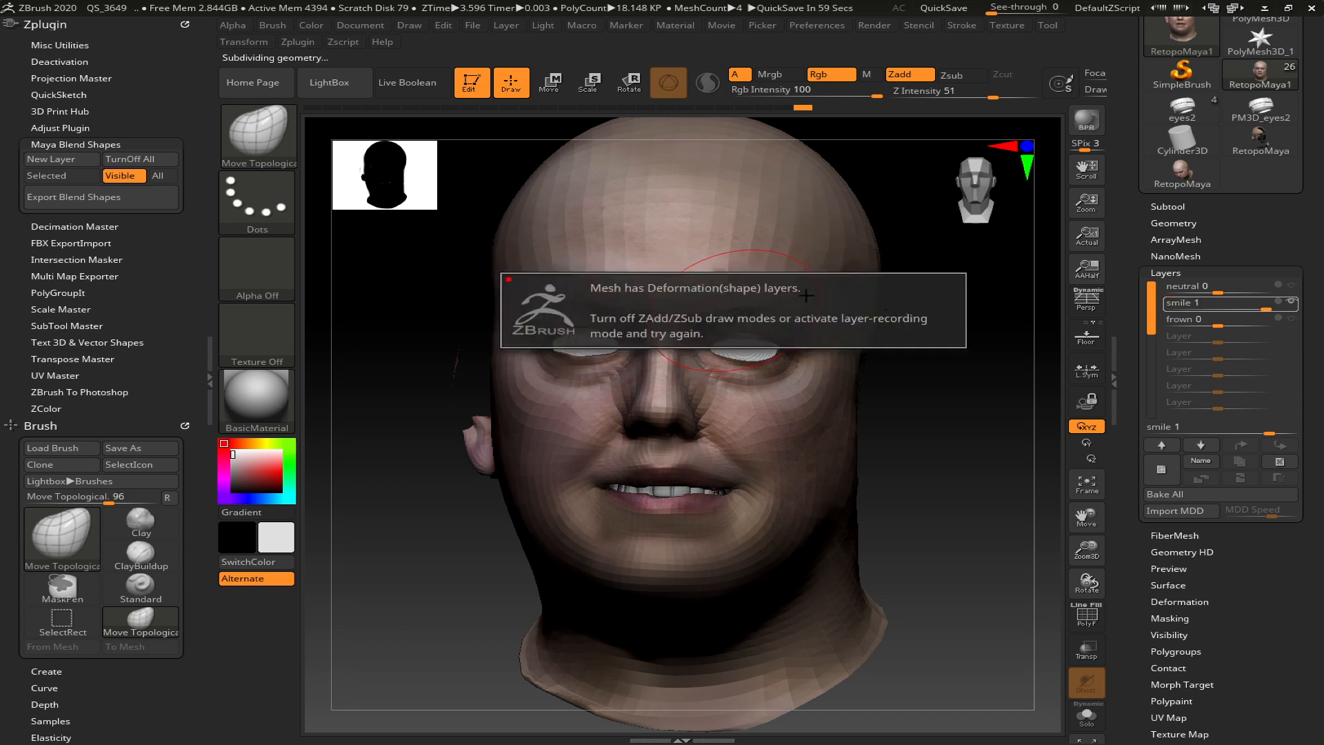
{"action": "left_click", "coordinate": [1278, 304]}
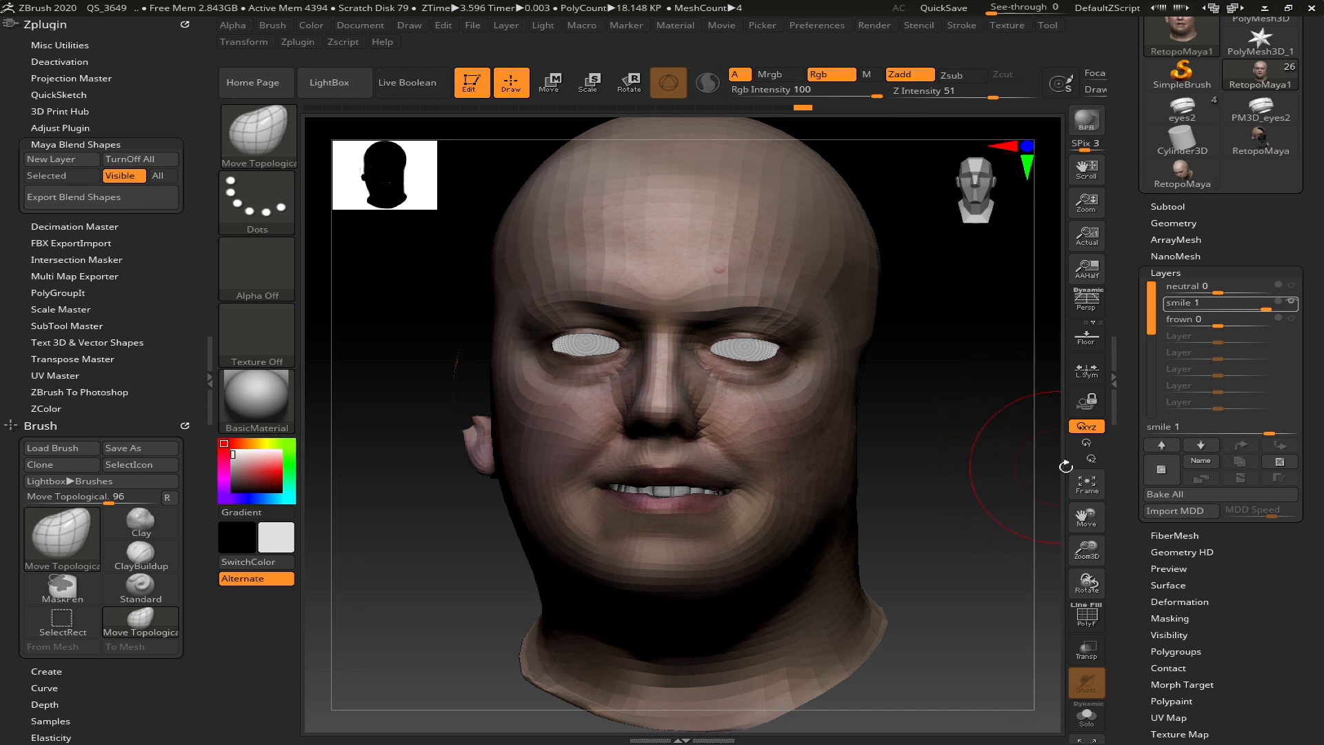
- Add a fourth Maya blend shape layer and name it brow raise
{"action": "left_click", "coordinate": [67, 159]}
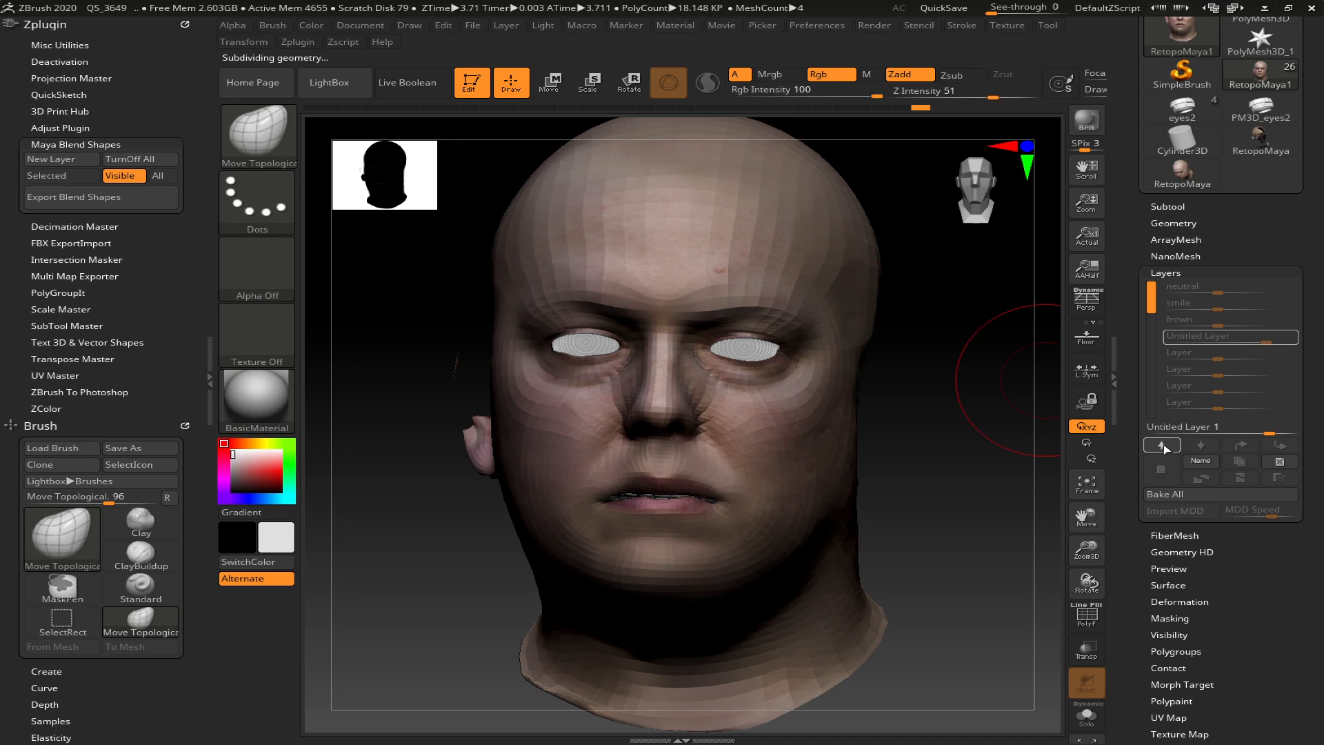
{"action": "left_click", "coordinate": [1201, 466]}
{"action": "type", "text": "smile"}
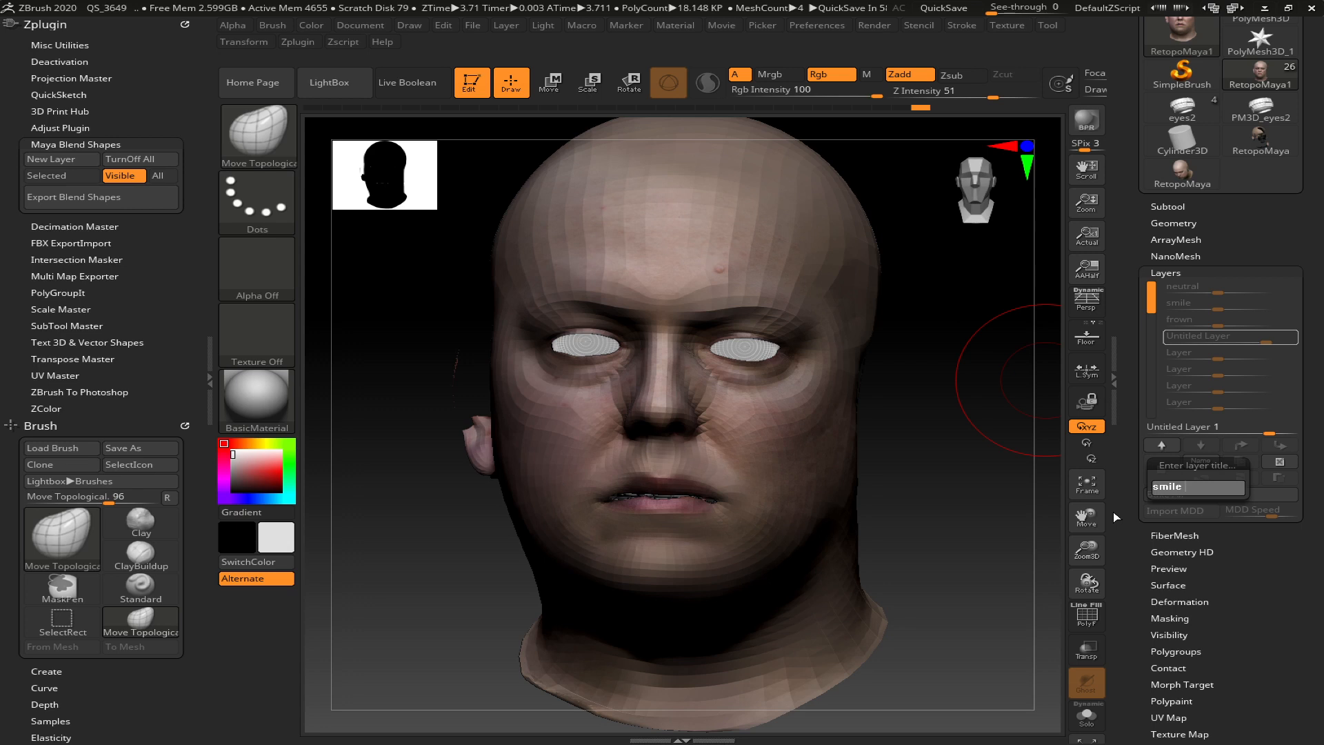
{"action": "key", "text": "BackSpace"}
{"action": "key", "text": "BackSpace"}
{"action": "key", "text": "BackSpace"}
{"action": "key", "text": "BackSpace"}
{"action": "key", "text": "BackSpace"}
{"action": "type", "text": "brow raise"}
{"action": "key", "text": "Return"}
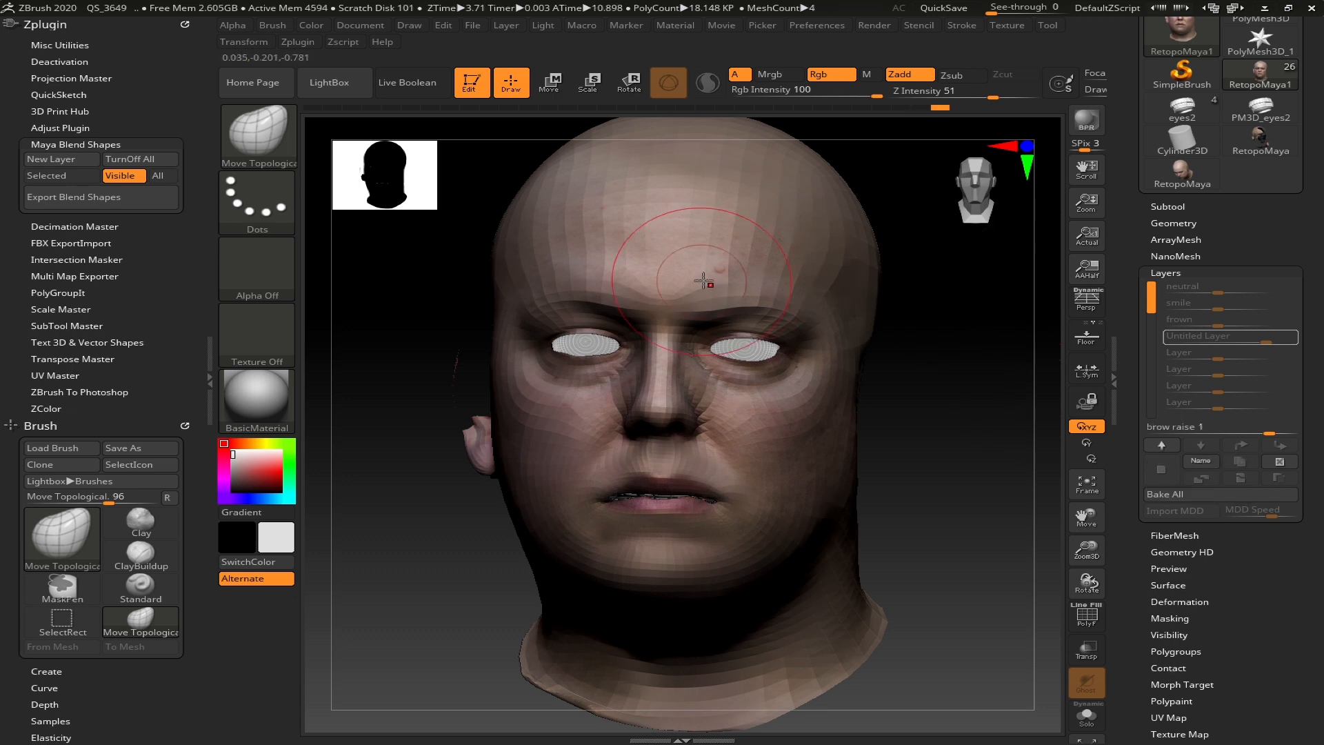
- Sculpt a brow raise by pulling both eyebrows and the inner brow area upward with Move Topological
{"action": "mouse_move", "coordinate": [732, 279]}
{"action": "left_mouse_down"}
{"action": "mouse_move", "coordinate": [723, 302]}
{"action": "mouse_move", "coordinate": [719, 283]}
{"action": "mouse_move", "coordinate": [699, 299]}
{"action": "mouse_move", "coordinate": [763, 295]}
{"action": "mouse_move", "coordinate": [797, 312]}
{"action": "left_mouse_up"}
{"action": "mouse_move", "coordinate": [622, 304]}
{"action": "left_mouse_down"}
{"action": "mouse_move", "coordinate": [621, 273]}
{"action": "mouse_move", "coordinate": [559, 299]}
{"action": "mouse_move", "coordinate": [560, 285]}
{"action": "left_mouse_up"}
{"action": "left_click_drag", "start_coordinate": [772, 299], "coordinate": [777, 284]}
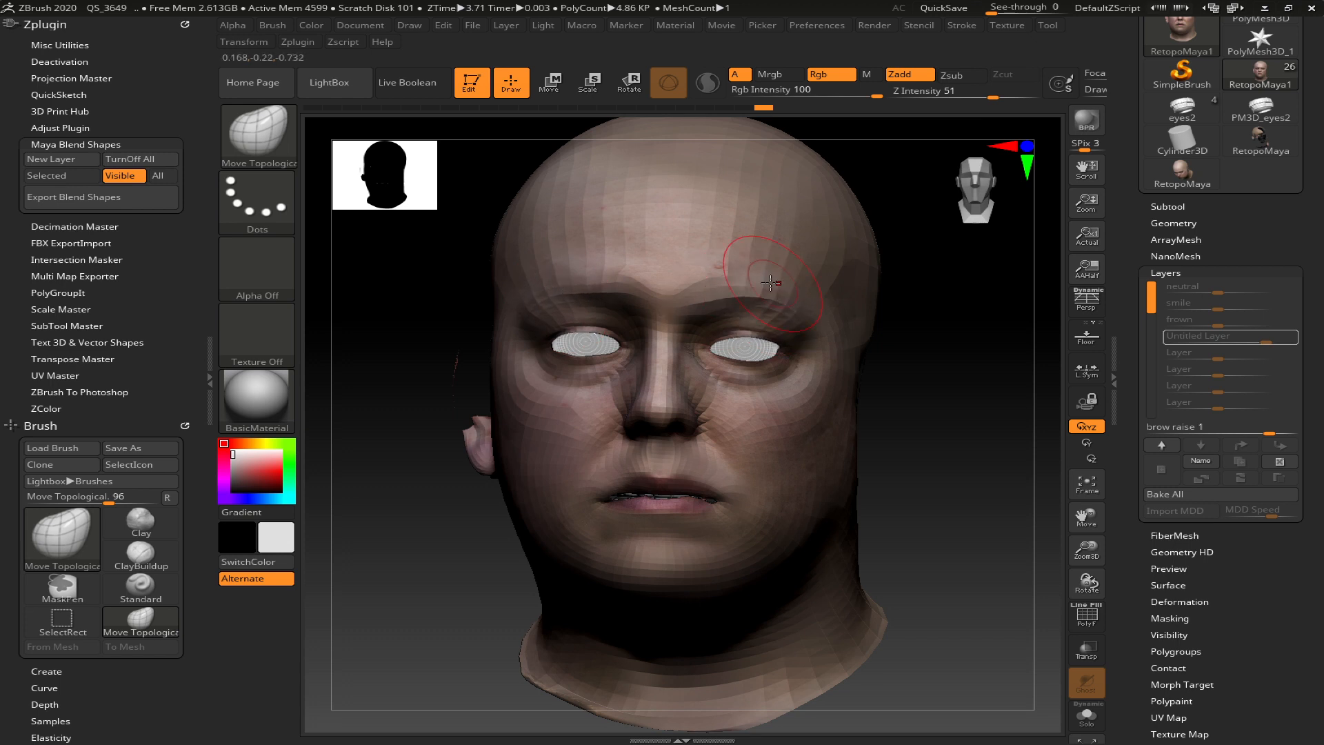
{"action": "left_click_drag", "start_coordinate": [692, 306], "coordinate": [691, 284]}
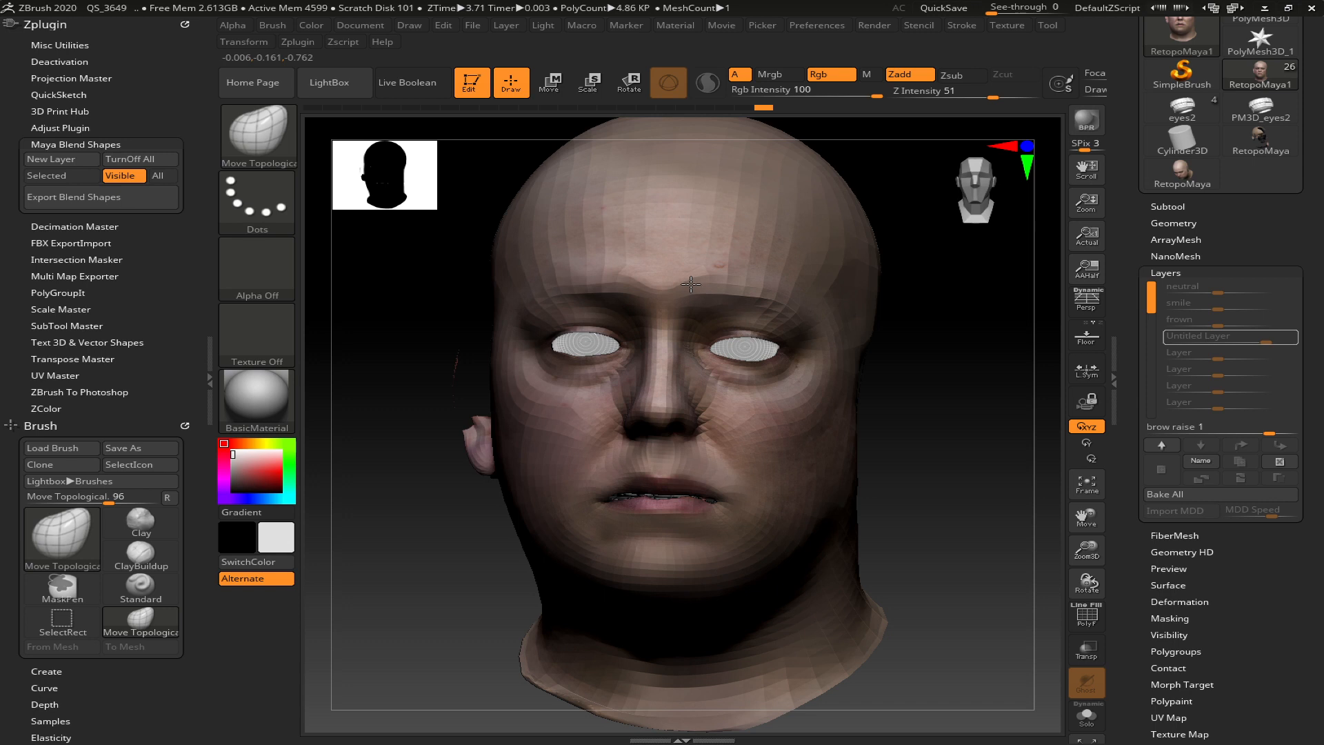
{"action": "mouse_move", "coordinate": [922, 423]}
{"action": "left_mouse_down"}
{"action": "mouse_move", "coordinate": [966, 423]}
{"action": "mouse_move", "coordinate": [941, 422]}
{"action": "left_mouse_up"}
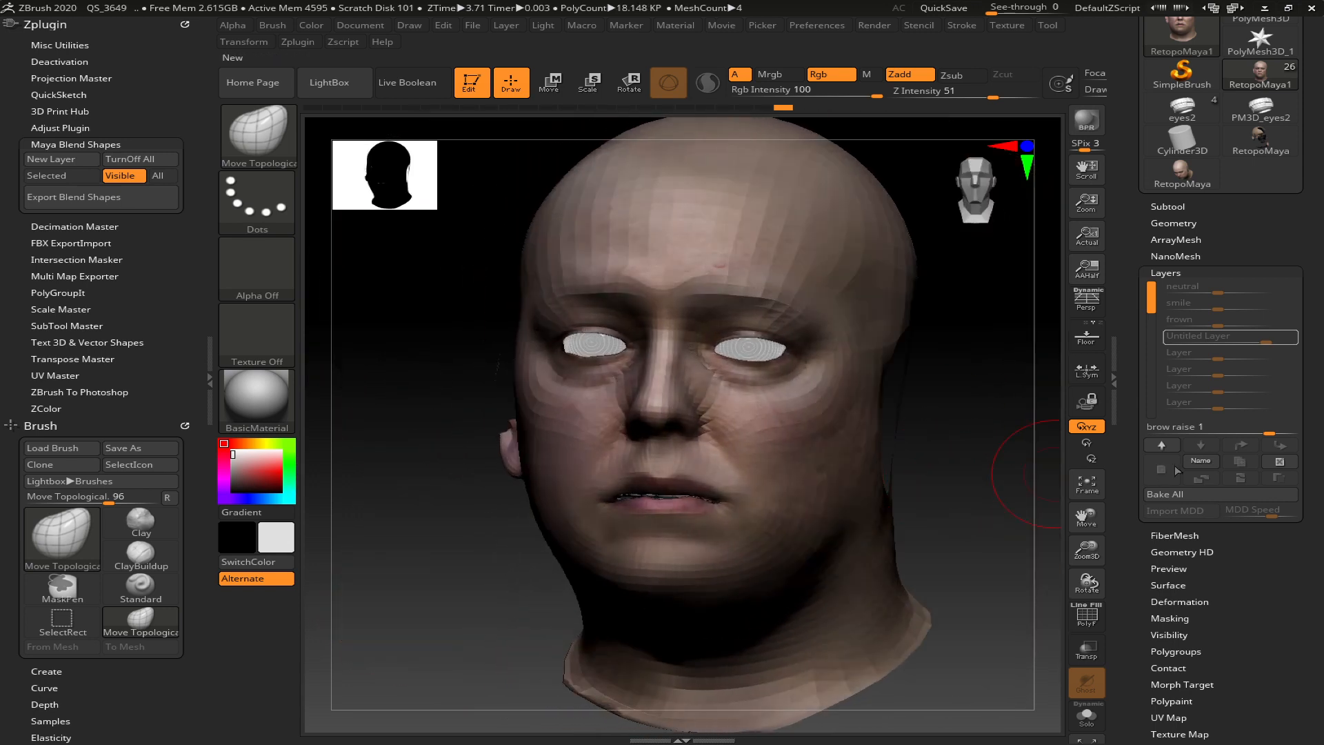
- Rename the brow layer brow_raise and, with its recording off, set its intensity to 0
{"action": "left_click", "coordinate": [1201, 460]}
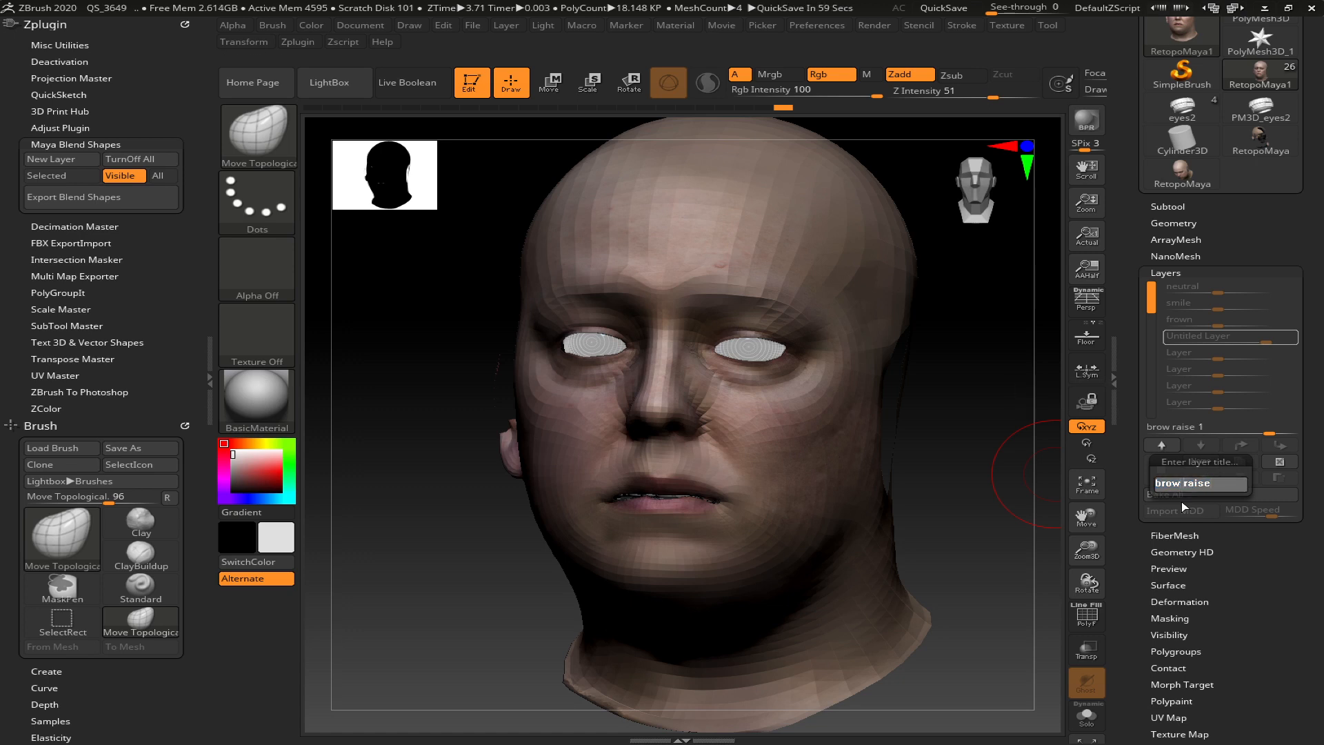
{"action": "type", "text": "brow_raise"}
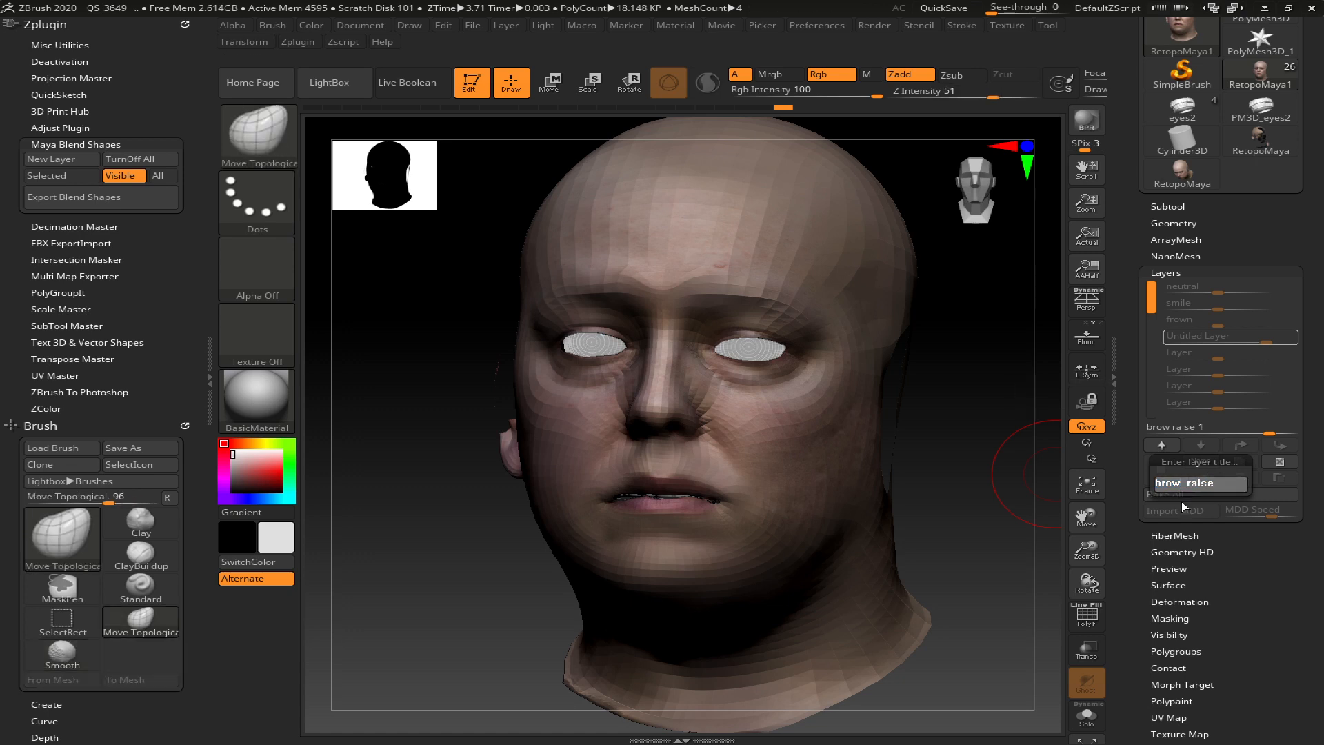
{"action": "key", "text": "Return"}
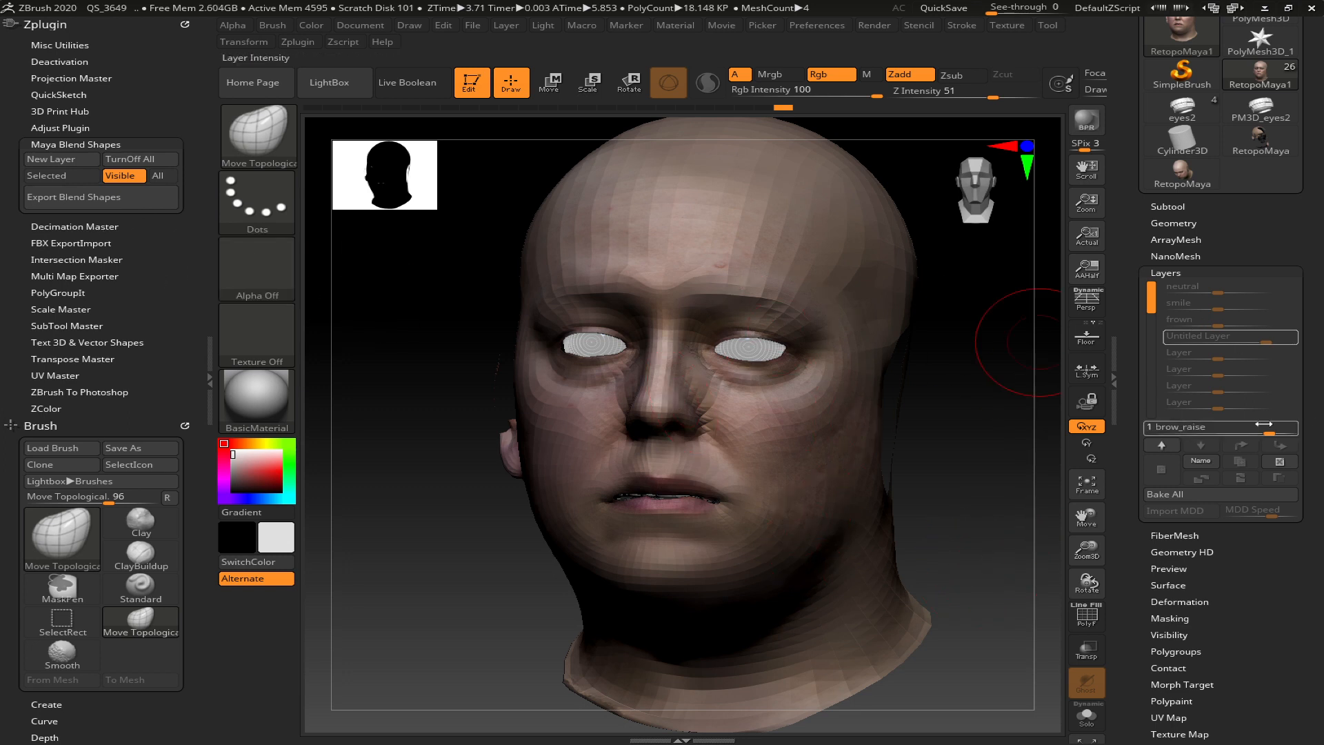
{"action": "mouse_move", "coordinate": [1264, 425]}
{"action": "left_mouse_down"}
{"action": "mouse_move", "coordinate": [1303, 428]}
{"action": "mouse_move", "coordinate": [1241, 429]}
{"action": "mouse_move", "coordinate": [1293, 426]}
{"action": "mouse_move", "coordinate": [1266, 425]}
{"action": "left_mouse_up"}
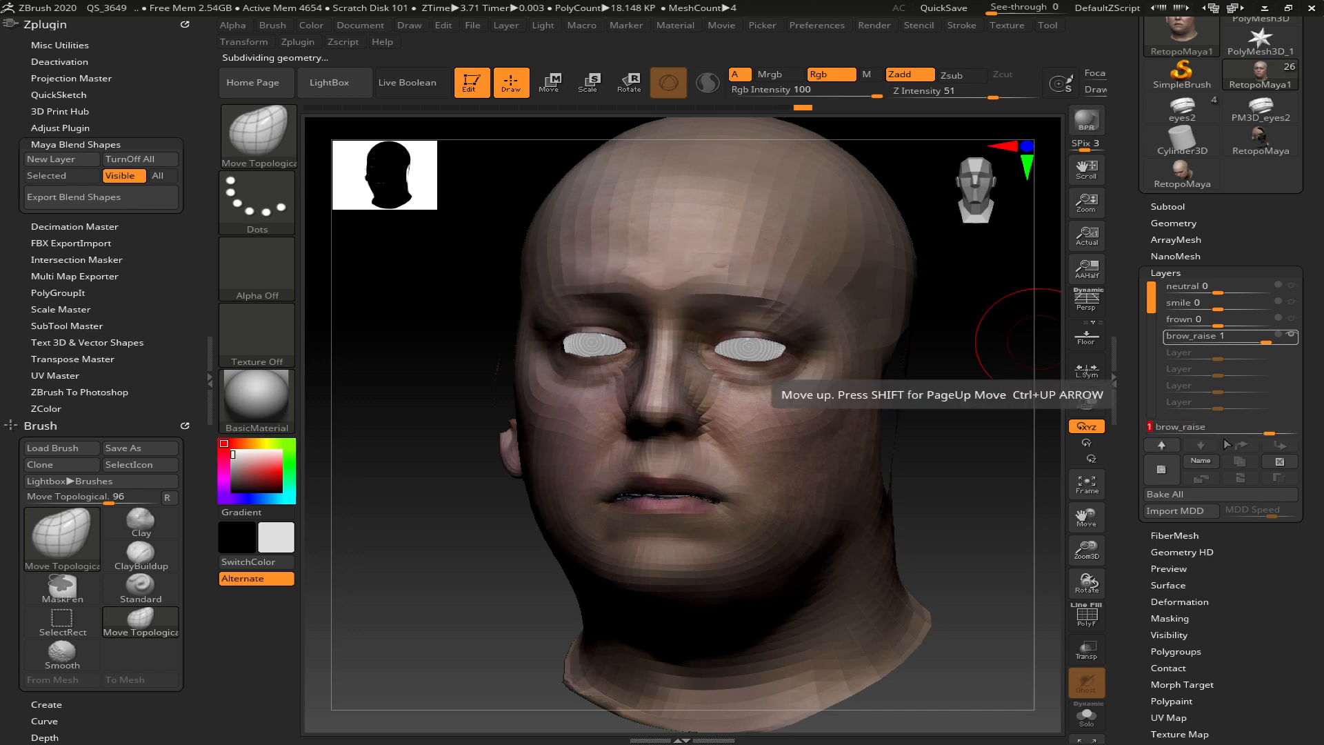
{"action": "left_click_drag", "start_coordinate": [1269, 427], "coordinate": [1165, 433]}
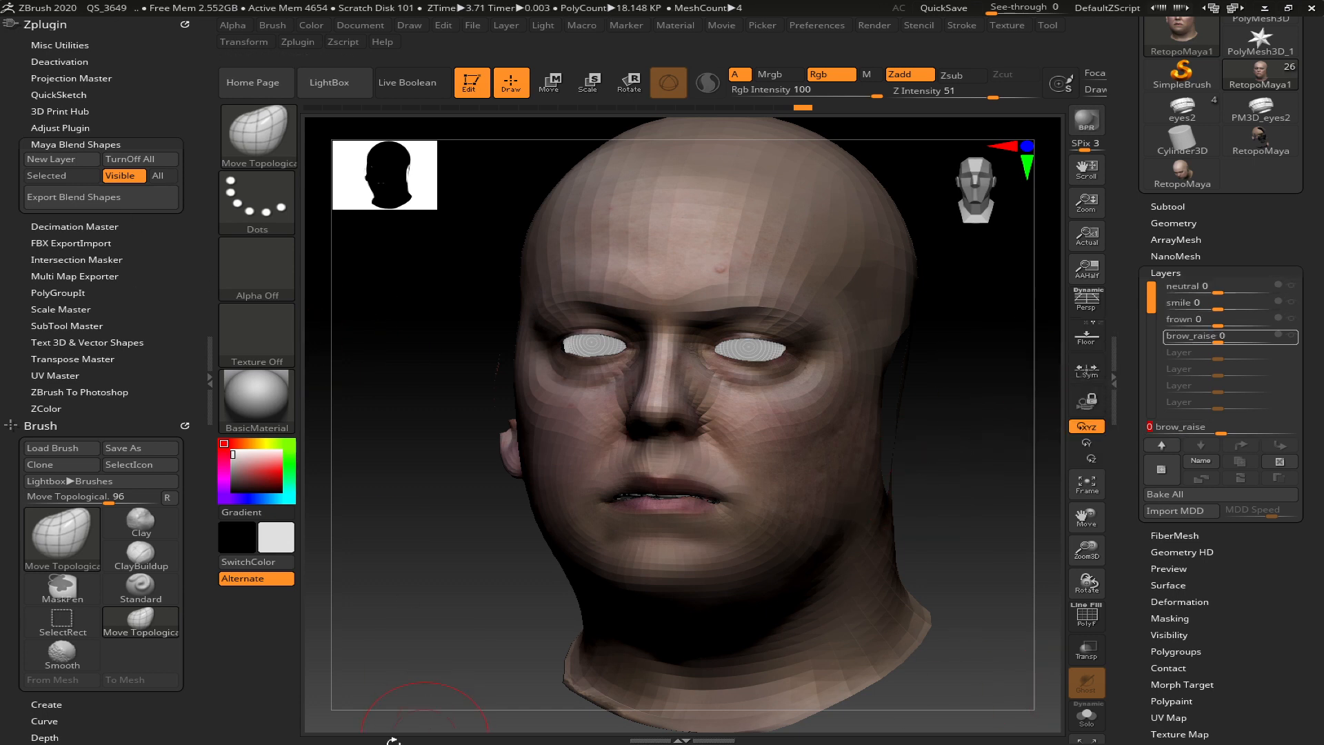
- Switch to Maya and close the open RetopoMaya.ma scene without saving its changes
{"action": "key", "text": "alt+Tab"}
{"action": "key", "text": "alt+Tab"}
{"action": "key", "text": "alt+Tab"}
{"action": "key", "text": "alt+Tab"}
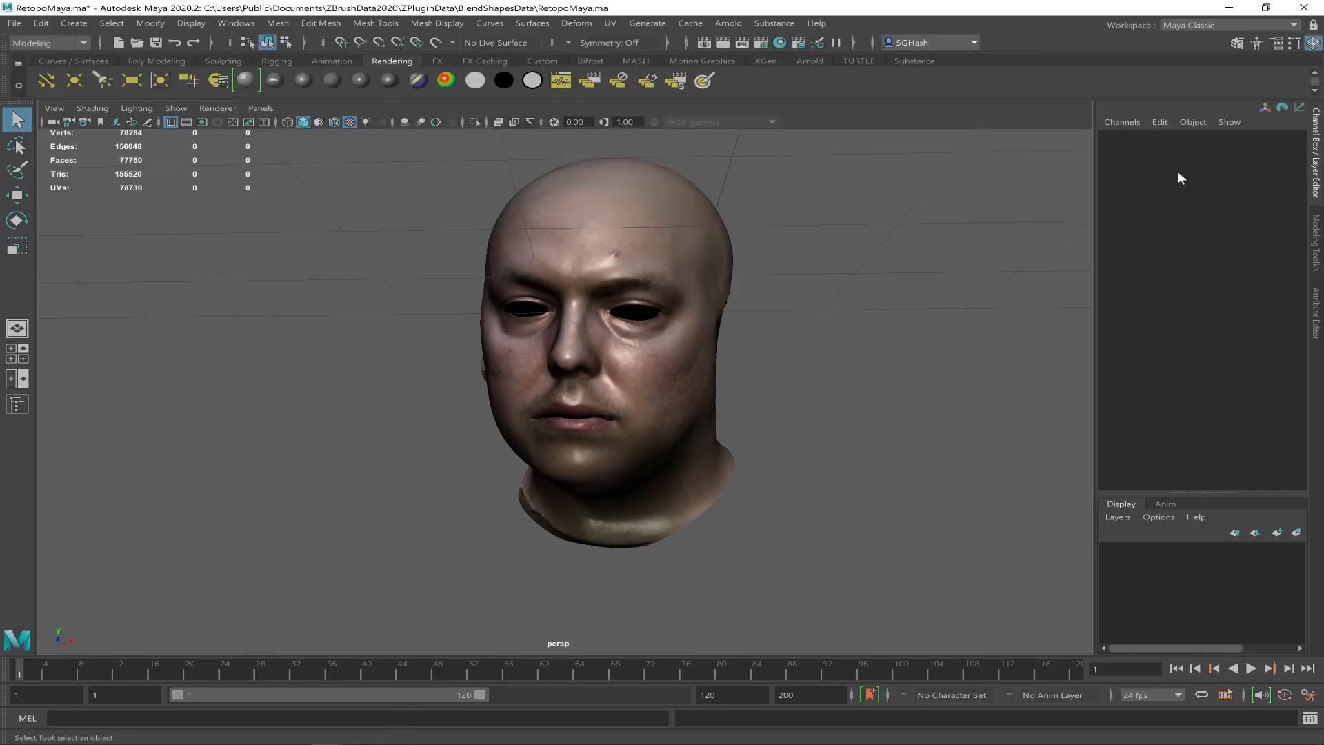
{"action": "left_click", "coordinate": [1303, 7]}
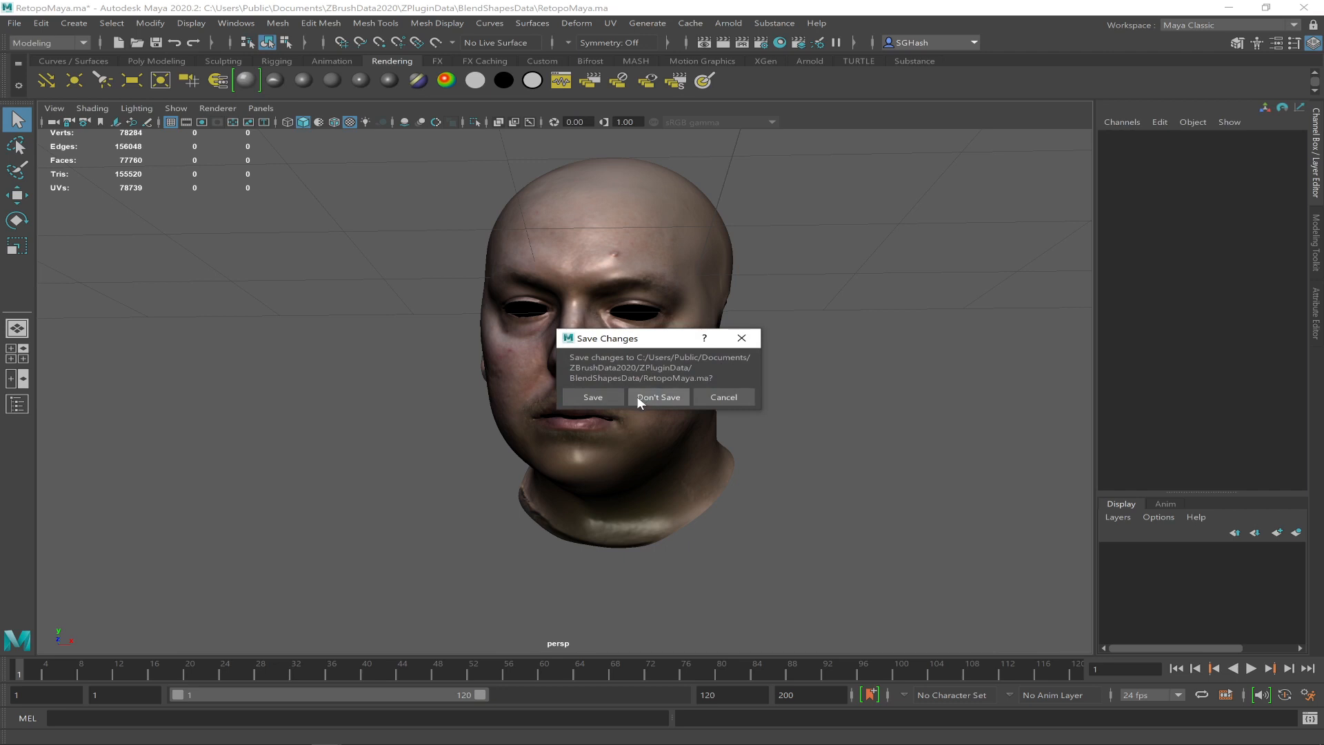
{"action": "left_click", "coordinate": [646, 399]}
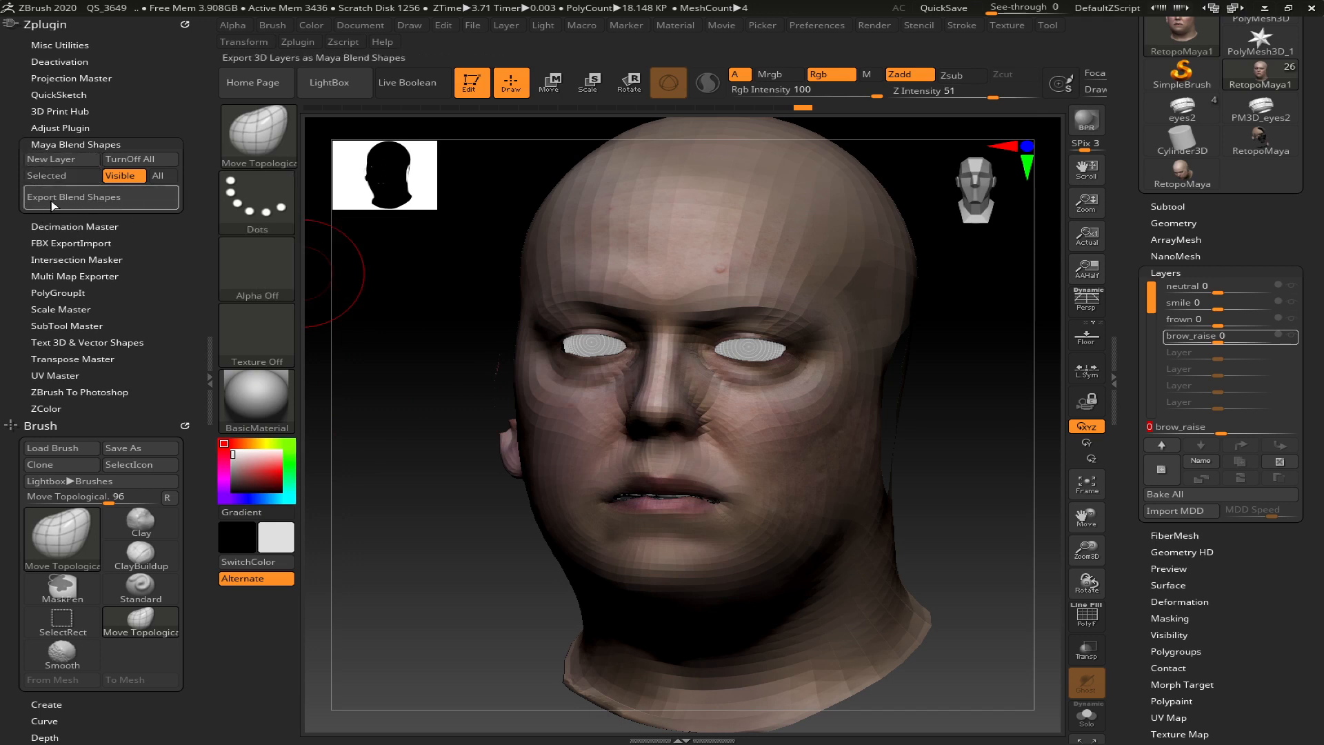
- Export the visible ZBrush layers as Maya blend shapes and frame the imported head in Maya's perspective view
{"action": "left_click", "coordinate": [80, 200]}
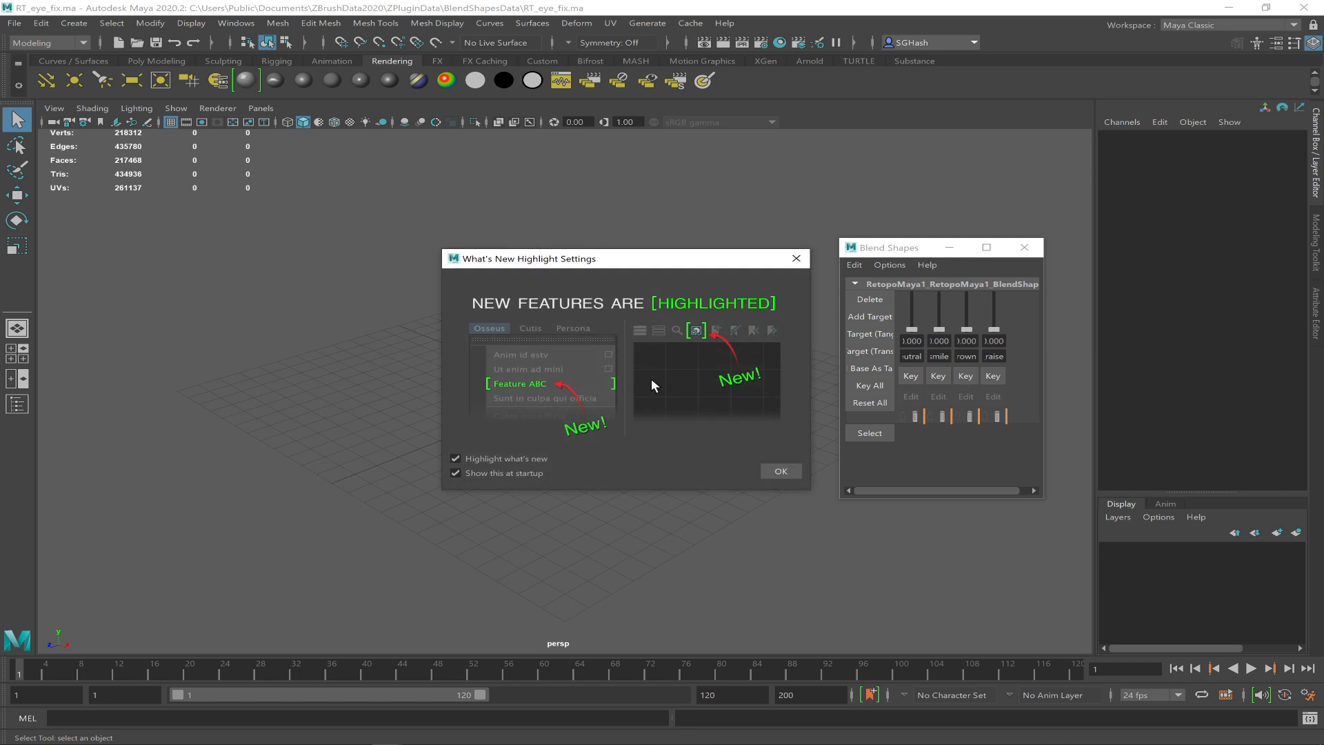
{"action": "left_click", "coordinate": [796, 261]}
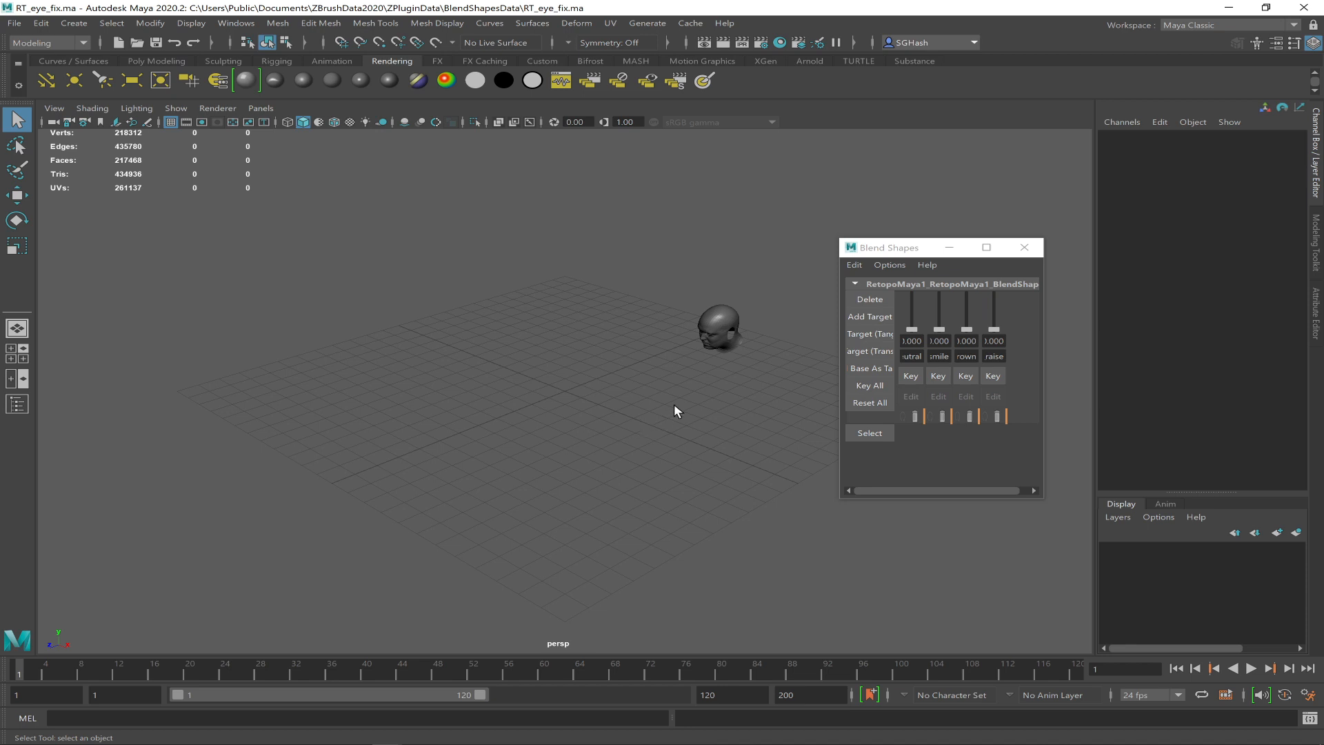
{"action": "left_click_drag", "start_coordinate": [673, 403], "coordinate": [716, 370], "text": "alt"}
{"action": "left_click_drag", "start_coordinate": [628, 373], "coordinate": [638, 367], "text": "alt"}
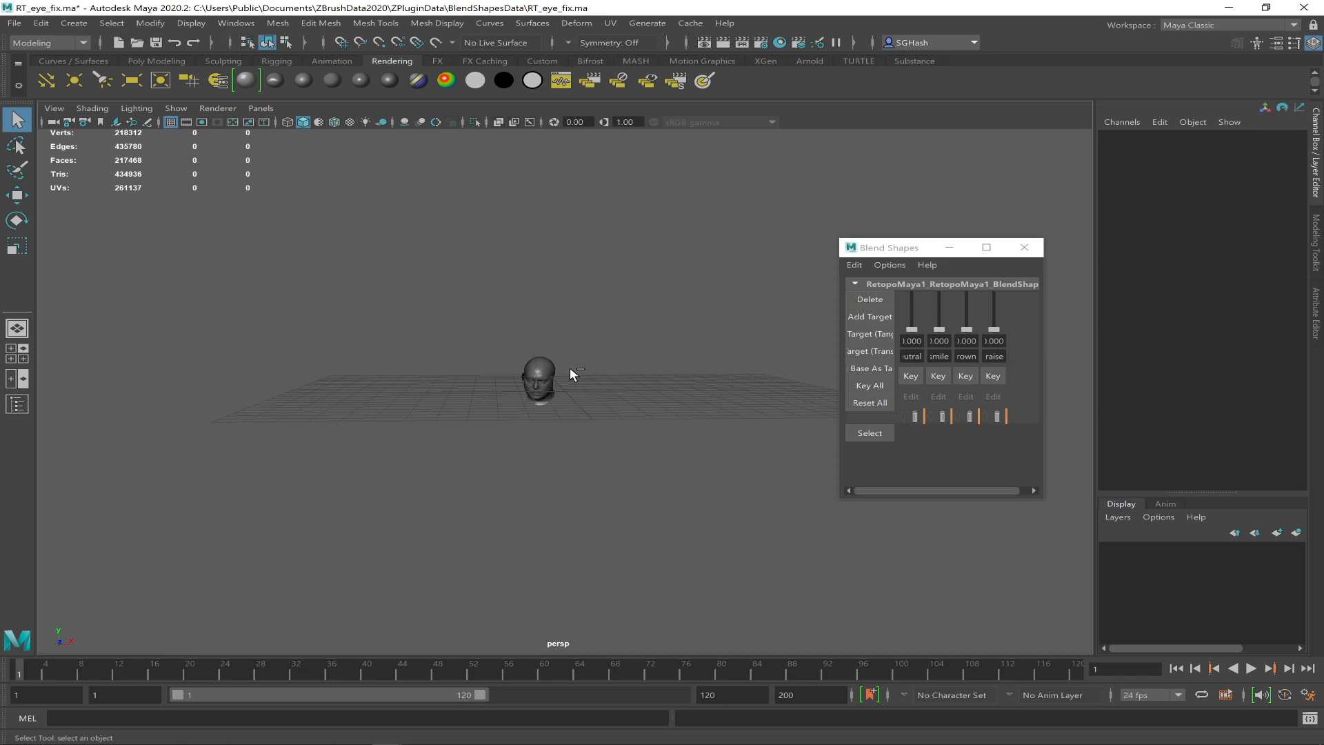
{"action": "scroll", "coordinate": [539, 370], "scroll_direction": "up", "scroll_amount": 10}
{"action": "left_click_drag", "start_coordinate": [602, 448], "coordinate": [591, 417], "text": "alt"}
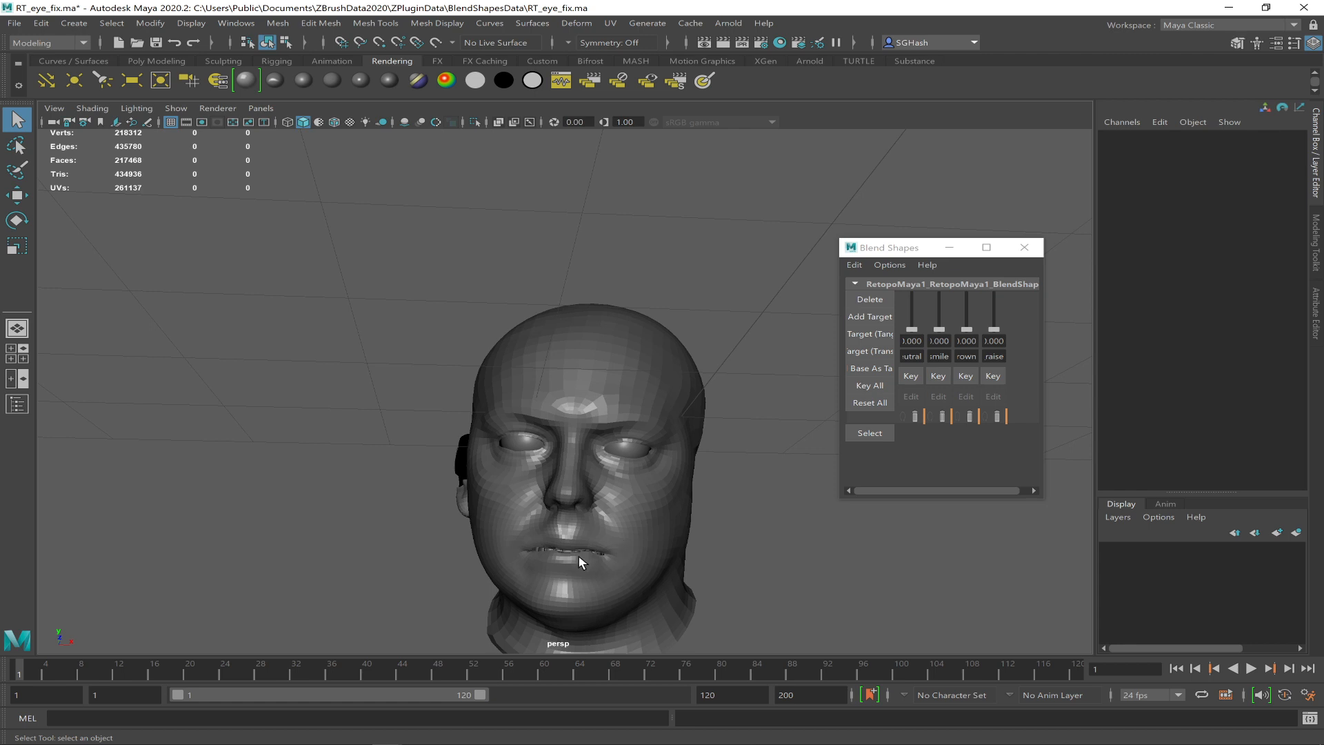
{"action": "key", "text": "f"}
{"action": "left_click", "coordinate": [587, 540]}
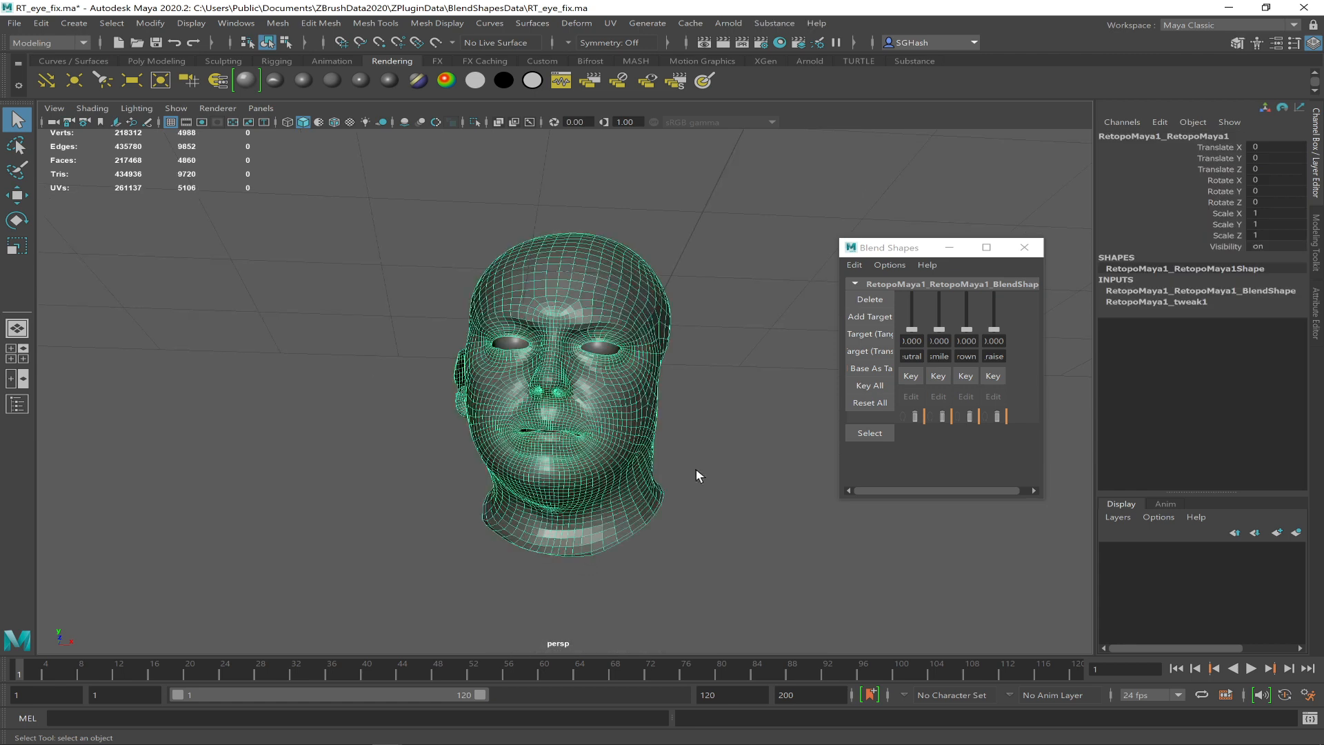
{"action": "left_click_drag", "start_coordinate": [672, 438], "coordinate": [694, 433], "text": "alt"}
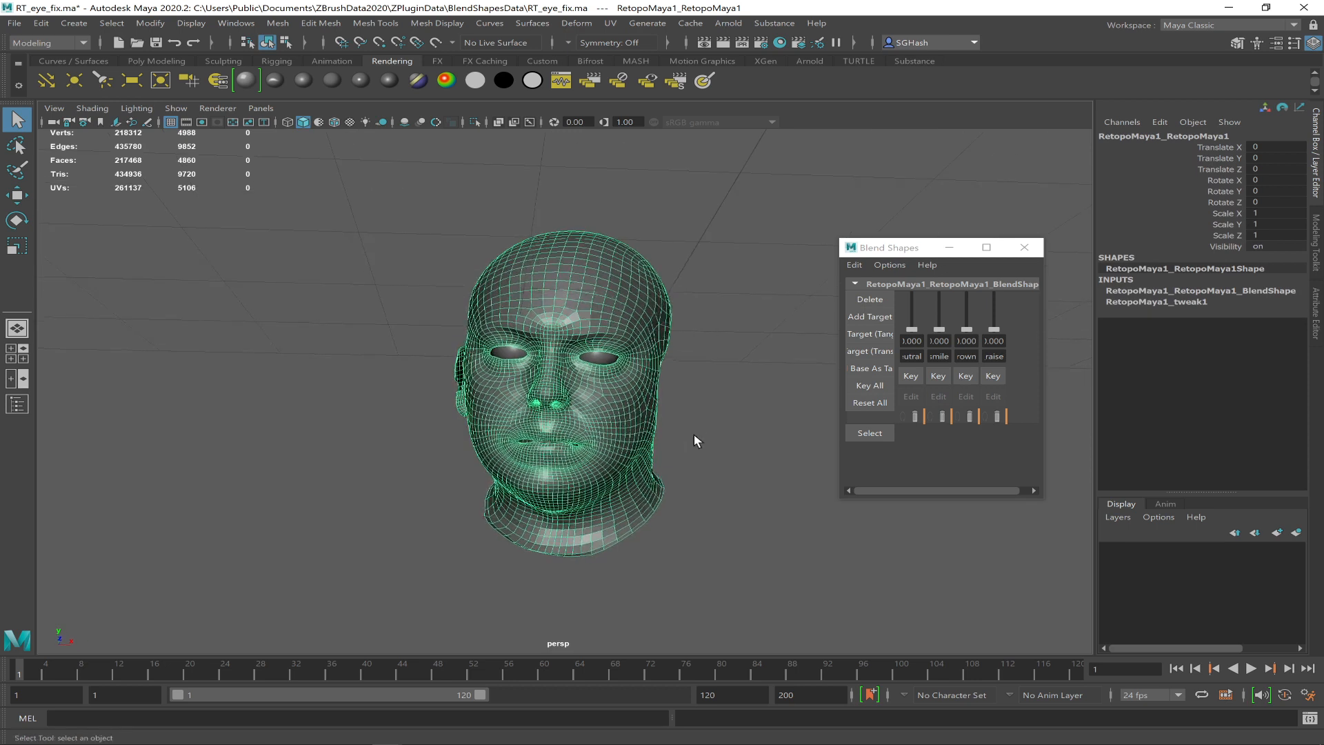
{"action": "left_click", "coordinate": [676, 444]}
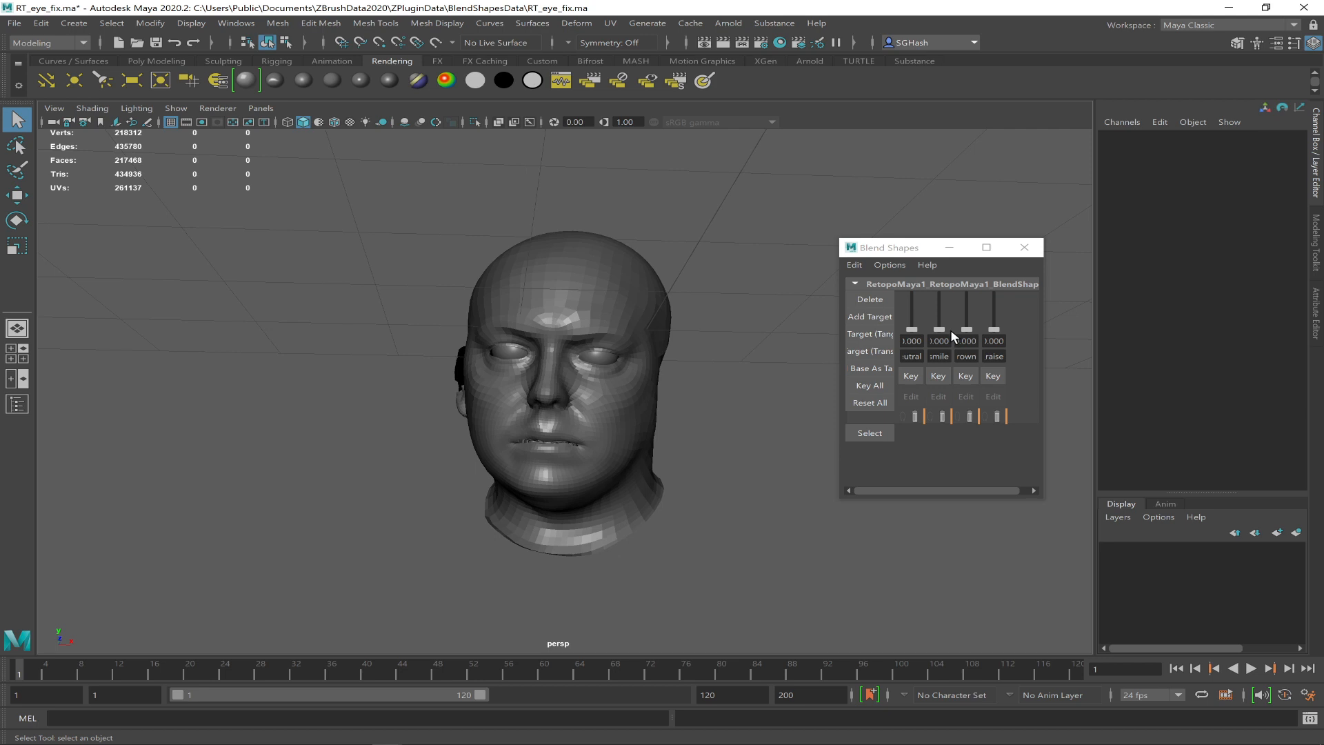
- Turn on smooth mesh preview for the head and display it shaded with texture maps
{"action": "left_click", "coordinate": [566, 316]}
{"action": "key", "text": "3"}
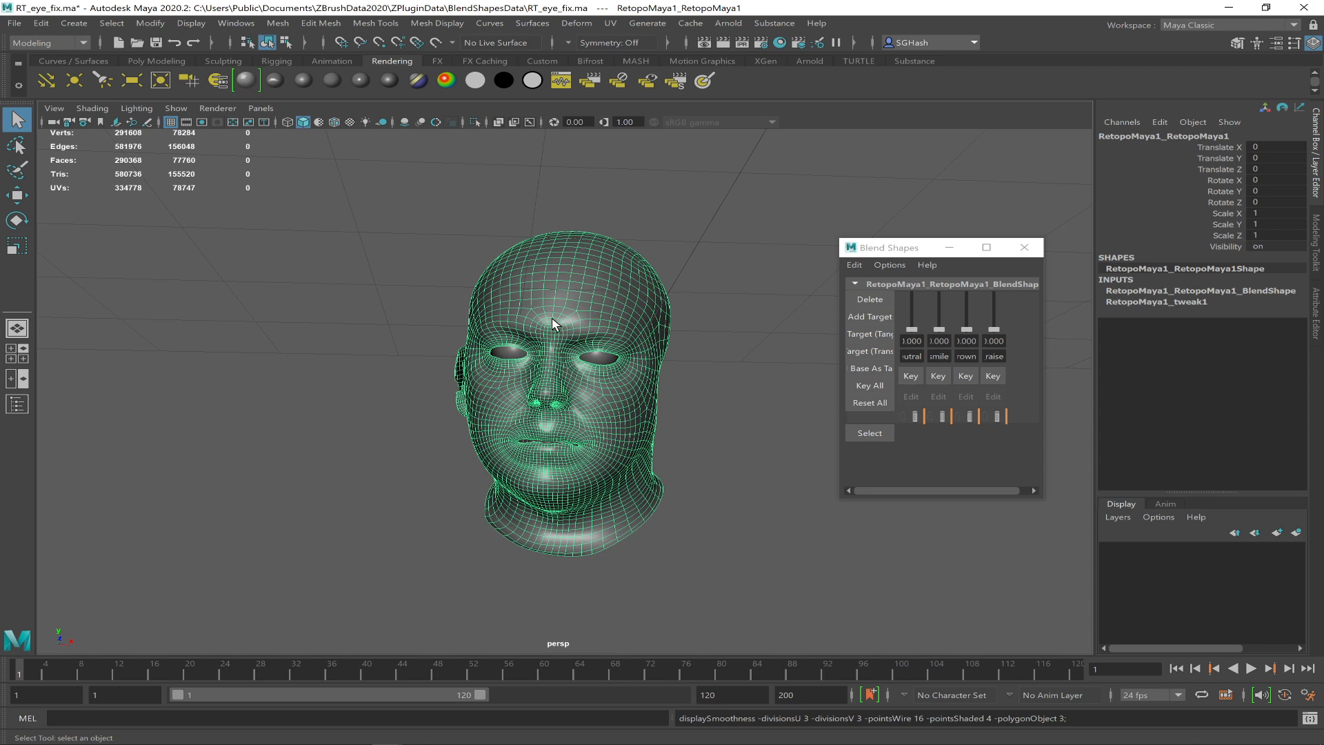
{"action": "left_click", "coordinate": [730, 311]}
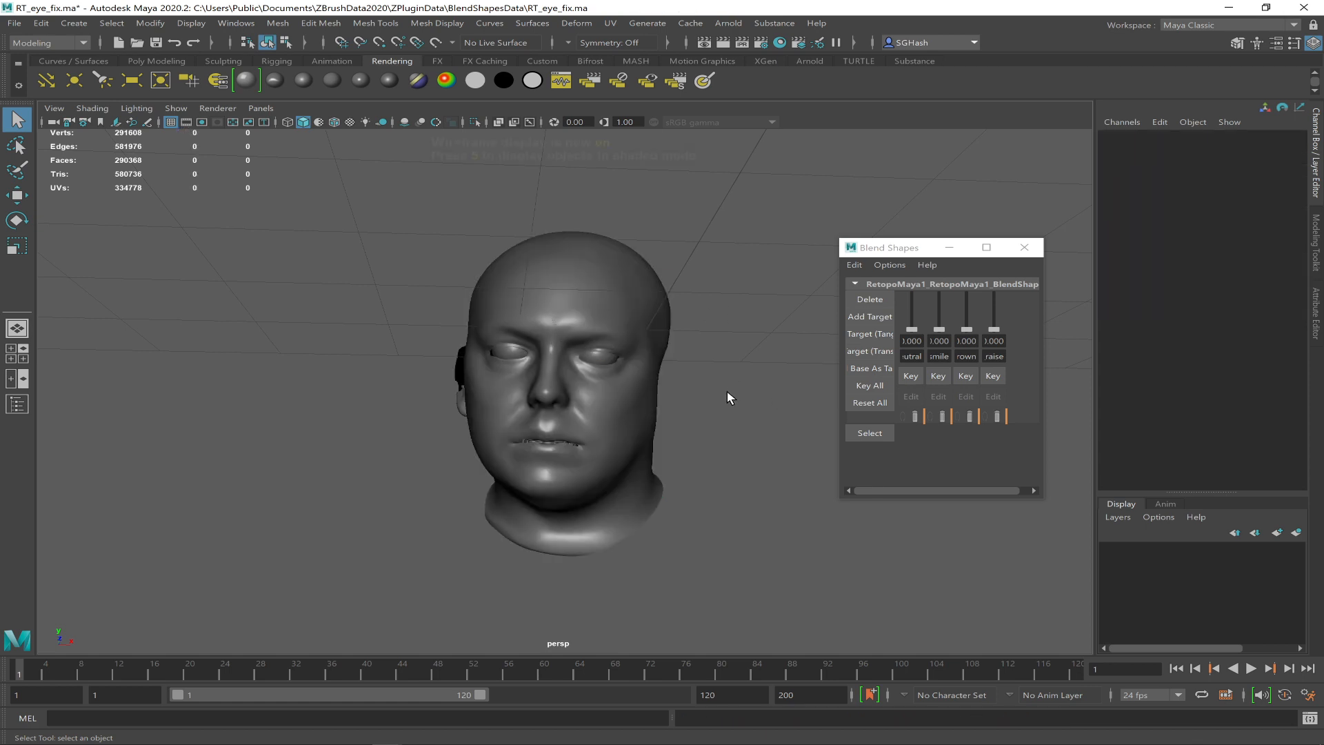
{"action": "key", "text": "4"}
{"action": "key", "text": "5"}
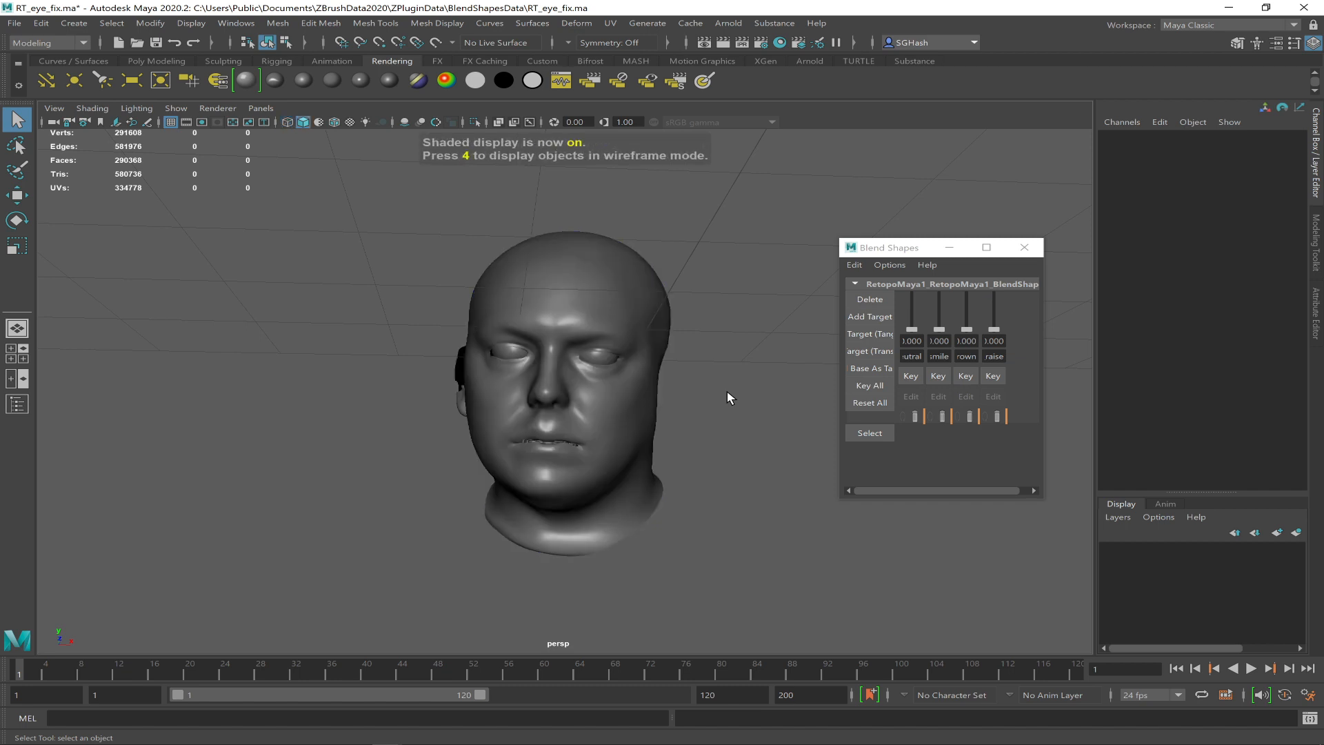
{"action": "key", "text": "6"}
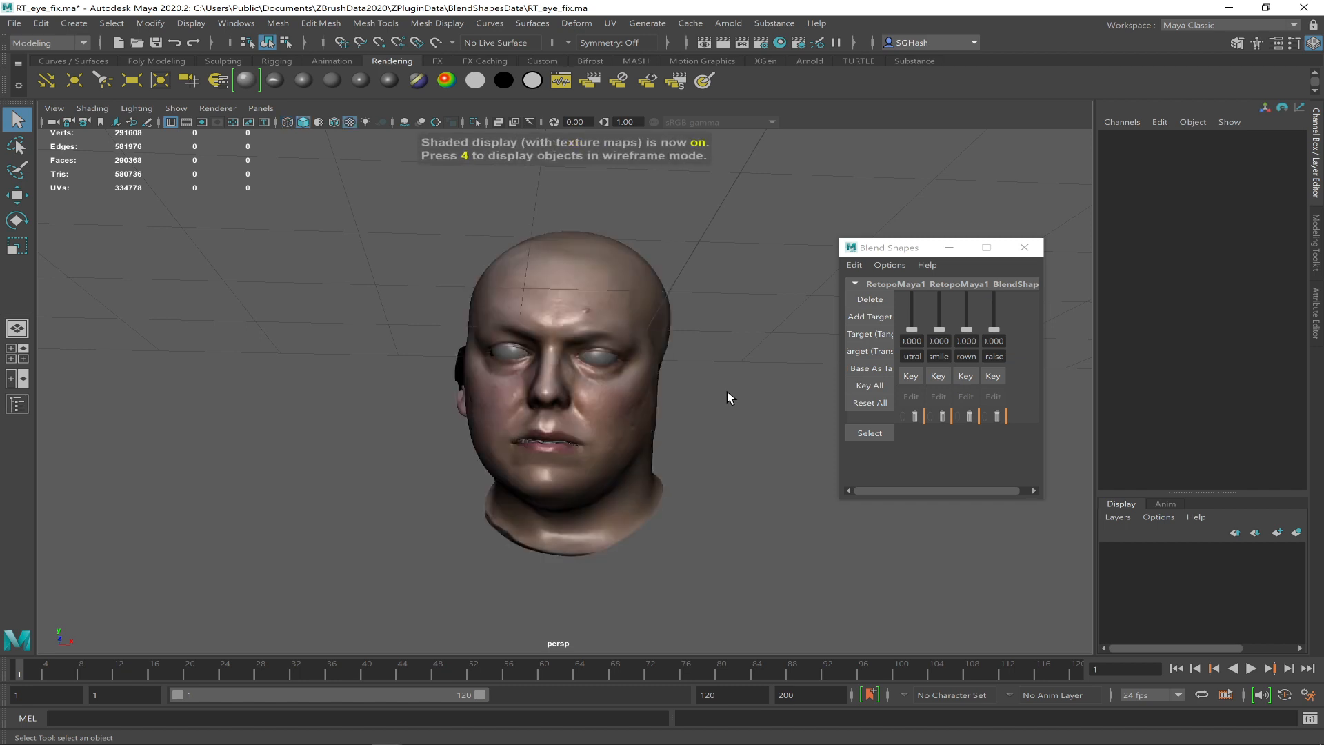
{"action": "right_click_drag", "start_coordinate": [716, 384], "coordinate": [874, 449], "text": "alt"}
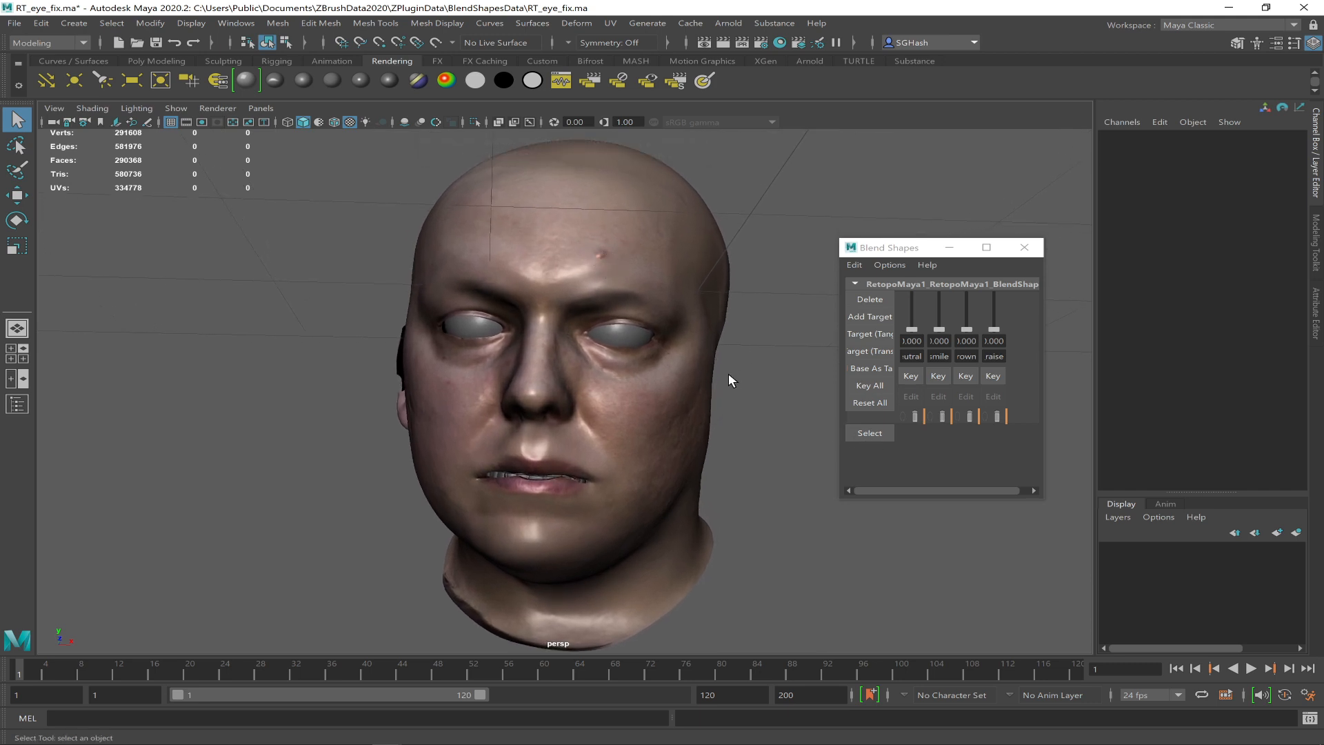
- Test the smile and frown blend shapes, and key smile and brow_raise at 0 on frame 1
{"action": "left_click_drag", "start_coordinate": [941, 331], "coordinate": [936, 241]}
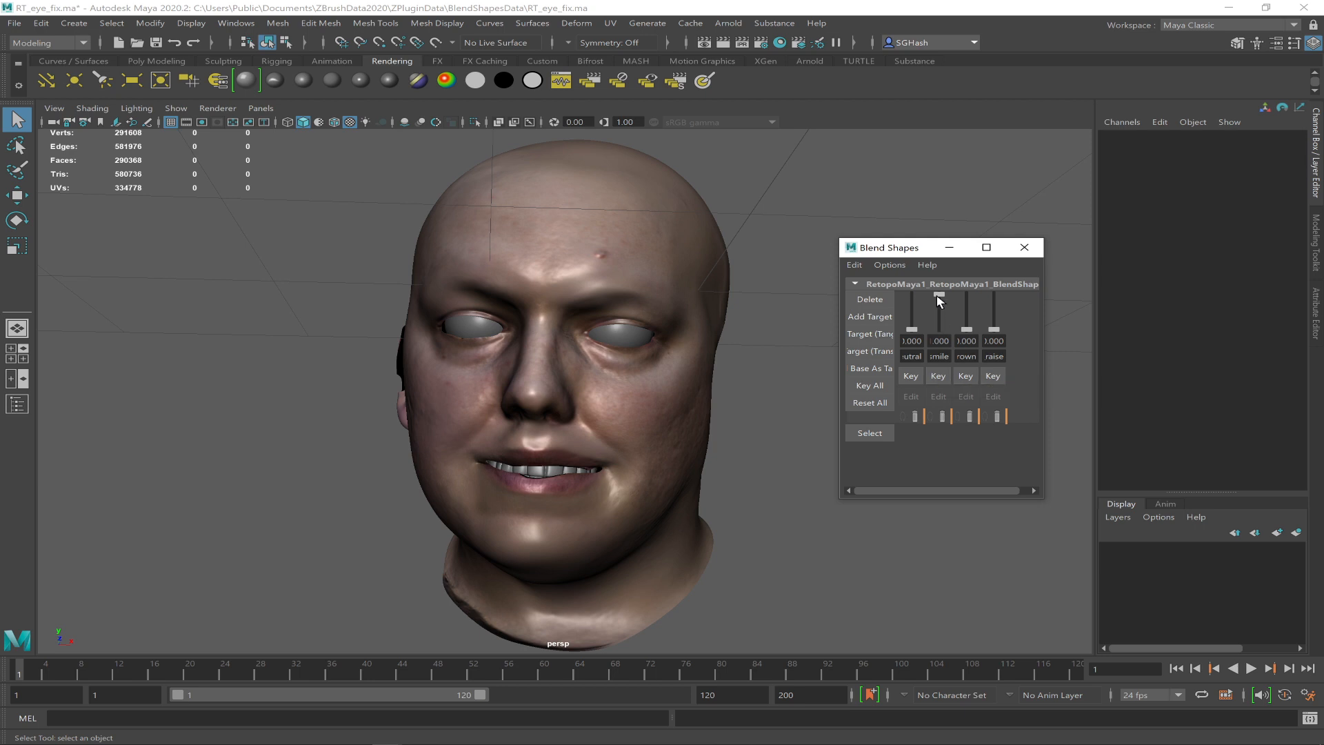
{"action": "left_click_drag", "start_coordinate": [936, 299], "coordinate": [934, 348]}
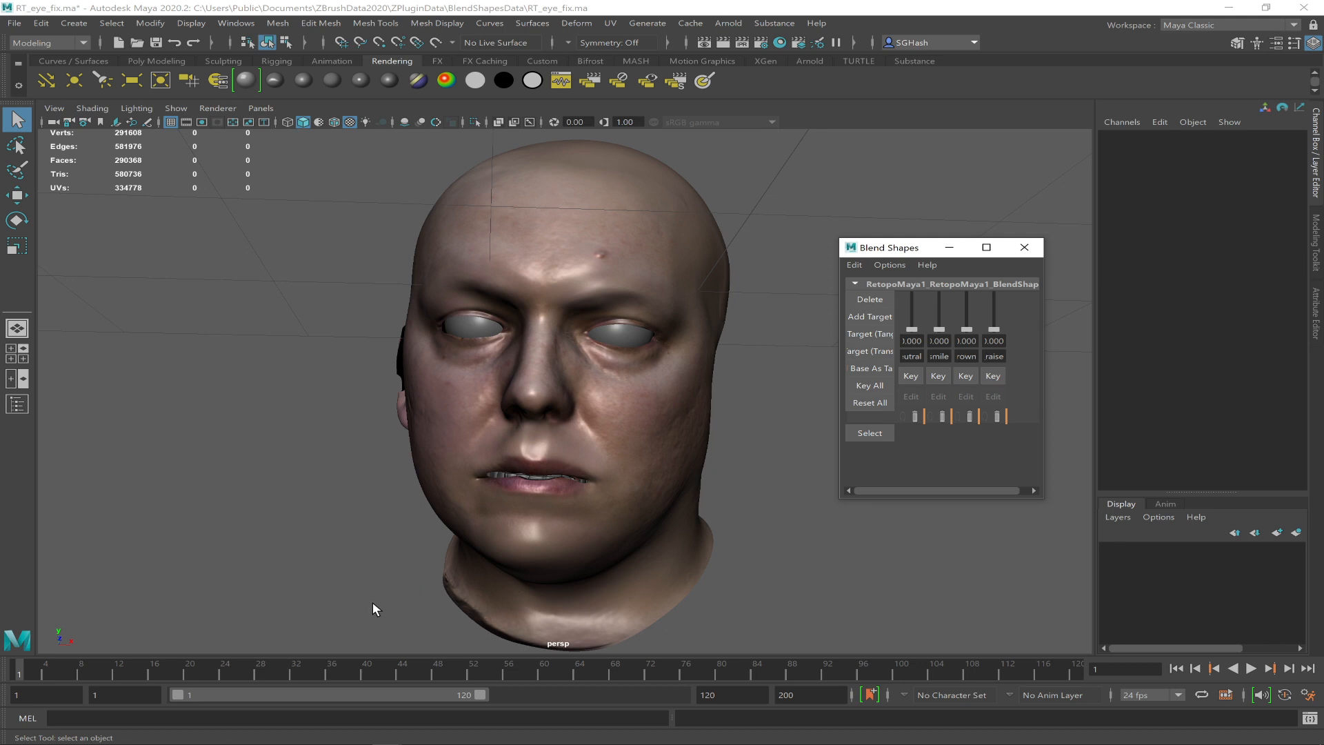
{"action": "left_click", "coordinate": [931, 377]}
{"action": "left_click_drag", "start_coordinate": [967, 329], "coordinate": [954, 279]}
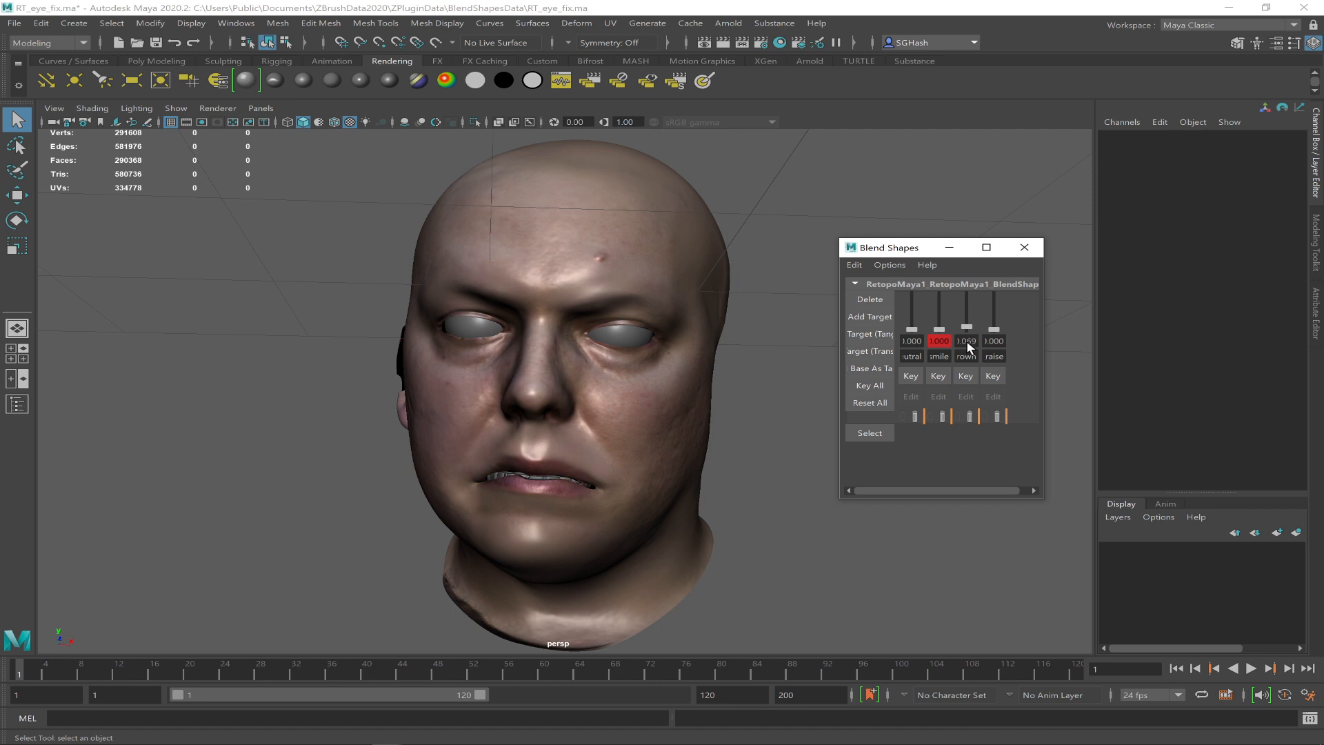
{"action": "left_click_drag", "start_coordinate": [966, 341], "coordinate": [966, 344]}
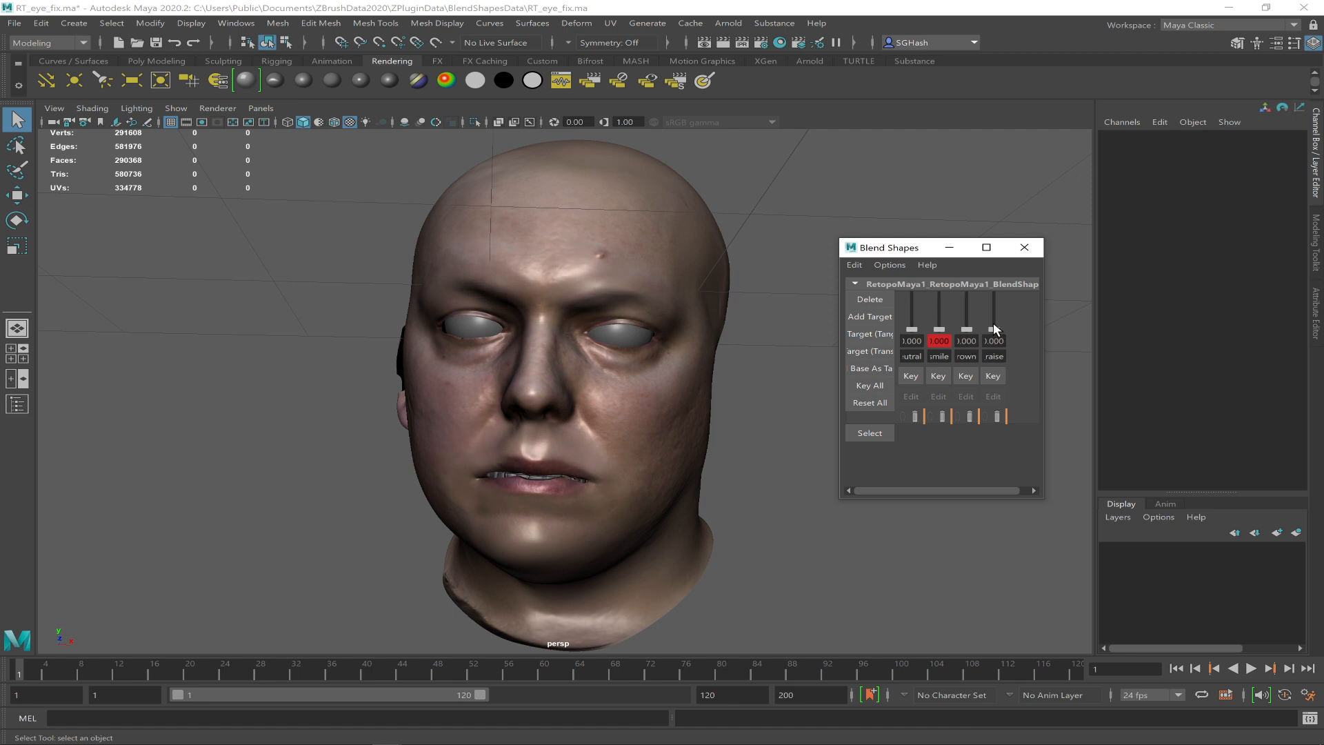
{"action": "mouse_move", "coordinate": [991, 328]}
{"action": "left_mouse_down"}
{"action": "mouse_move", "coordinate": [988, 266]}
{"action": "mouse_move", "coordinate": [984, 346]}
{"action": "left_mouse_up"}
- On frame 24, key the smile blend shape at 0.696 and brow_raise at 0.814, and start playback
{"action": "left_click", "coordinate": [231, 672]}
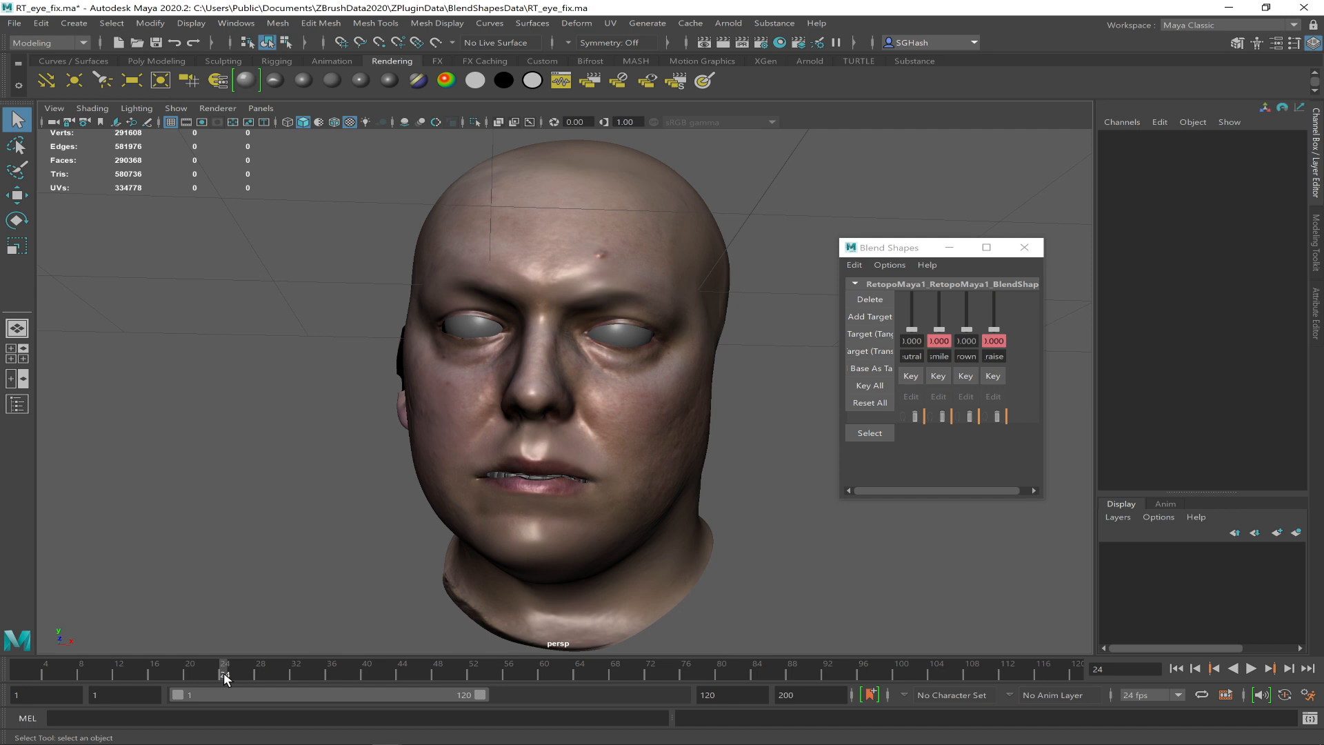
{"action": "left_click_drag", "start_coordinate": [933, 322], "coordinate": [993, 299]}
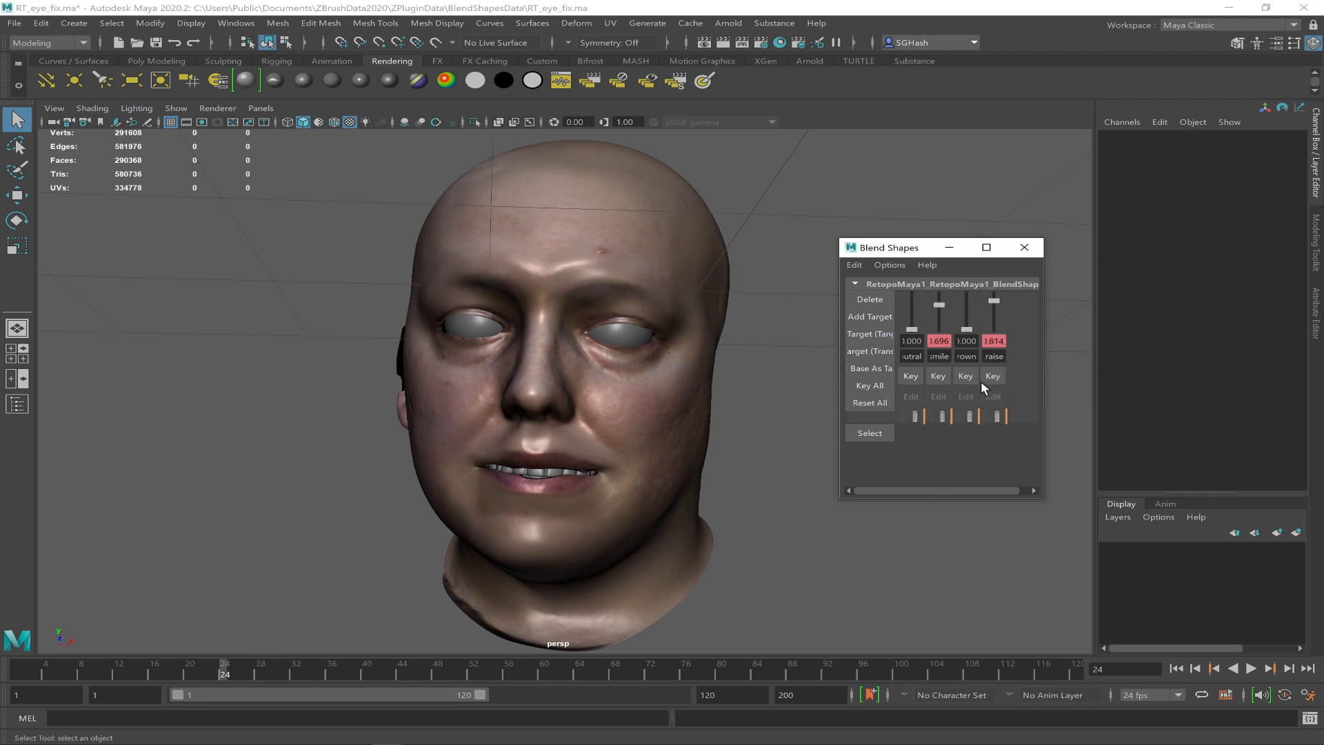
{"action": "left_click", "coordinate": [936, 379]}
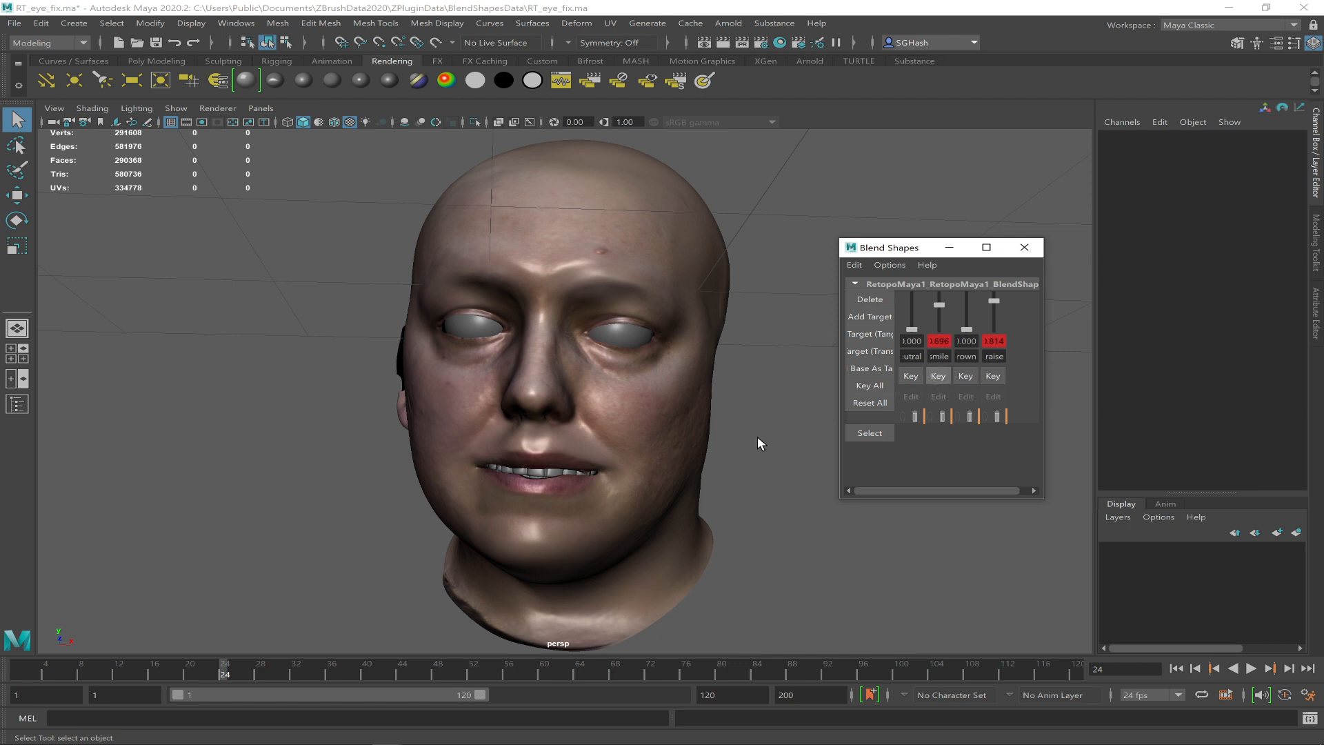
{"action": "left_click", "coordinate": [220, 668]}
{"action": "key", "text": "alt+v"}
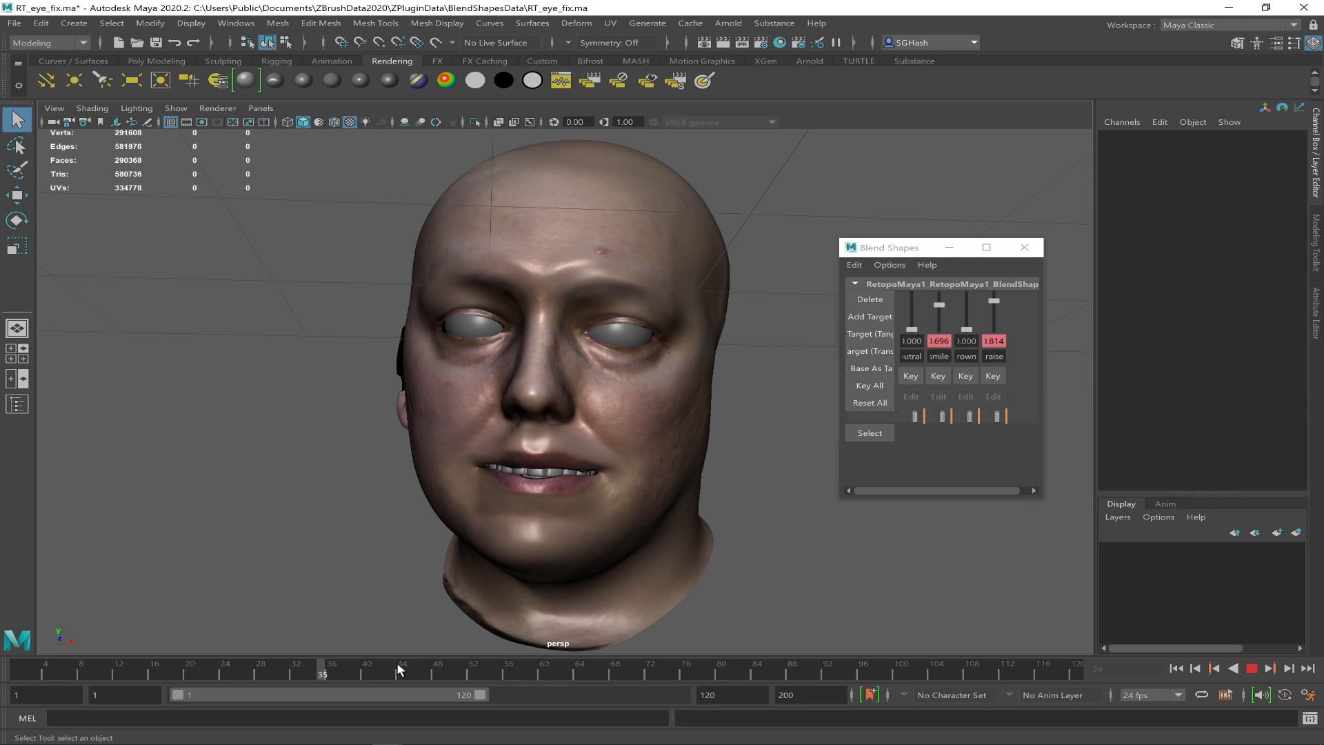
- On frame 48, bring the smile and brow_raise blend shapes back to 0 and key both
{"action": "left_click", "coordinate": [435, 673]}
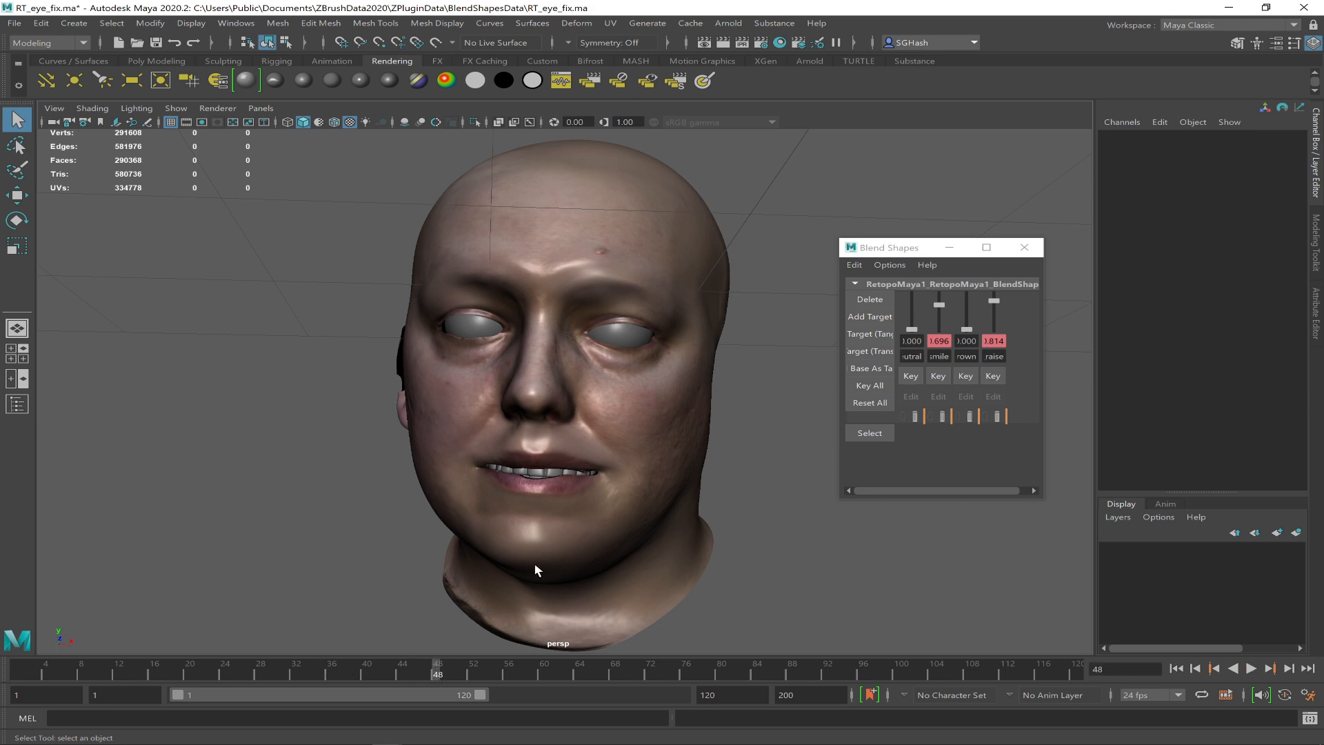
{"action": "left_click_drag", "start_coordinate": [937, 302], "coordinate": [949, 349]}
{"action": "left_click_drag", "start_coordinate": [997, 308], "coordinate": [999, 358]}
{"action": "left_click", "coordinate": [991, 377]}
{"action": "mouse_move", "coordinate": [418, 662]}
{"action": "left_mouse_down"}
{"action": "mouse_move", "coordinate": [2, 664]}
{"action": "mouse_move", "coordinate": [220, 675]}
{"action": "mouse_move", "coordinate": [358, 661]}
{"action": "mouse_move", "coordinate": [0, 653]}
{"action": "mouse_move", "coordinate": [432, 666]}
{"action": "left_mouse_up"}
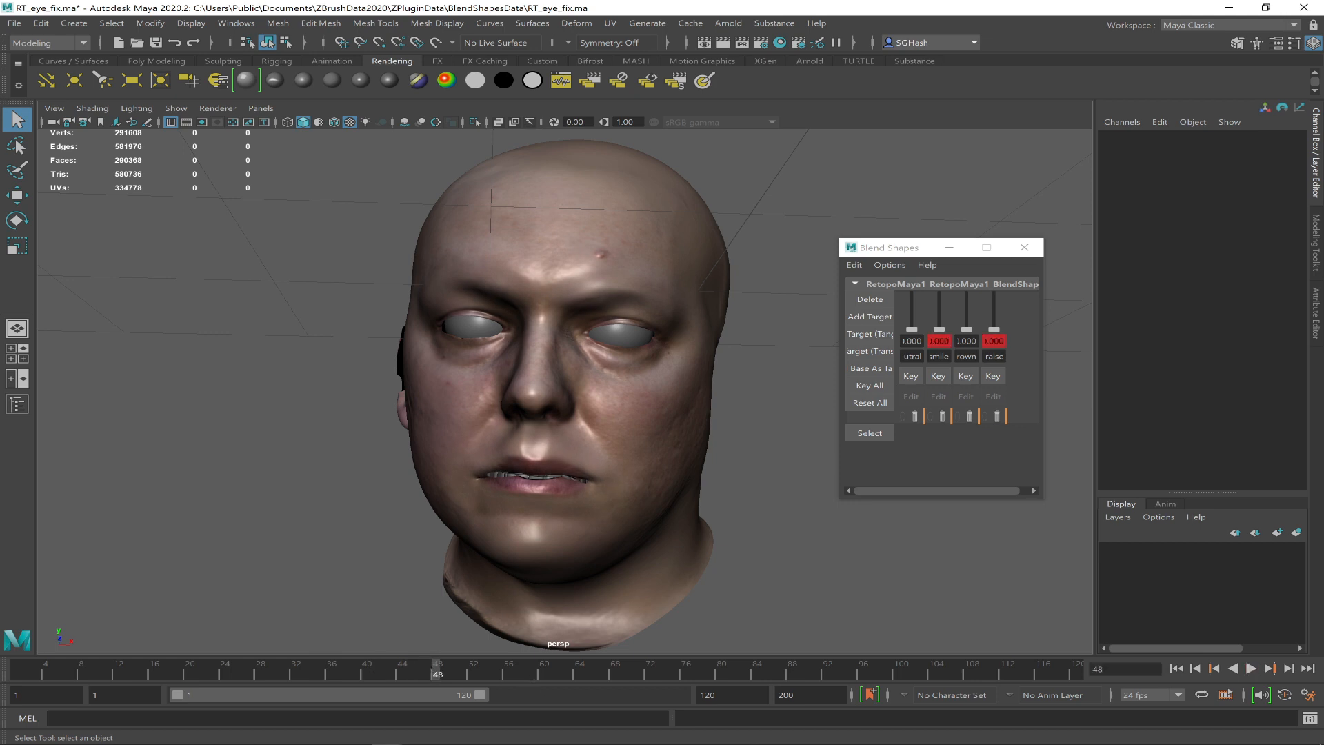
- Set the playback range to end at frame 48 and preview the facial animation
{"action": "left_click", "coordinate": [731, 694]}
{"action": "left_click", "coordinate": [721, 694]}
{"action": "key", "text": "Return"}
{"action": "type", "text": "48"}
{"action": "key", "text": "Return"}
{"action": "left_click", "coordinate": [1250, 668]}
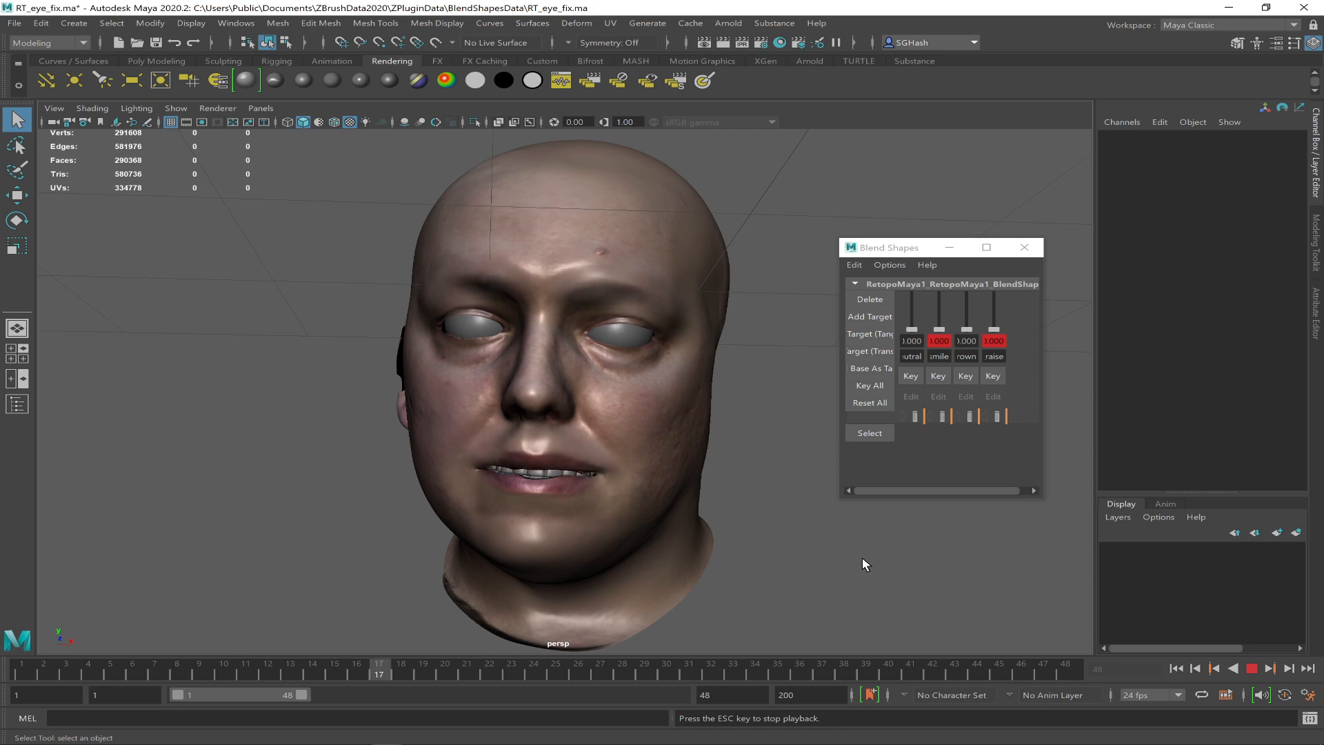
{"action": "left_click", "coordinate": [1250, 669]}
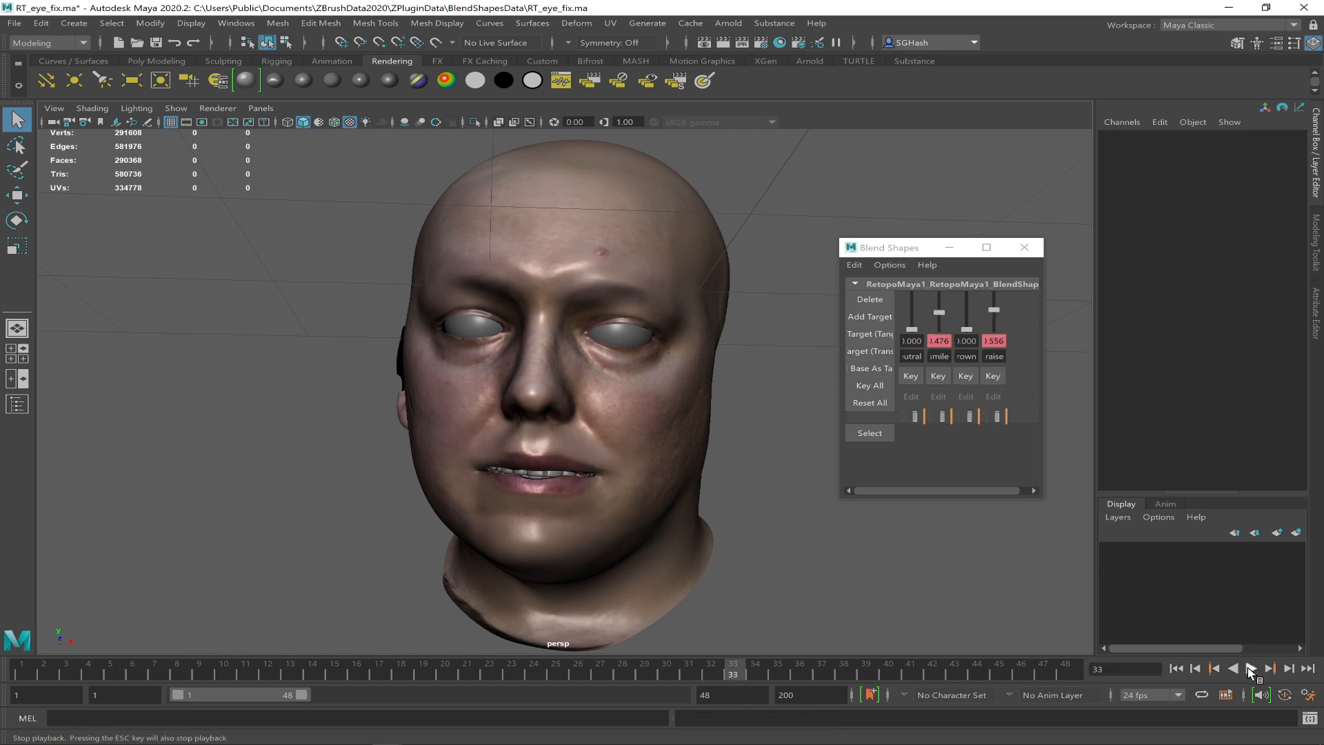
- Open the Playblast options and set the quality to 100
{"action": "right_click", "coordinate": [683, 669]}
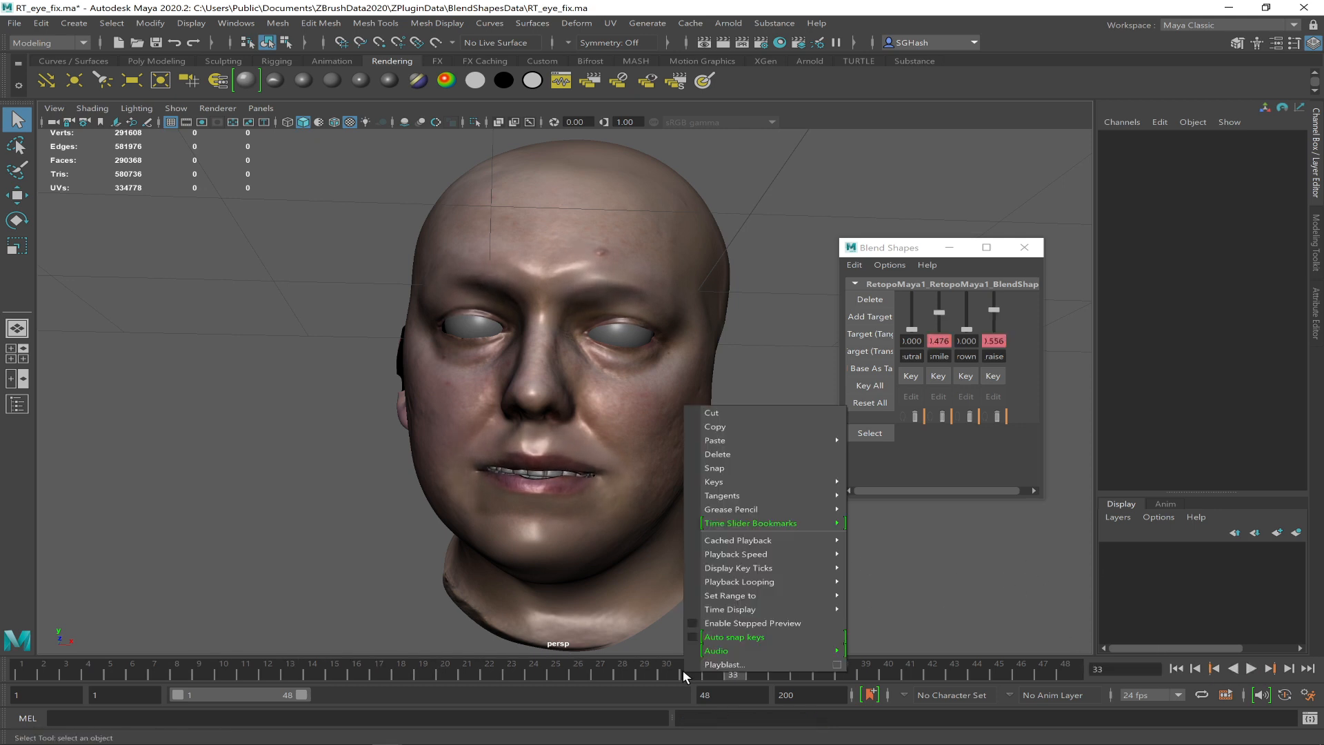
{"action": "left_click", "coordinate": [842, 666]}
{"action": "left_click", "coordinate": [620, 368]}
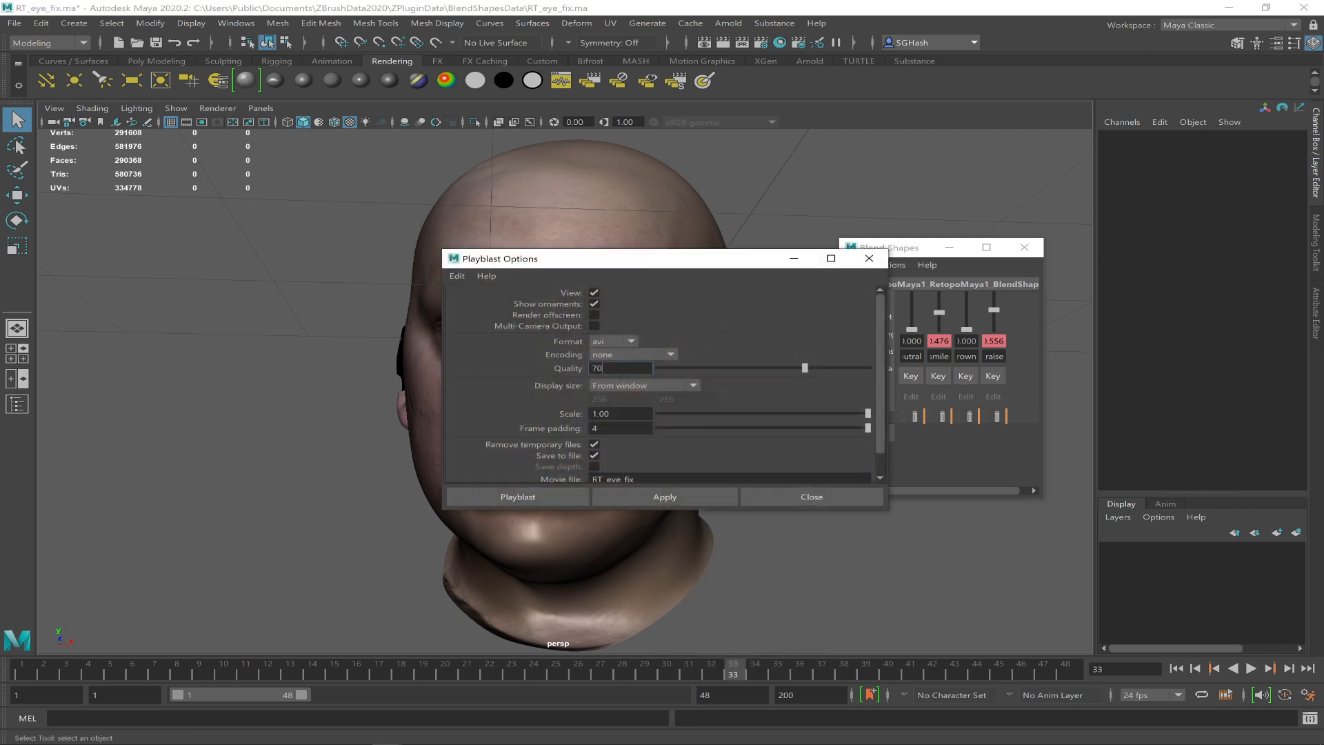
{"action": "key", "text": "BackSpace"}
{"action": "key", "text": "BackSpace"}
{"action": "type", "text": "100"}
{"action": "key", "text": "Return"}
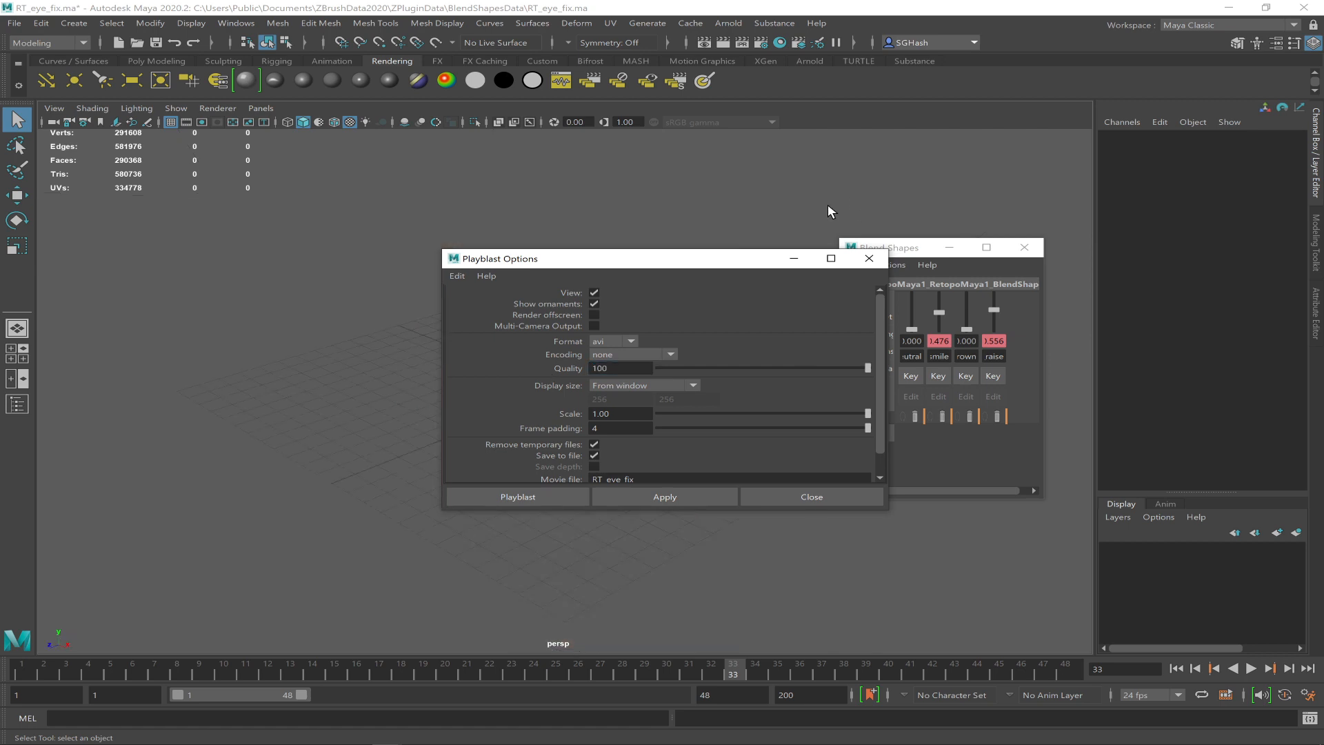
- Frame the whole head in the perspective view with some space around it for the playblast
{"action": "left_click_drag", "start_coordinate": [702, 266], "coordinate": [844, 436]}
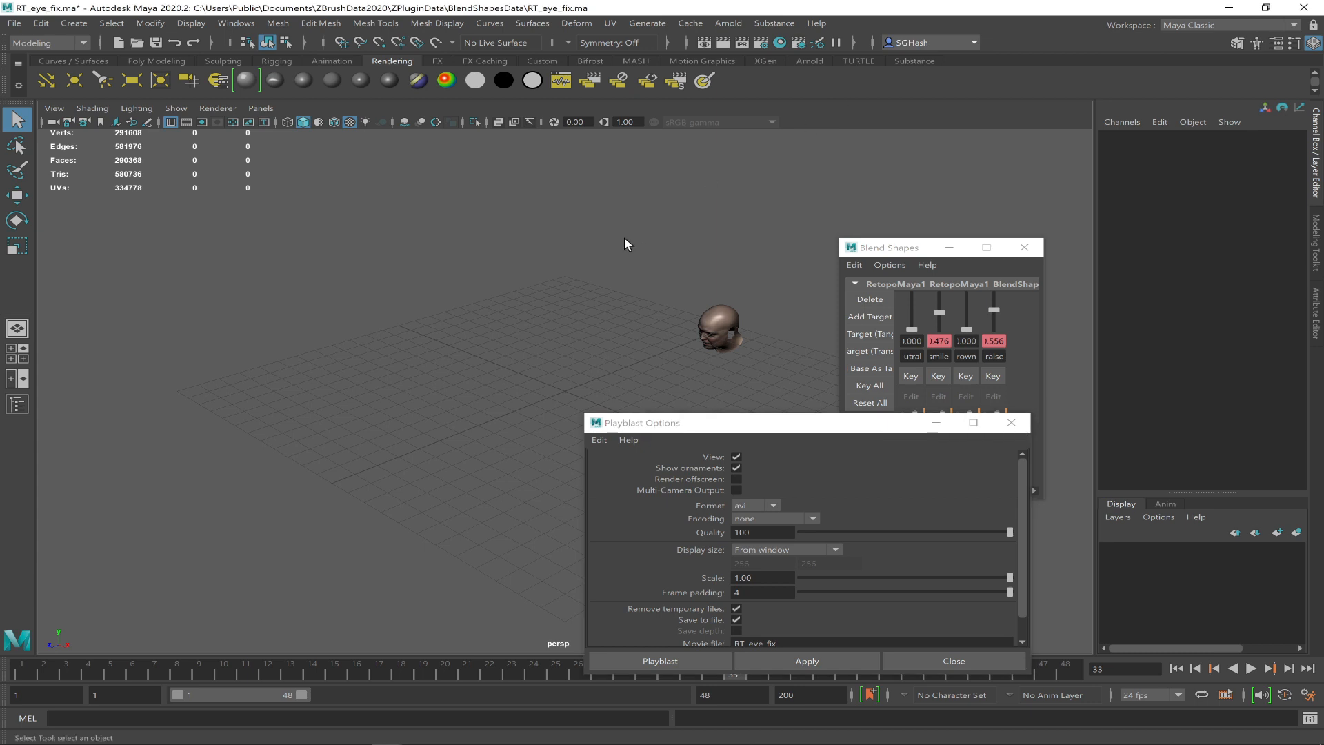
{"action": "key", "text": "f"}
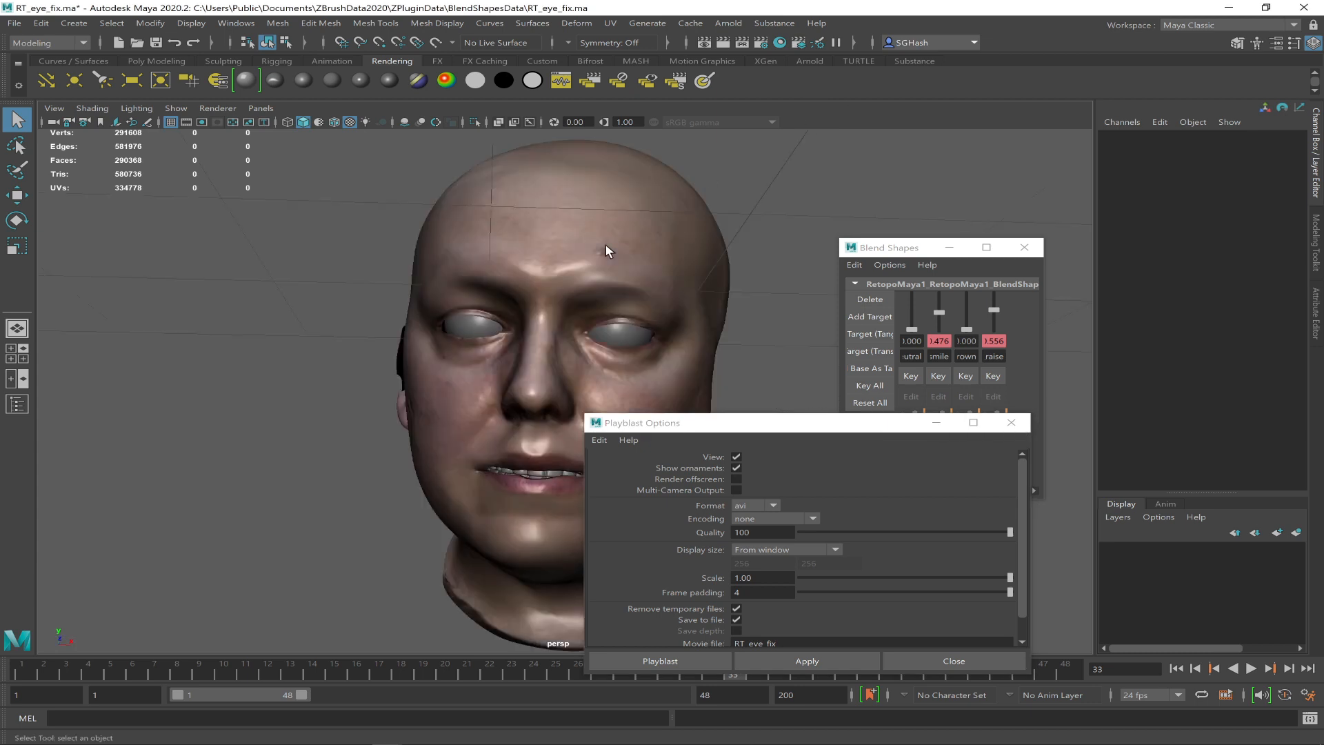
{"action": "scroll", "coordinate": [605, 245], "scroll_direction": "down", "scroll_amount": 3}
{"action": "scroll", "coordinate": [605, 244], "scroll_direction": "up", "scroll_amount": 3}
{"action": "scroll", "coordinate": [606, 244], "scroll_direction": "down", "scroll_amount": 3}
{"action": "scroll", "coordinate": [605, 244], "scroll_direction": "up", "scroll_amount": 3}
{"action": "scroll", "coordinate": [605, 244], "scroll_direction": "down", "scroll_amount": 3}
{"action": "scroll", "coordinate": [606, 244], "scroll_direction": "up", "scroll_amount": 4}
{"action": "scroll", "coordinate": [605, 244], "scroll_direction": "down", "scroll_amount": 4}
{"action": "scroll", "coordinate": [605, 244], "scroll_direction": "up", "scroll_amount": 3}
{"action": "scroll", "coordinate": [605, 244], "scroll_direction": "up", "scroll_amount": 2}
{"action": "scroll", "coordinate": [605, 244], "scroll_direction": "down", "scroll_amount": 3}
{"action": "scroll", "coordinate": [605, 244], "scroll_direction": "up", "scroll_amount": 3}
{"action": "scroll", "coordinate": [605, 244], "scroll_direction": "down", "scroll_amount": 2}
{"action": "scroll", "coordinate": [605, 249], "scroll_direction": "down", "scroll_amount": 3}
{"action": "scroll", "coordinate": [606, 249], "scroll_direction": "up", "scroll_amount": 3}
{"action": "scroll", "coordinate": [605, 249], "scroll_direction": "down", "scroll_amount": 4}
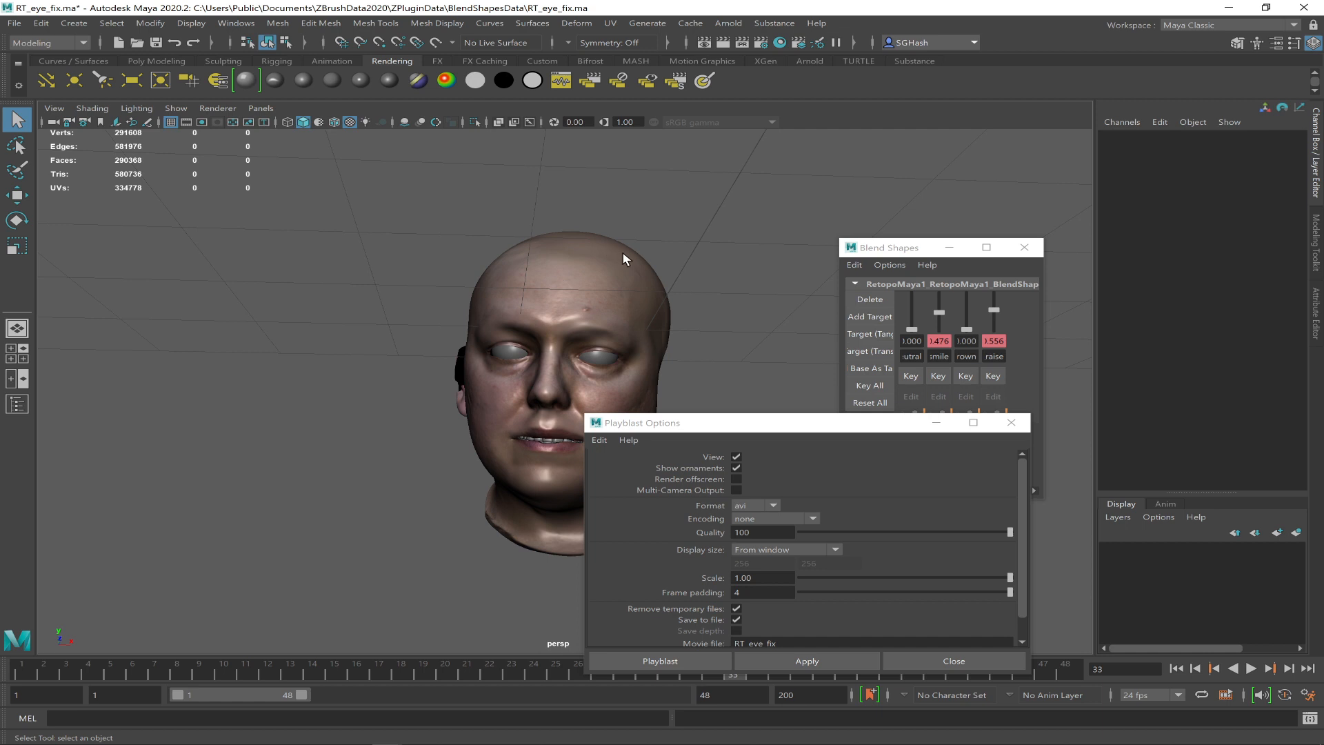
- Set the playblast movie file to face_animation.avi on the Desktop, accepting replacement of the existing file
{"action": "left_click_drag", "start_coordinate": [792, 421], "coordinate": [808, 320]}
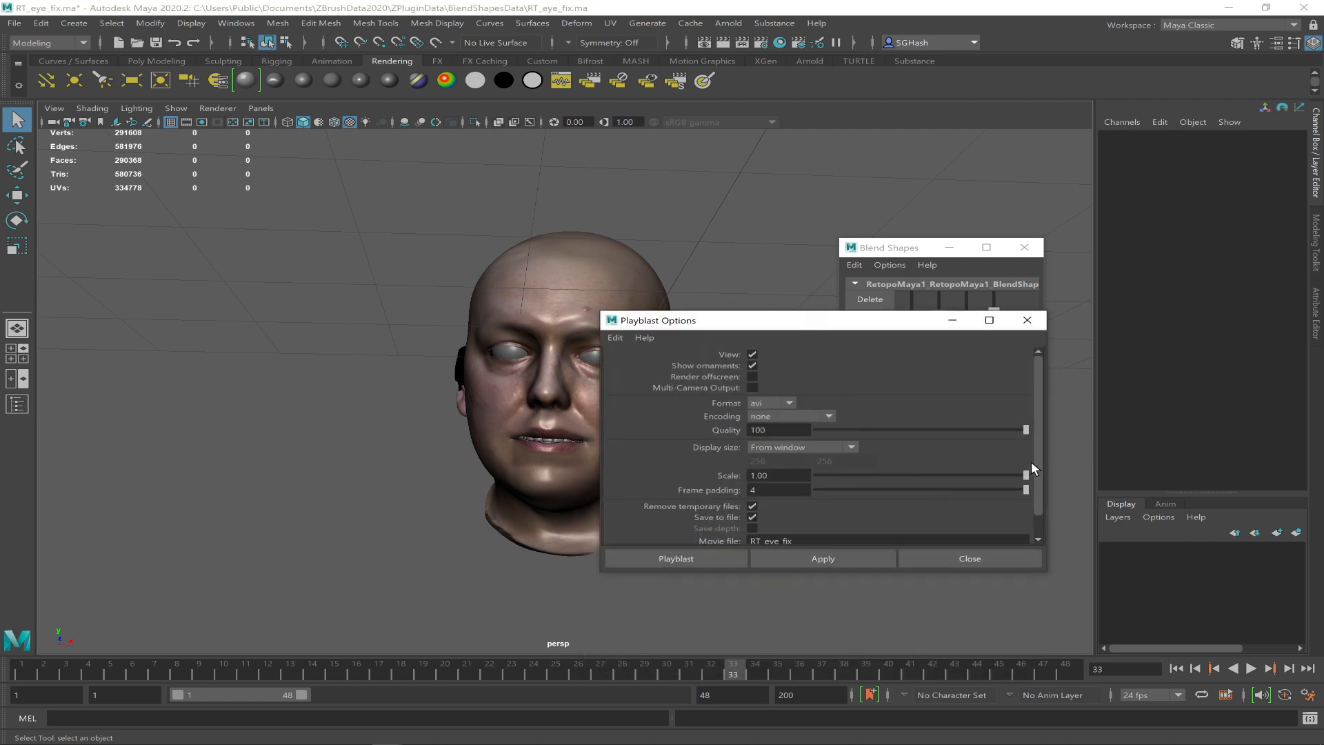
{"action": "left_click_drag", "start_coordinate": [1036, 471], "coordinate": [1036, 531]}
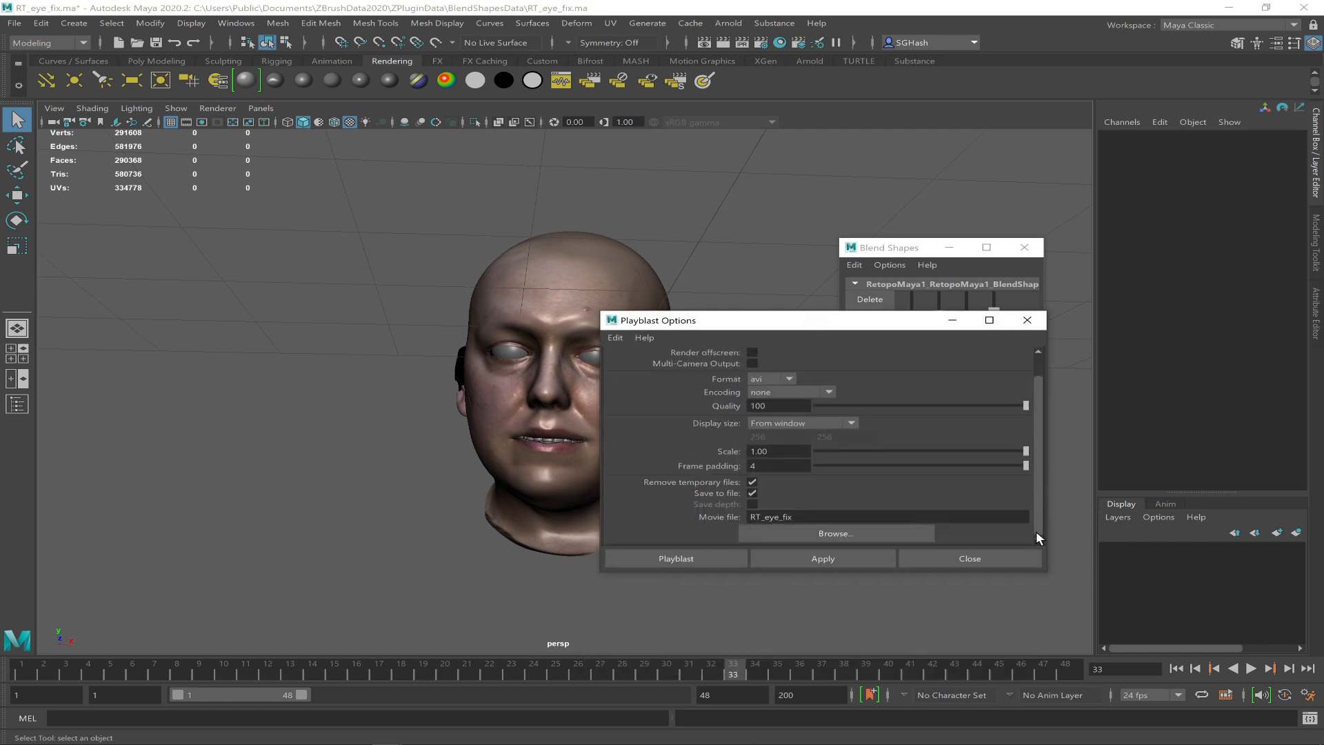
{"action": "left_click", "coordinate": [848, 535]}
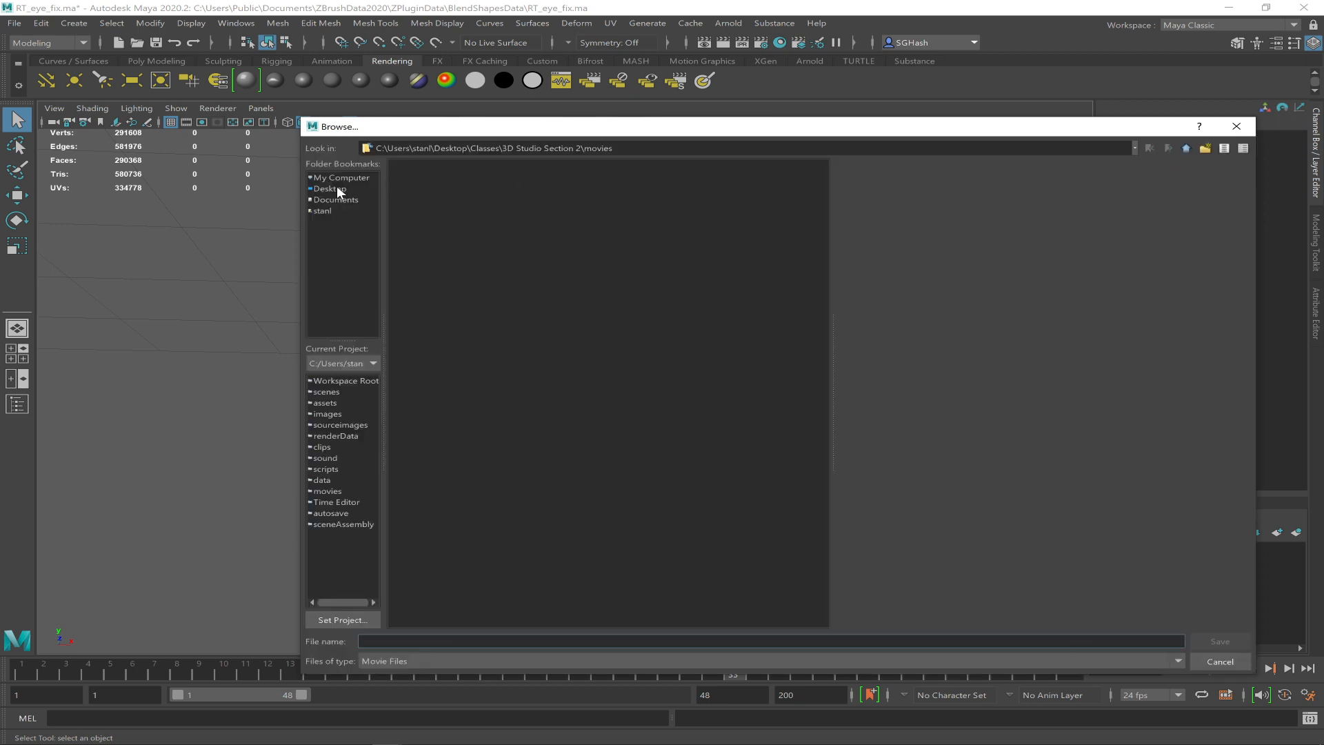
{"action": "left_click", "coordinate": [331, 189]}
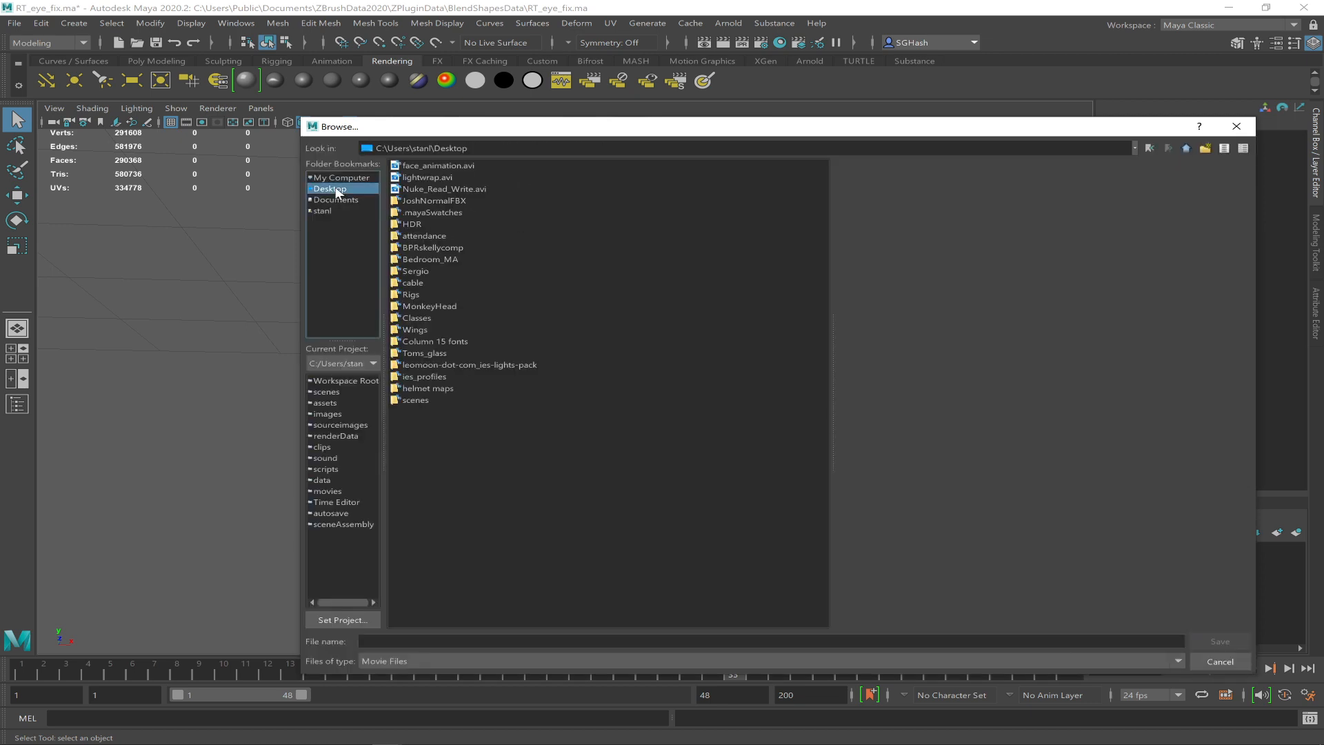
{"action": "left_click", "coordinate": [438, 165]}
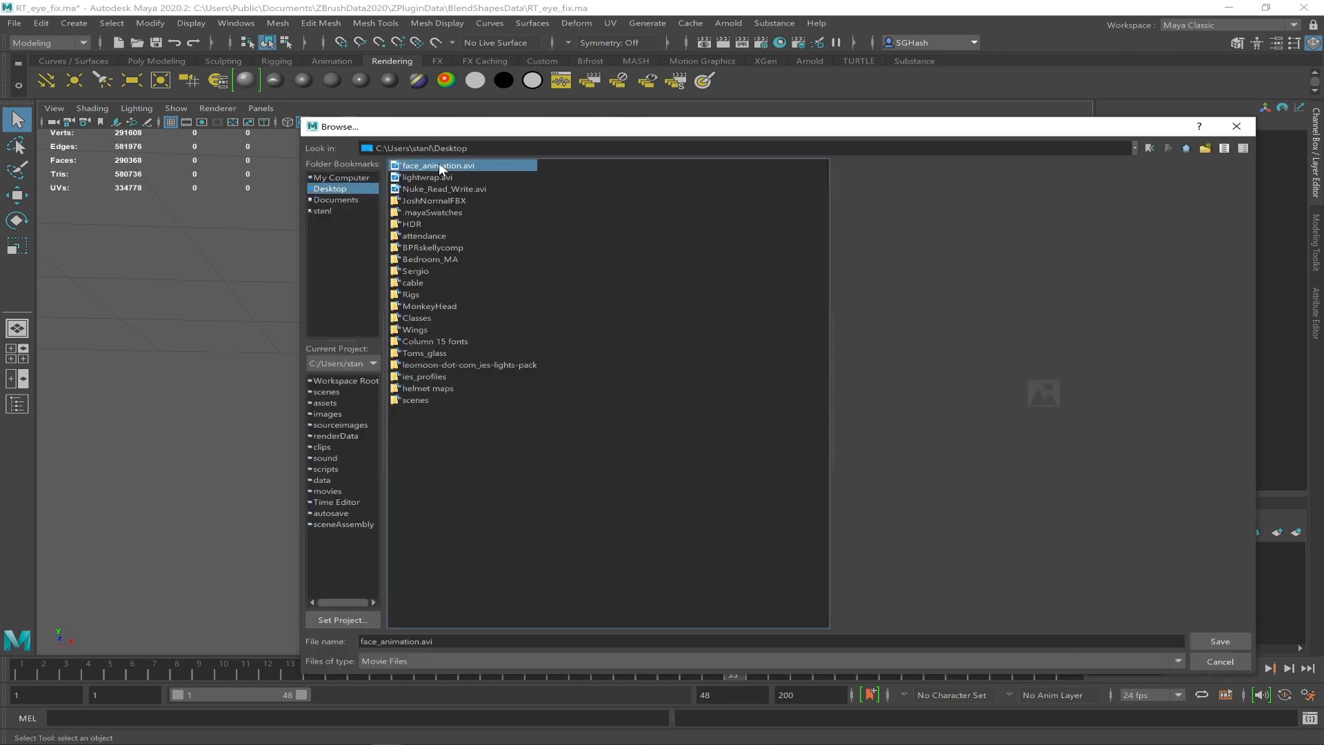
{"action": "left_click", "coordinate": [1239, 640]}
{"action": "left_click", "coordinate": [759, 427]}
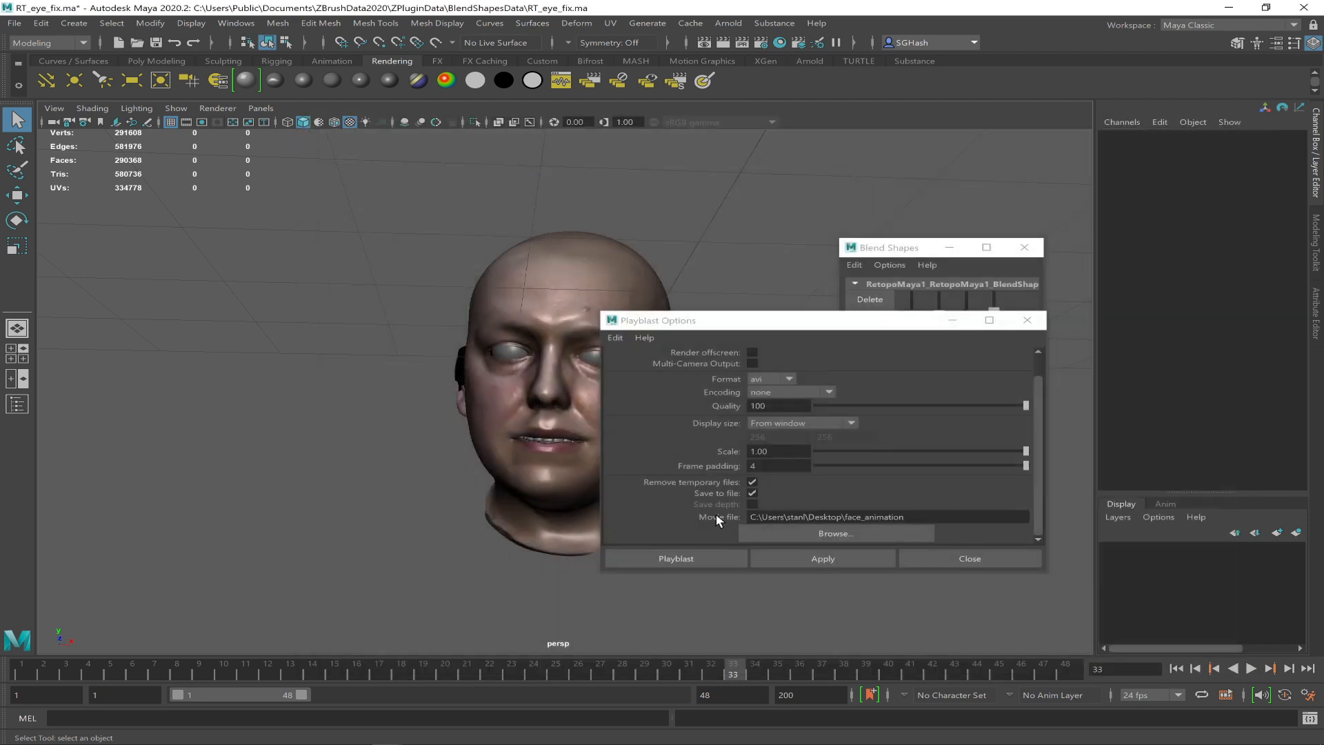
- Create the playblast, overwriting the existing face_animation.avi, and close the video player after viewing it
{"action": "left_click", "coordinate": [809, 555]}
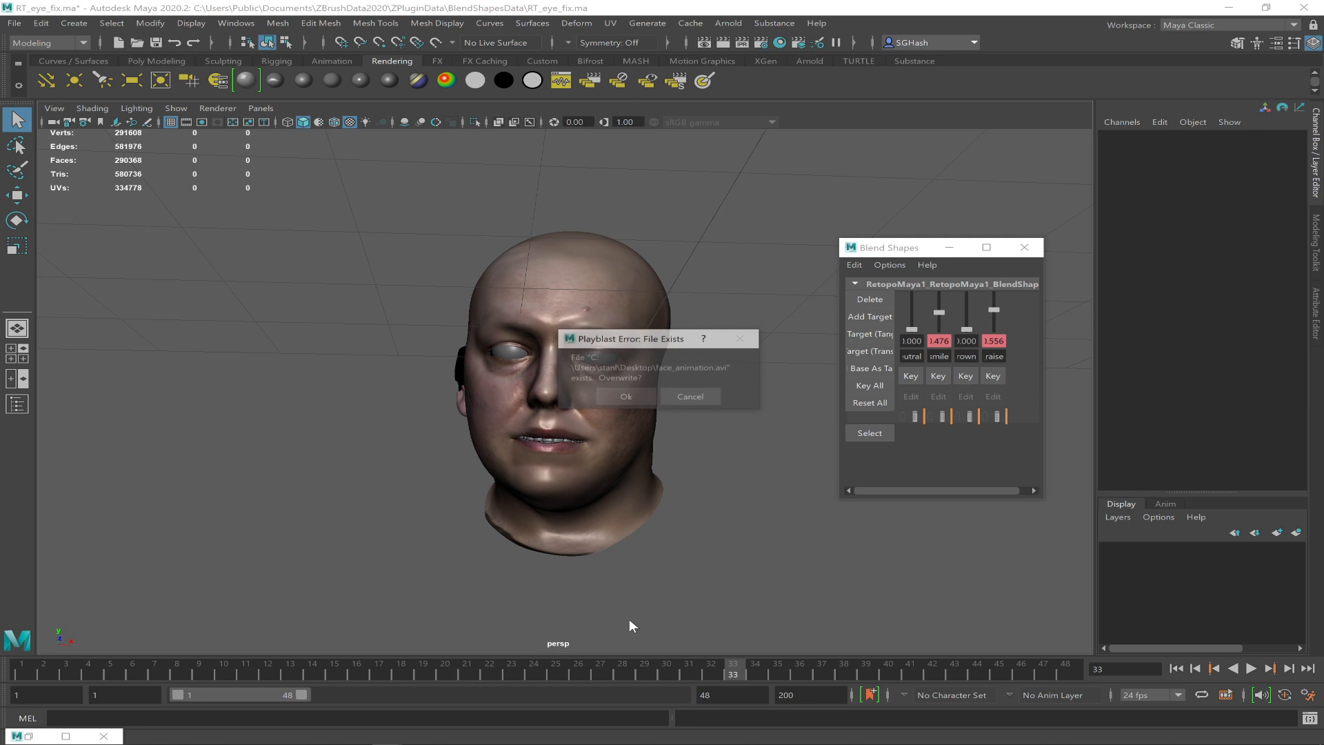
{"action": "left_click", "coordinate": [627, 397]}
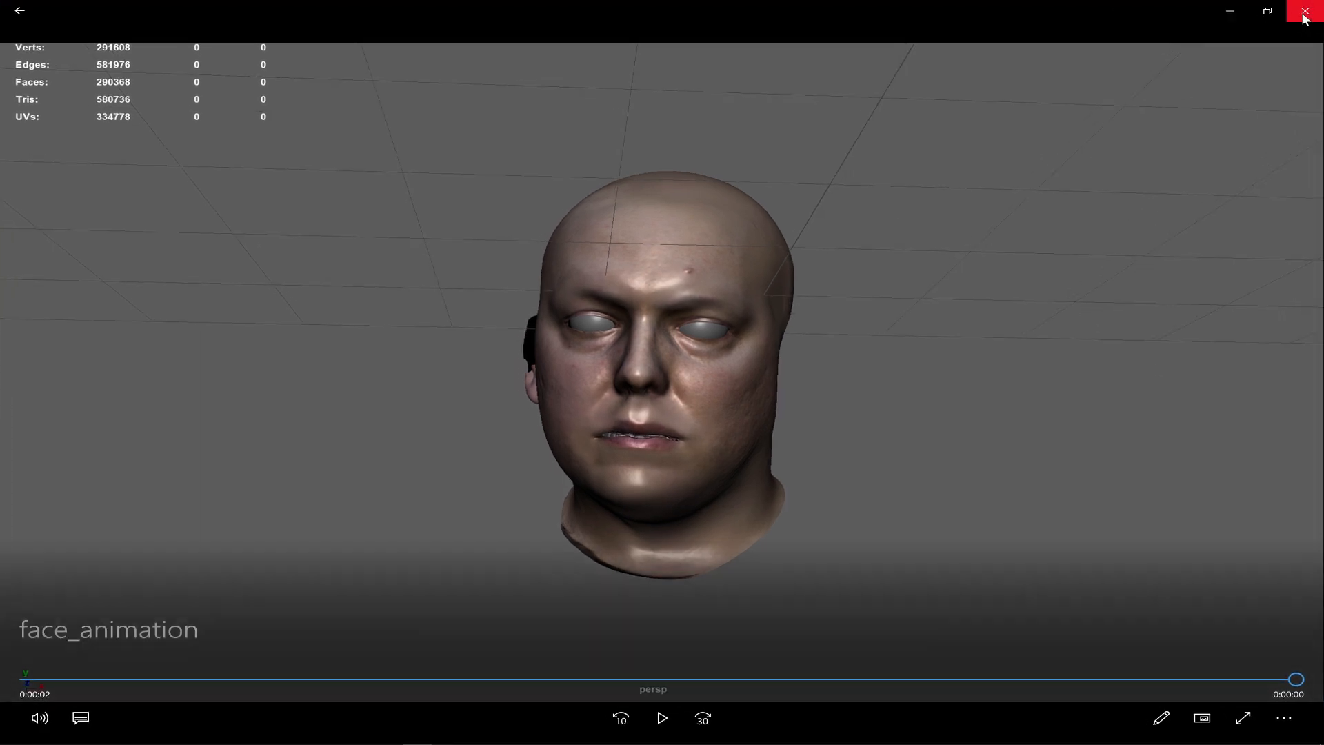
{"action": "left_click", "coordinate": [1300, 11]}
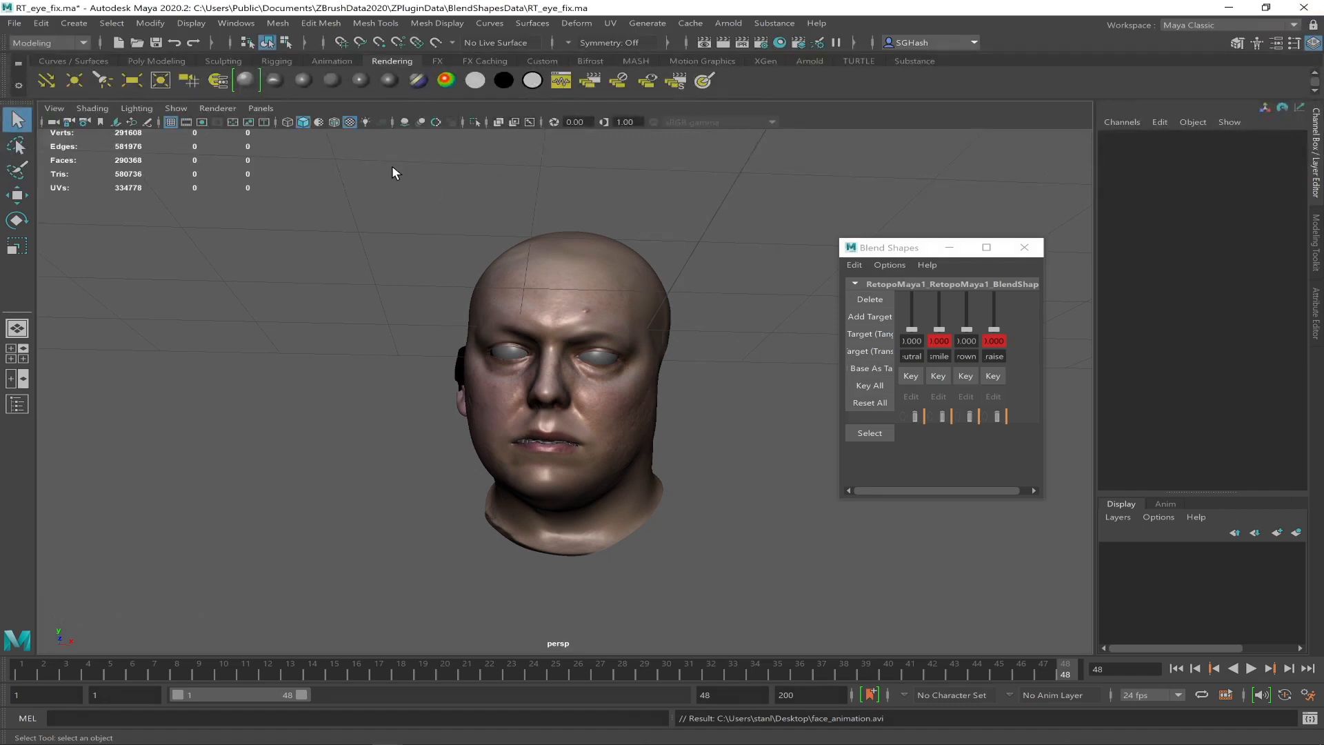
- Hide the grid in the perspective view and turn the head to a closer three-quarter angle
{"action": "left_click", "coordinate": [178, 109]}
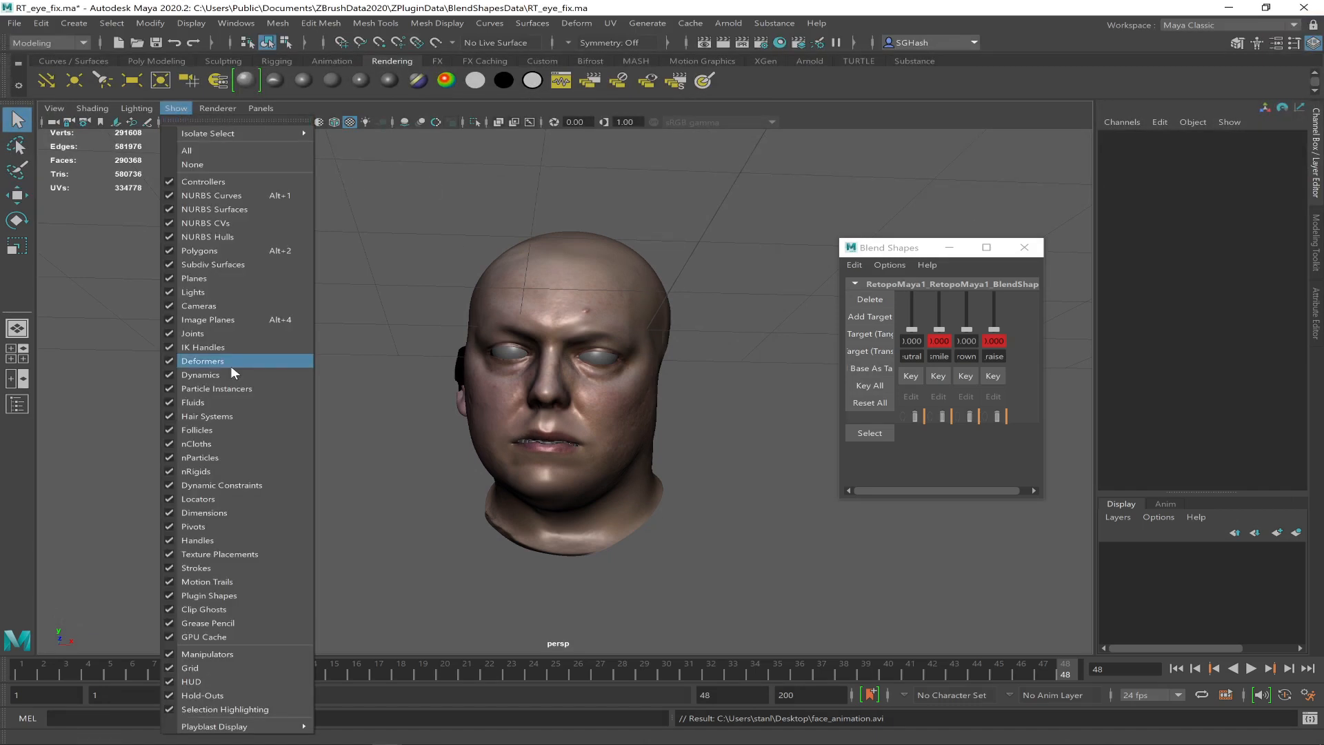
{"action": "left_click", "coordinate": [197, 667]}
{"action": "right_click_drag", "start_coordinate": [389, 483], "coordinate": [428, 496], "text": "alt"}
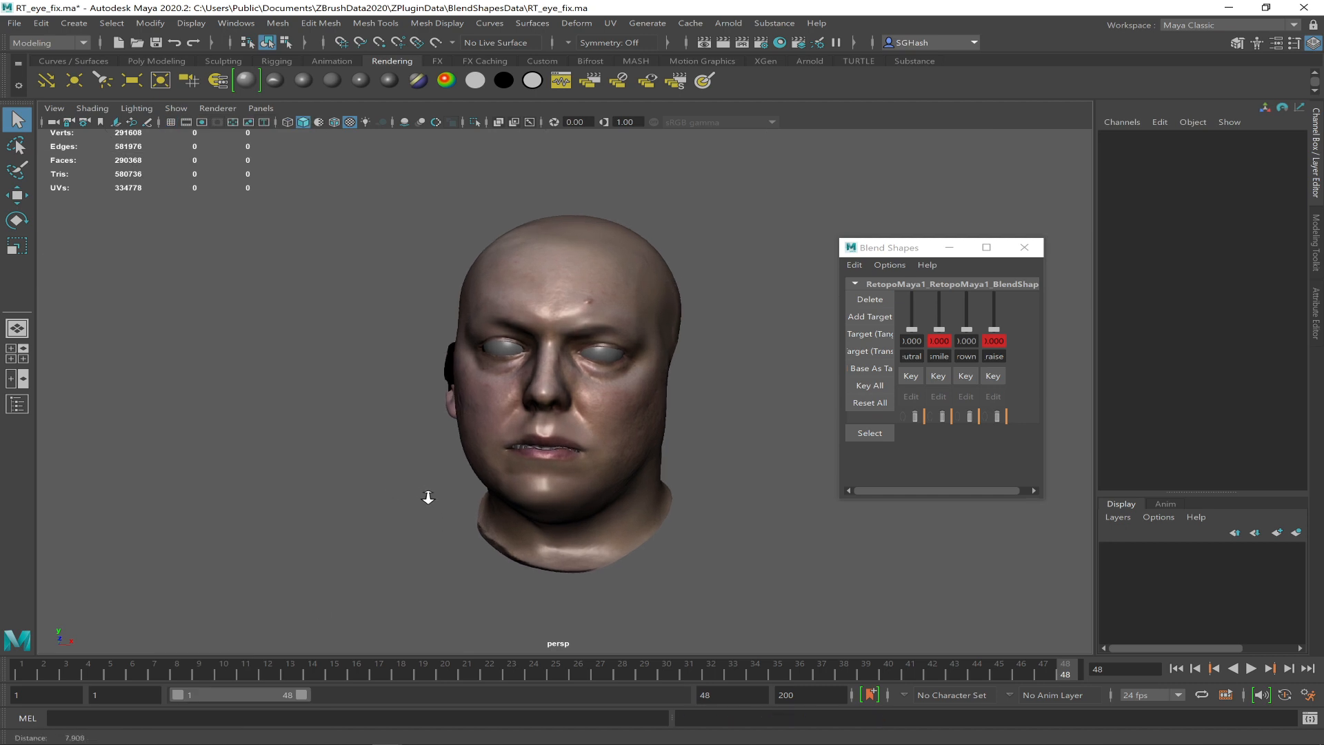
{"action": "mouse_move", "coordinate": [361, 467]}
{"action": "left_mouse_down", "text": "alt"}
{"action": "mouse_move", "coordinate": [372, 467]}
{"action": "mouse_move", "coordinate": [350, 467]}
{"action": "left_mouse_up", "text": "alt"}
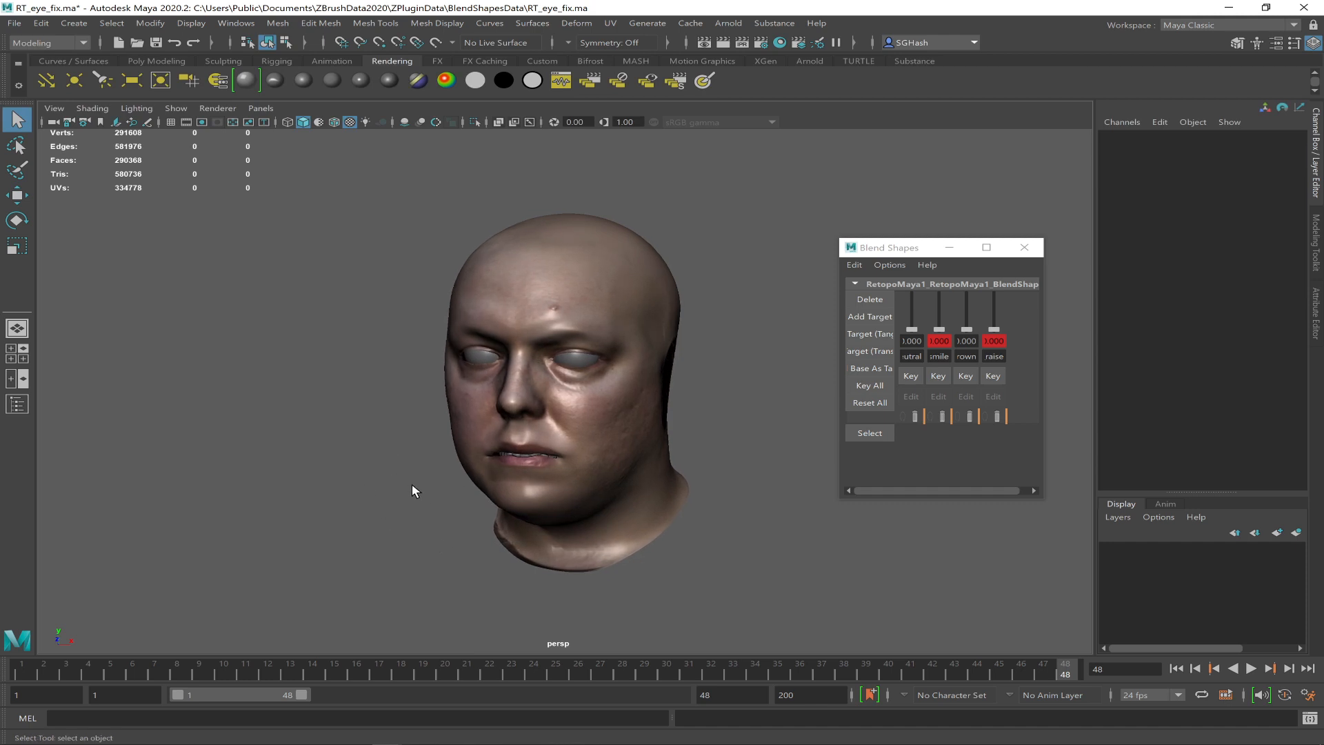
- Playblast the animation again with the grid hidden, overwriting face_animation.avi, and close the video player
{"action": "right_click", "coordinate": [464, 669]}
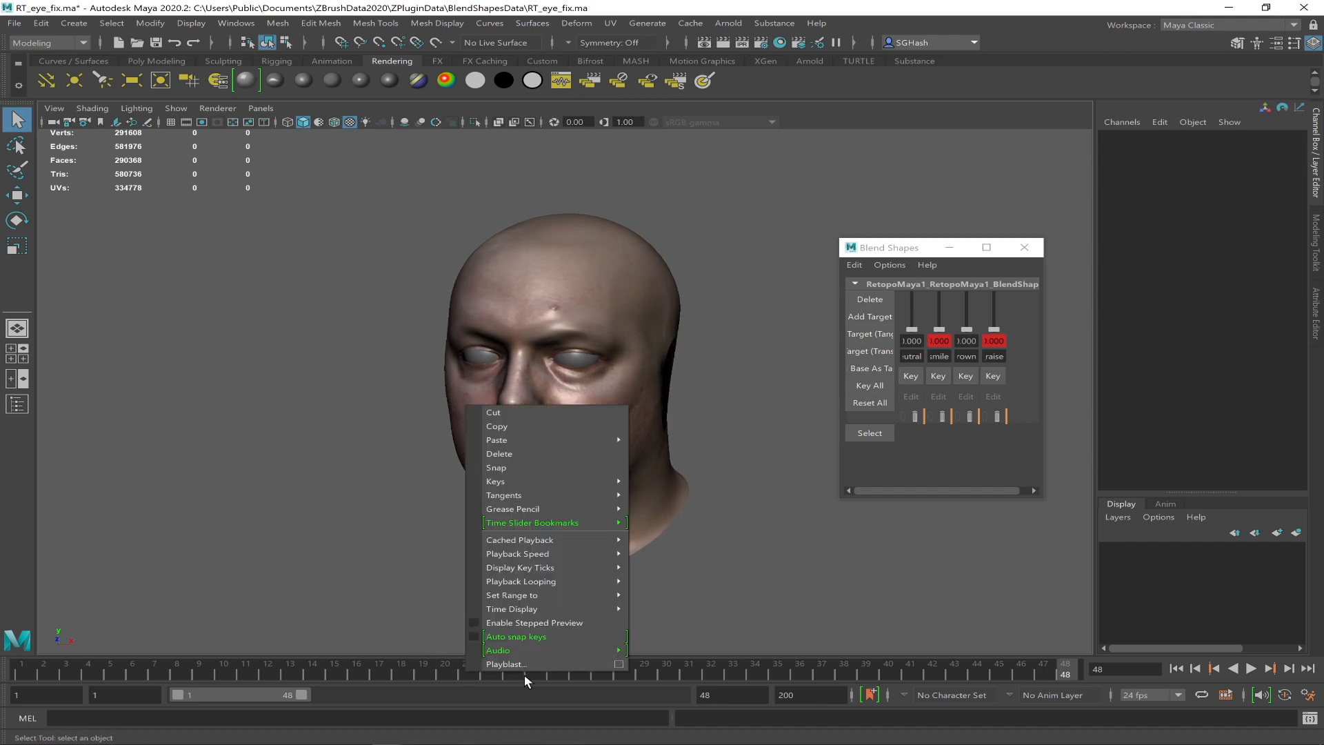
{"action": "left_click", "coordinate": [615, 664]}
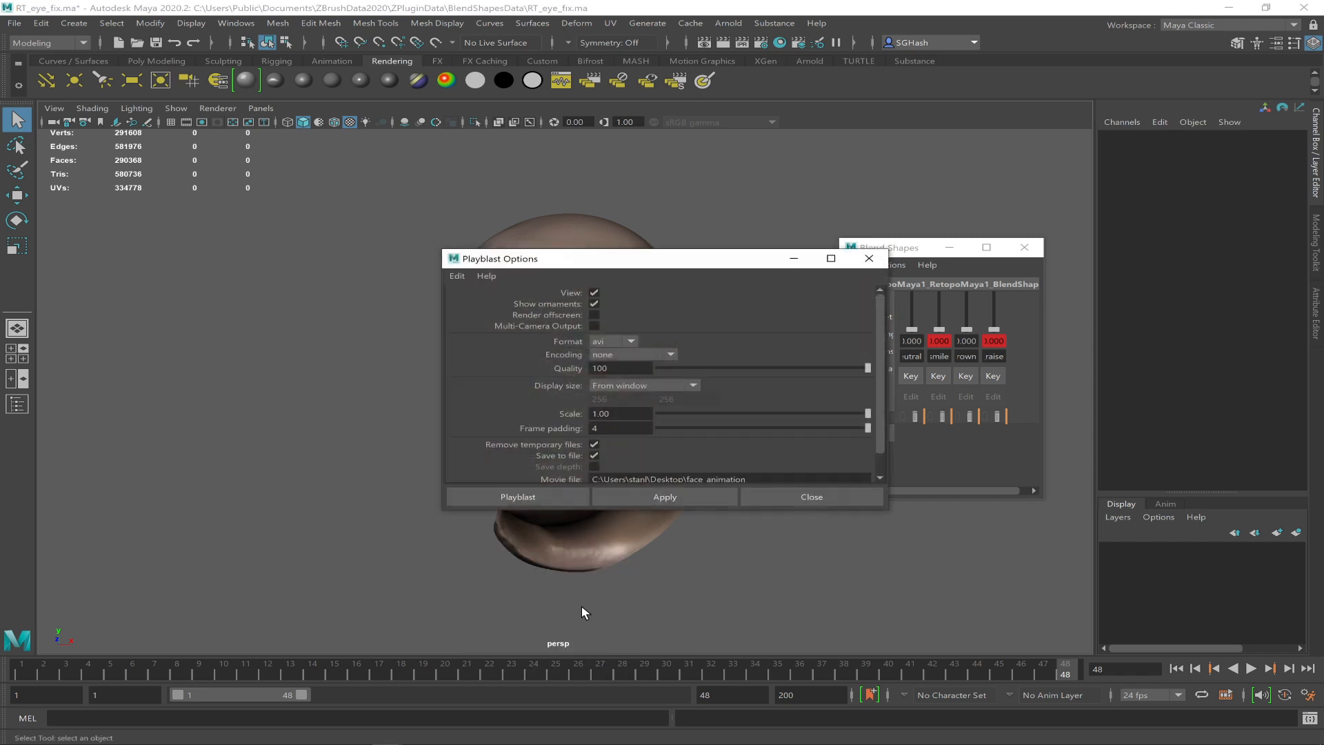
{"action": "left_click", "coordinate": [648, 497]}
{"action": "left_click", "coordinate": [624, 397]}
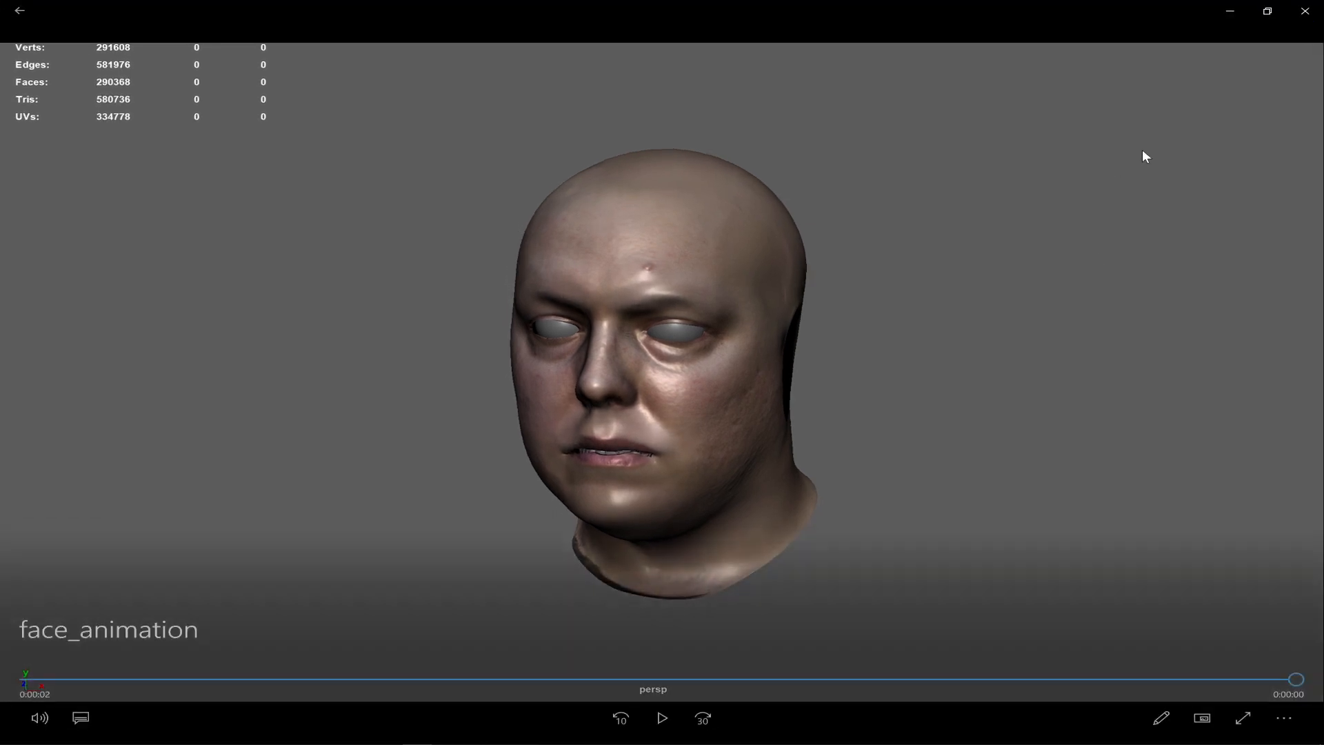
{"action": "left_click", "coordinate": [1308, 12]}
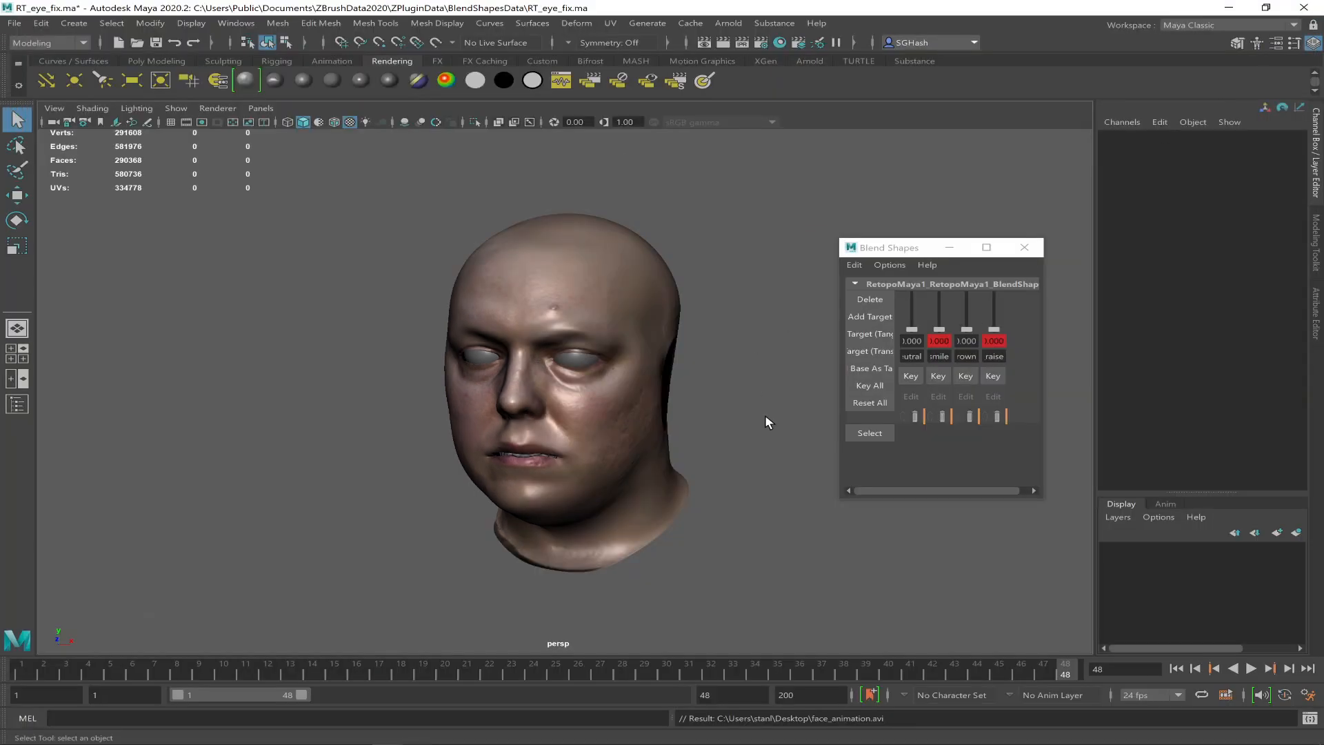
- Select the head mesh and show its blinn material attributes, keeping the Blend Shapes window clear of them
{"action": "left_click", "coordinate": [640, 437]}
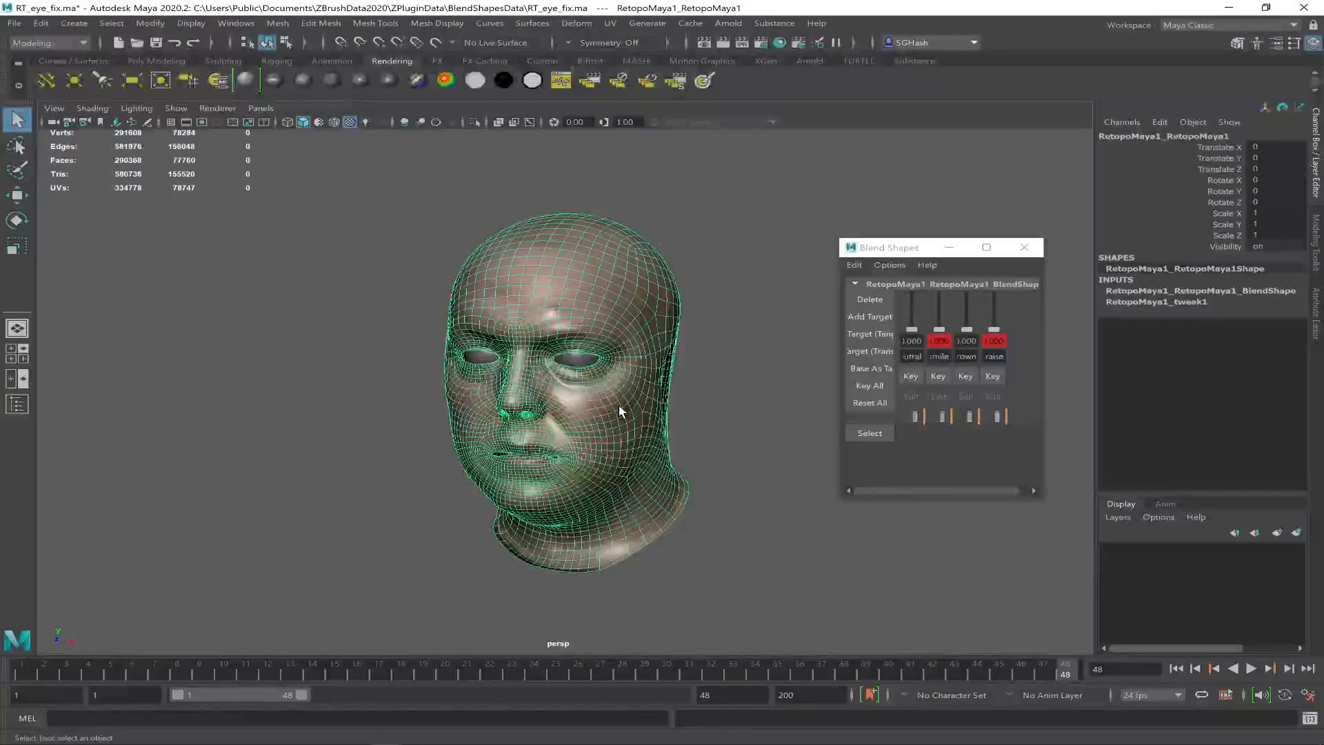
{"action": "key", "text": "ctrl+a"}
{"action": "left_click_drag", "start_coordinate": [914, 249], "coordinate": [753, 244]}
{"action": "left_click", "coordinate": [1298, 130]}
{"action": "left_click", "coordinate": [1298, 130]}
{"action": "left_click", "coordinate": [1209, 131]}
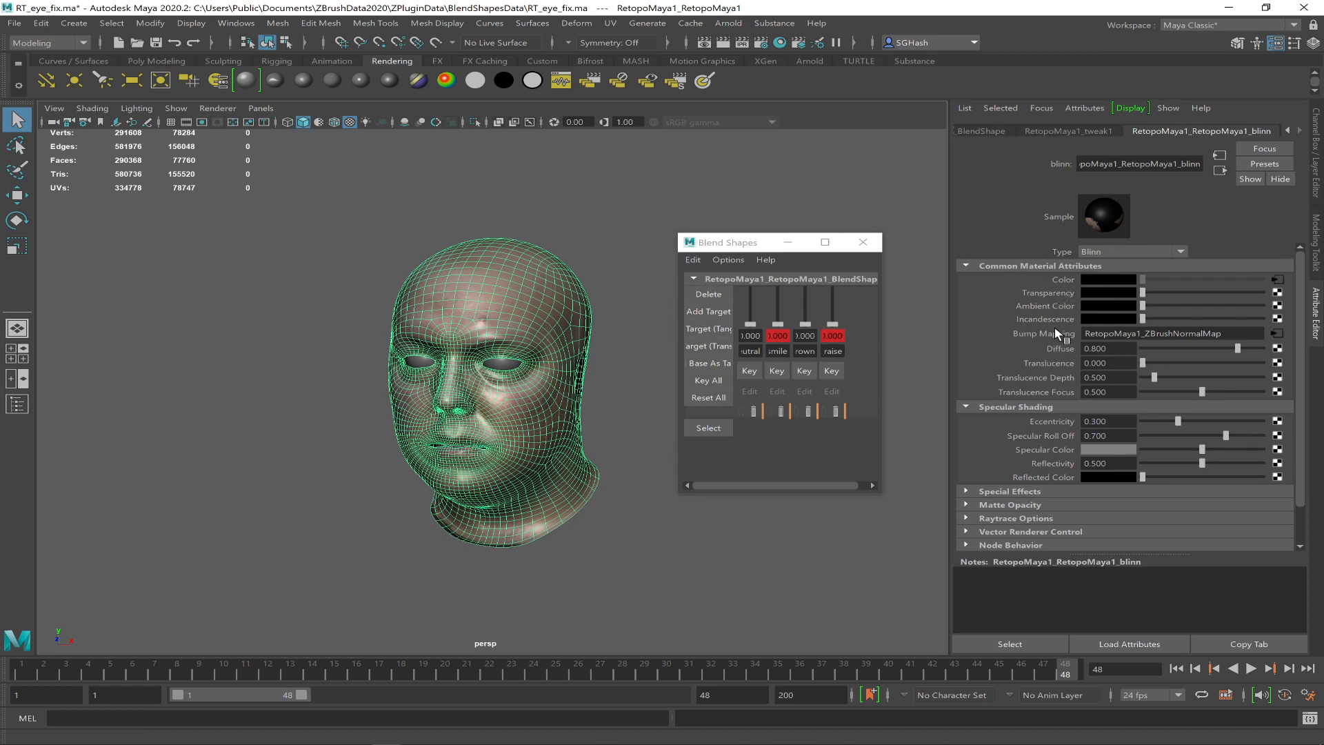
- Break the ZBrush texture connection on the blinn's Color attribute and deselect the head to view it untextured
{"action": "right_click", "coordinate": [1052, 279]}
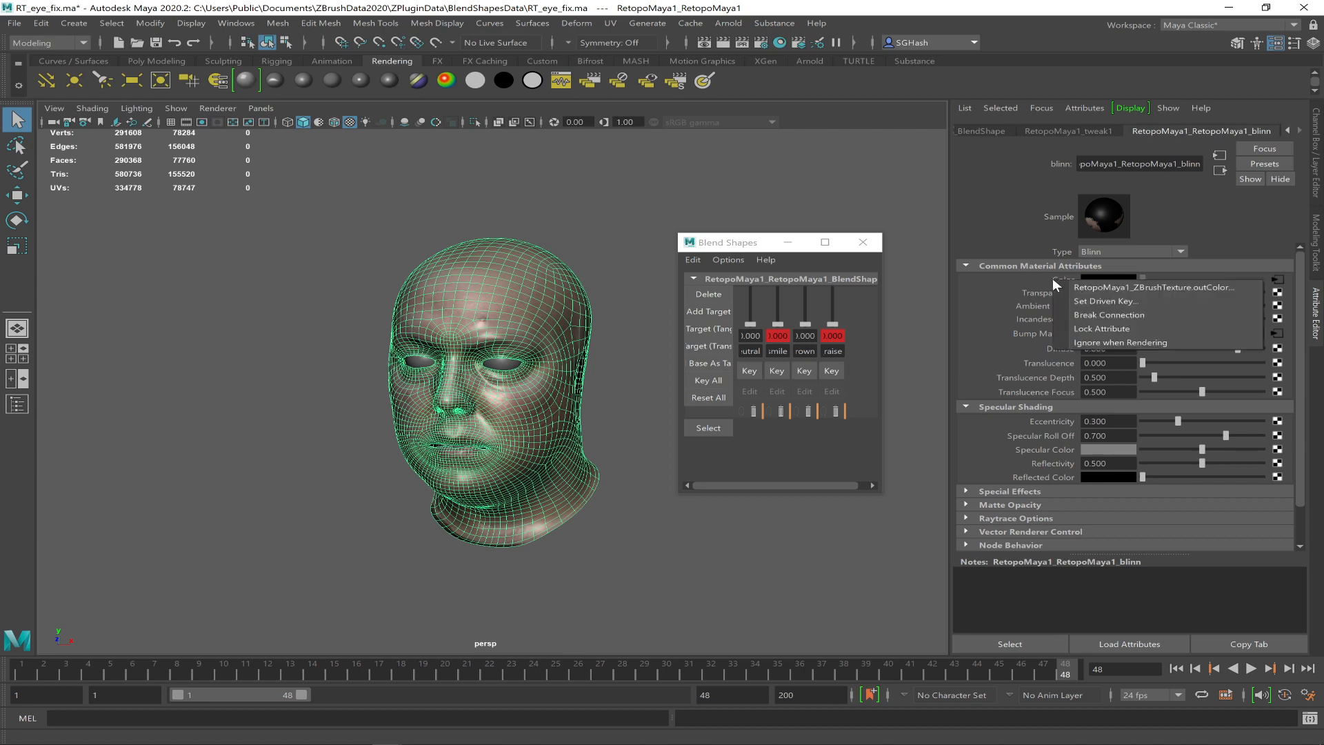
{"action": "left_click", "coordinate": [1106, 310]}
{"action": "left_click", "coordinate": [611, 375]}
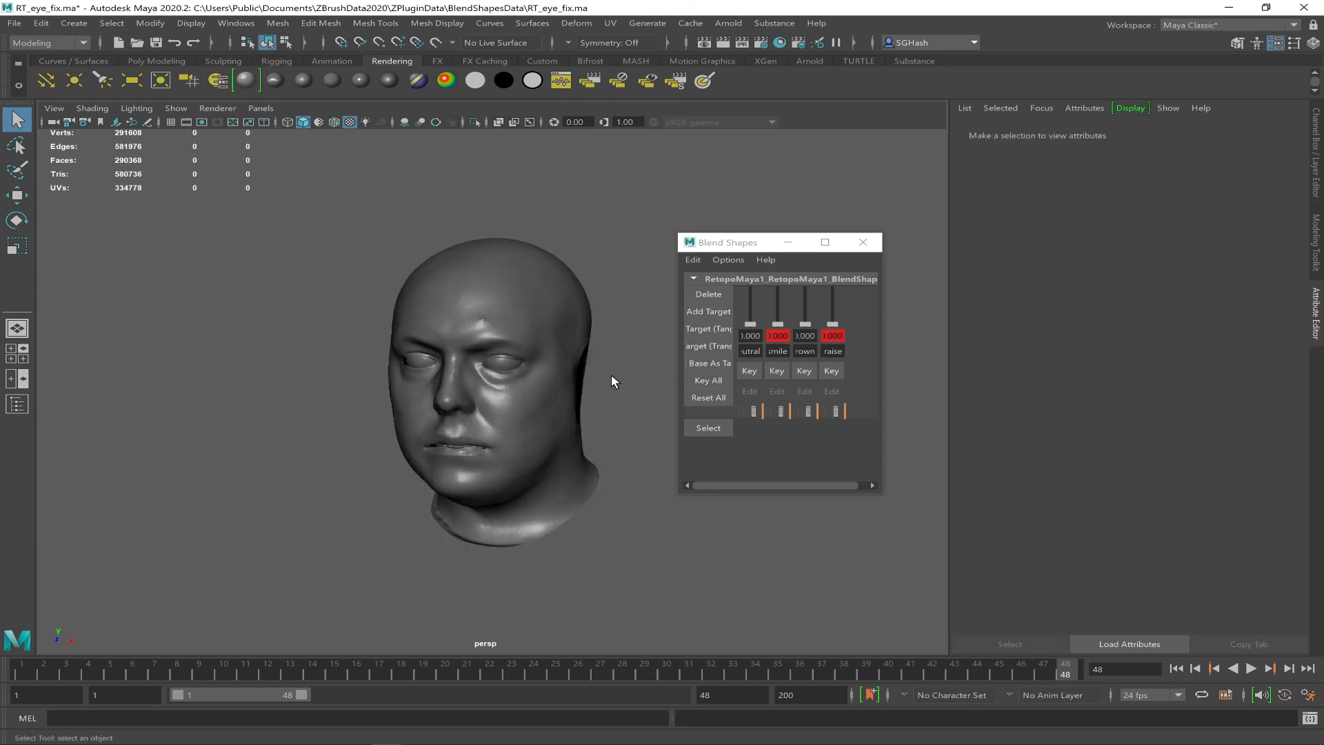
{"action": "scroll", "coordinate": [591, 363], "scroll_direction": "up", "scroll_amount": 4}
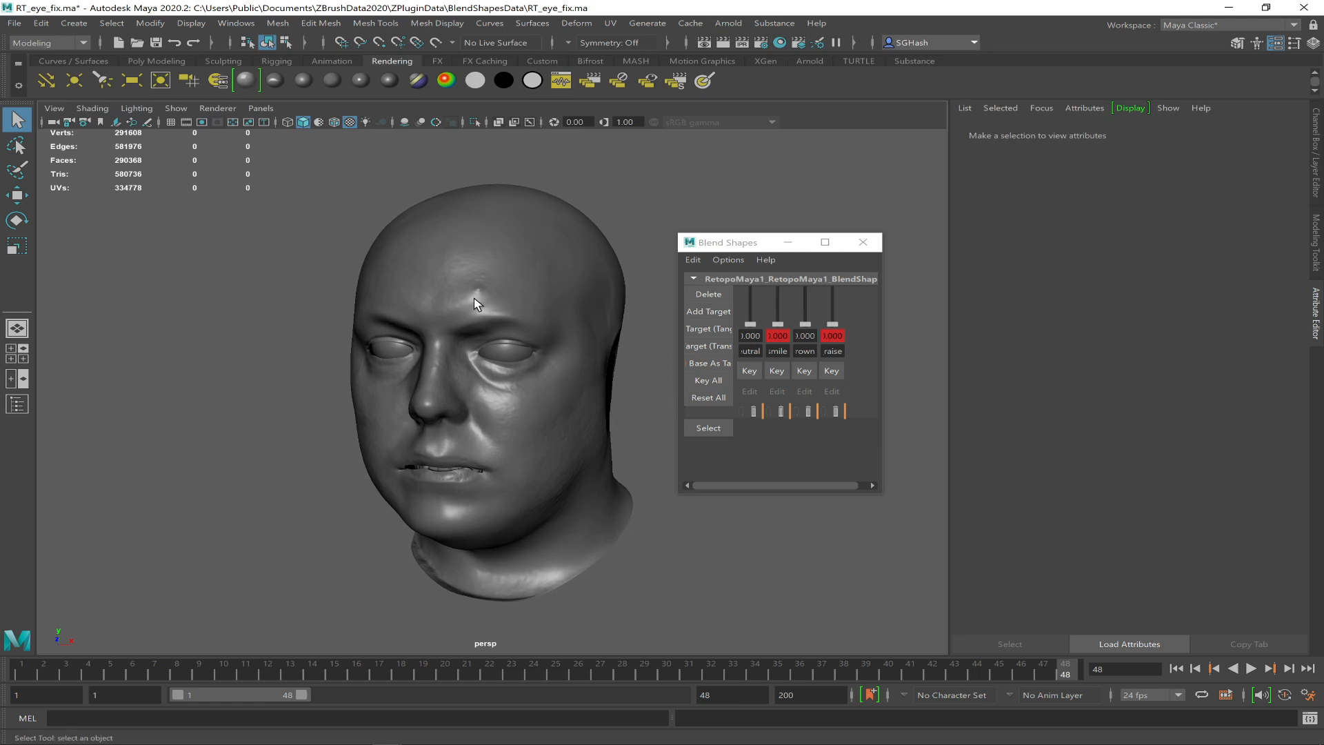
- Set the head's blinn Specular Color to black and deselect the head to view it without highlights
{"action": "left_click", "coordinate": [502, 289]}
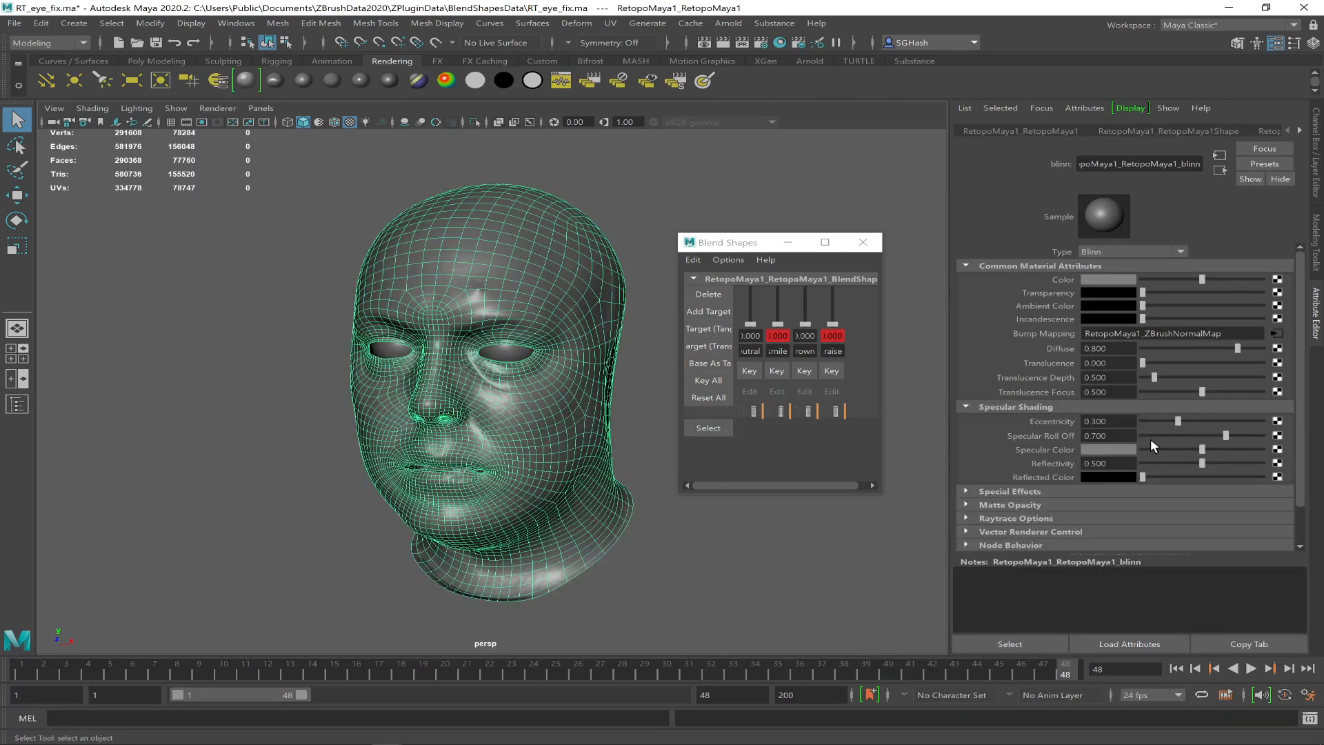
{"action": "left_click_drag", "start_coordinate": [1172, 449], "coordinate": [1136, 448]}
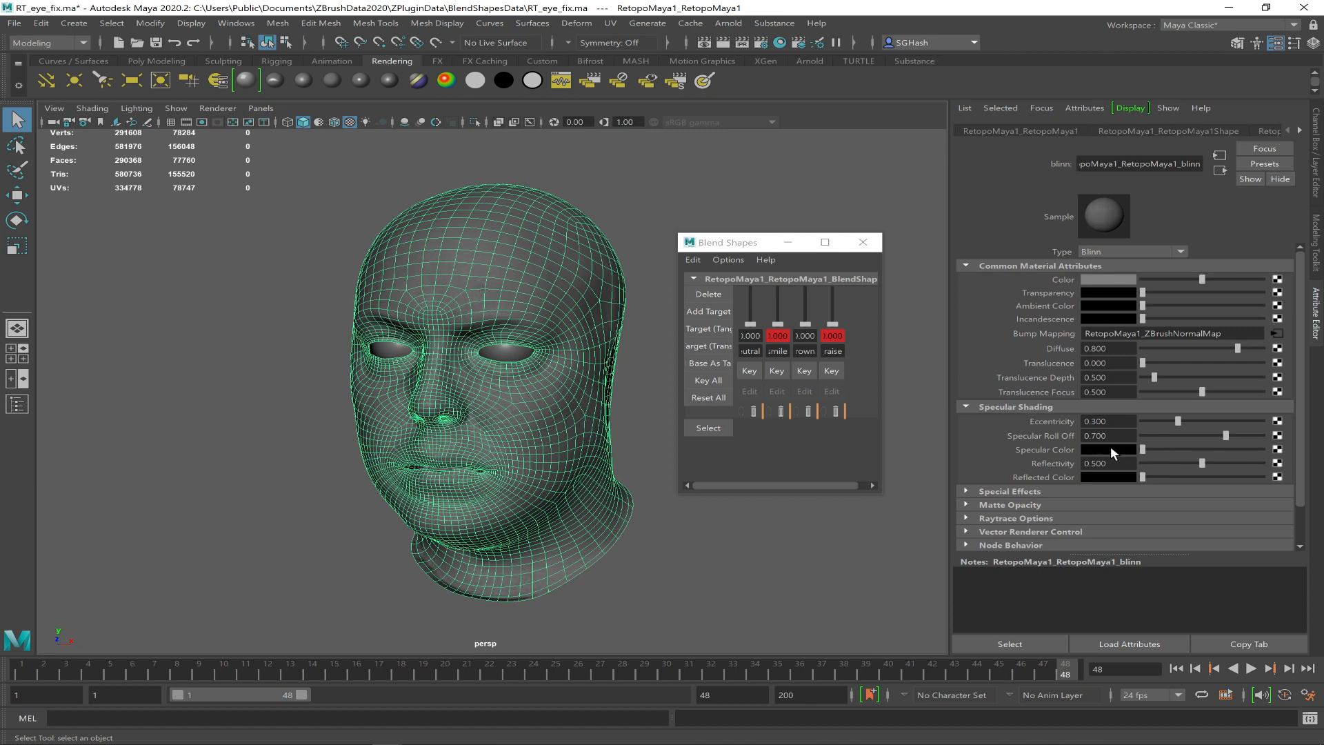
{"action": "left_click", "coordinate": [618, 424]}
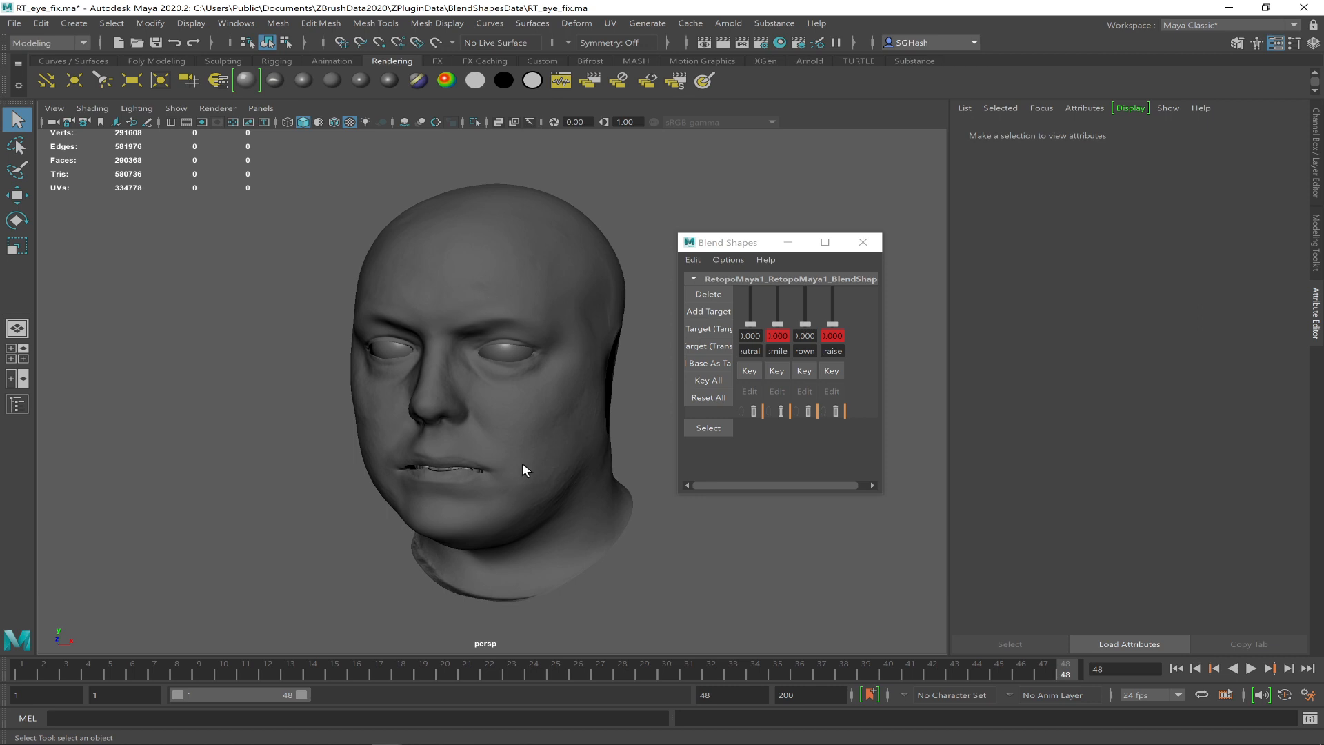
{"action": "key", "text": "super"}
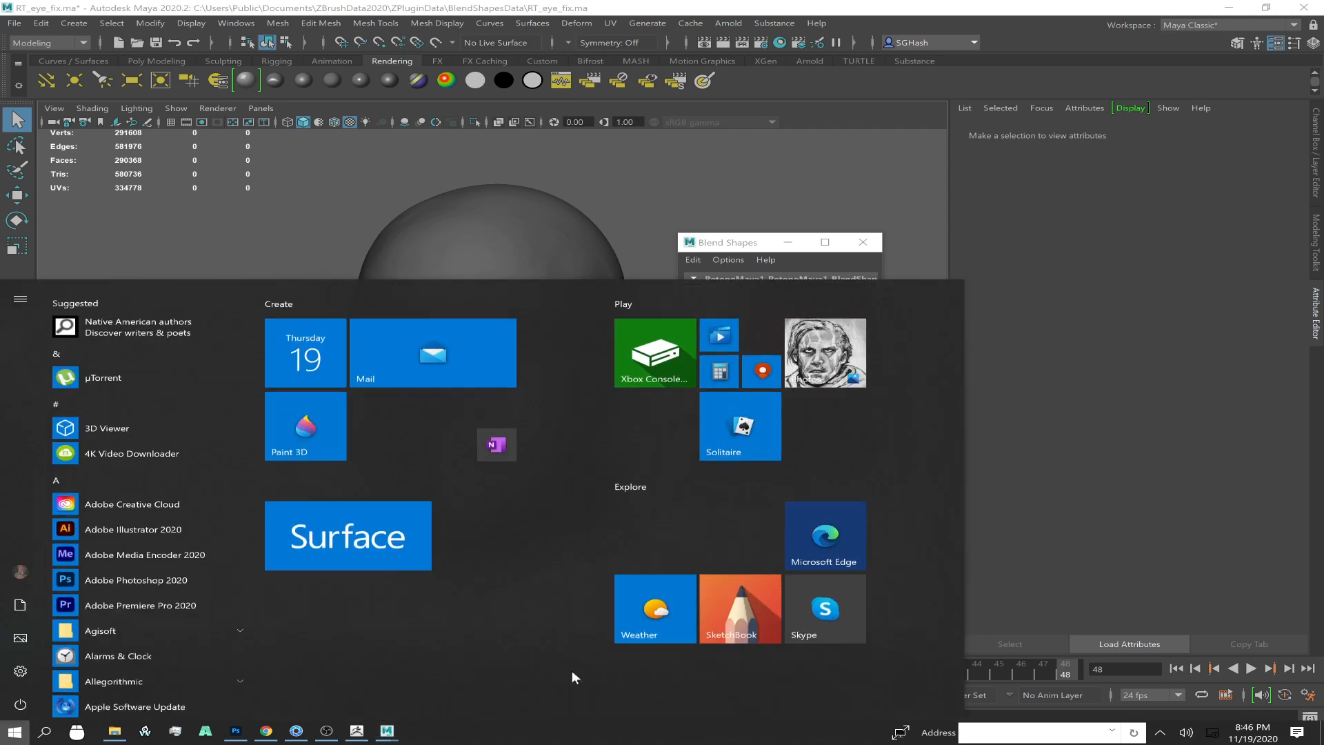
{"action": "left_click", "coordinate": [358, 200]}
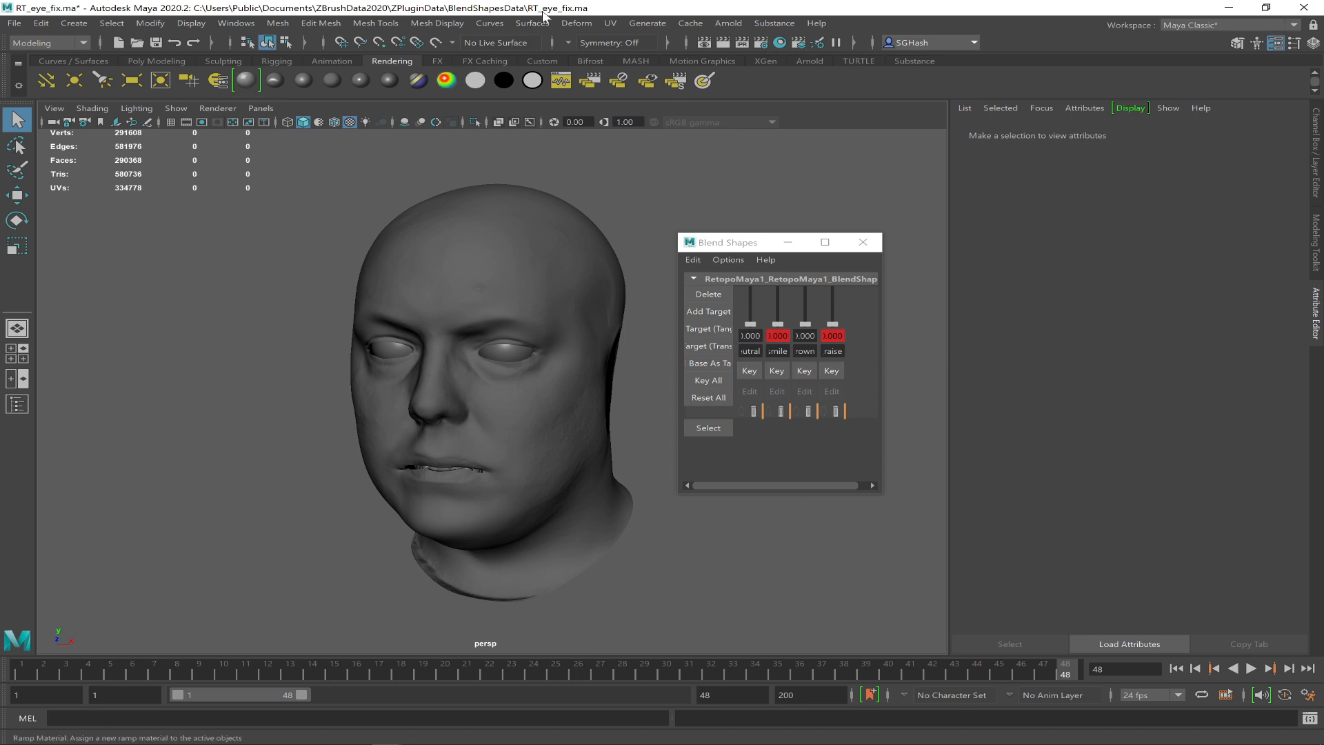
- Create an Arnold SkyDome light and map its Color to a file texture using cape_hill_2k.hdr from the Desktop
{"action": "left_click", "coordinate": [809, 61]}
{"action": "left_click", "coordinate": [131, 79]}
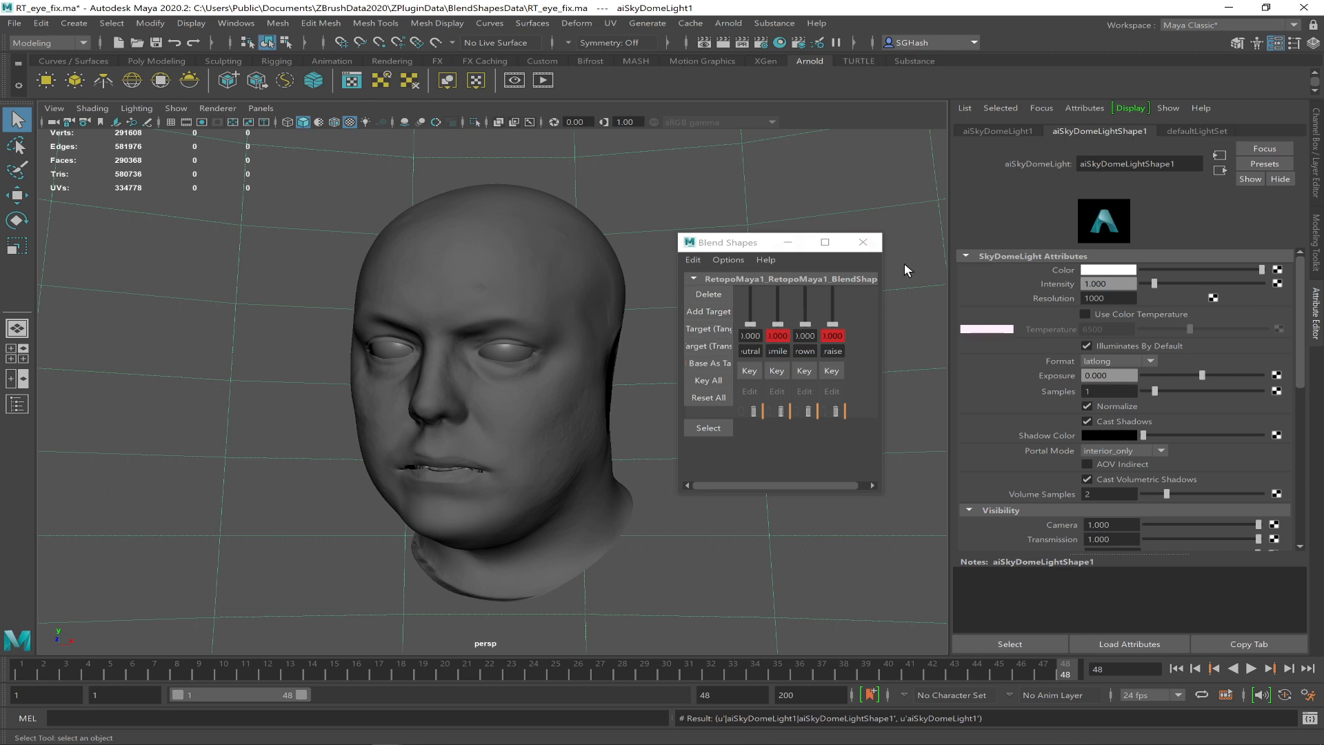
{"action": "left_click", "coordinate": [1277, 270]}
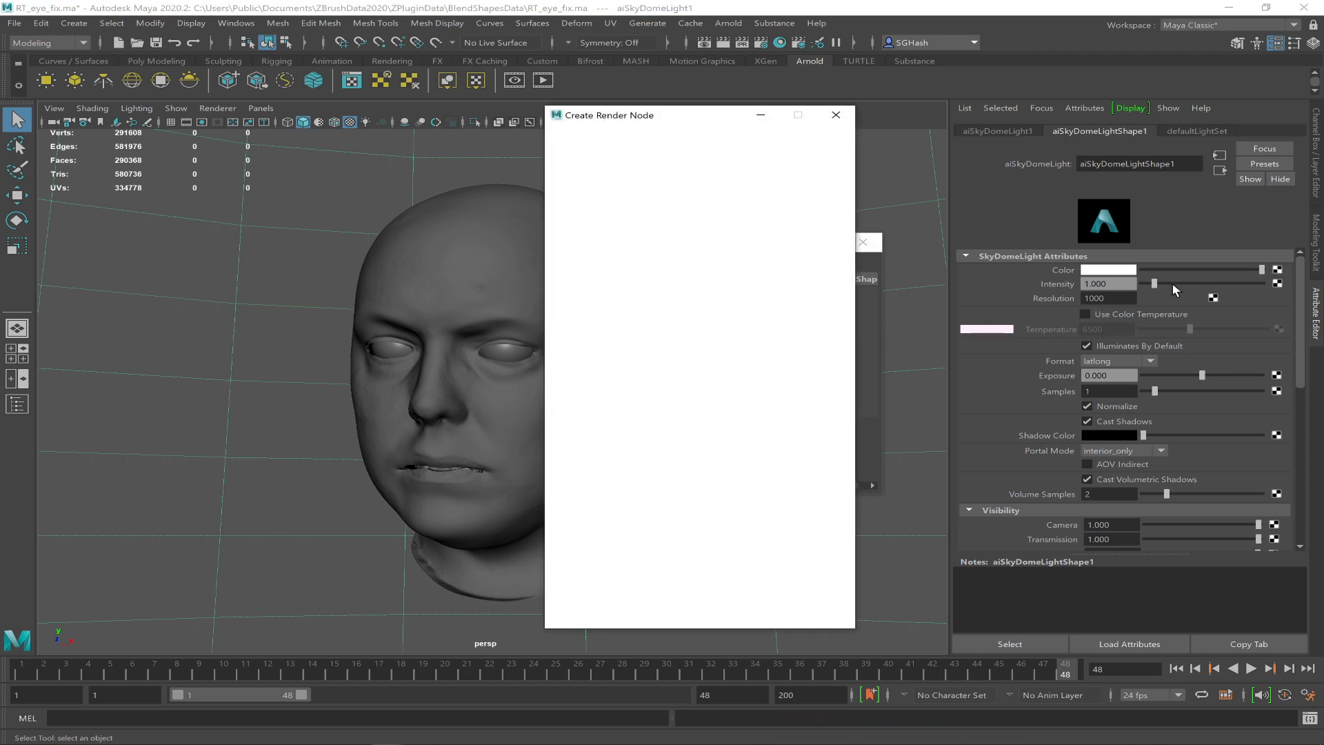
{"action": "left_click", "coordinate": [687, 211]}
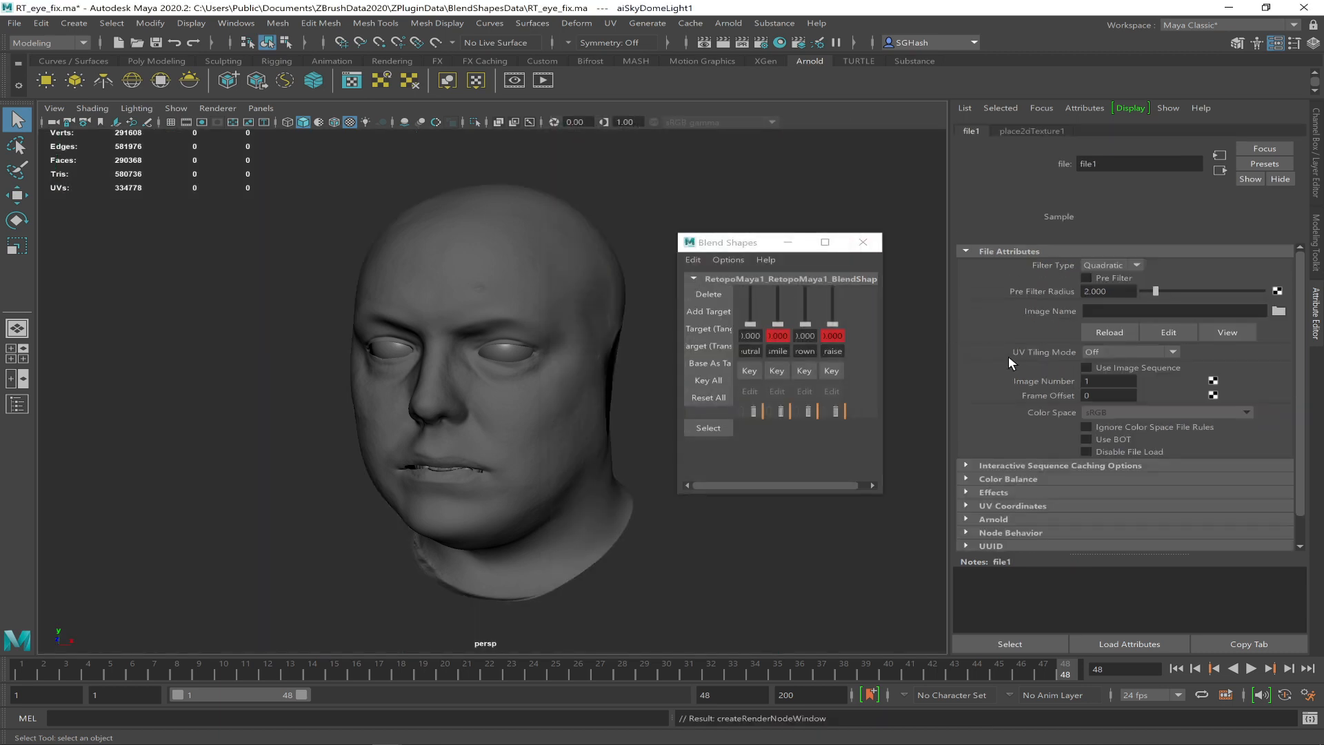
{"action": "left_click", "coordinate": [1279, 310]}
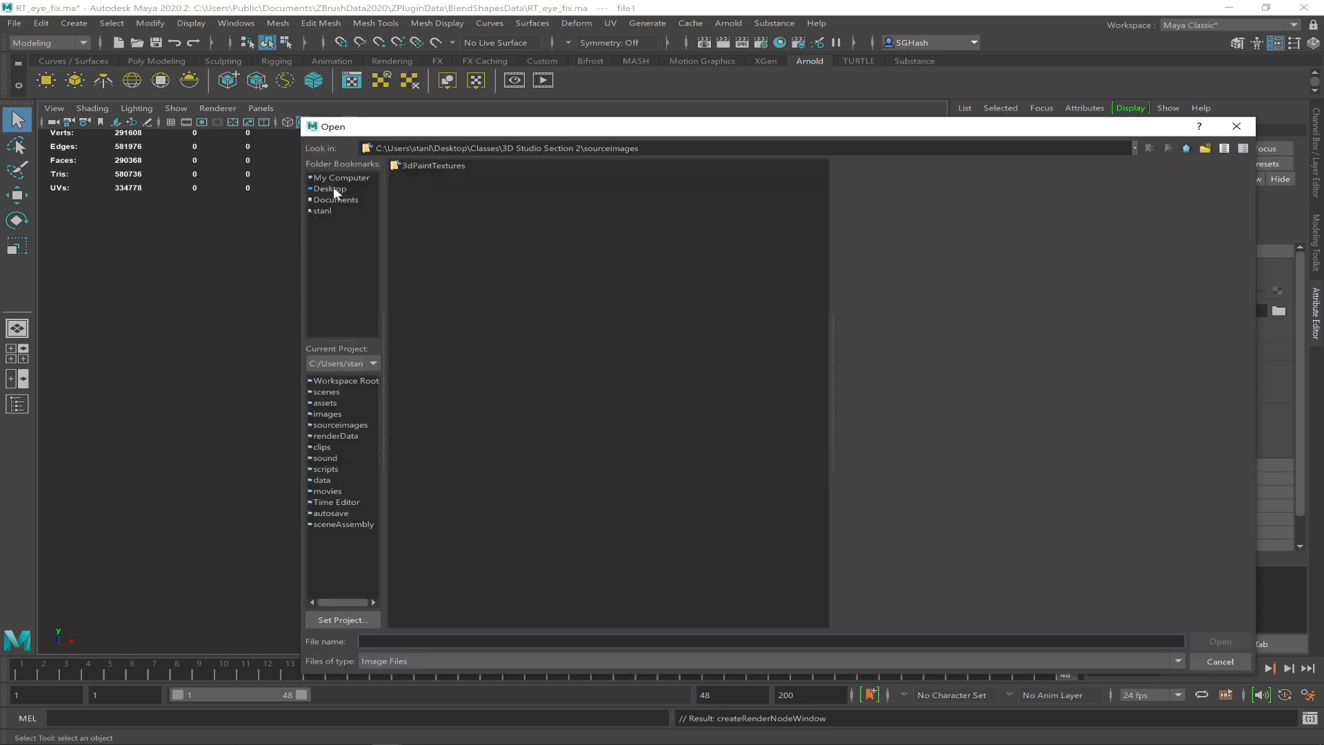
{"action": "left_click", "coordinate": [334, 187]}
{"action": "double_click", "coordinate": [425, 166]}
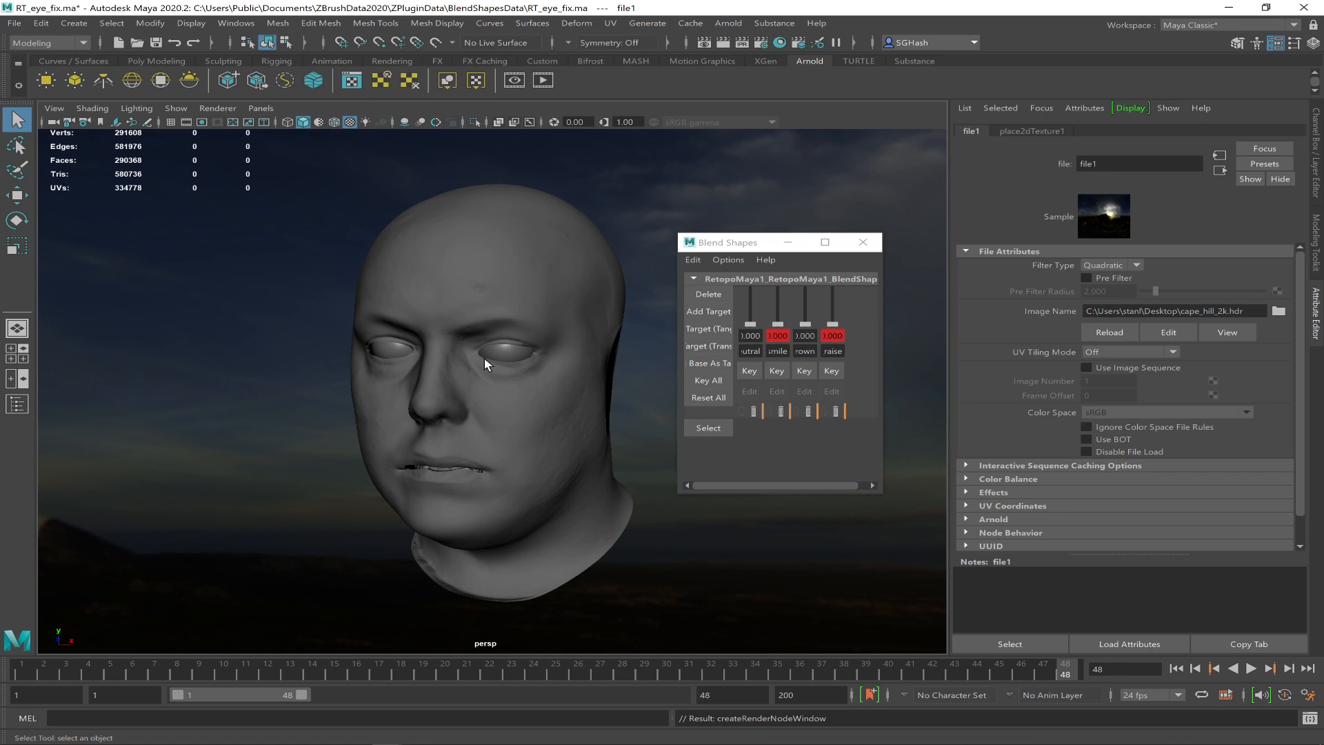
- Select the persp camera and attach an image plane to it using bkground.jpg from the Desktop
{"action": "left_click", "coordinate": [50, 110]}
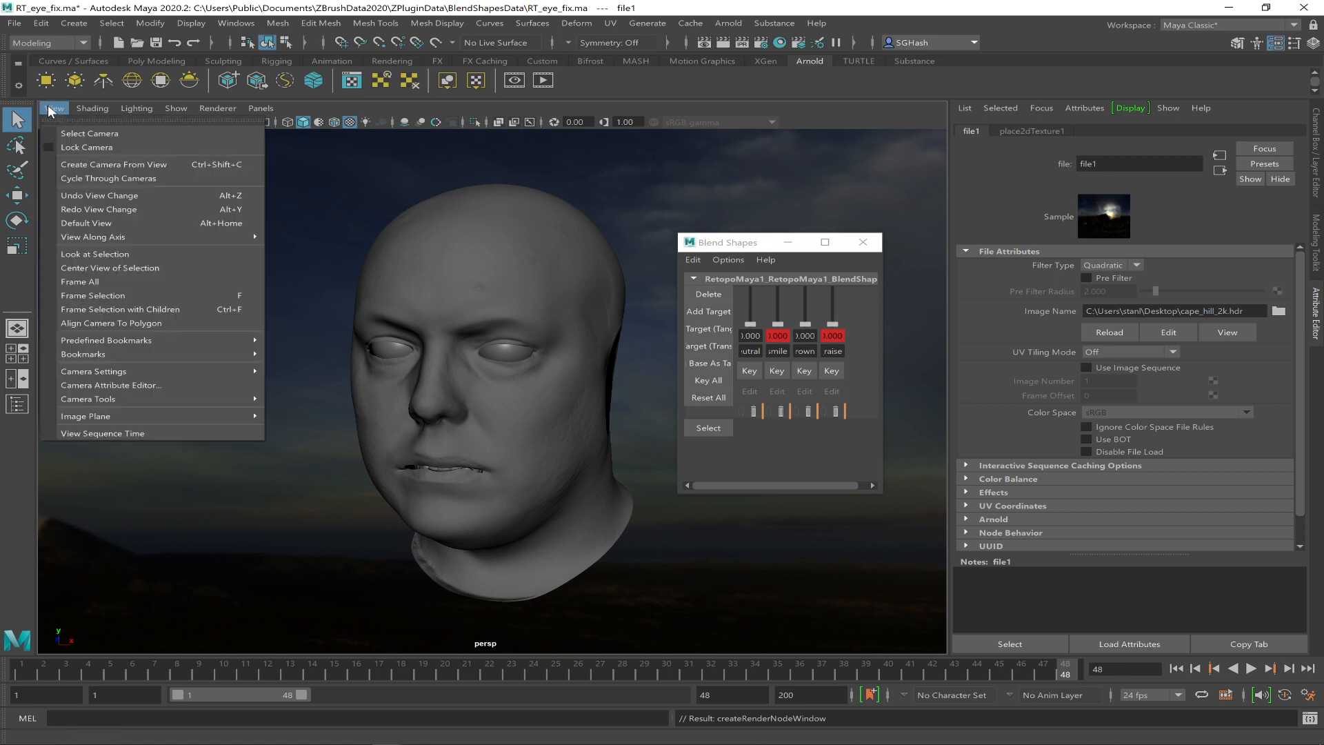
{"action": "left_click", "coordinate": [77, 133]}
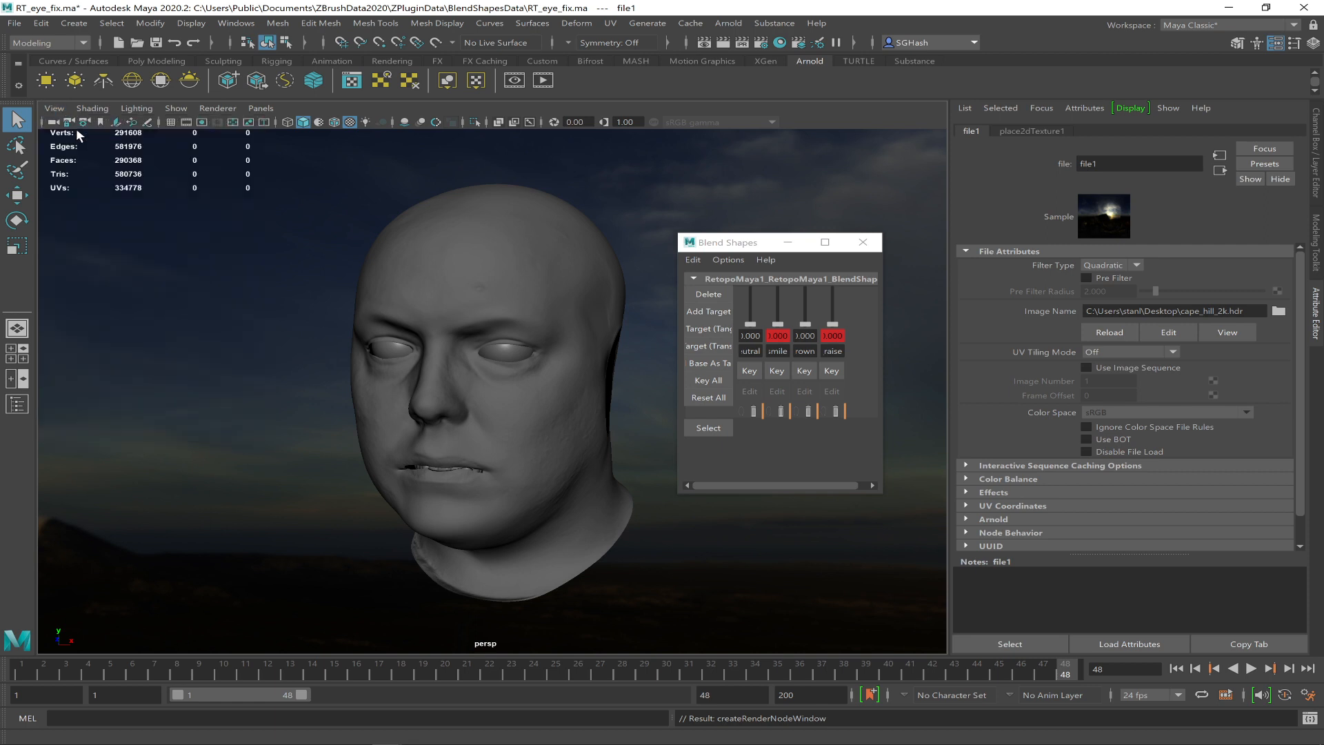
{"action": "left_click", "coordinate": [55, 110]}
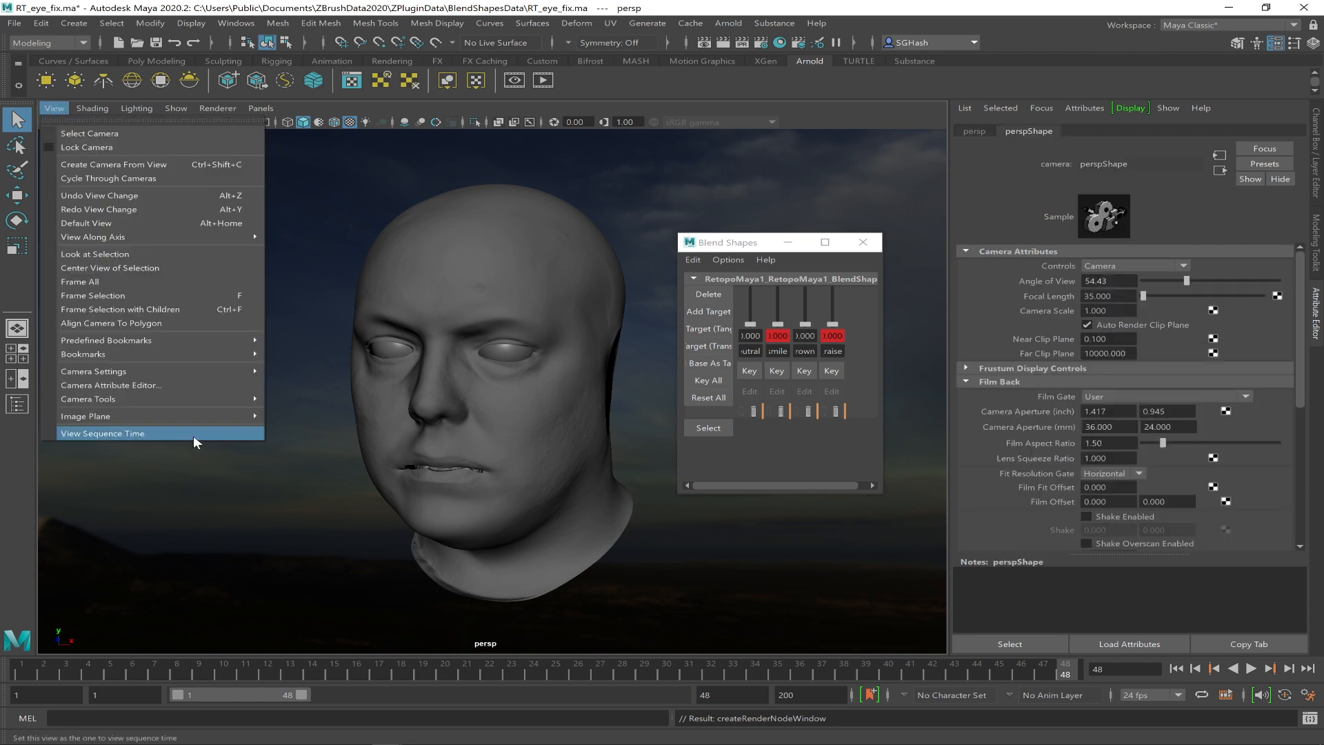
{"action": "left_click", "coordinate": [314, 432]}
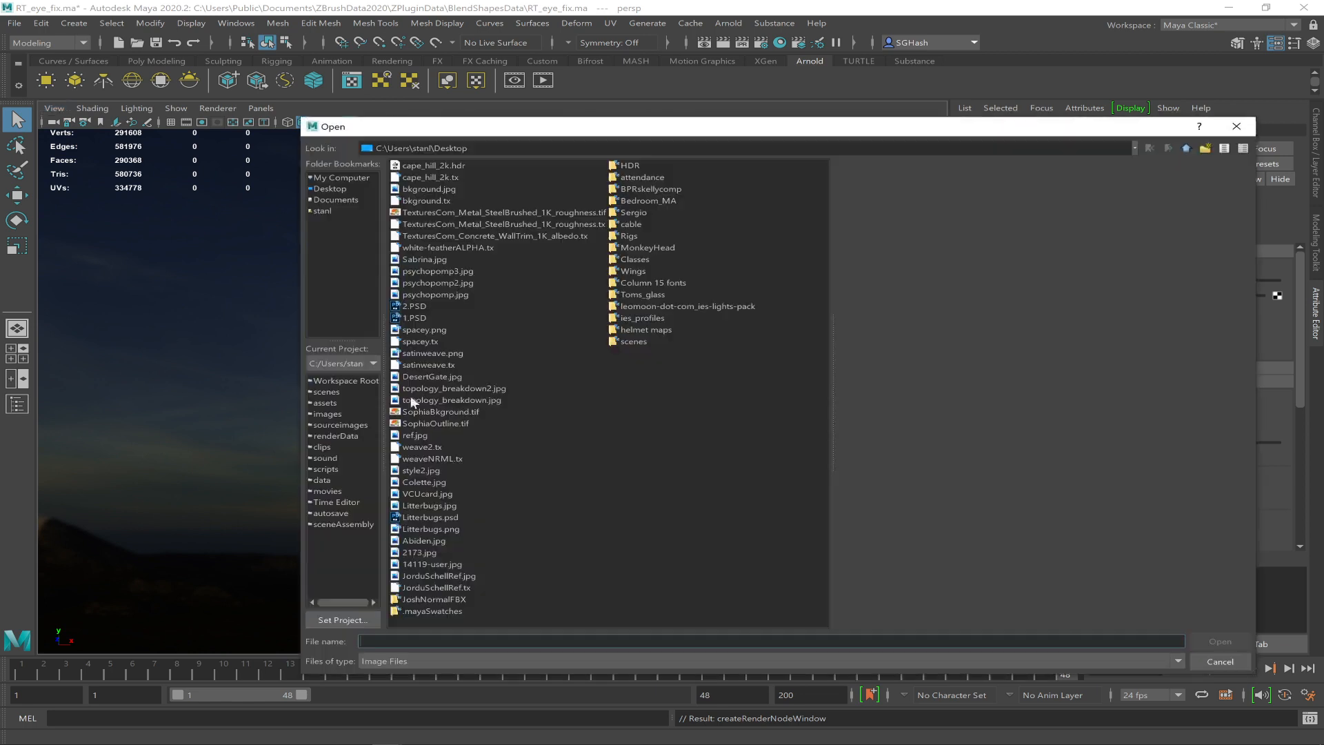
{"action": "double_click", "coordinate": [436, 189]}
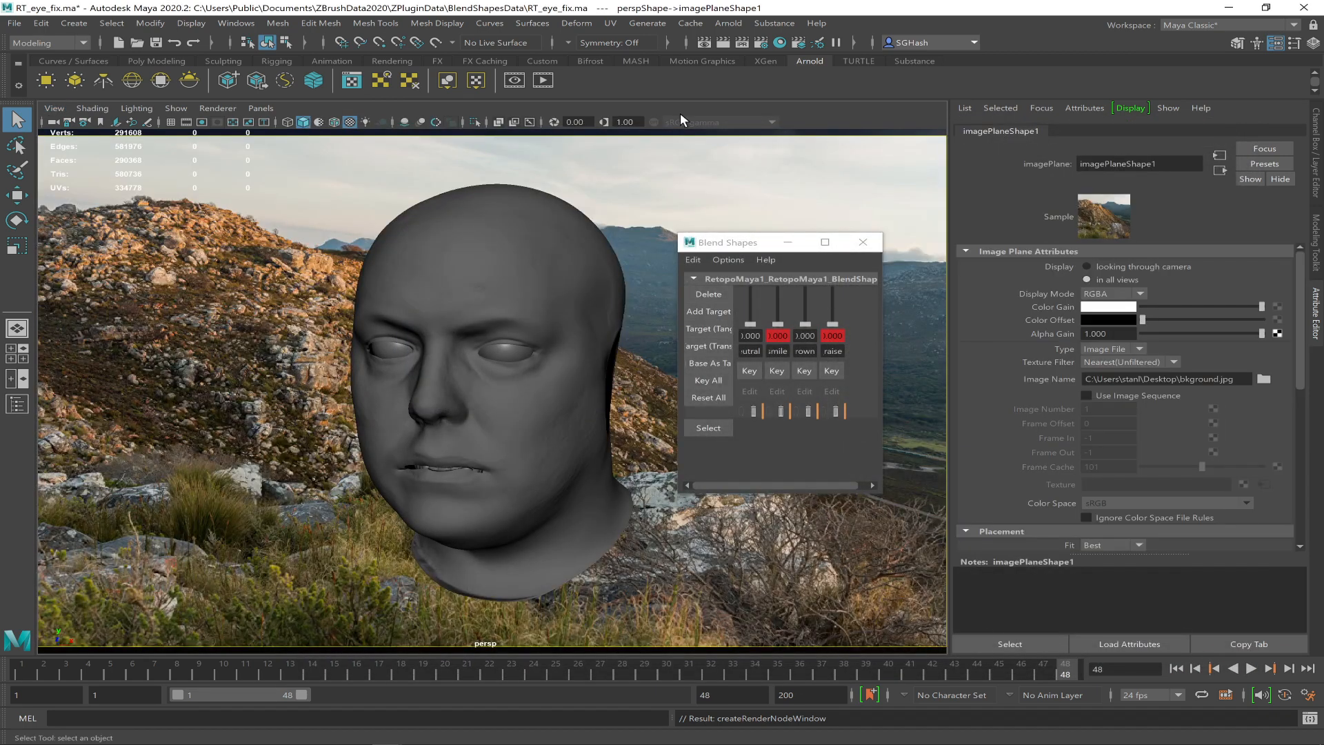
- Render the current frame, switch the renderer to Arnold Renderer for a new render, and minimize the Render View
{"action": "left_click", "coordinate": [723, 43]}
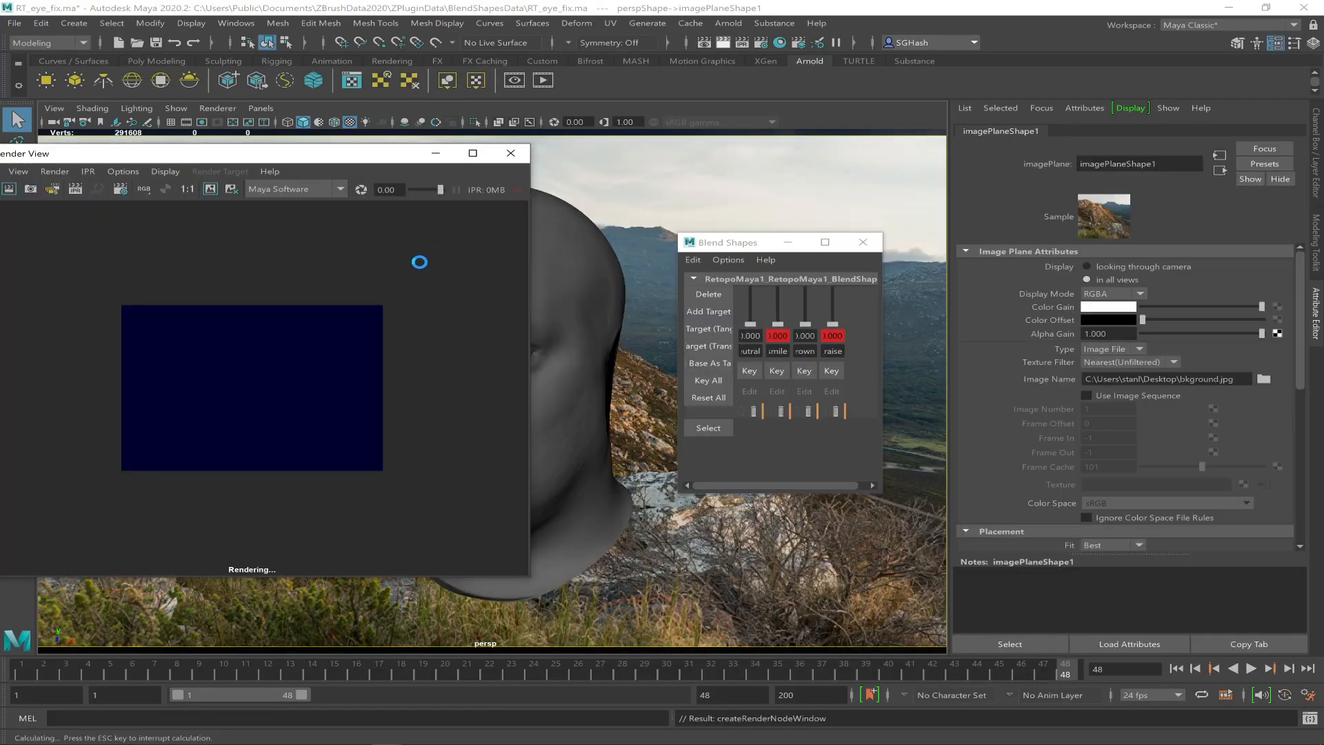
{"action": "left_click", "coordinate": [304, 188]}
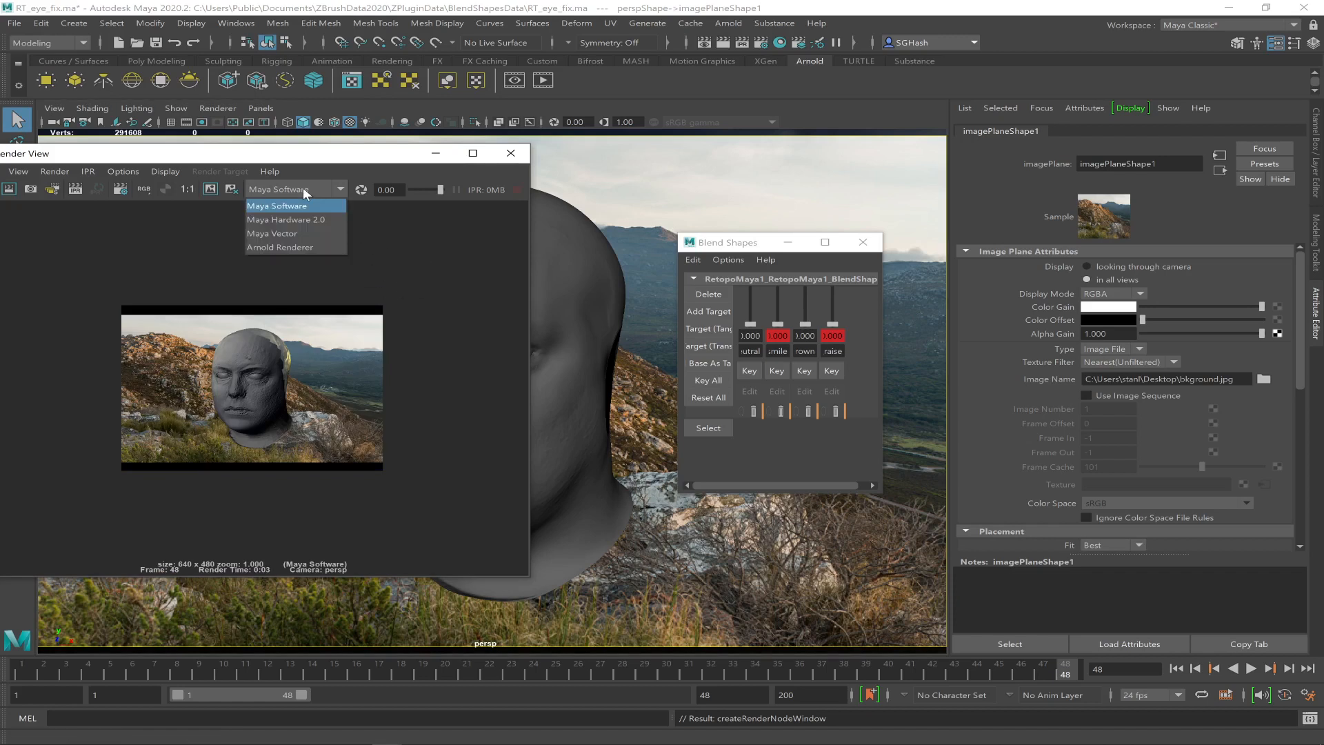
{"action": "left_click", "coordinate": [284, 245]}
{"action": "left_click_drag", "start_coordinate": [336, 160], "coordinate": [549, 164]}
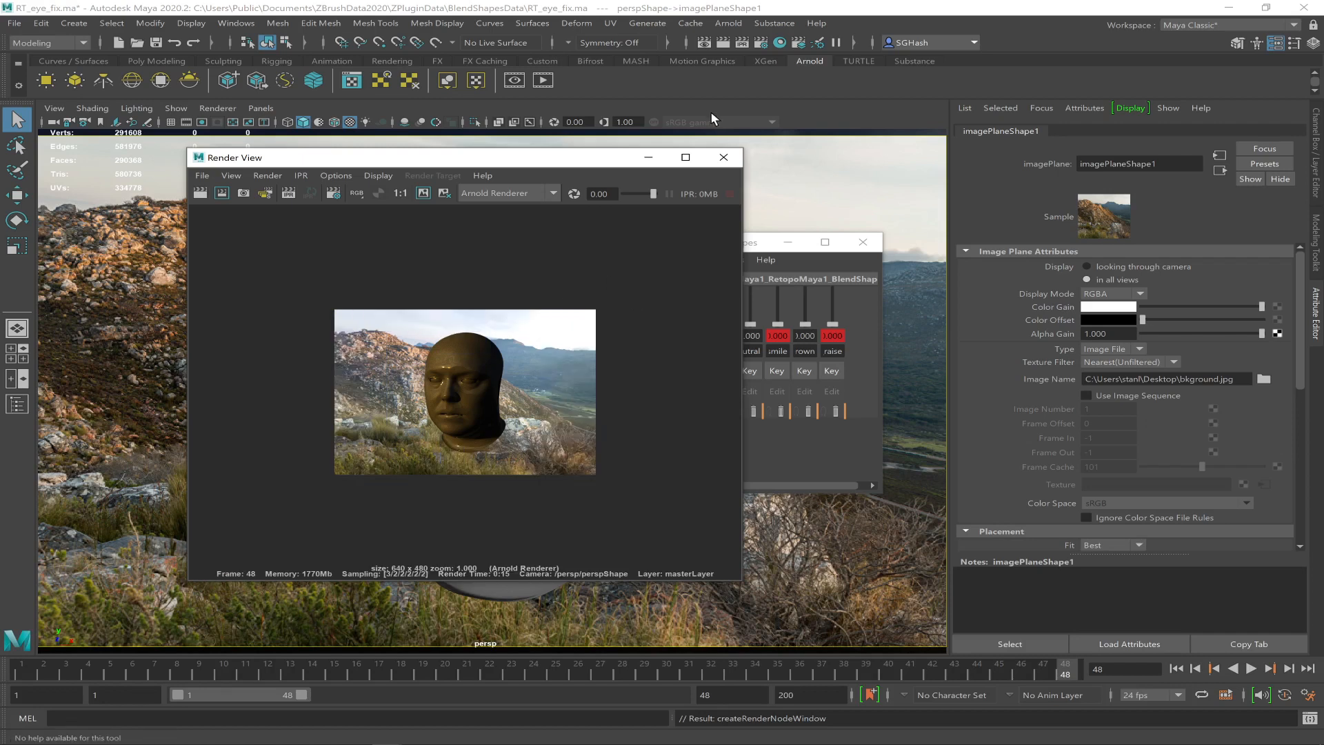
{"action": "left_click", "coordinate": [648, 158]}
- Select the head mesh and connect a new File texture to its blinn material's Color attribute
{"action": "left_click", "coordinate": [602, 384]}
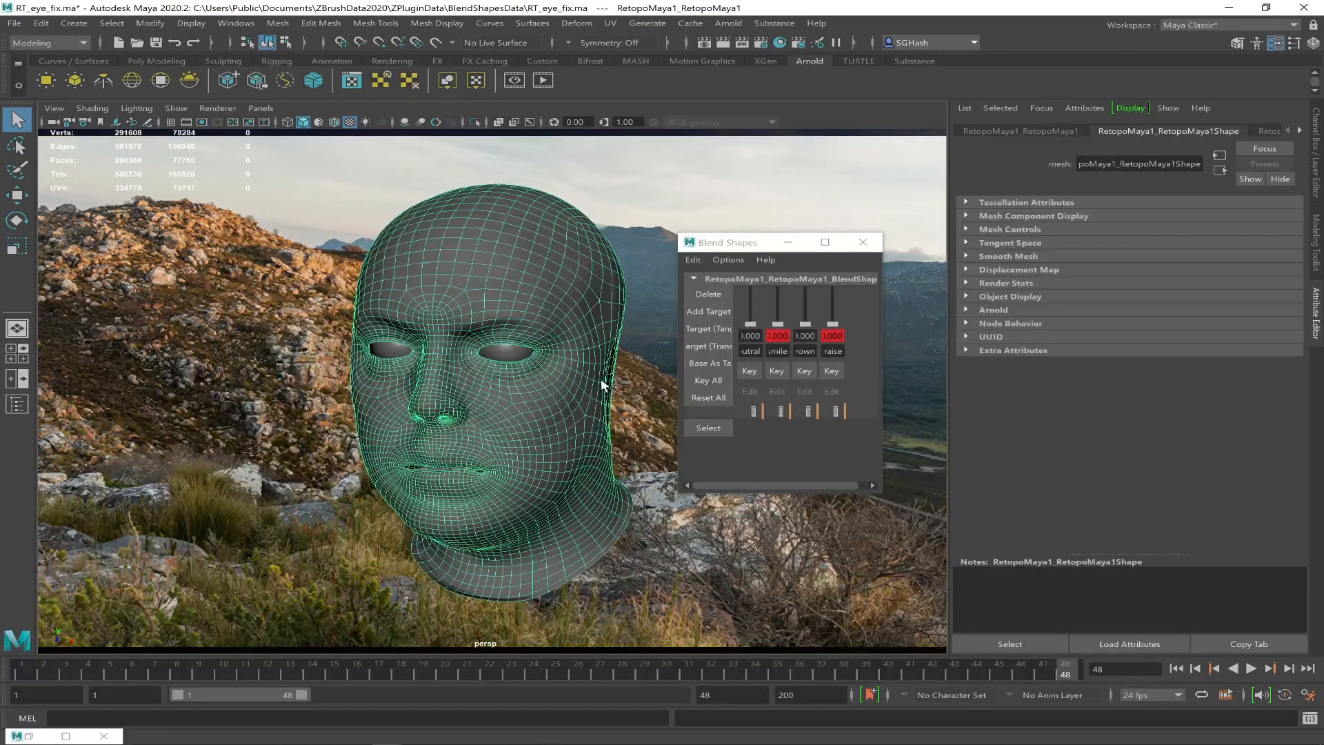
{"action": "left_click", "coordinate": [1298, 130]}
{"action": "left_click", "coordinate": [1298, 129]}
{"action": "left_click", "coordinate": [1298, 129]}
{"action": "left_click", "coordinate": [1231, 131]}
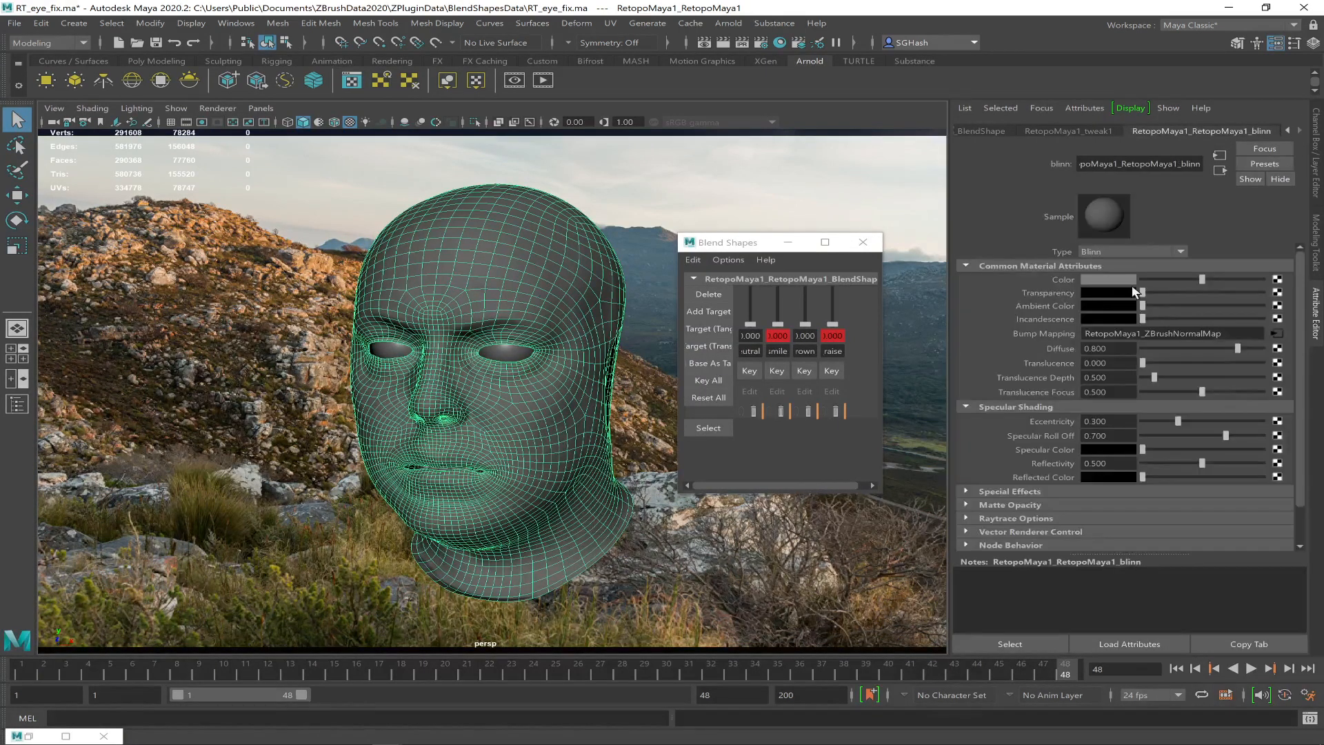
{"action": "left_click", "coordinate": [1276, 279]}
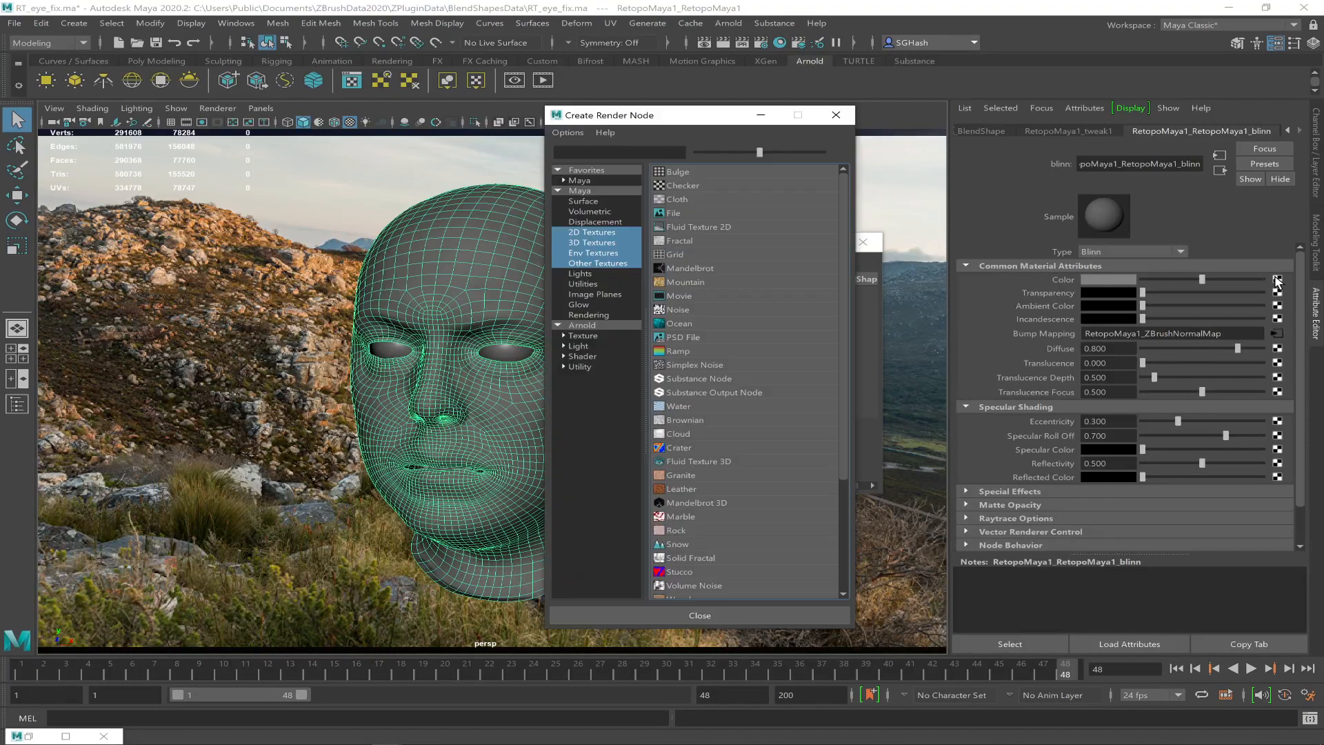
{"action": "left_click", "coordinate": [672, 213]}
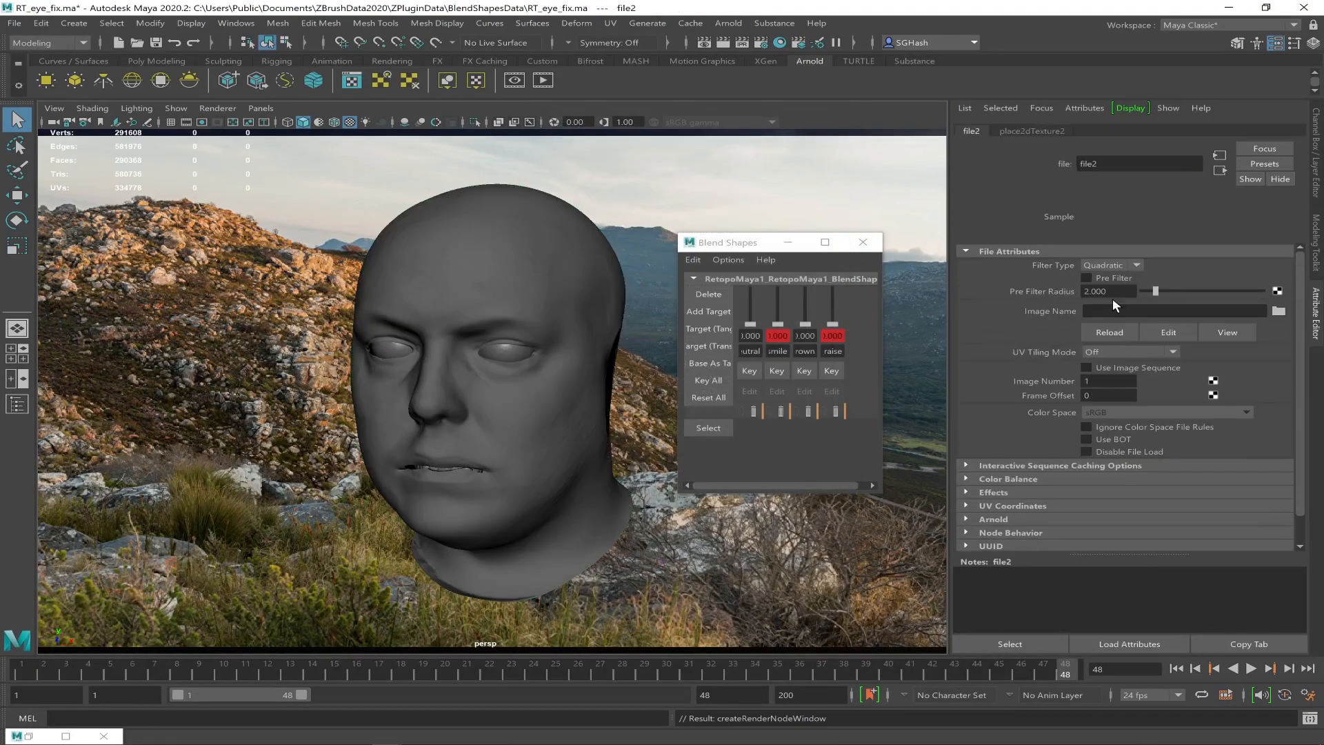
- Load RetopoMaya1_TXTR.png from the joshretopo6.fbm folder as the new file texture's image
{"action": "left_click", "coordinate": [1278, 311]}
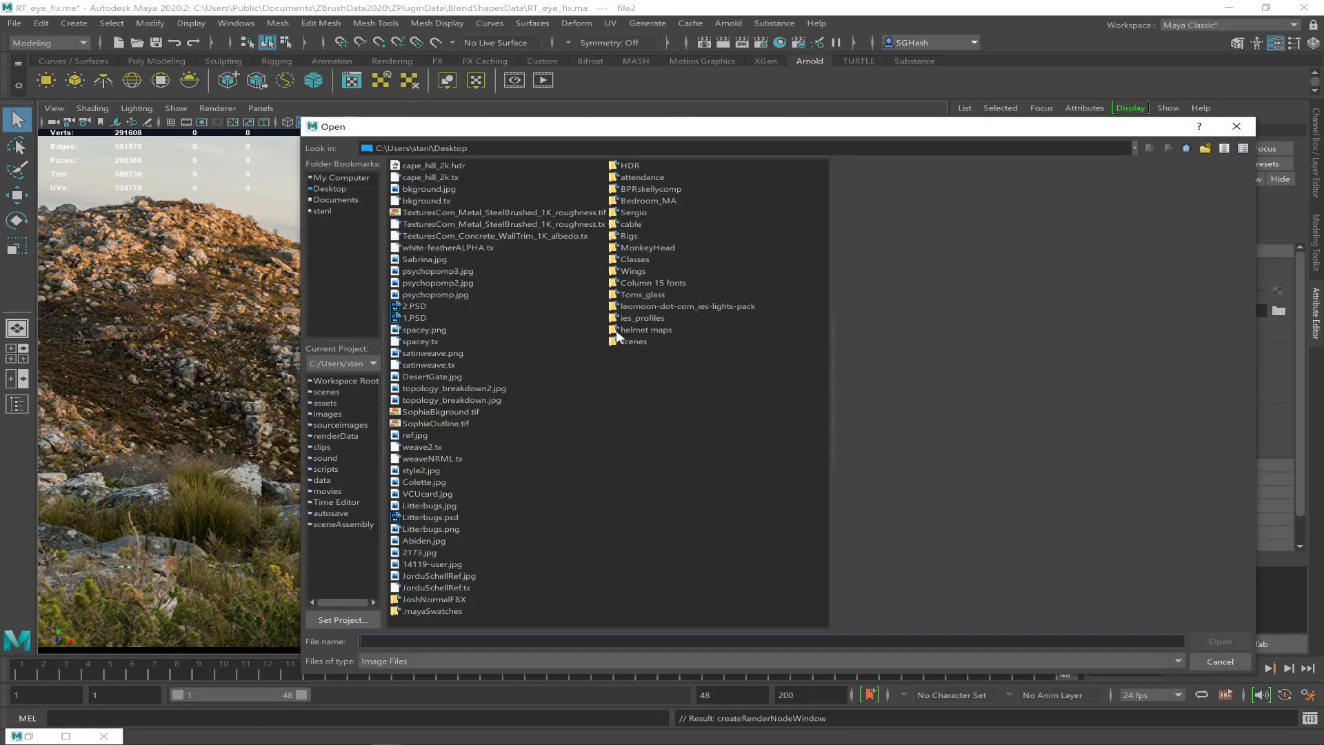
{"action": "double_click", "coordinate": [440, 598]}
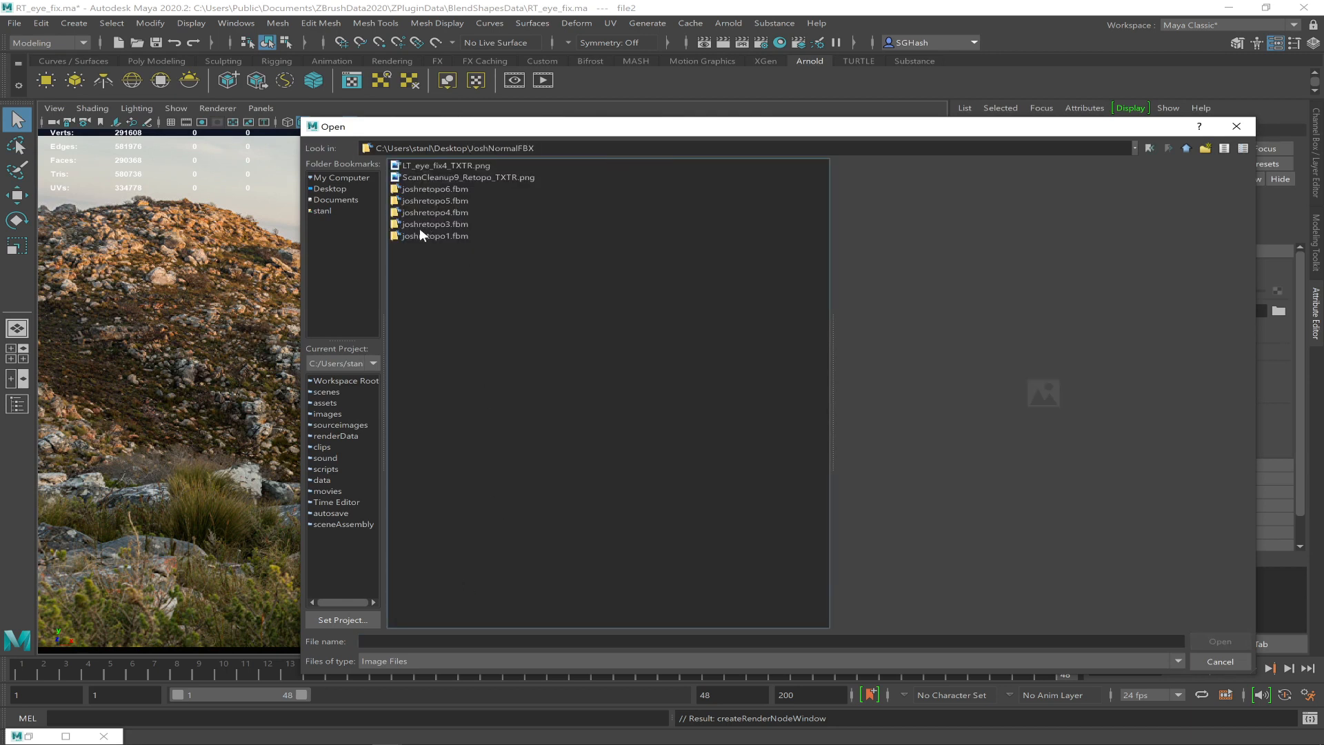
{"action": "left_click", "coordinate": [428, 184]}
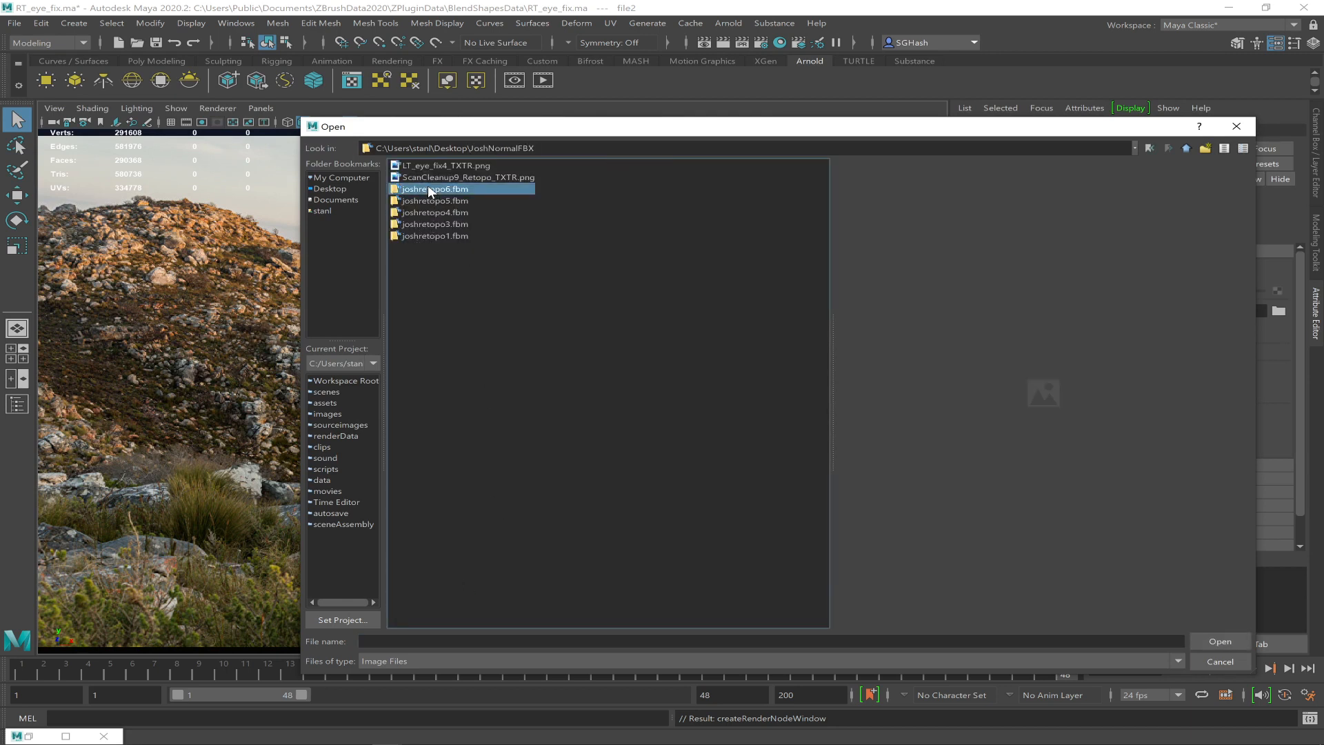
{"action": "double_click", "coordinate": [427, 186]}
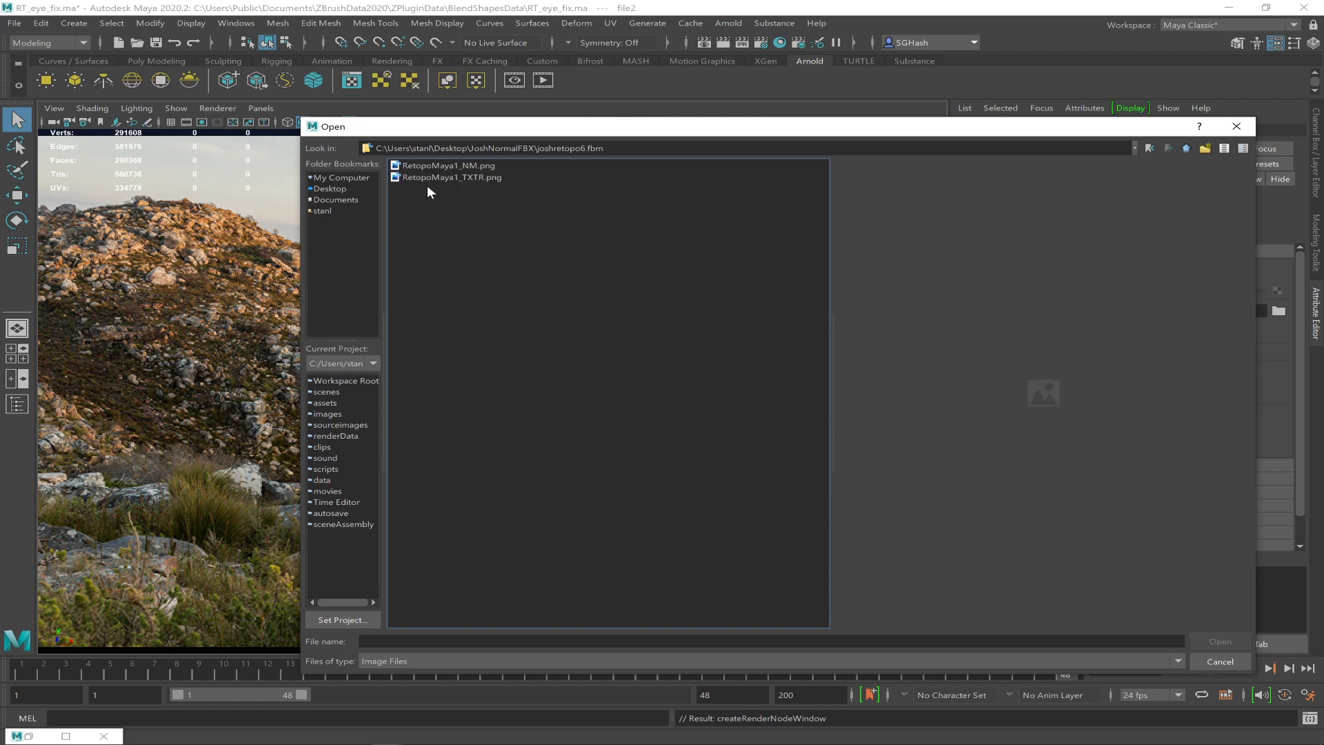
{"action": "left_click", "coordinate": [461, 176]}
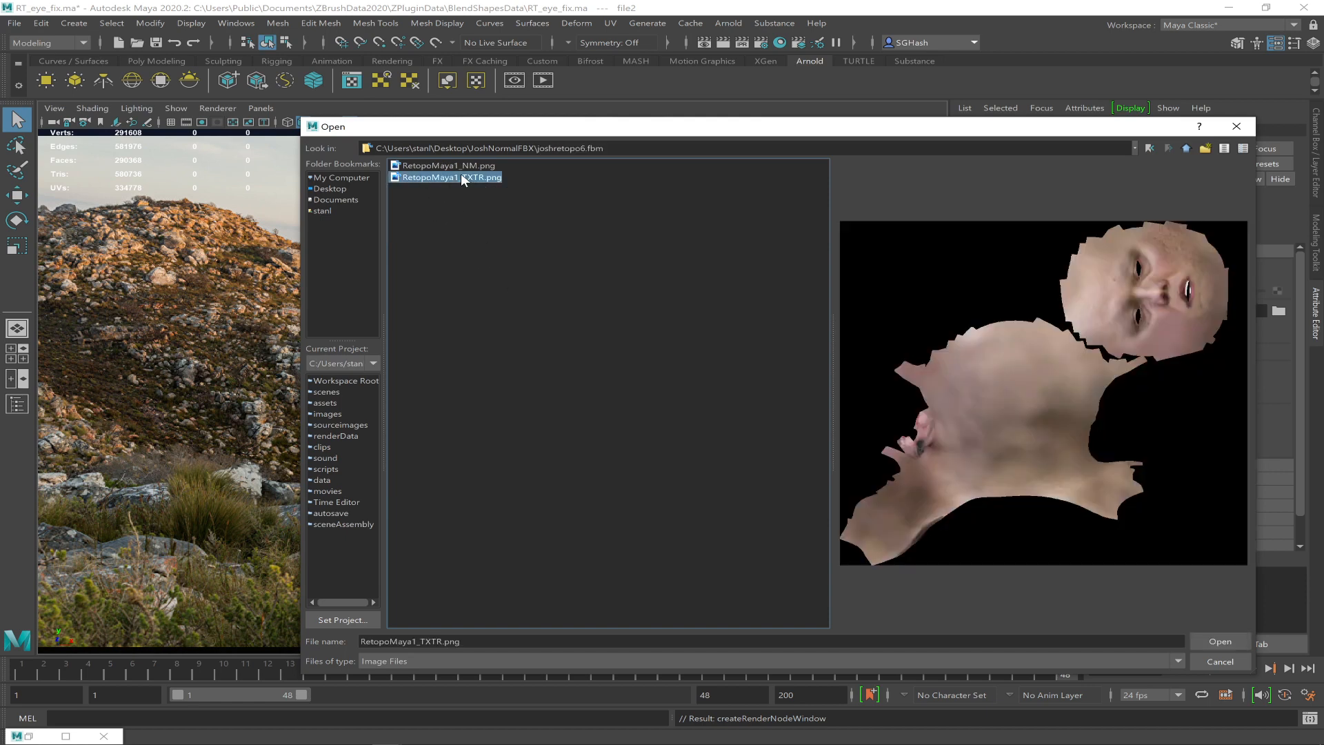
{"action": "double_click", "coordinate": [461, 176]}
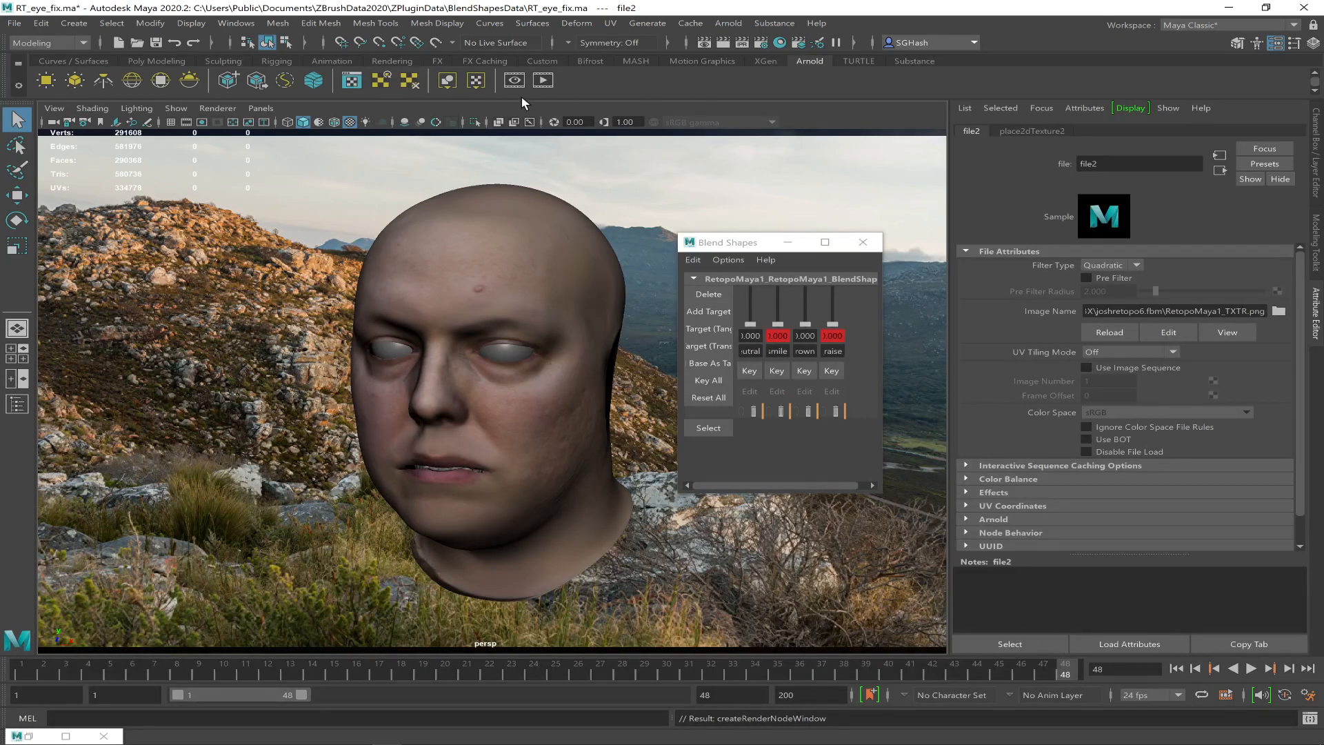
- Render the textured head again with Arnold and minimize the Render View
{"action": "left_click", "coordinate": [722, 43]}
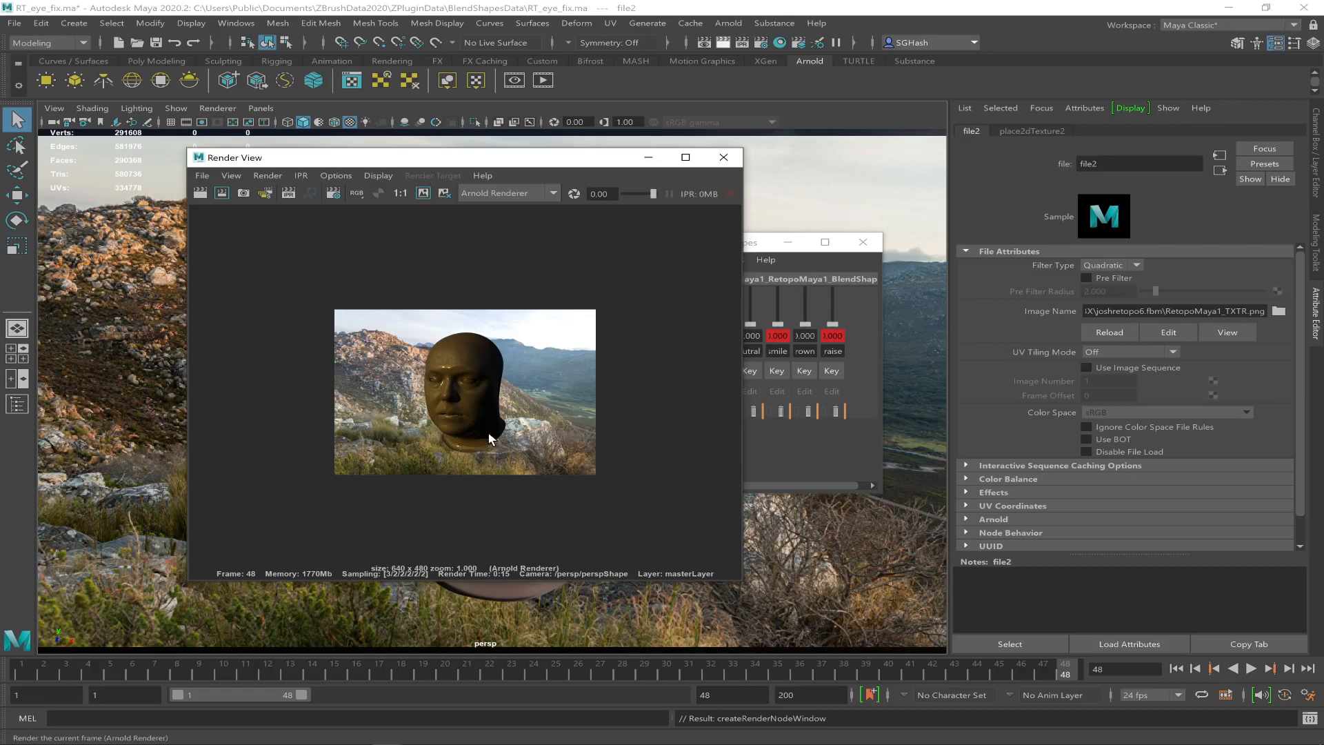
{"action": "left_click", "coordinate": [200, 193]}
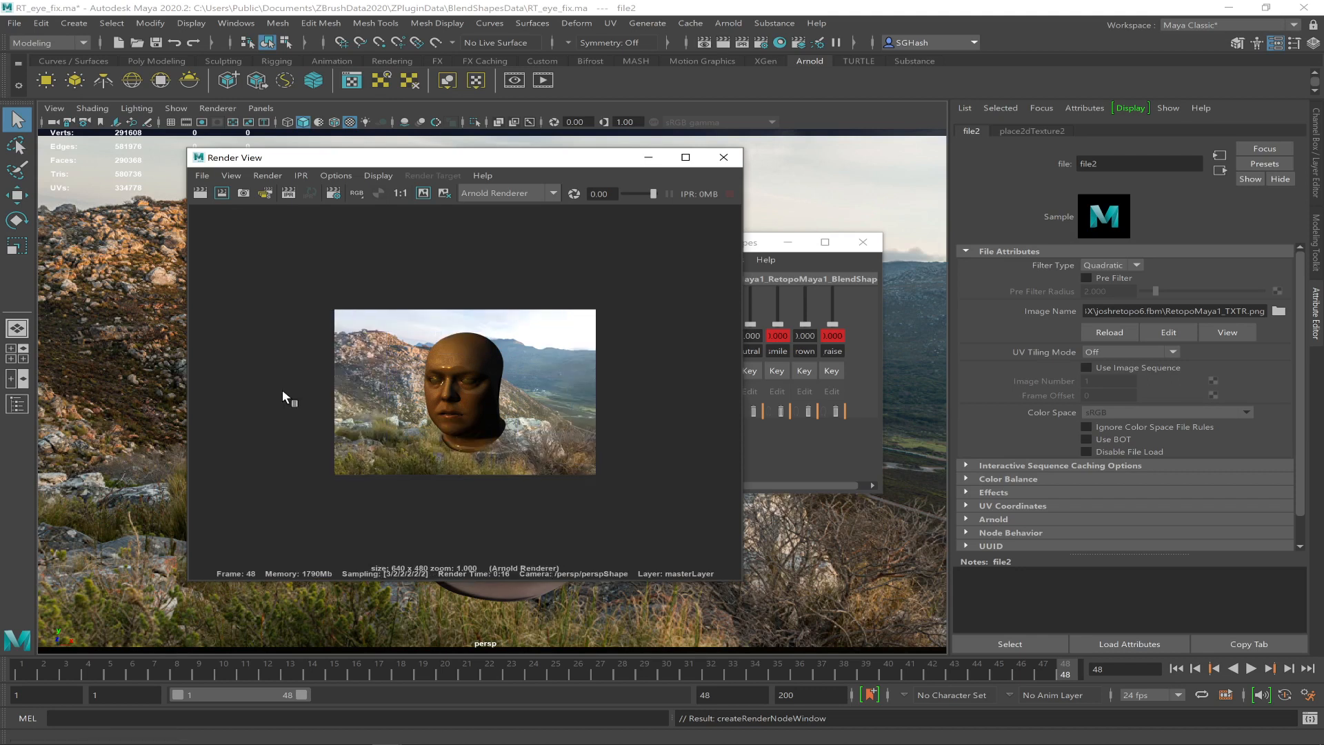
{"action": "left_click", "coordinate": [648, 157]}
- Select the head mesh and create an Arnold aiStandardSurface shader in the Hypershade
{"action": "left_click", "coordinate": [541, 209]}
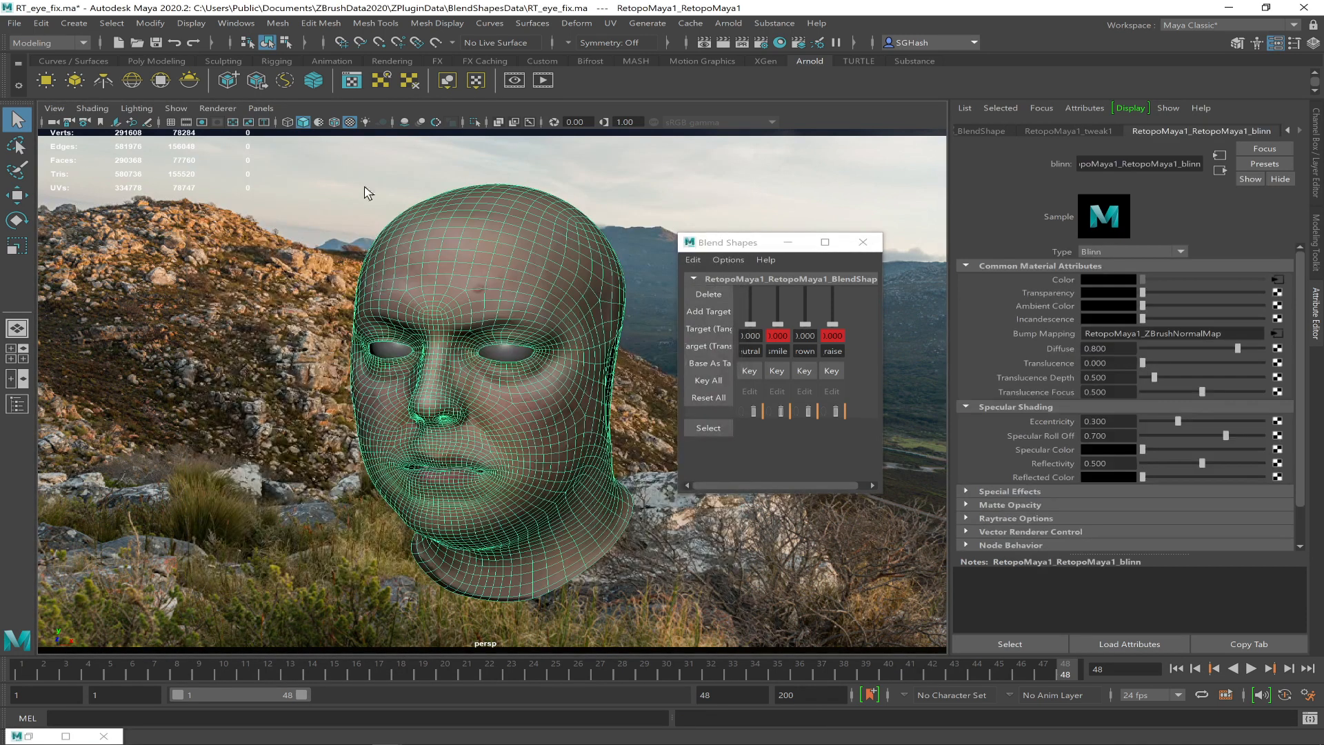
{"action": "left_click", "coordinate": [236, 22]}
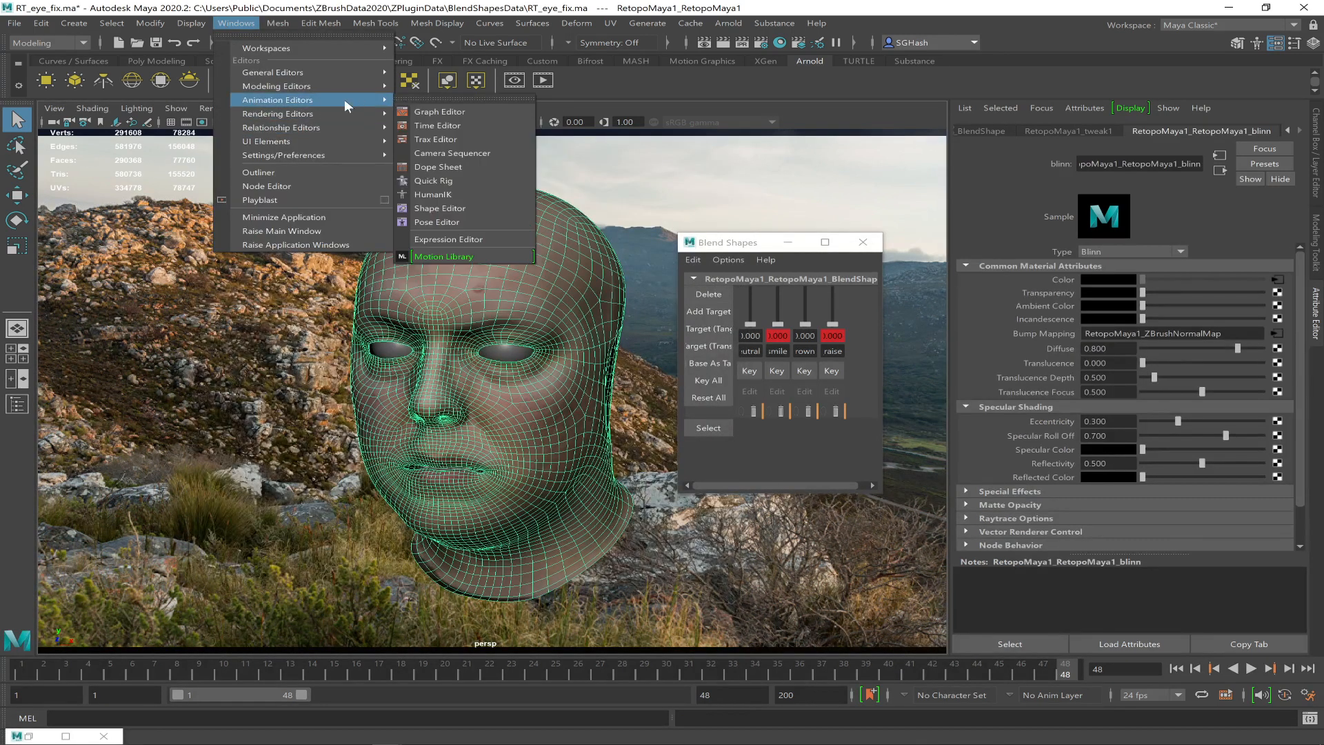
{"action": "mouse_move", "coordinate": [338, 112]}
{"action": "left_click", "coordinate": [465, 138]}
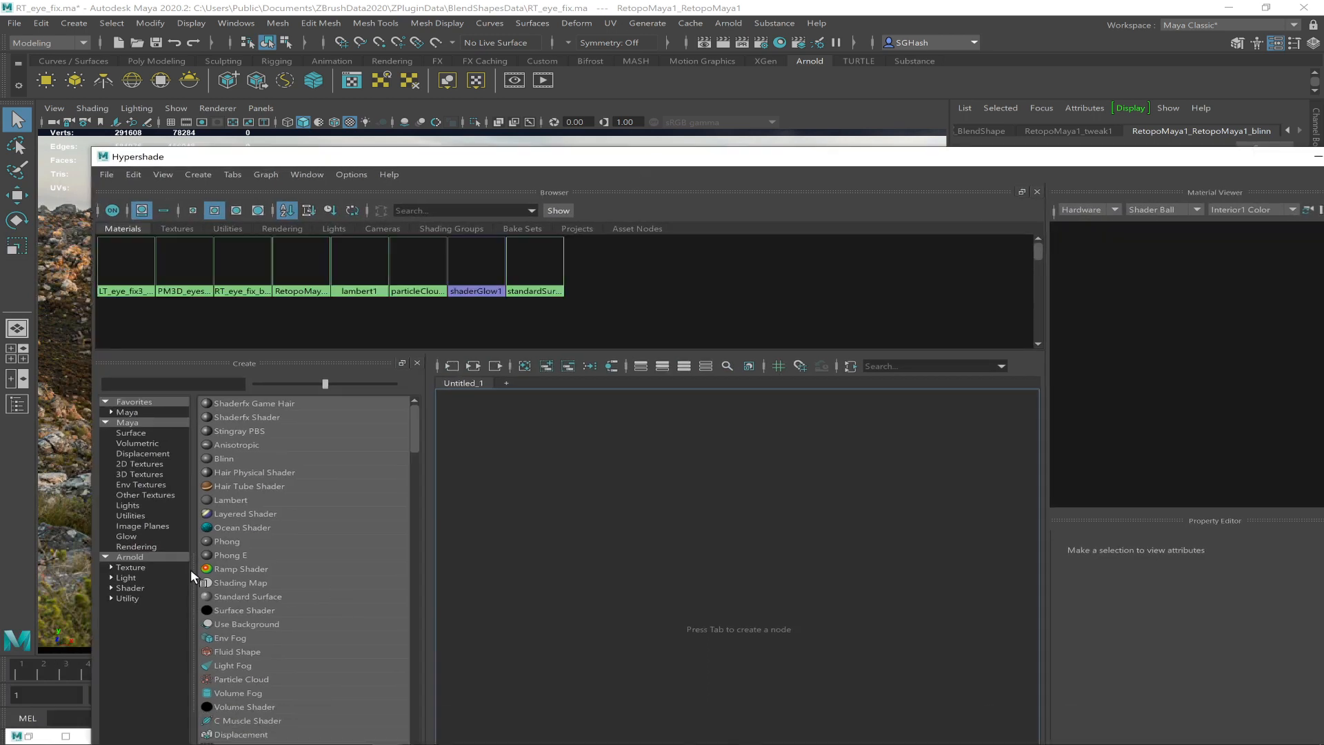
{"action": "left_click", "coordinate": [123, 587]}
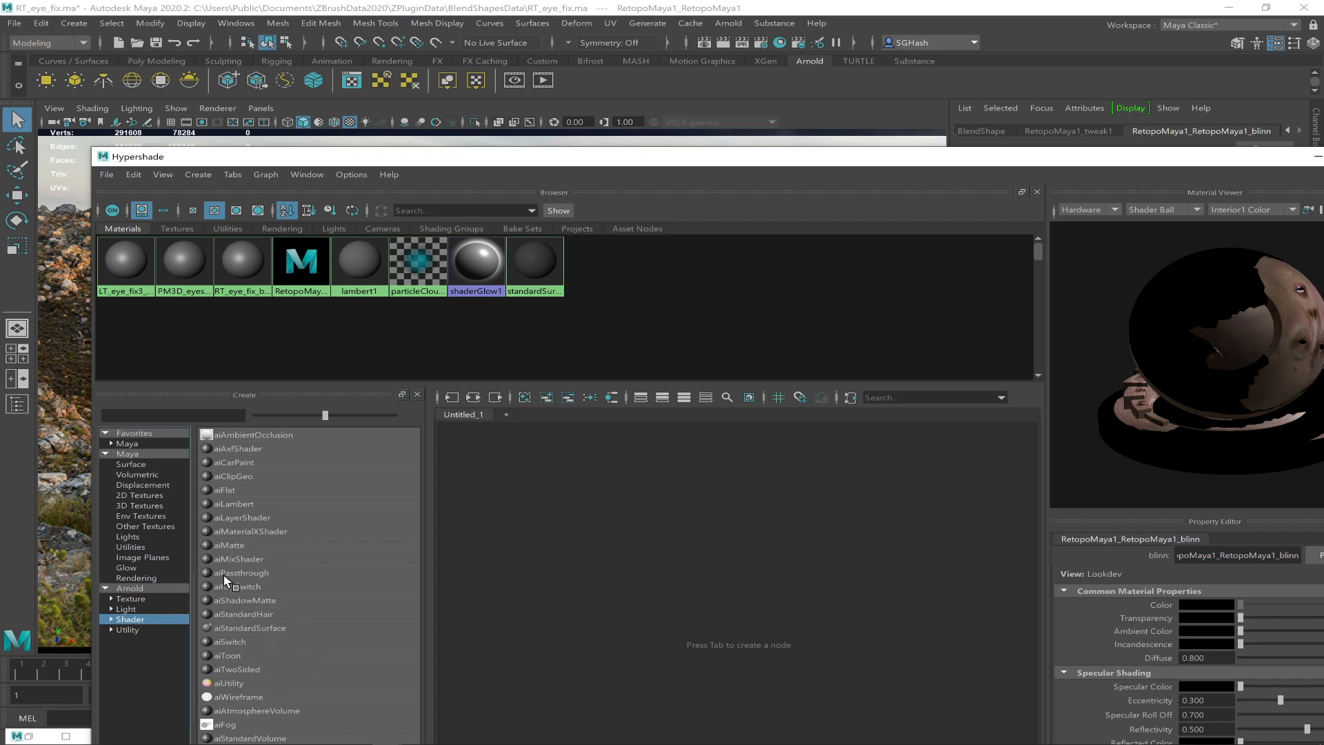
{"action": "left_click", "coordinate": [237, 628]}
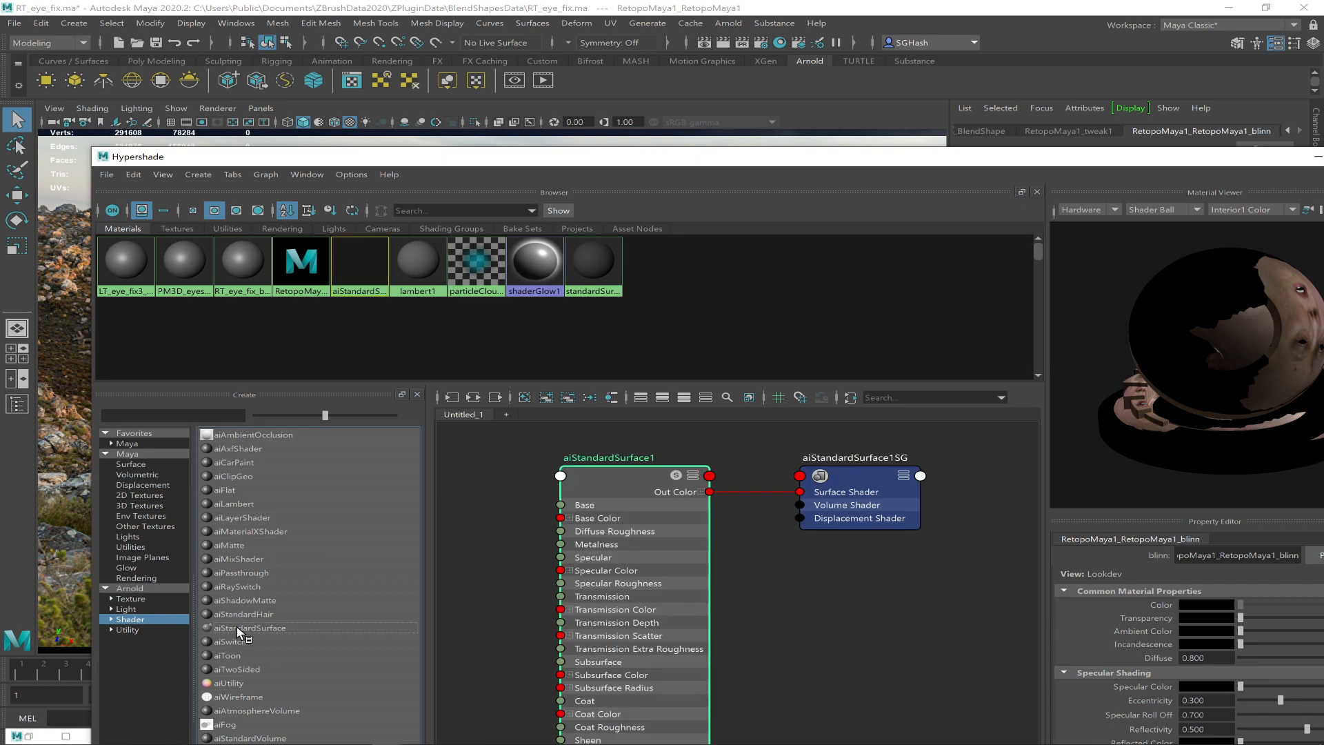
- Apply the Skin preset to the new aiStandardSurface shader
{"action": "left_click_drag", "start_coordinate": [920, 165], "coordinate": [722, 139]}
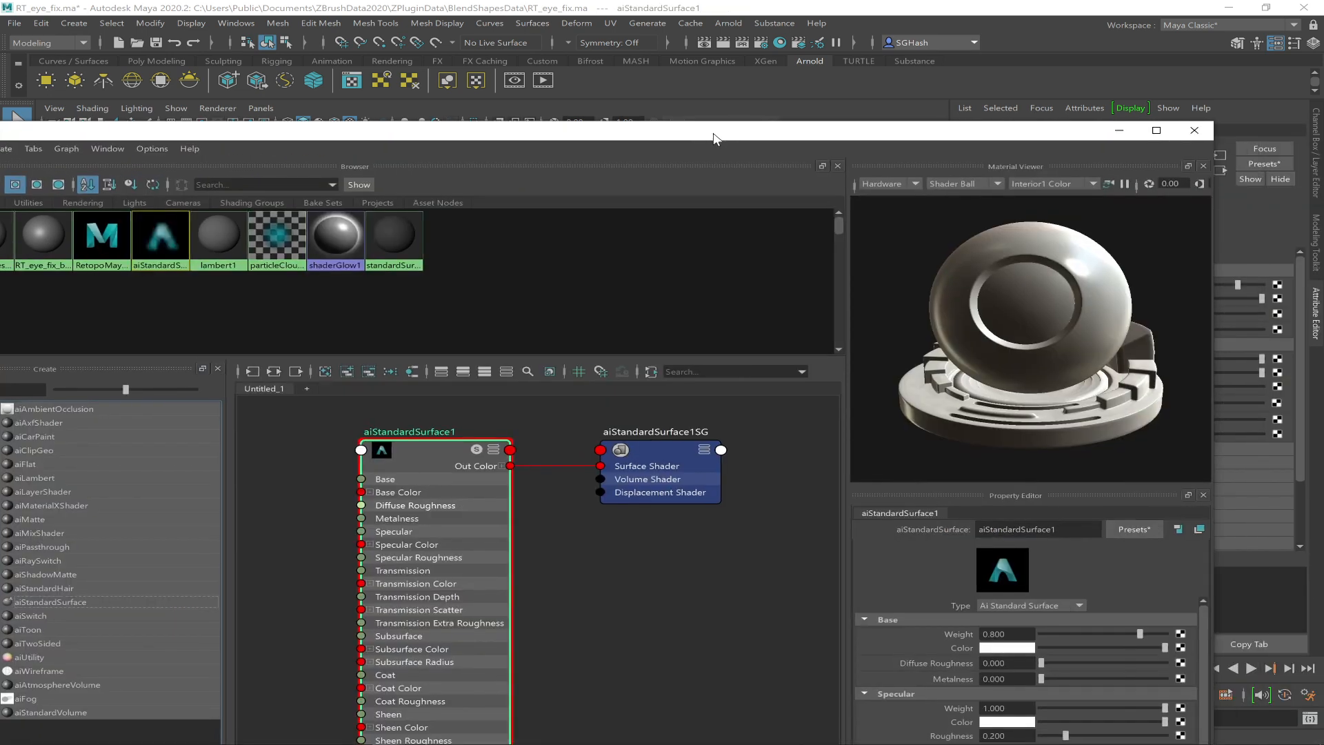
{"action": "left_click", "coordinate": [1138, 526]}
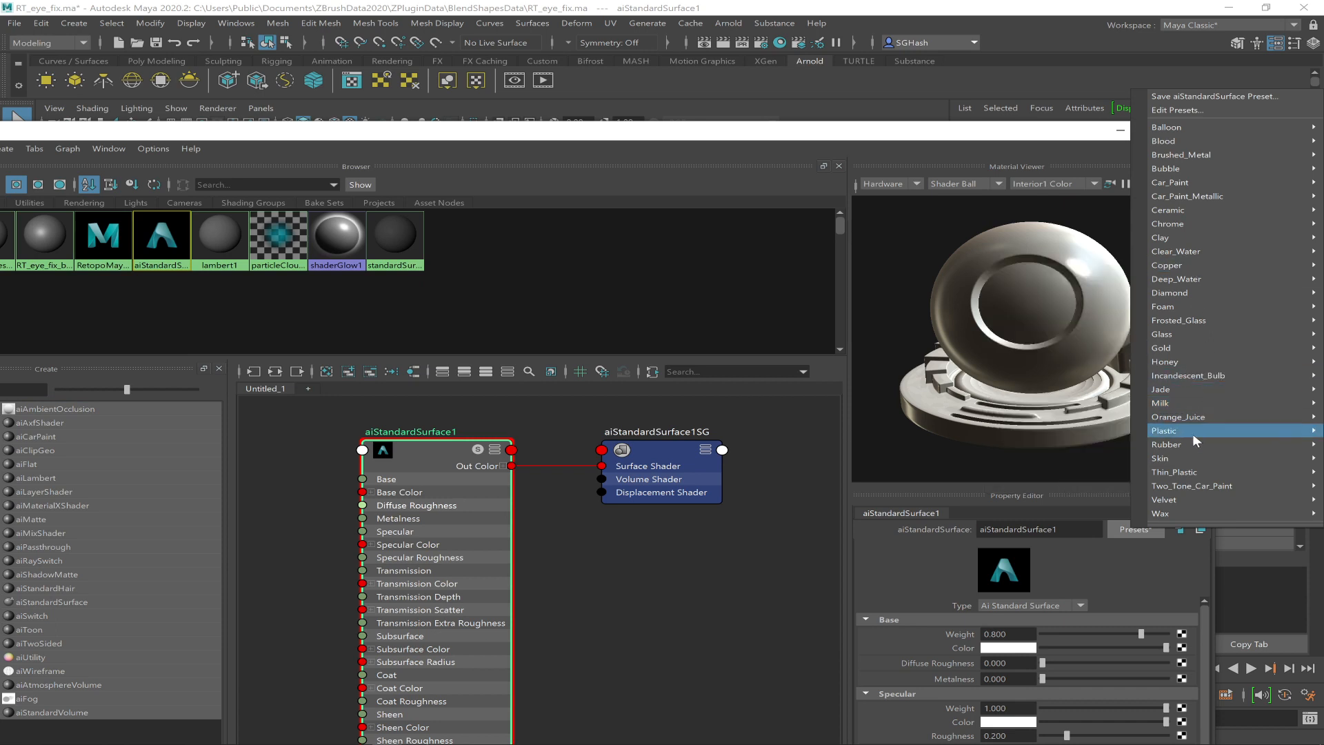
{"action": "mouse_move", "coordinate": [1186, 455]}
{"action": "left_click", "coordinate": [1105, 456]}
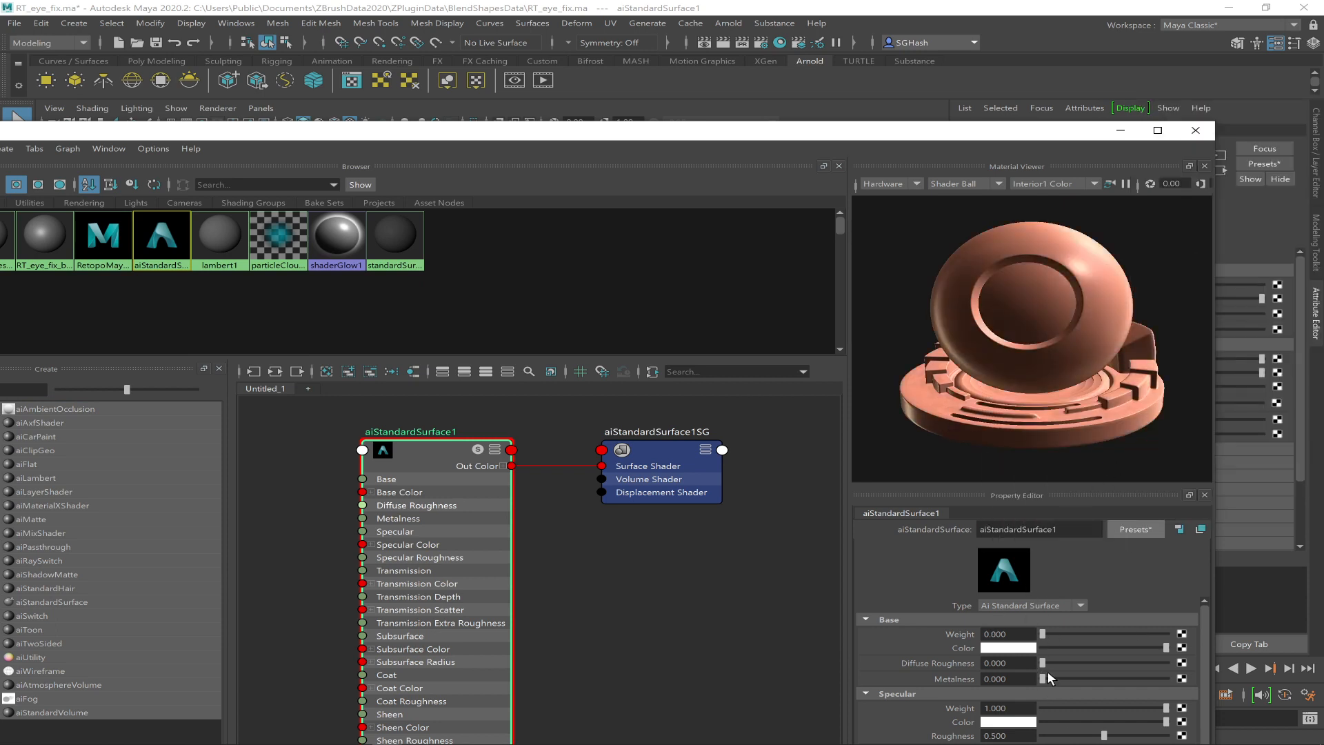
- Connect a File texture to the skin shader's base Color and load RetopoMaya1_TXTR.png as its image
{"action": "left_click", "coordinate": [1180, 647]}
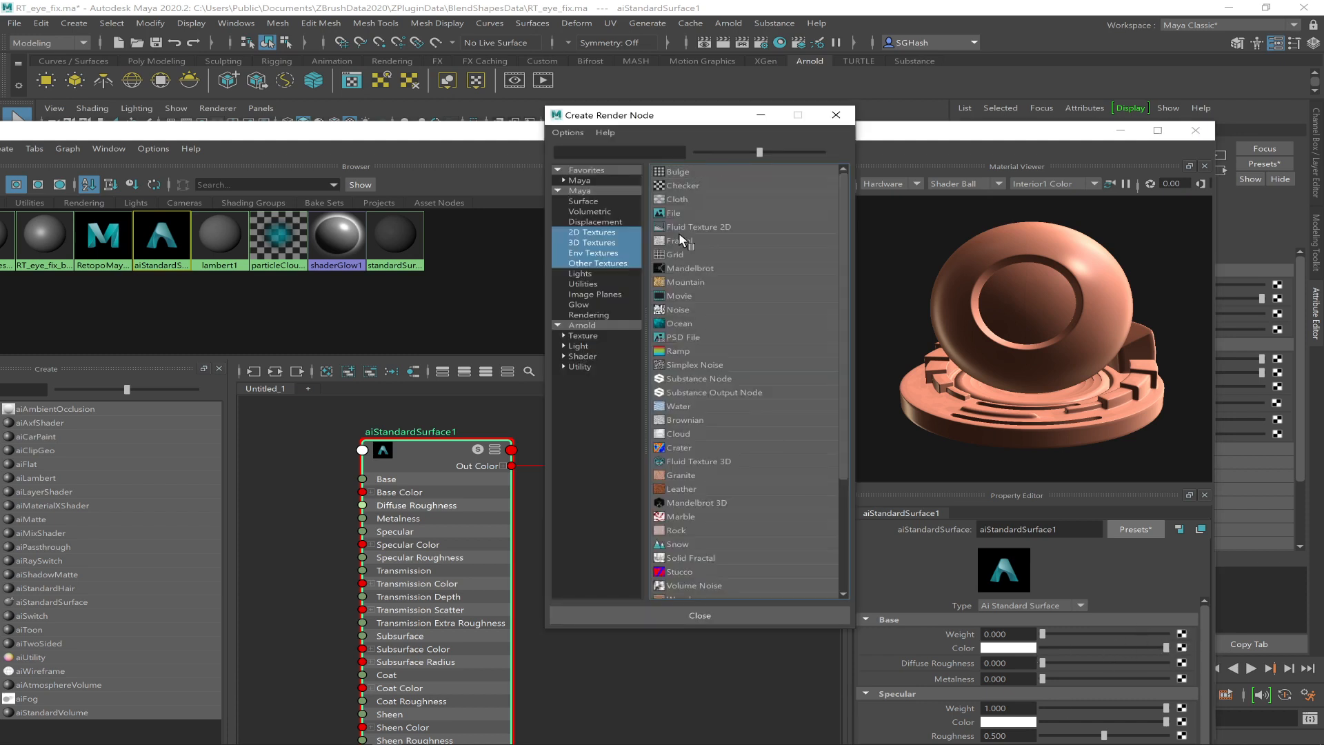
{"action": "left_click", "coordinate": [670, 212]}
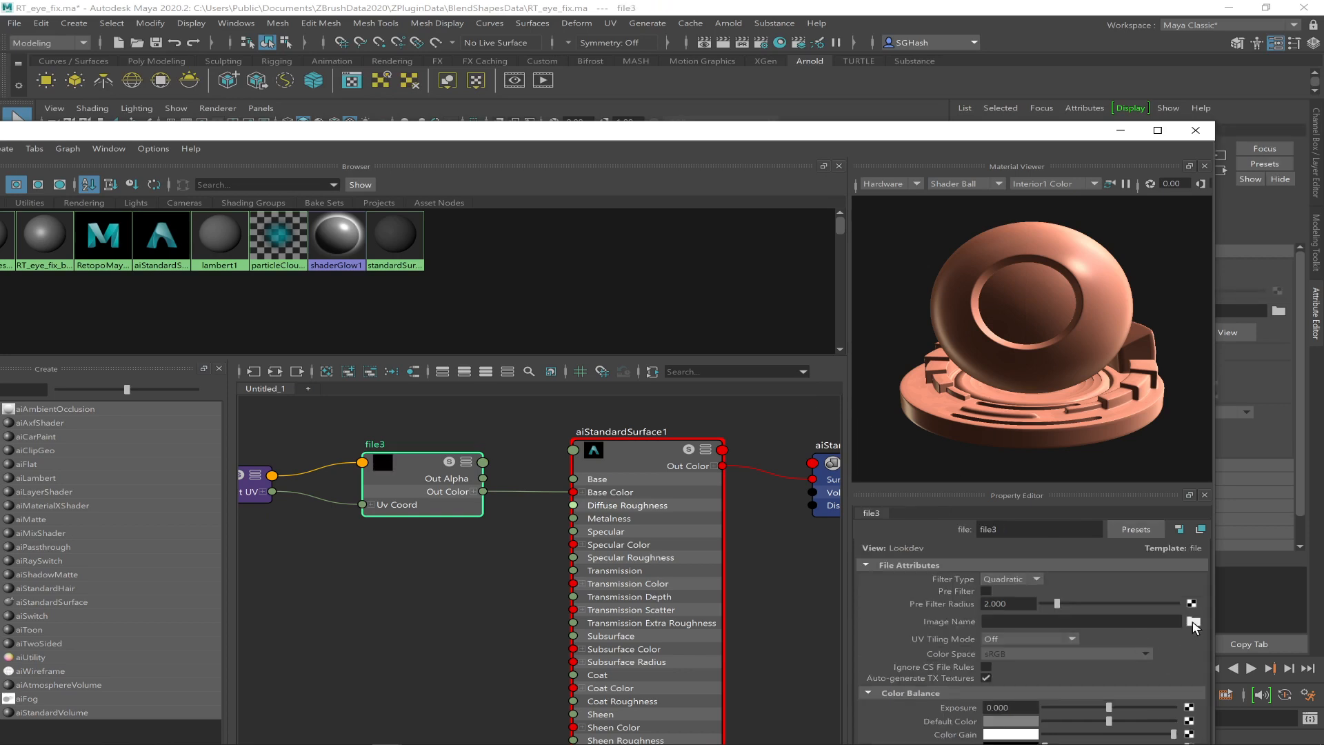
{"action": "left_click", "coordinate": [1191, 622]}
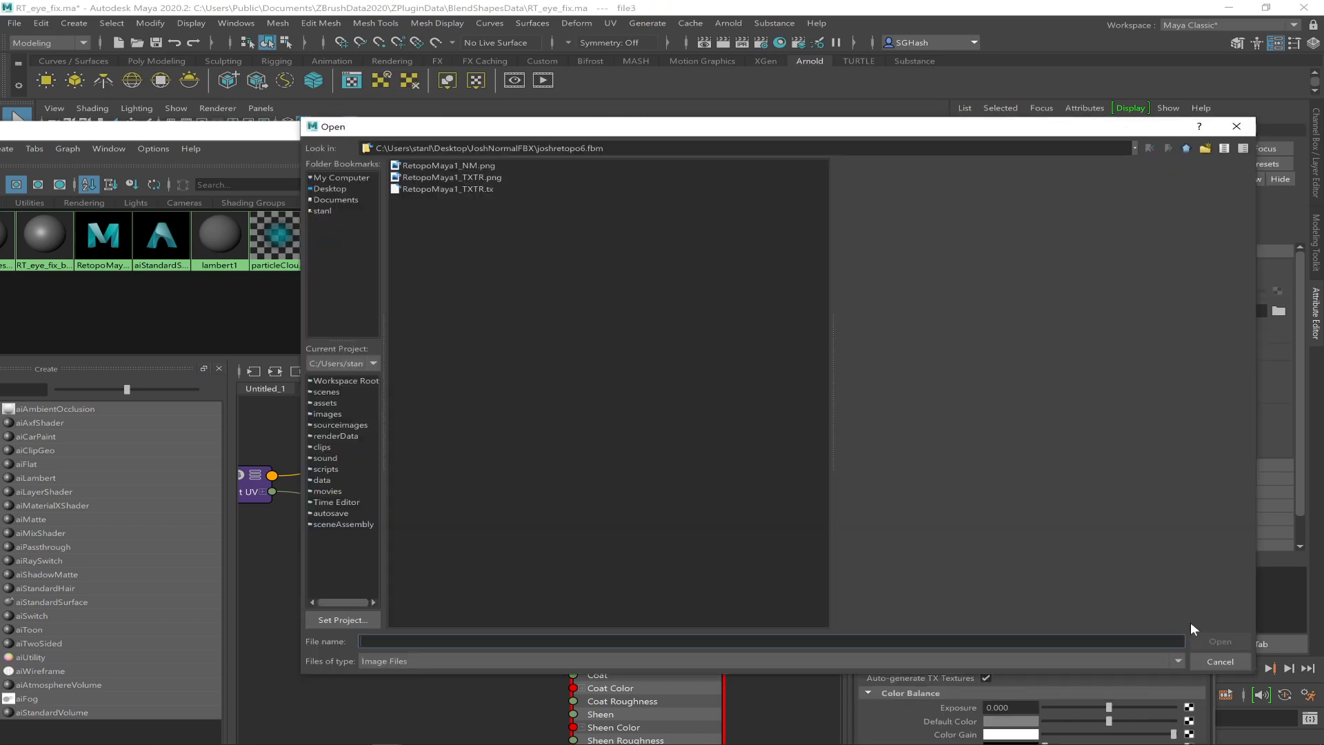
{"action": "left_click", "coordinate": [452, 178]}
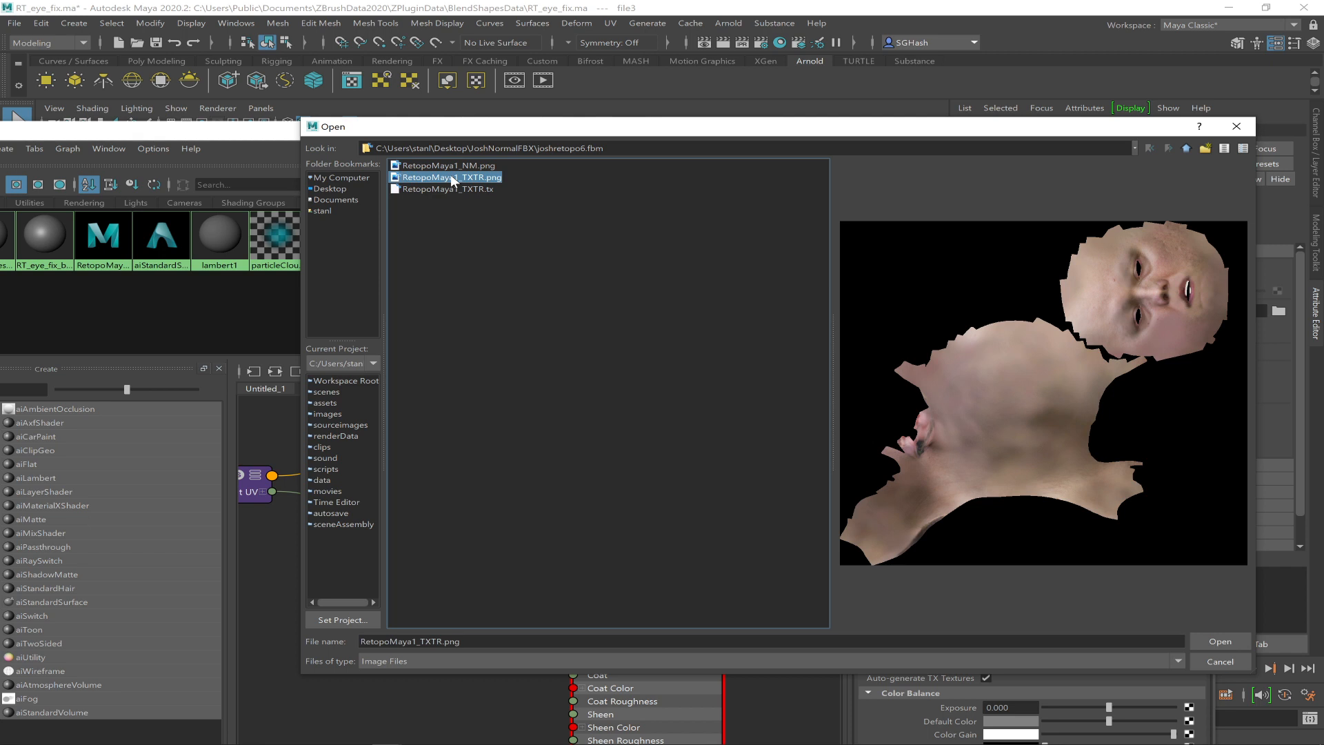
{"action": "double_click", "coordinate": [449, 176]}
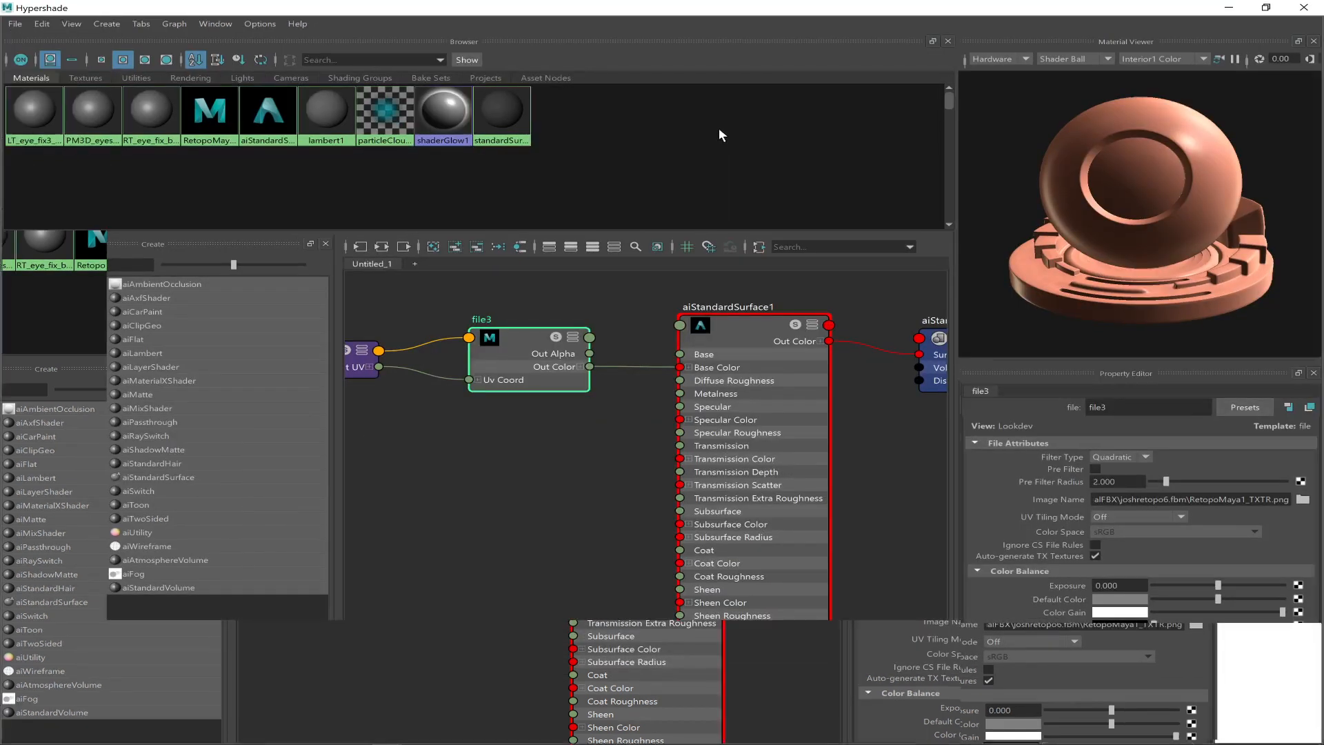
- Maximize the Hypershade and set aiStandardSurface1's base Weight to about 0.855 and its subsurface Weight to about 0.340
{"action": "double_click", "coordinate": [718, 131]}
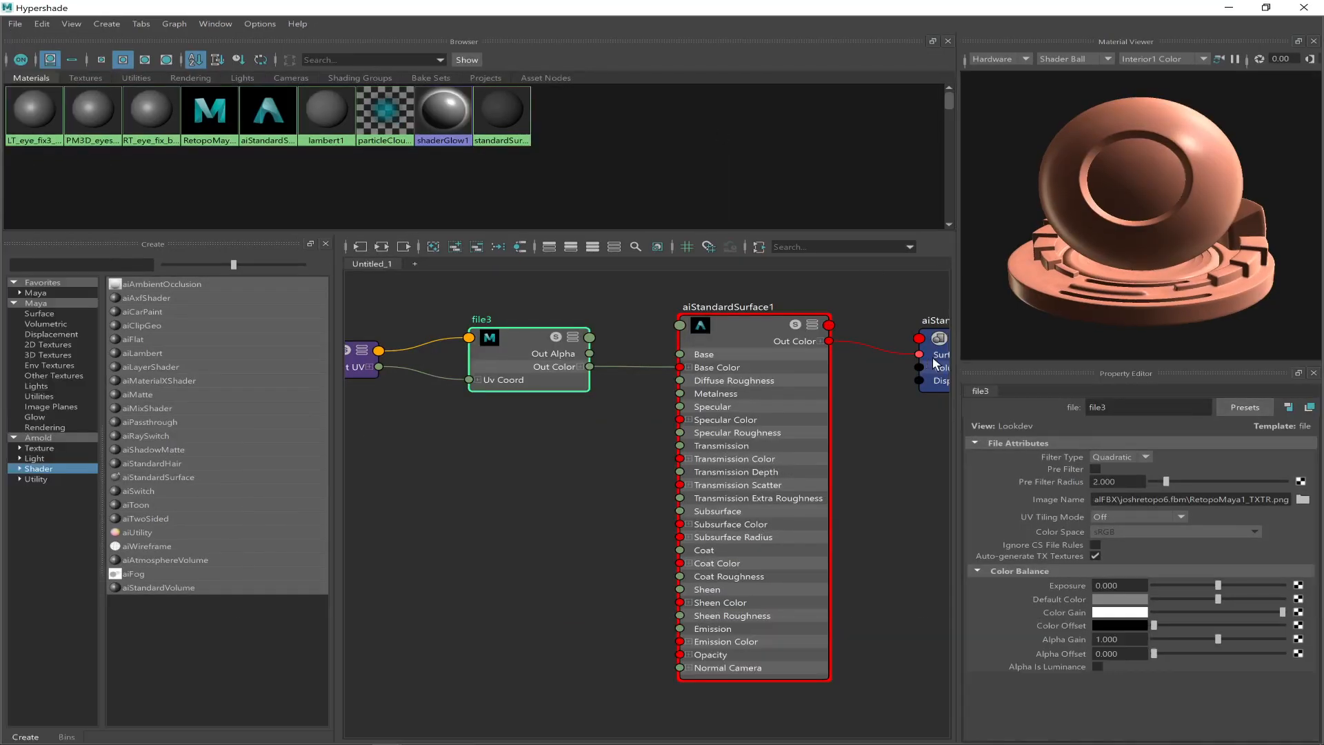
{"action": "left_click", "coordinate": [738, 332]}
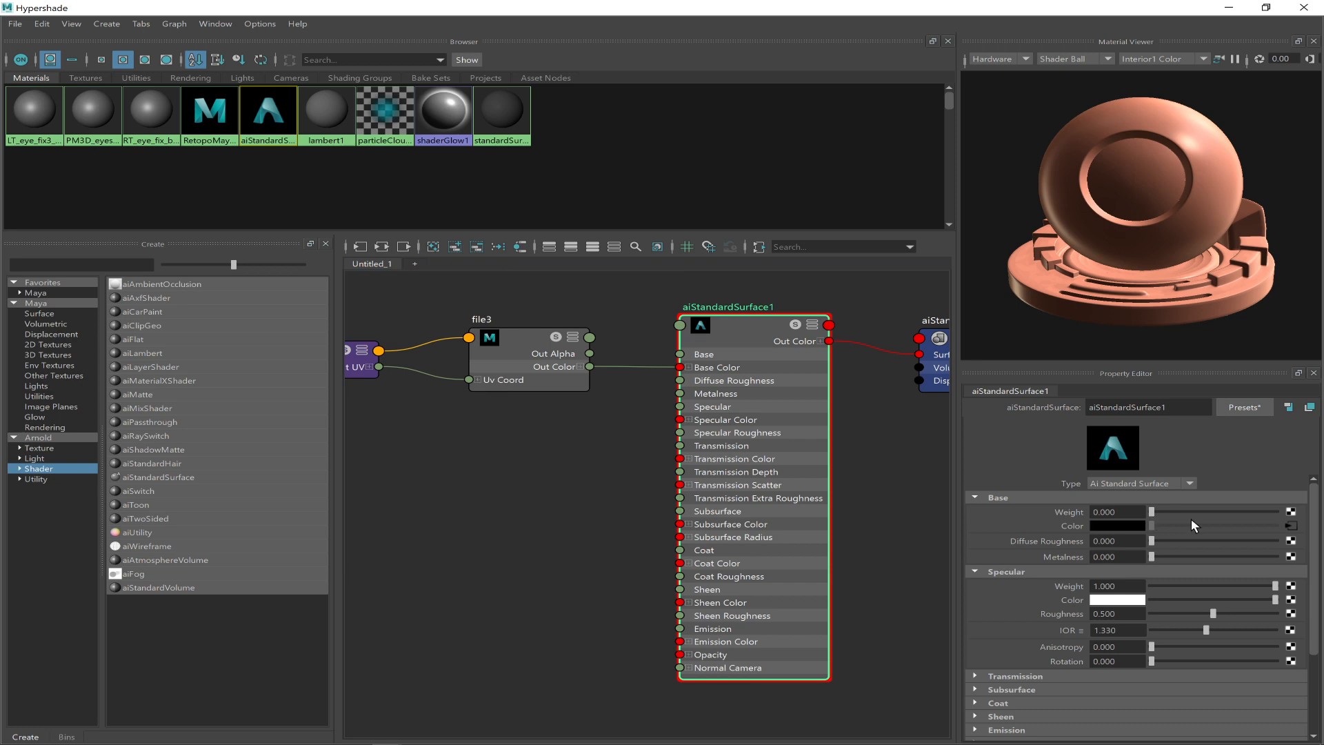
{"action": "left_click_drag", "start_coordinate": [1152, 514], "coordinate": [1257, 512]}
{"action": "left_click", "coordinate": [1021, 690]}
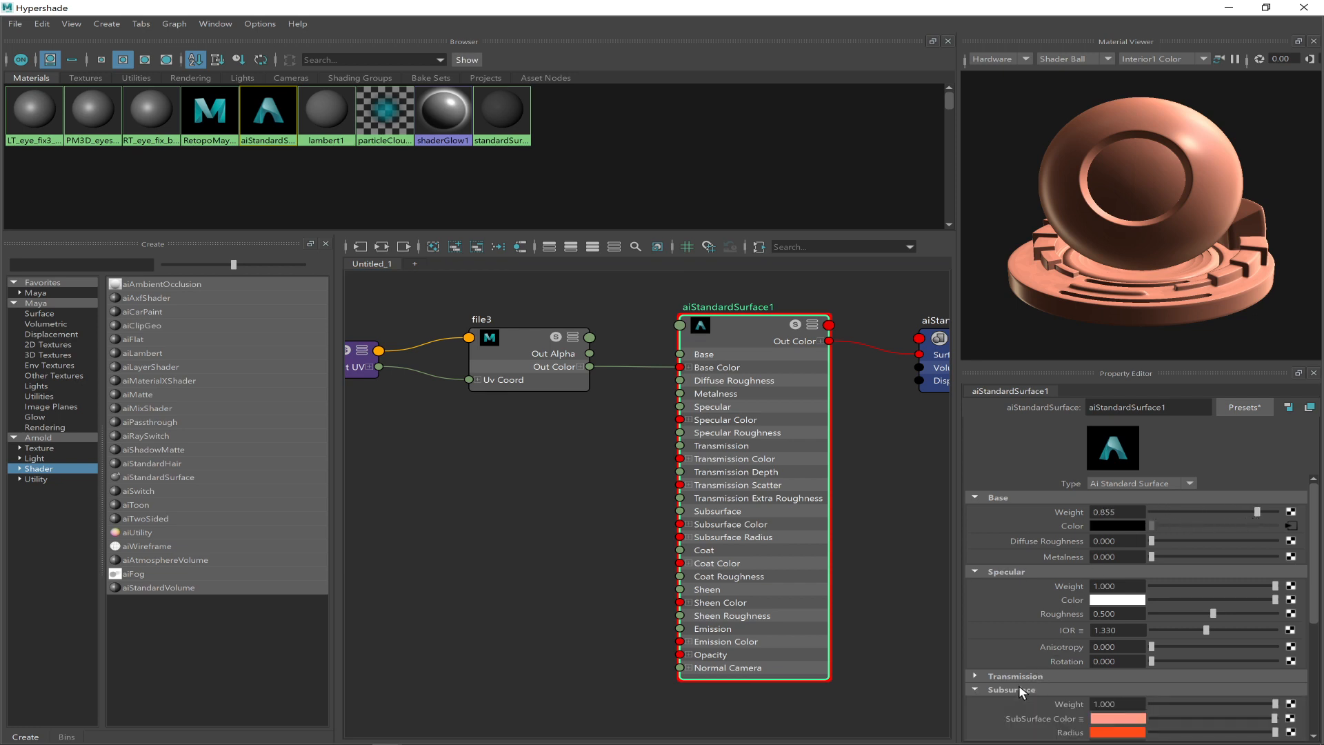
{"action": "left_click_drag", "start_coordinate": [1272, 703], "coordinate": [1194, 703]}
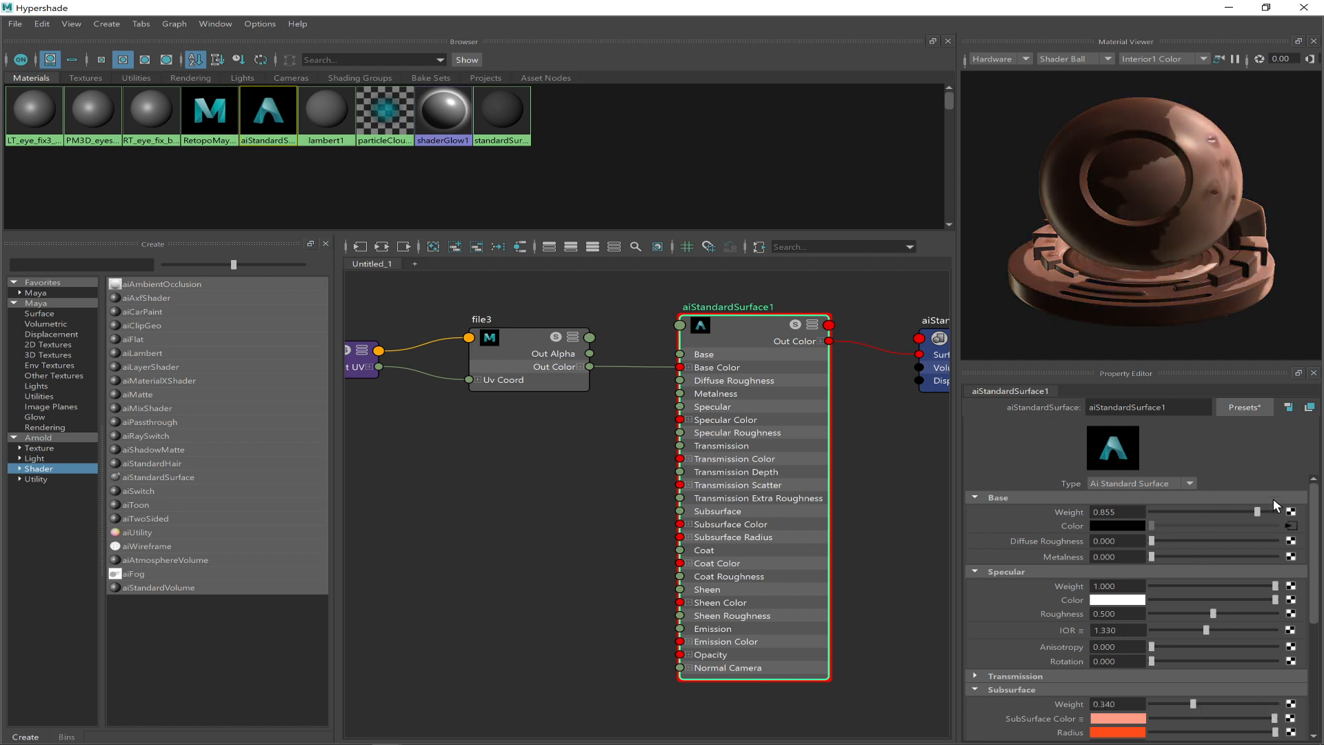
- Lighten the shader's SubSurface Color by lowering its saturation to 0.311
{"action": "scroll", "coordinate": [1192, 611], "scroll_direction": "down", "scroll_amount": 5}
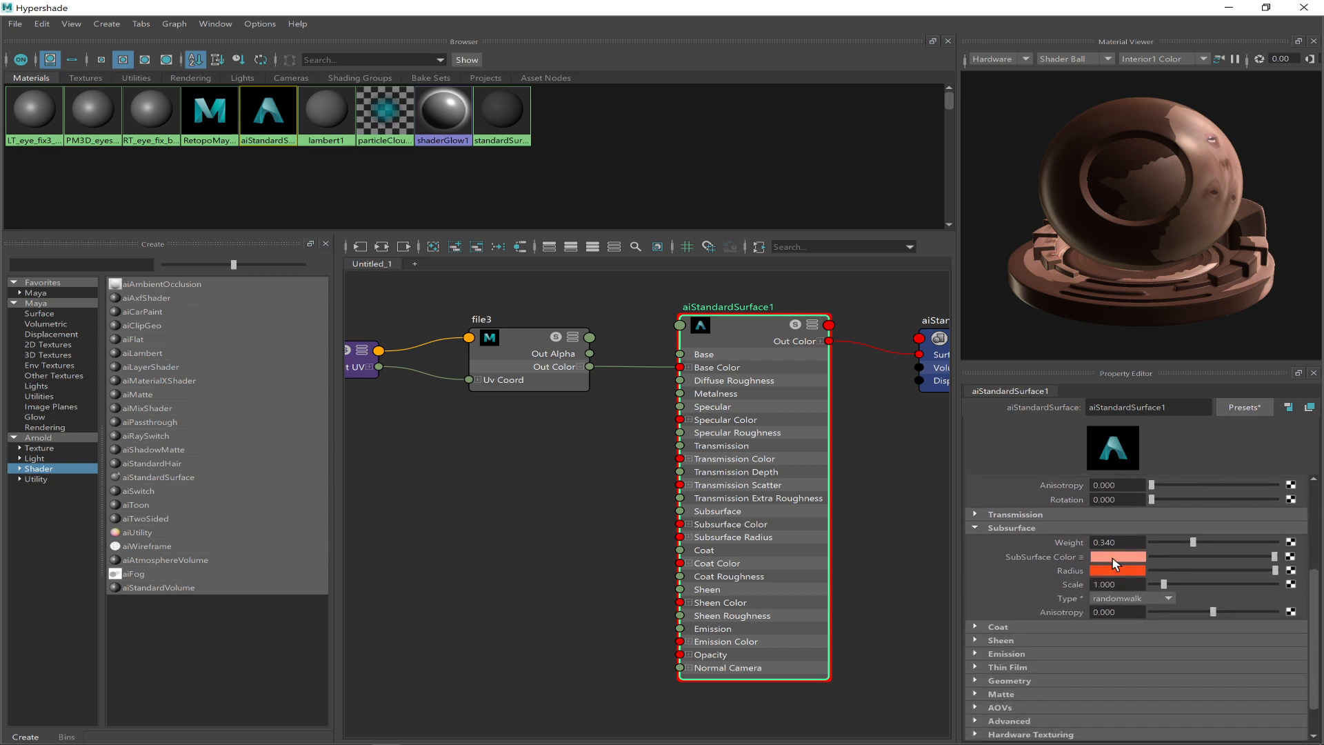
{"action": "left_click", "coordinate": [1115, 560]}
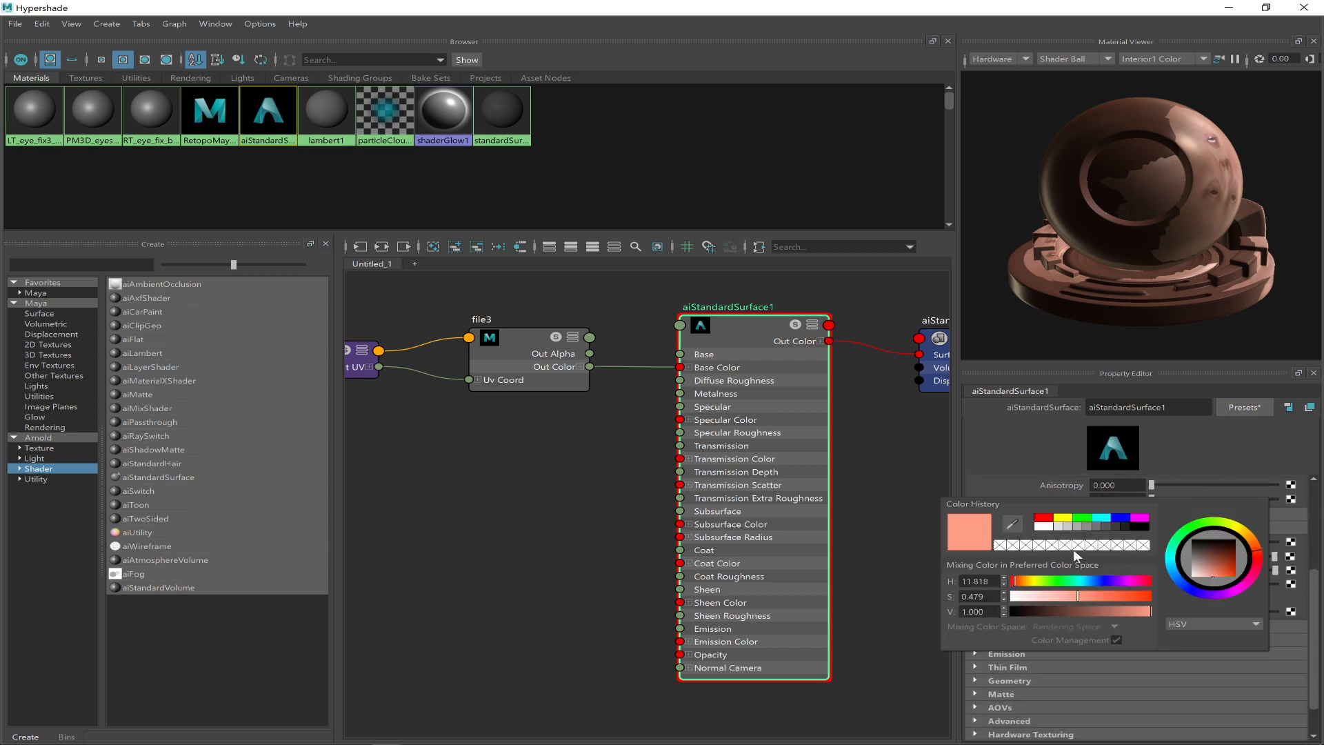
{"action": "left_click", "coordinate": [1056, 595]}
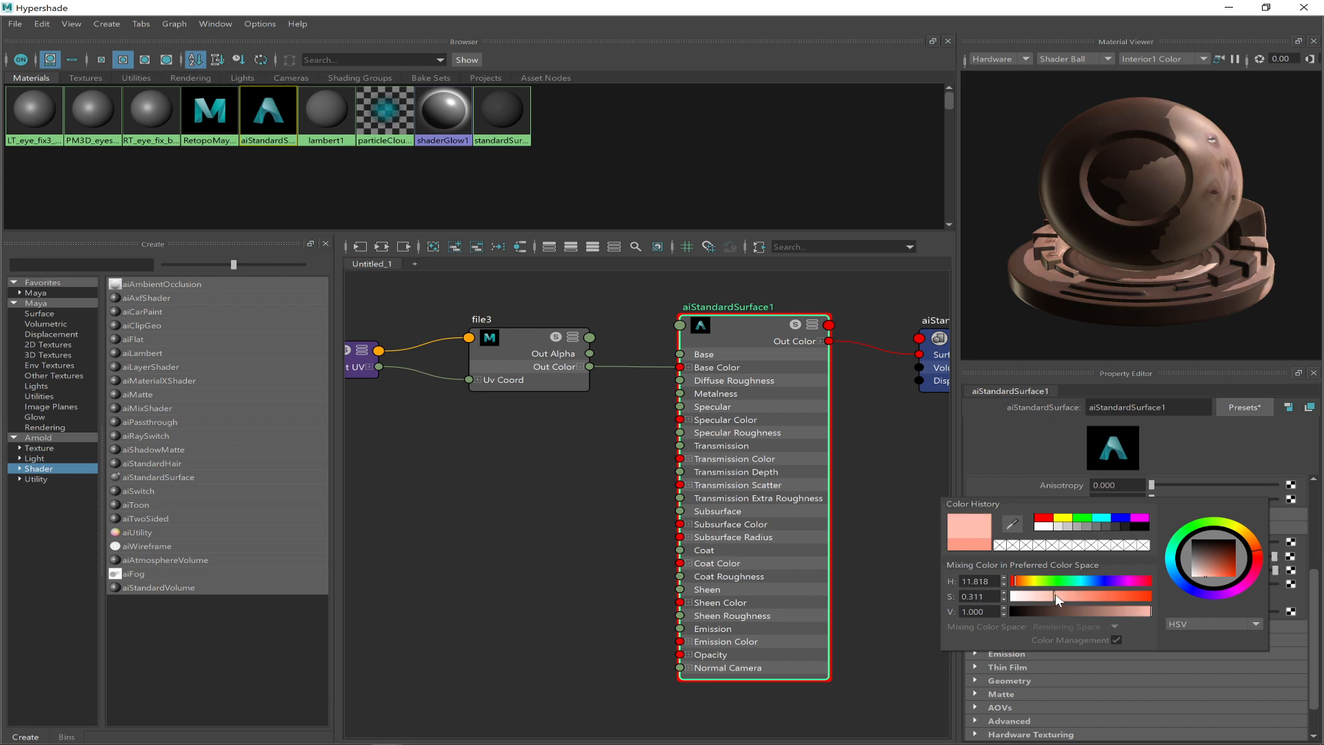
- Connect a File texture to the shader's Bump Mapping and set the bump node to use Tangent Space Normals
{"action": "left_click", "coordinate": [1008, 681]}
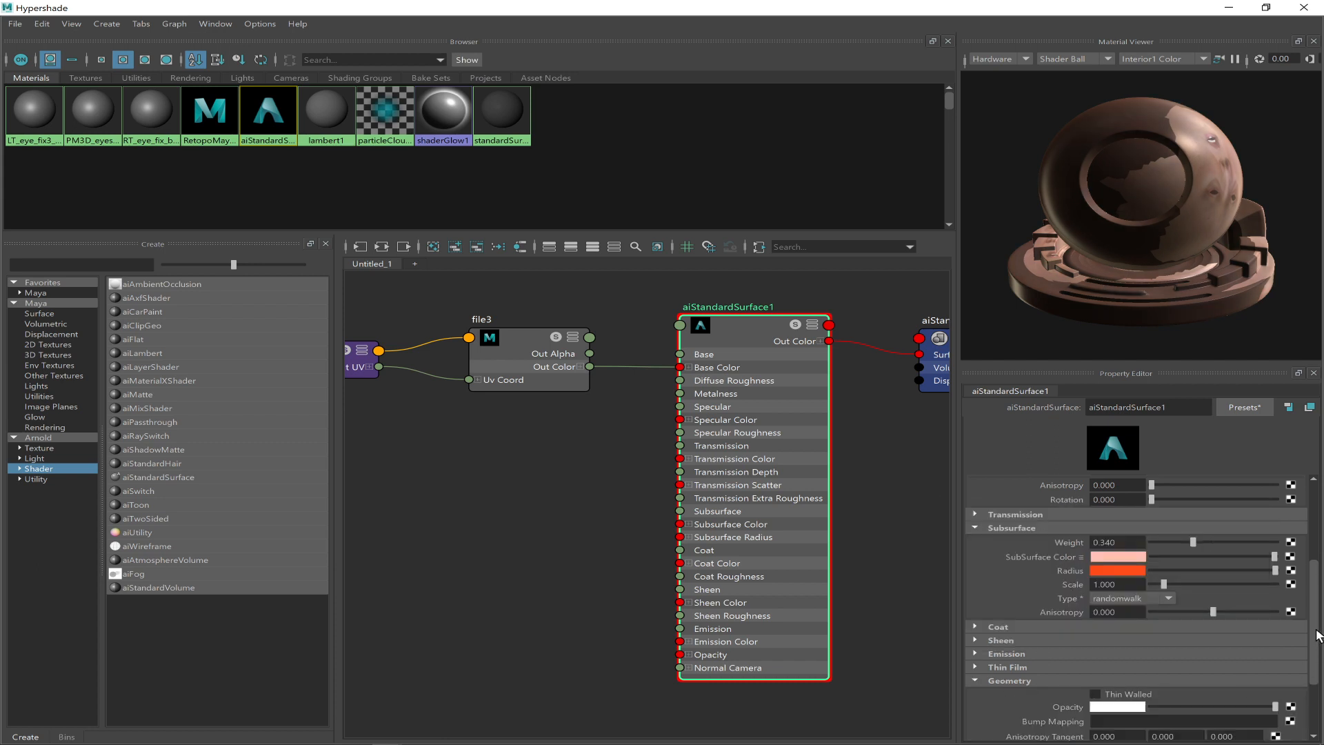
{"action": "left_click", "coordinate": [1290, 721]}
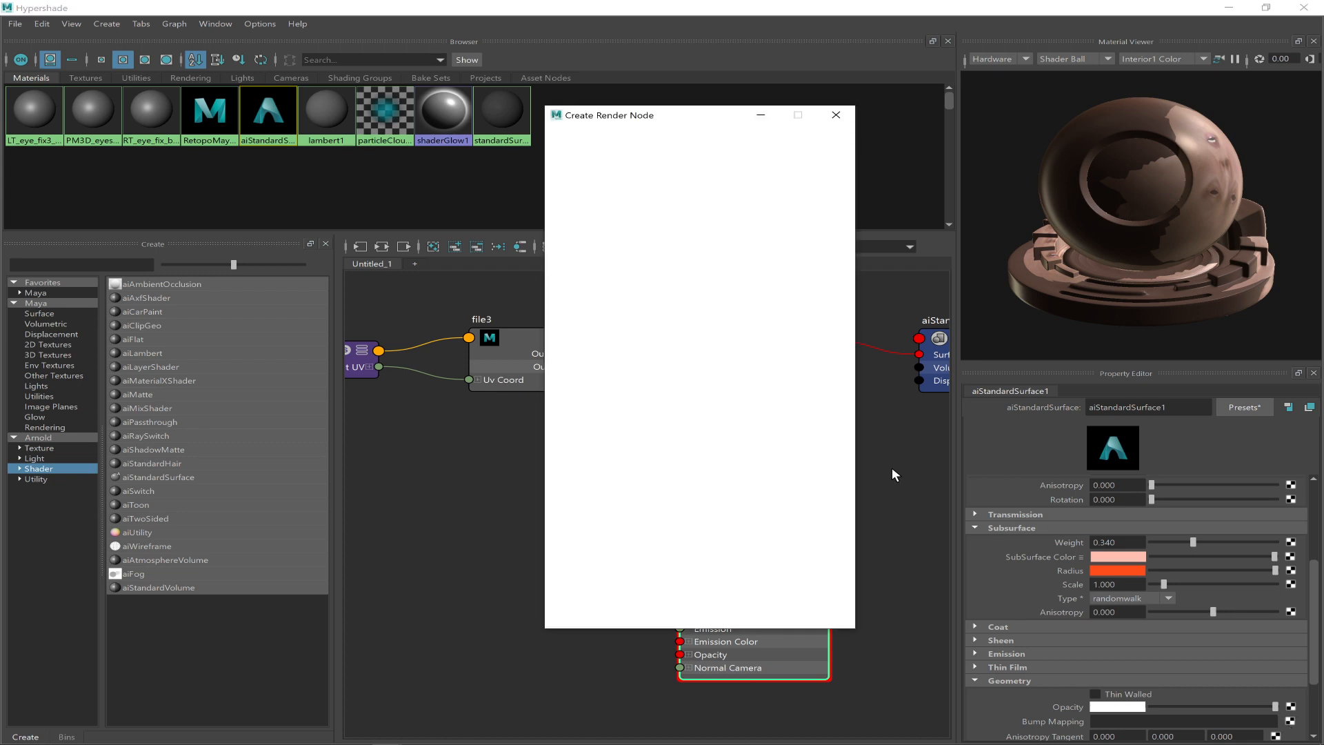
{"action": "left_click", "coordinate": [674, 213]}
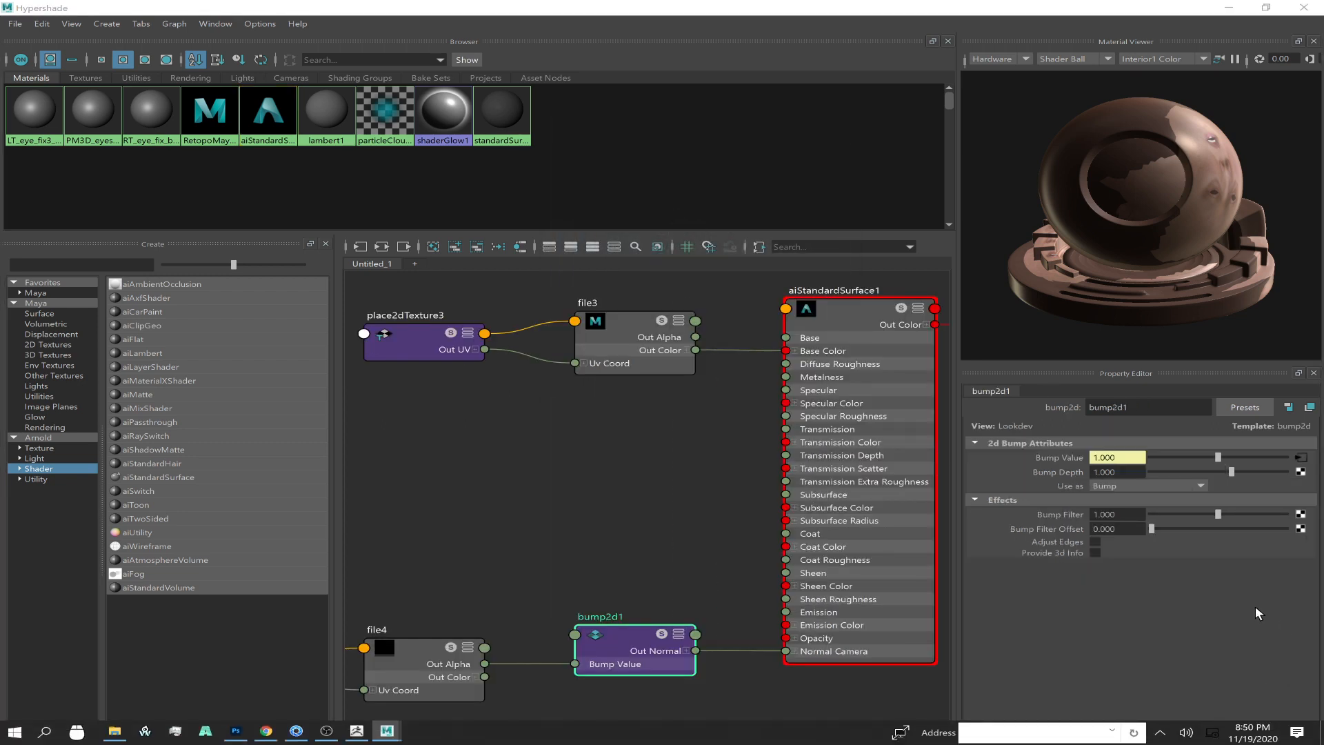
{"action": "left_click", "coordinate": [1121, 485]}
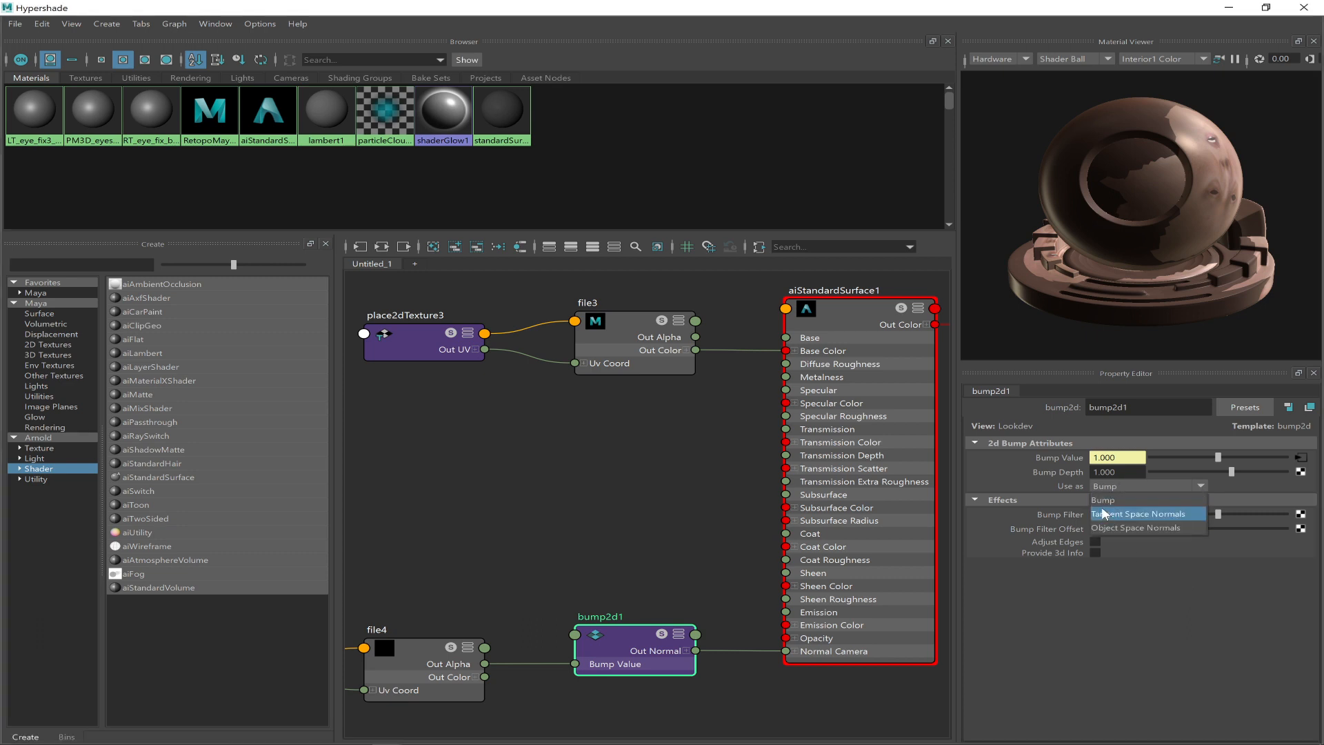
{"action": "left_click", "coordinate": [1117, 514]}
- Load RetopoMaya1_NM.png as the image of the bump node's file texture
{"action": "left_click", "coordinate": [1300, 457]}
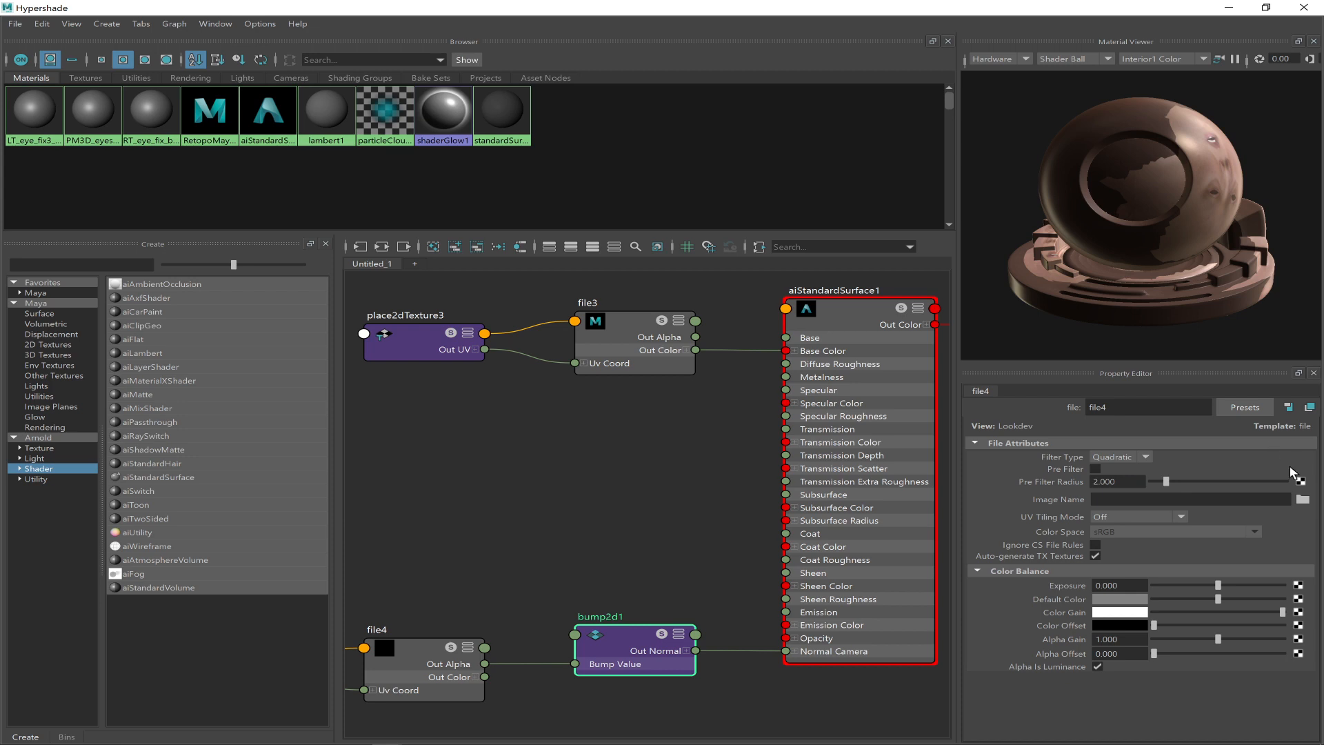
{"action": "left_click", "coordinate": [1301, 500]}
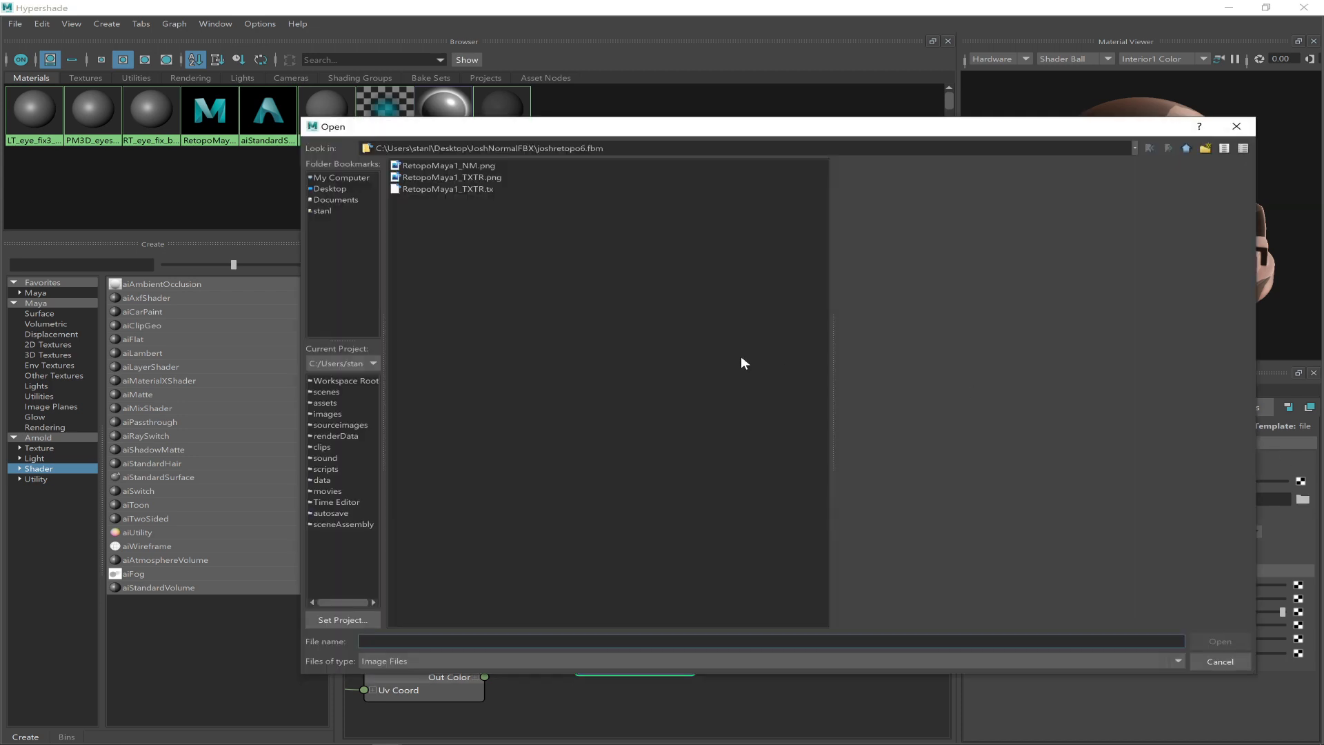
{"action": "left_click", "coordinate": [449, 166]}
{"action": "double_click", "coordinate": [450, 166]}
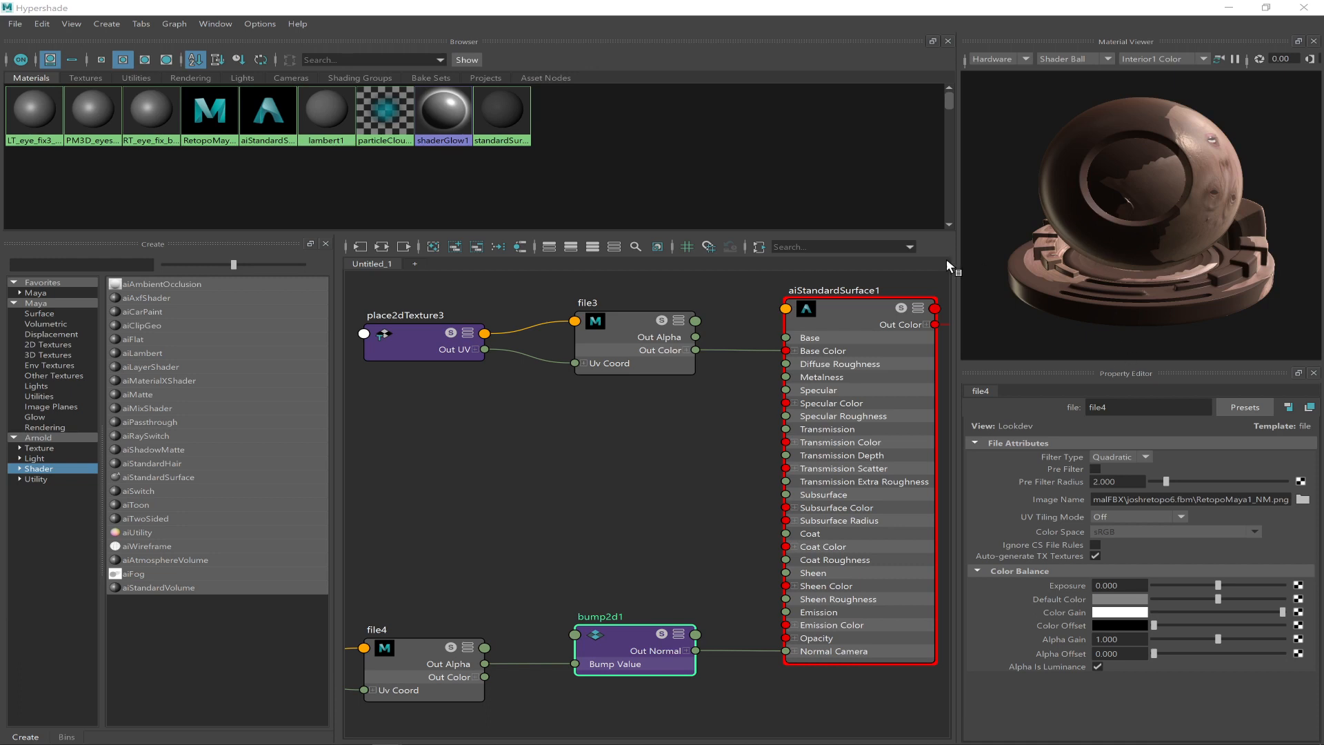
- Select the head mesh, assign the aiStandardSurface1 material to it and minimize the Hypershade
{"action": "left_click_drag", "start_coordinate": [816, 7], "coordinate": [941, 433]}
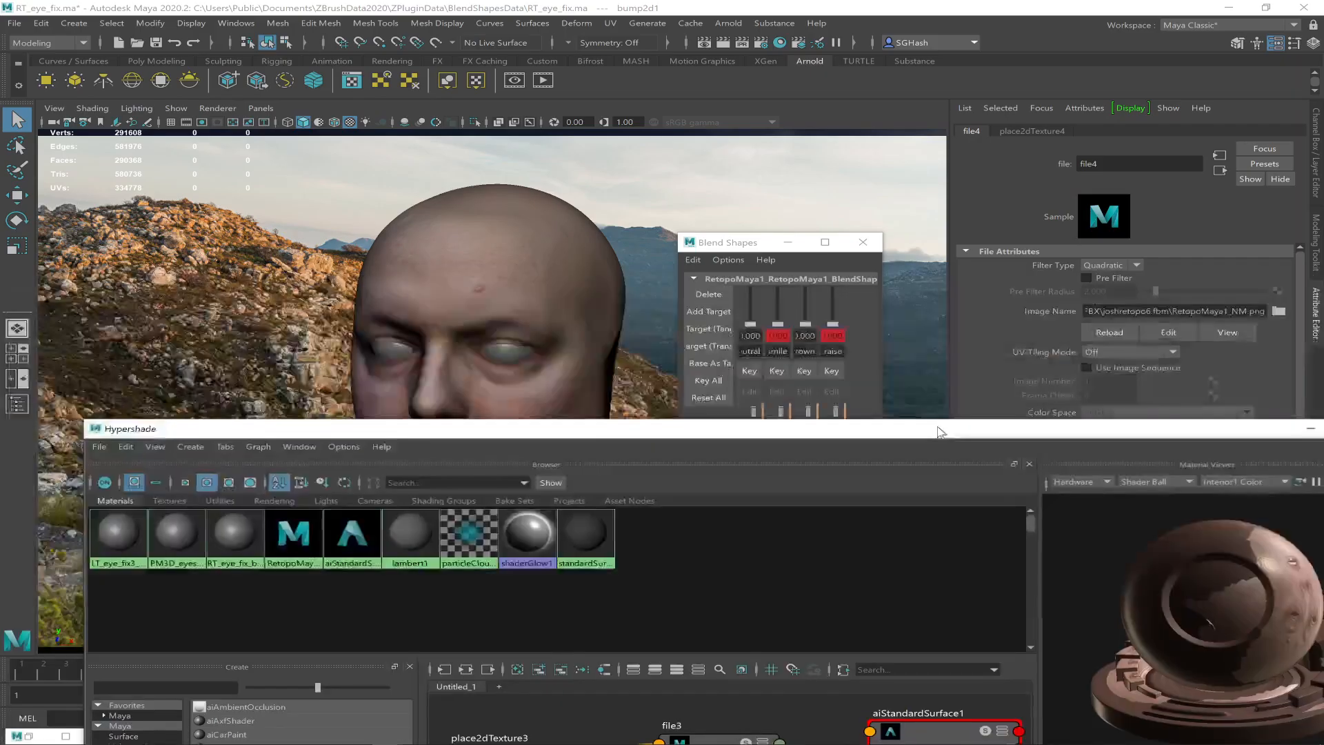
{"action": "left_click", "coordinate": [575, 243]}
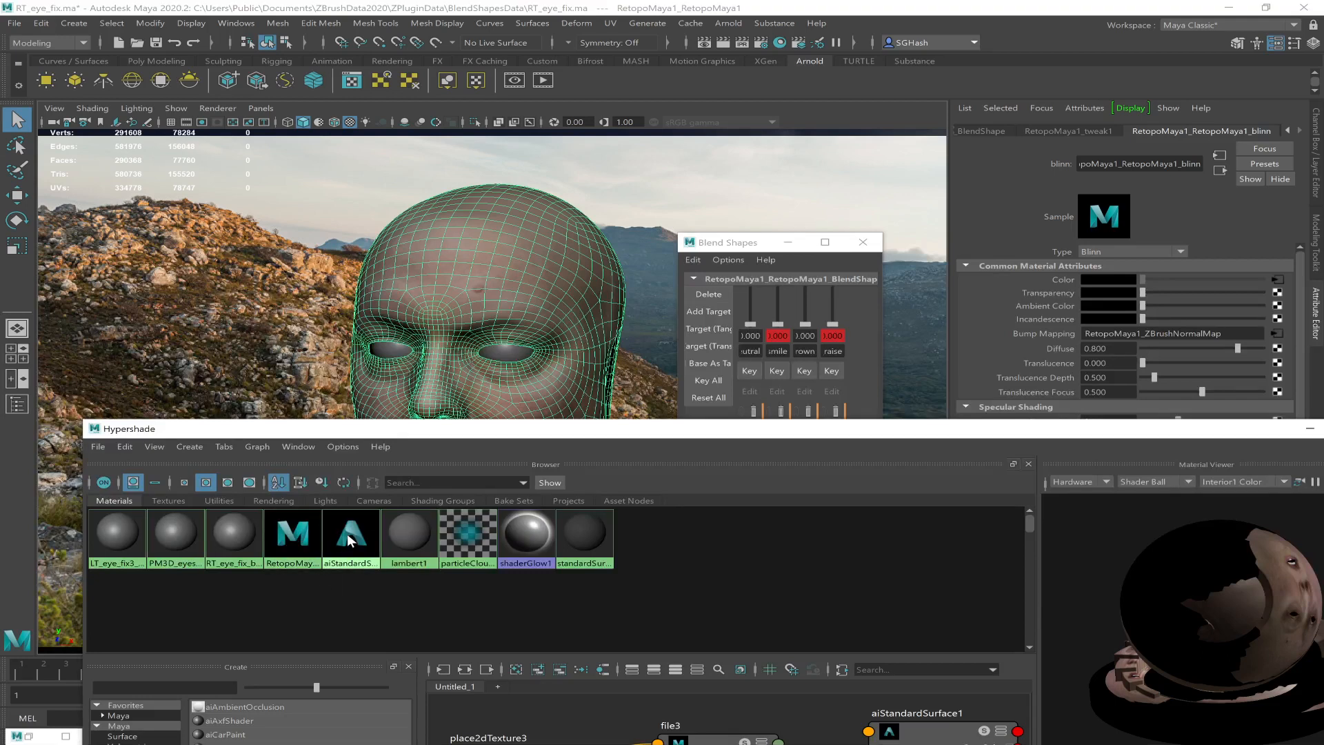
{"action": "right_click_drag", "start_coordinate": [351, 540], "coordinate": [339, 507]}
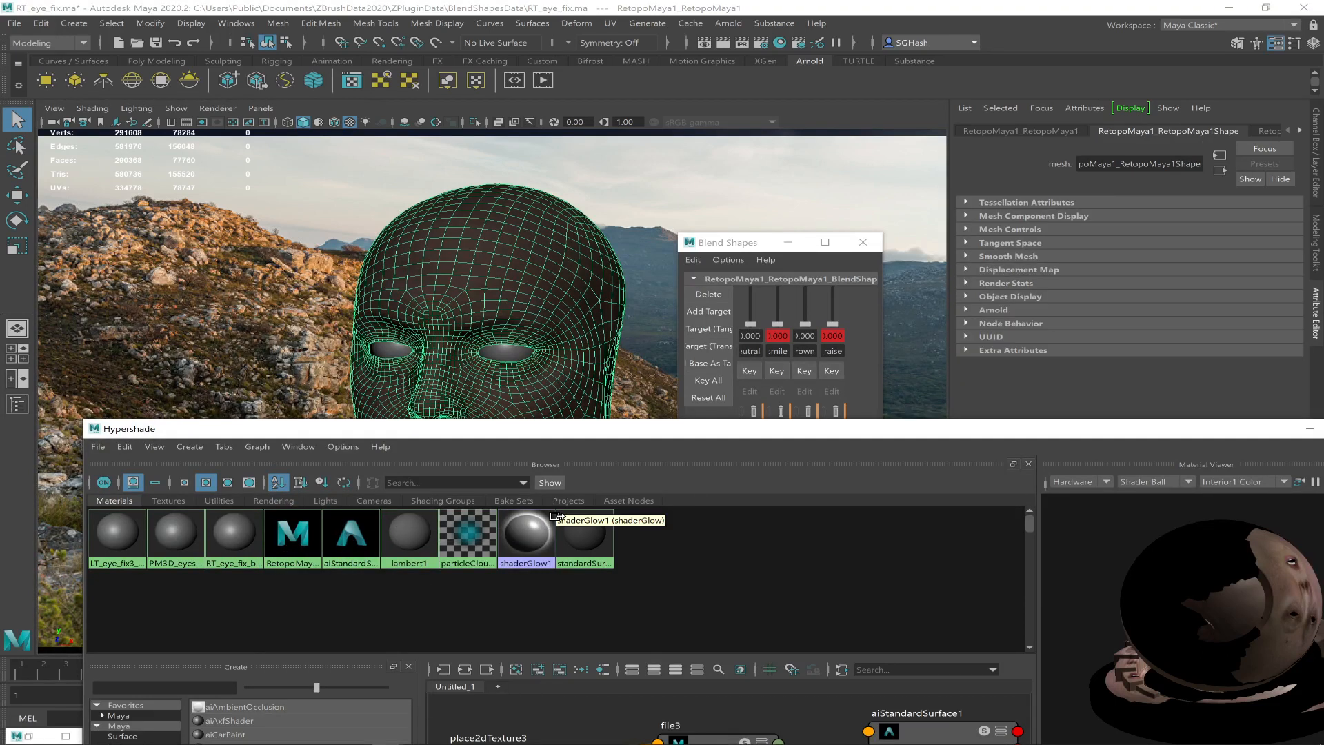
{"action": "left_click", "coordinate": [1310, 431]}
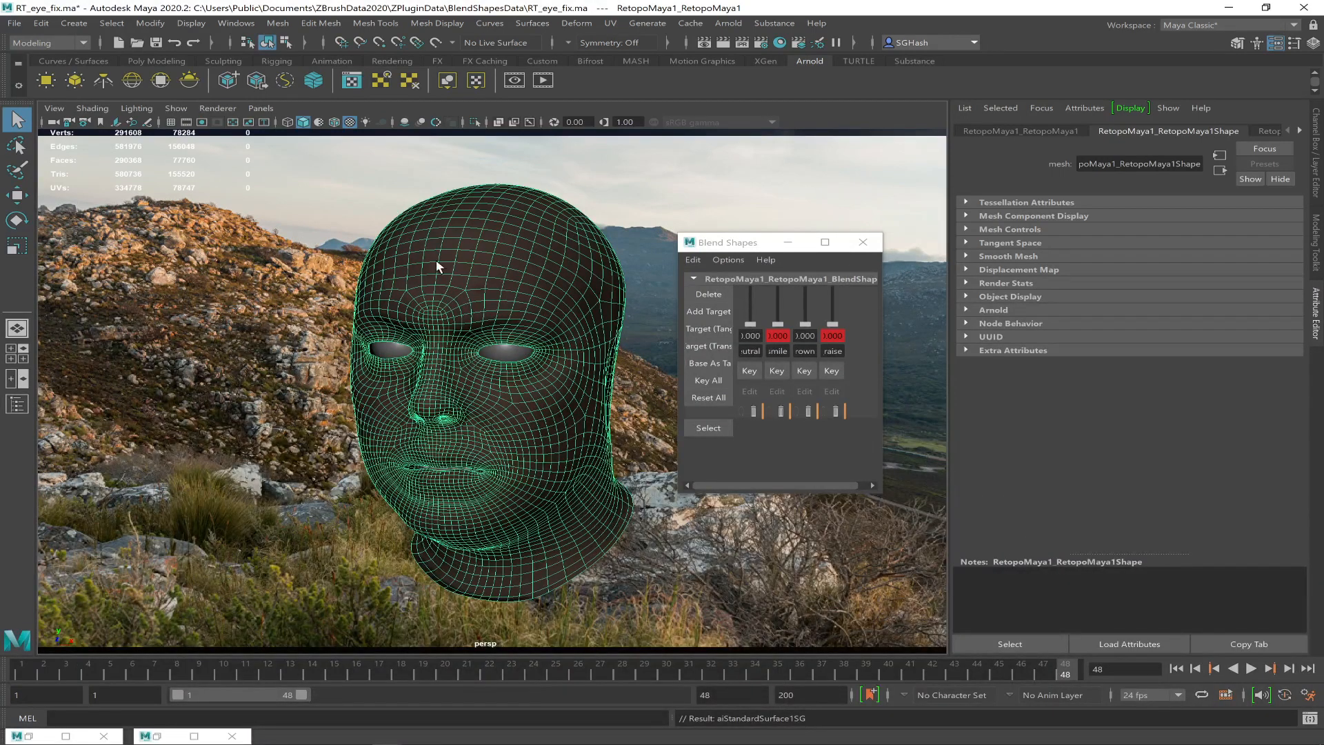
- Restore the Render View, keep the earlier render and render the head with its new skin material in Arnold
{"action": "left_click", "coordinate": [27, 735]}
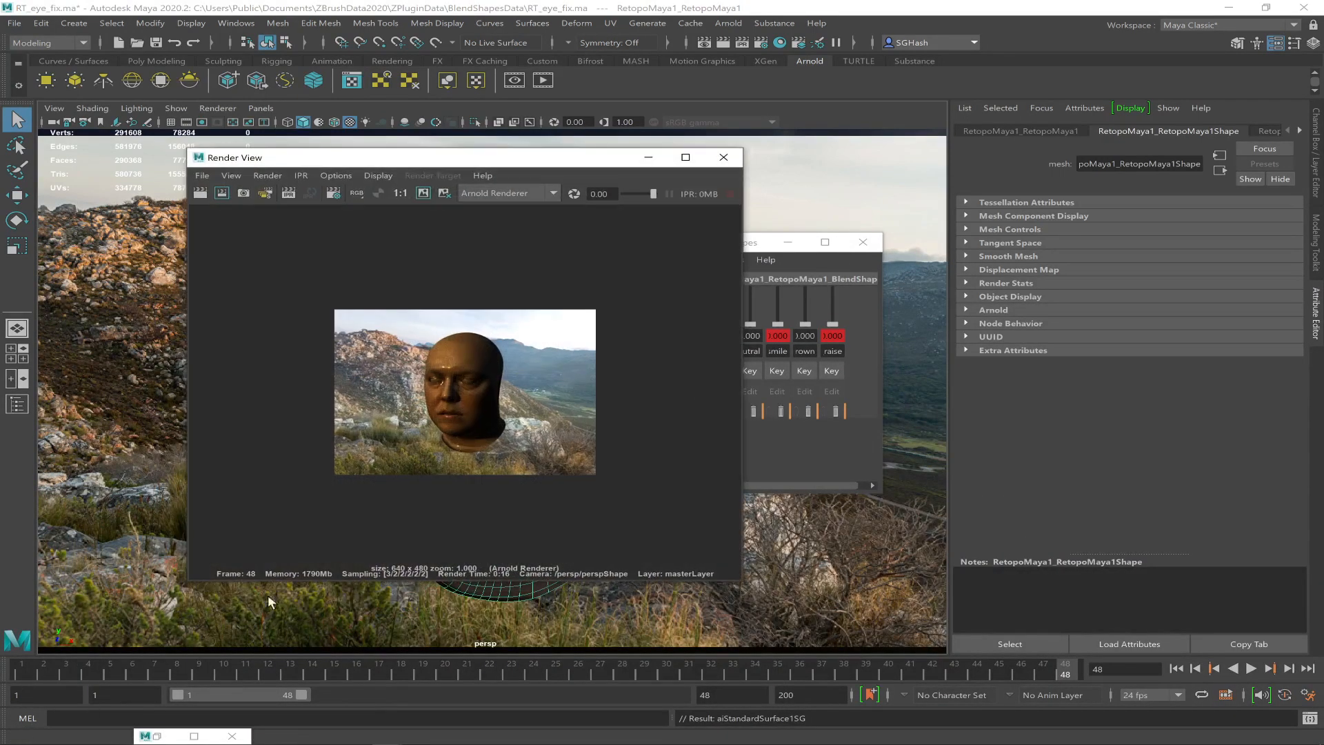
{"action": "scroll", "coordinate": [477, 346], "scroll_direction": "up", "scroll_amount": 3}
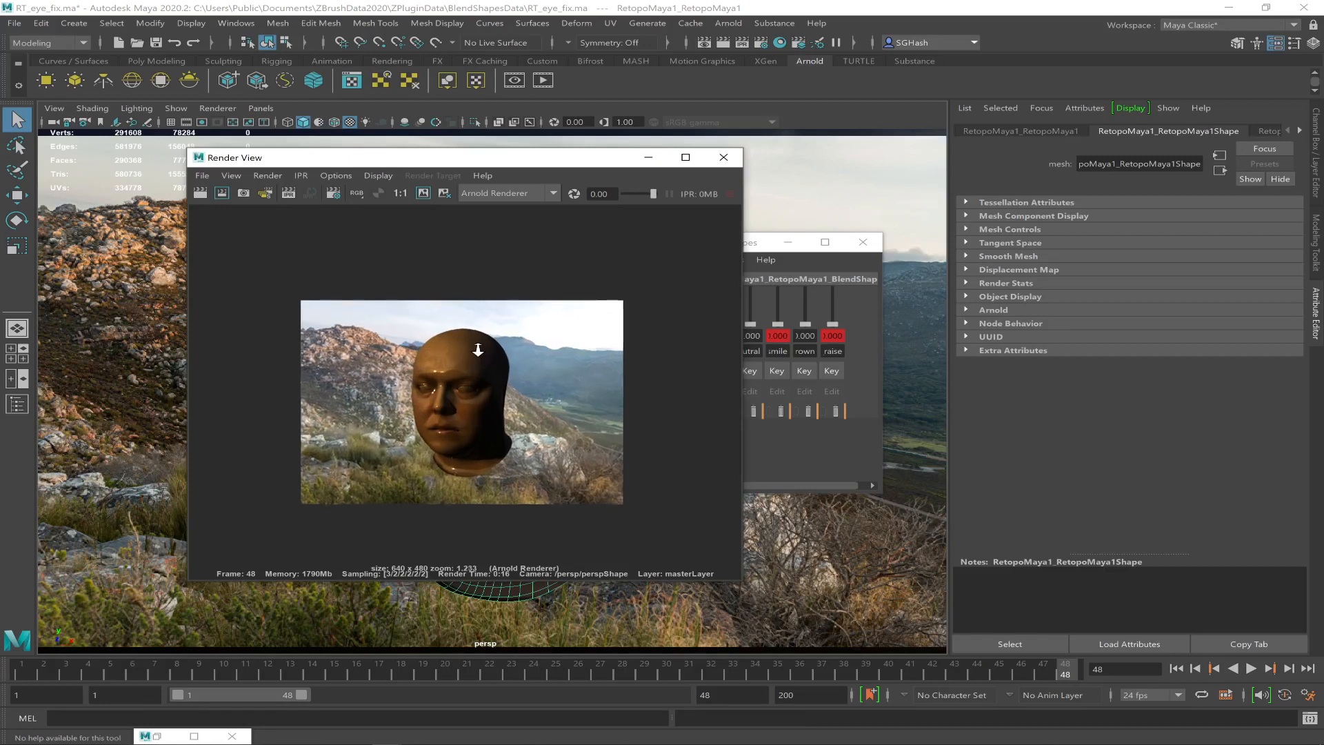
{"action": "right_click_drag", "start_coordinate": [440, 257], "coordinate": [461, 368], "text": "alt"}
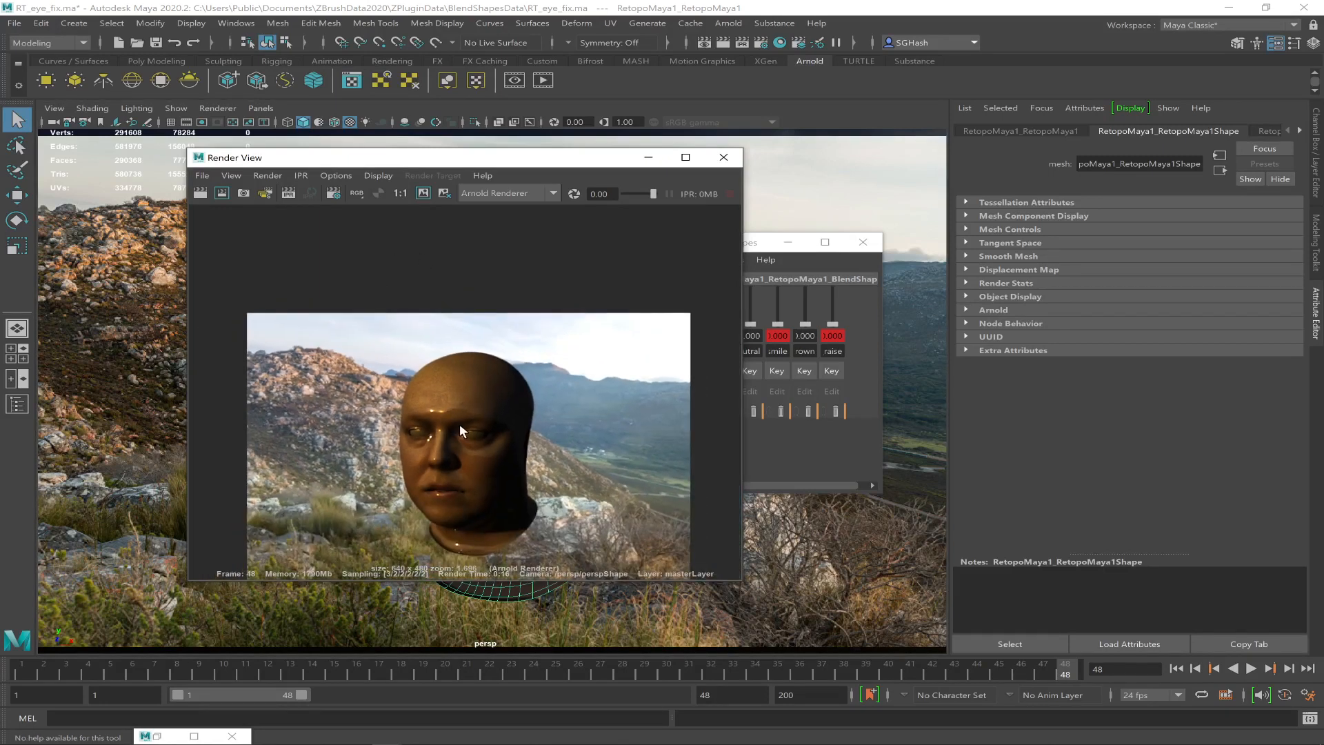
{"action": "left_click", "coordinate": [423, 194]}
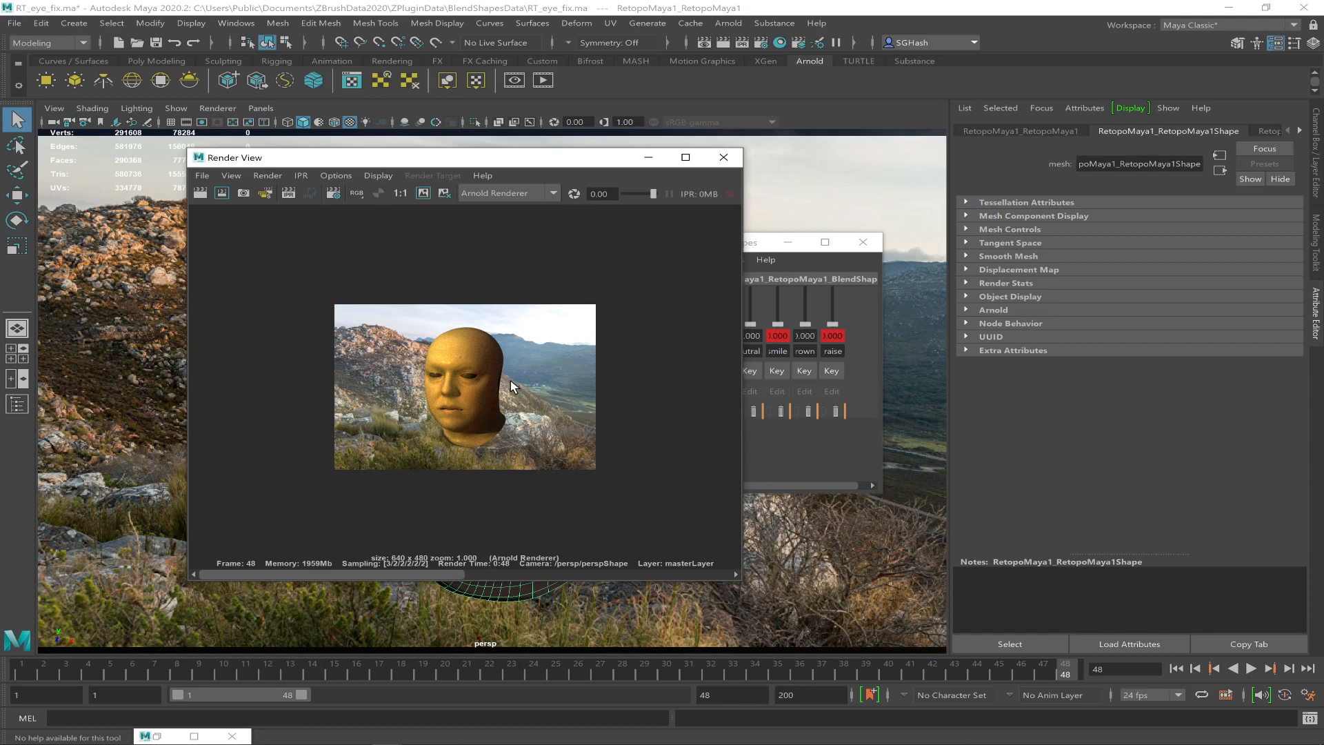
- Select aiSkyDomeLight1 in the Outliner and set its Samples to 4 and Intensity to about 0.651
{"action": "left_click", "coordinate": [922, 273]}
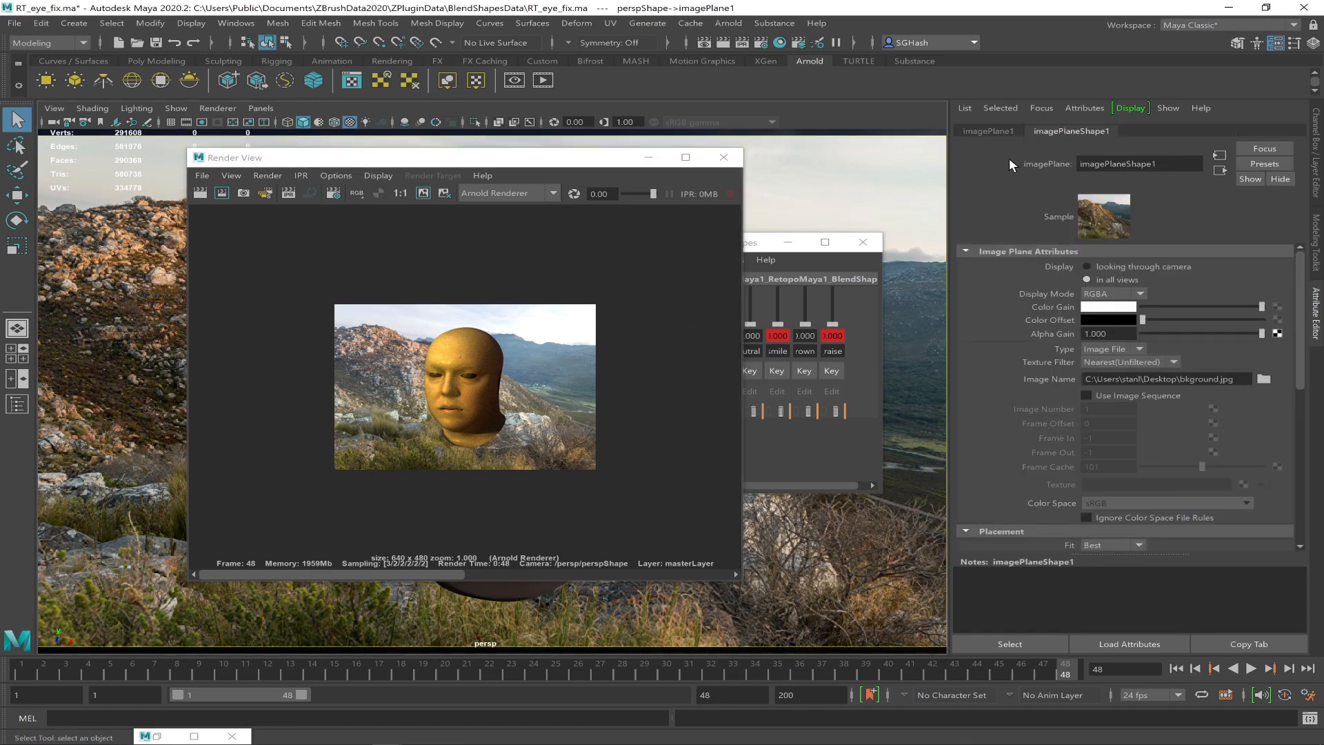
{"action": "left_click", "coordinate": [19, 403]}
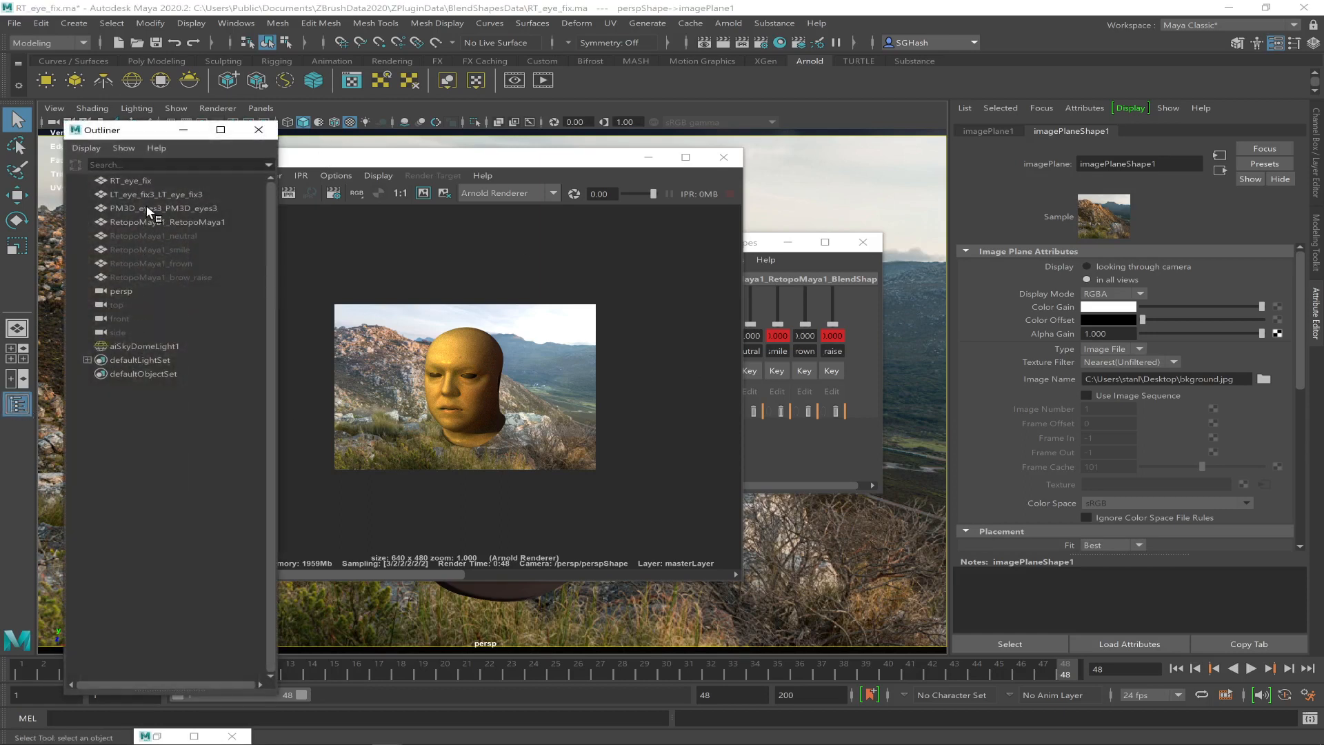
{"action": "left_click", "coordinate": [141, 346]}
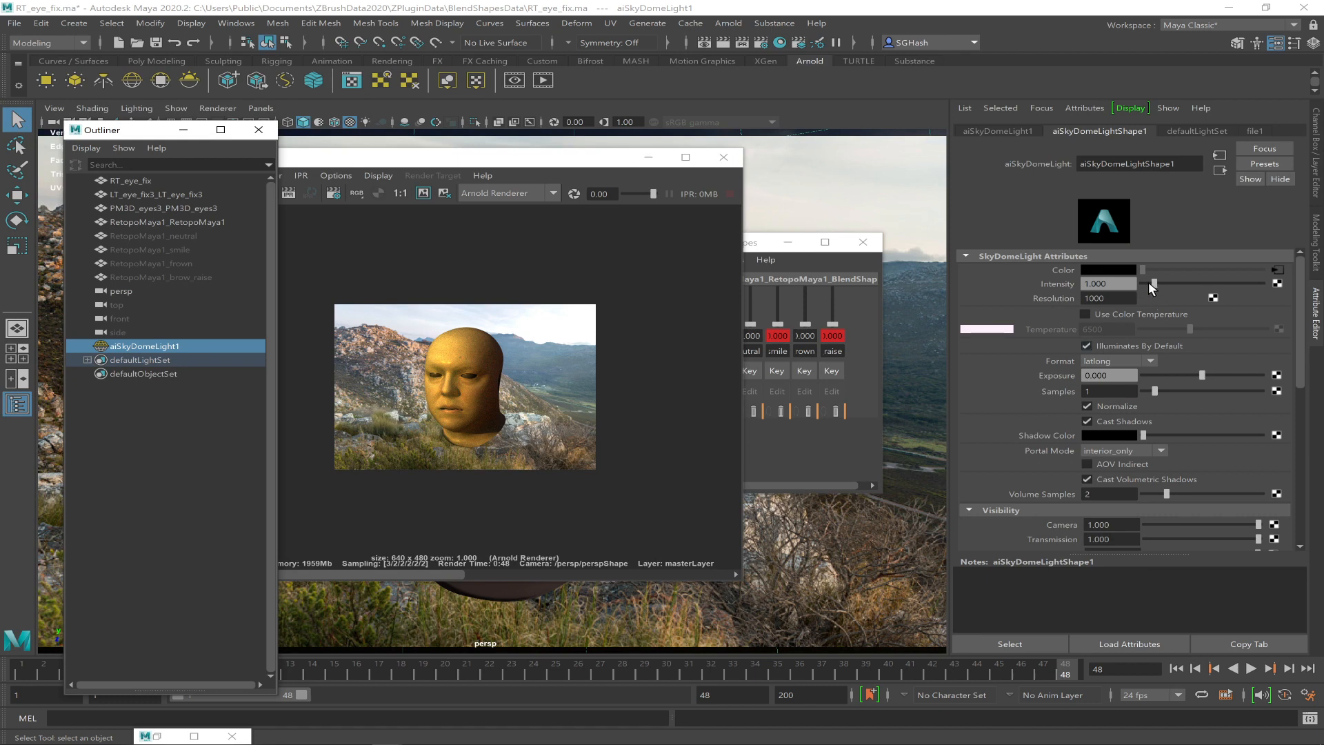
{"action": "left_click", "coordinate": [1103, 391]}
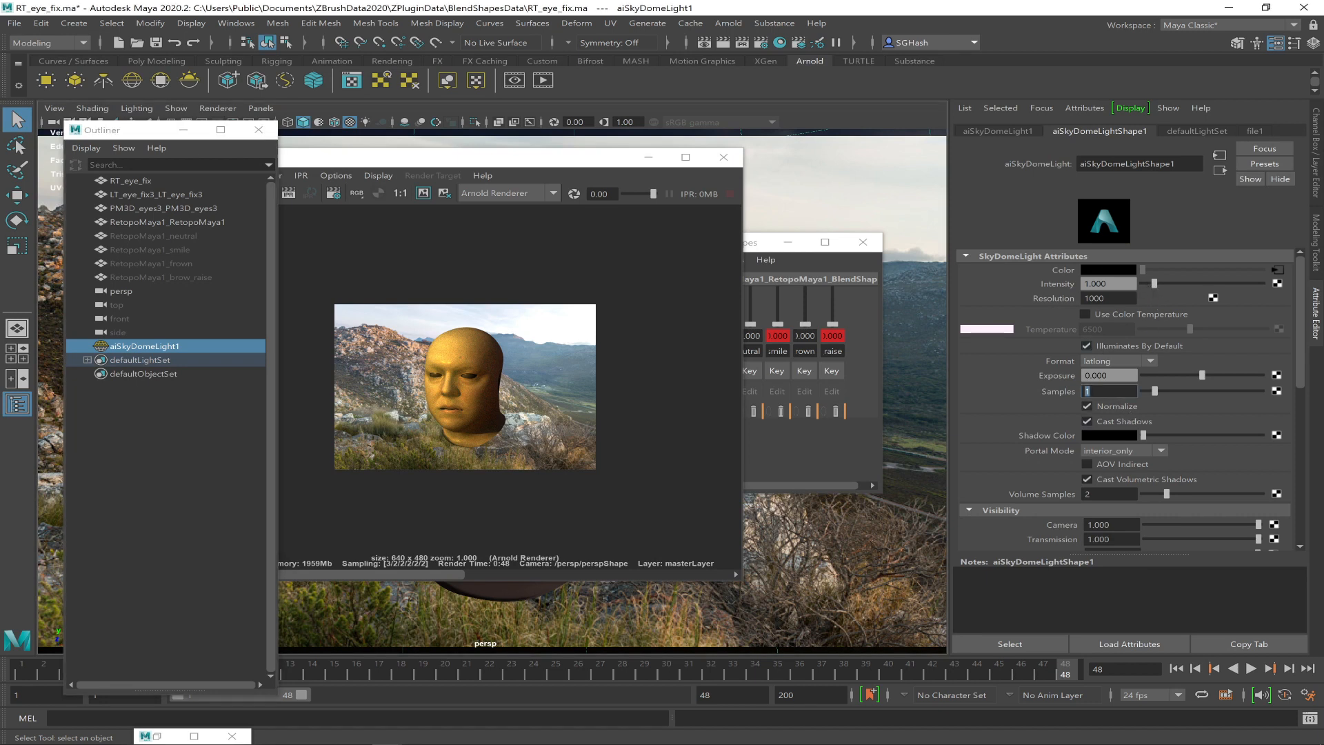
{"action": "type", "text": "4"}
{"action": "key", "text": "Return"}
{"action": "left_click_drag", "start_coordinate": [1152, 280], "coordinate": [1149, 280]}
- Reselect aiSkyDomeLight1, activate the Rotate tool, and clear the Render View and Blend Shapes windows away from the viewport
{"action": "left_click", "coordinate": [855, 517]}
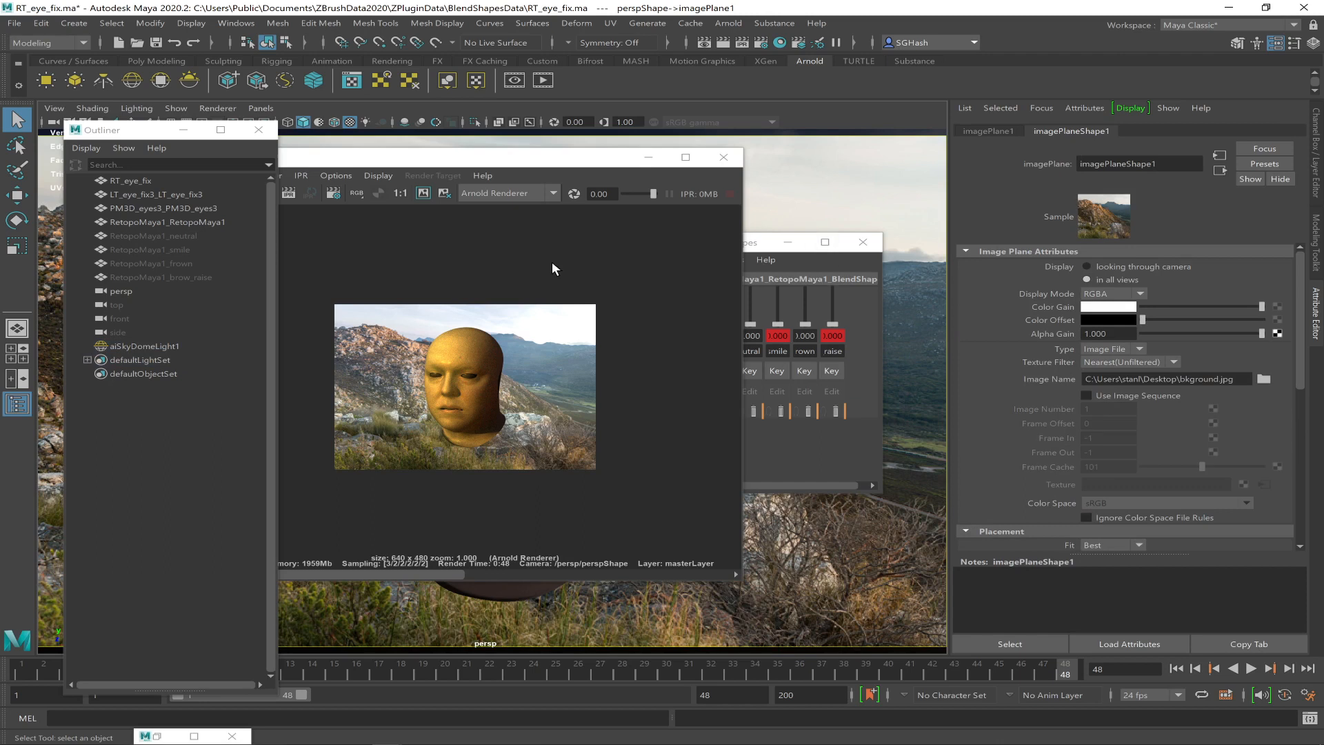
{"action": "left_click", "coordinate": [144, 346]}
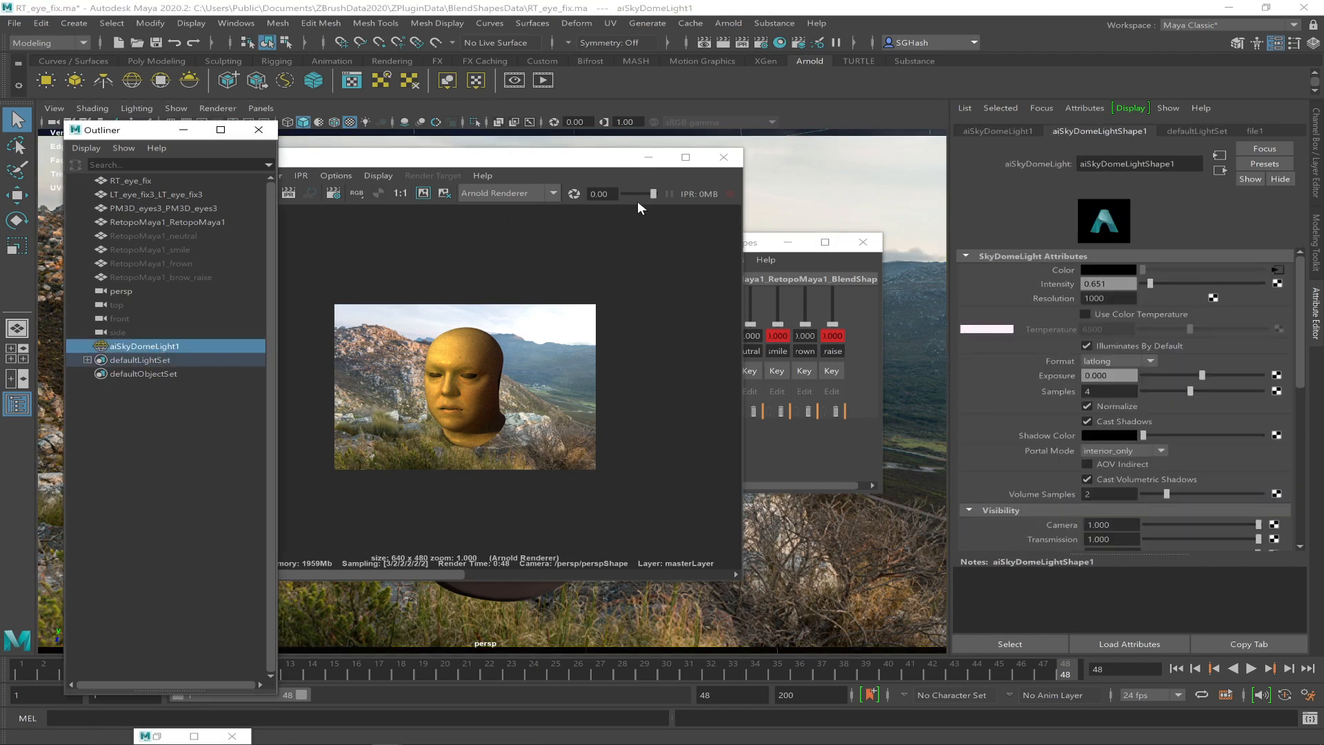
{"action": "left_click_drag", "start_coordinate": [611, 169], "coordinate": [909, 449]}
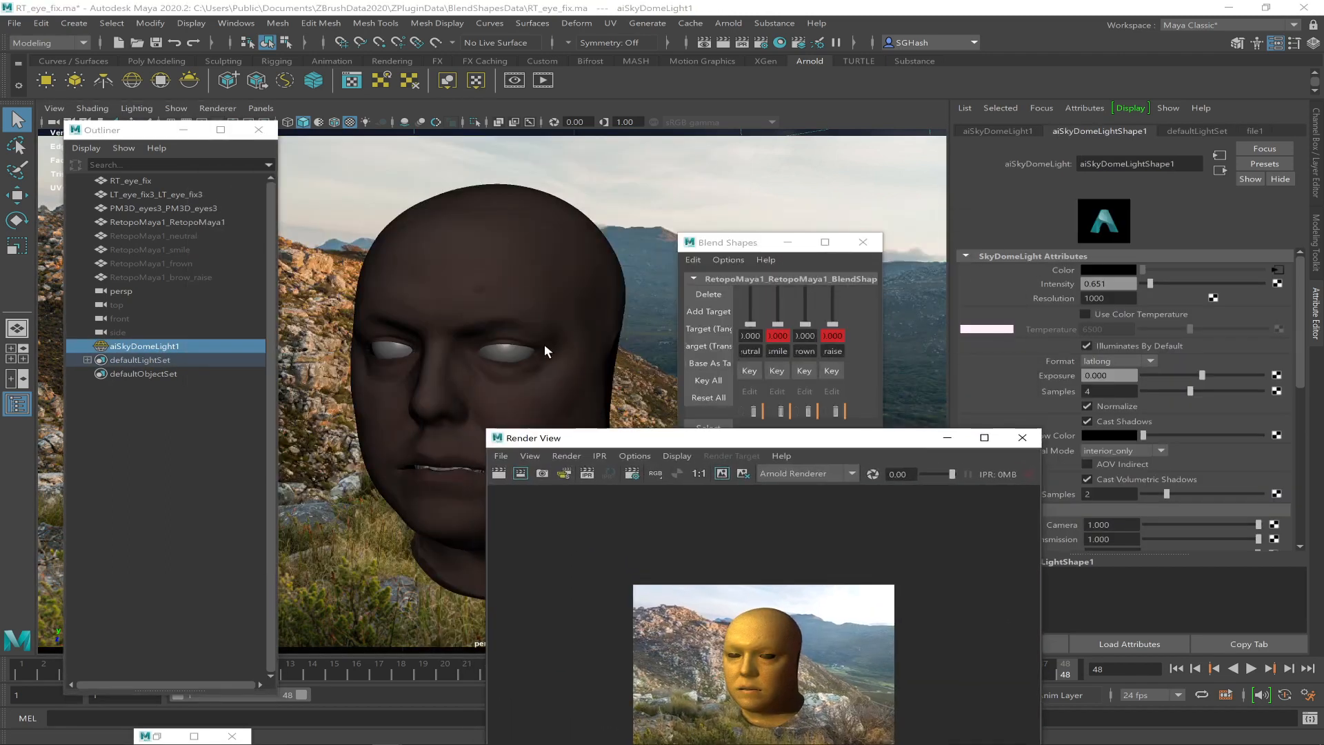
{"action": "key", "text": "e"}
{"action": "left_click_drag", "start_coordinate": [643, 439], "coordinate": [964, 350]}
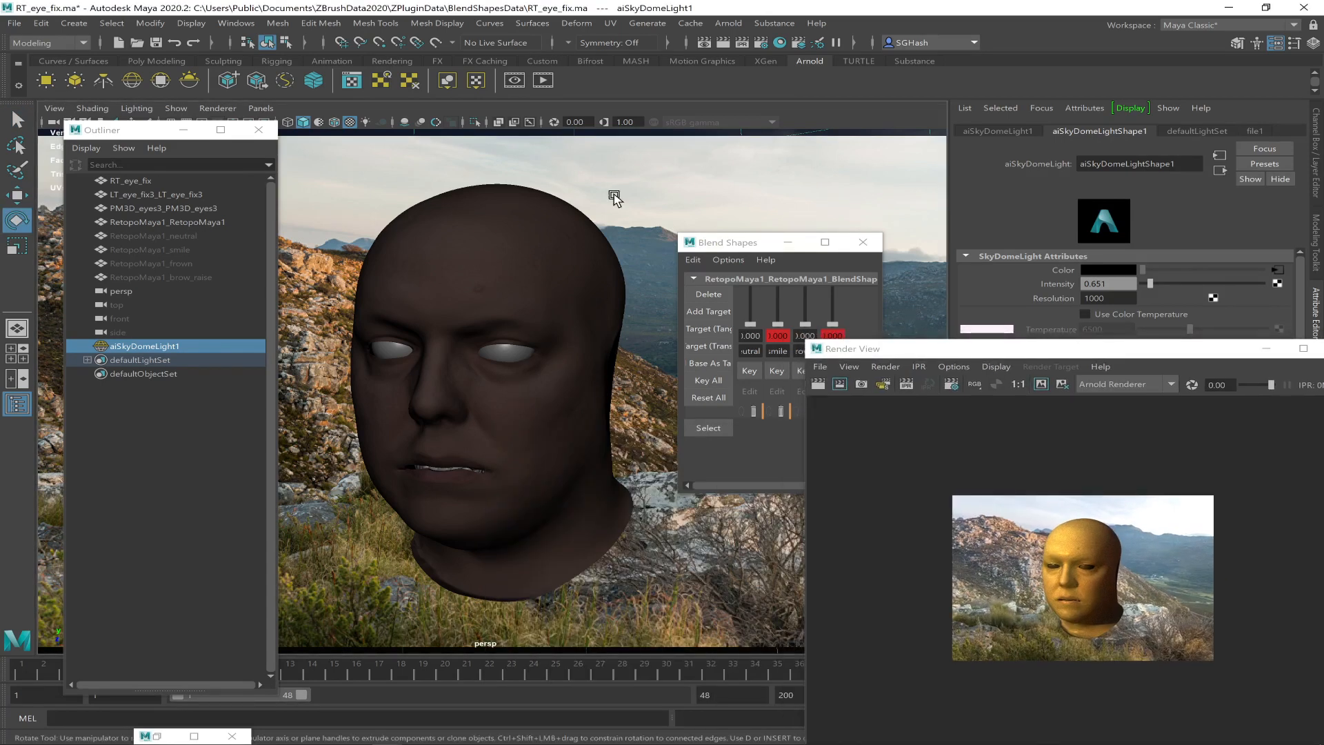
{"action": "left_click", "coordinate": [787, 242]}
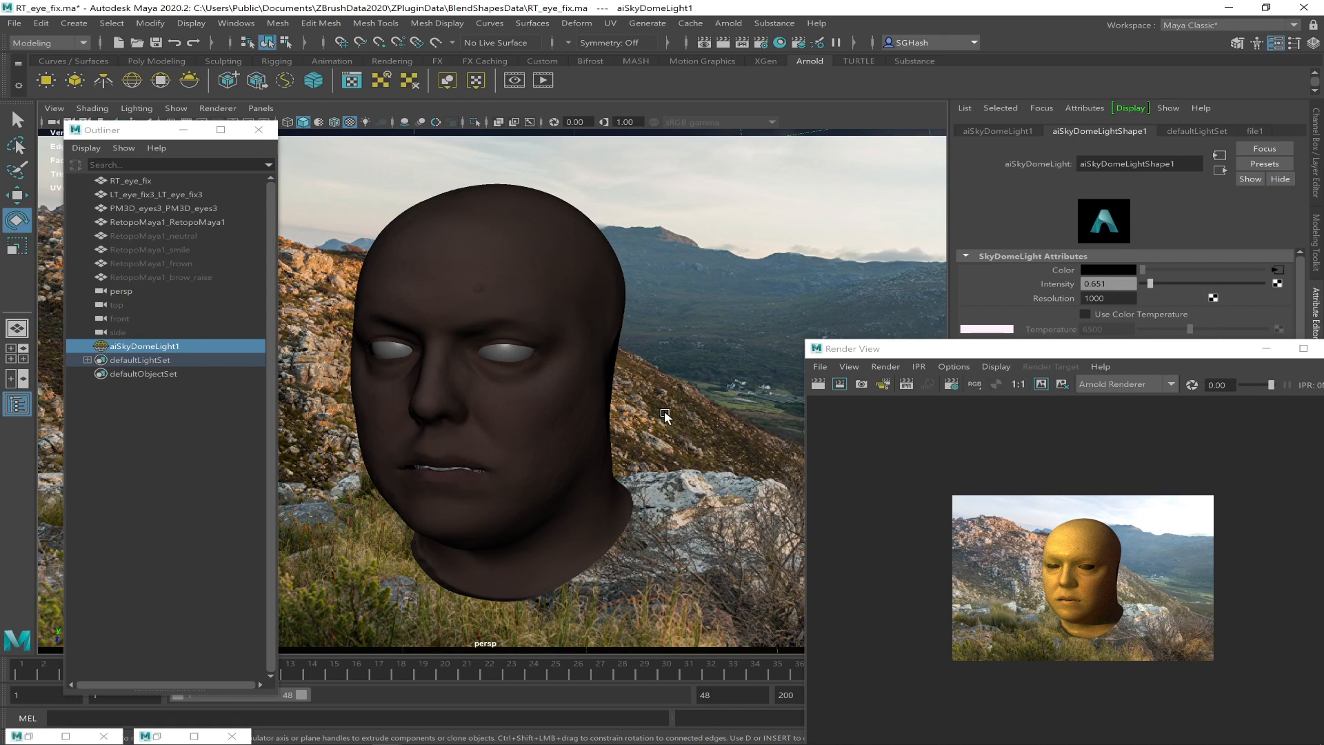
- Switch from Maya to the open KeyShot window
{"action": "key", "text": "alt+Tab"}
{"action": "key", "text": "alt+Tab"}
{"action": "key", "text": "alt+Tab"}
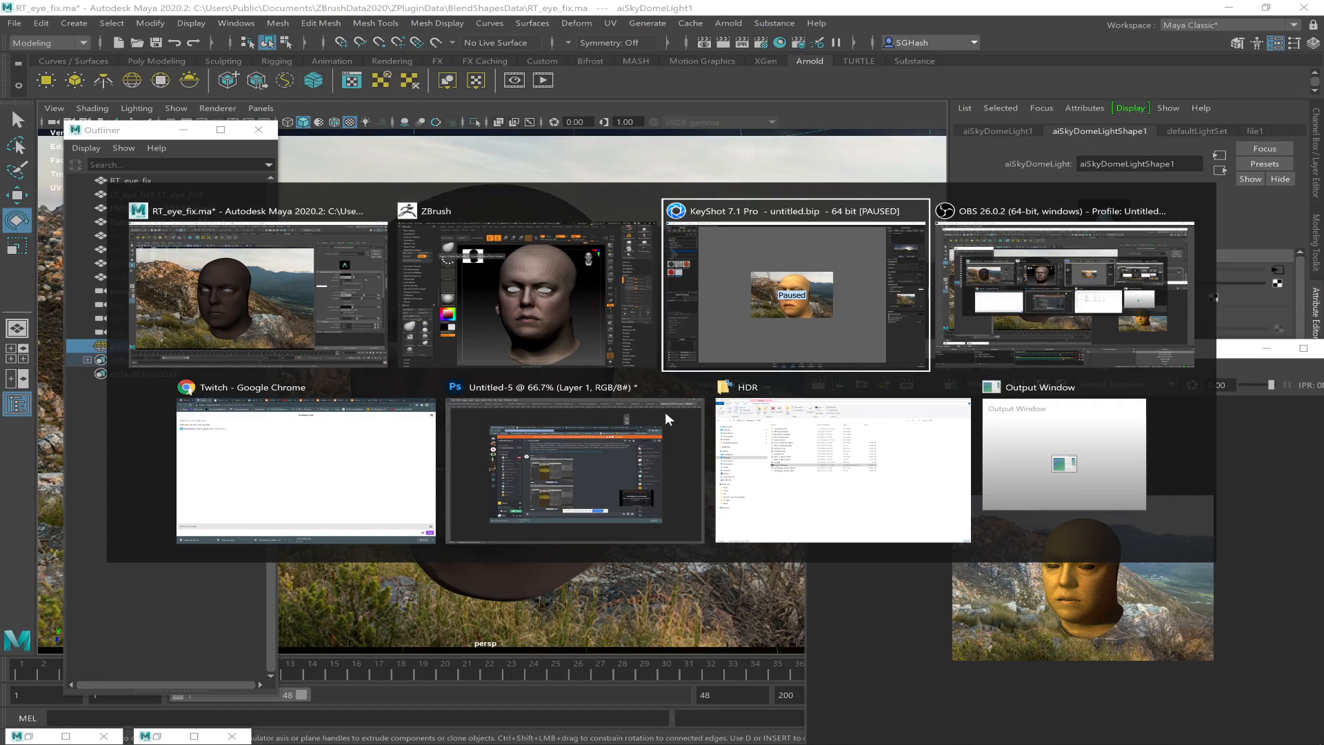